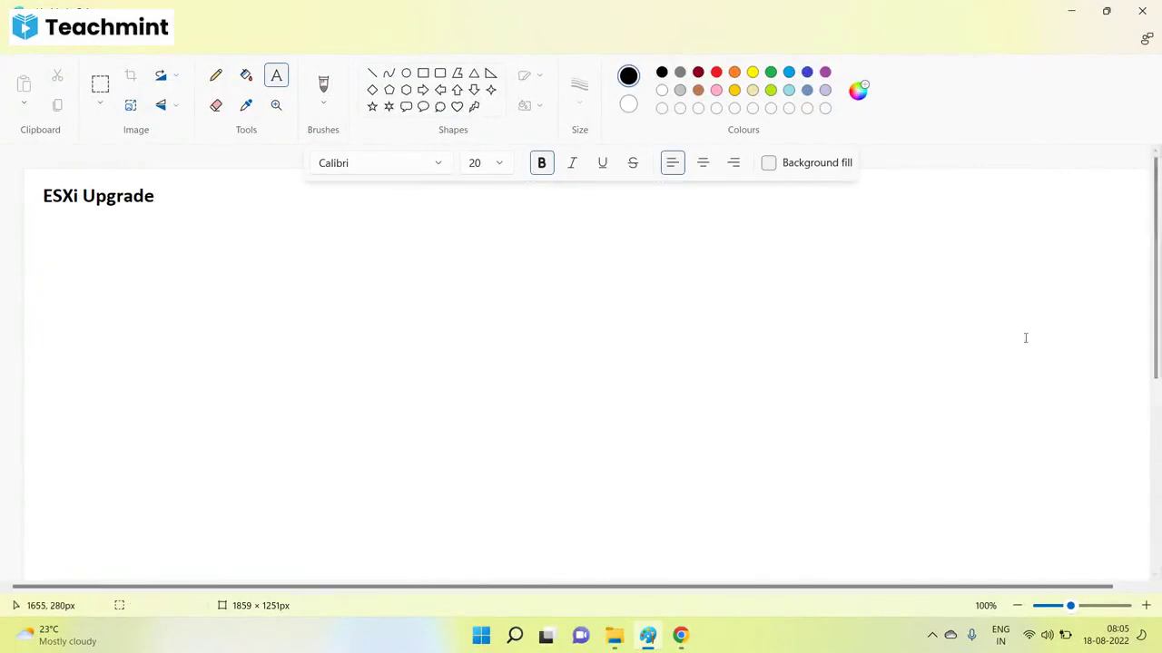
Add a text box below the title with '1: Using Update Manager ( Lifecycle Manager )'.
mouse_move(695, 642)
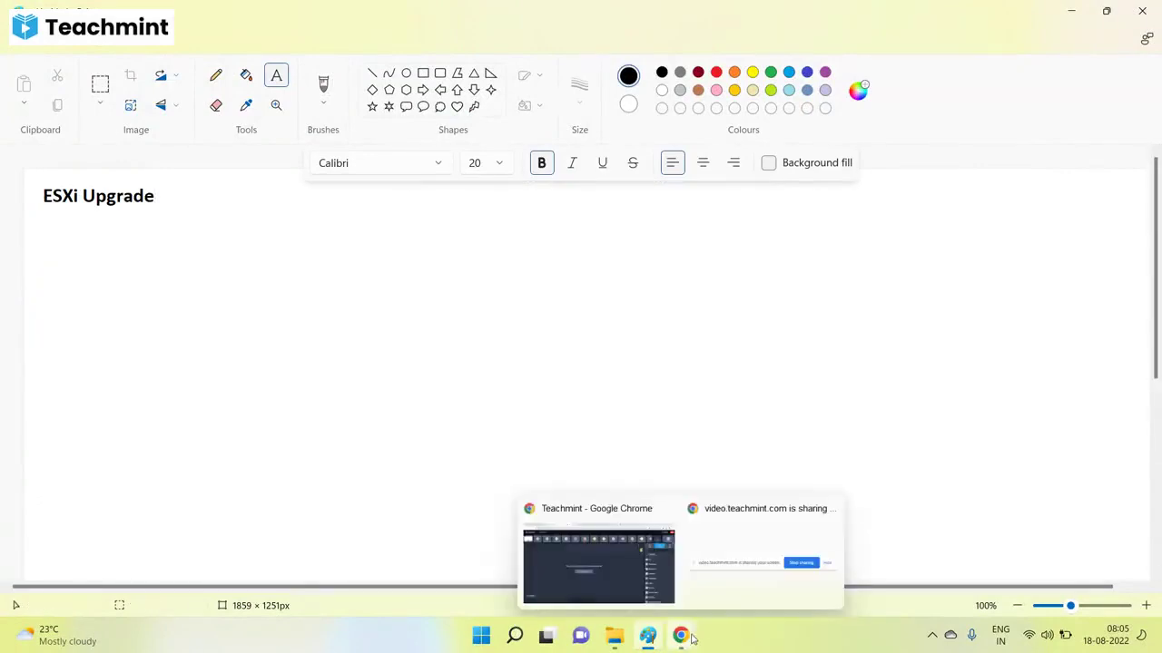
click(617, 553)
click(645, 638)
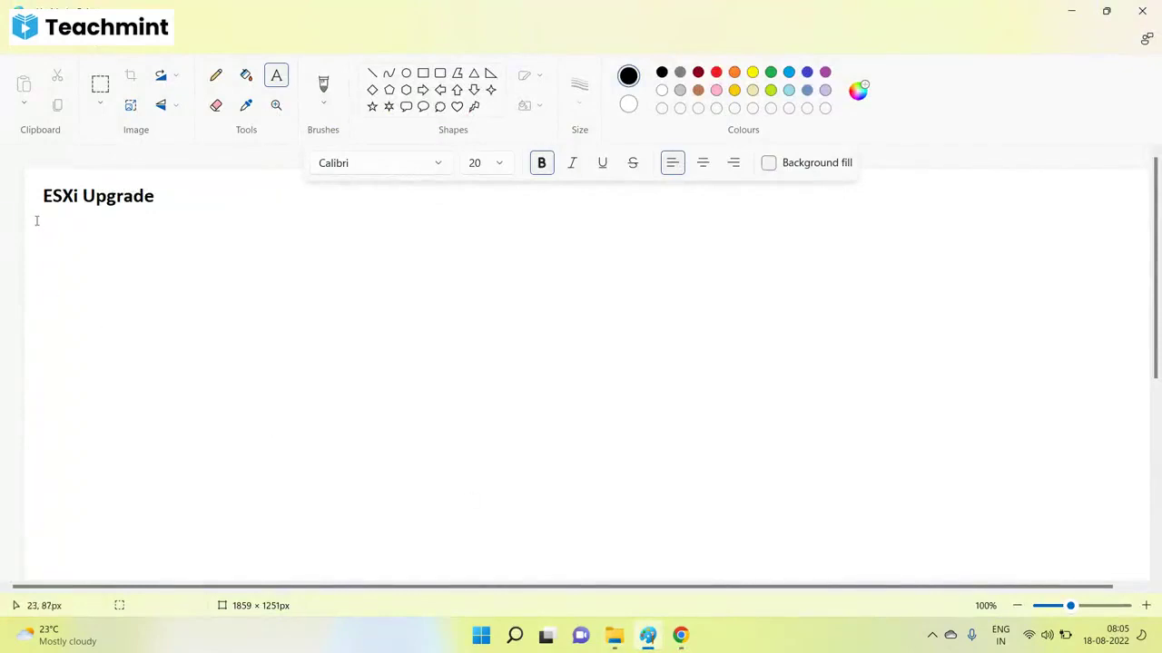
drag(35, 222, 630, 471)
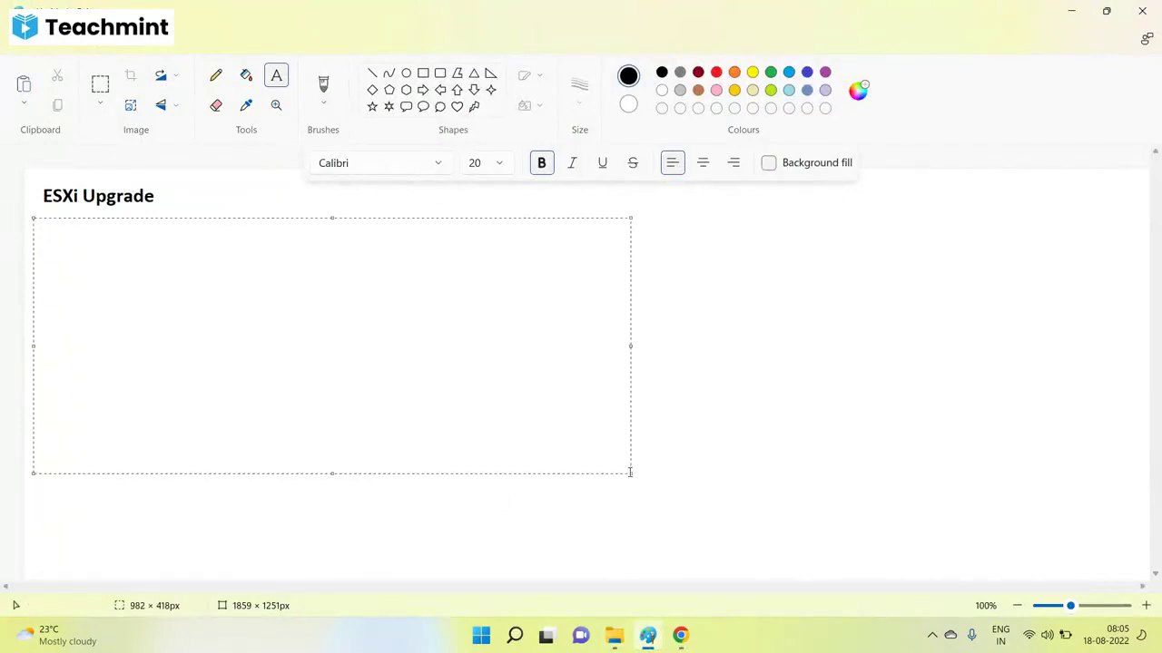
text(1: Using U)
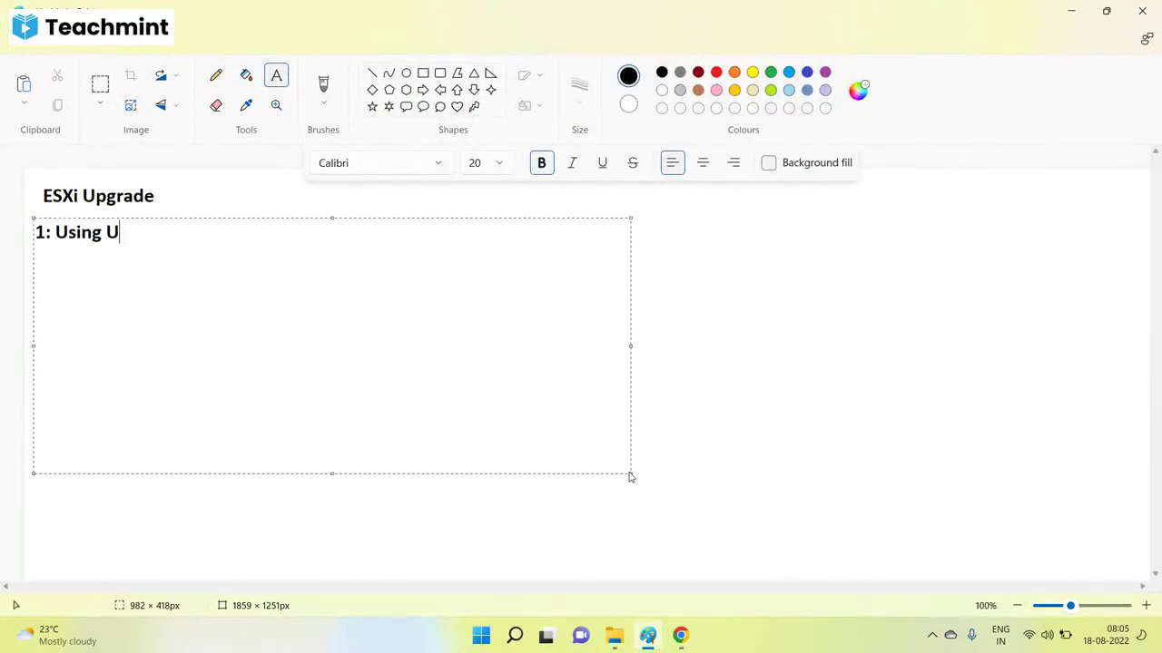
text(pdate Manager)
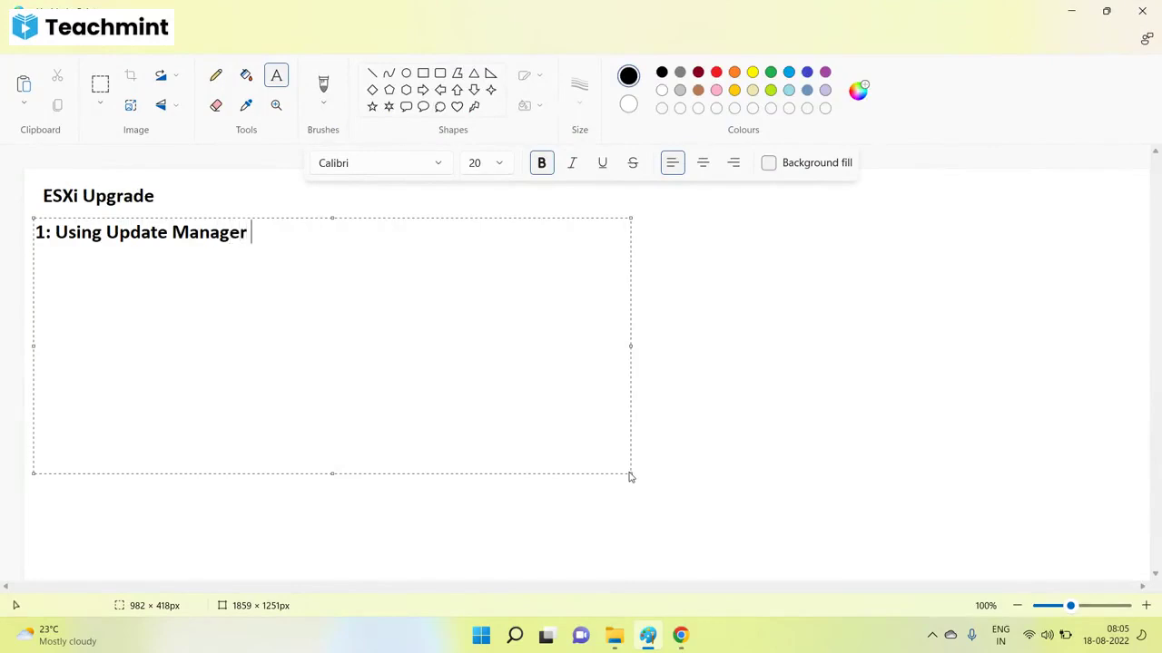
text( ( Lifecycle Manager)
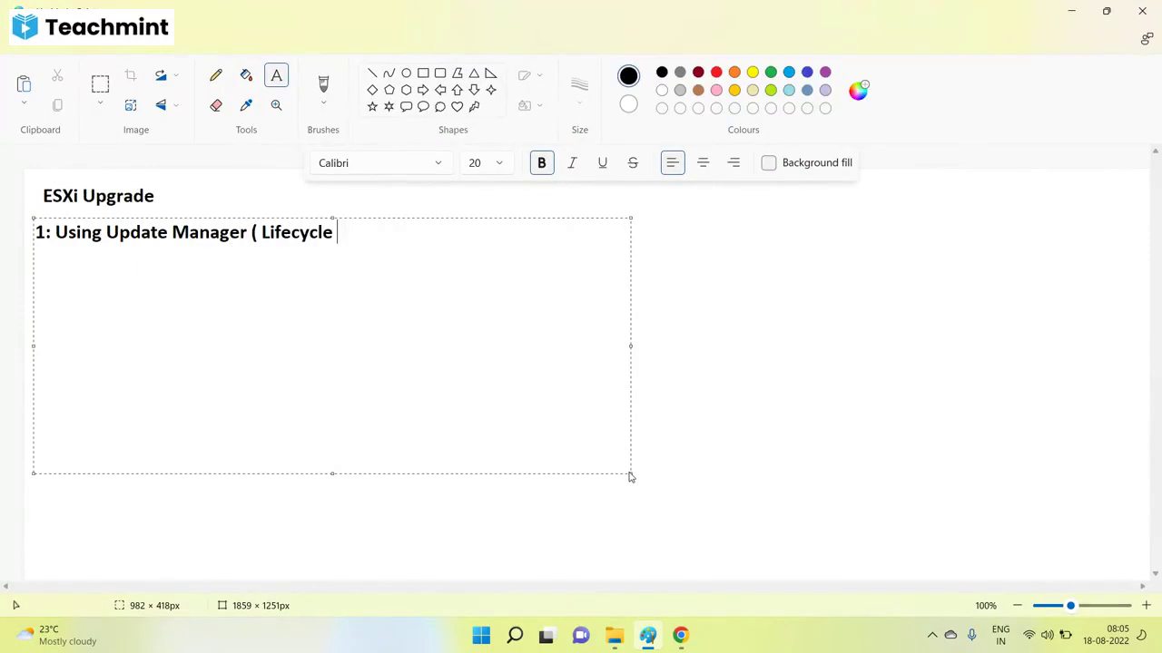
text( ))
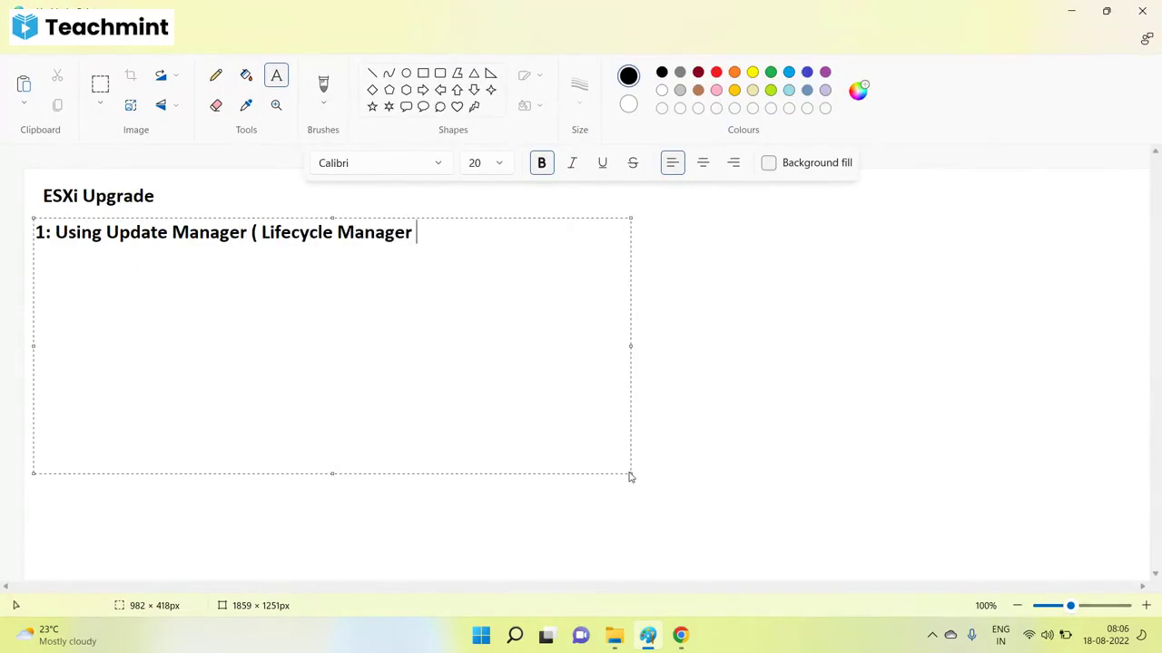
Add '2: Using ILO' and '3: Offline Upgrade' as the next two list lines.
key(Return)
text(2: Using)
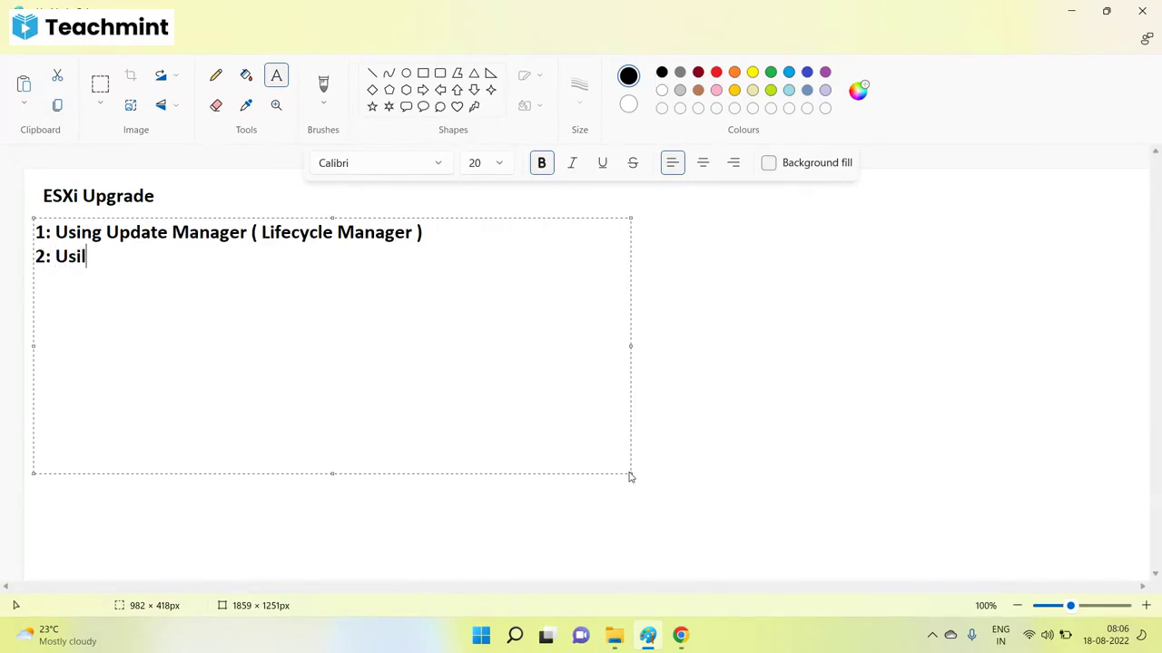
key(BackSpace)
key(BackSpace)
text(ng ILO)
key(Return)
text(3: Offline )
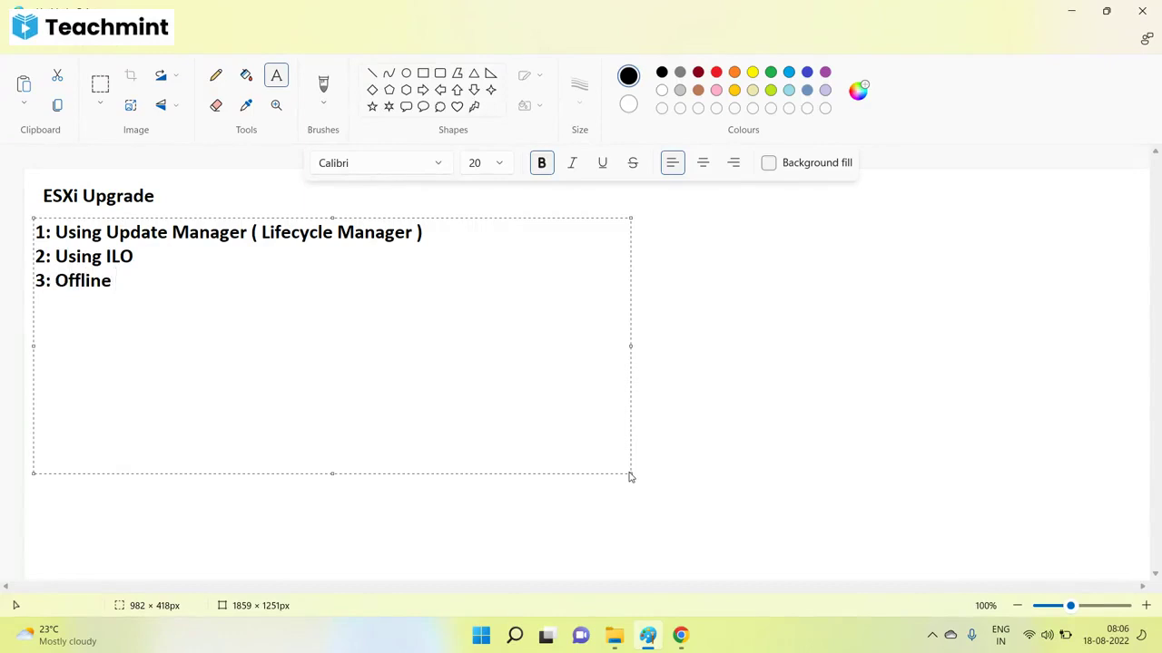
text(Upgrade)
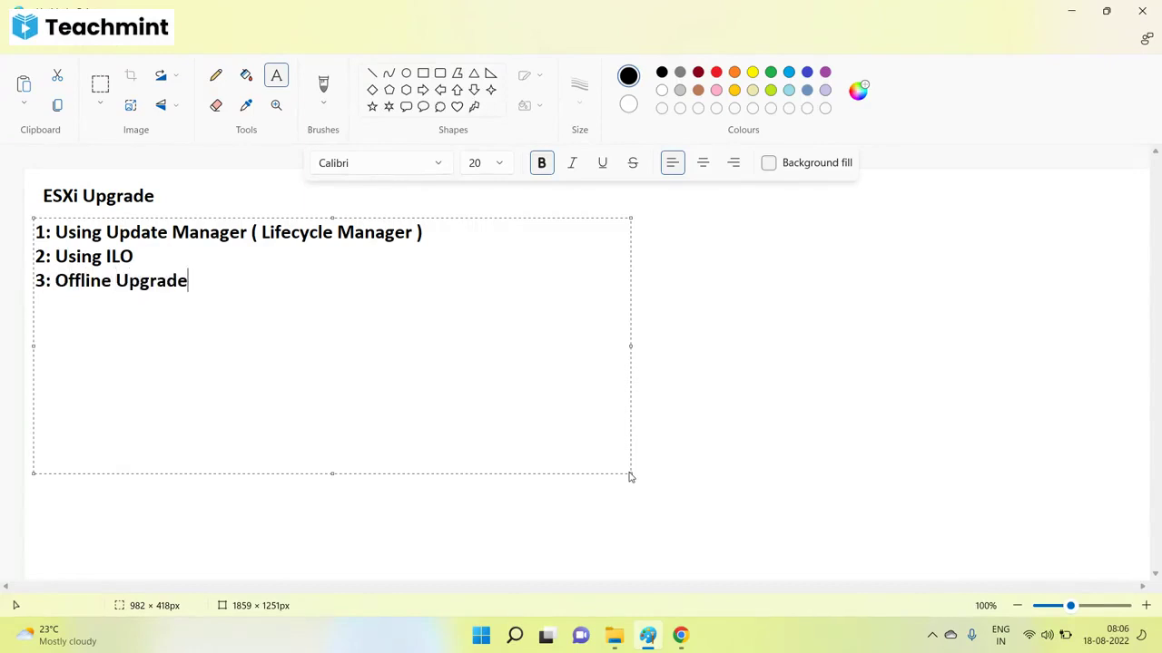
Commit the methods list and start a new text box with 'Prechecks' and '1: VC should be at higher version'.
click(702, 353)
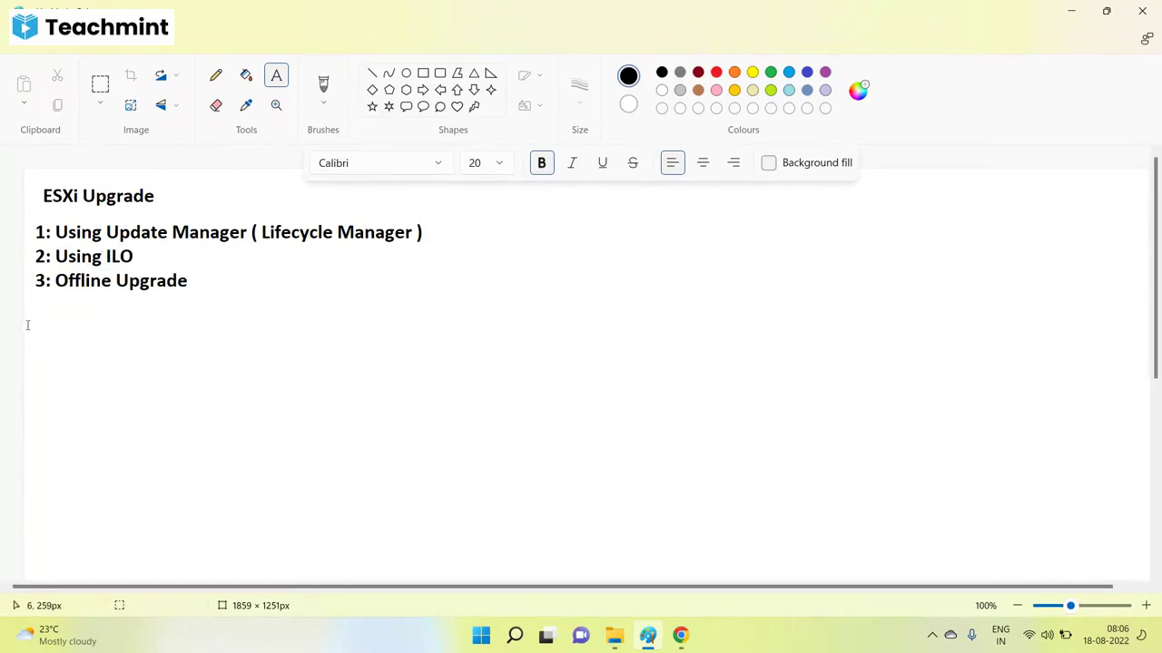
drag(28, 311, 849, 619)
text(Prechecks)
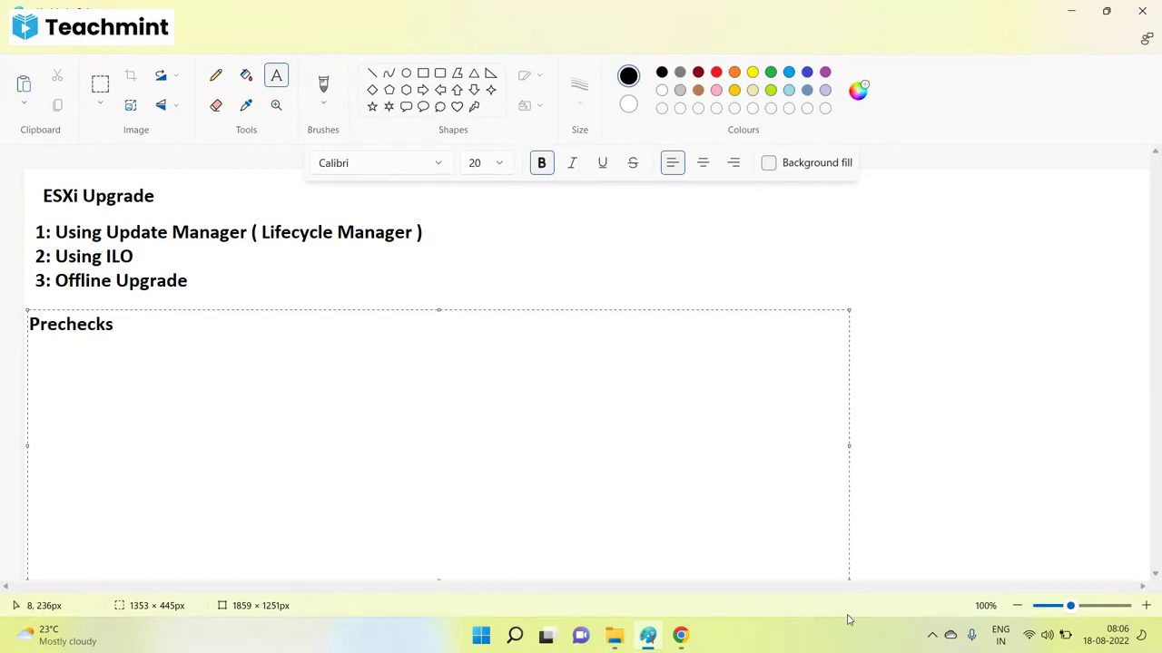
key(Return)
text(1: H)
key(BackSpace)
text(VC should be )
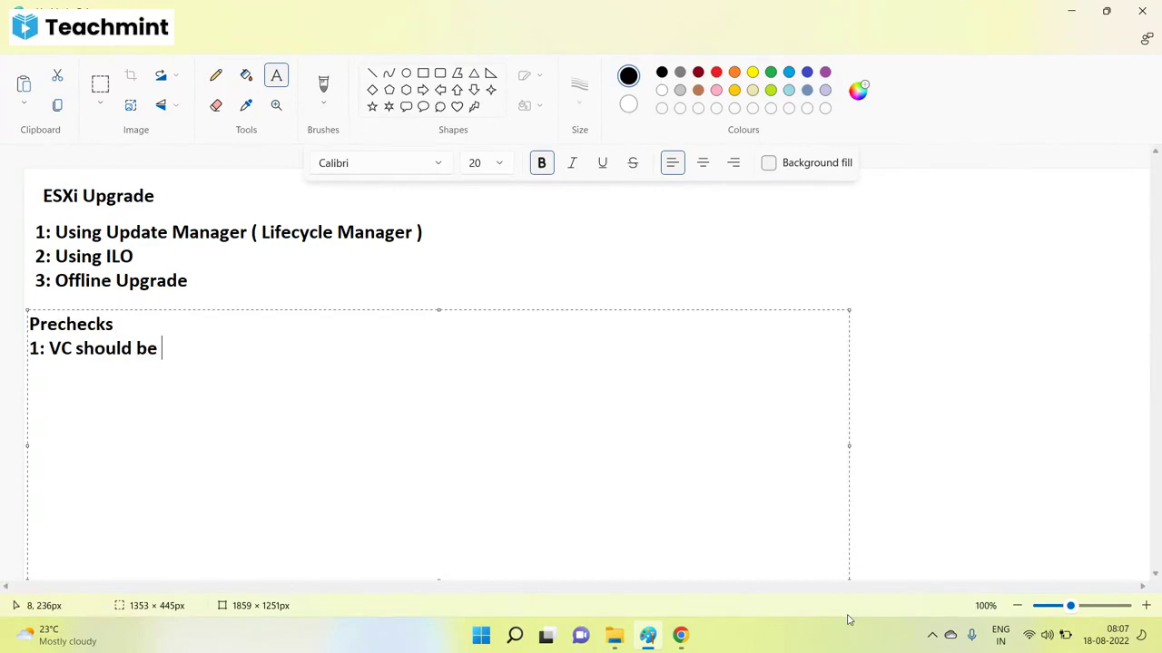
text(at higher )
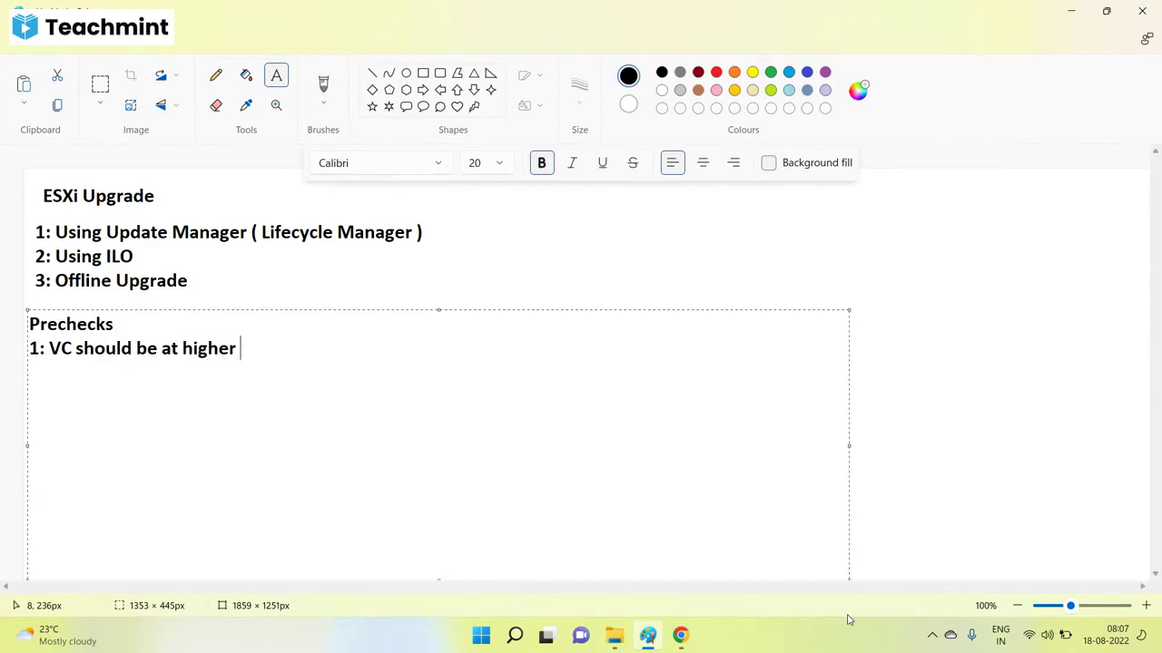
text(version)
Add '2: Hardware compatibility' with its typo fixed and '3: Firmware upgrade on the server hardware'.
key(Return)
text(2: )
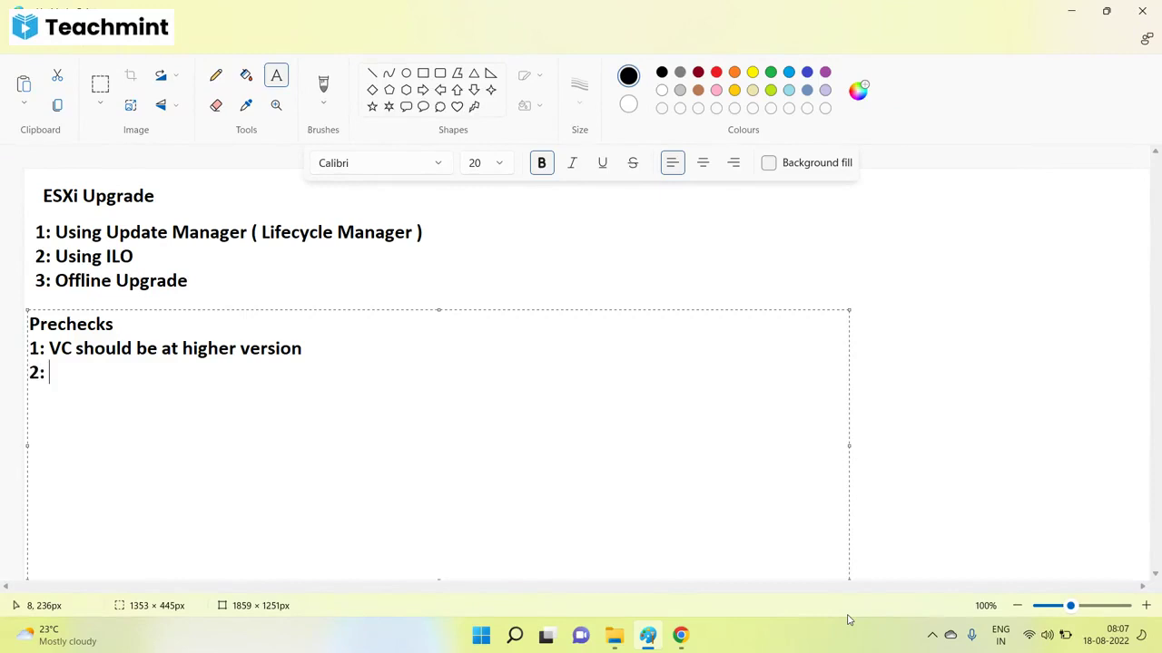
text(Hardware v)
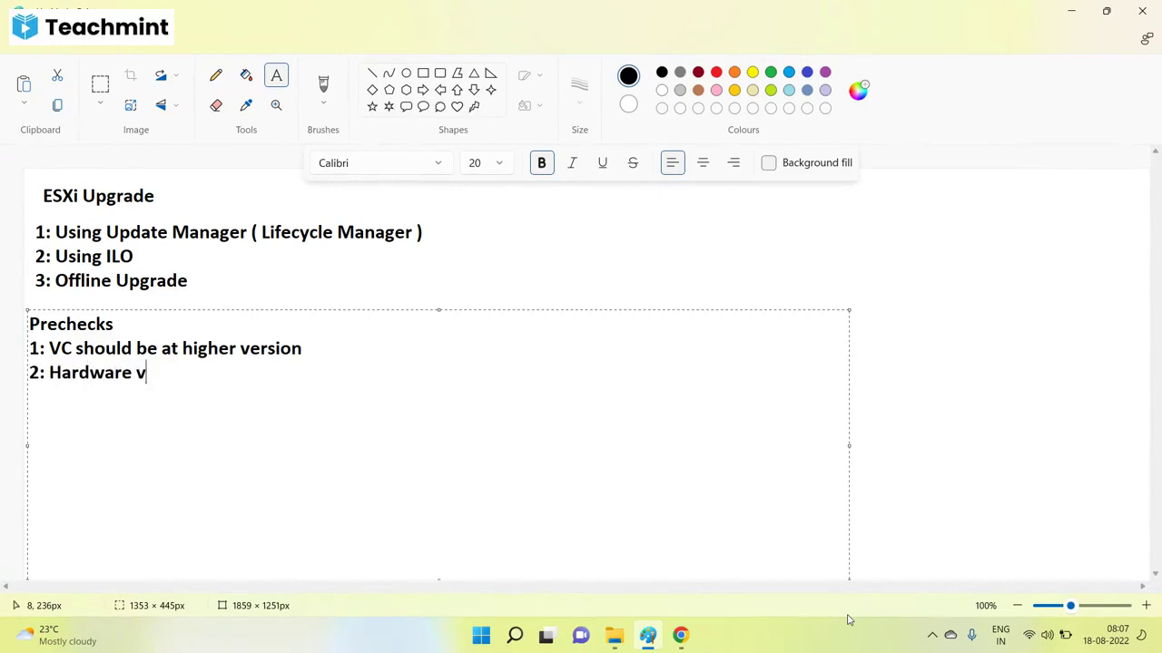
text(ompatibili)
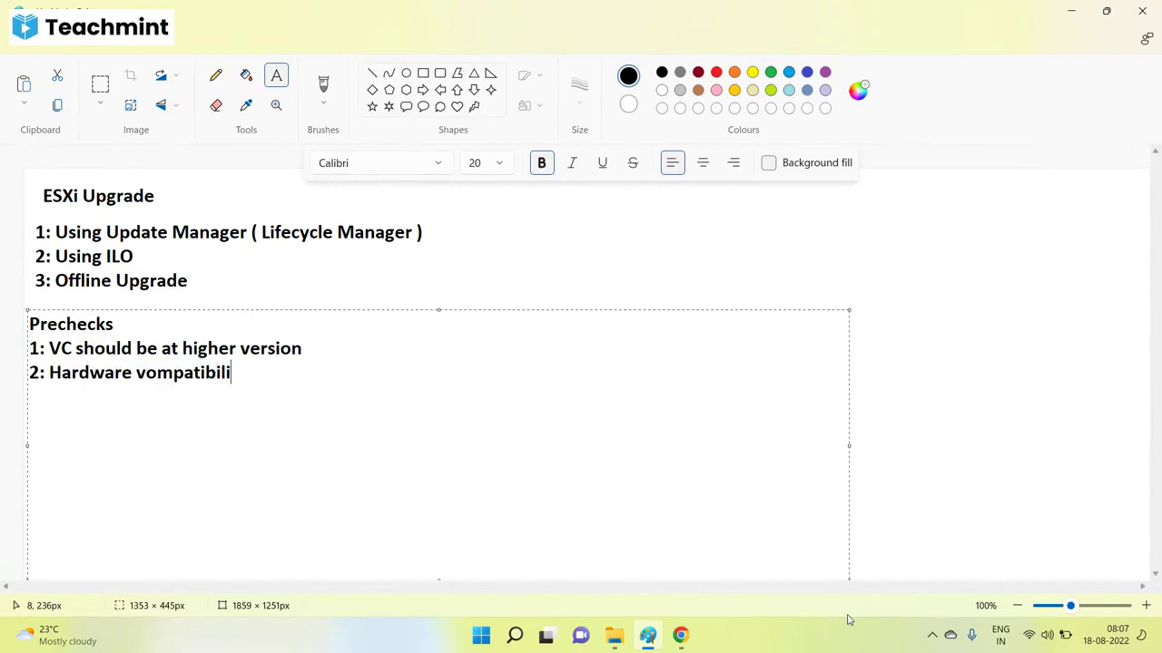
text(ty)
key(Left)
key(Left)
key(Left)
key(Left)
key(Left)
key(Left)
key(Left)
key(Left)
key(Left)
key(Left)
key(Left)
key(Left)
key(Left)
key(BackSpace)
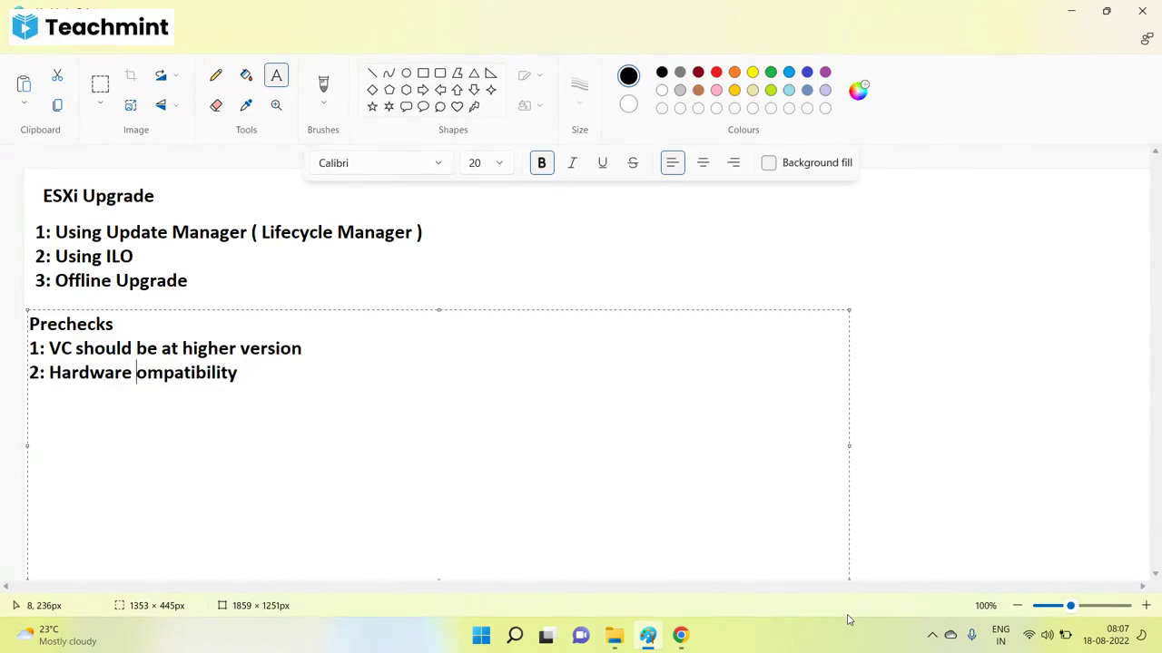
text(c)
key(Right)
key(Right)
key(Right)
key(Right)
key(Right)
key(Right)
key(Right)
key(Right)
key(Right)
key(Right)
key(Right)
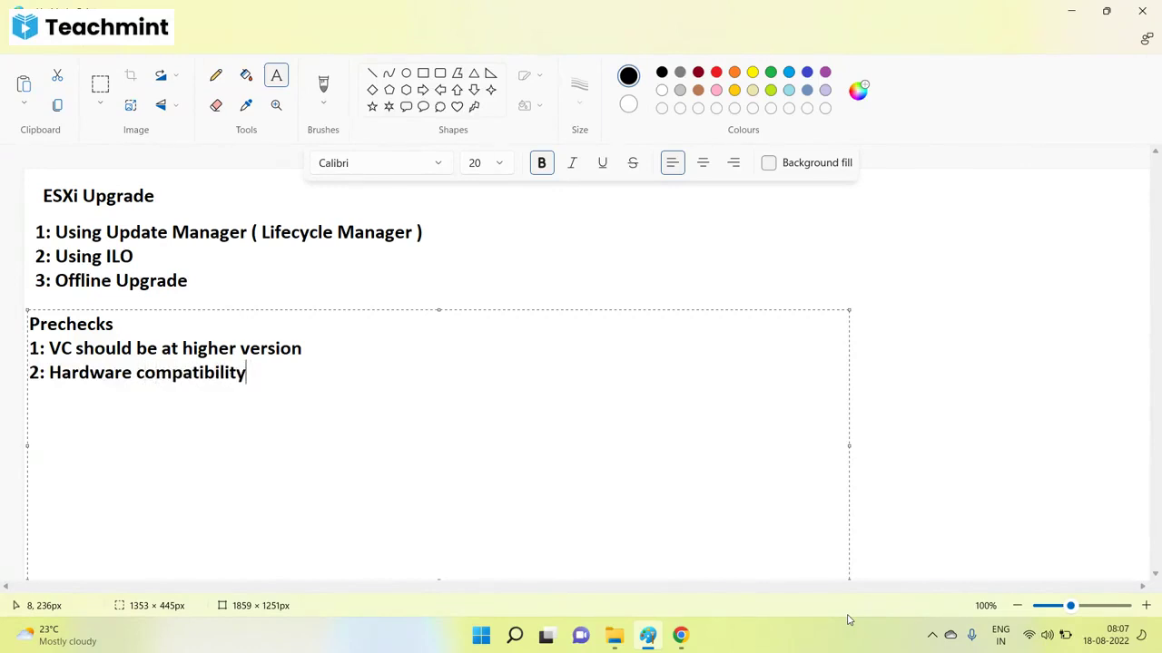
key(Return)
text(3: Firmware )
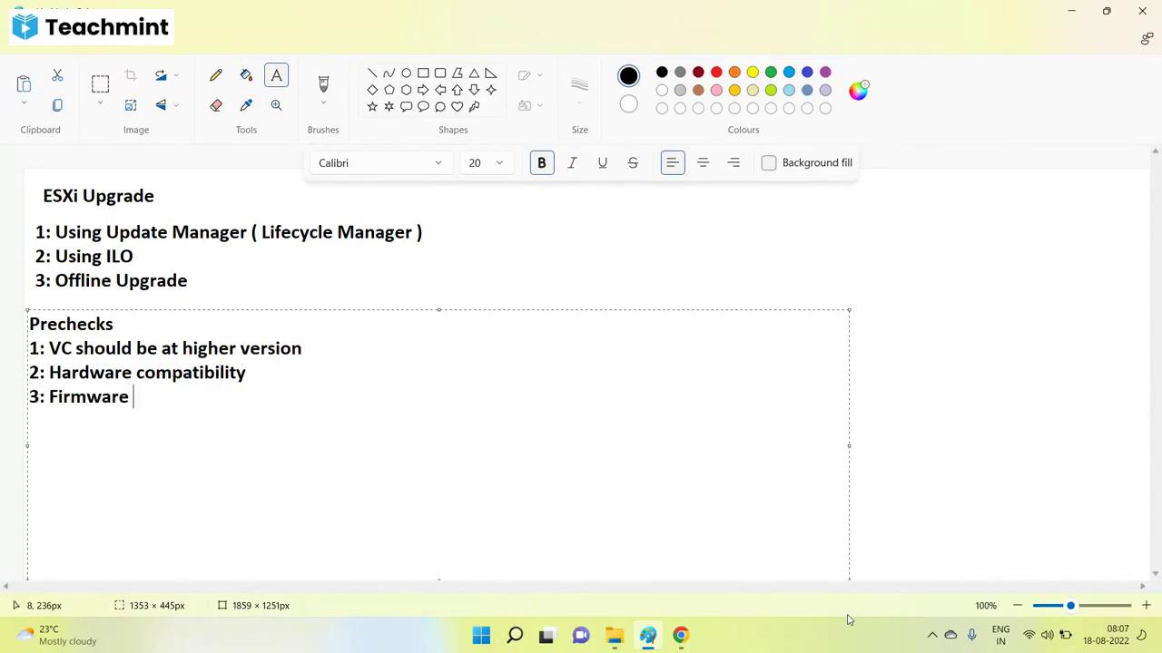
text(upgrade o)
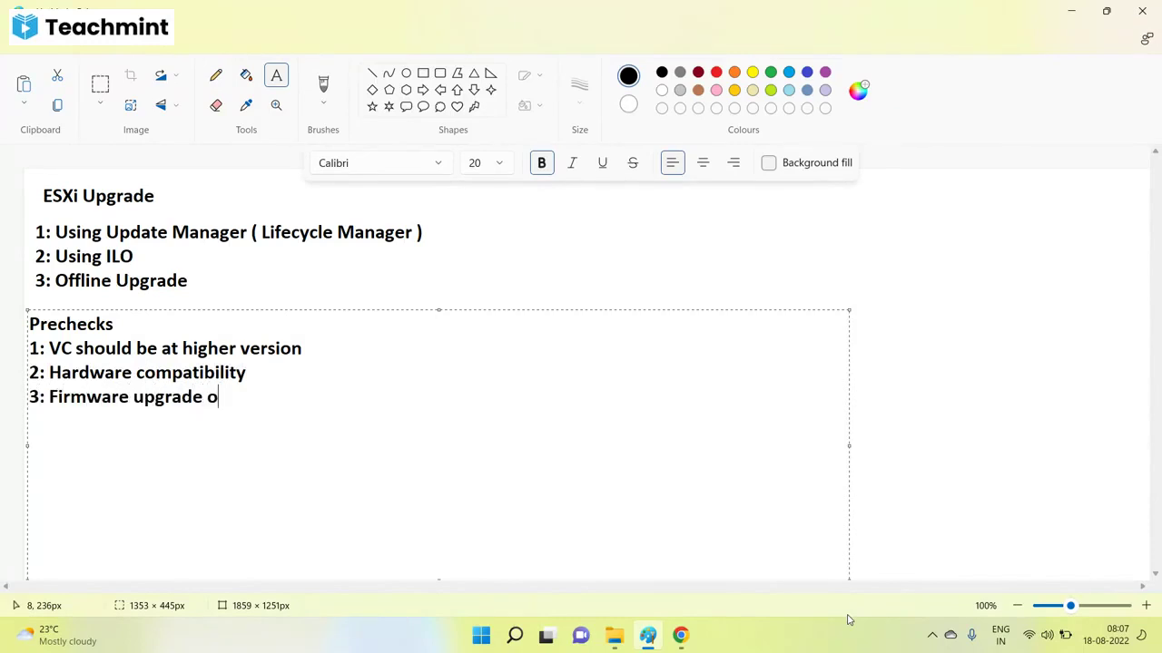
text(n the server hard)
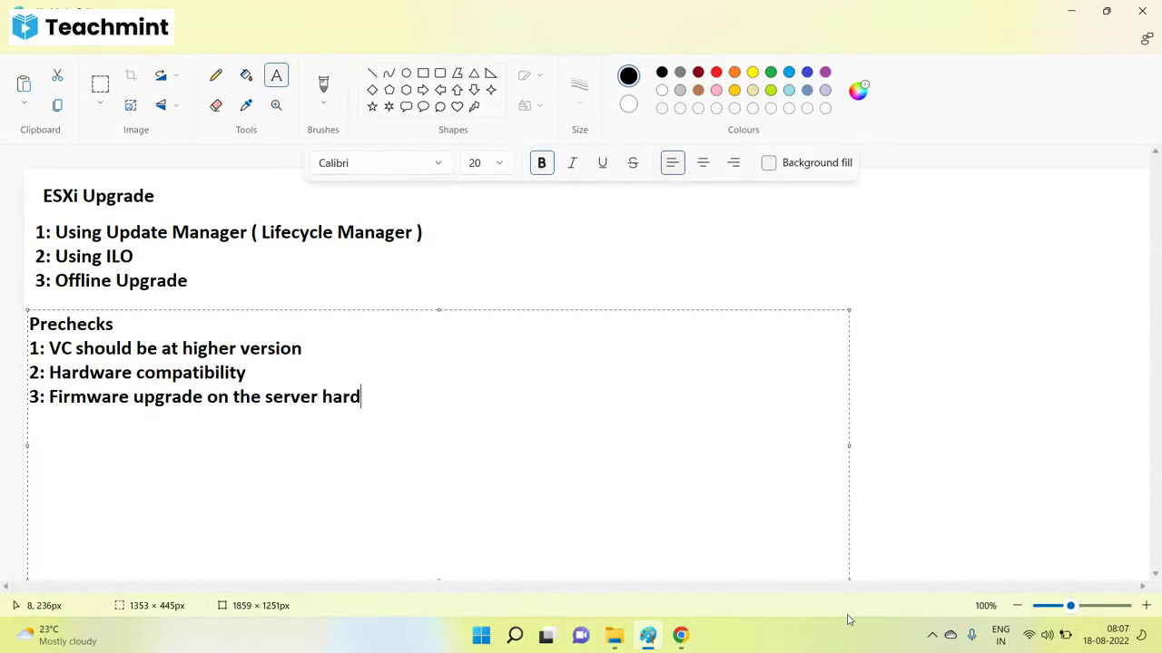
text(ware)
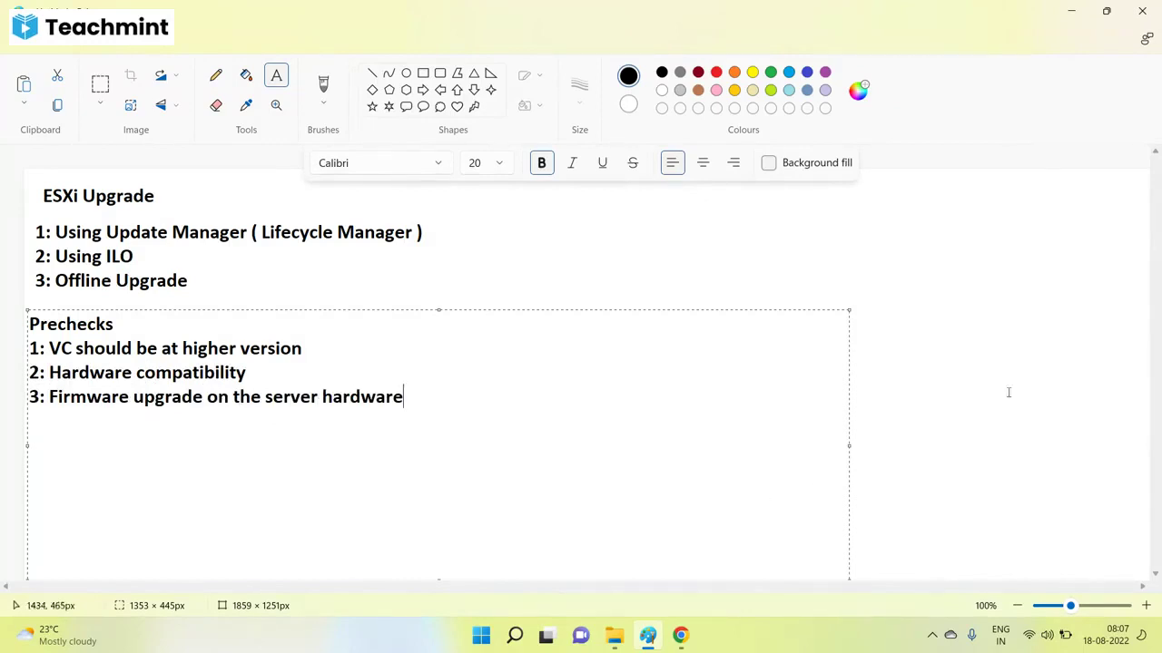
click(1060, 360)
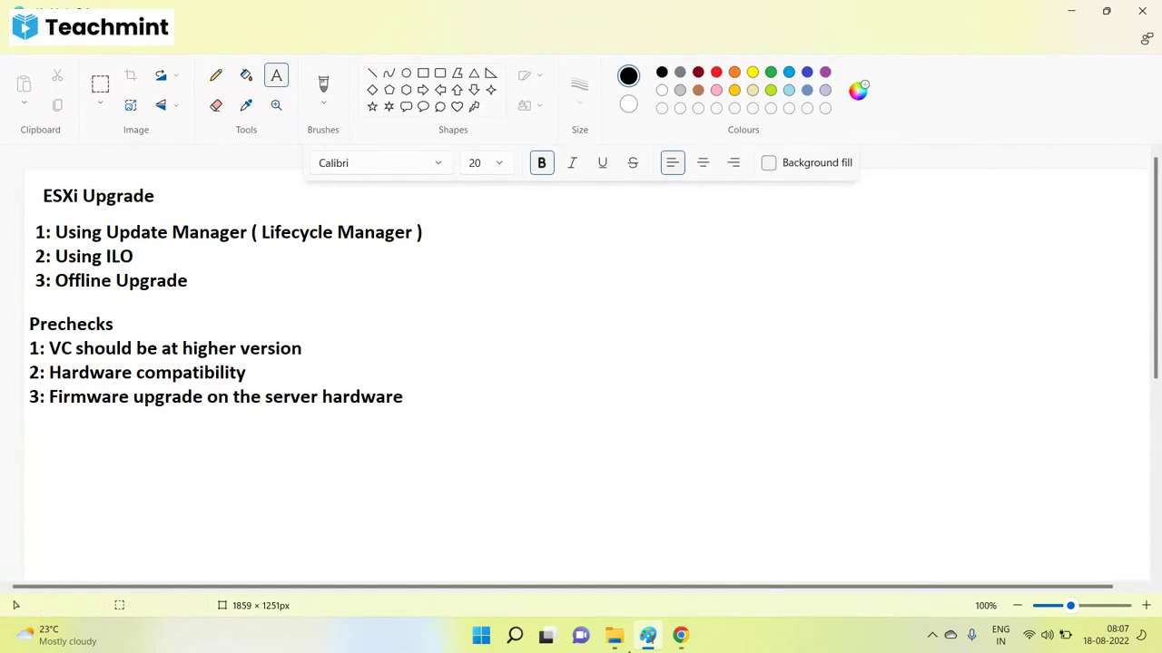
Power on the svmesxi virtual machine in the ESXi Host Client and view its details.
mouse_move(681, 635)
click(524, 556)
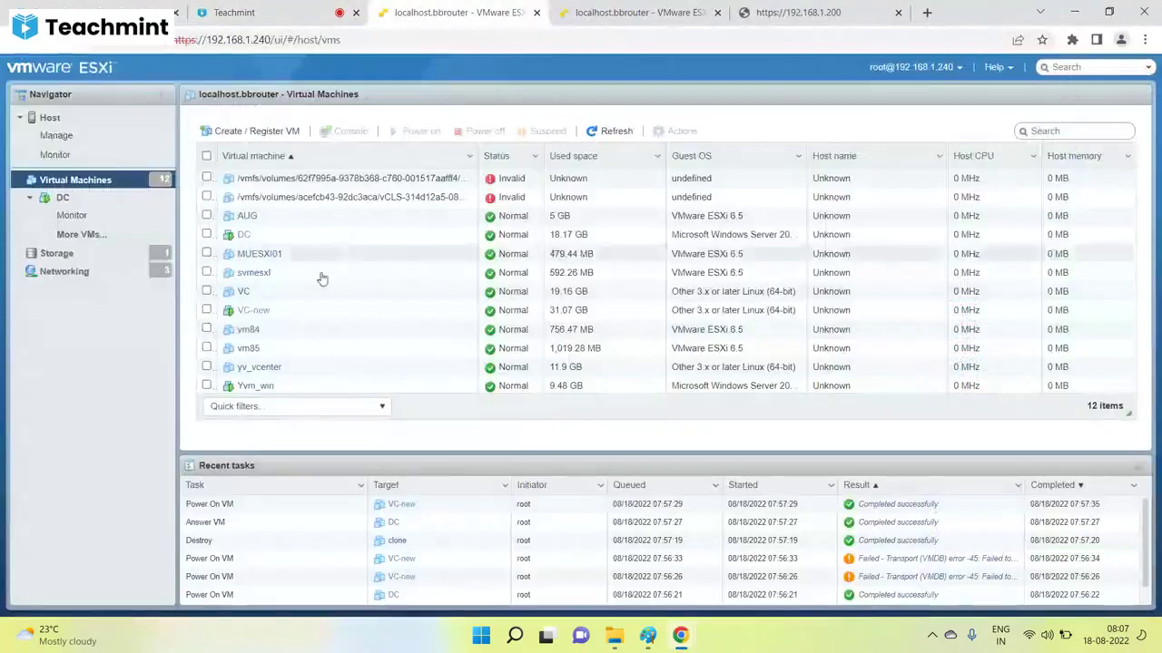
click(458, 12)
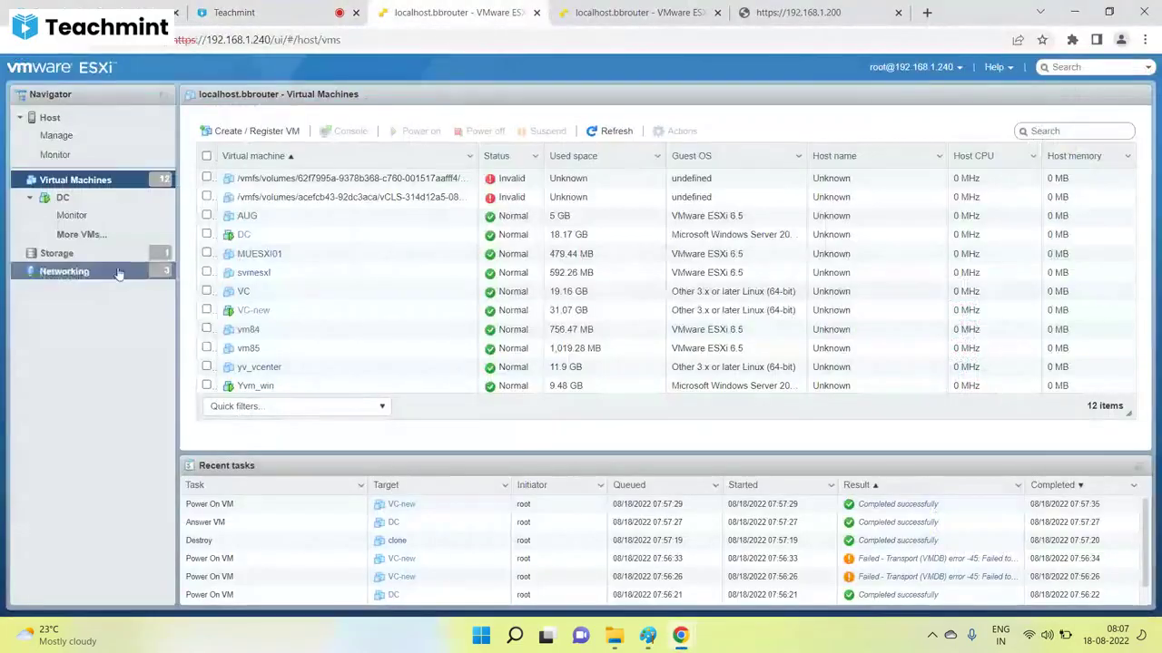
right_click(261, 273)
mouse_move(310, 254)
click(490, 255)
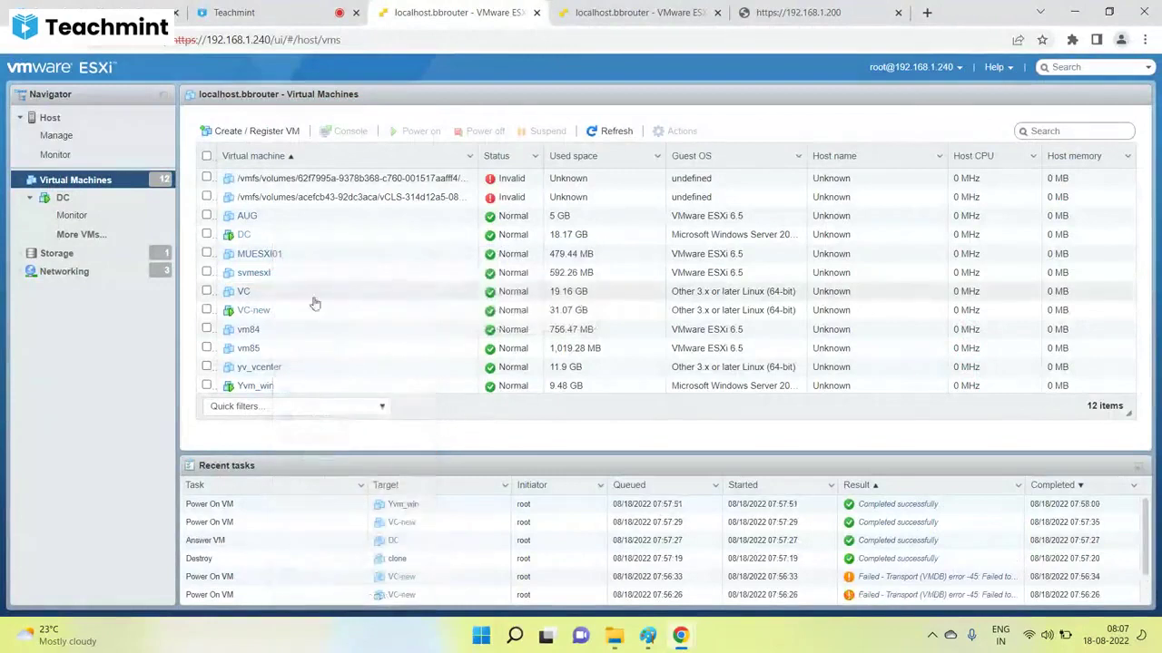
click(259, 278)
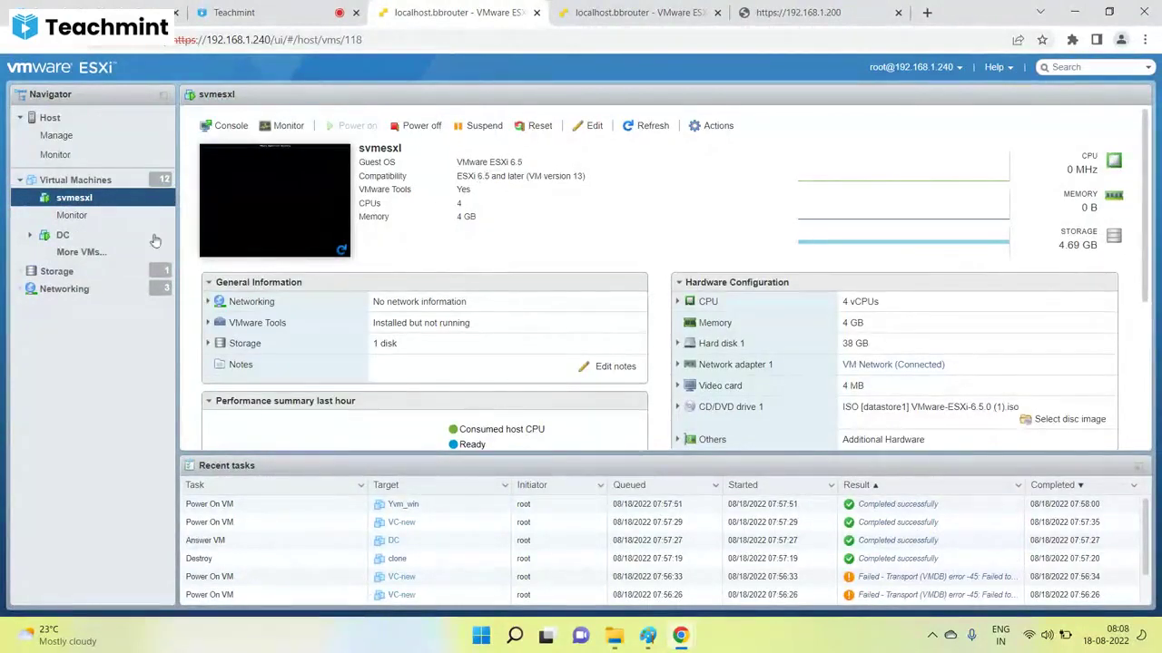
click(76, 181)
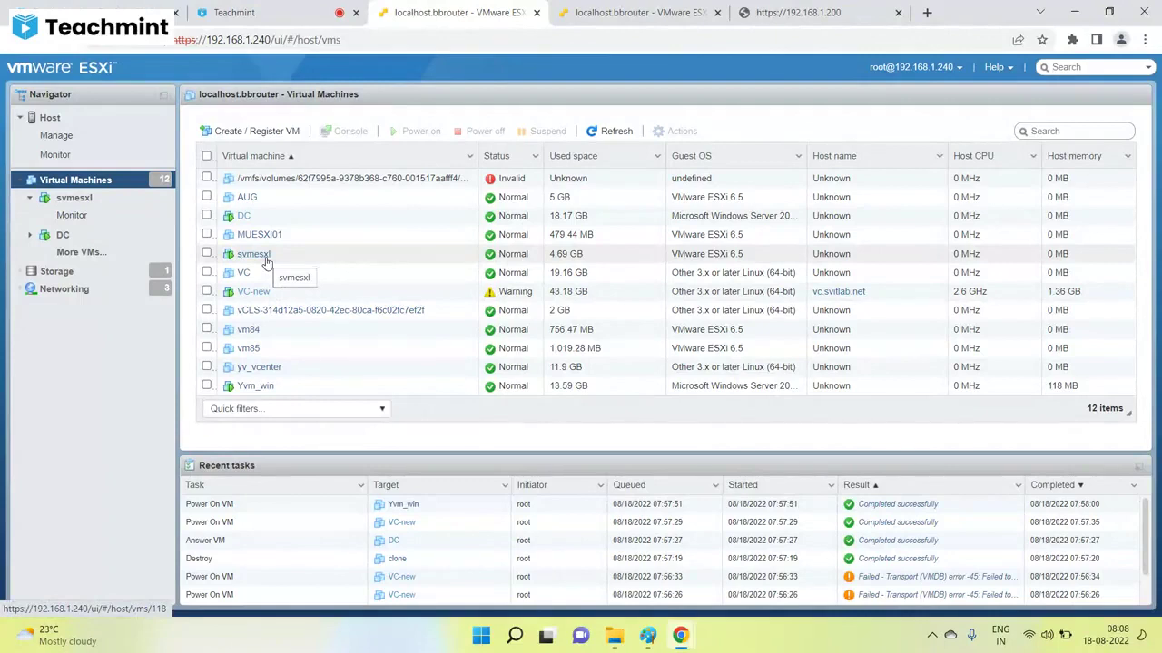
Close the unreachable 192.168.1.200 browser tab and return to the Paint notes.
click(648, 635)
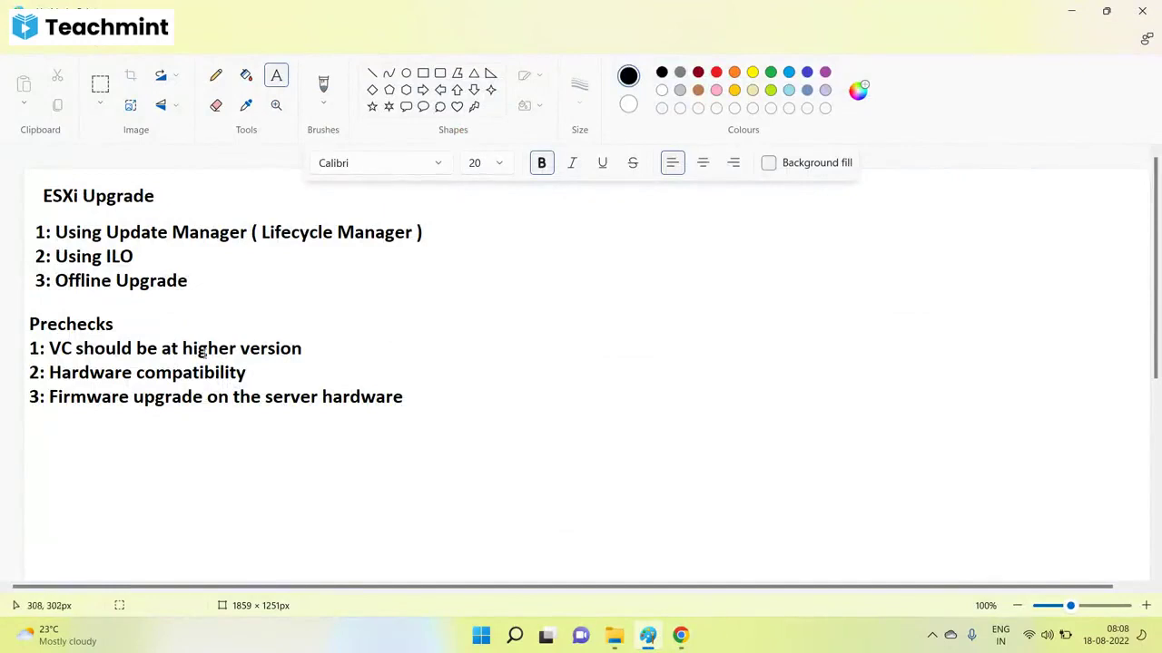
mouse_move(681, 635)
click(608, 581)
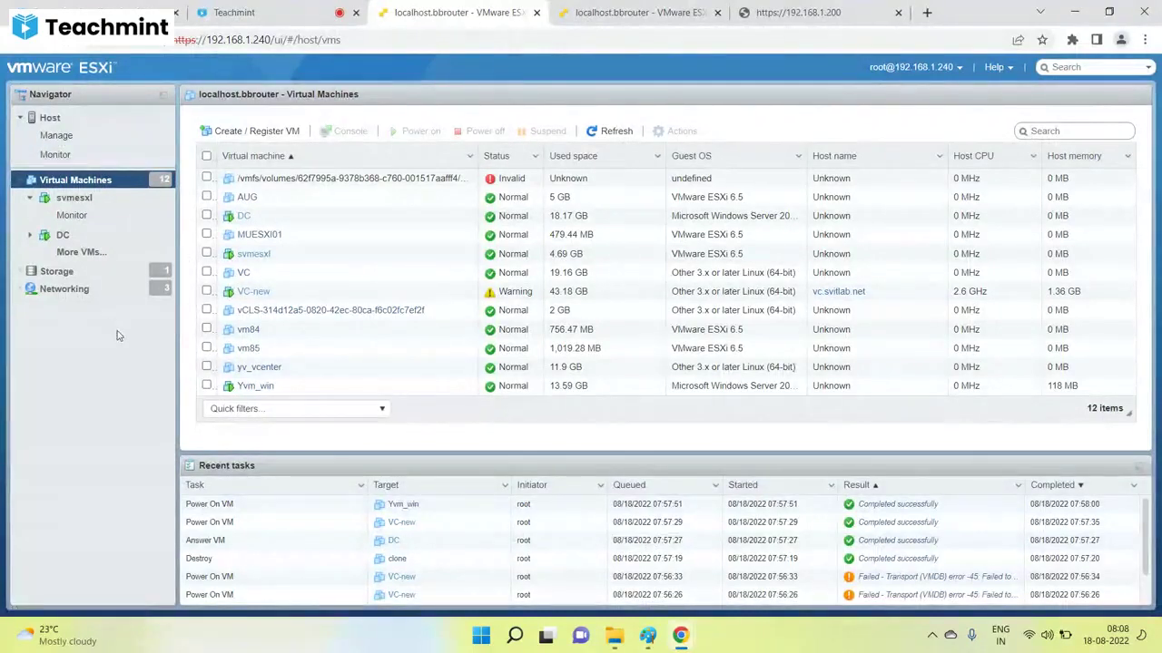
click(798, 13)
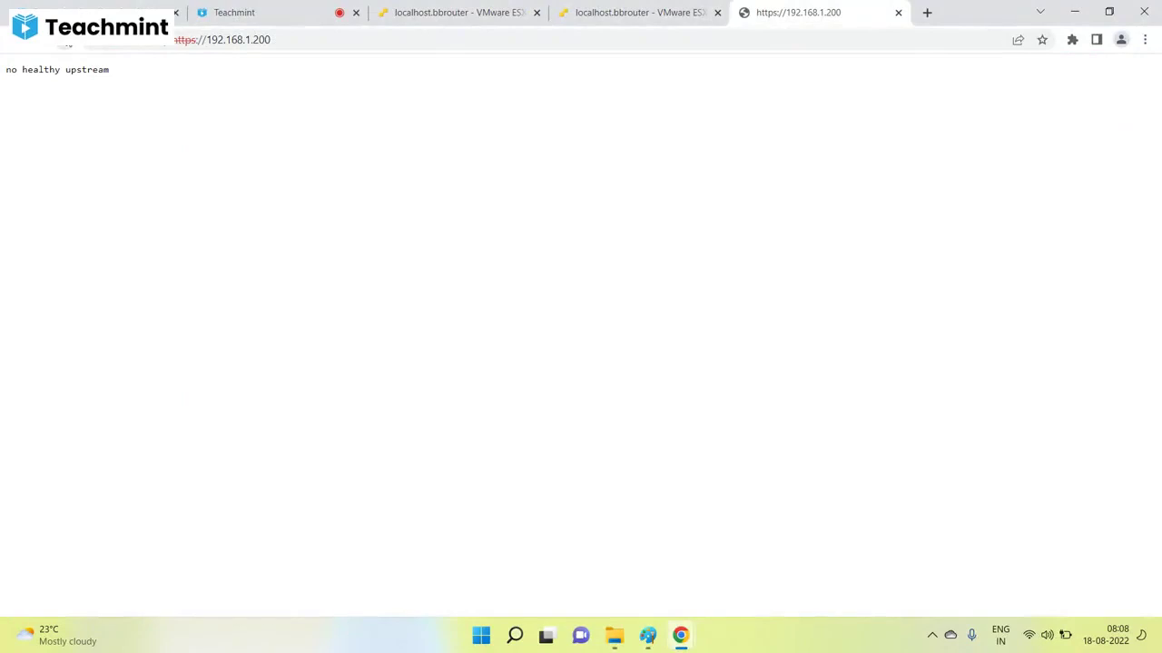
click(898, 12)
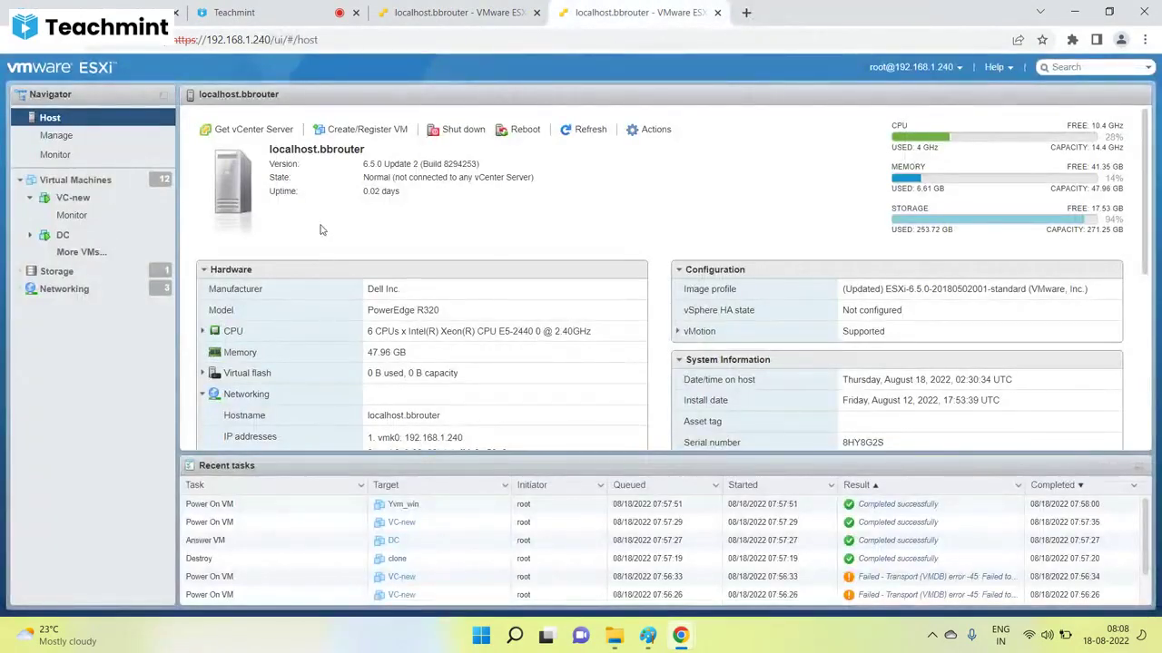
click(644, 637)
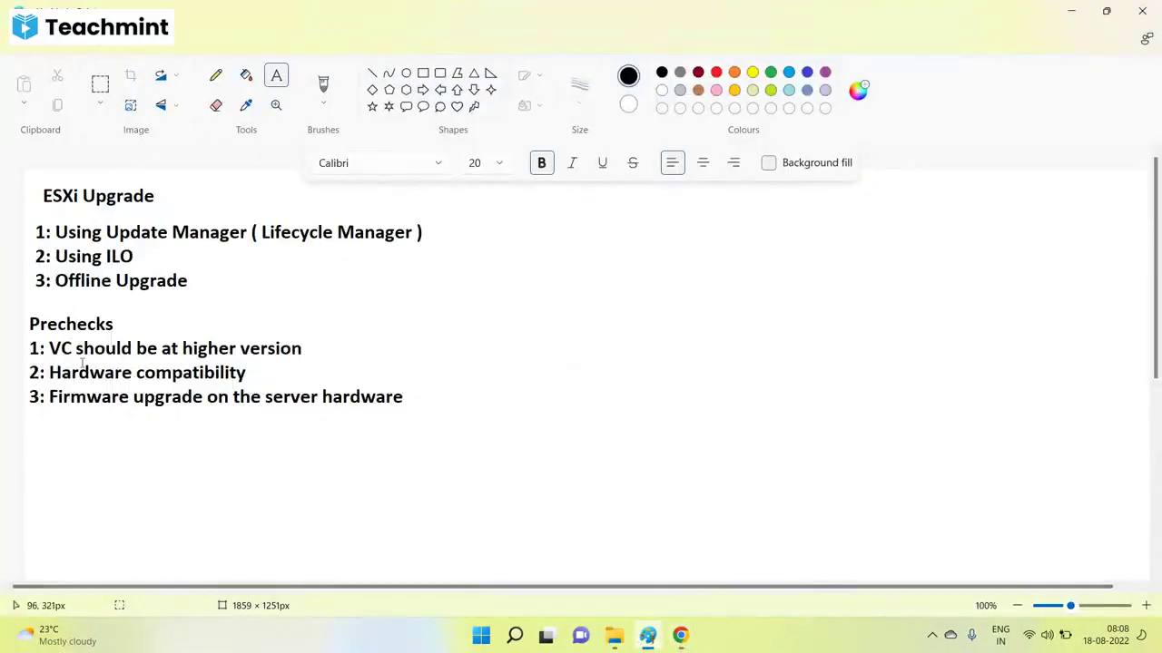
Highlight the host's model PowerEdge R320 and its Xeon E5-2440 CPU in the Hardware panel.
mouse_move(680, 635)
click(594, 560)
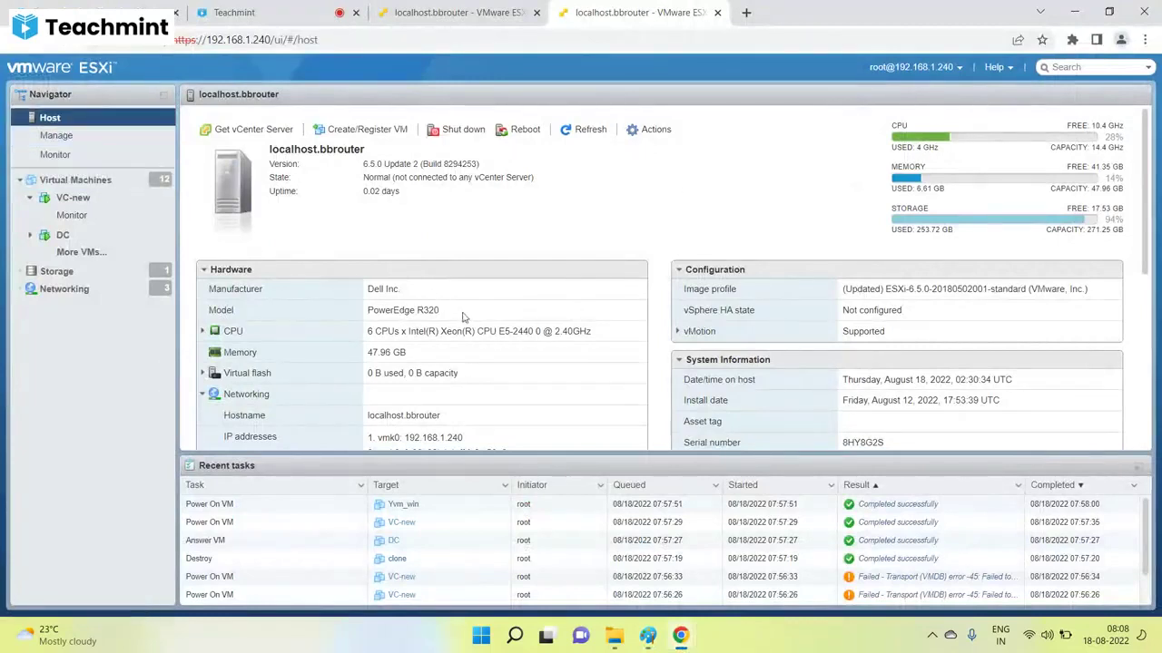
drag(441, 313, 368, 314)
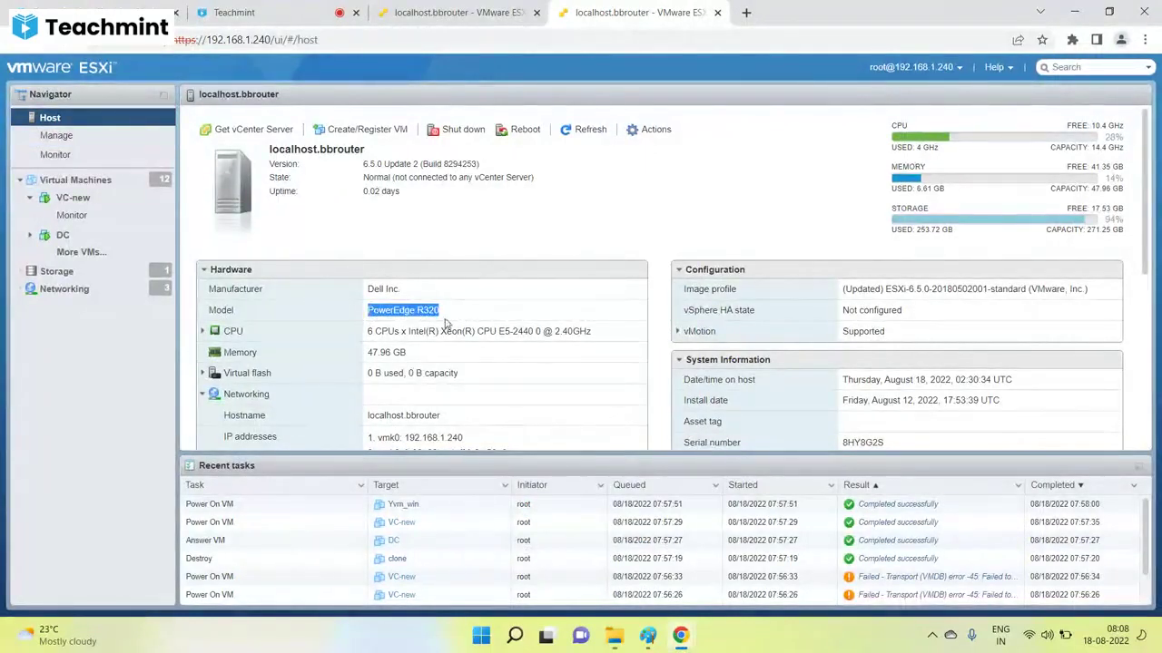
drag(535, 331, 376, 332)
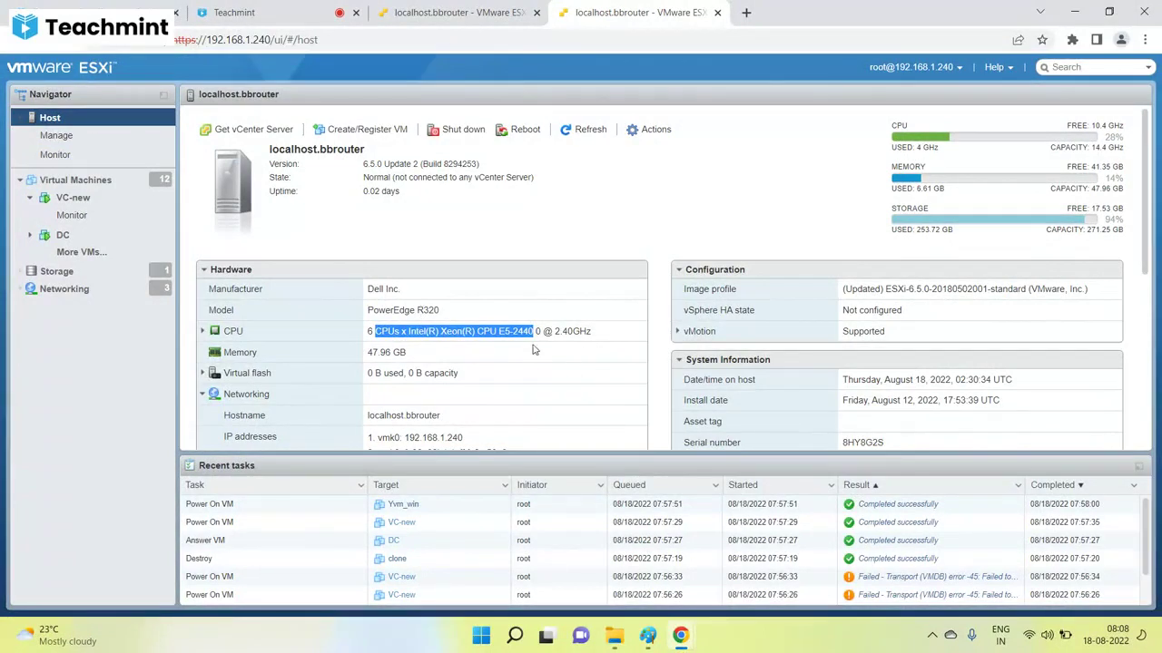
drag(536, 332, 368, 332)
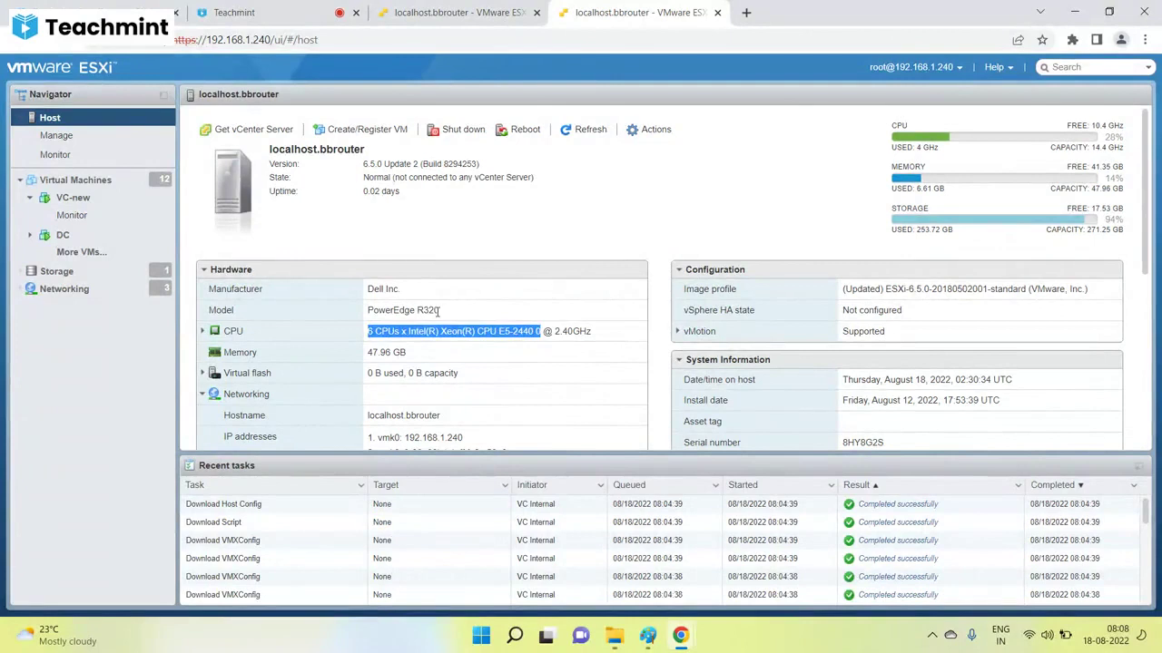
drag(439, 311, 366, 313)
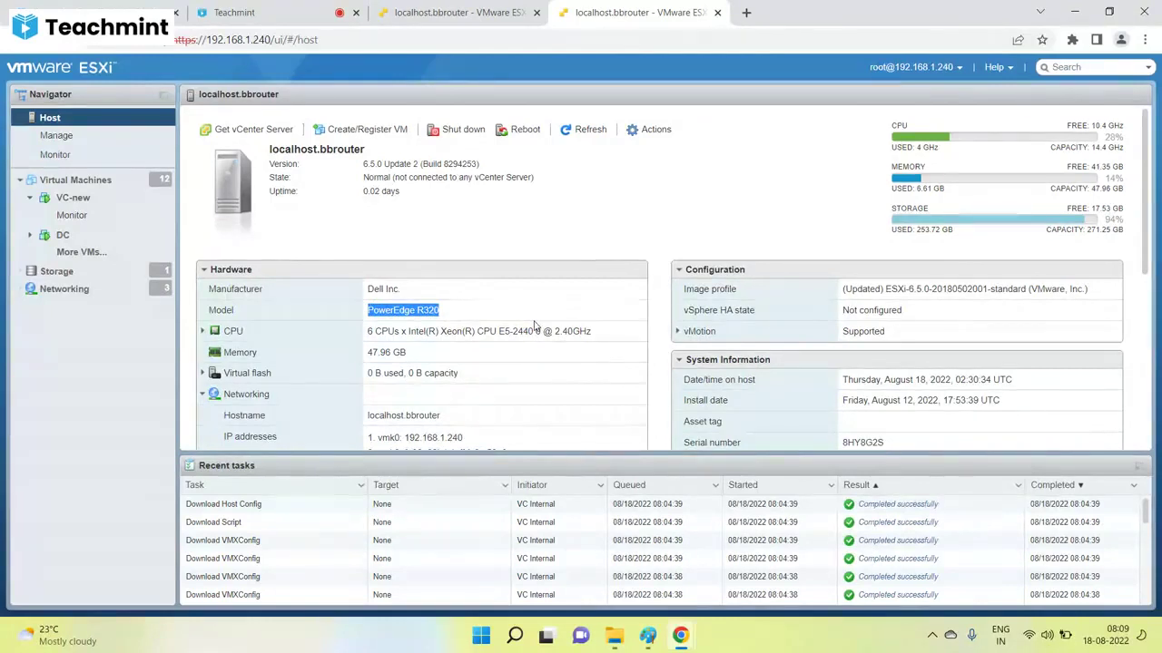
Search 'vmware hcl' in a new tab and open the VMware Compatibility Guide System Search result.
click(746, 12)
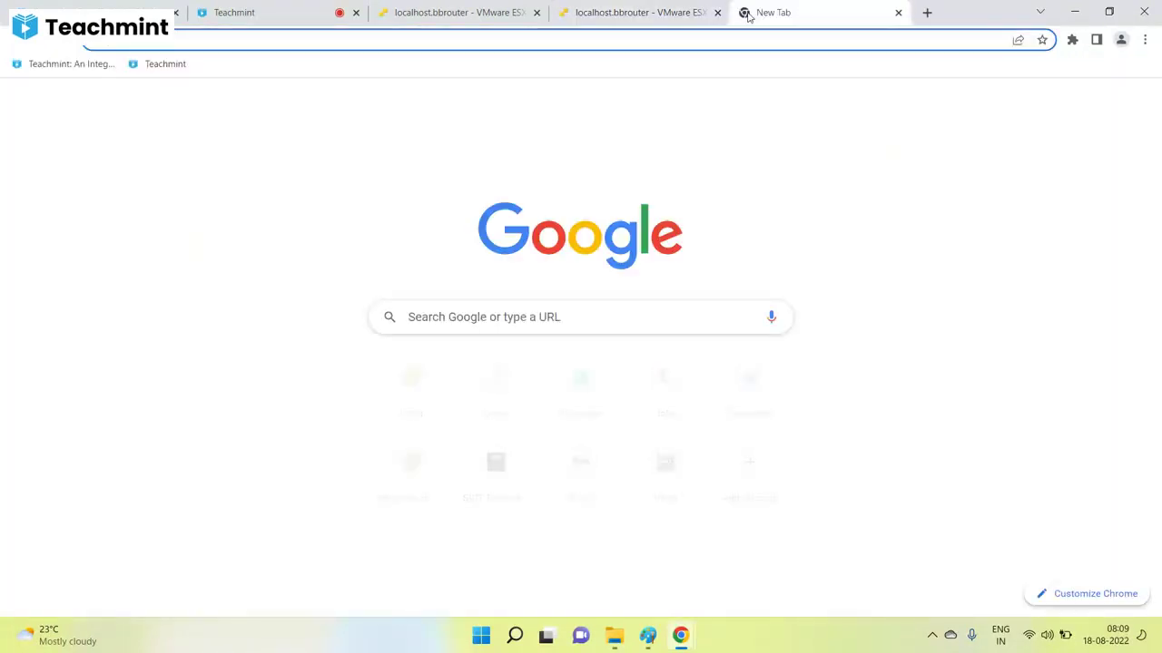
text(vmware hcl)
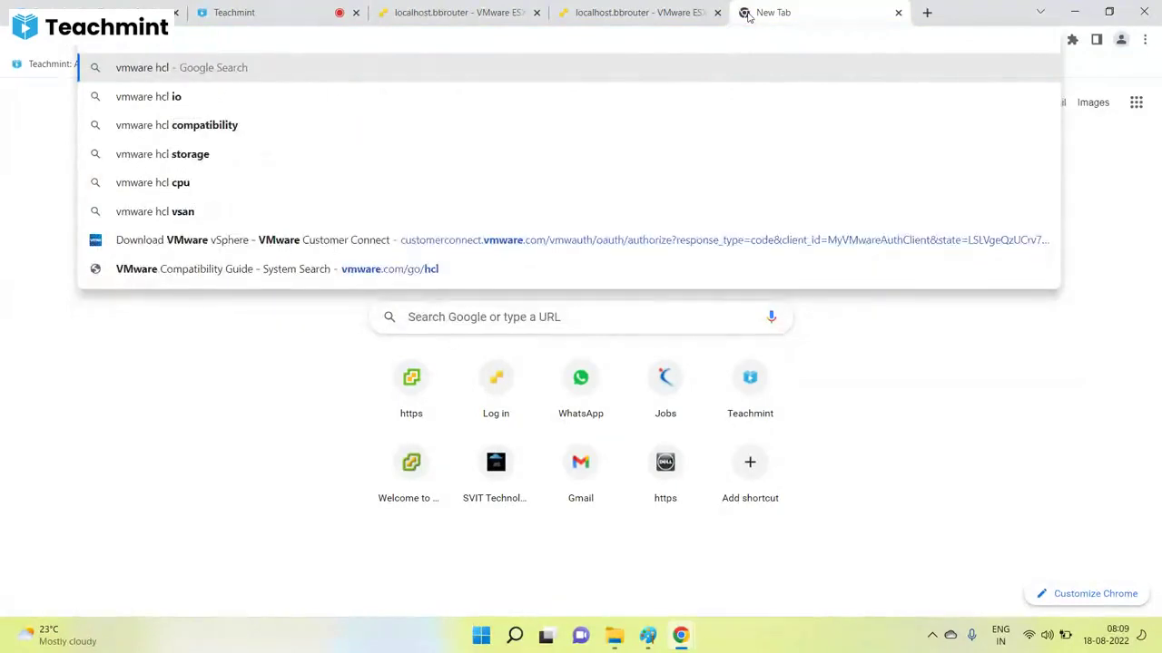
key(Return)
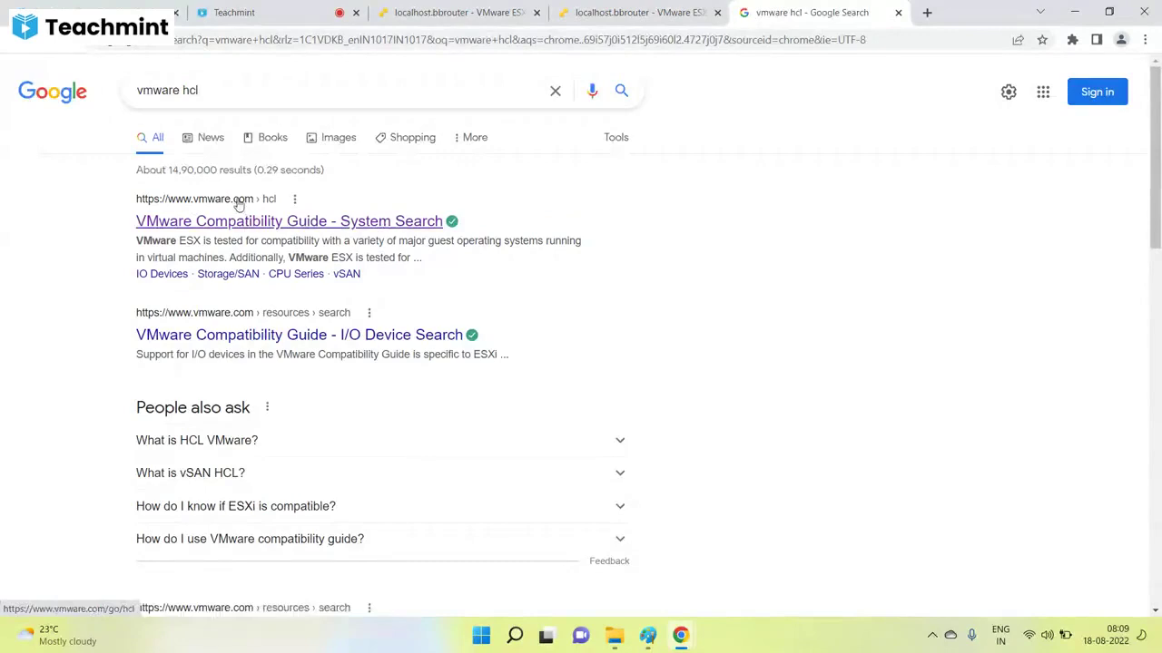
click(243, 226)
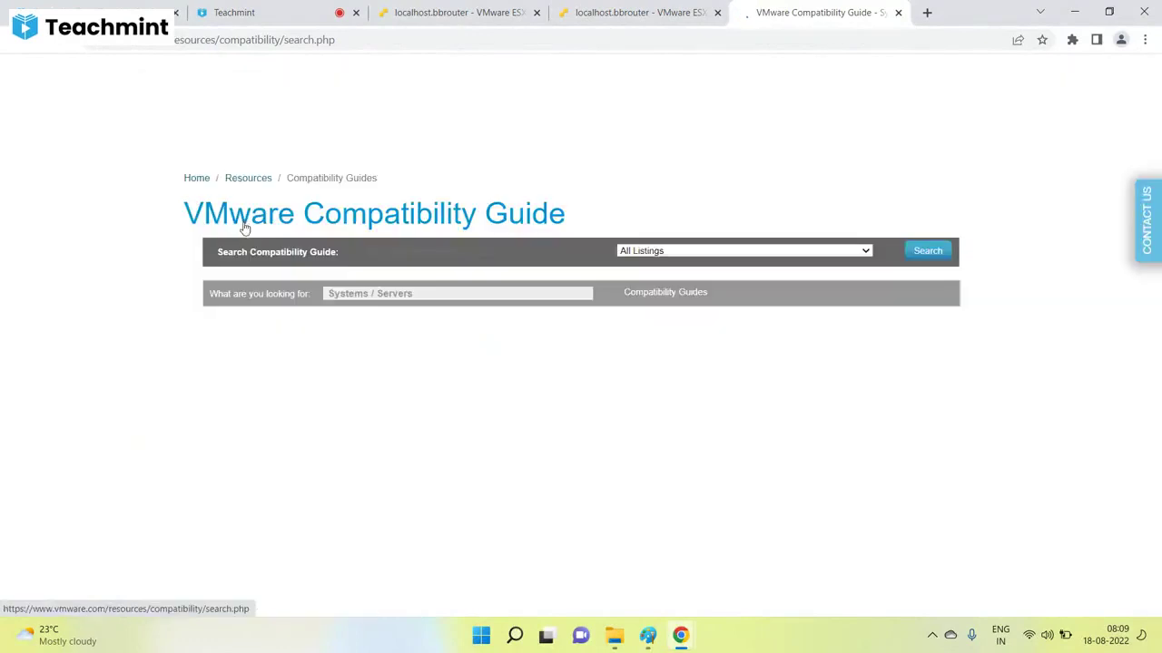
Set Product Release Version to All and System Type to Rackmount plus Rack or Tower.
scroll(342, 269, down, 3)
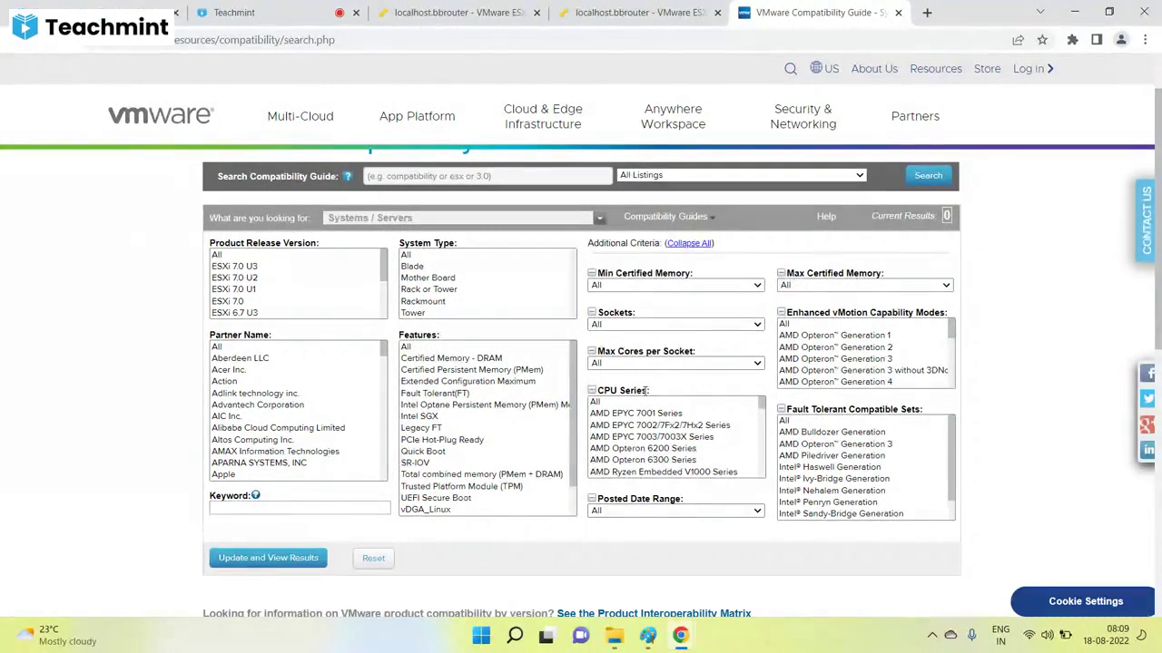
click(219, 257)
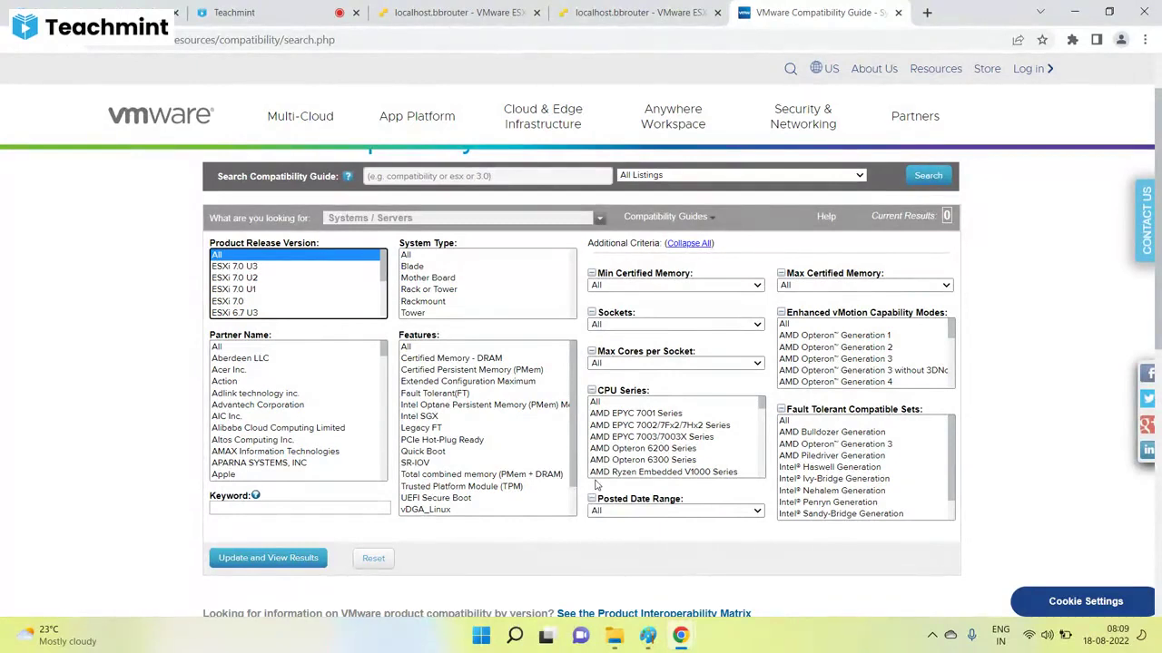
click(429, 303)
ctrl+click(432, 294)
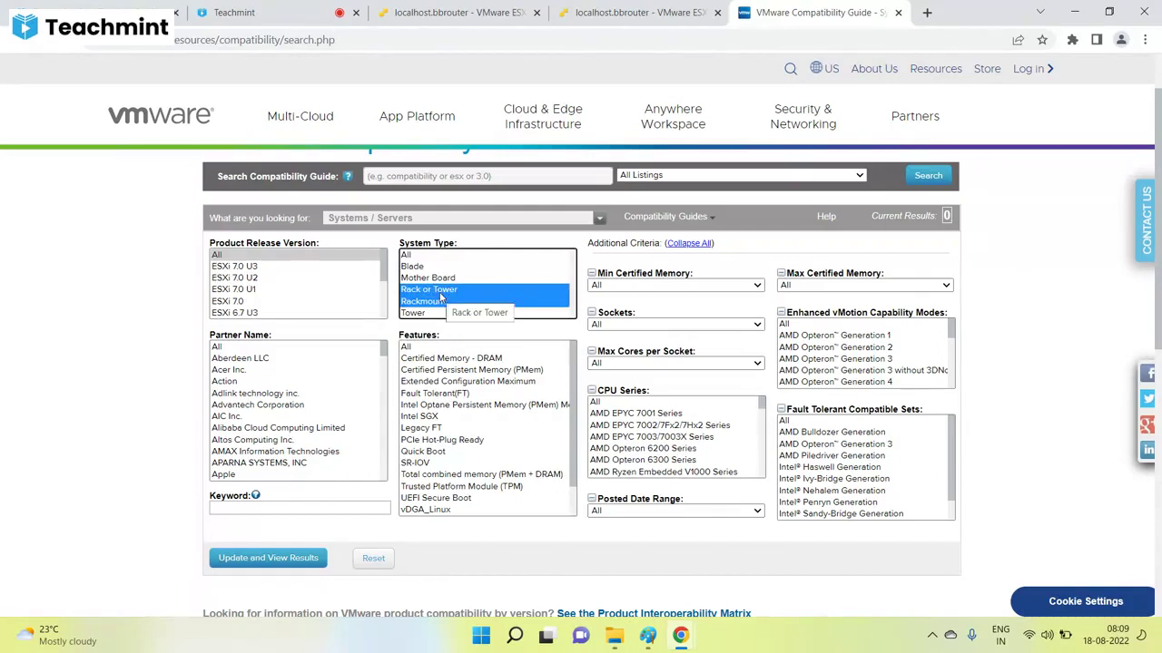
click(694, 7)
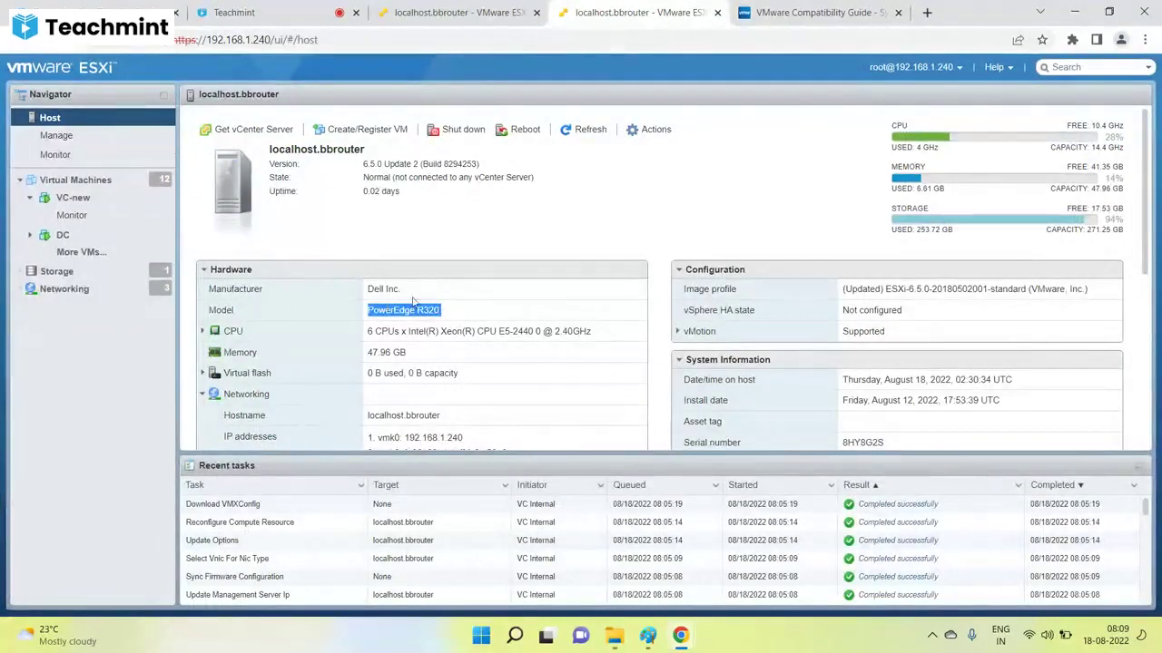
Type 'poweredge r320' in a new tab, then scroll down the compatibility guide's search form.
click(927, 12)
text(poweredge r320)
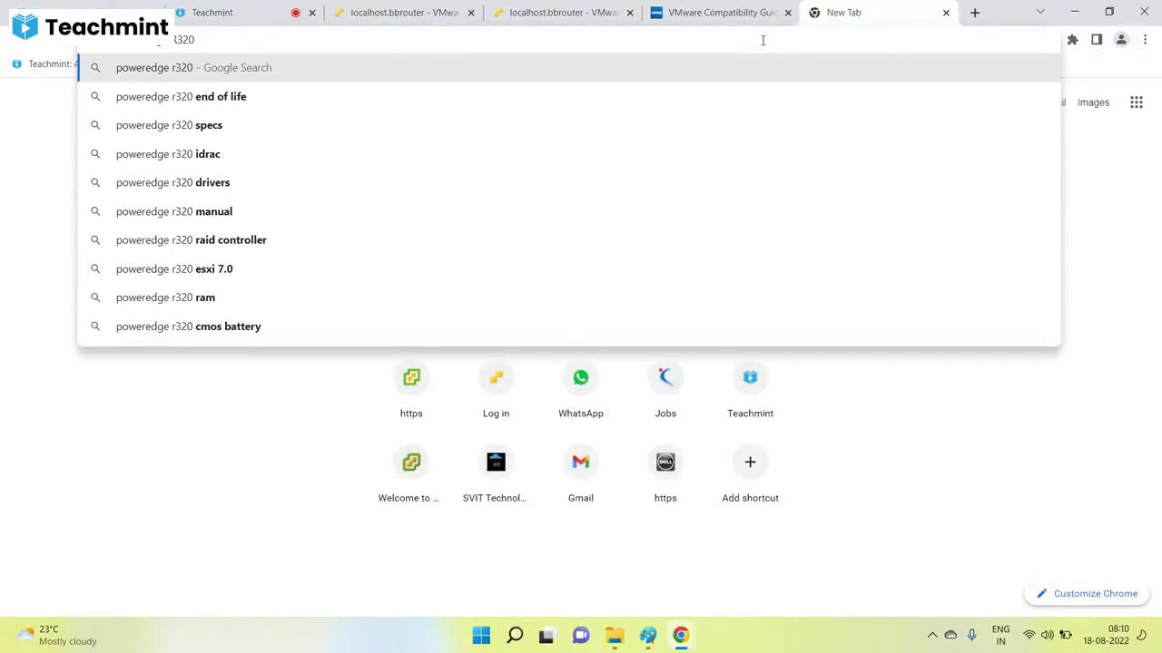
click(725, 12)
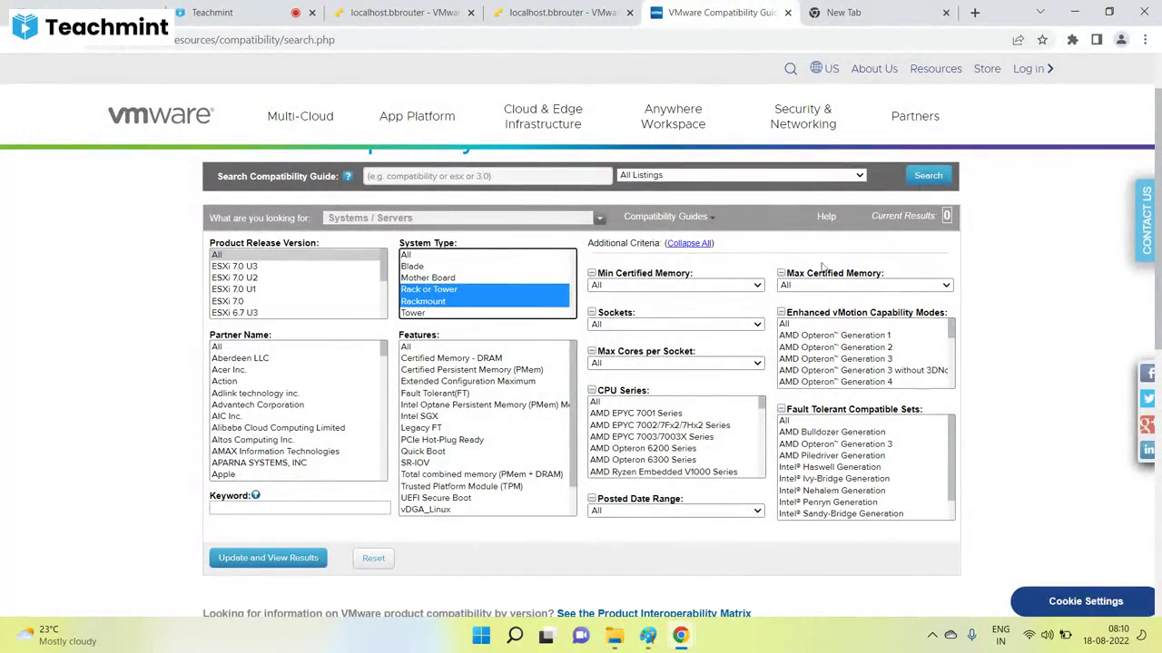
scroll(259, 389, down, 3)
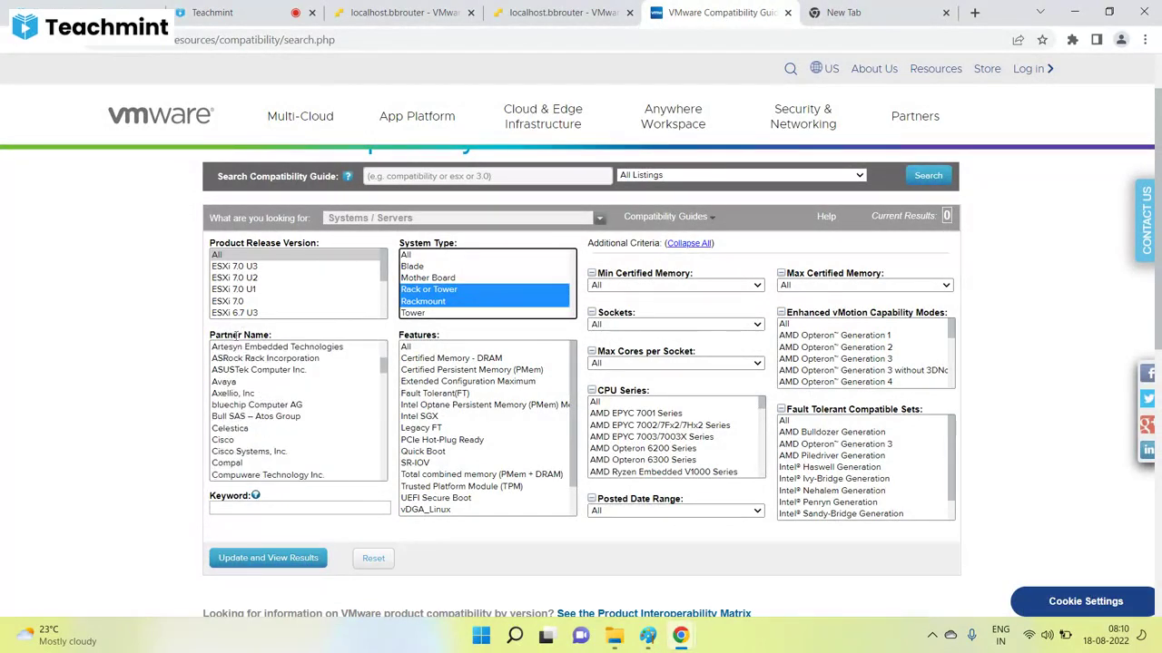
scroll(236, 408, down, 2)
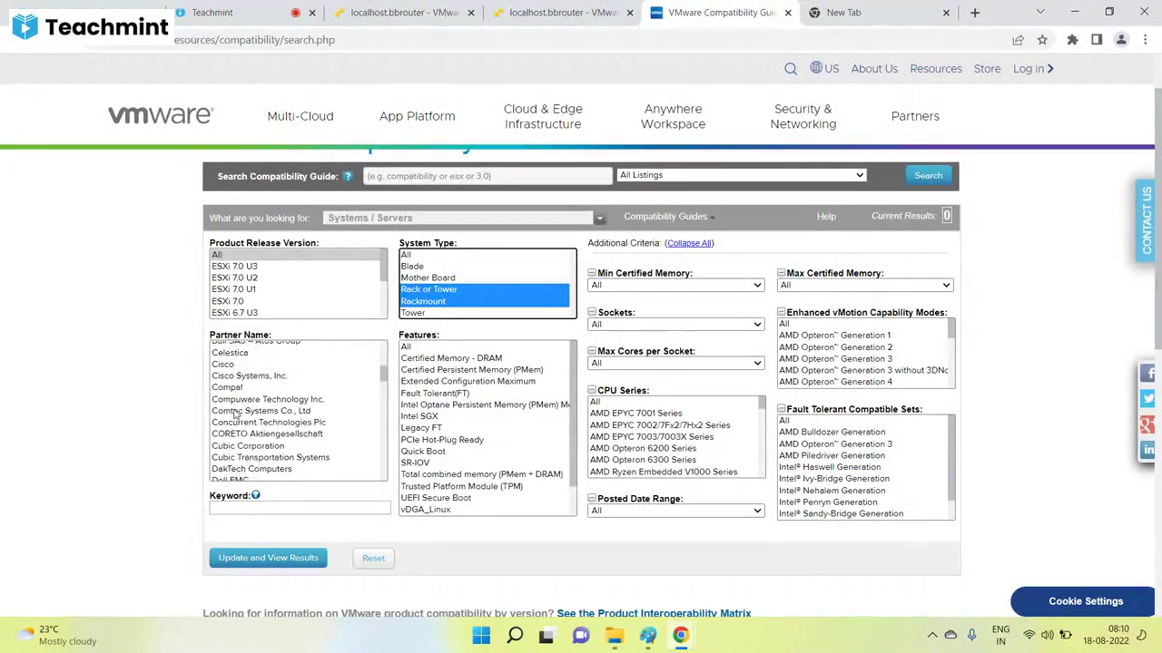
scroll(234, 412, down, 2)
Check the host's manufacturer Dell Inc. and select Dell Inc. as the guide's Partner Name.
click(563, 11)
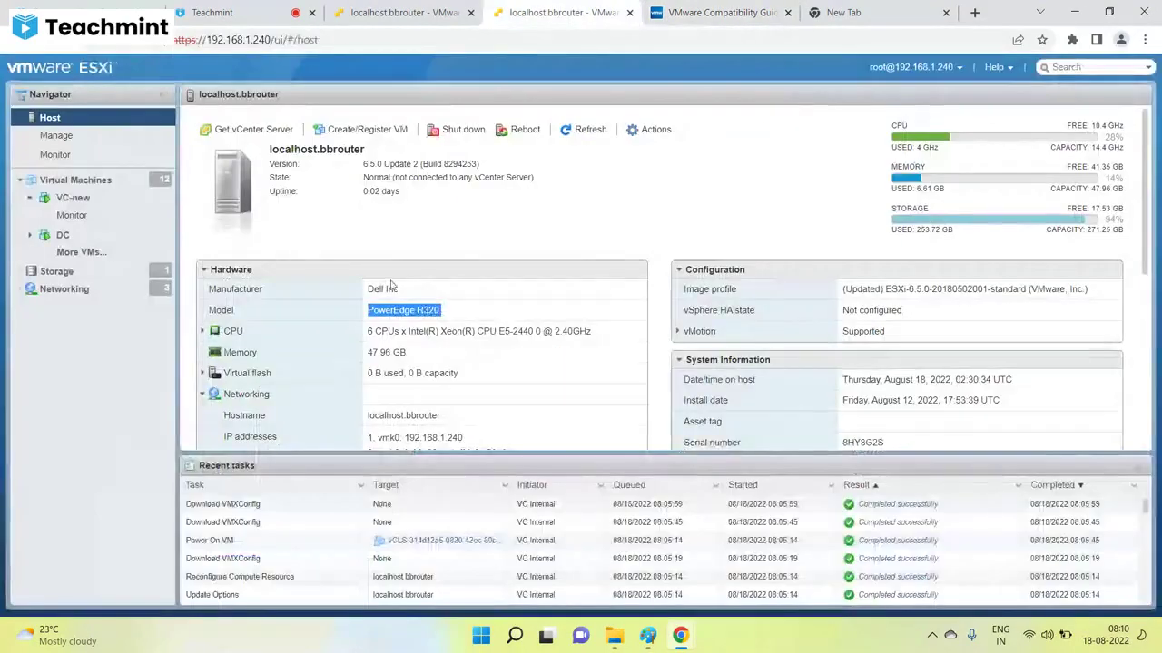
triple_click(386, 289)
key(ctrl+Tab)
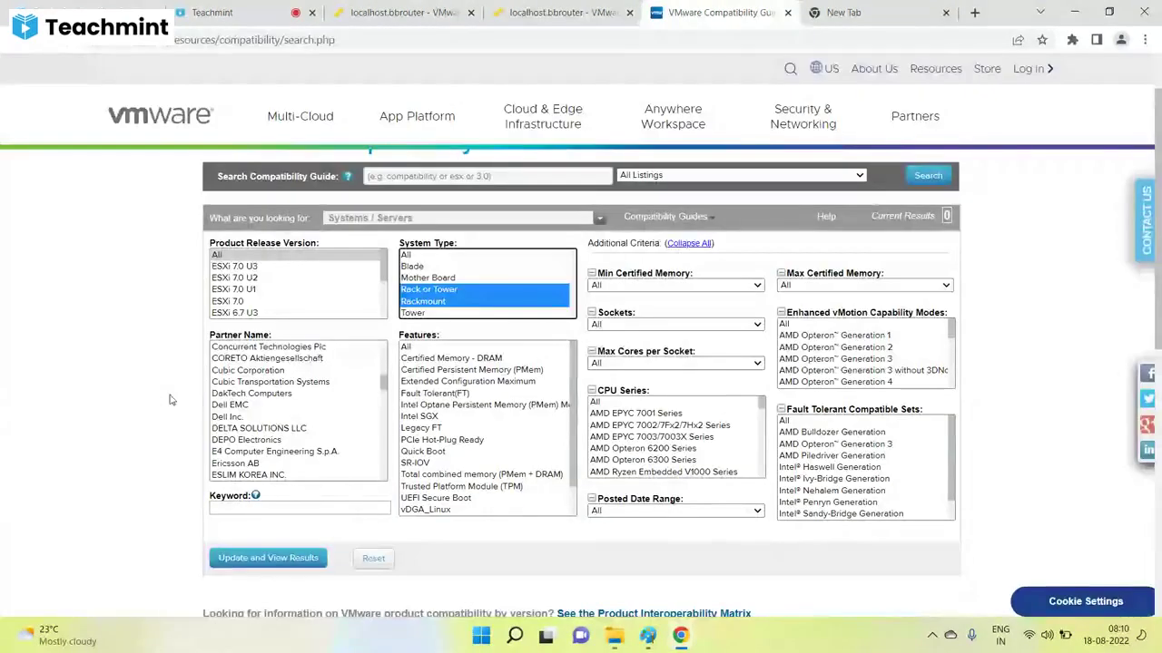
click(228, 416)
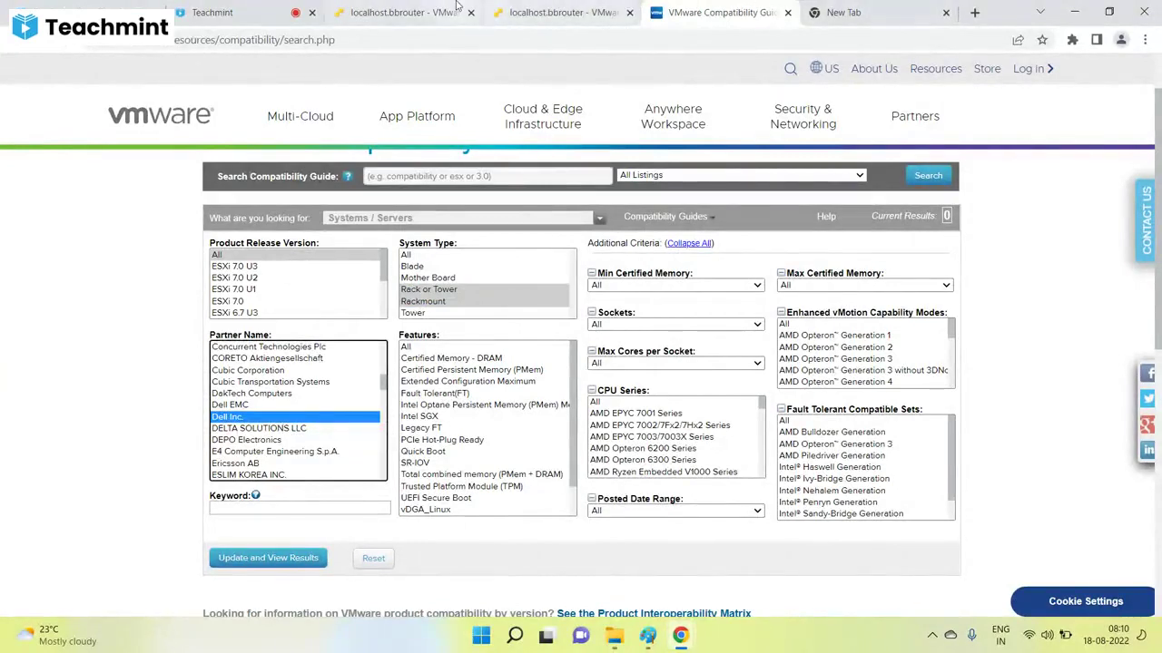
click(563, 12)
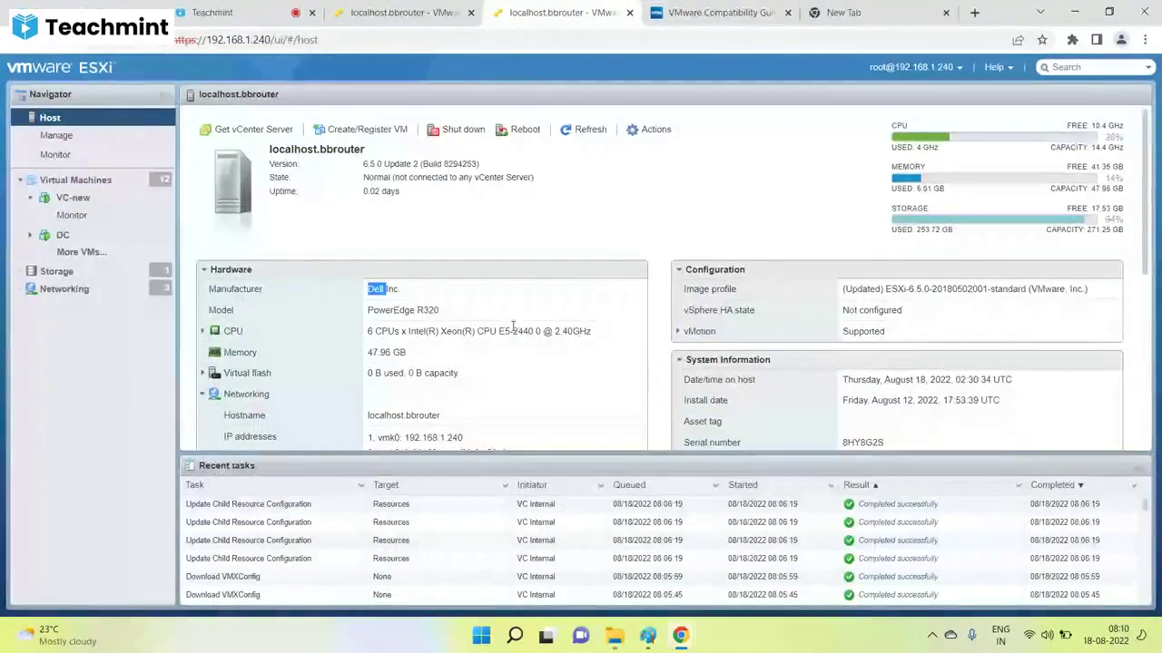
mouse_move(542, 331)
mouse_down()
mouse_move(366, 335)
mouse_move(530, 334)
mouse_up()
click(407, 332)
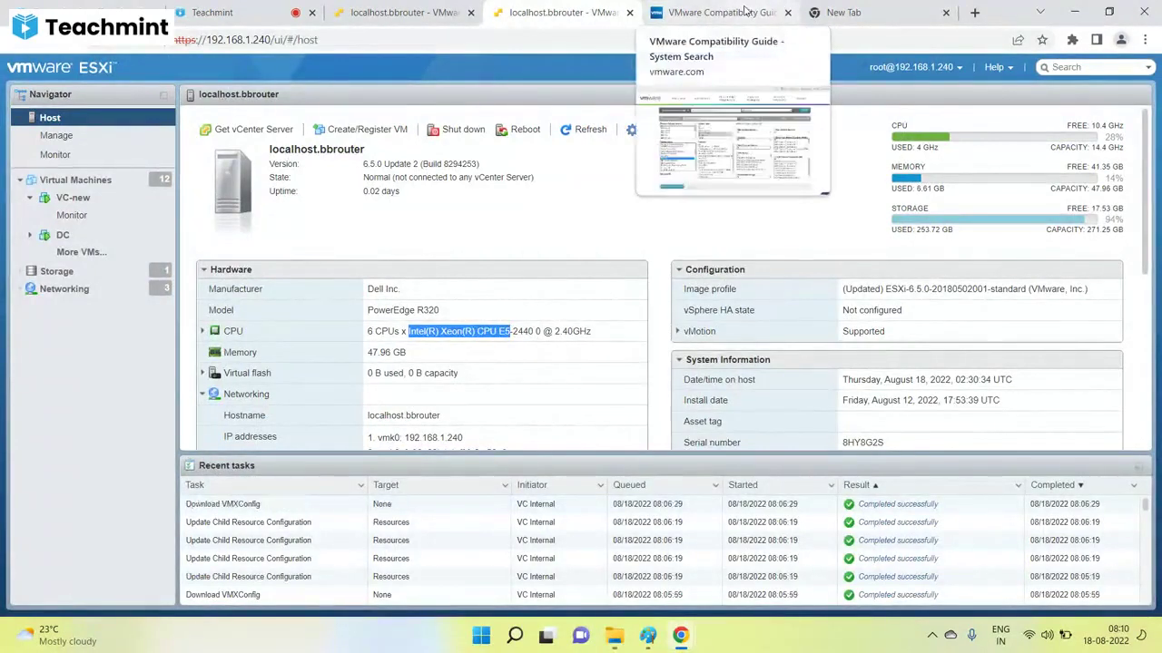
click(716, 11)
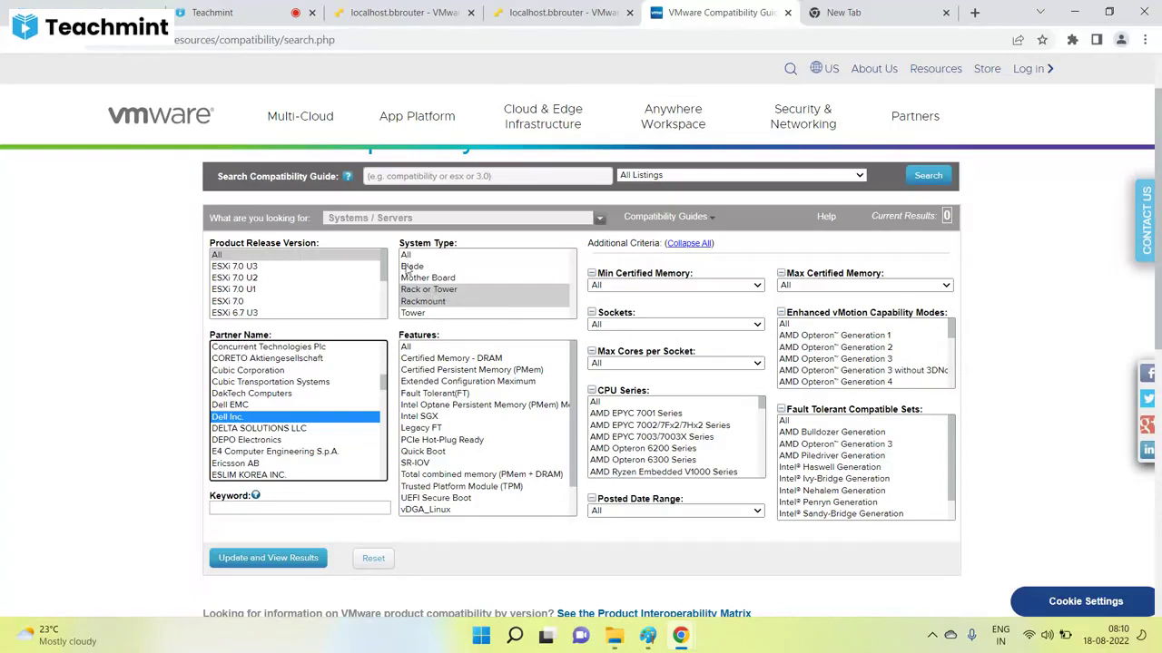
click(572, 8)
Compare the host's Dell manufacturer and CPU model number against the guide's search form.
double_click(374, 295)
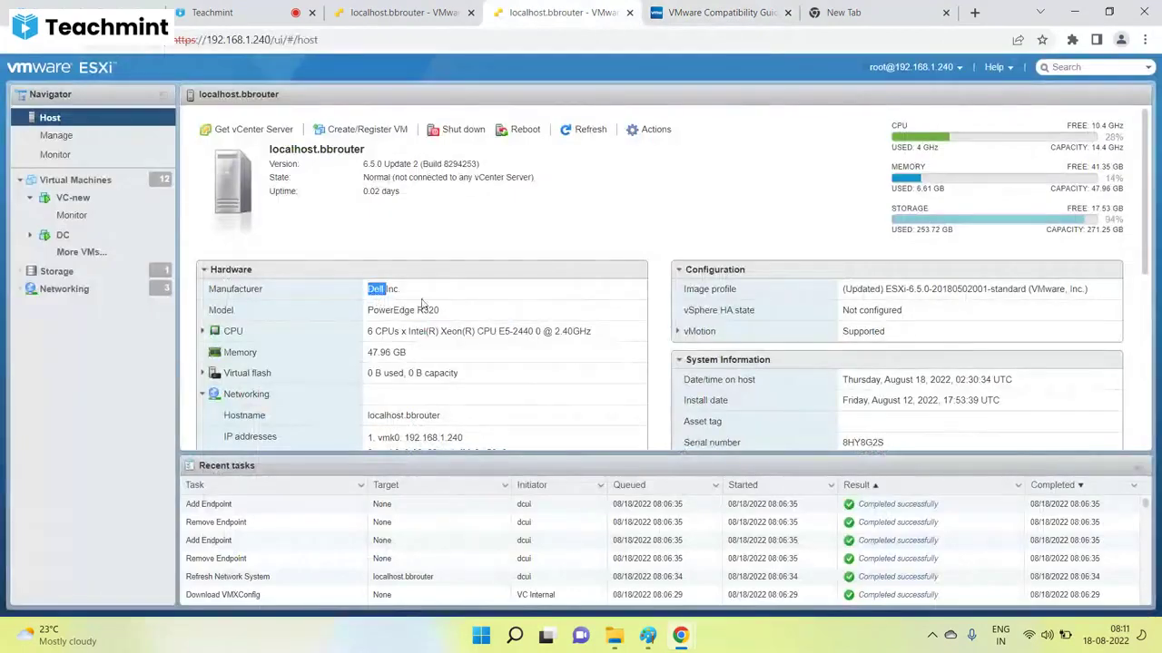
click(717, 12)
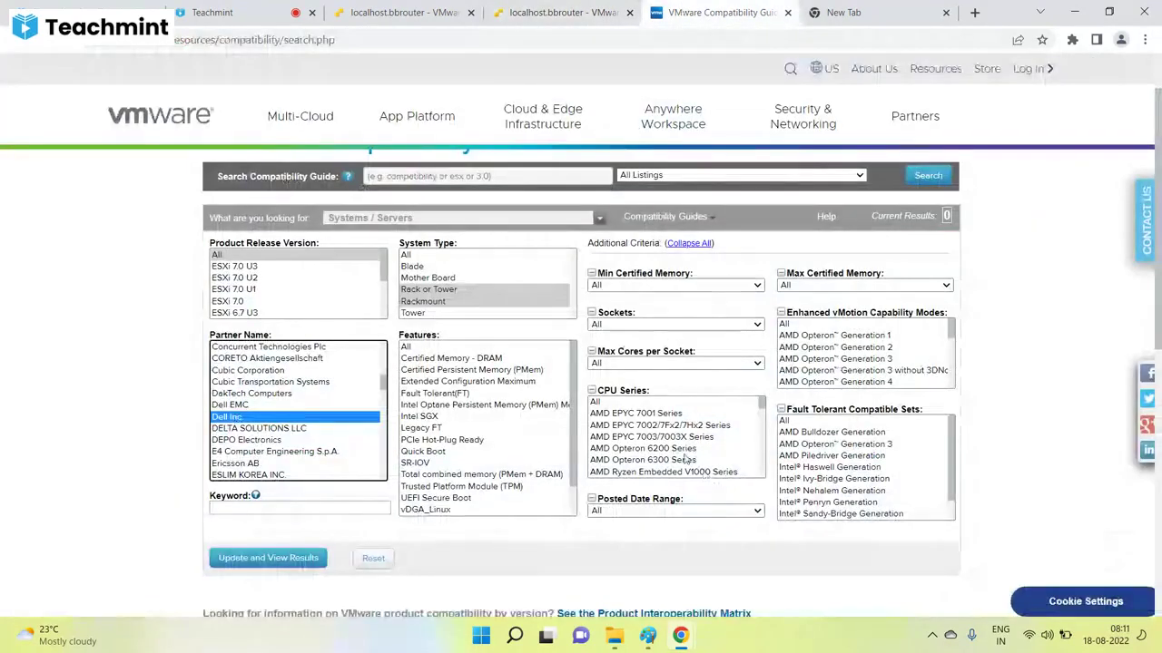
drag(763, 406, 763, 442)
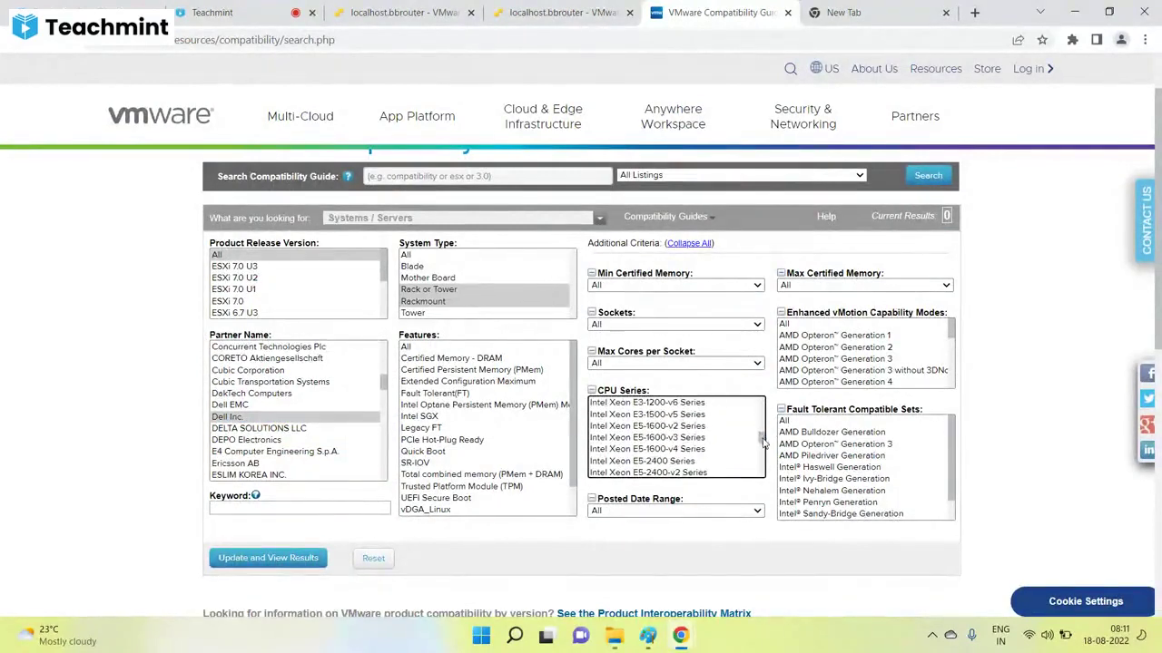
click(563, 12)
drag(531, 331, 506, 331)
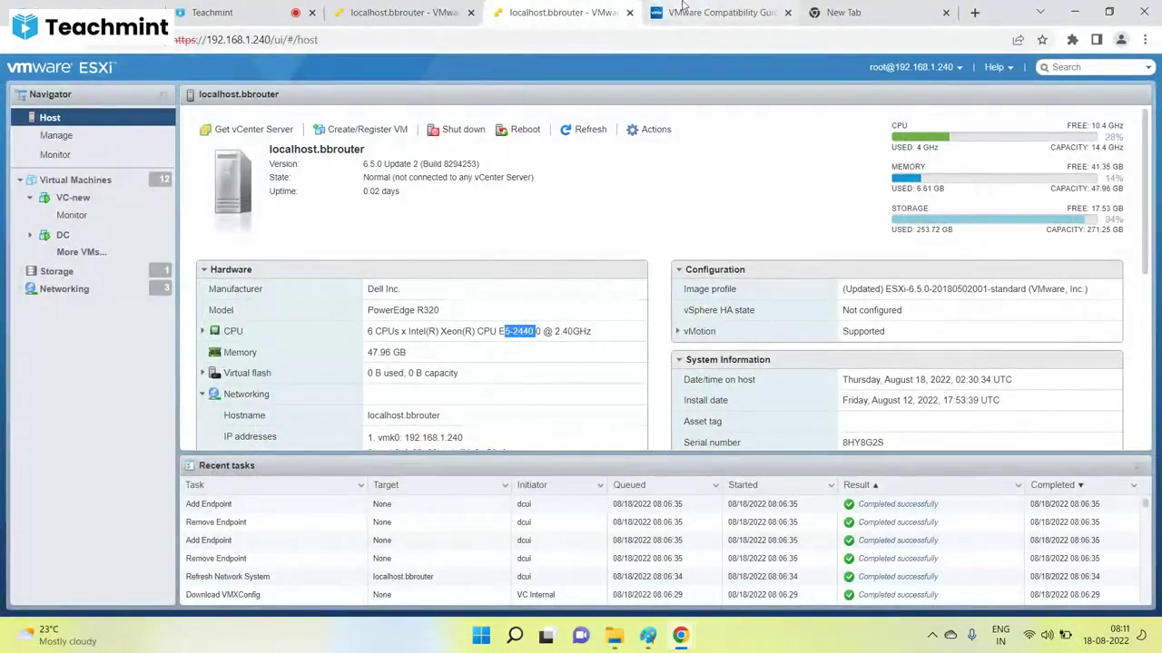
click(712, 13)
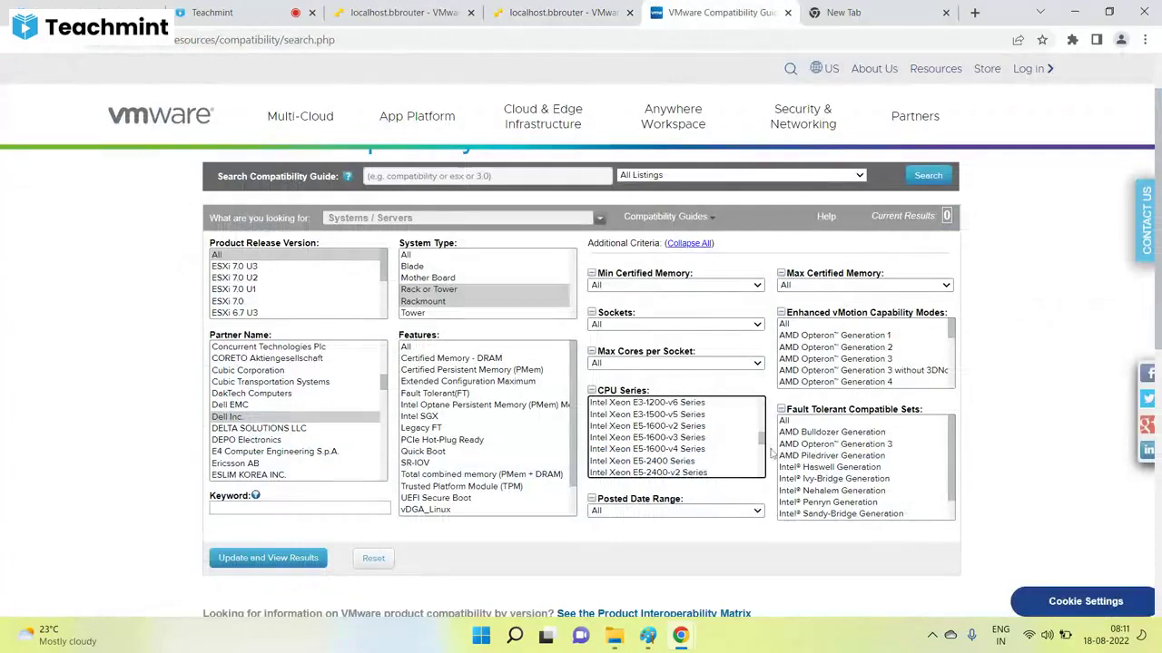
scroll(763, 441, down, 1)
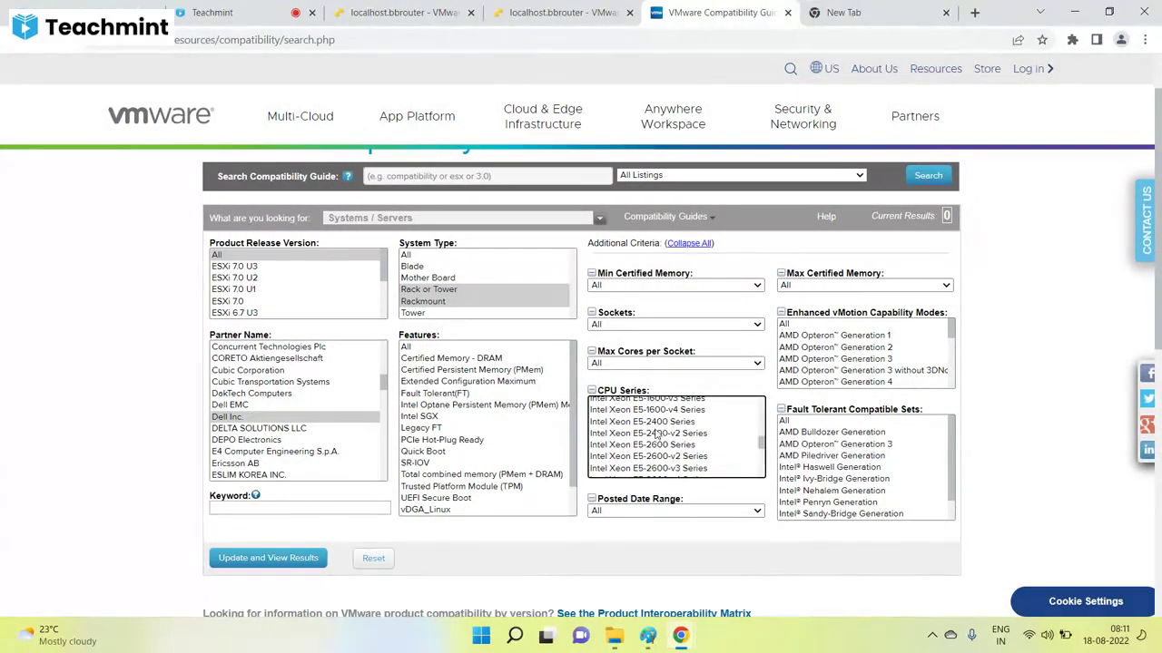
Select Intel Xeon E5-2400 Series under CPU Series to match the host's E5-2440.
click(563, 12)
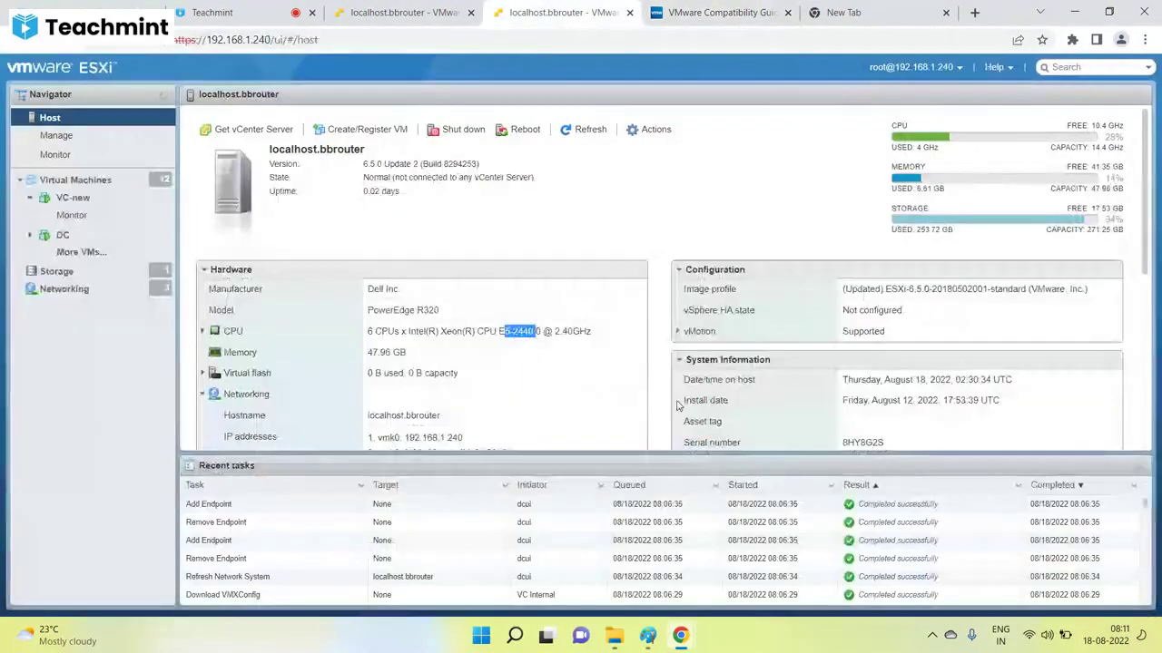
double_click(539, 332)
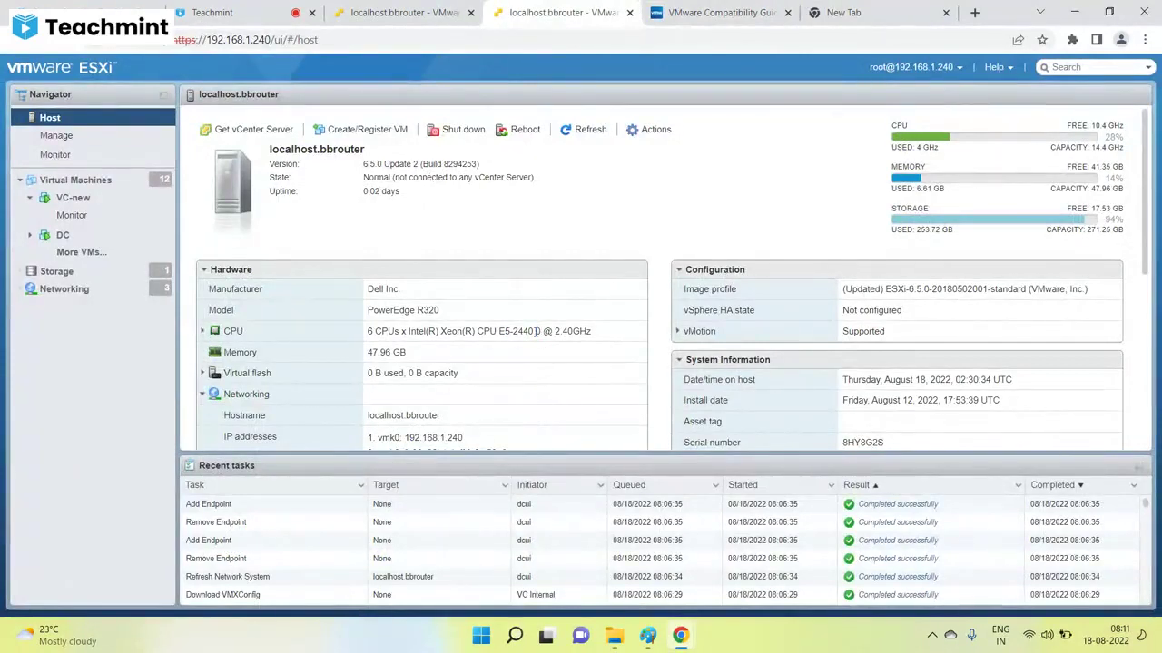
click(717, 11)
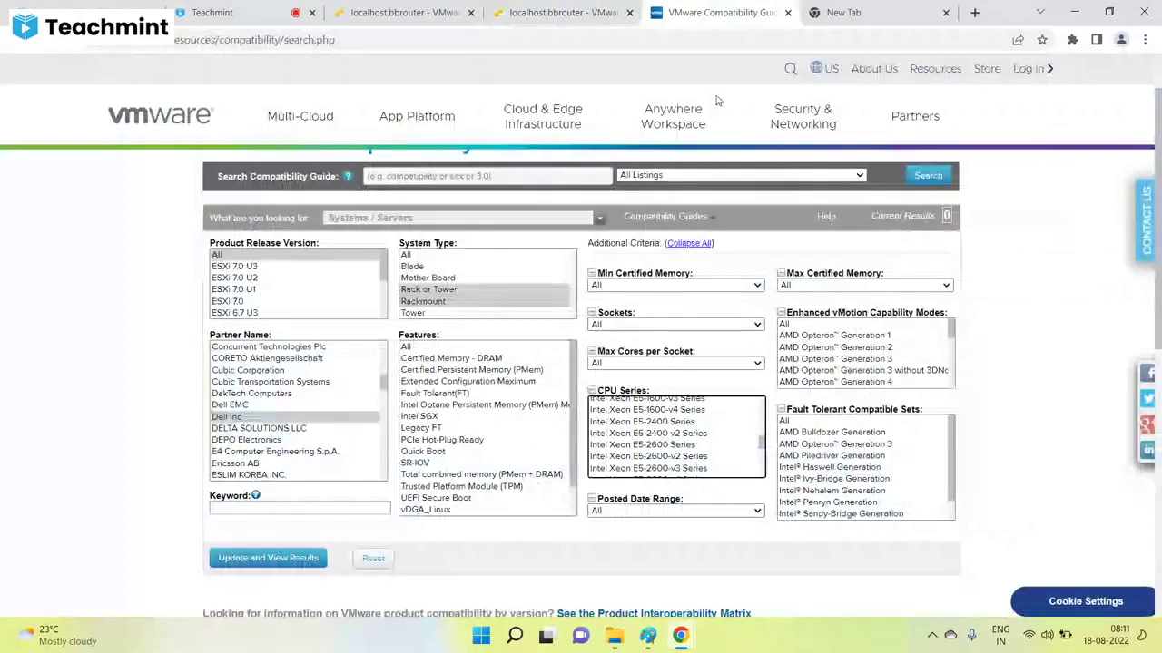
click(660, 423)
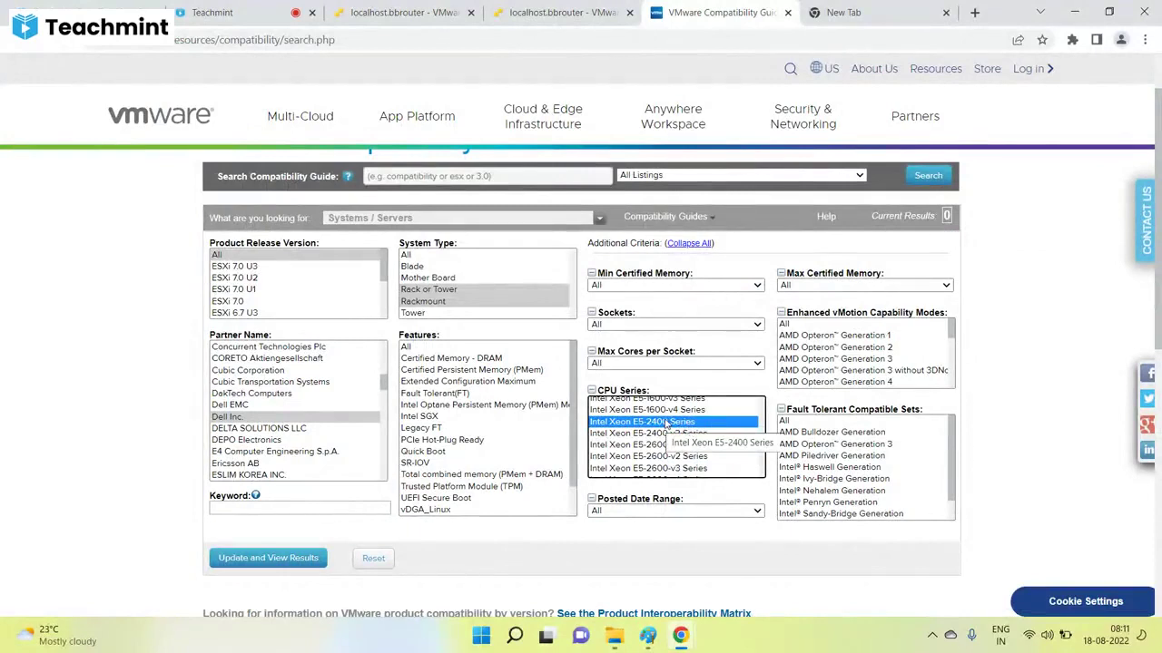
key(ctrl+shift+Tab)
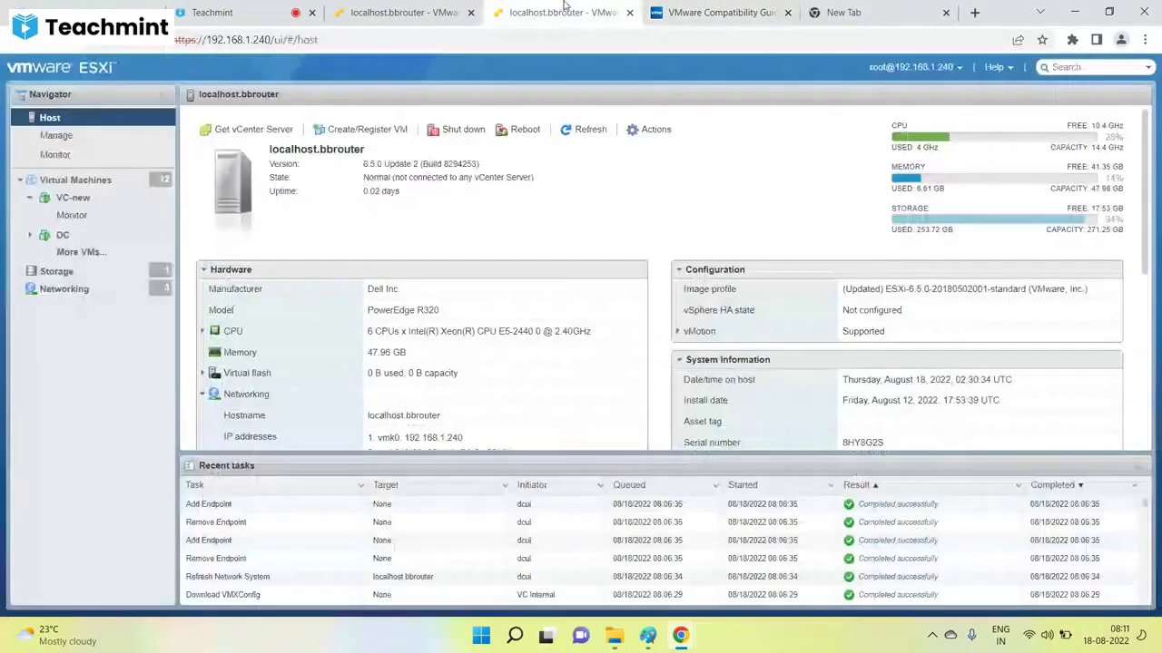
key(ctrl+Tab)
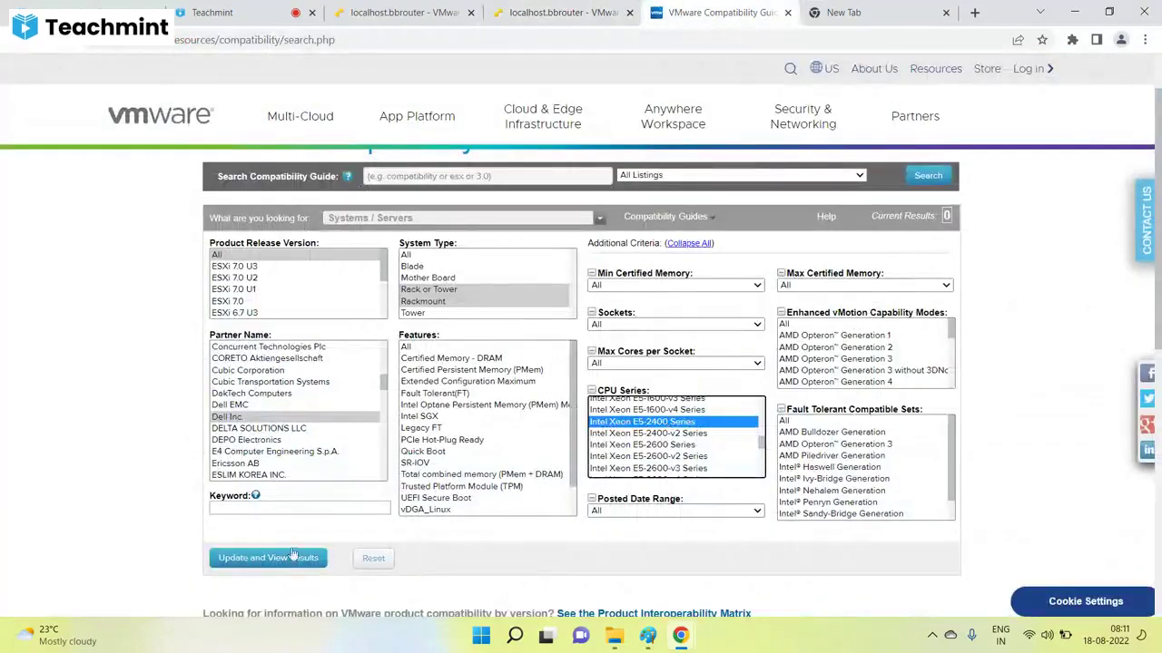
Run the search with Update and View Results and bring up the Dell server results.
click(263, 563)
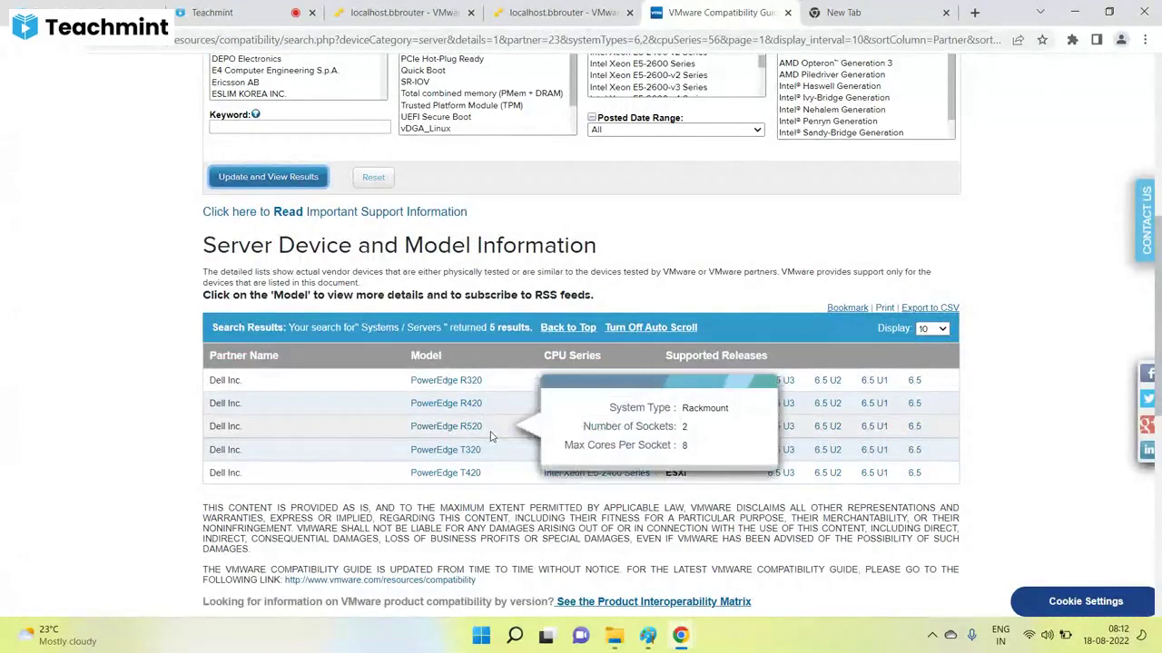
click(243, 11)
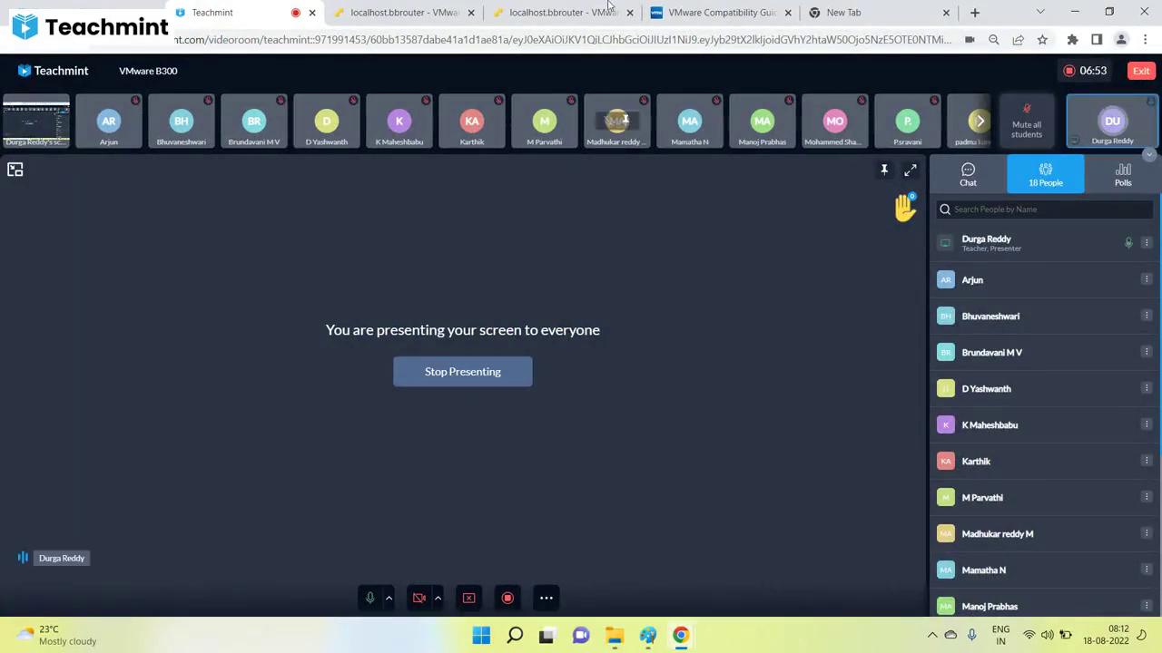
click(653, 637)
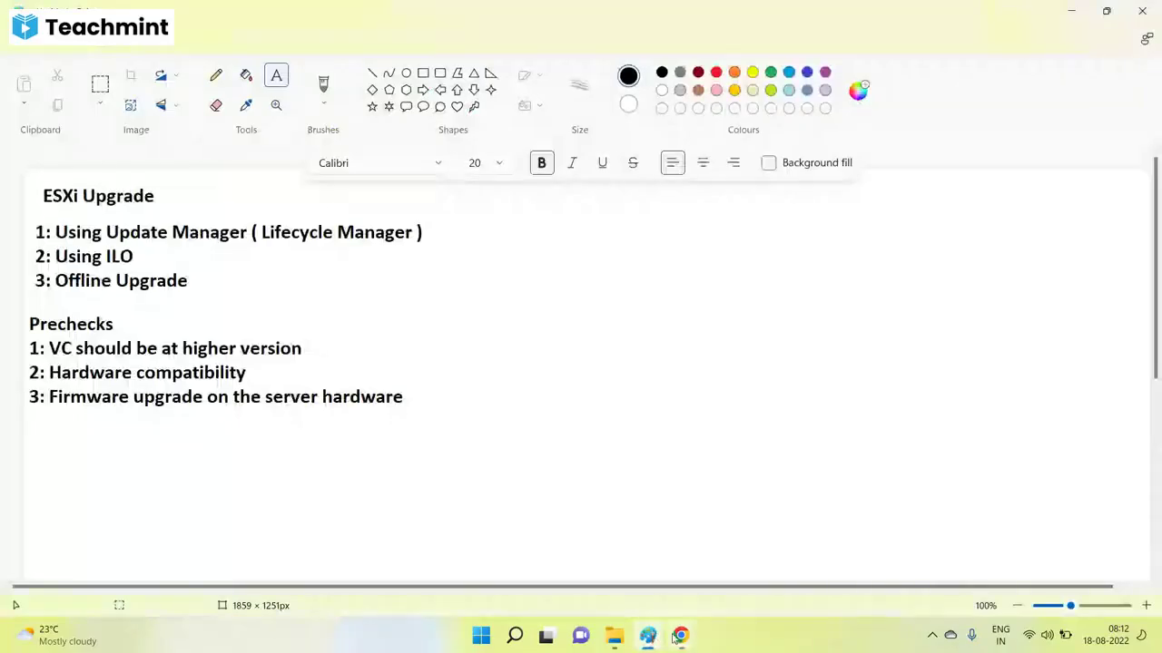
click(584, 556)
click(775, 9)
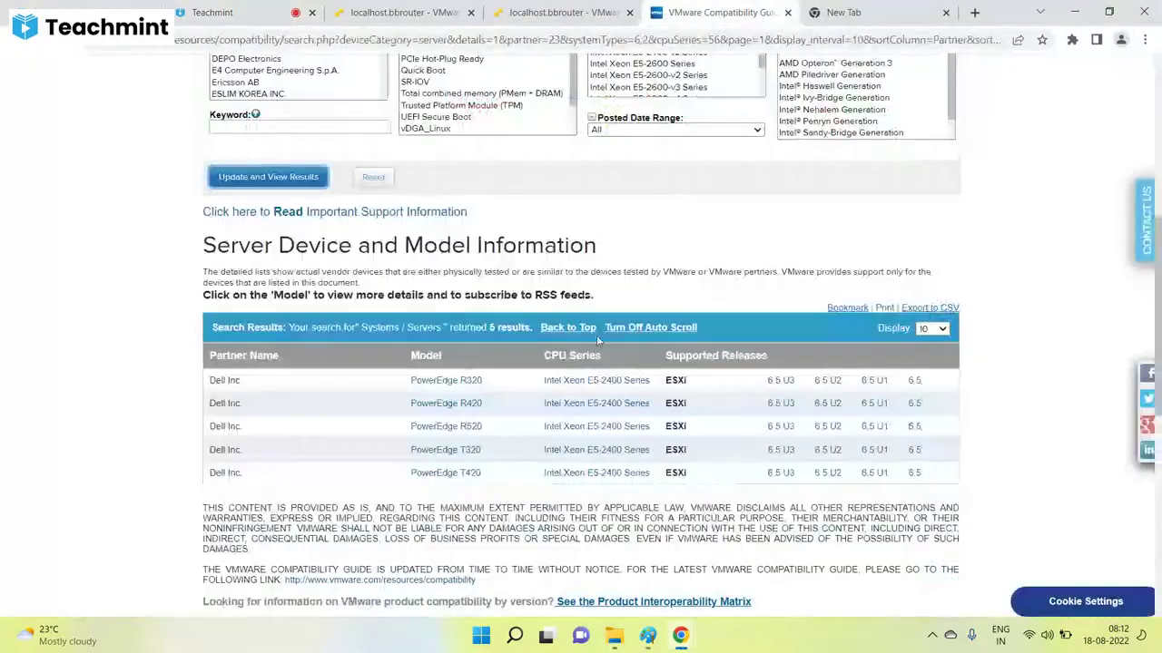
mouse_move(478, 379)
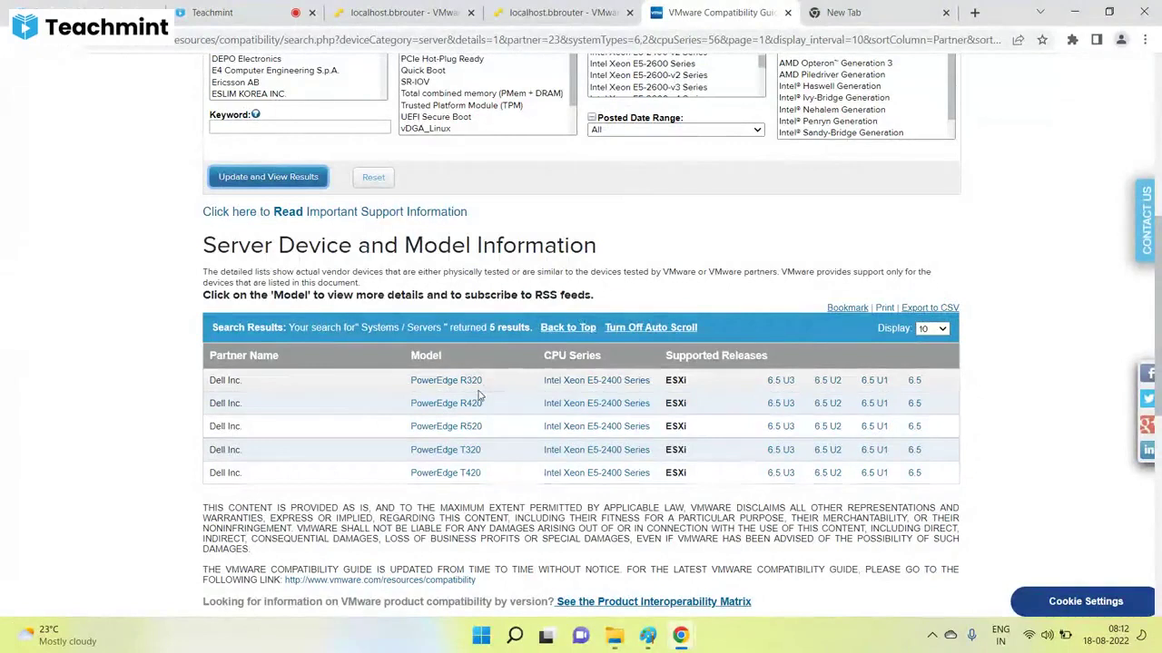
Match the host's PowerEdge R320 to its results row, supported through ESXi 6.5 U3.
click(604, 11)
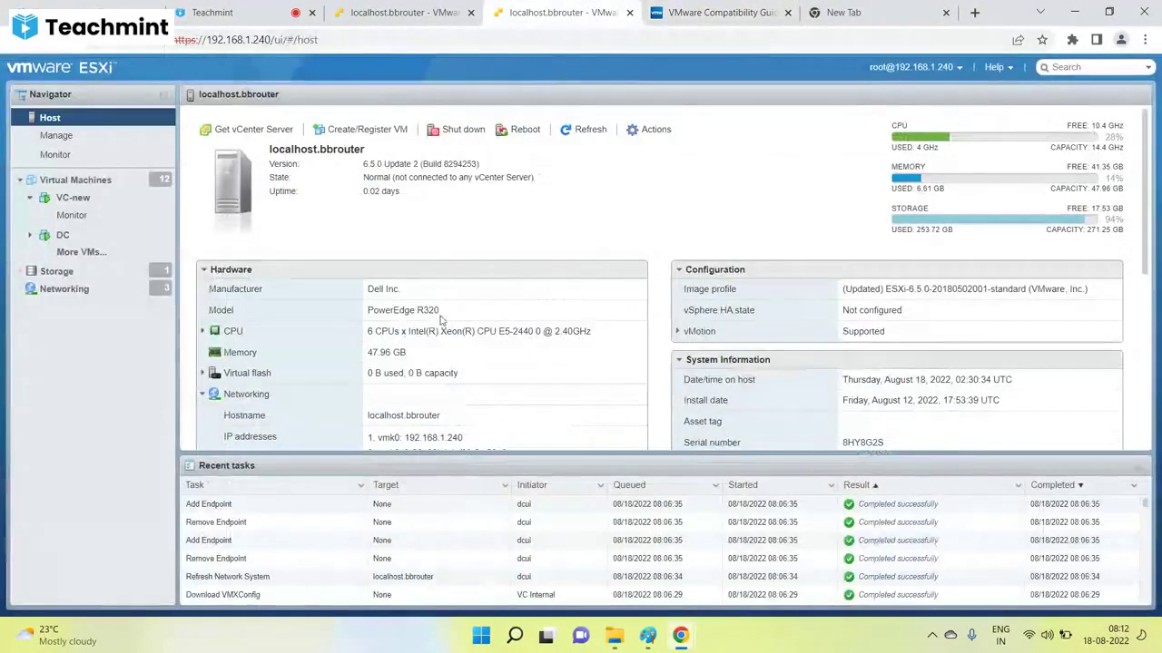
drag(448, 311, 399, 314)
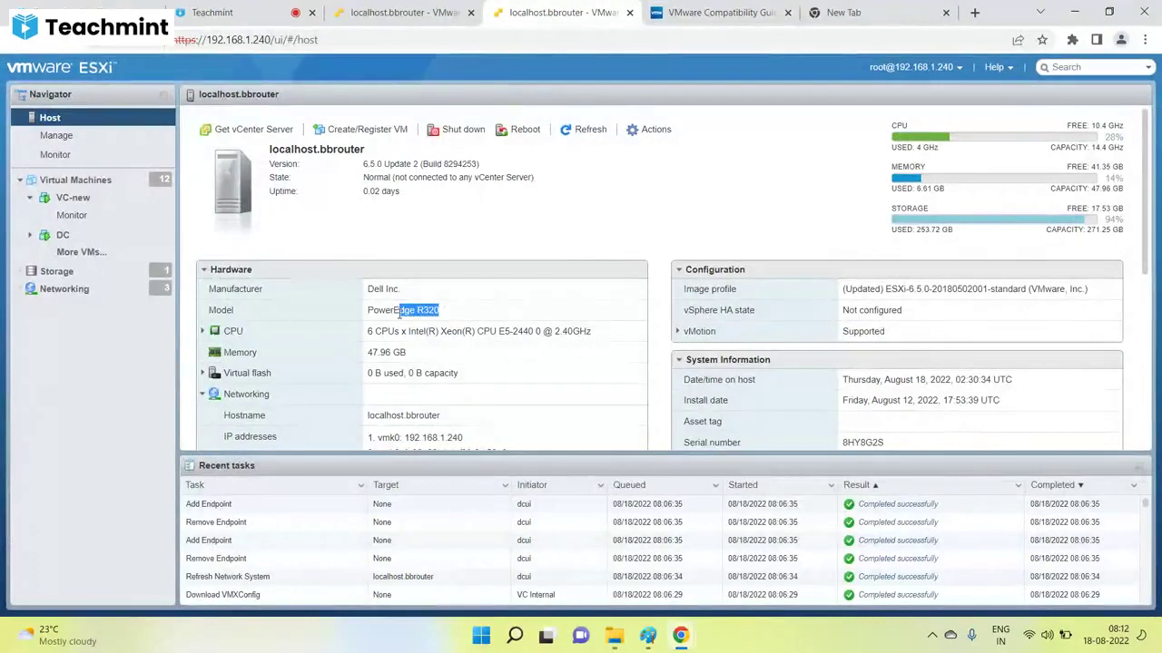
click(717, 12)
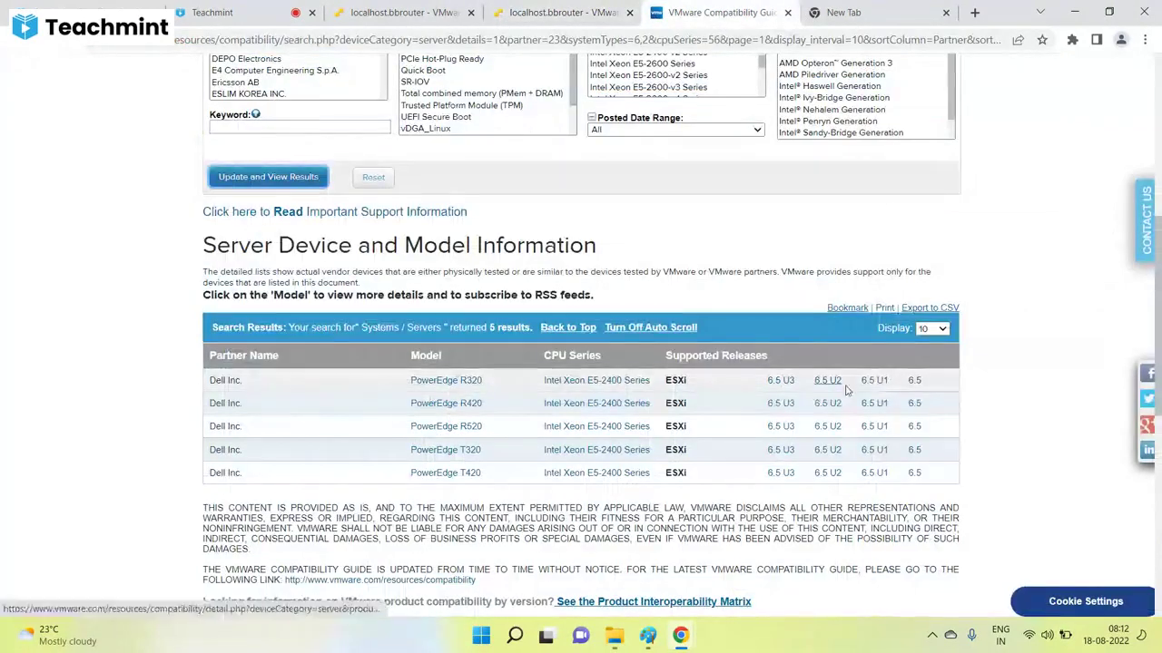
drag(933, 382, 756, 386)
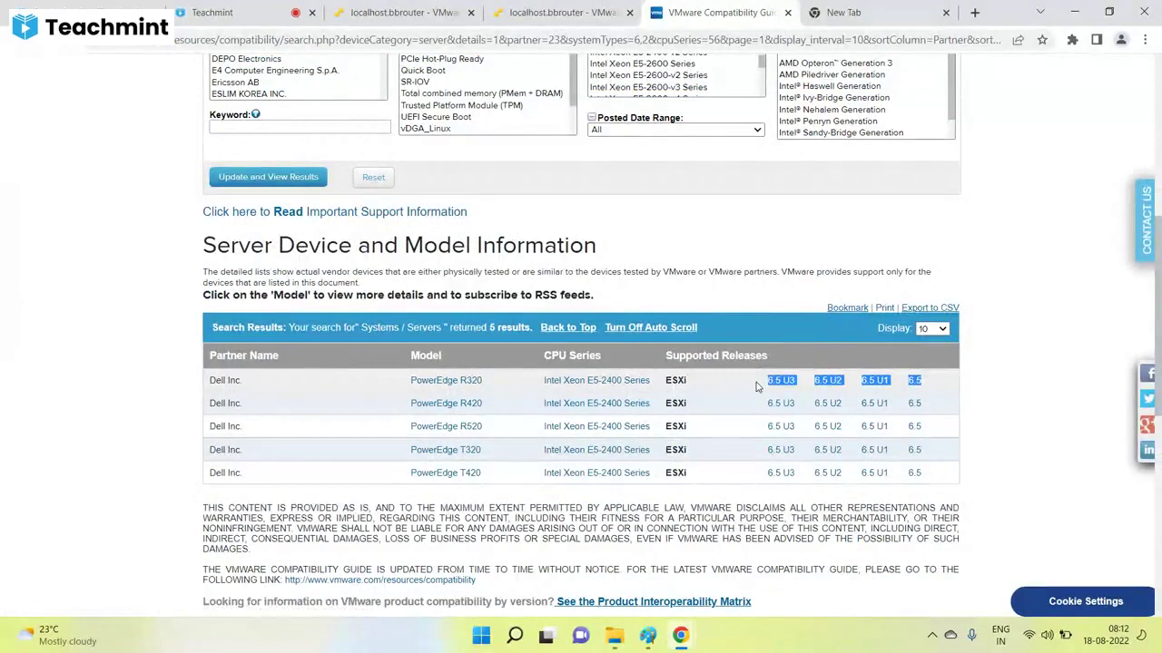
click(798, 389)
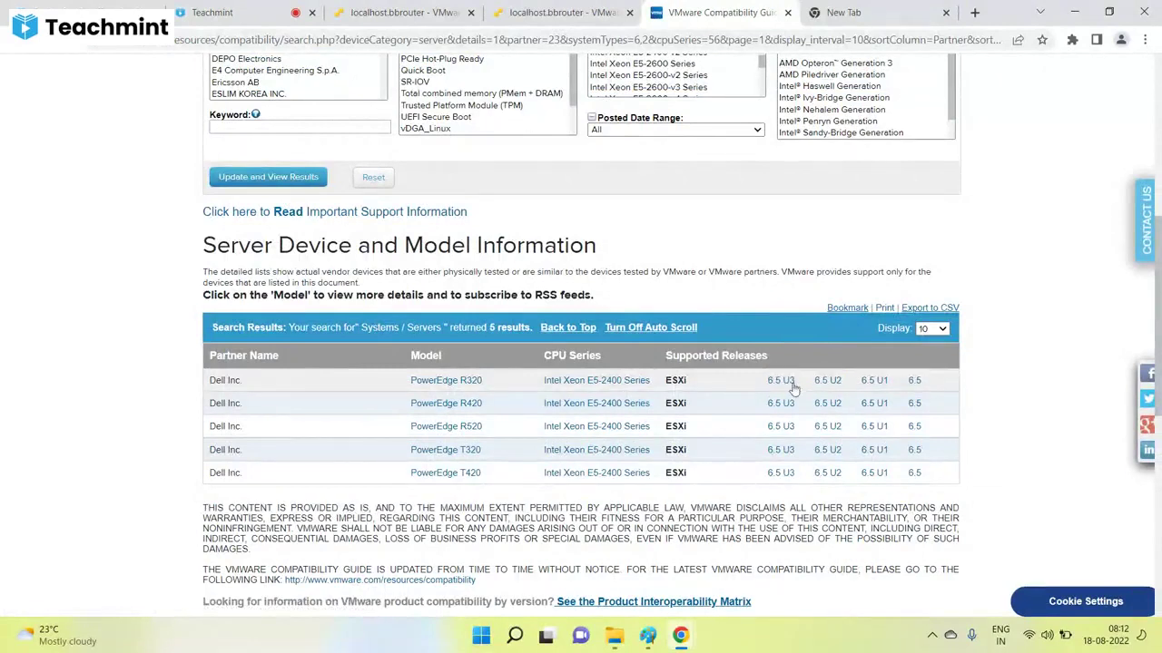
scroll(486, 275, up, 3)
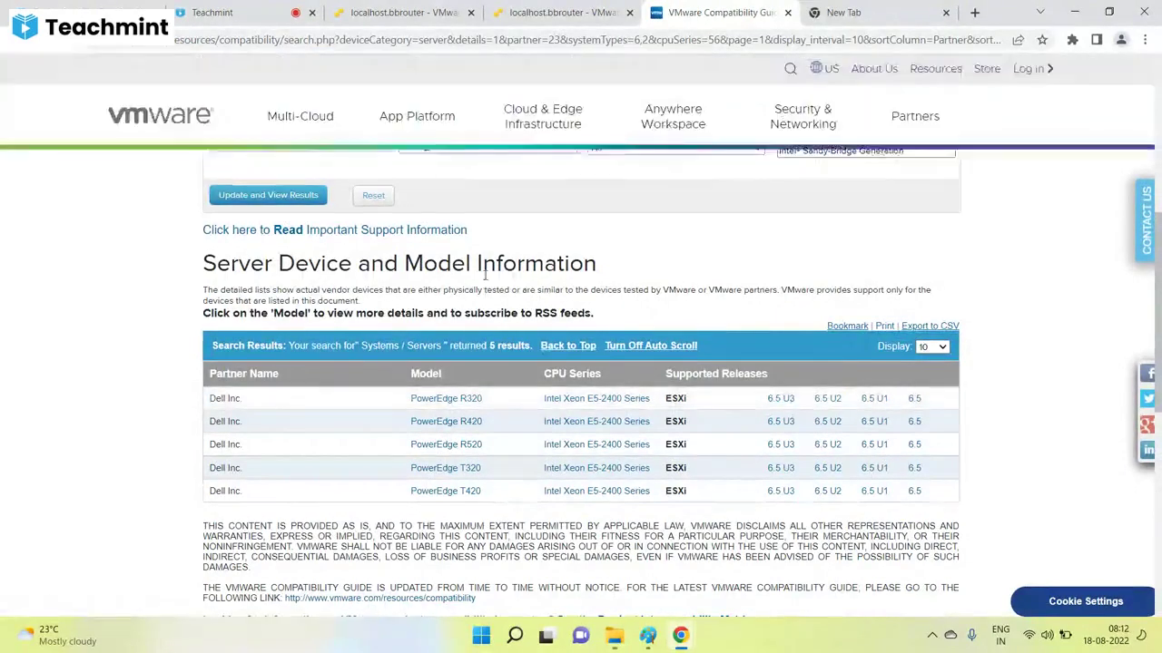
click(563, 13)
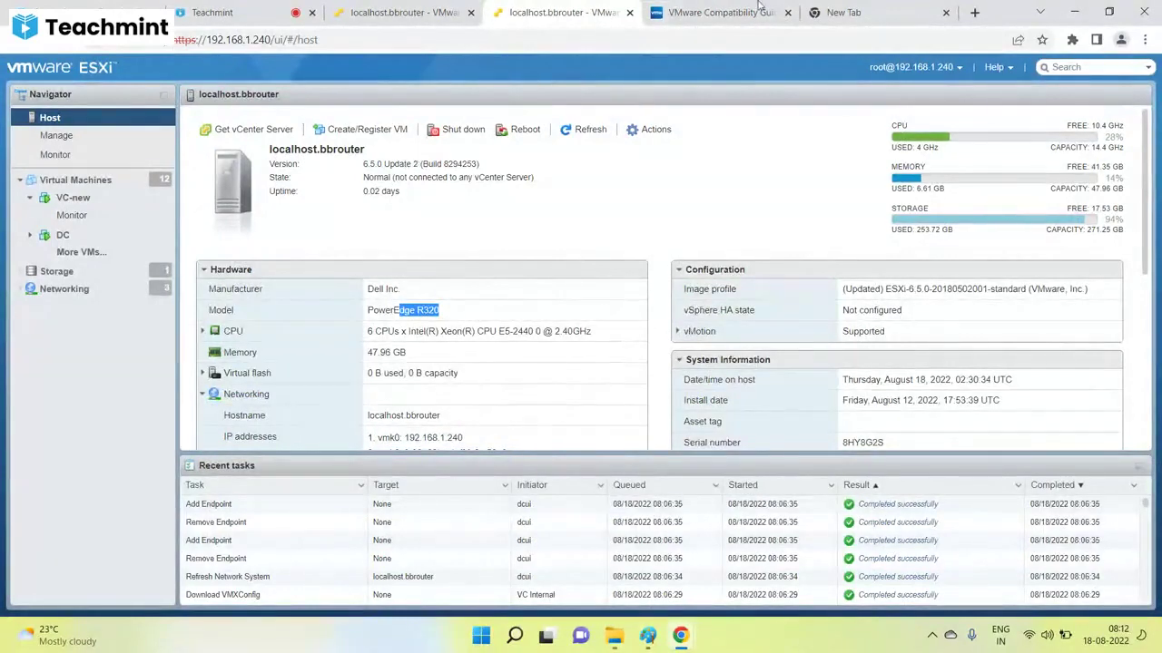
click(717, 12)
scroll(904, 569, down, 3)
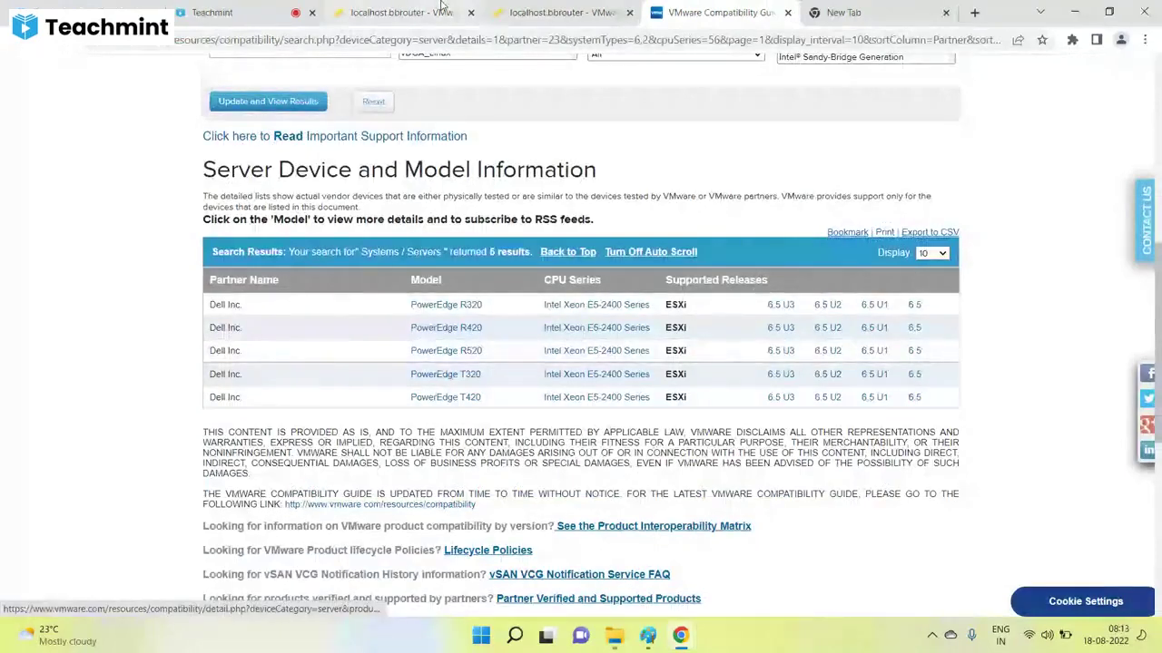
Confirm the host runs ESXi 6.5.0 Update 2, then switch to the new browser tab.
click(443, 7)
drag(385, 165, 420, 164)
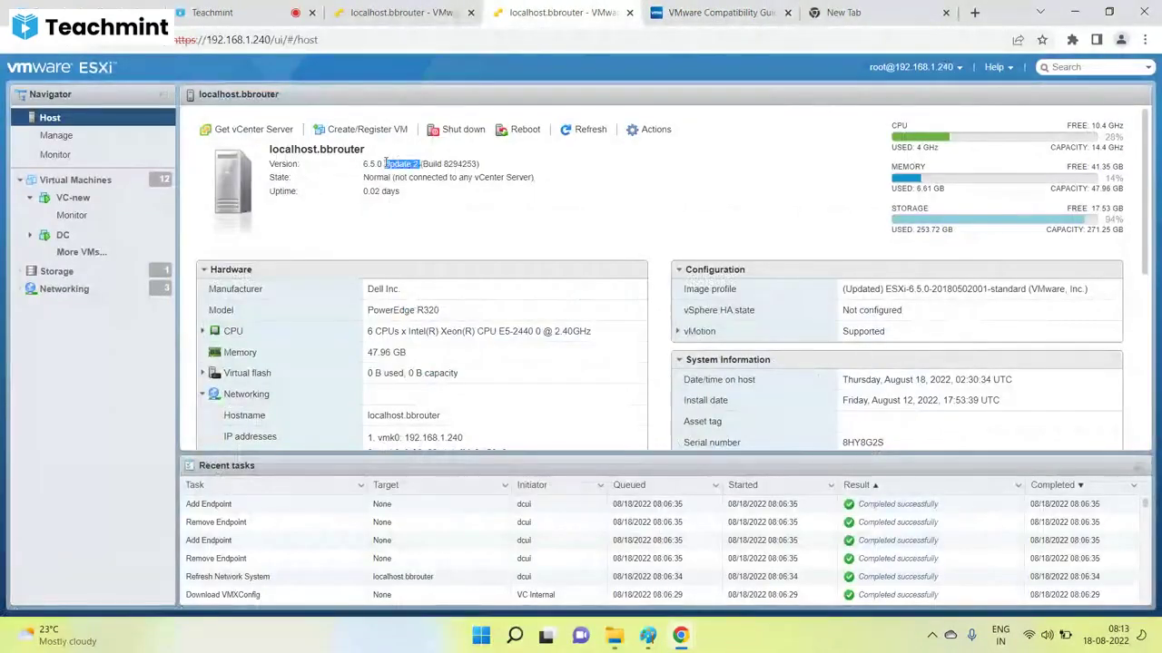
click(663, 11)
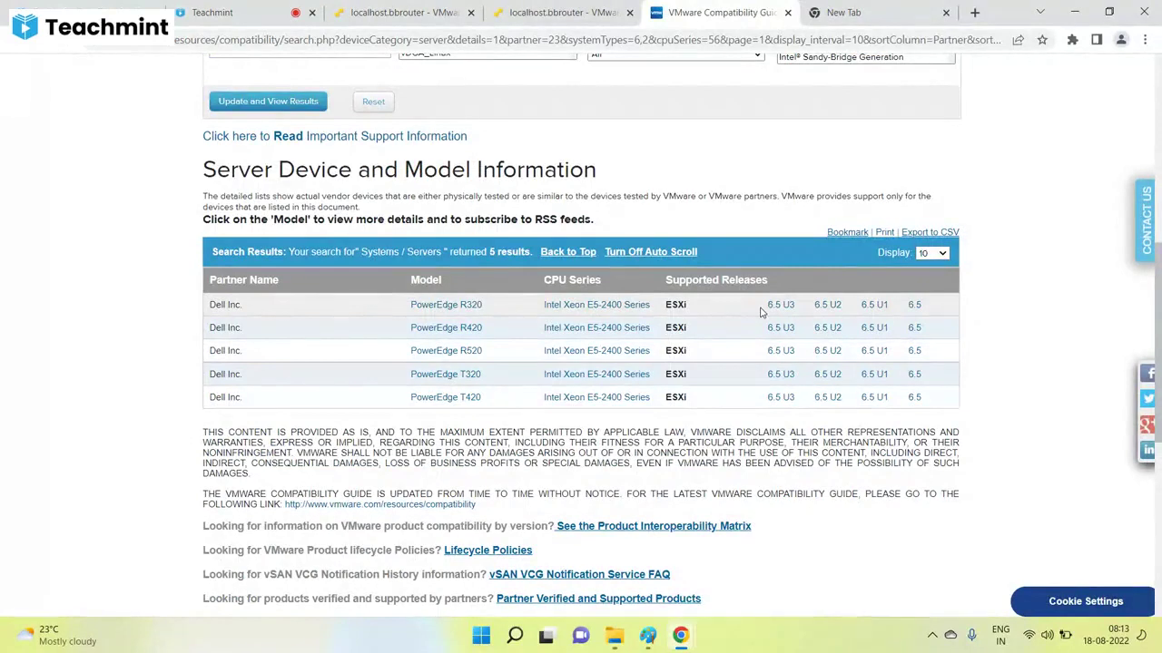
click(545, 9)
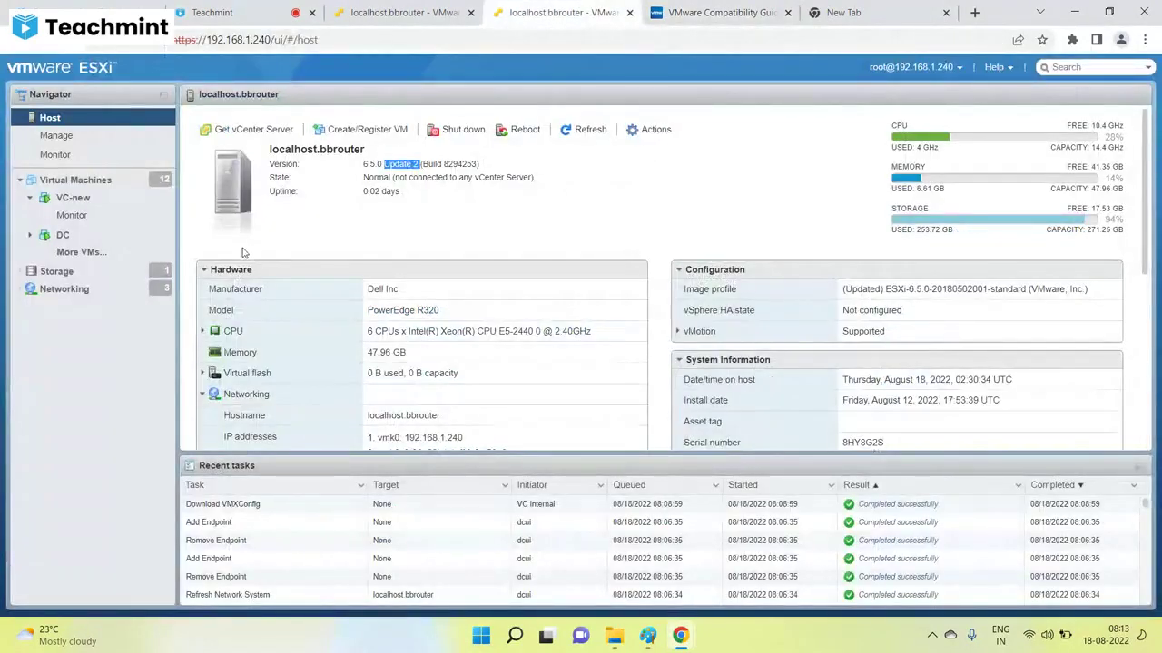
click(854, 5)
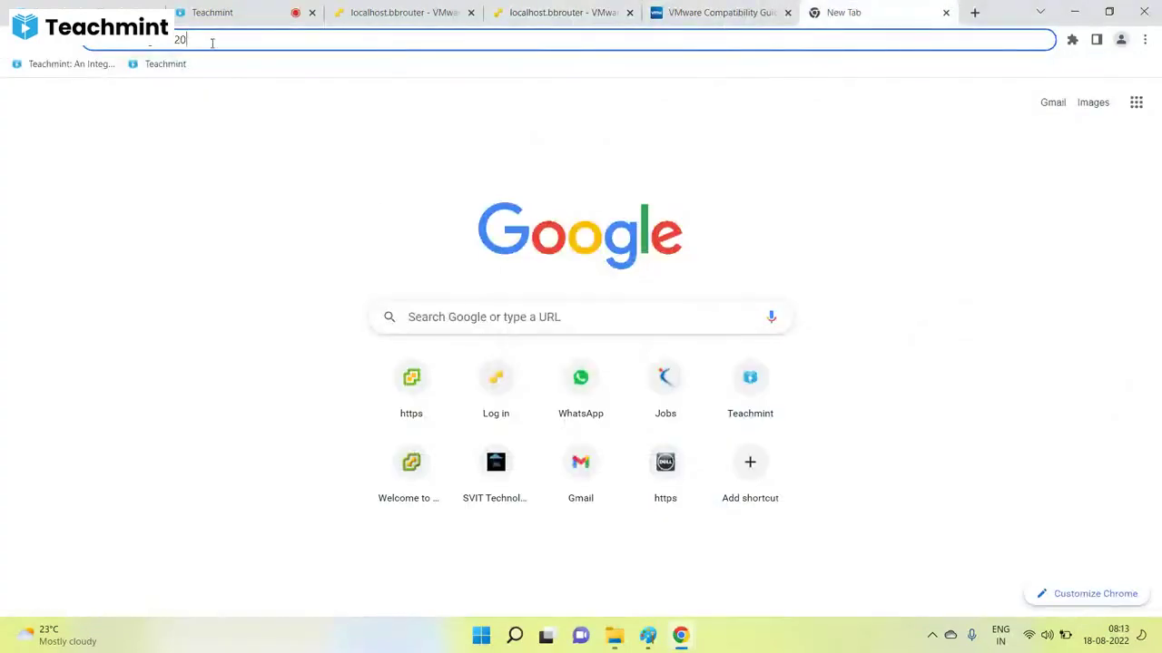
Go to the vCenter address 192.168.1.200 and launch the HTML5 vSphere Client.
drag(212, 43, 40, 47)
text(192.168.1.200)
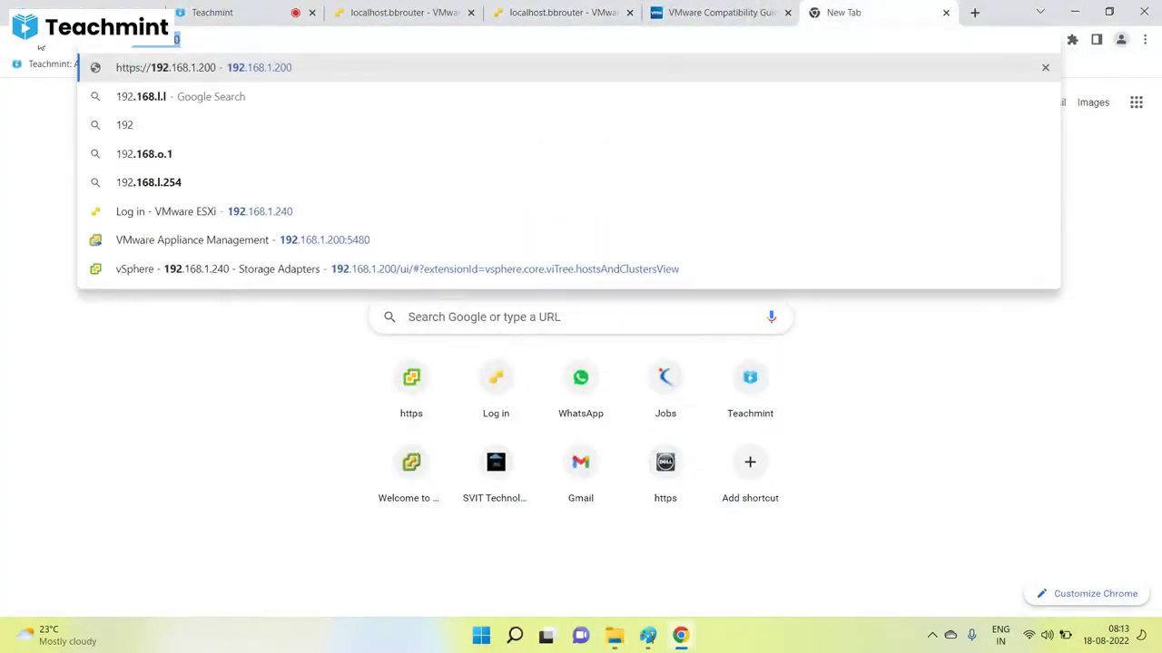
key(Return)
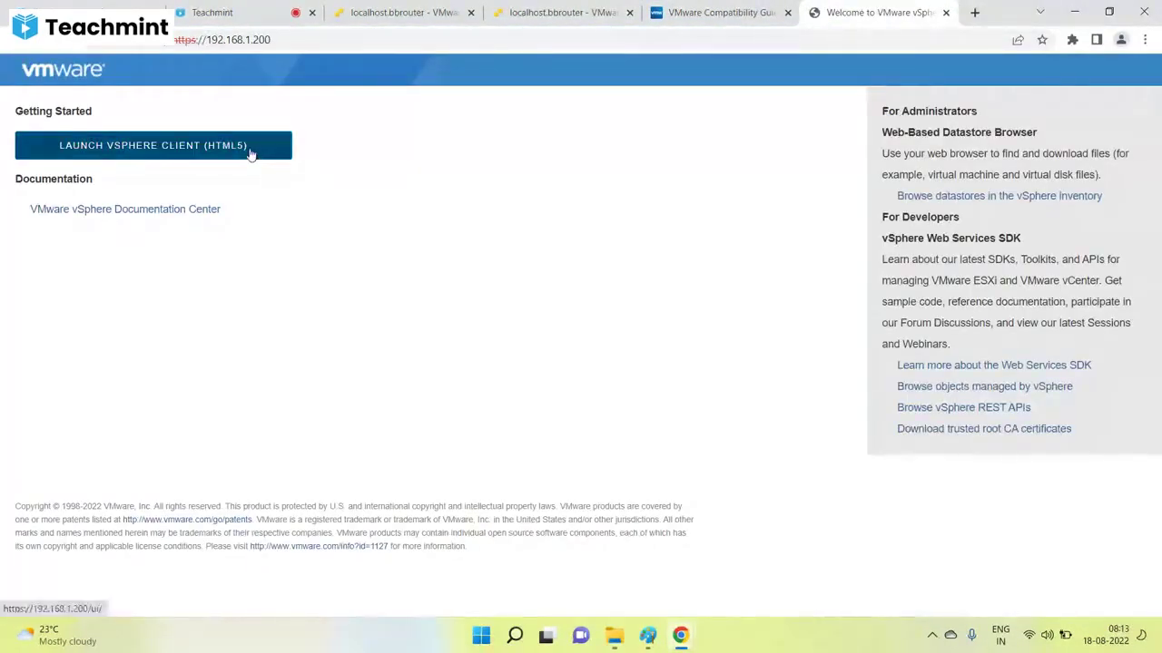
click(252, 153)
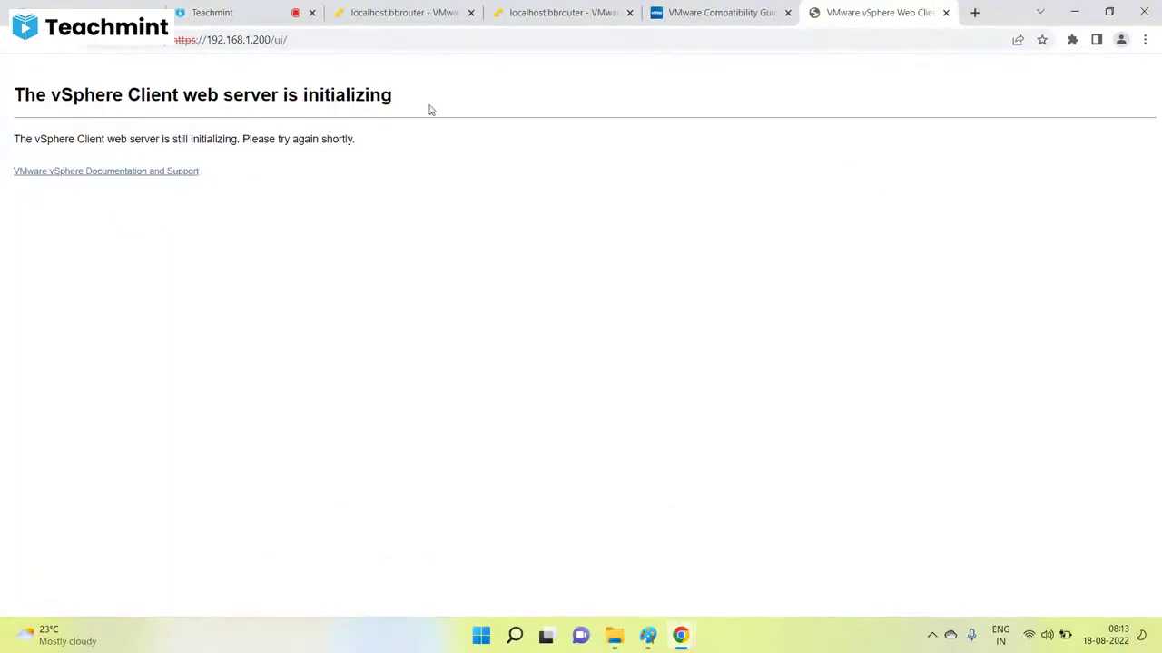
Glance at the Paint upgrade notes, then bring the vSphere Web Client browser window back.
mouse_move(613, 646)
click(647, 635)
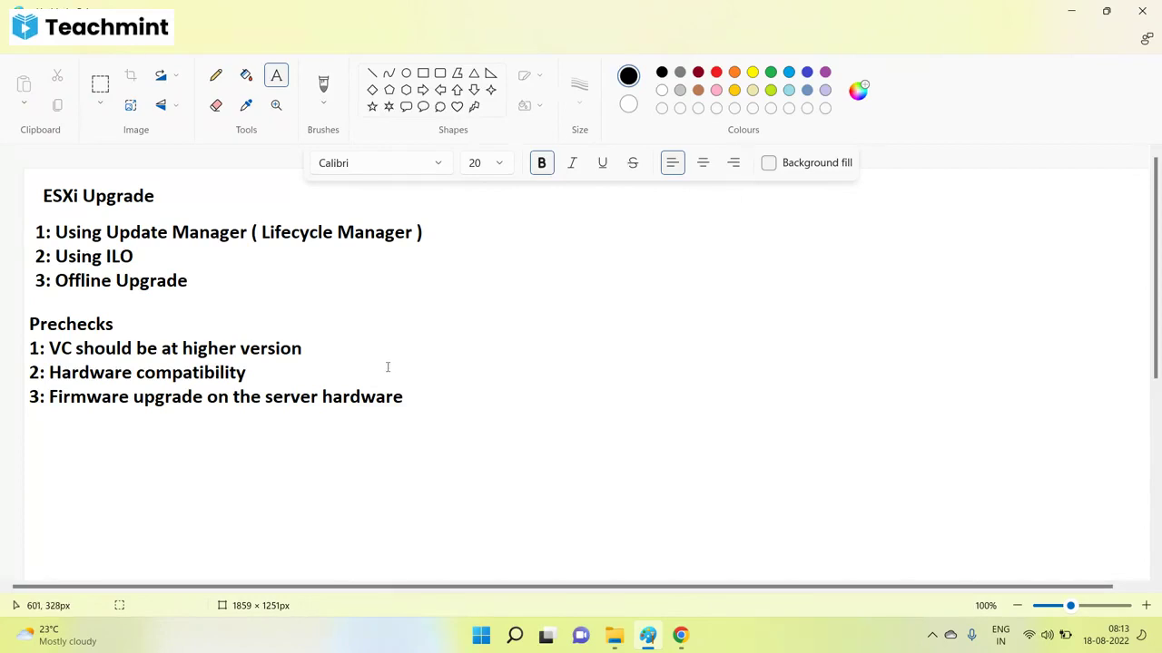
mouse_move(680, 635)
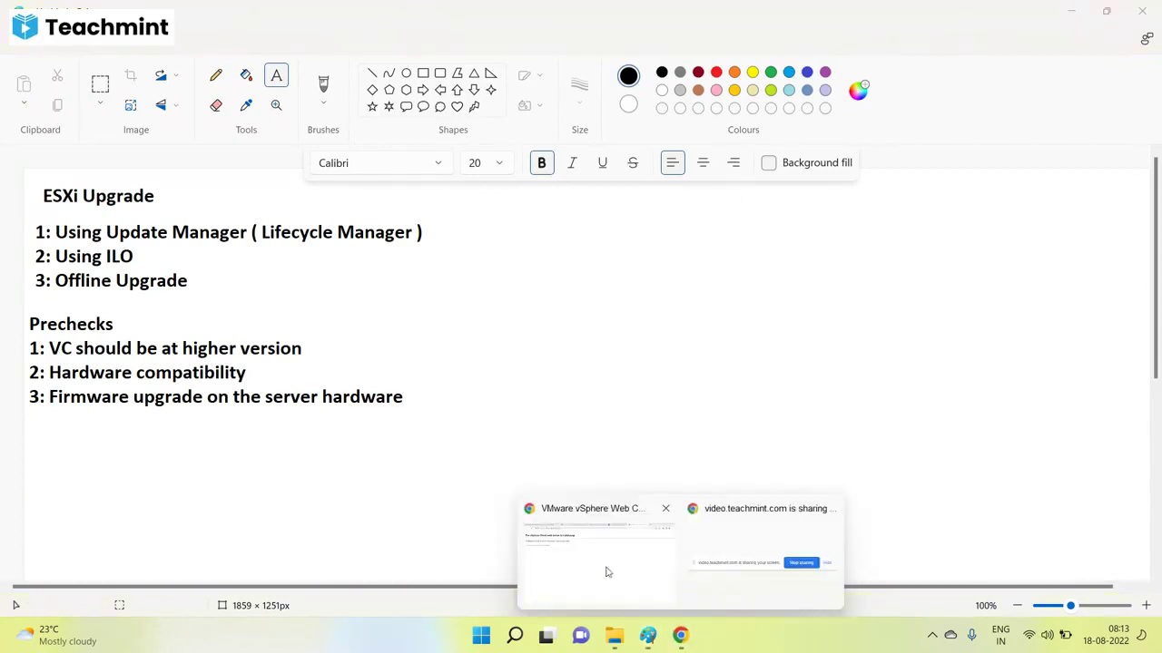
click(607, 572)
Search Google for 'dell r320 latest firmware' in a new browser tab.
click(974, 13)
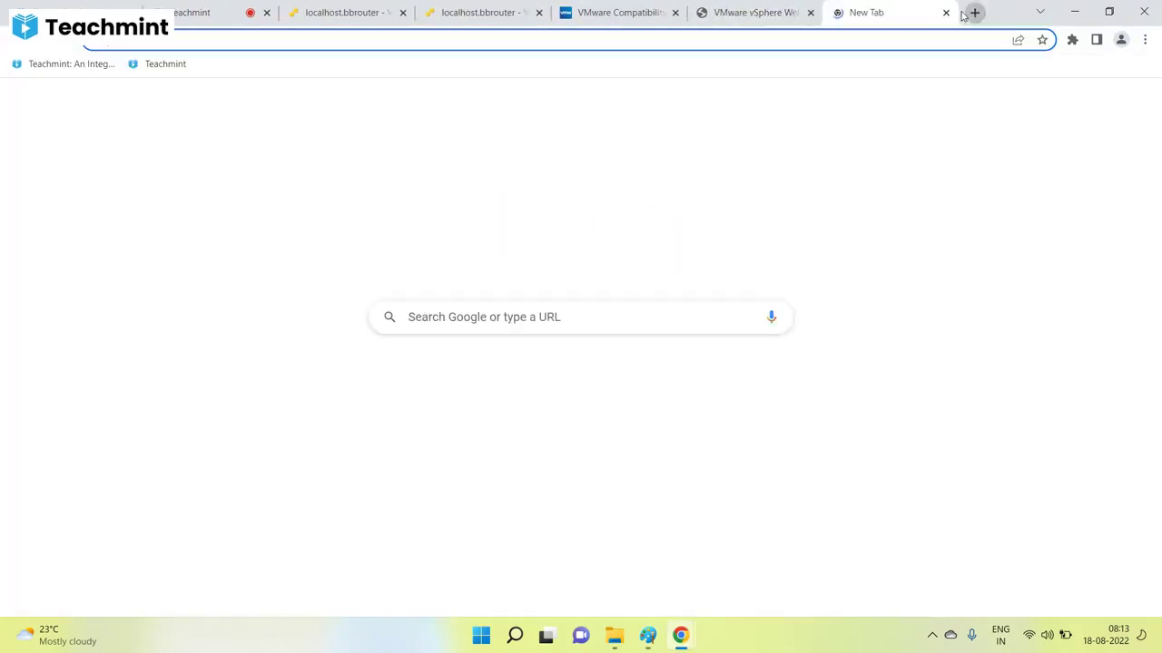
text(dell r320)
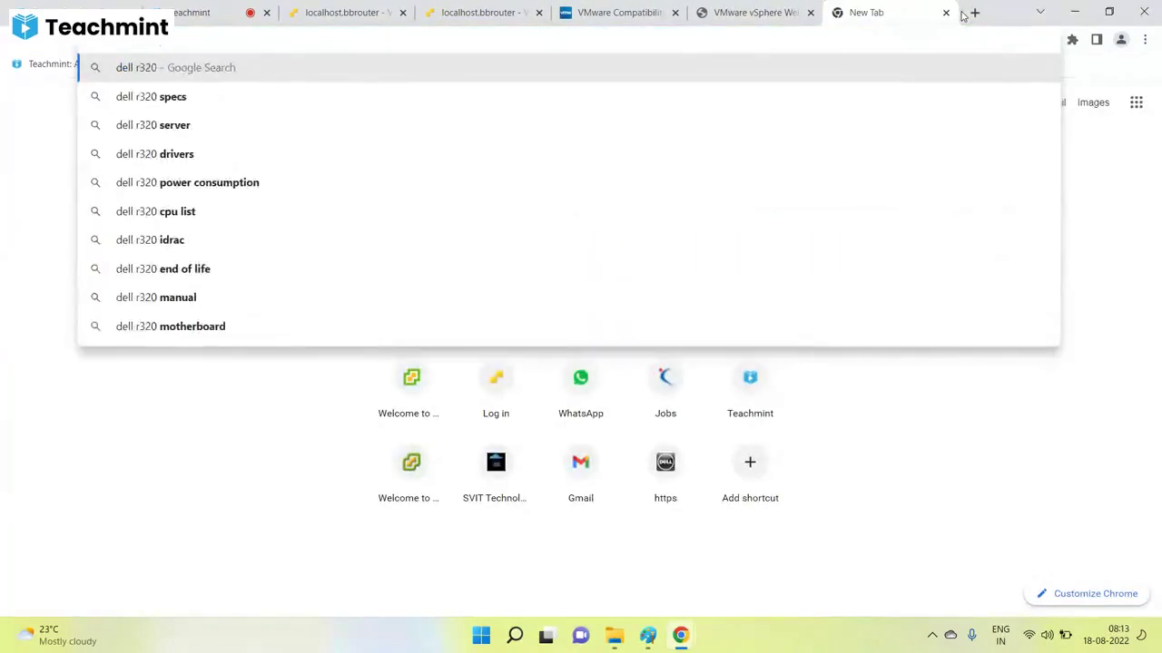
text( laterst)
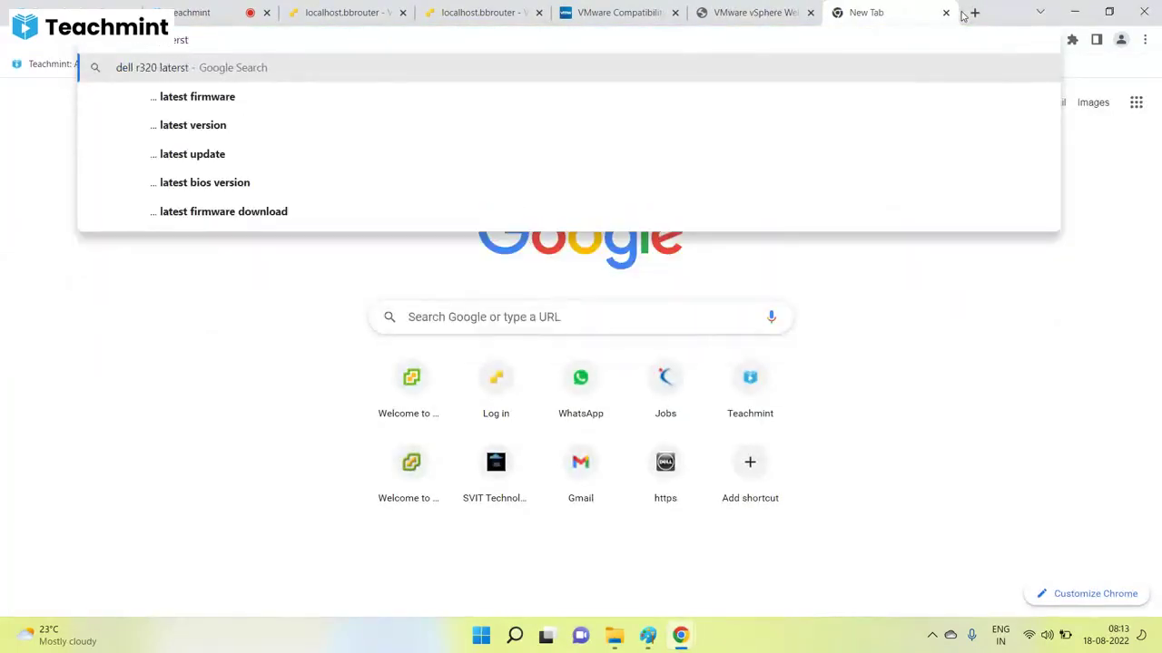
key(Down)
key(Return)
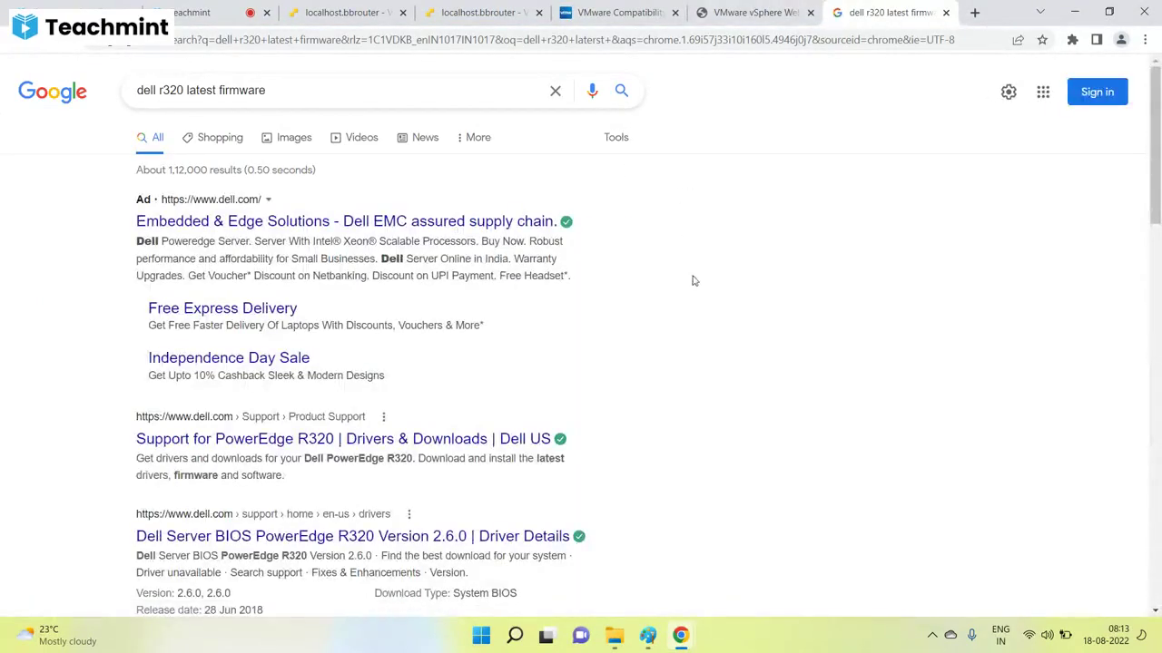
Open the Dell PowerEdge R320 support result in a new tab and switch to it.
scroll(579, 271, down, 2)
right_click(277, 290)
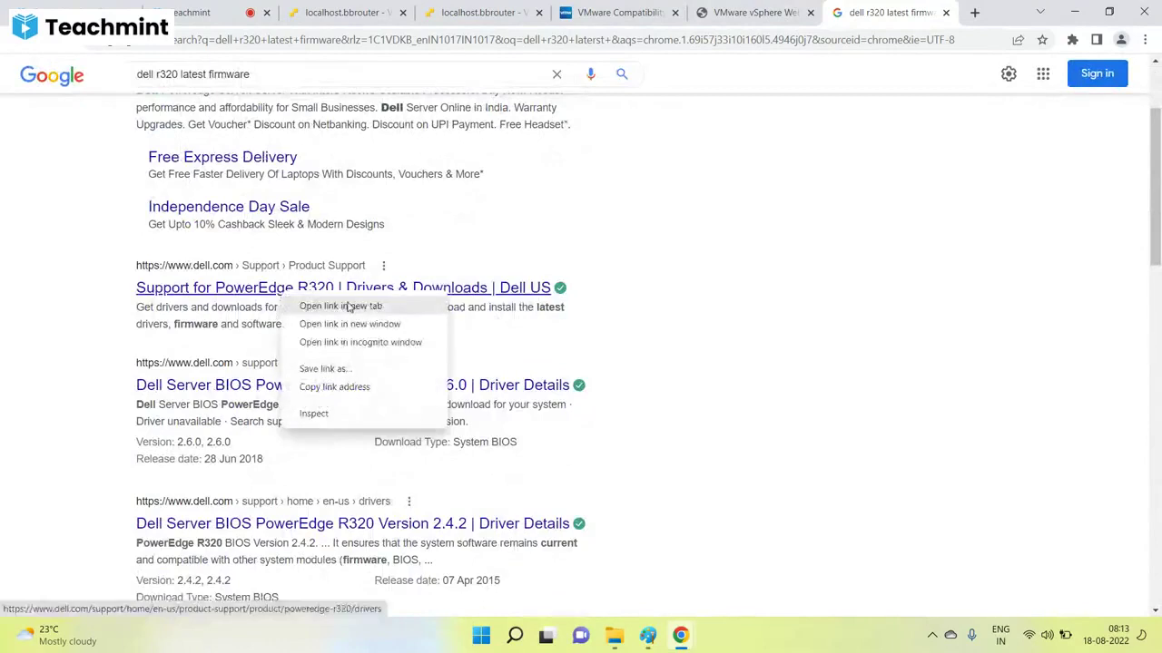
click(345, 304)
click(882, 12)
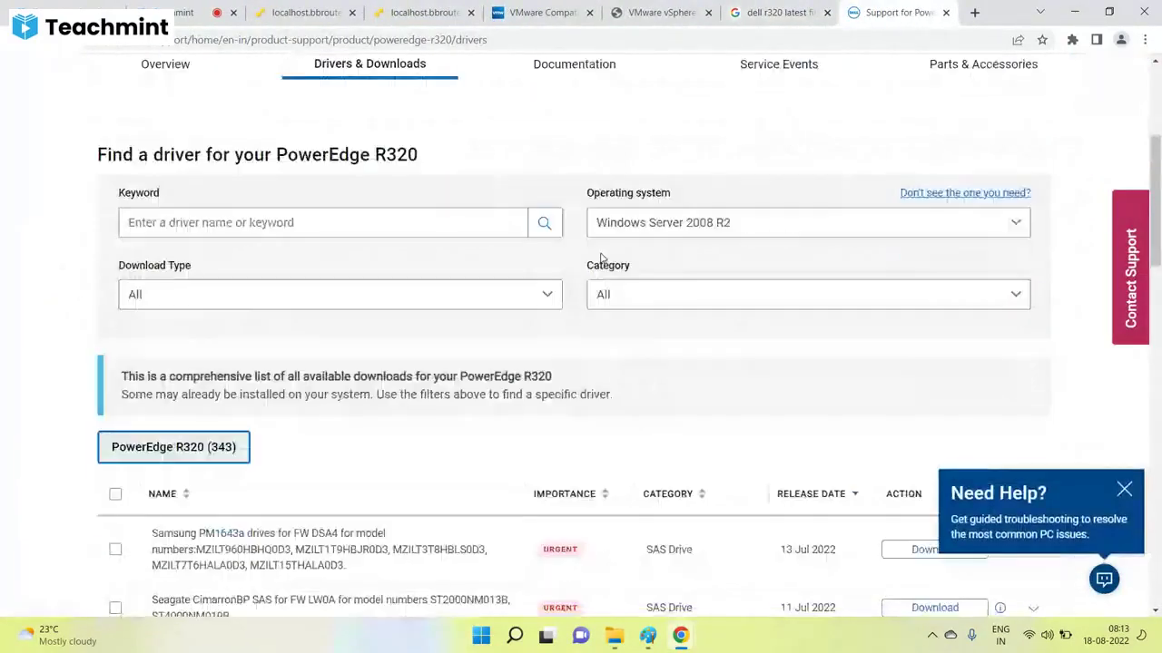
Filter the PowerEdge R320 downloads by operating system VMware ESXi 6.5.
click(735, 229)
scroll(710, 318, down, 2)
click(672, 423)
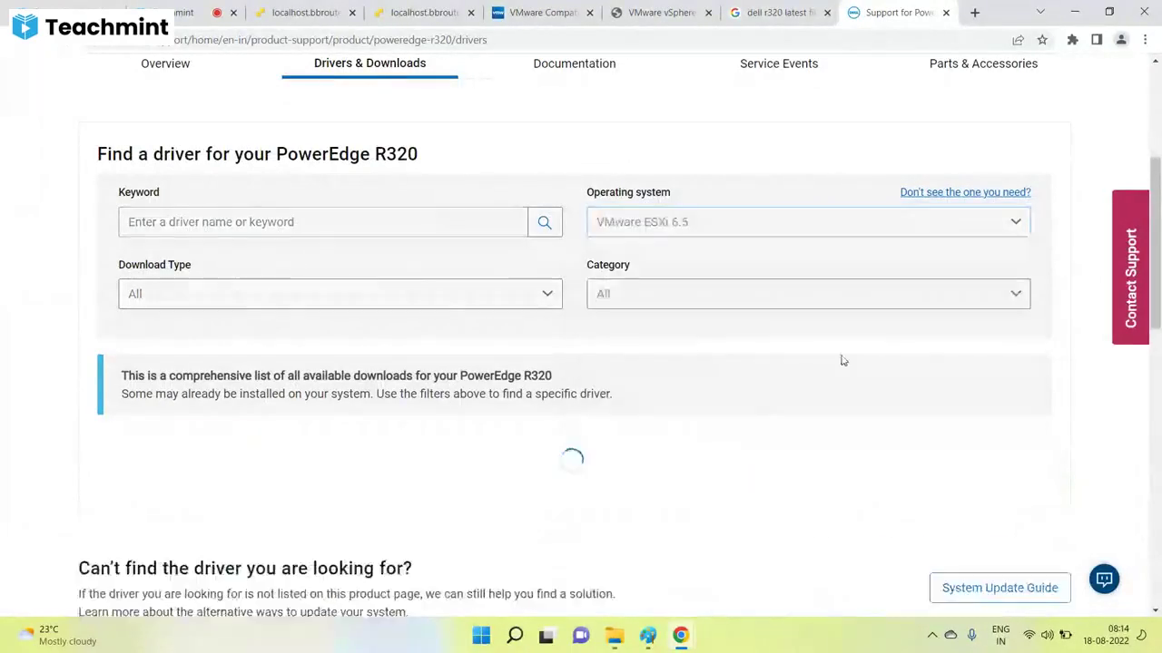
scroll(647, 342, down, 3)
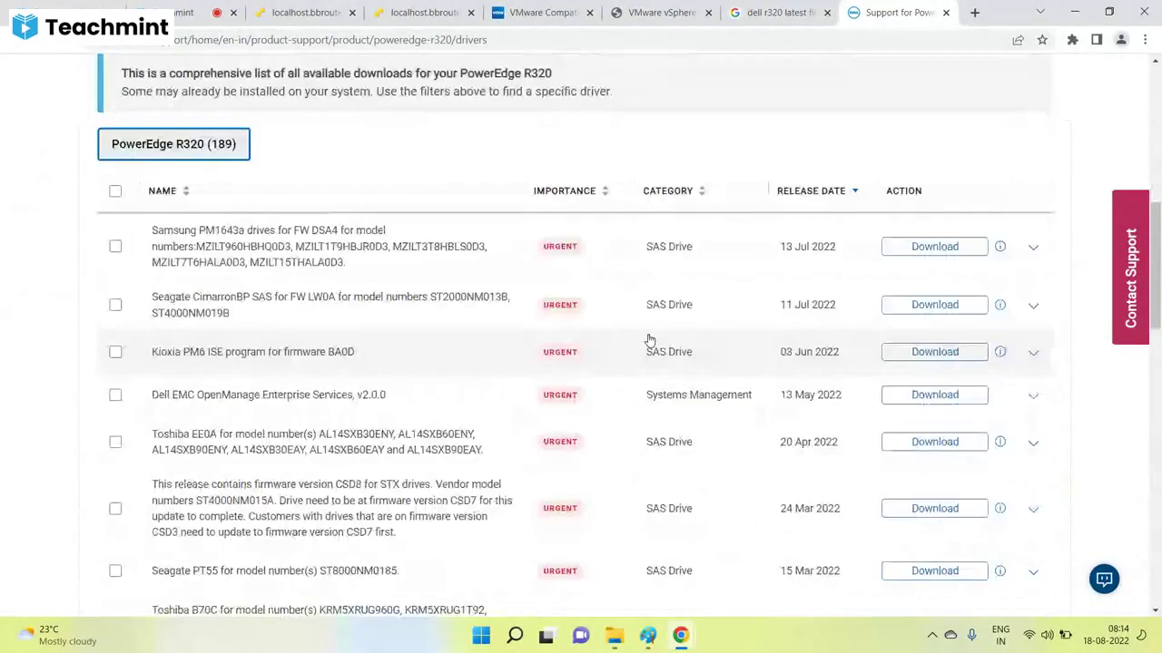
scroll(788, 270, down, 2)
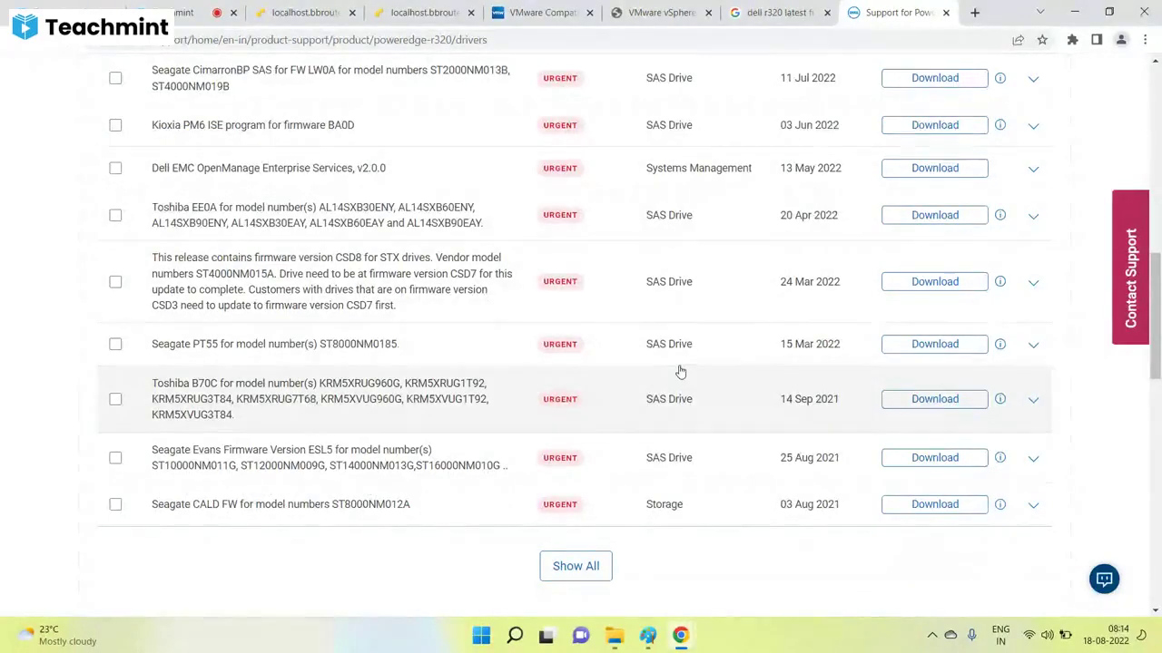
Show all matching downloads and scroll to the VMware ESXi 6.5 U2 image.
click(584, 572)
scroll(745, 454, down, 12)
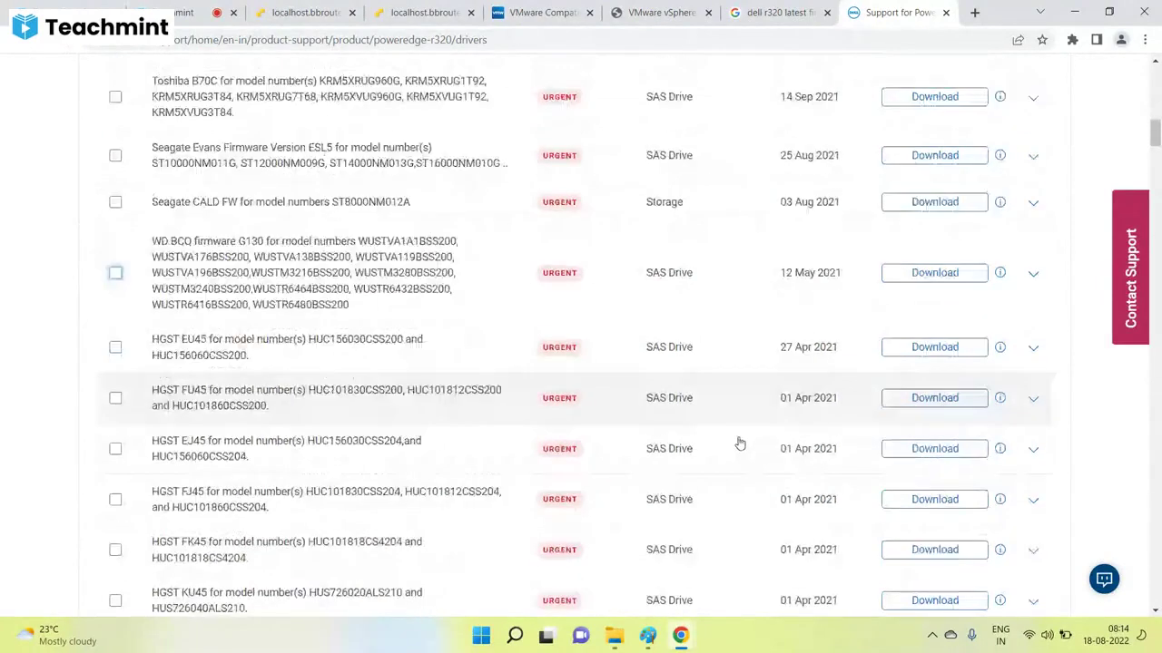
scroll(740, 442, down, 3)
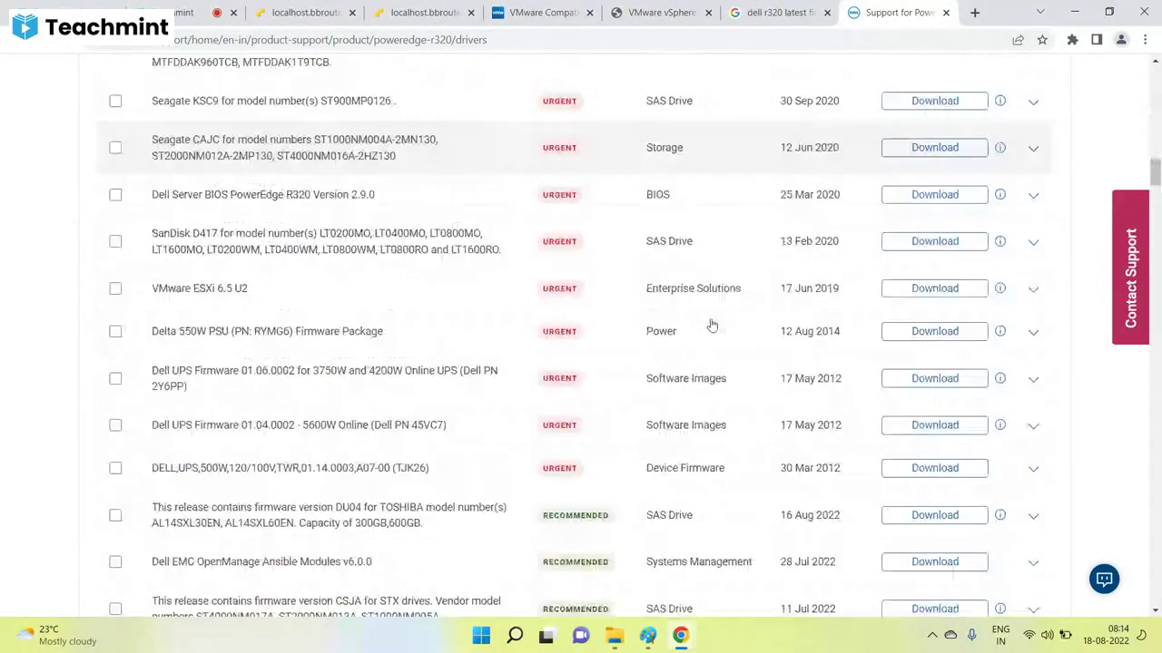
scroll(734, 405, down, 2)
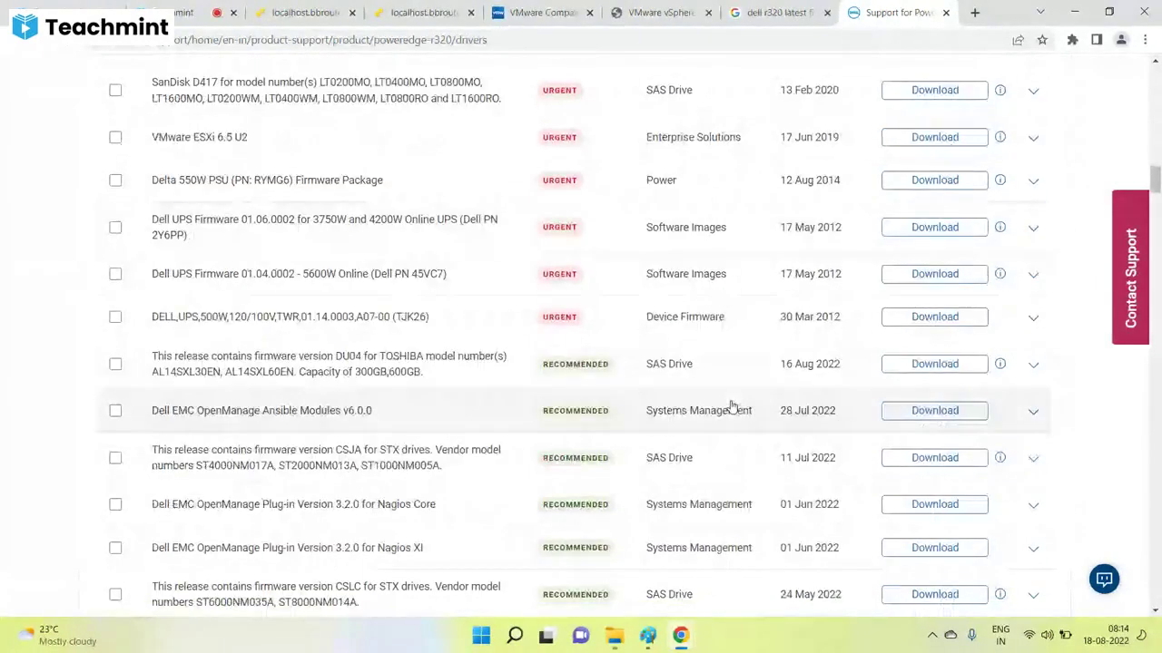
scroll(733, 407, down, 1)
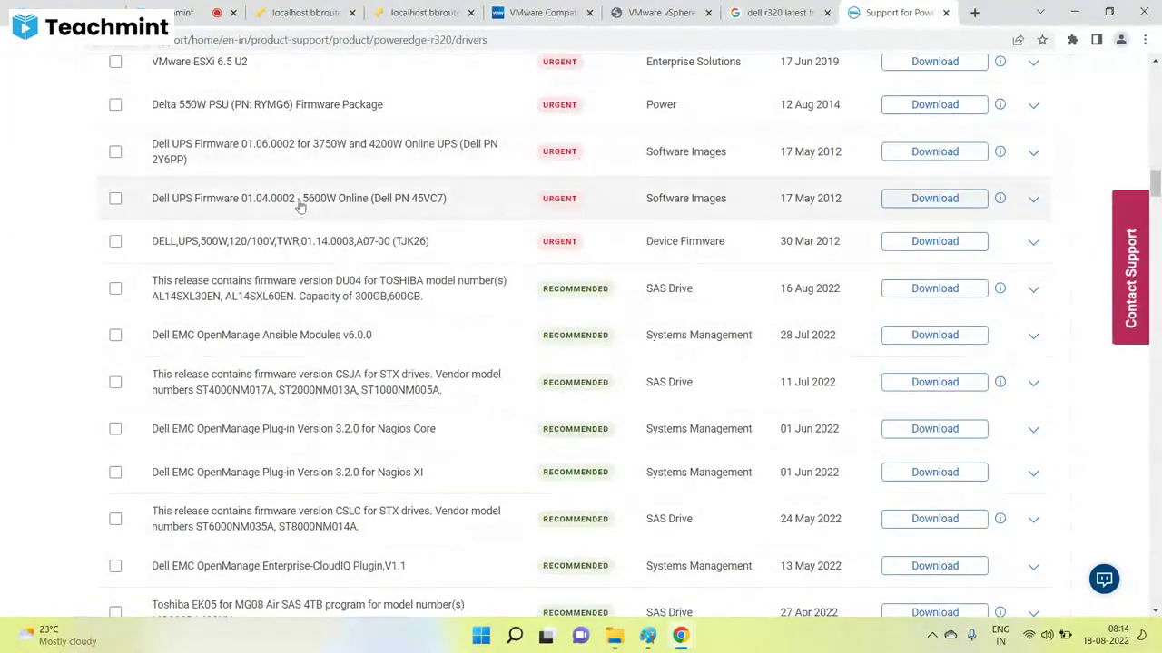
scroll(261, 229, up, 1)
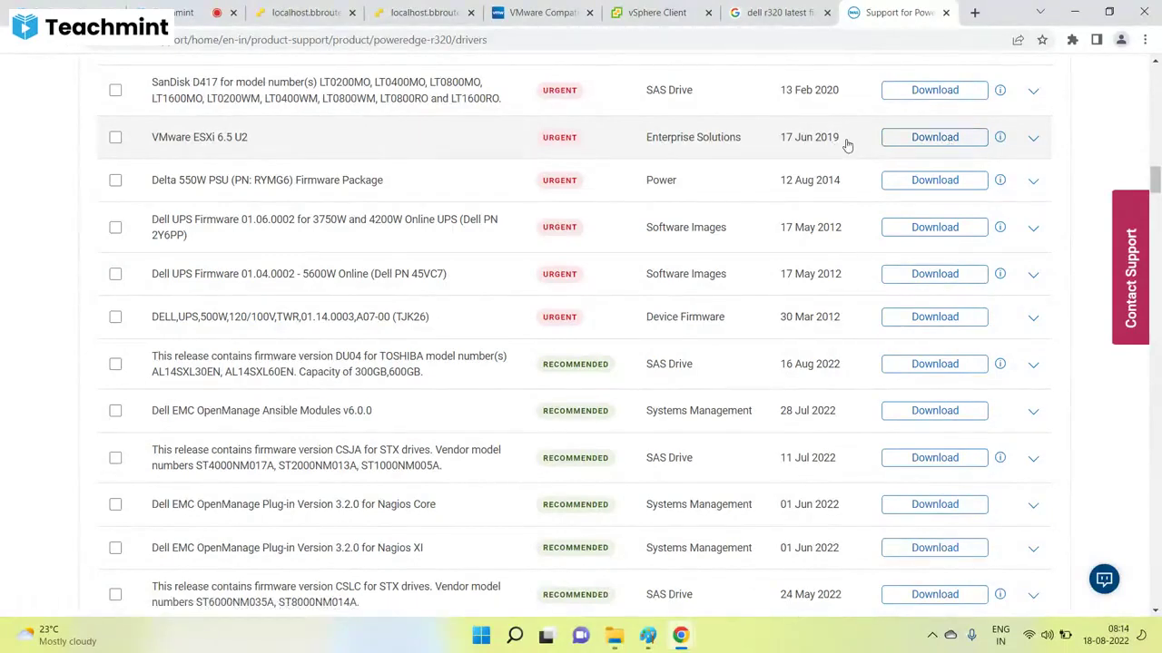
Find the VMware ESXi 6.5 U2 Dell-customized image in the list and start its download.
scroll(830, 272, down, 3)
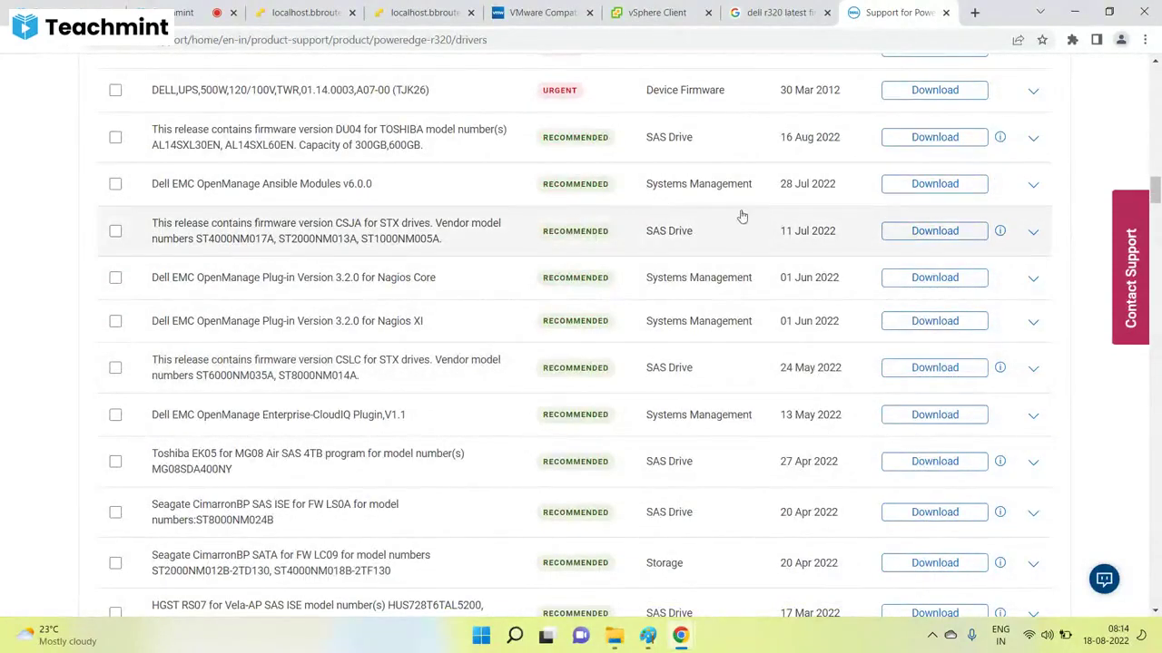
scroll(685, 333, down, 1)
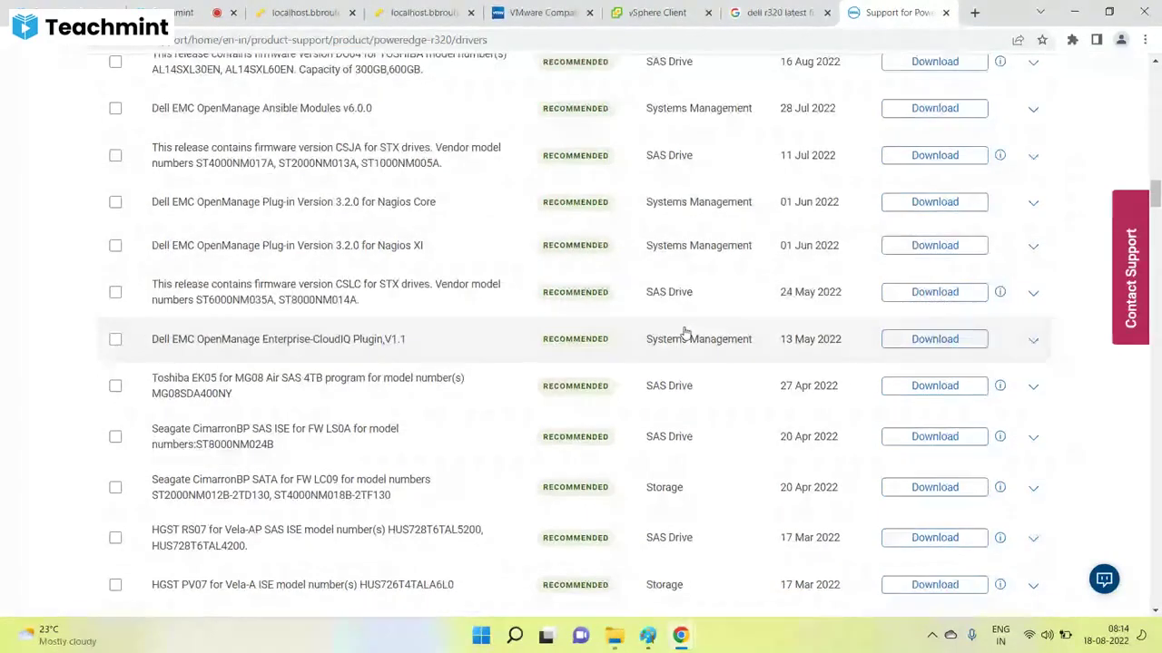
scroll(685, 332, down, 5)
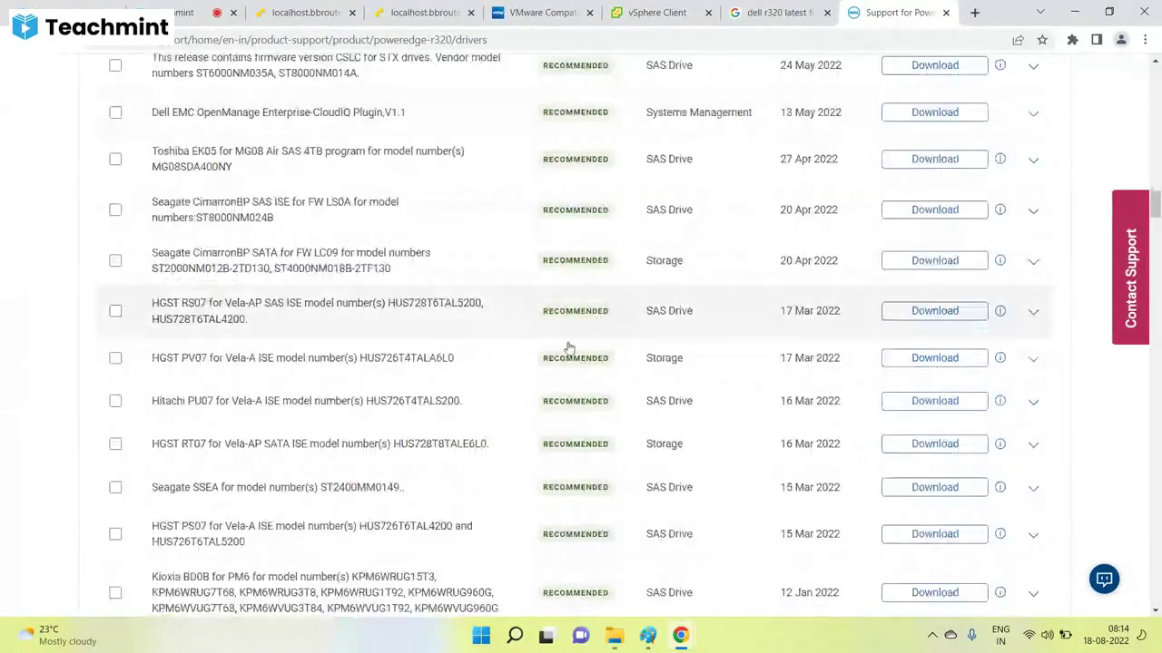
scroll(329, 344, down, 3)
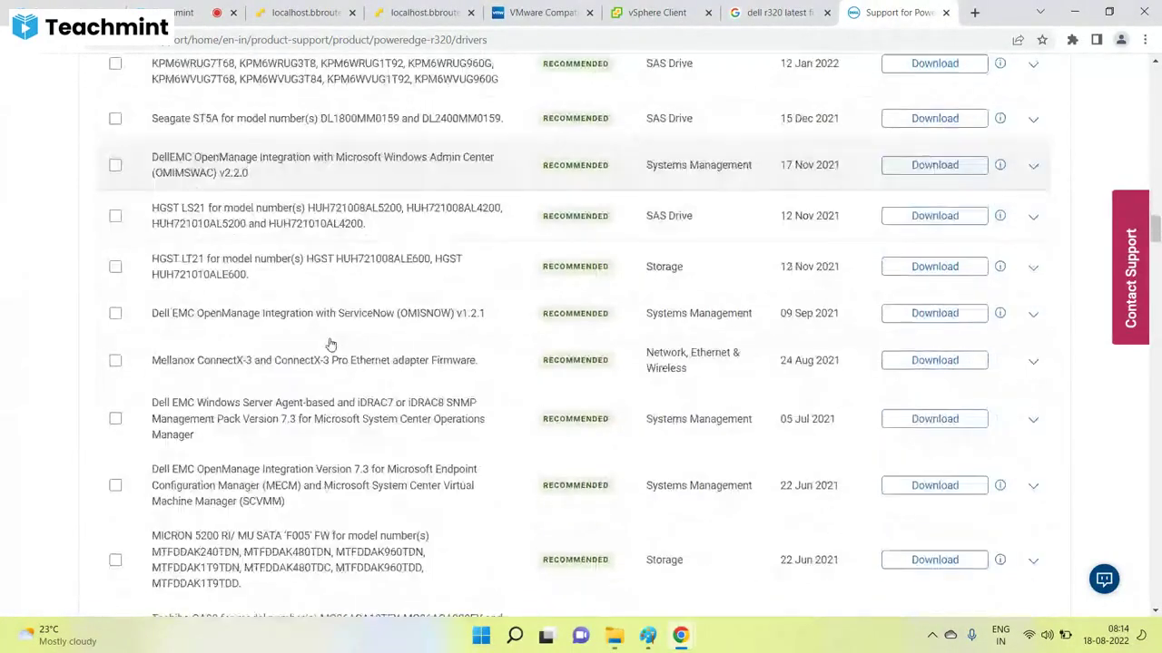
scroll(330, 345, down, 2)
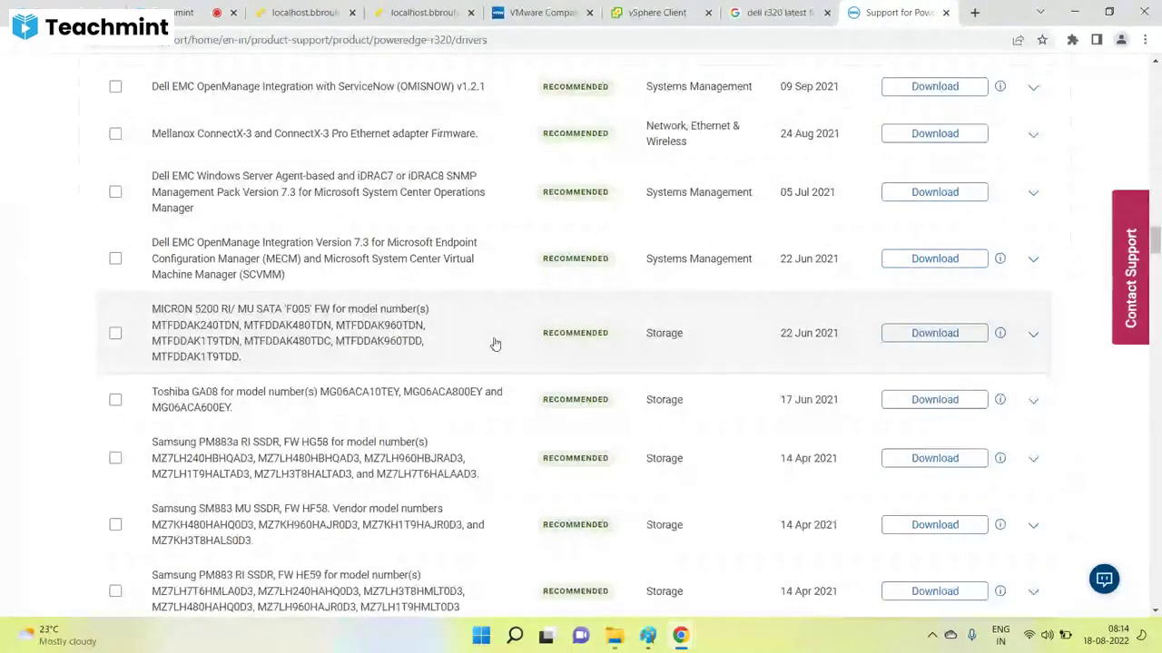
scroll(495, 344, down, 8)
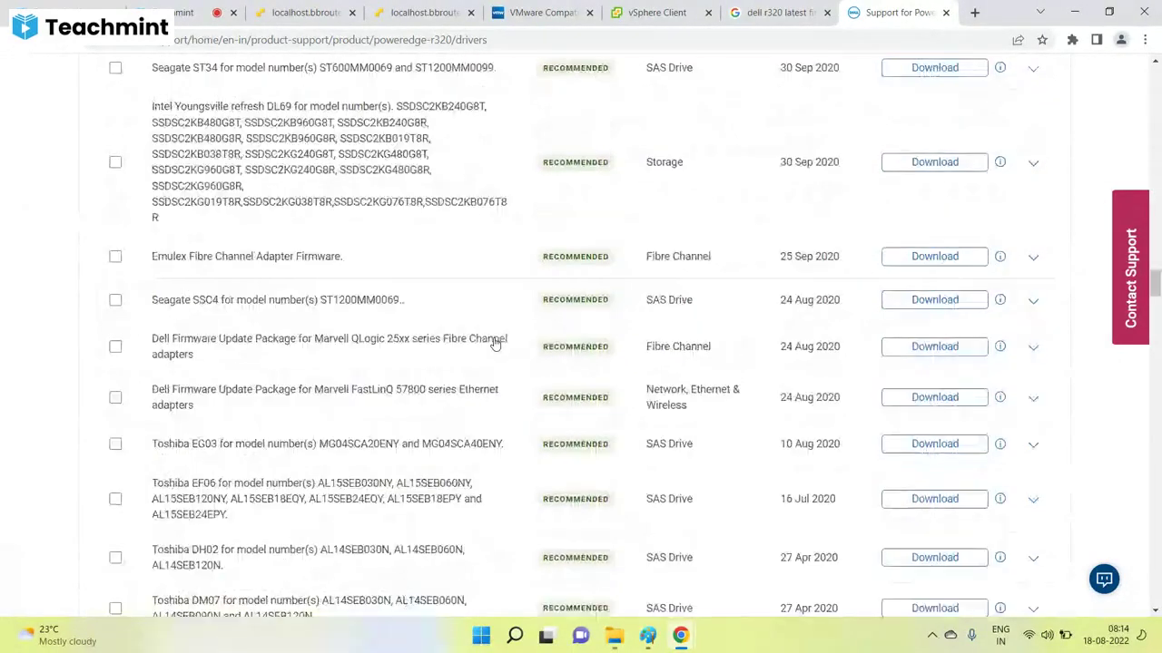
scroll(494, 344, down, 3)
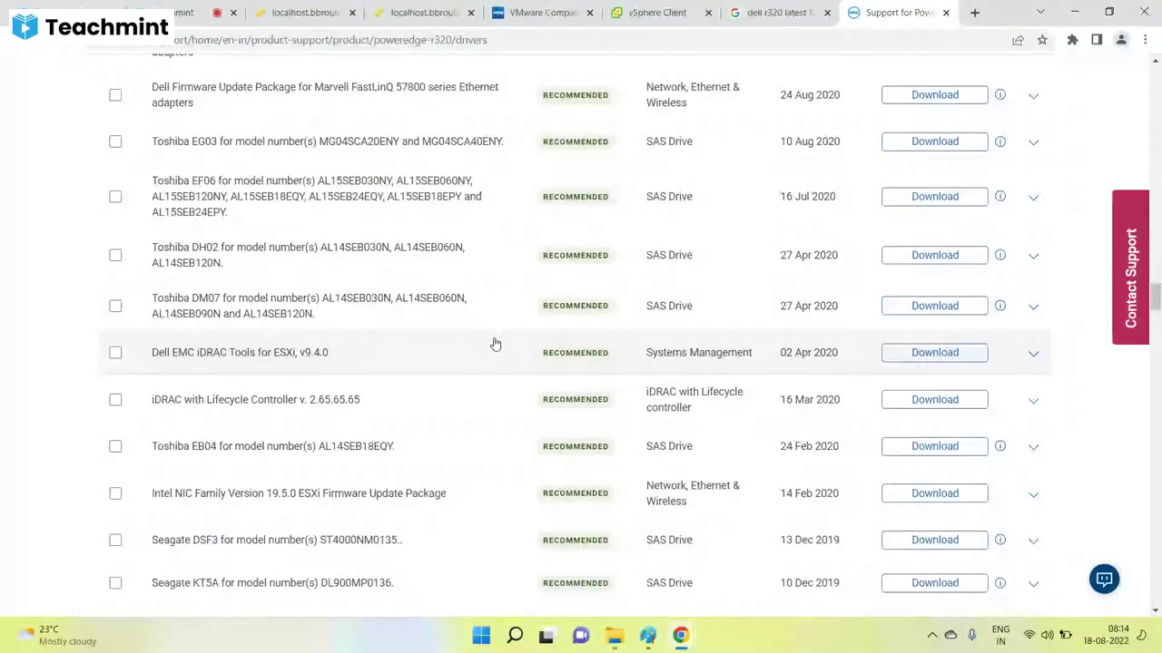
scroll(495, 344, down, 1)
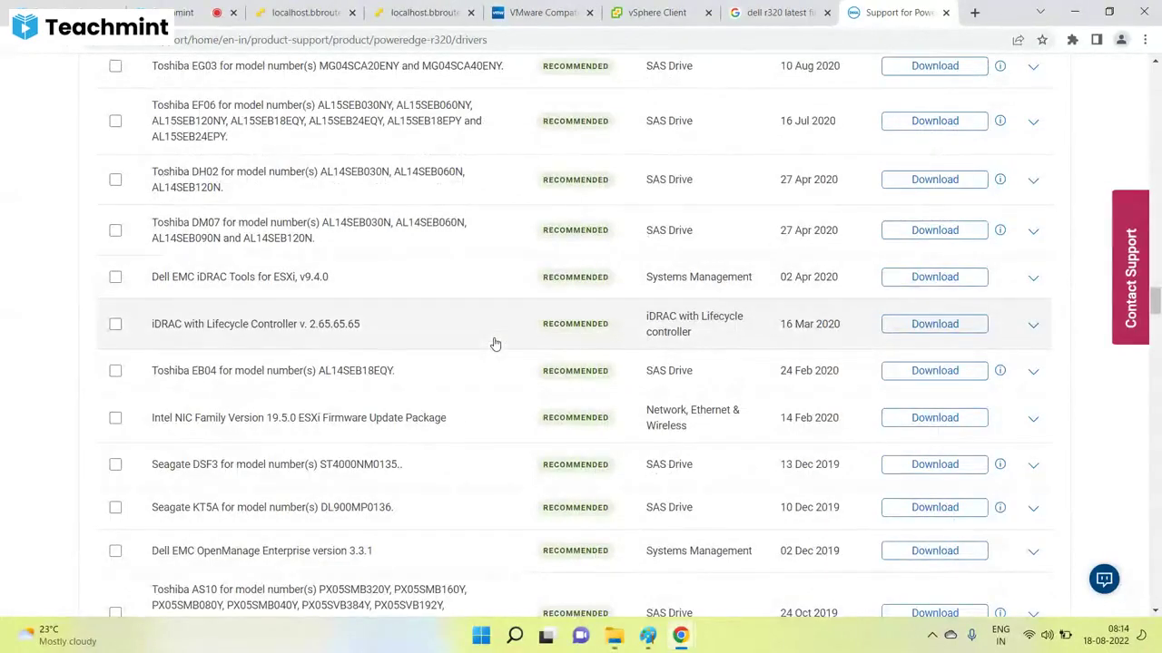
scroll(494, 344, down, 2)
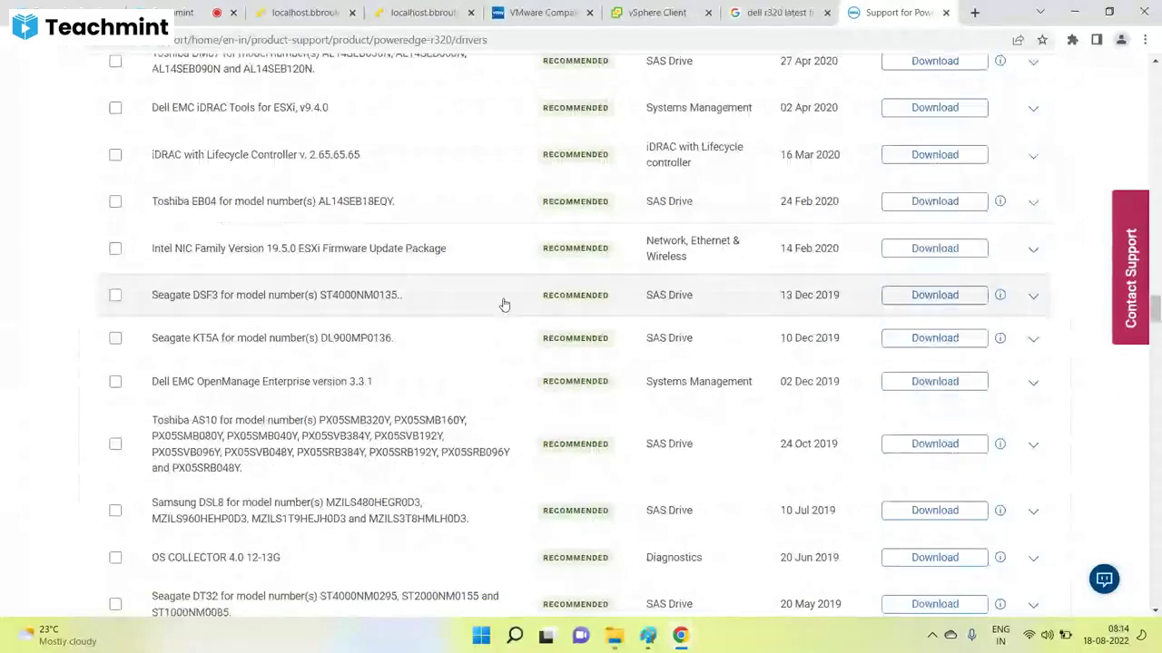
scroll(504, 305, down, 3)
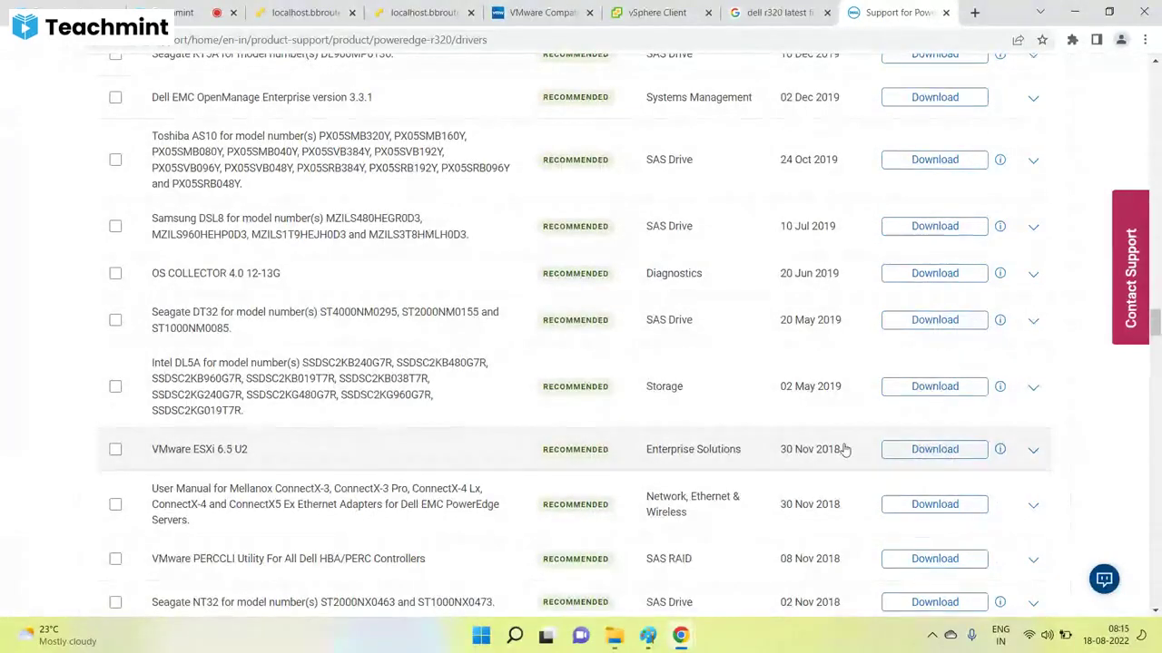
scroll(844, 449, up, 10)
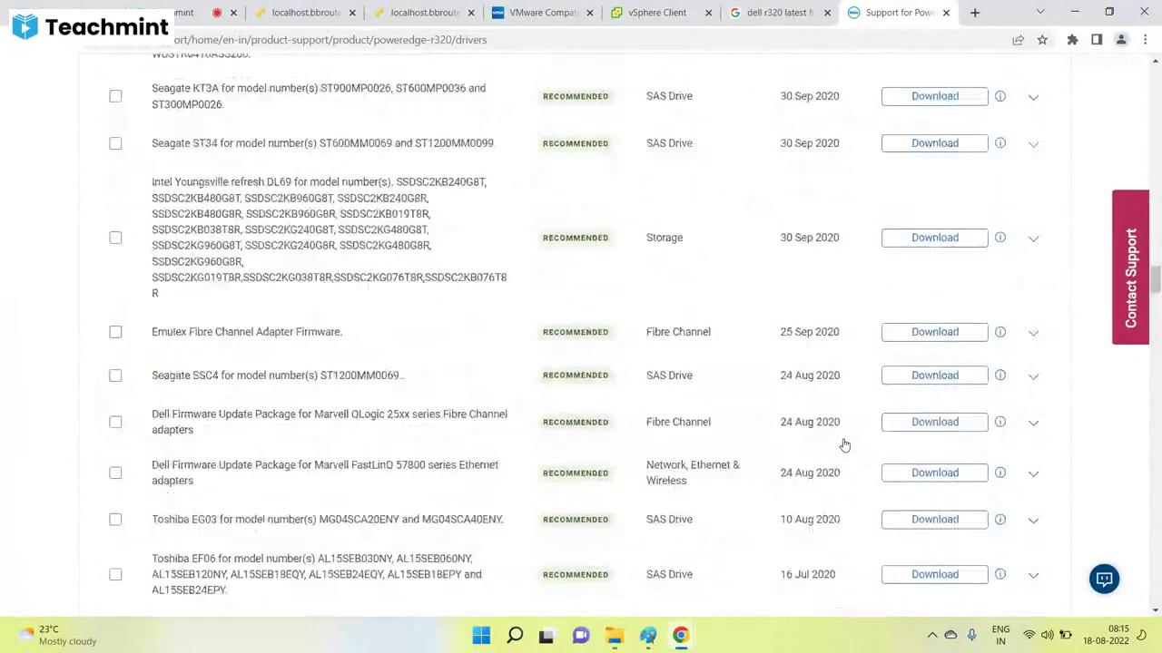
scroll(844, 445, up, 15)
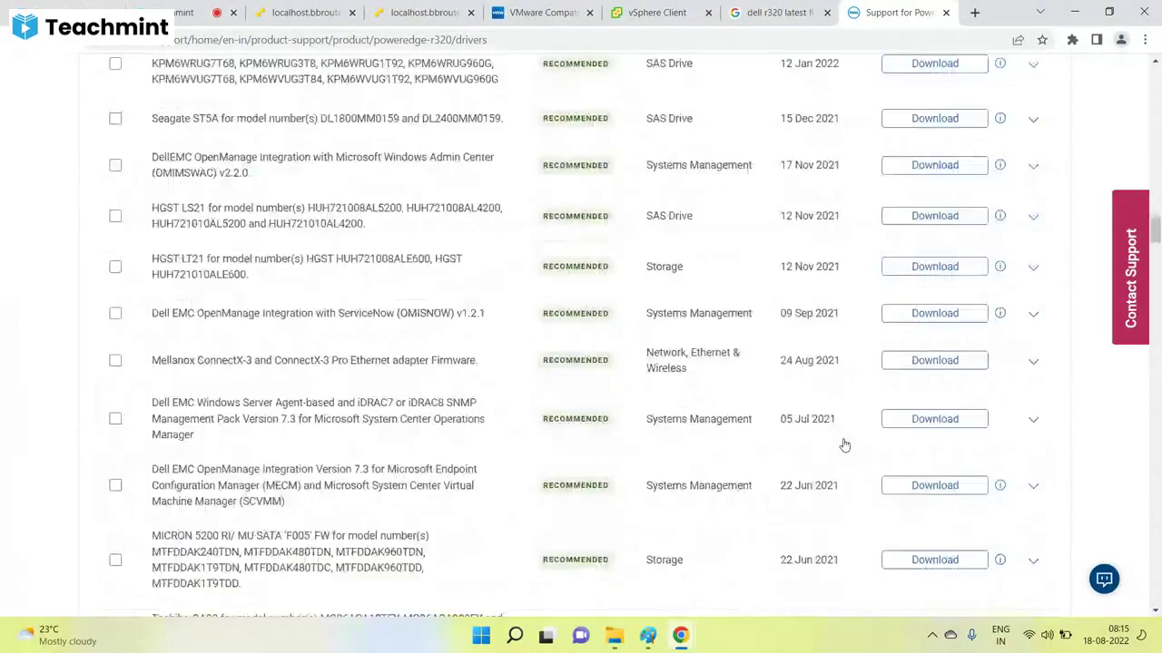
scroll(844, 444, up, 5)
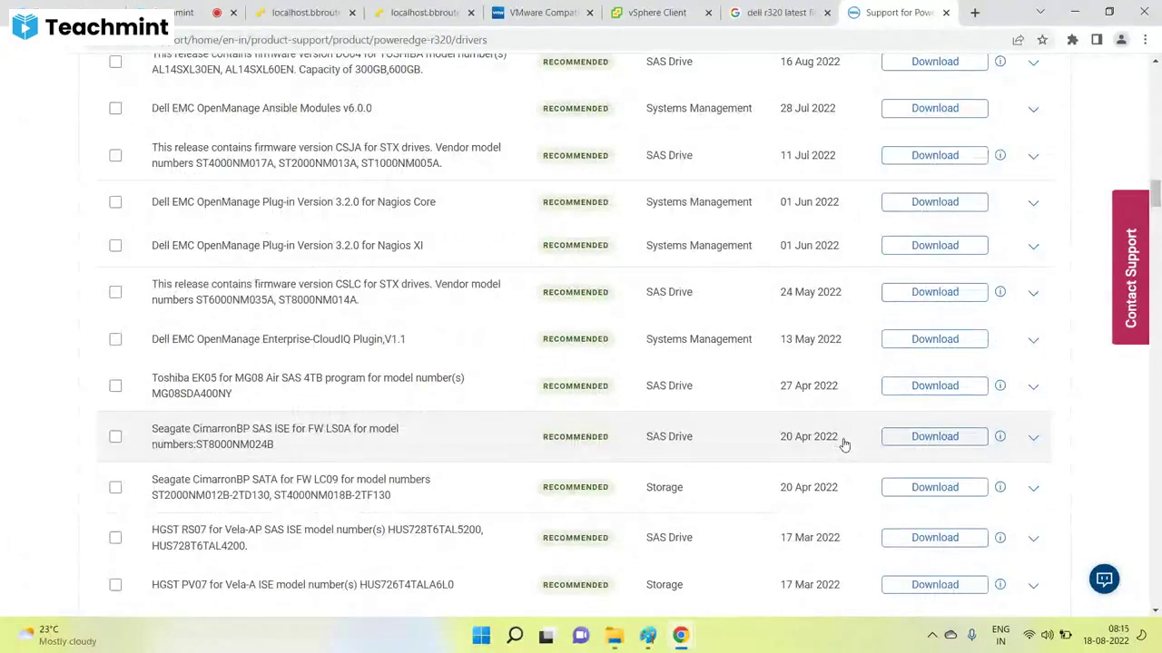
scroll(844, 444, up, 1)
scroll(844, 445, up, 3)
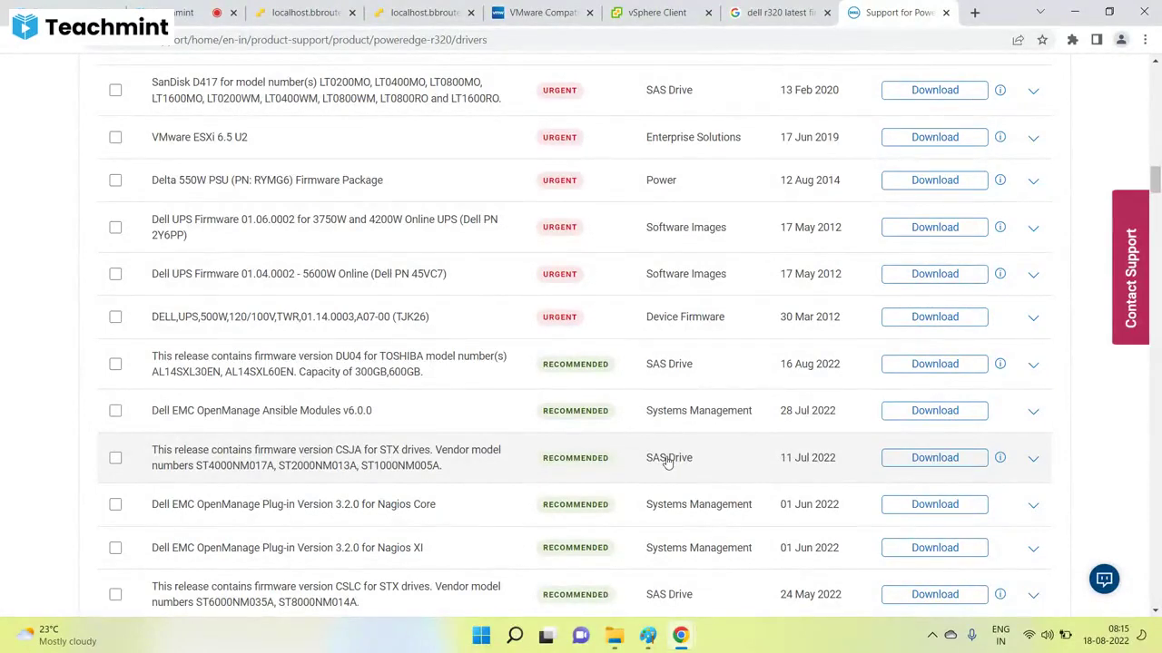
scroll(667, 462, up, 2)
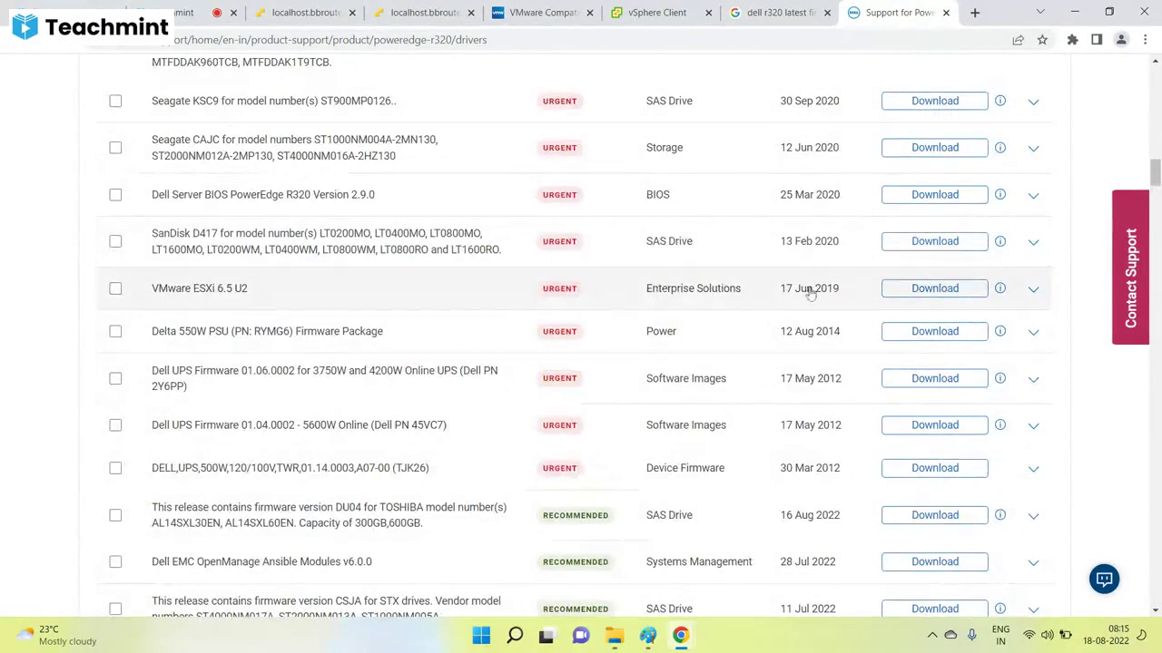
scroll(692, 353, up, 4)
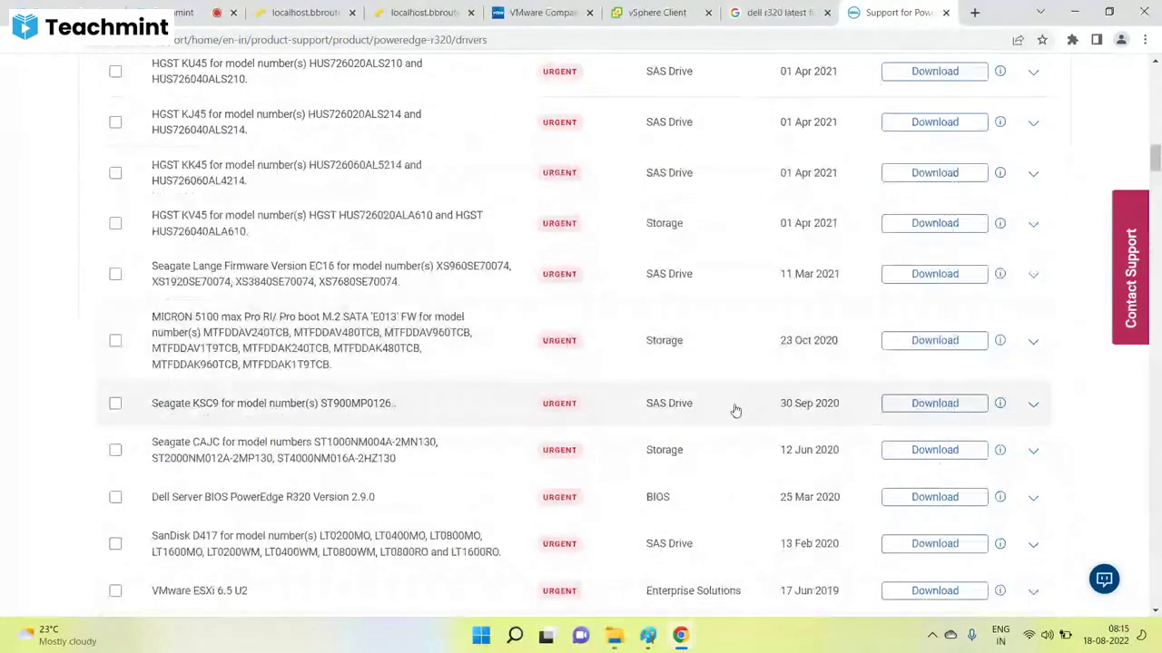
scroll(735, 410, up, 3)
scroll(733, 409, down, 8)
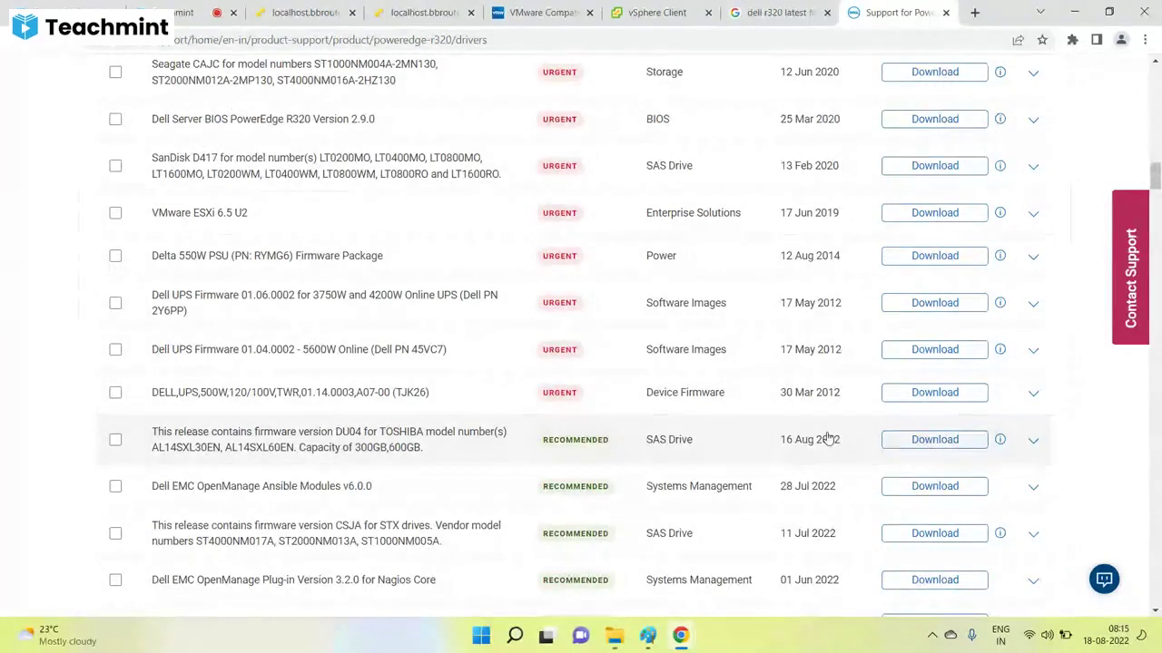
click(898, 213)
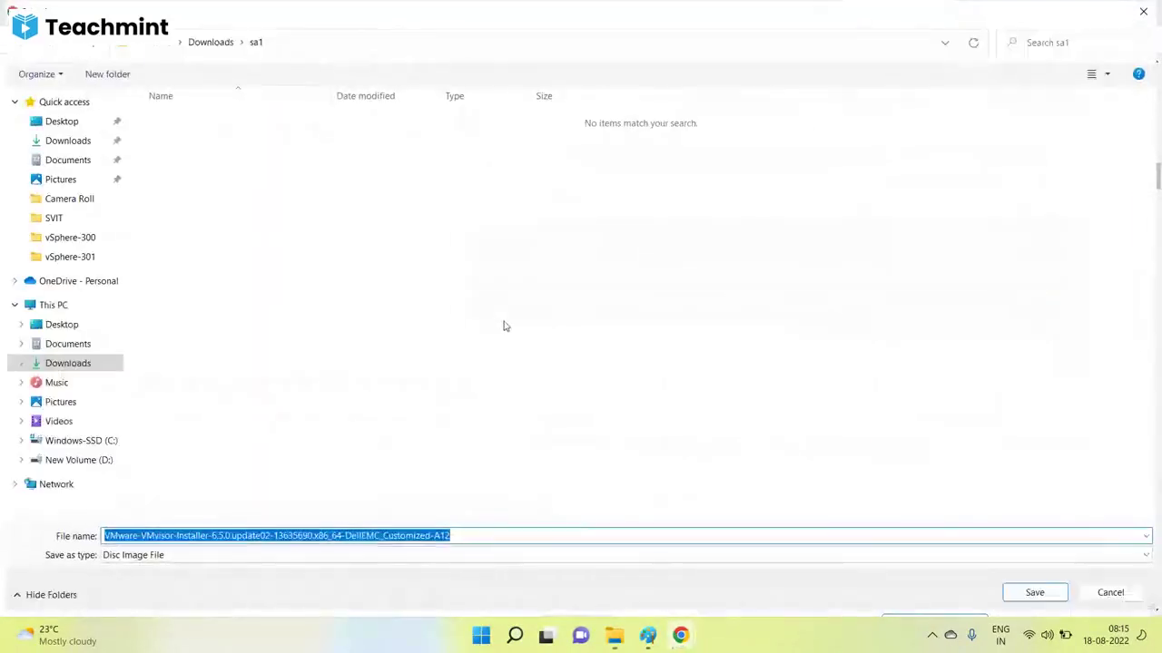
Save the ESXi 6.5 U2 installer image into Downloads\sa1 and return to the Paint notes.
click(1034, 593)
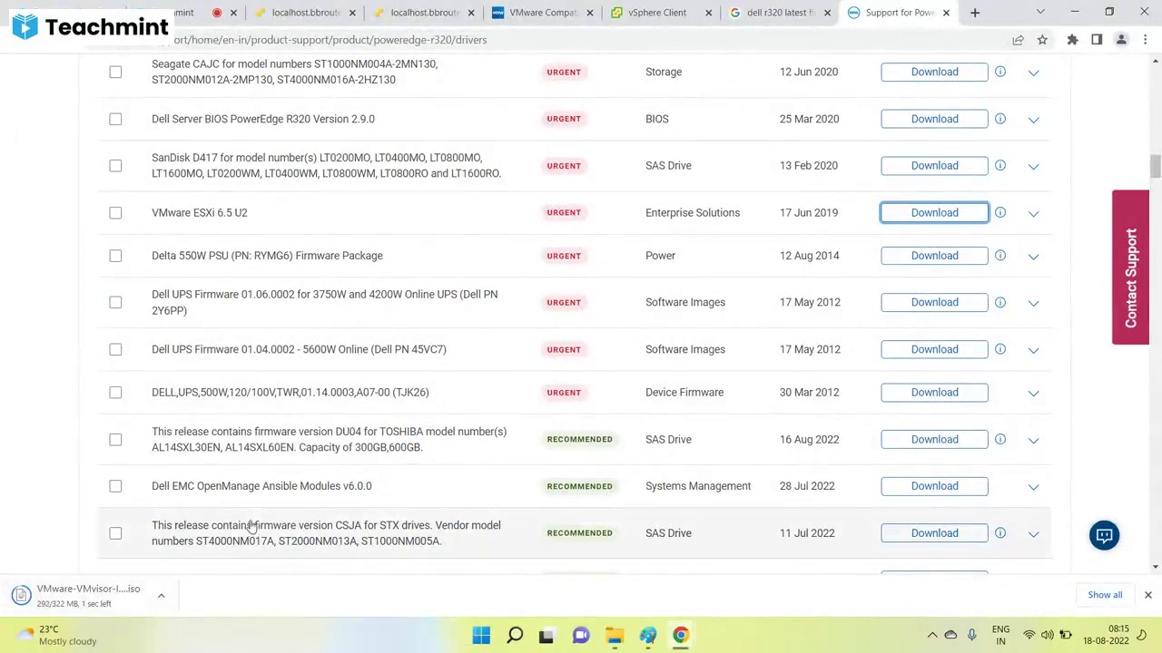
click(648, 637)
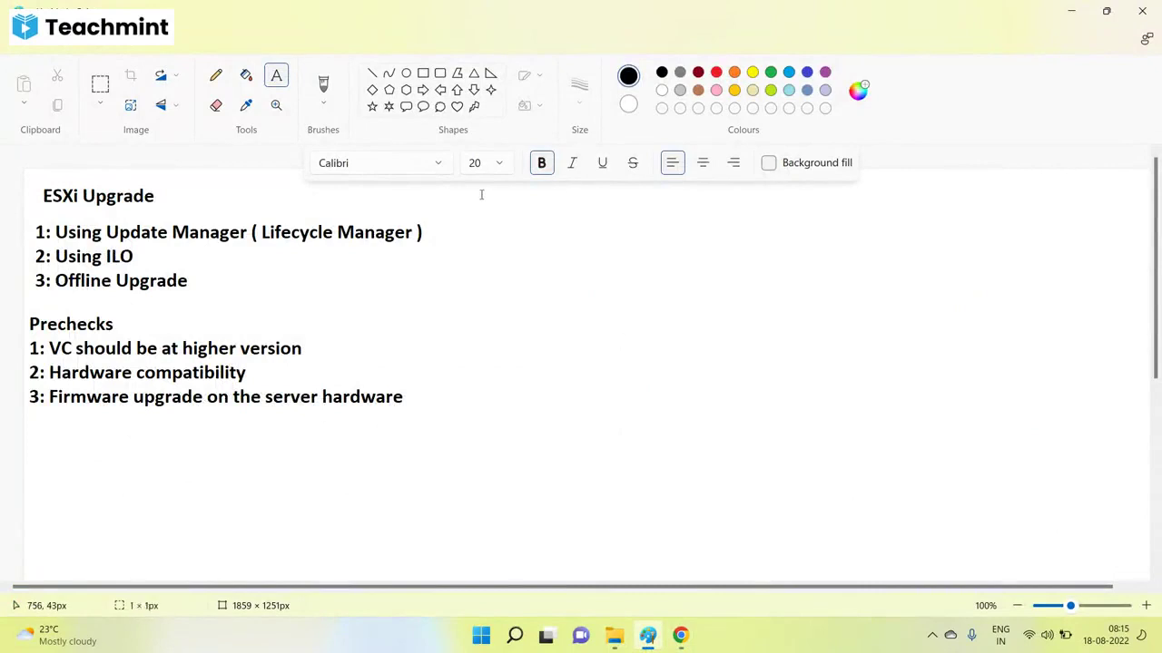
Add the heading 'Upgrade Using ILO' in a text box on the canvas's right half.
drag(482, 194, 1066, 579)
text(1)
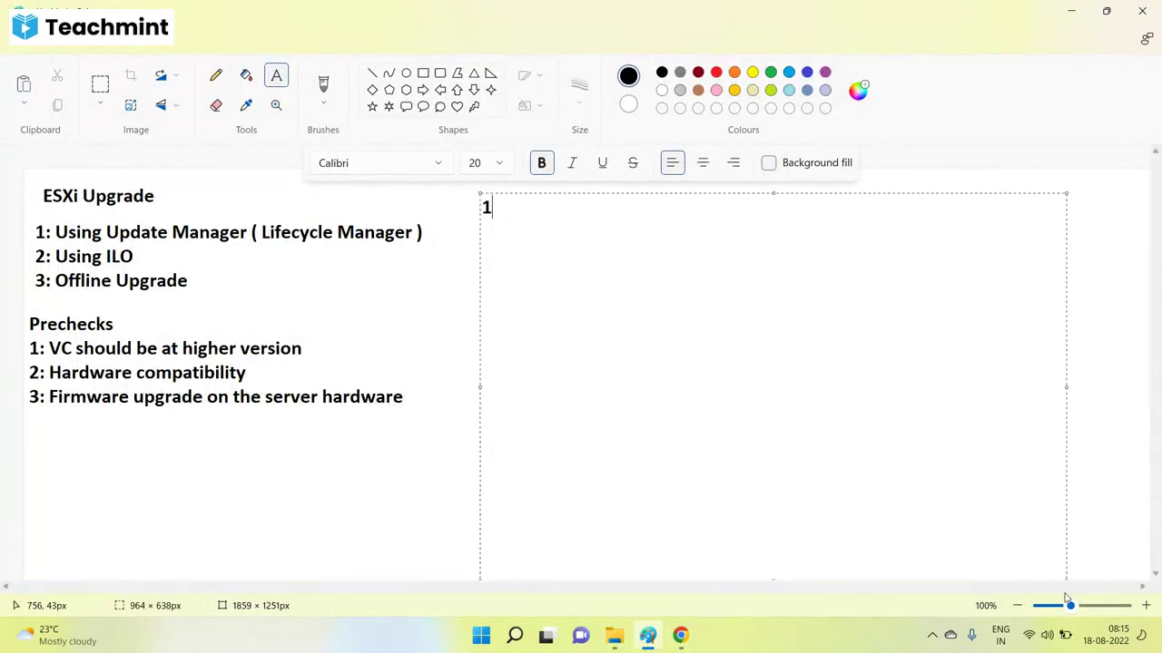
text(: Upgrade Using ILO)
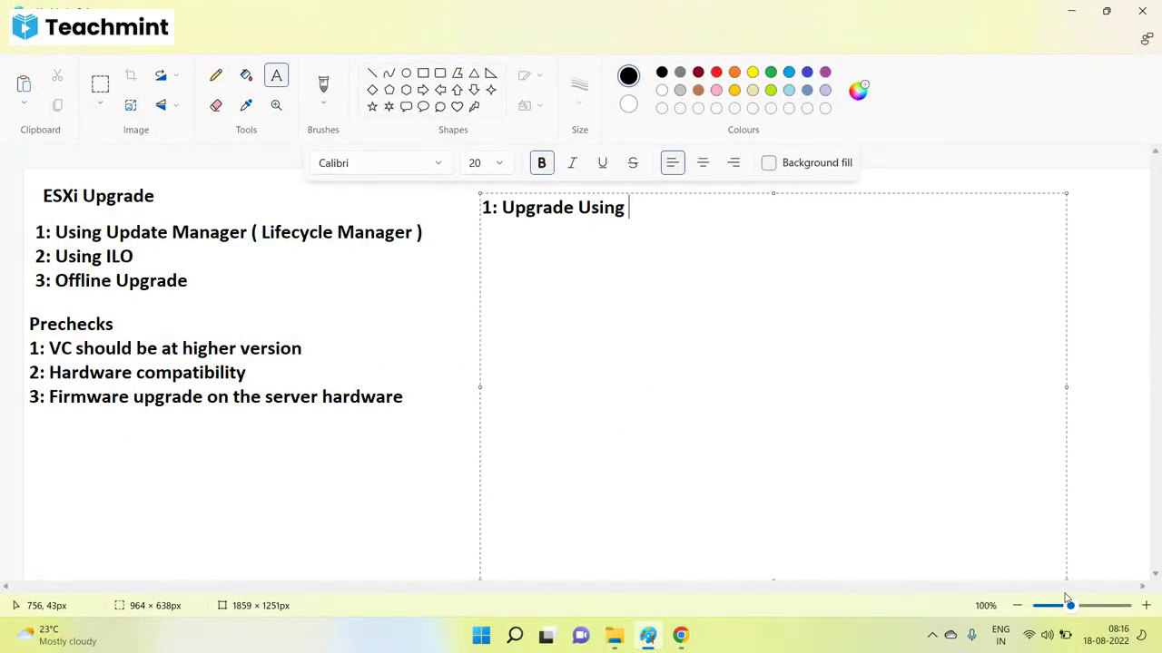
key(Return)
key(Up)
key(Right)
key(Right)
key(BackSpace)
key(BackSpace)
key(Delete)
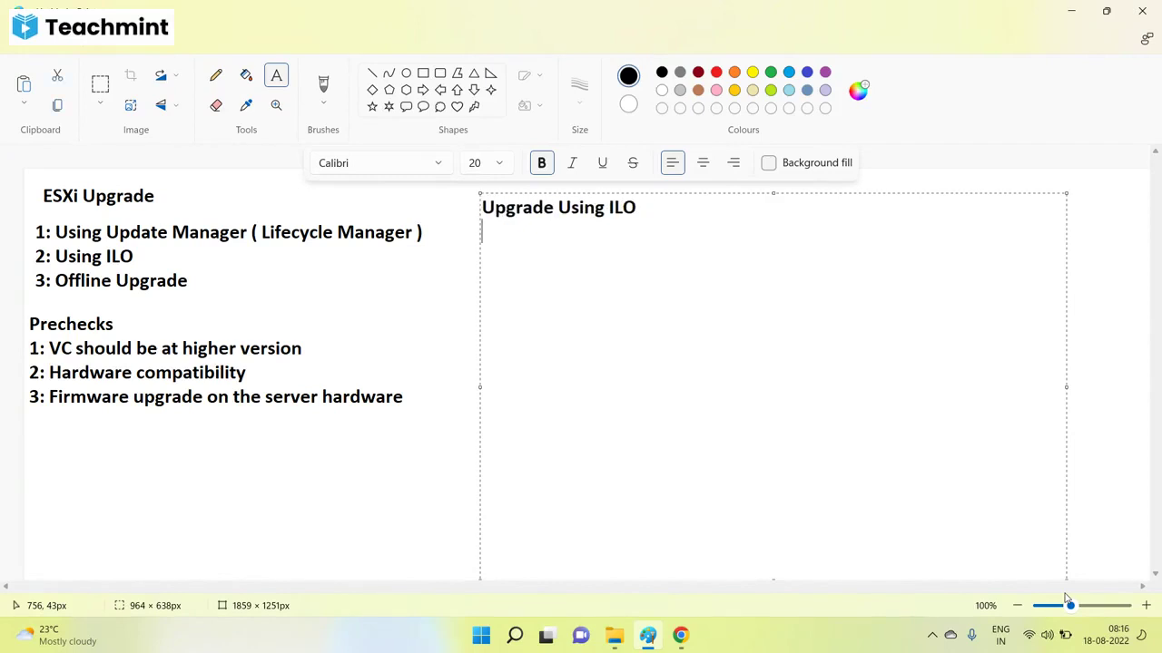
Type step 1: 'Enter the ESXi into maintenance mode (all the vms will be vmotioned to other esxi)'.
text(1: Enter the ES)
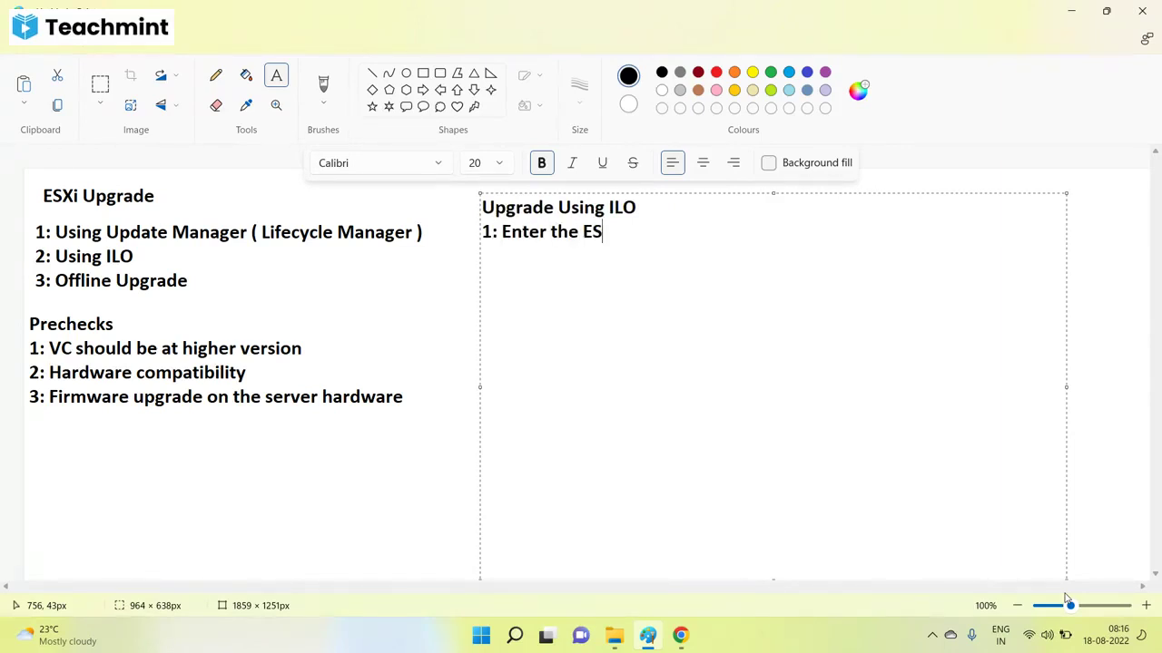
text(Xi into ma)
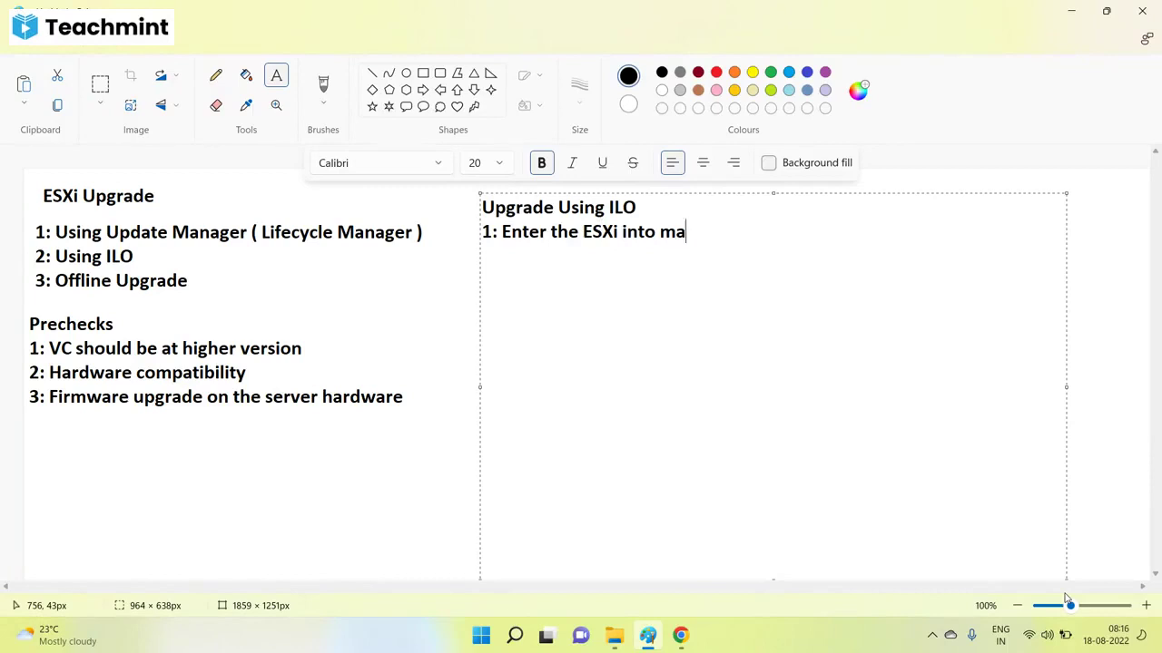
text(intenance mo)
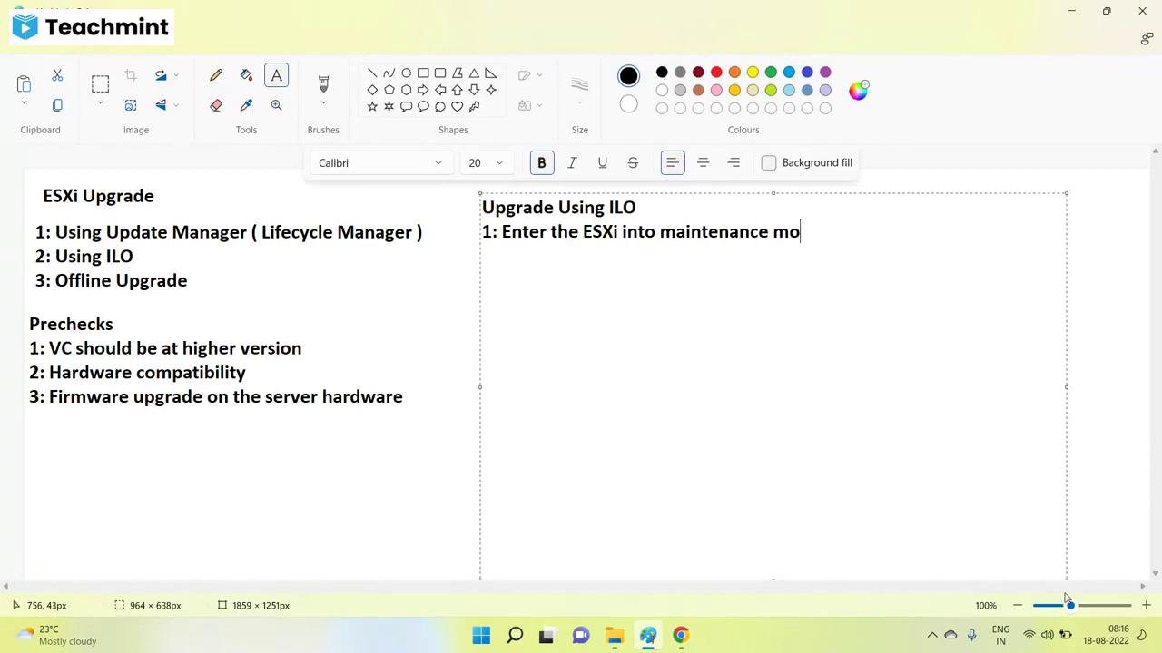
text(de ( all the s)
key(BackSpace)
text(v)
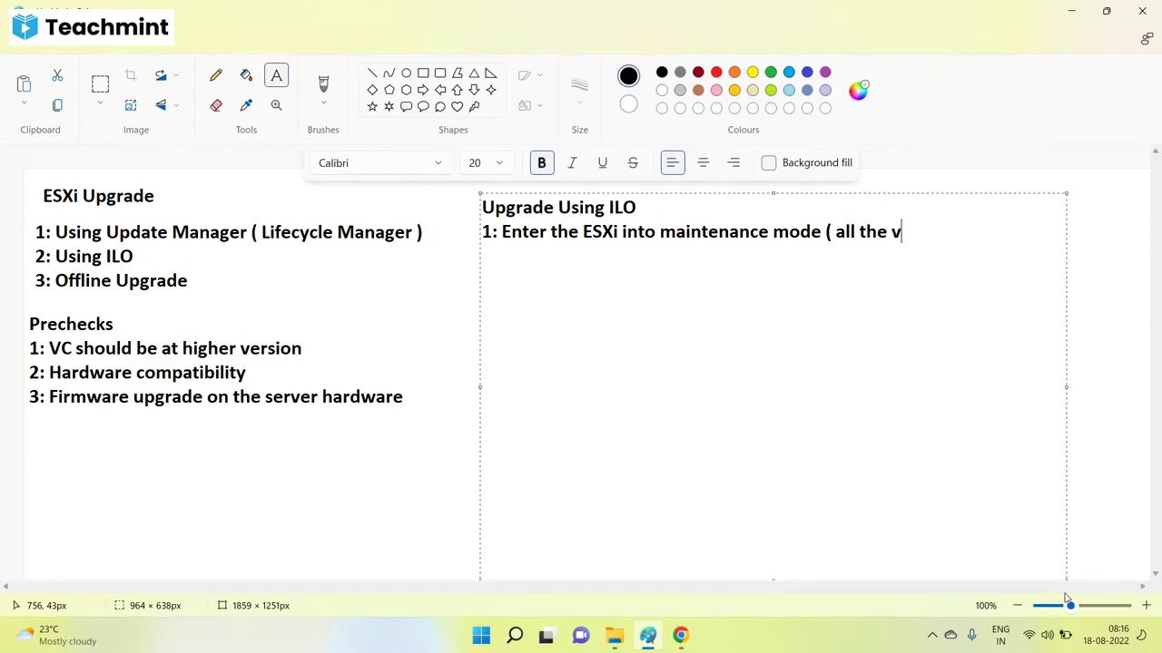
text(ms will nbe)
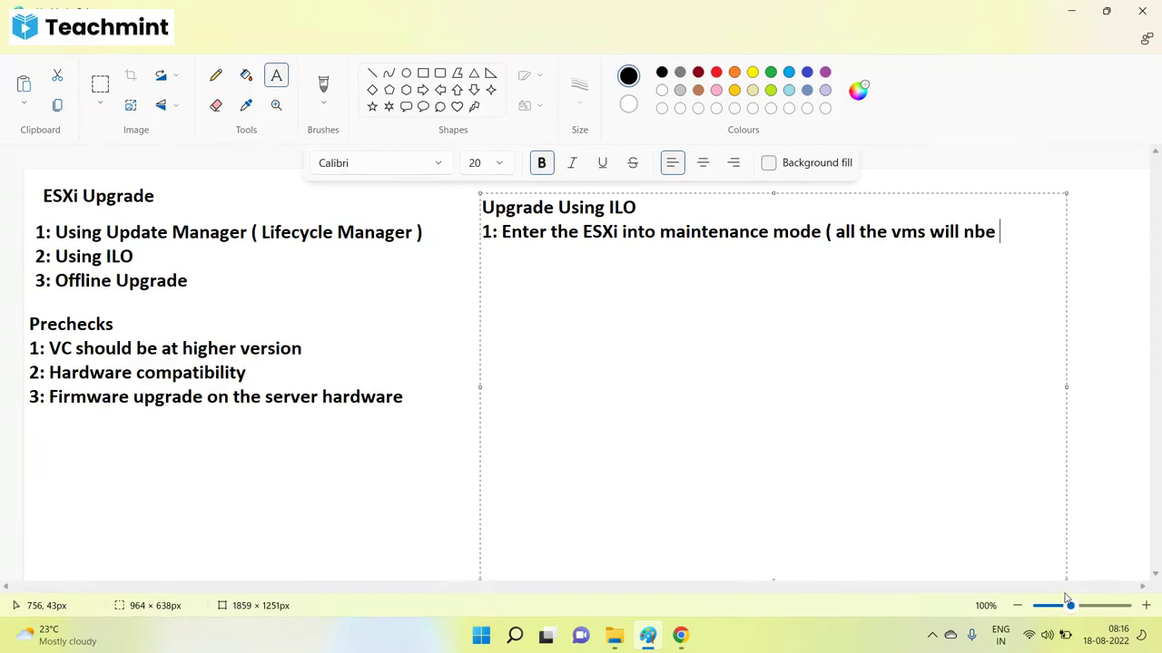
key(BackSpace)
key(BackSpace)
key(BackSpace)
key(BackSpace)
text(be vmotioned)
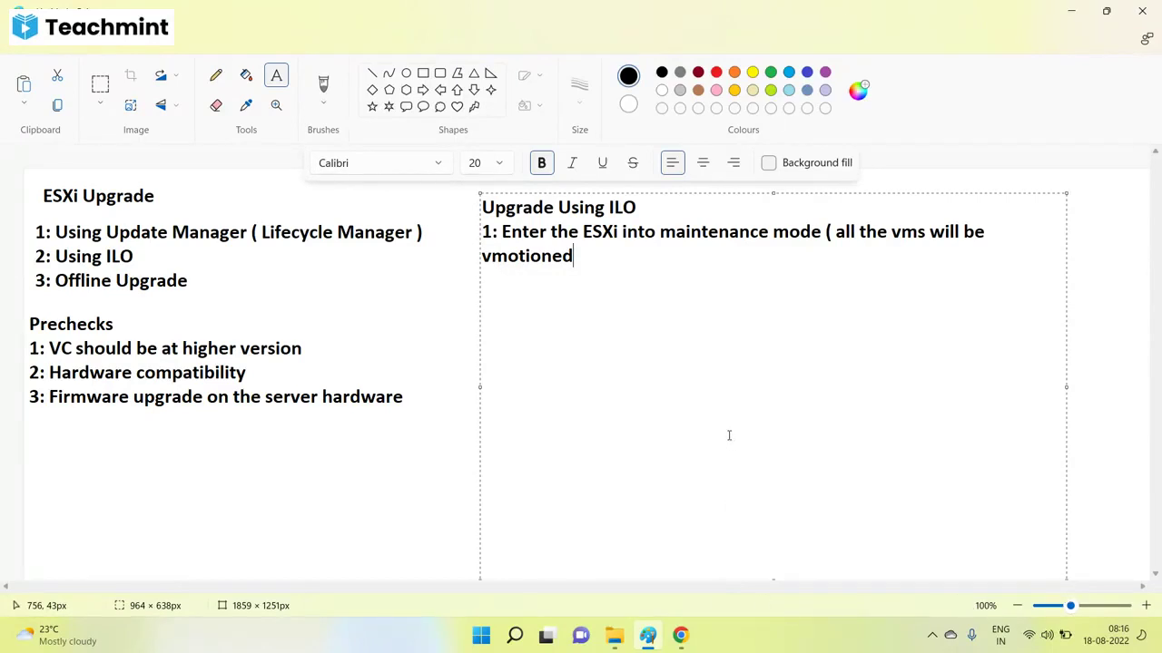
text(to ant)
key(BackSpace)
text(o)
key(BackSpace)
text(ohter)
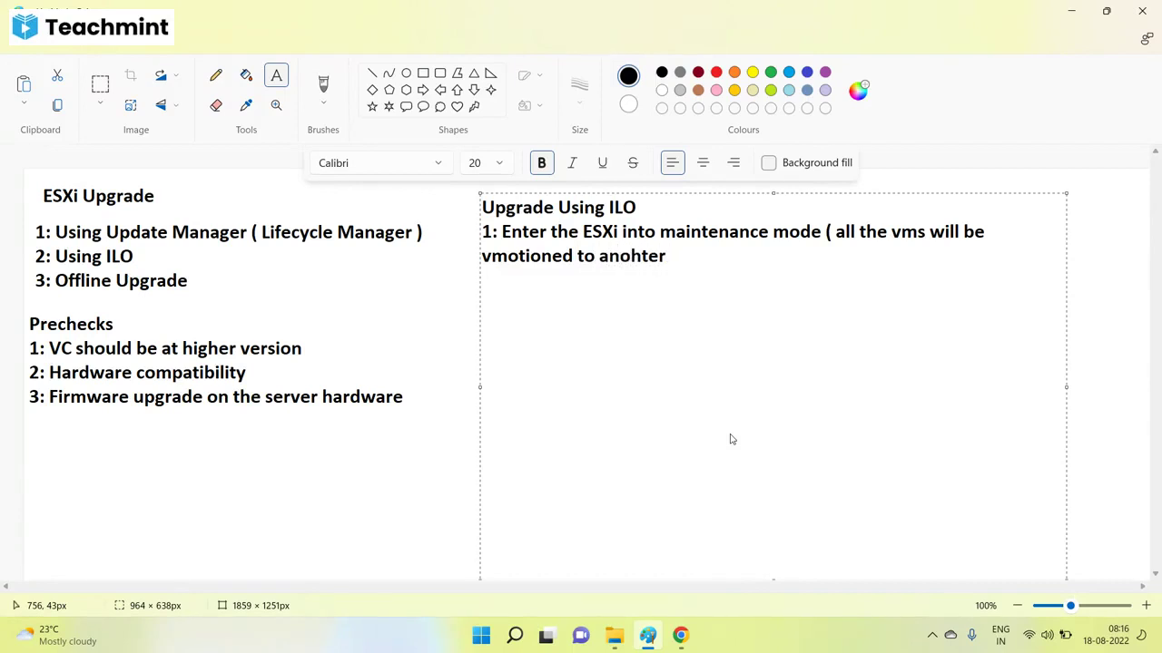
text( esxi ))
Widen the text box and add steps 2 (connect using ILO) and 3 (attach ISO via virtual media).
drag(1067, 387, 1134, 387)
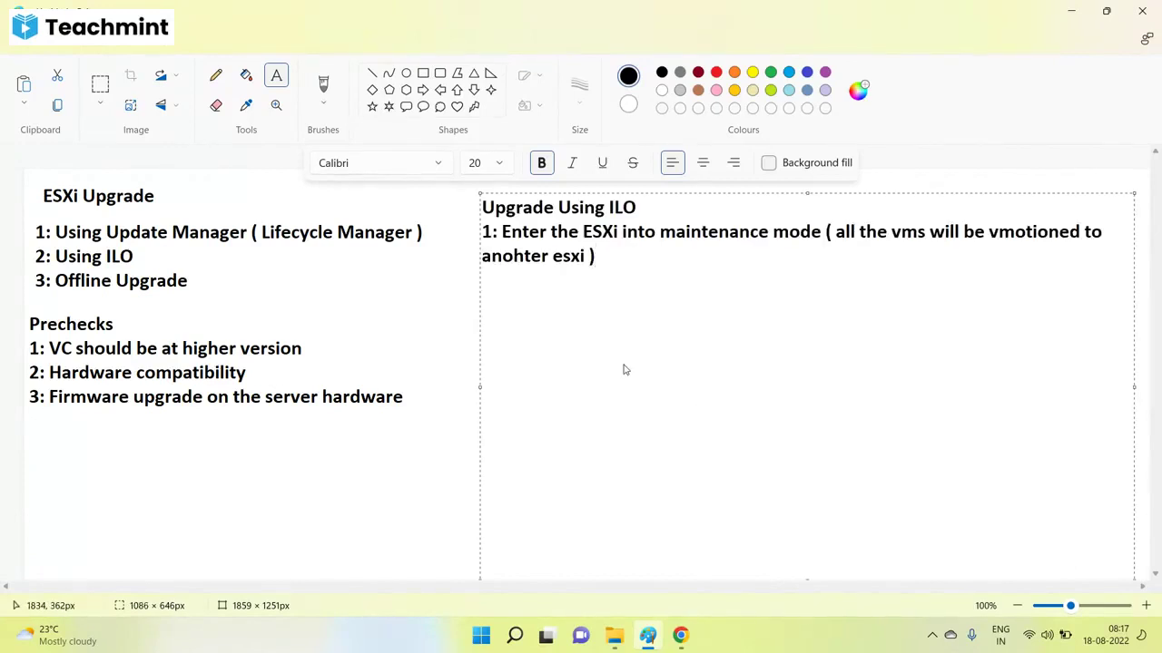
key(Return)
text(2: Connect to the )
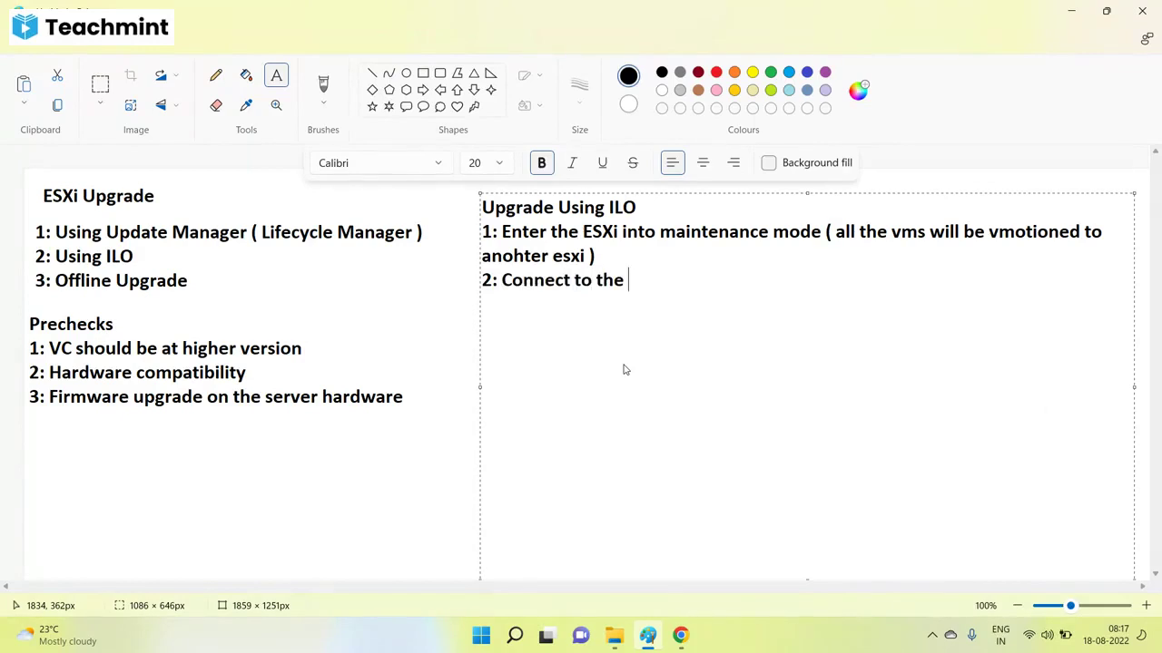
text(ESXi usin)
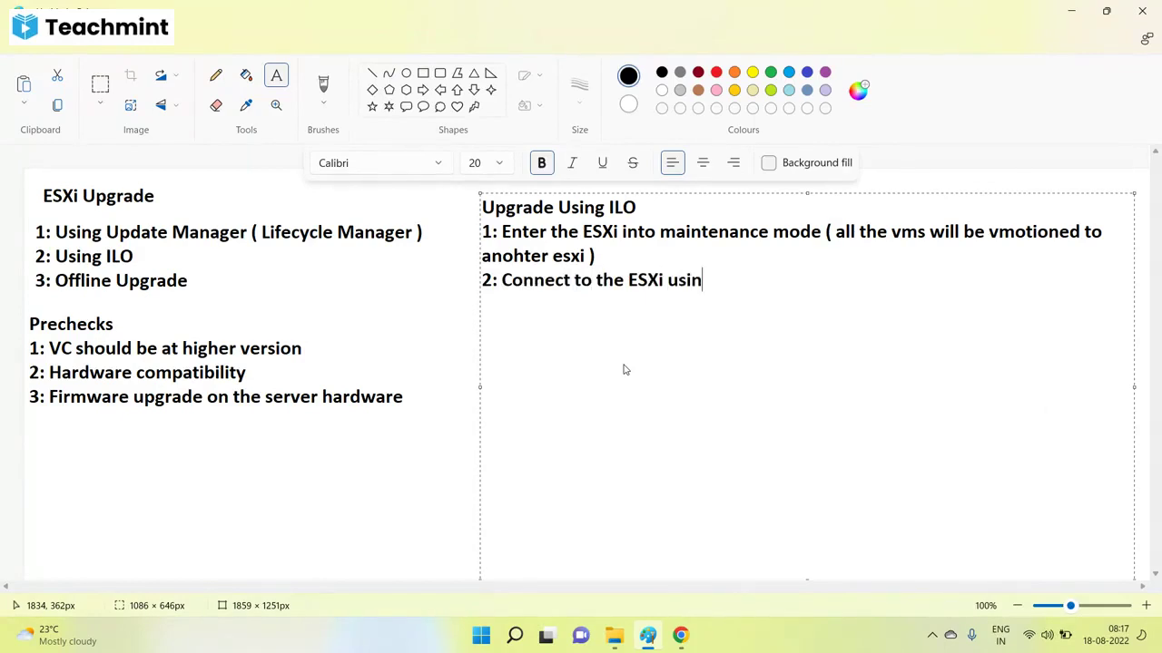
text(g ILO)
key(Return)
text(3: open remote co)
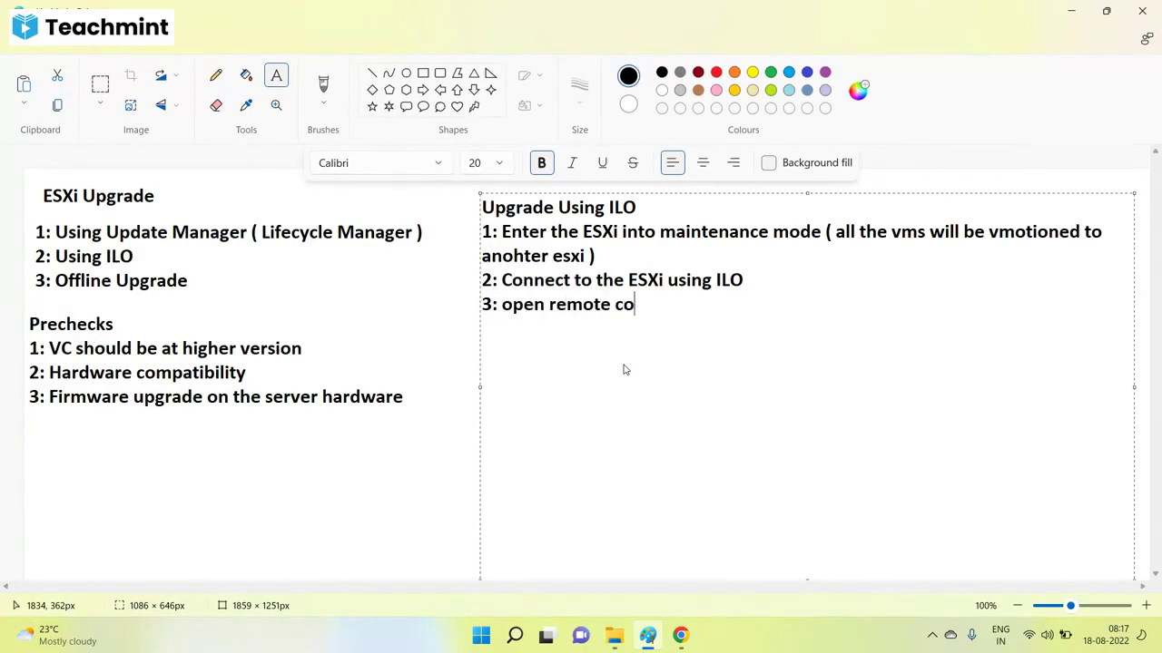
text(nsole and attach )
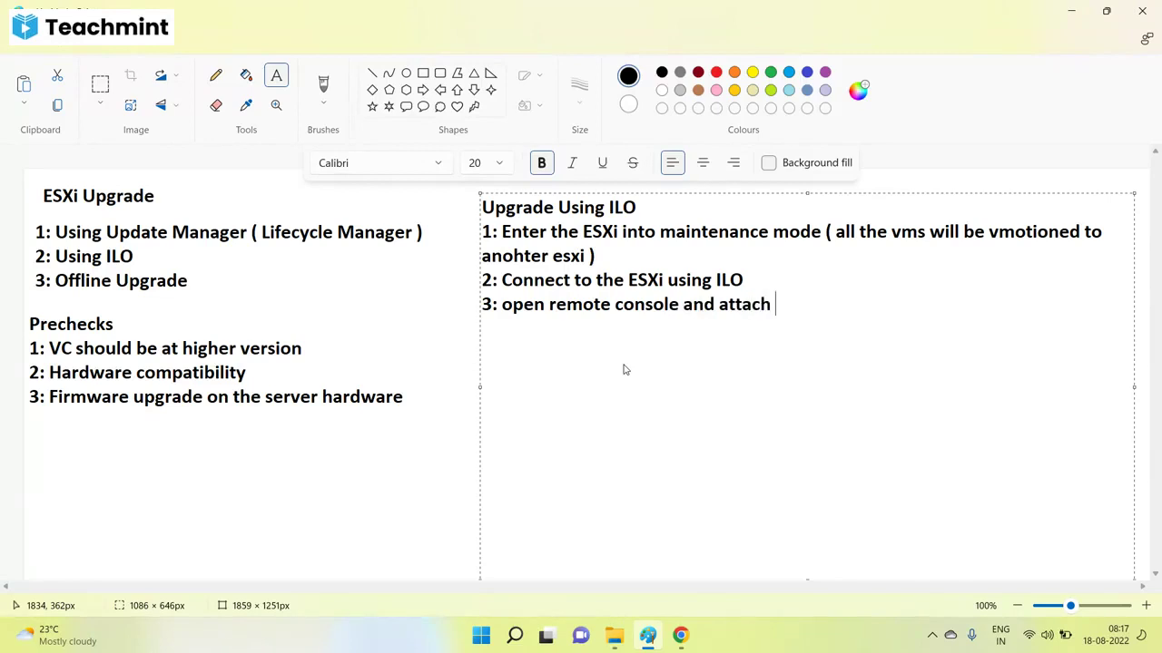
text(the ISO using v)
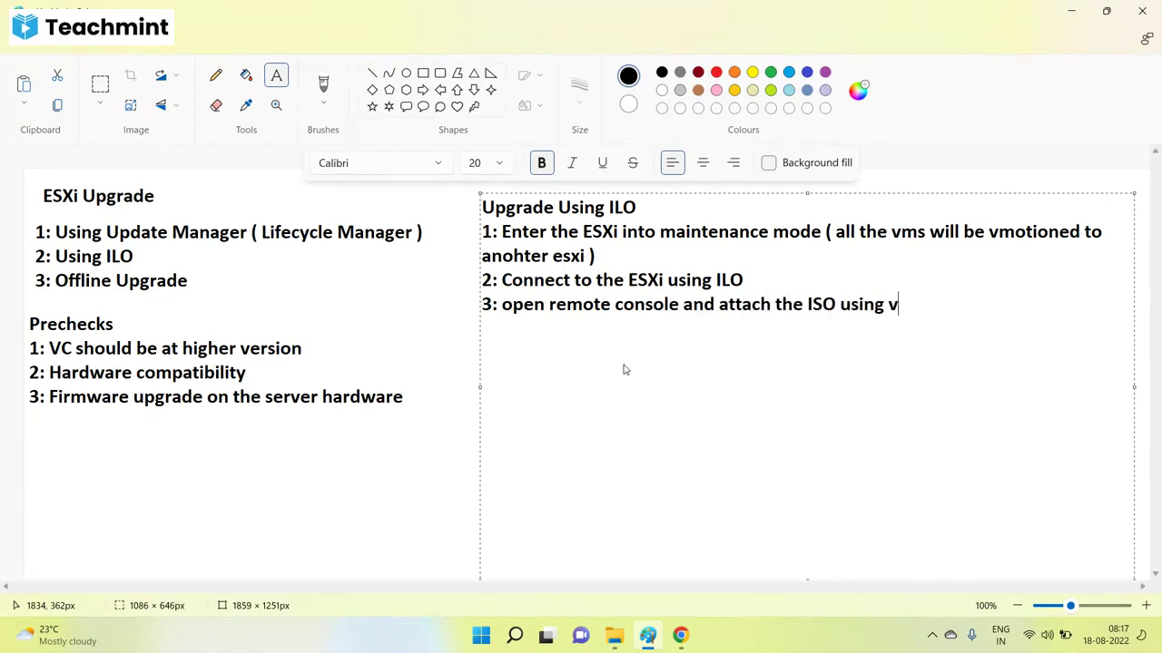
text(irtual medir)
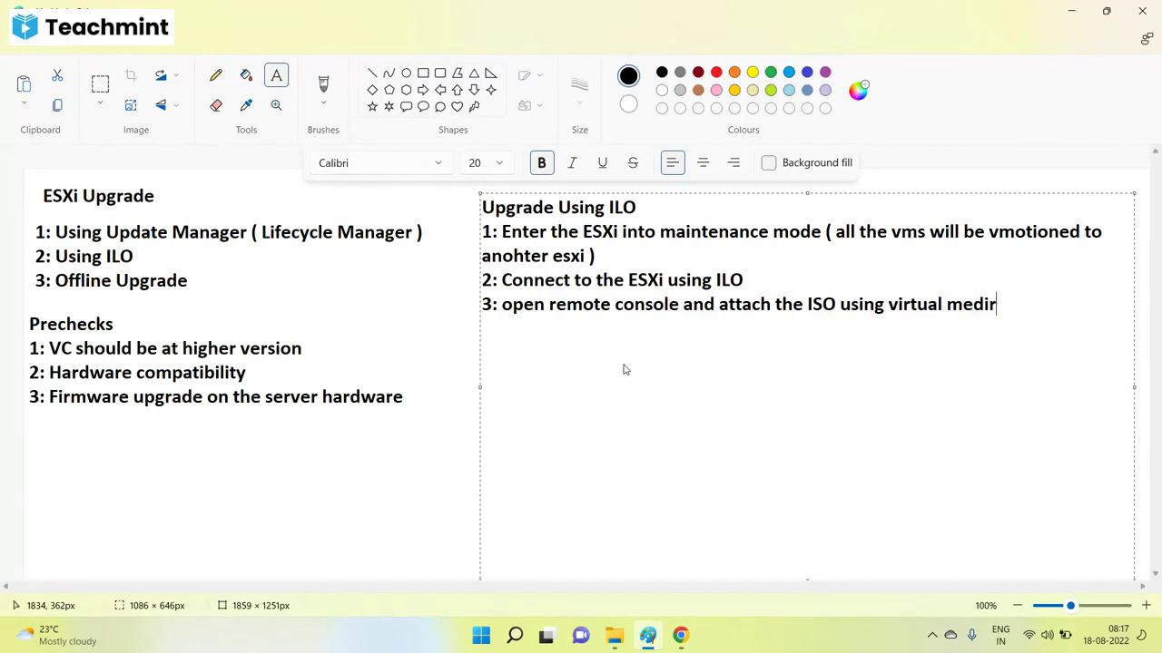
key(BackSpace)
text(a)
Add step 4 'restart the server and select to boot from CD/DVD (ISO) image' and begin step 5.
key(Return)
text(4:)
text(restart the )
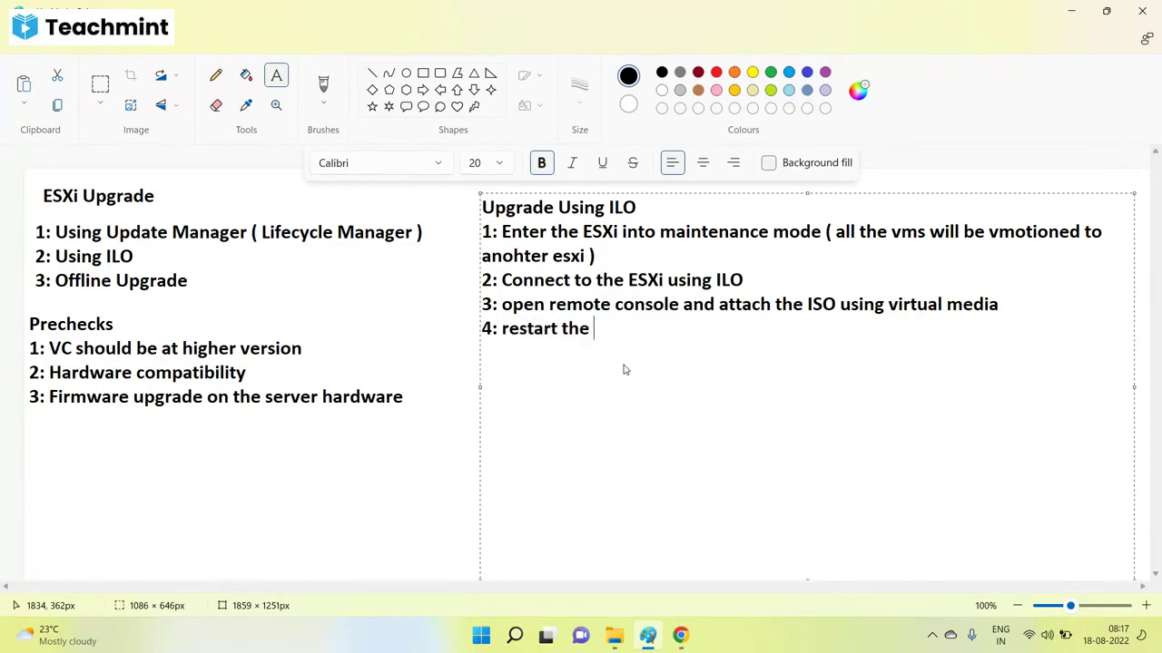
text(server an)
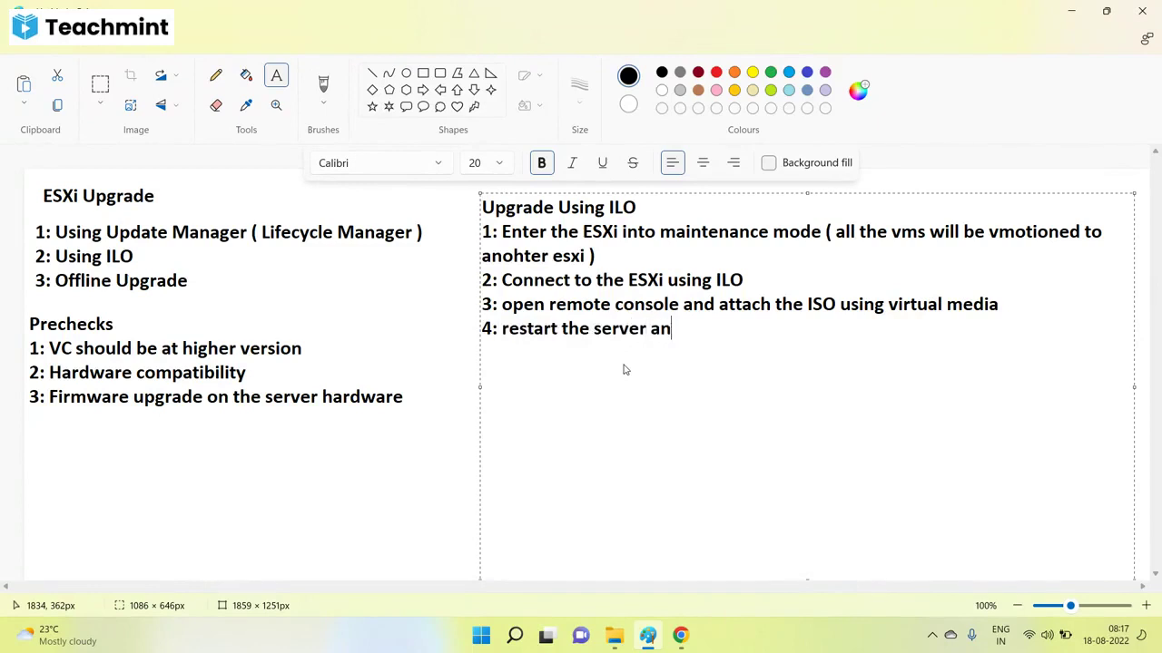
text(d select to )
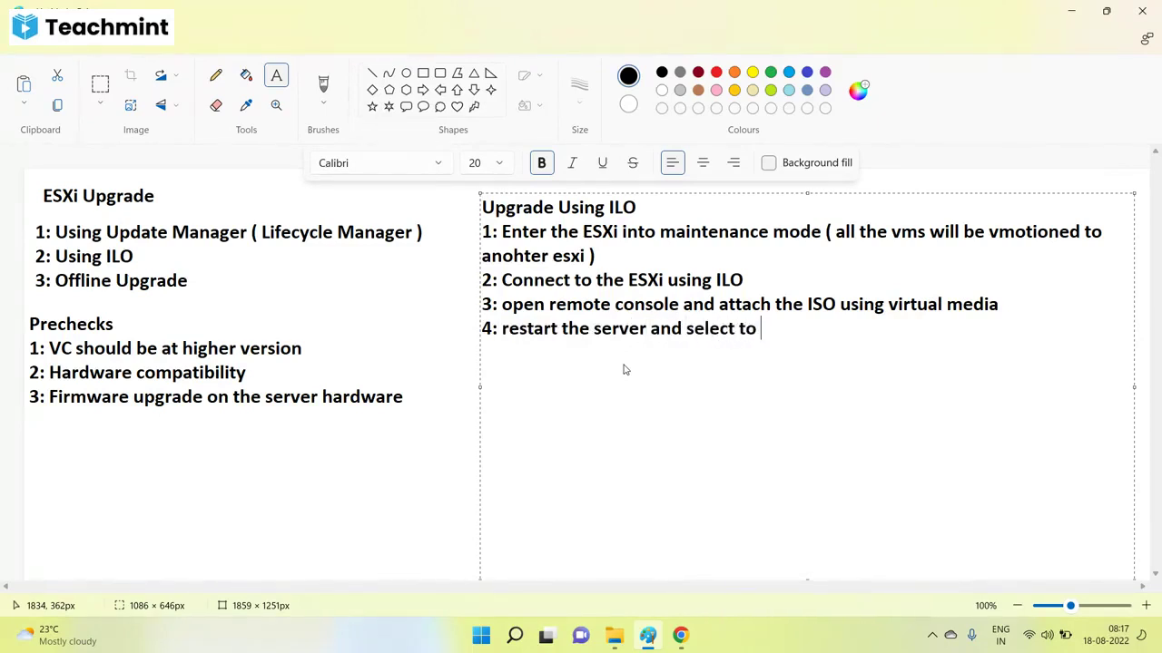
text(boot from )
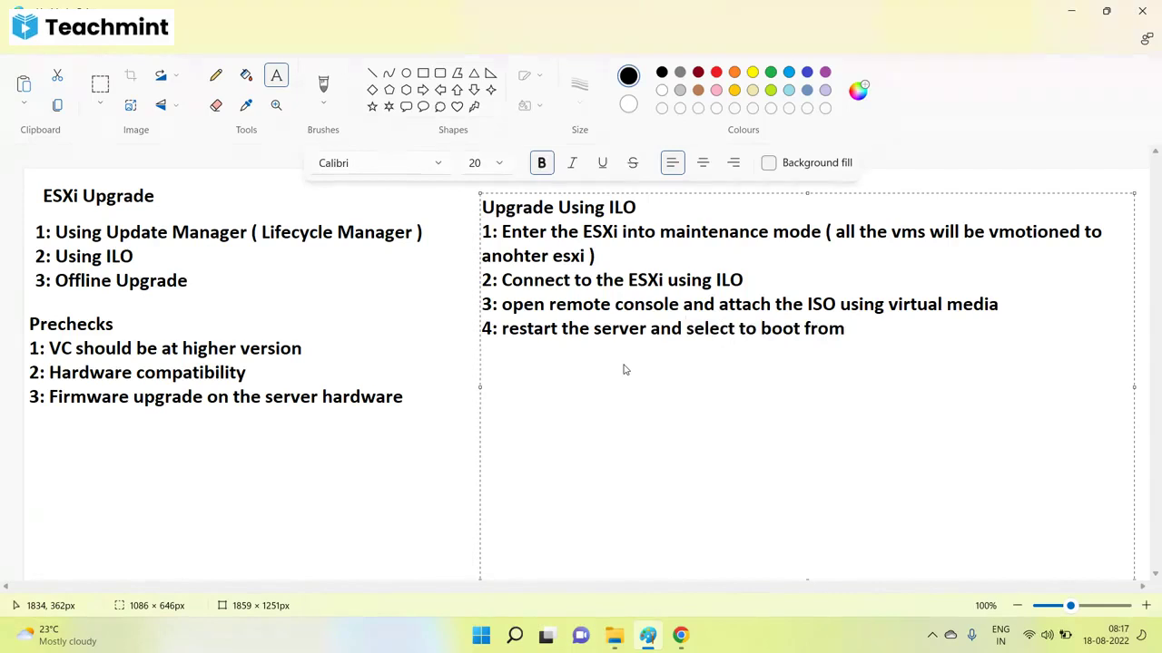
text(CD/DVD)
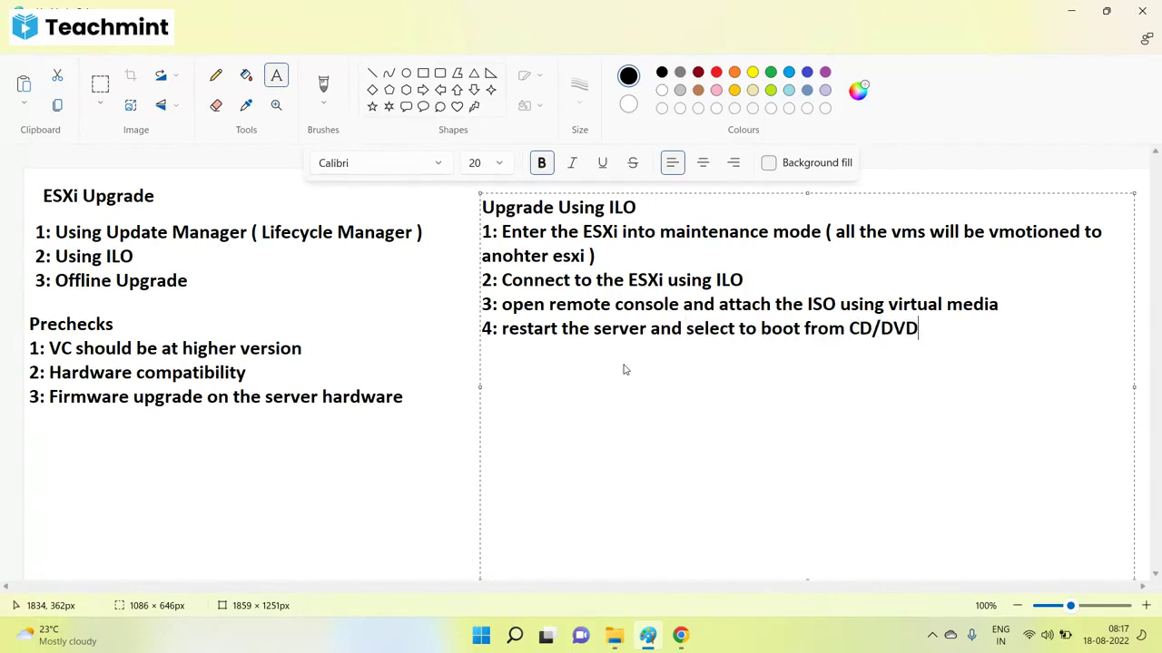
text( image)
key(Return)
key(Left)
key(Left)
key(Left)
key(Left)
key(Left)
text(())
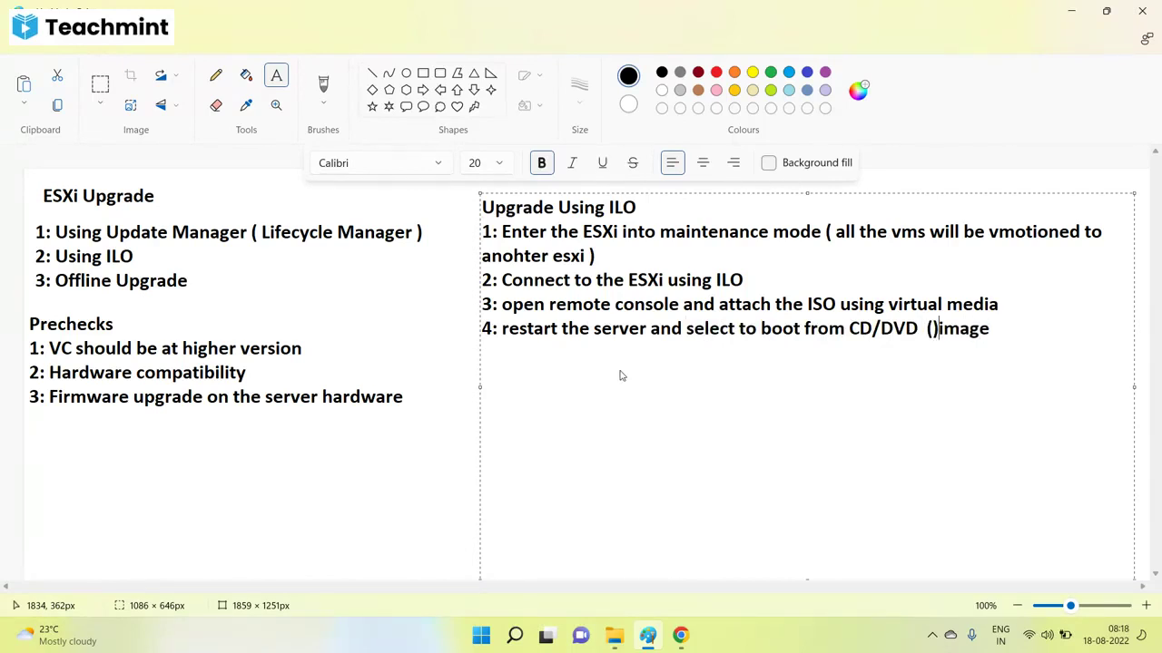
key(Left)
text(ISO)
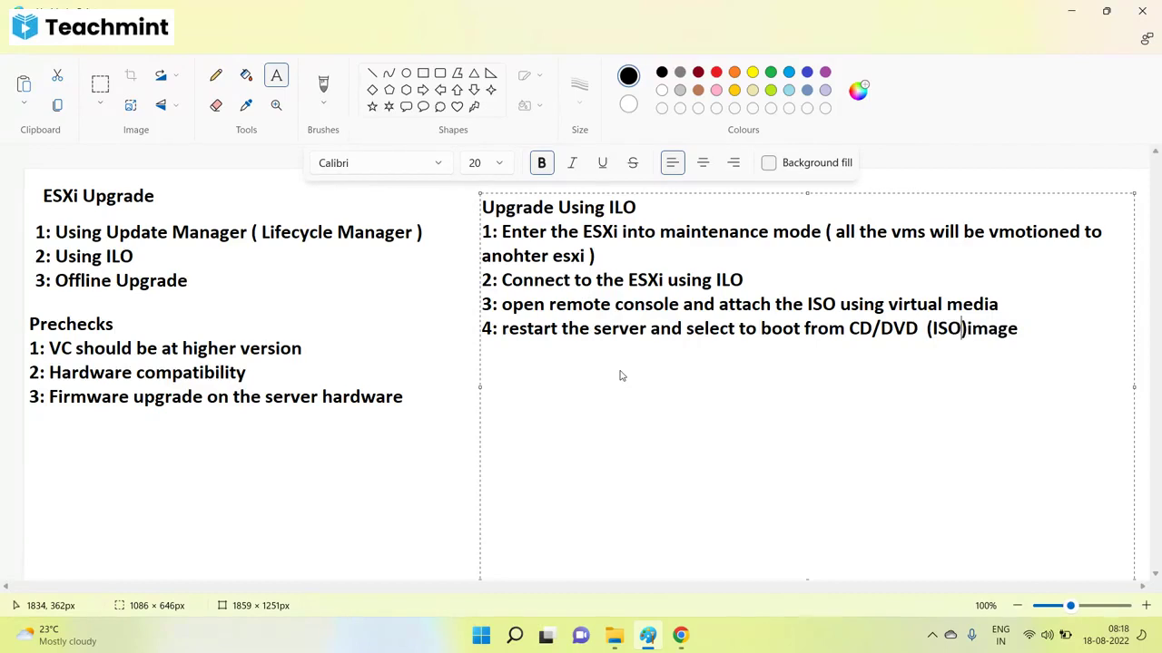
key(Right)
key(Right)
key(Right)
key(Right)
key(Right)
key(Right)
key(Return)
text(5: )
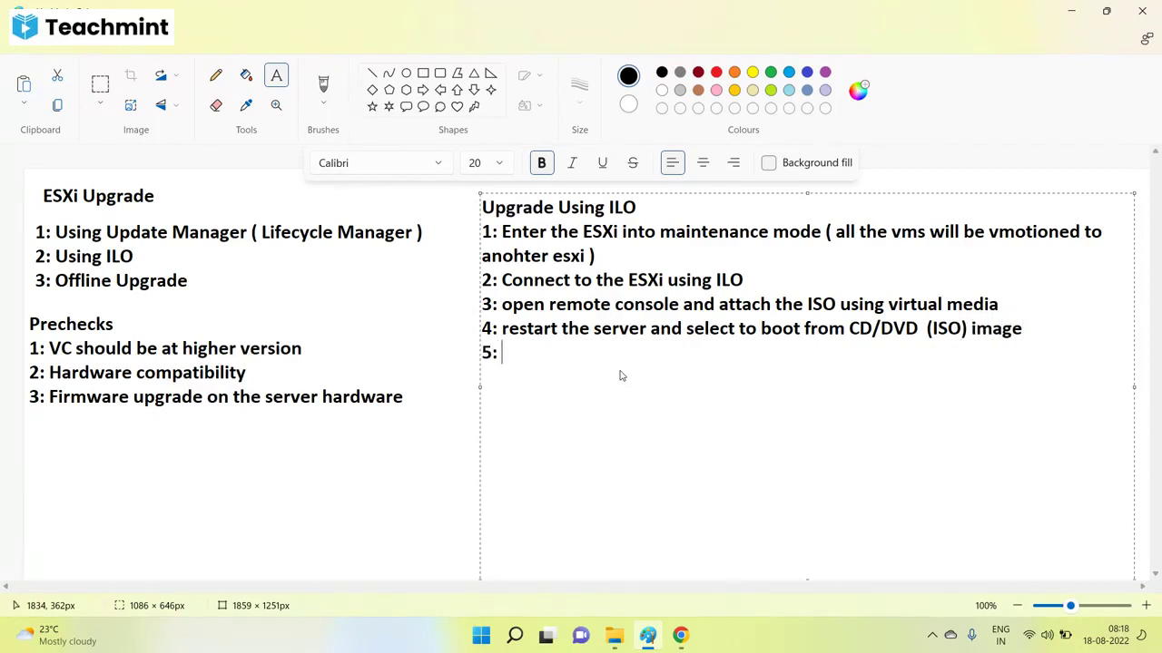
text(Follow Onscreen)
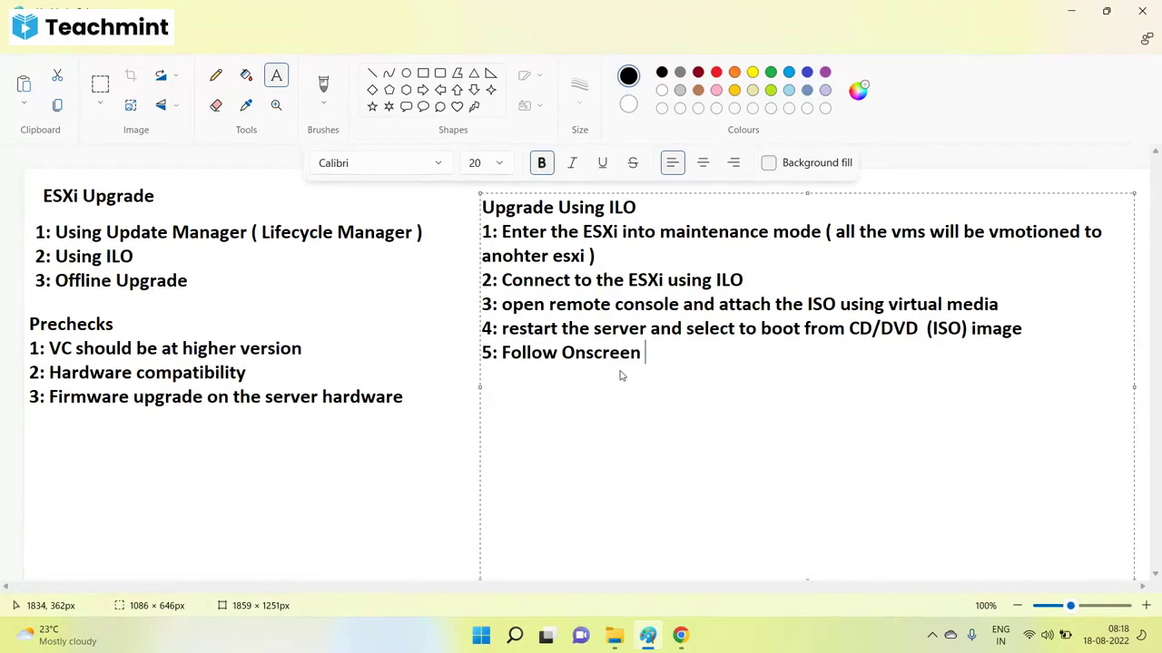
Finish step 5 'Follow Onscreen instructions' and add step 6 'Select "upgrade , preserve VMFS "'.
text(instructions)
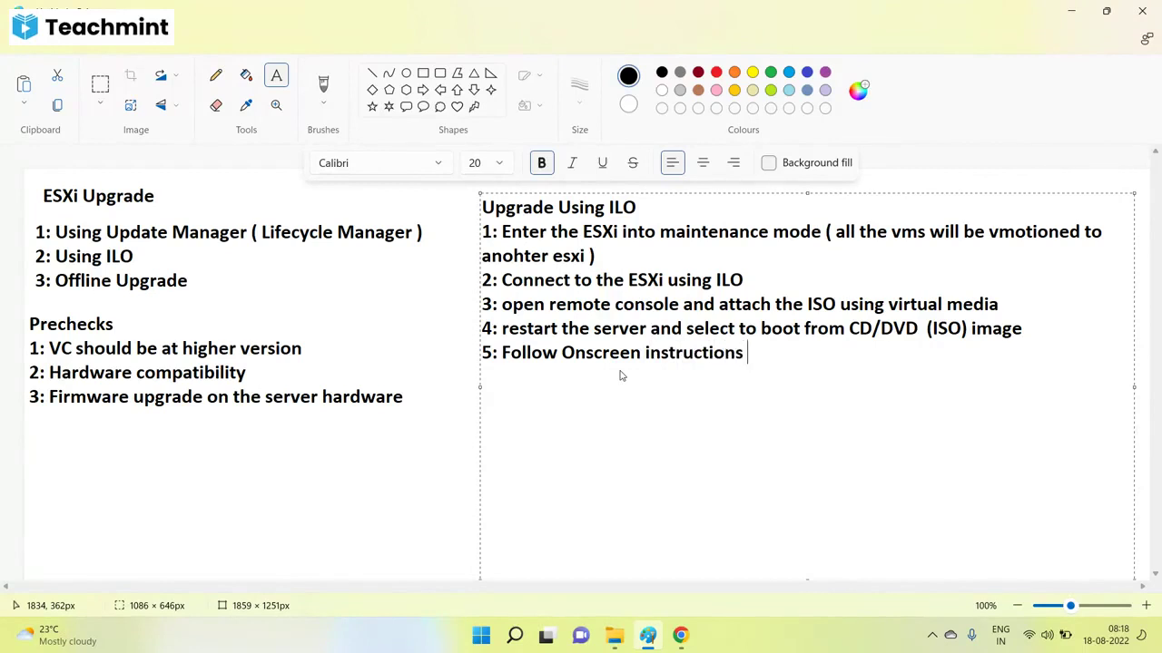
key(Return)
text(6: Select "u)
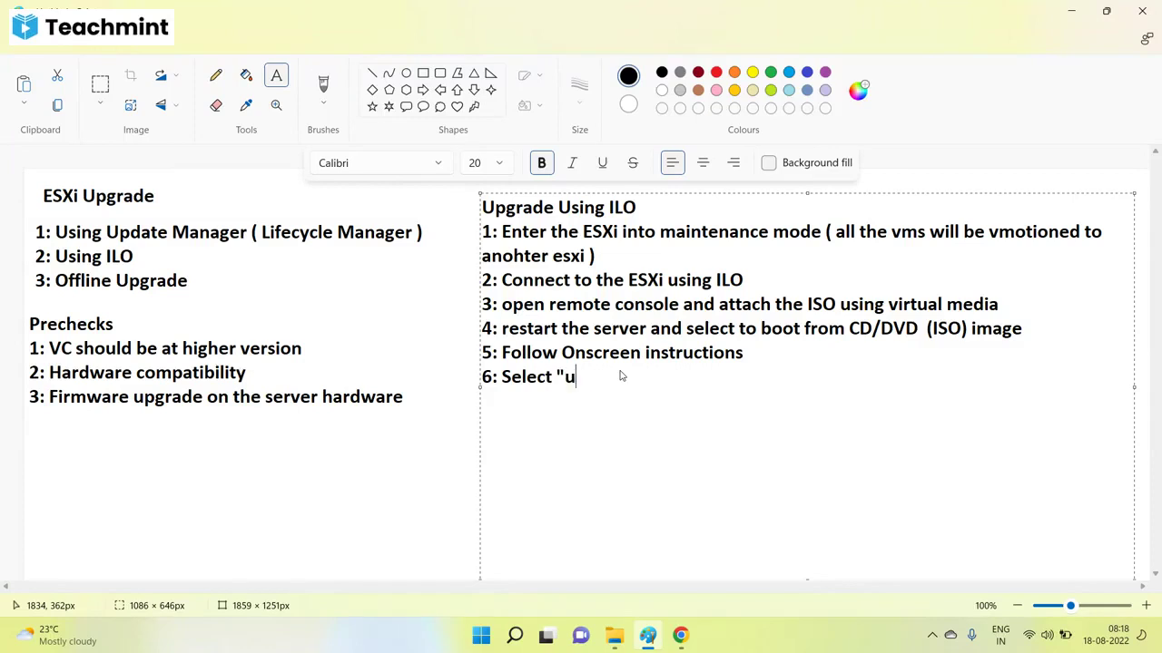
text(pgrade , presev)
key(BackSpace)
text(r)
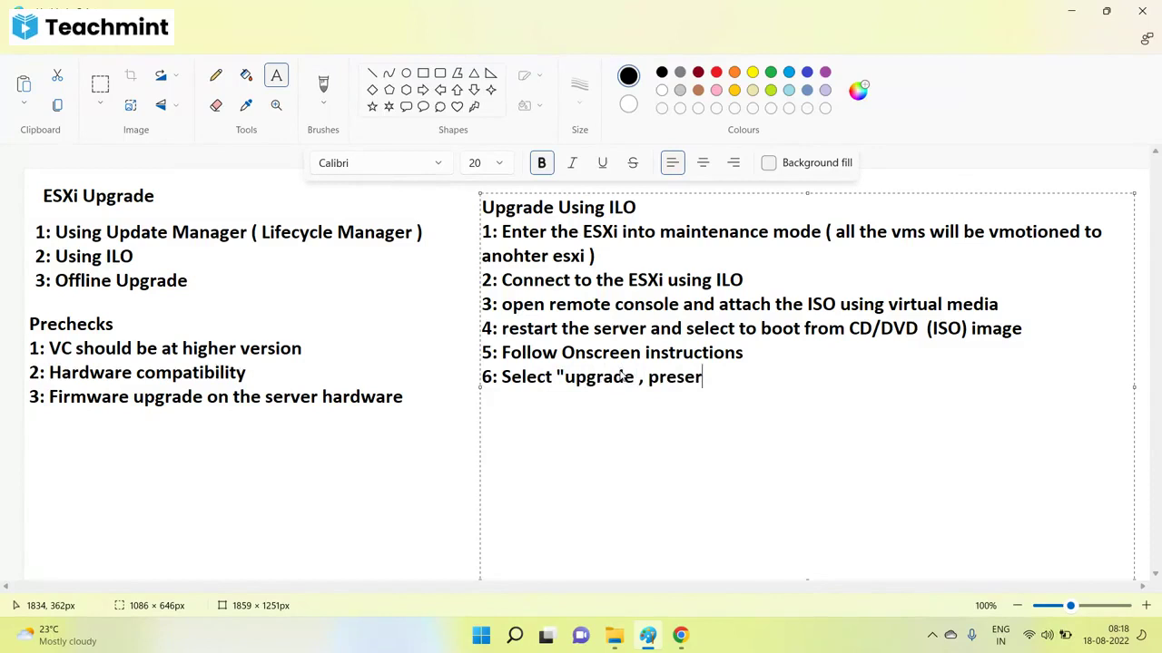
text(ve VMFS)
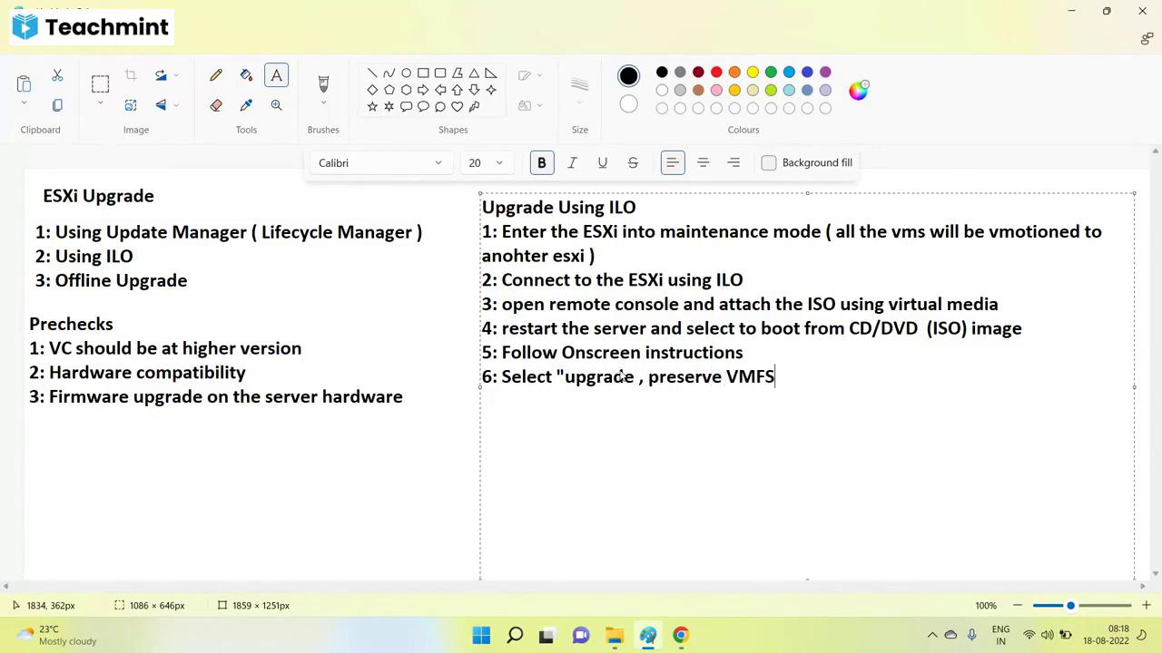
text( ")
Add step 7 'Reboot' and commit the ILO step list.
key(Return)
text(7)
text(")
key(BackSpace)
text(: Reboot)
key(Return)
key(Return)
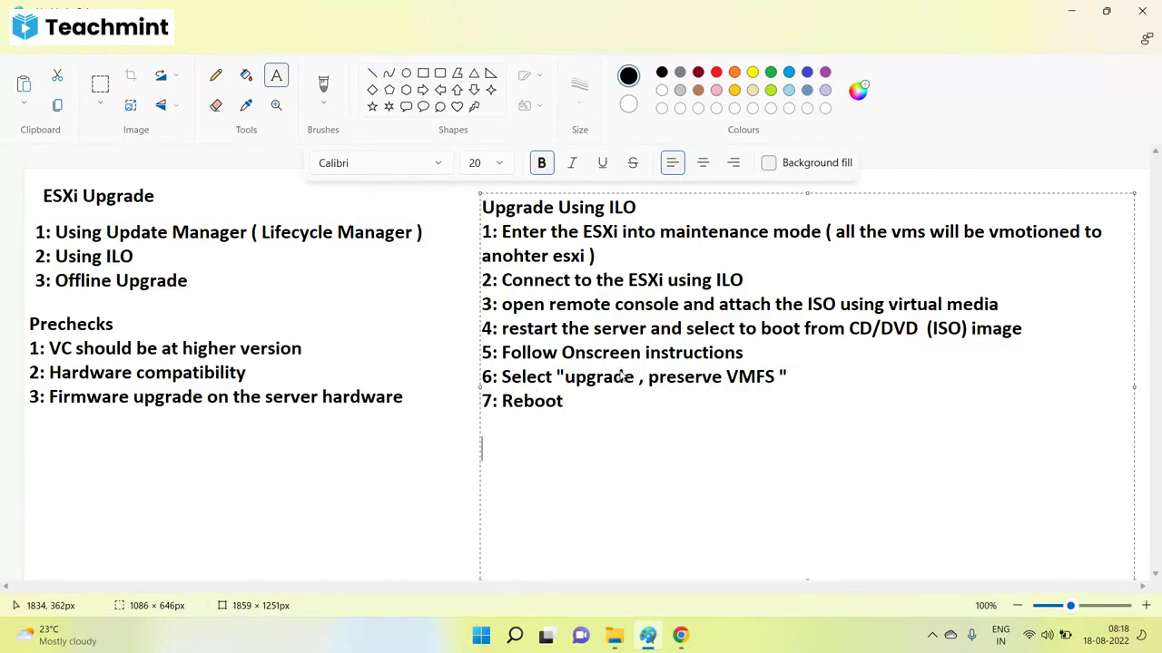
click(312, 511)
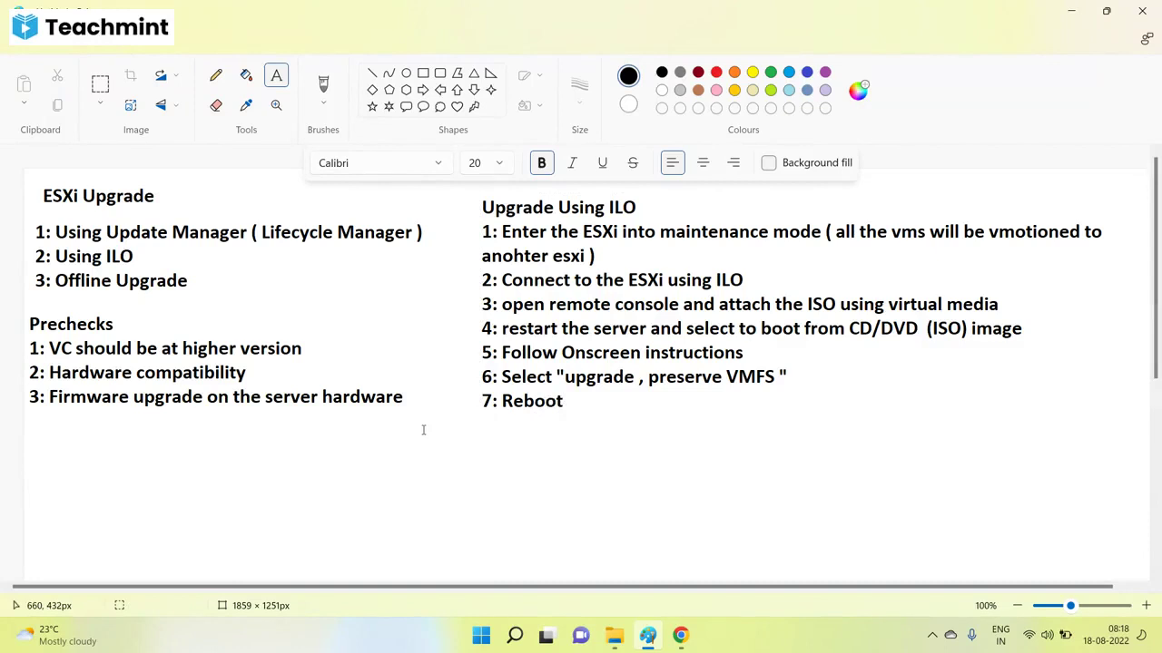
Type the choices Upgrade, Preserve VMFS; Upgrade, overwrite VMFS; Install, overwrite VMFS below step 7.
drag(492, 448, 1091, 587)
text(Upgrad)
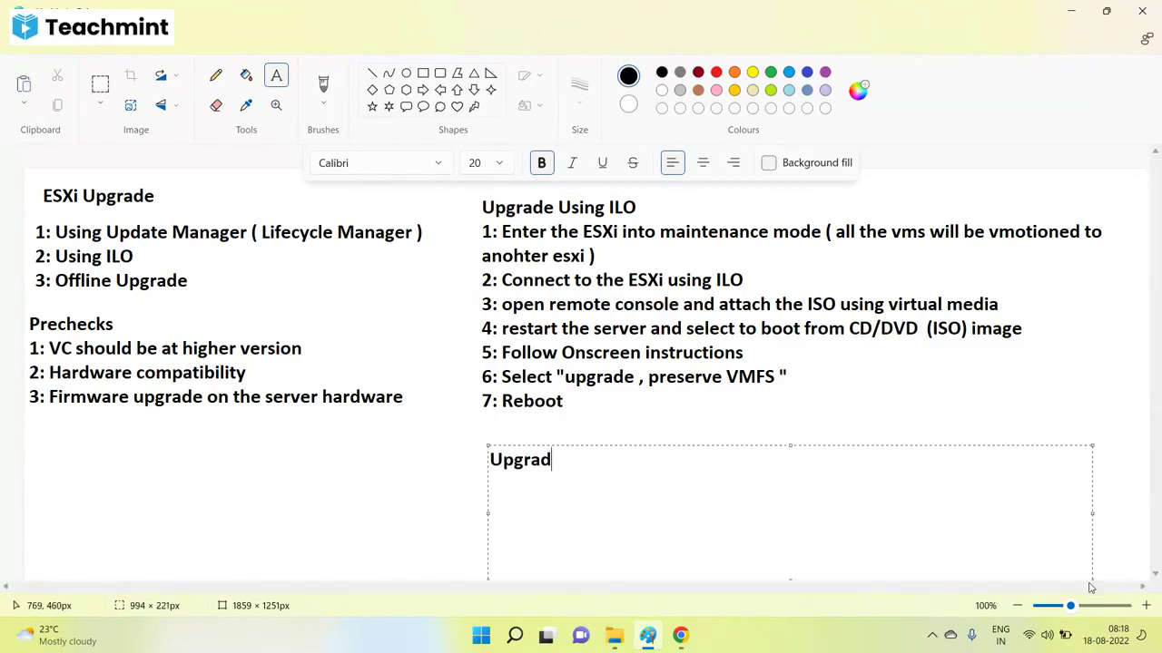
text(e , Preserve VMFS)
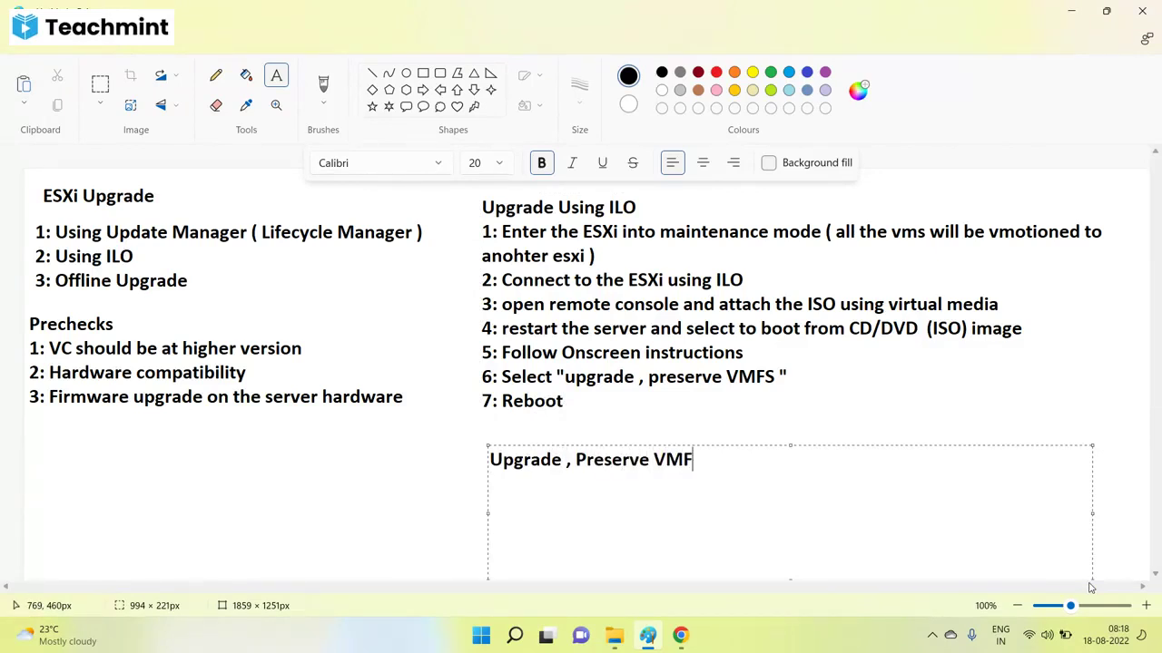
key(Return)
text(grade , OVerw)
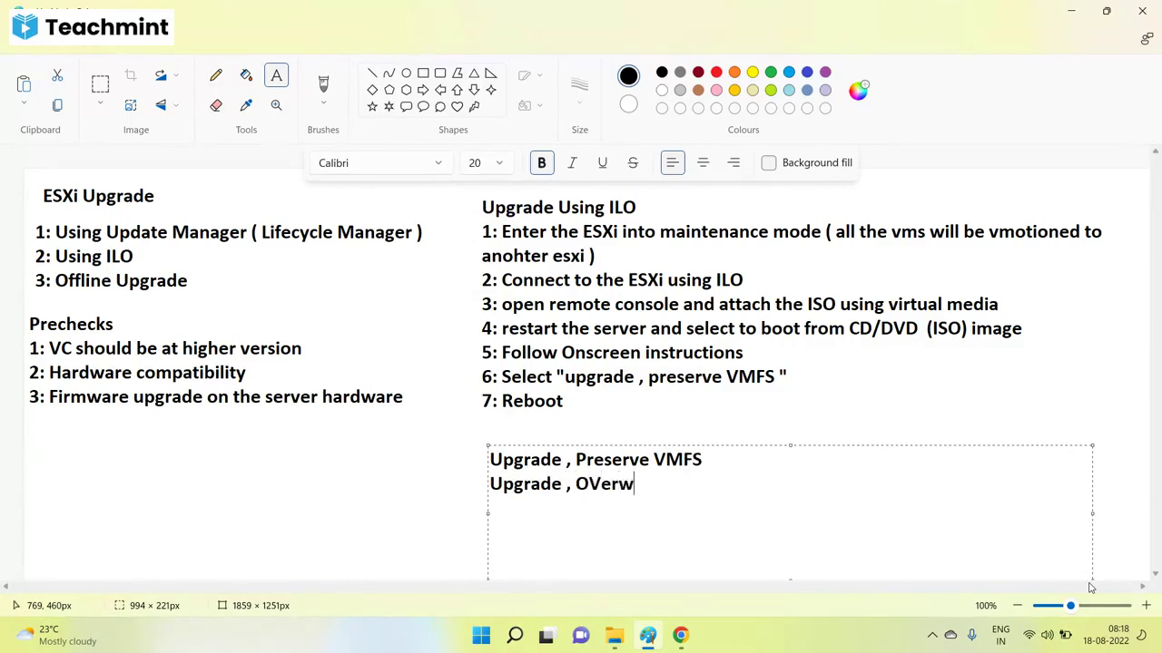
key(BackSpace)
key(BackSpace)
key(BackSpace)
key(BackSpace)
key(BackSpace)
text(overwrite )
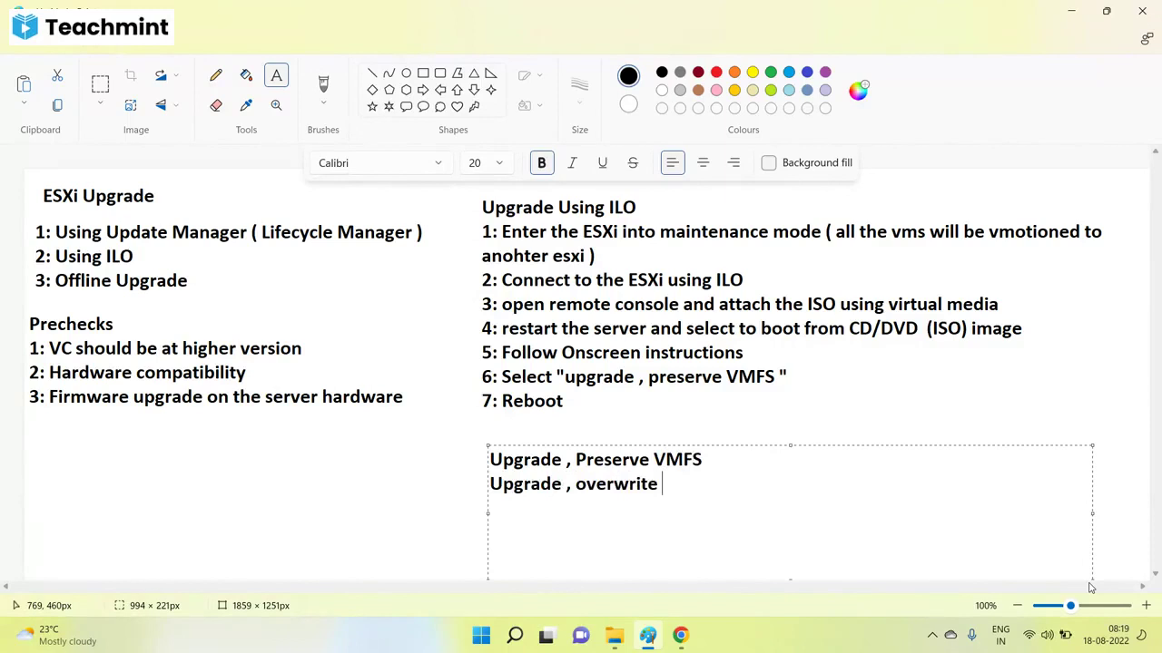
text(VMFS Install , )
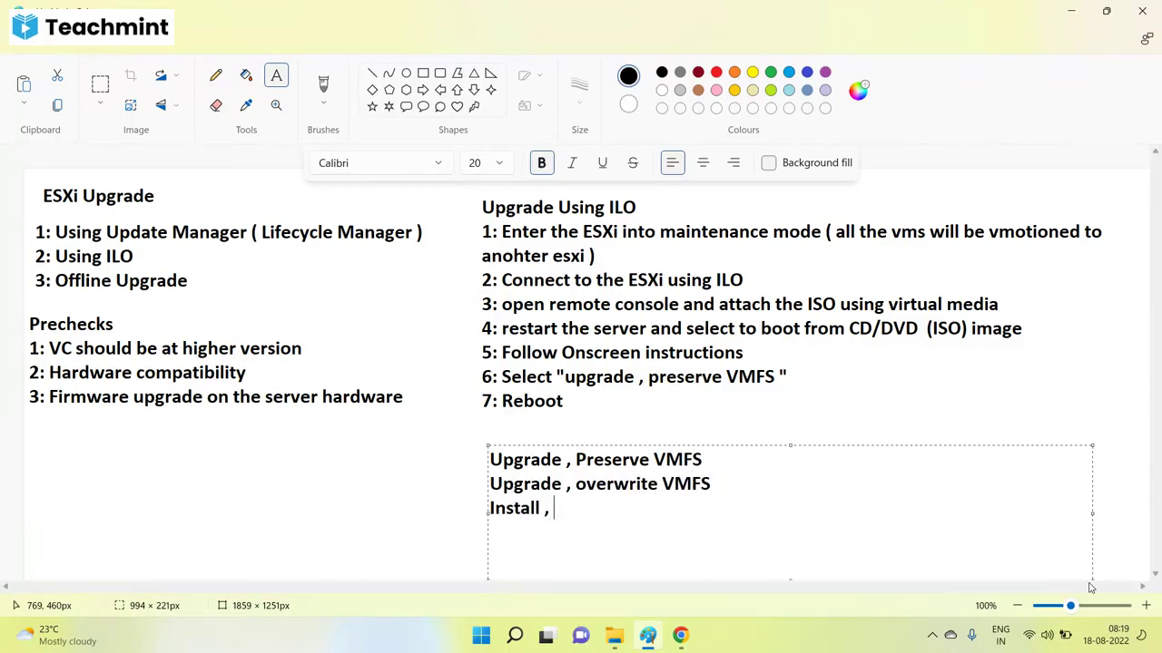
text(overwrit)
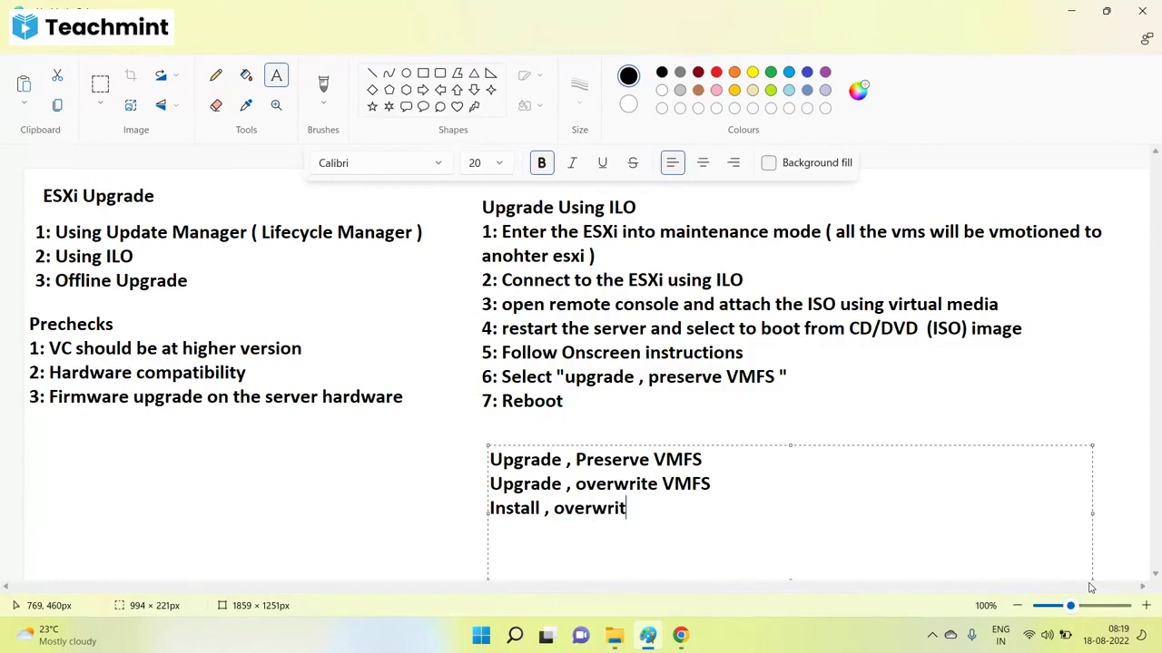
text(e VMFS)
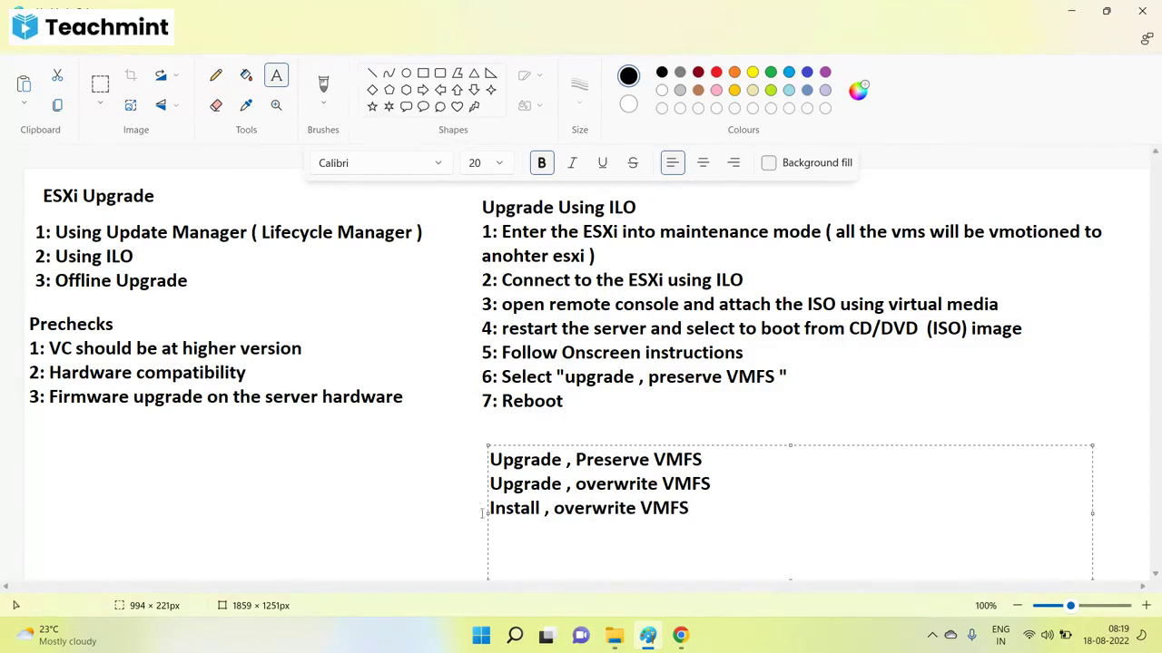
click(384, 481)
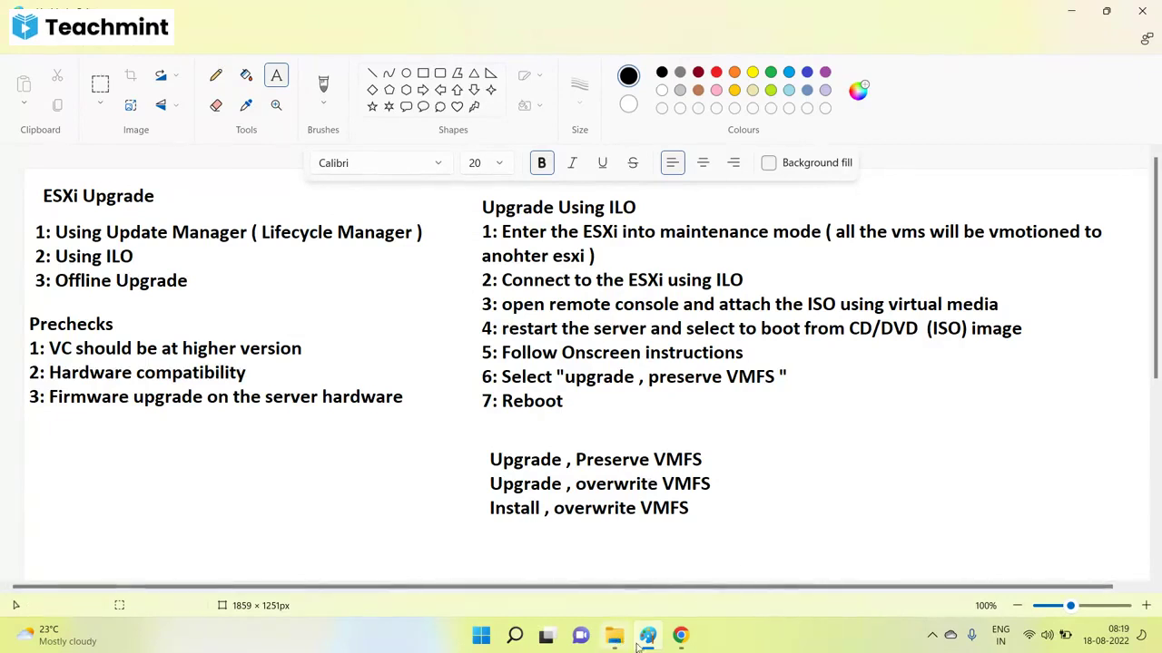
mouse_move(678, 637)
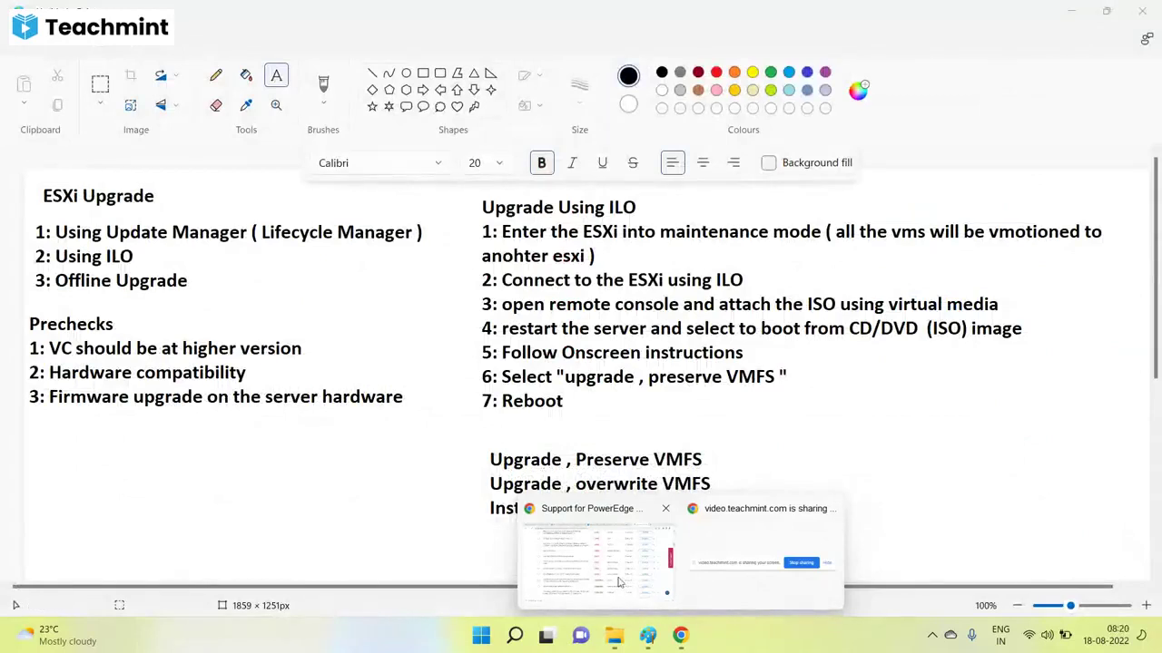
Close Chrome's downloads bar, check the vSphere Client tab, then return to the Paint notes.
click(573, 548)
click(186, 13)
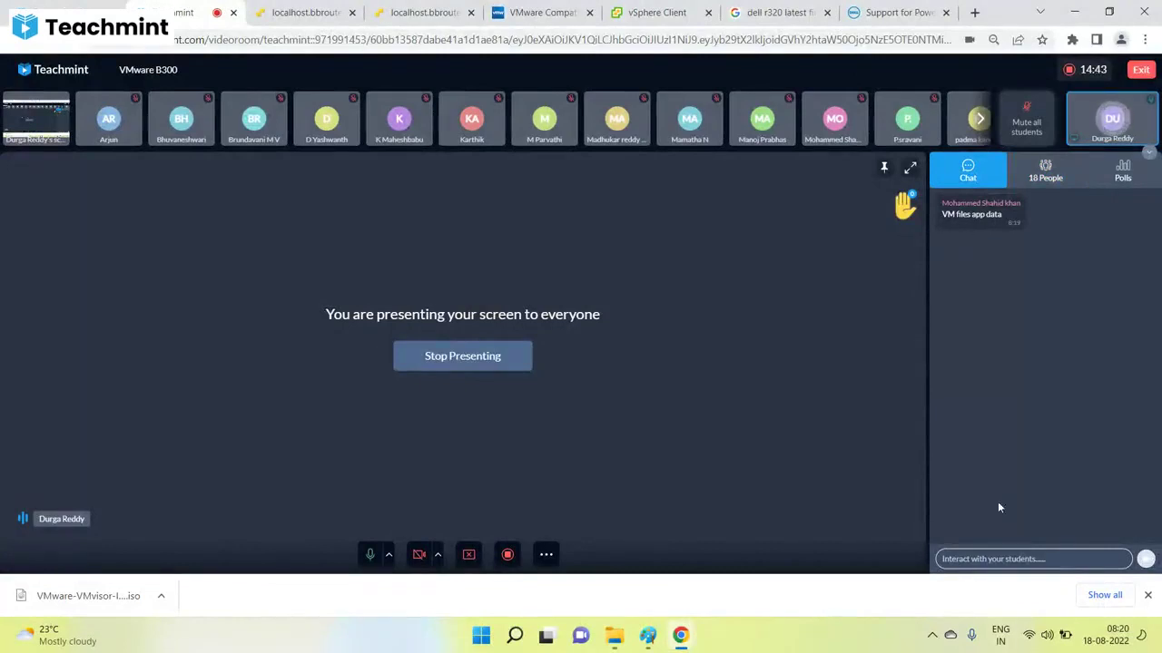
click(1147, 594)
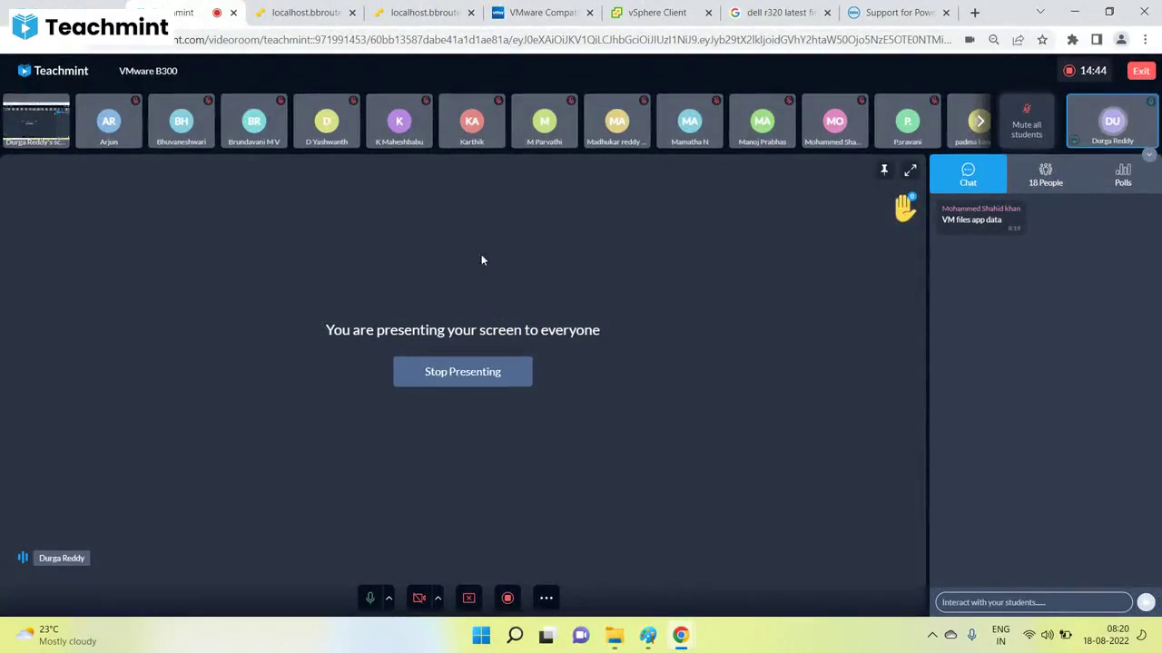
click(613, 8)
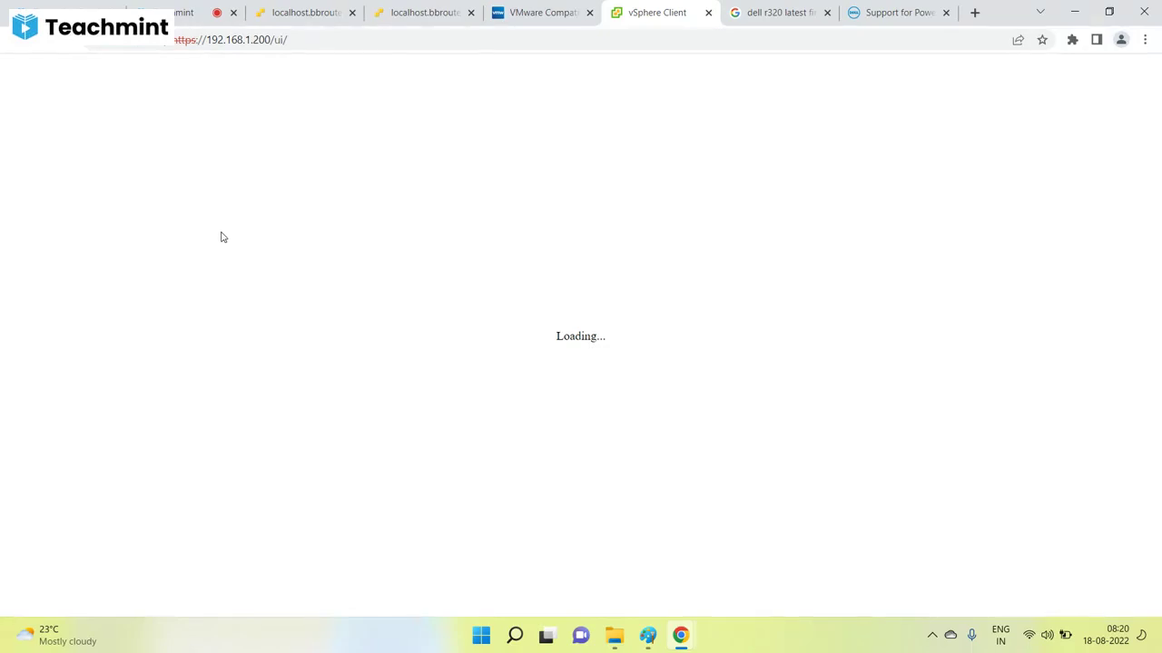
click(647, 636)
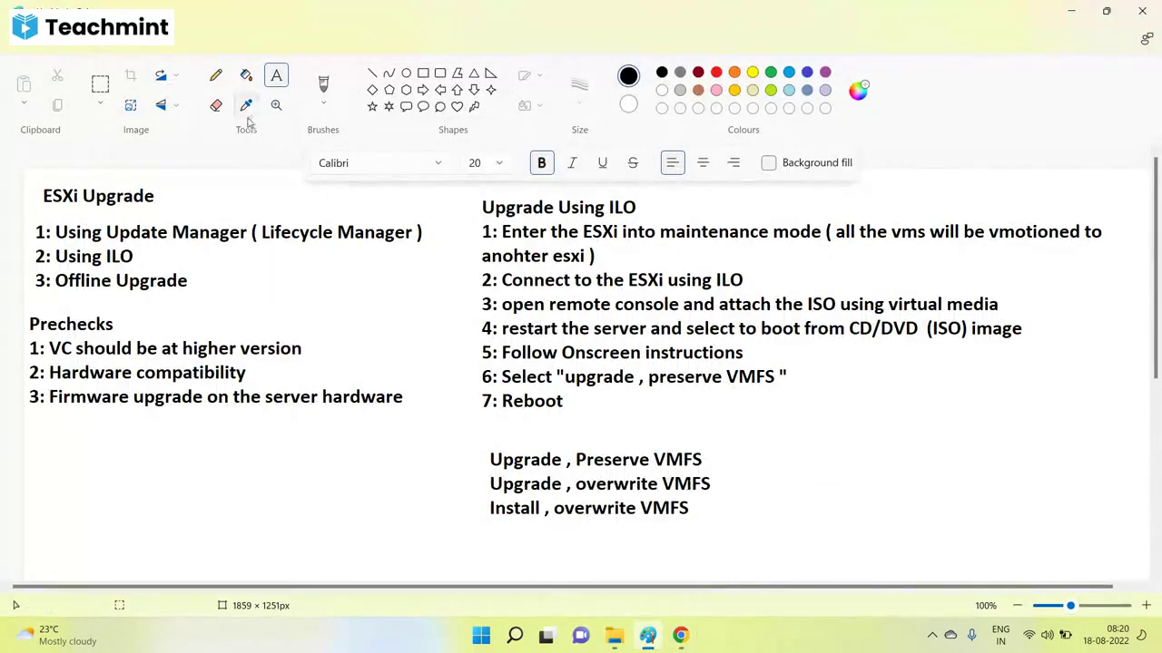
Draw a host box right of the option list and a tall storage box at the right edge.
click(215, 76)
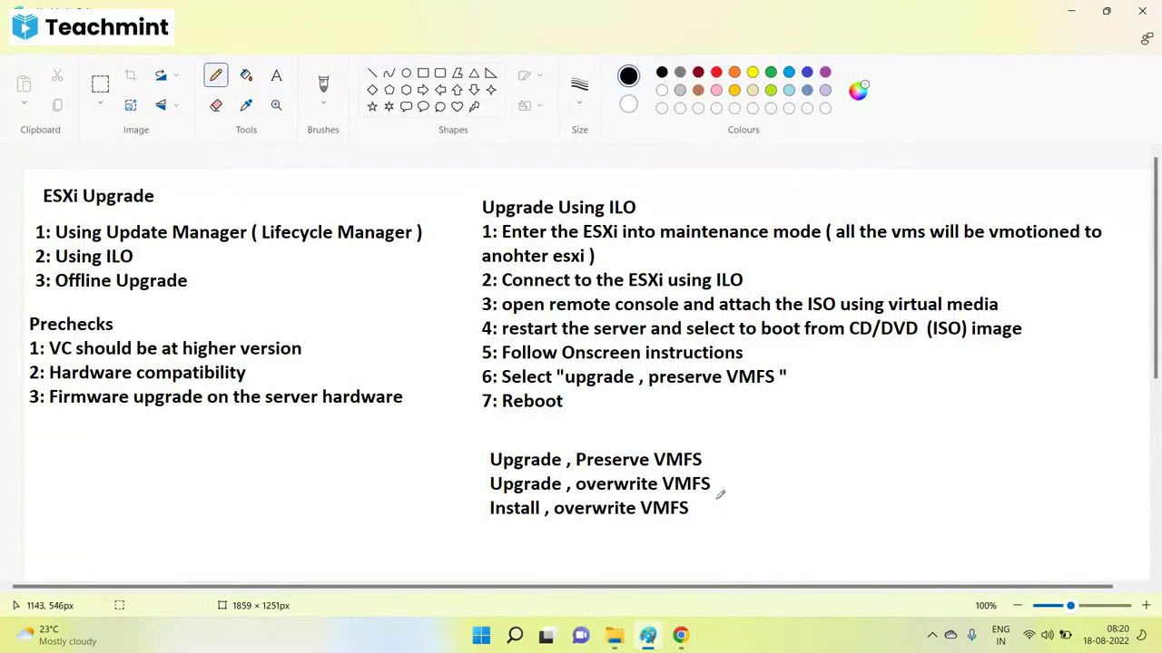
click(423, 73)
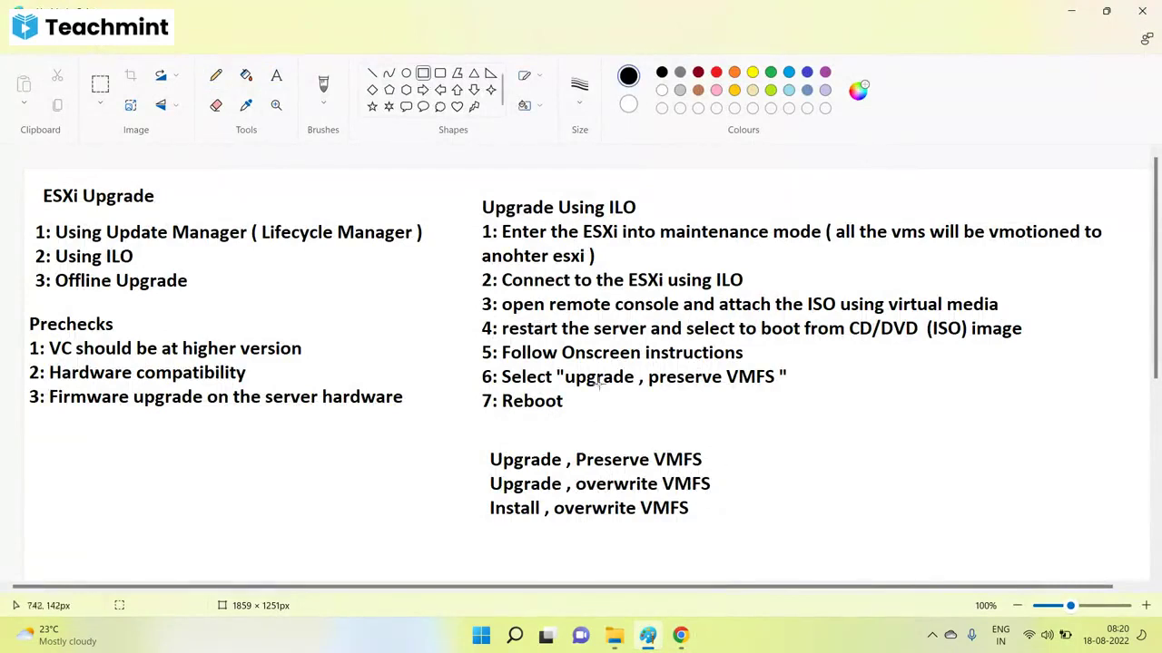
drag(789, 449, 920, 540)
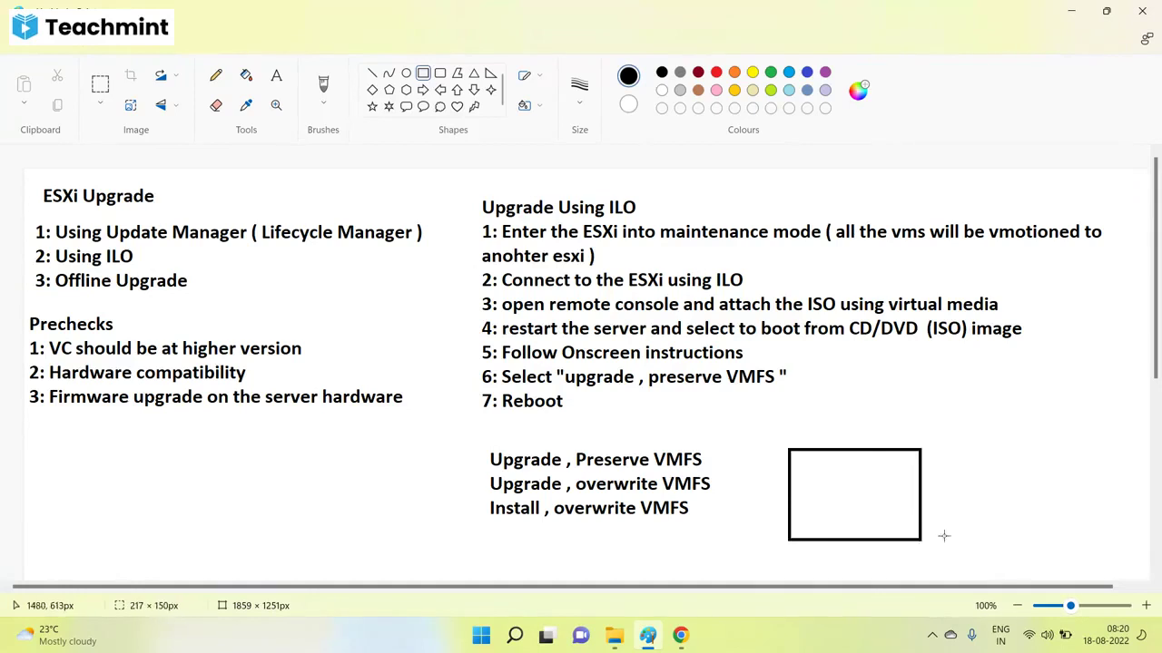
drag(1023, 397, 1133, 556)
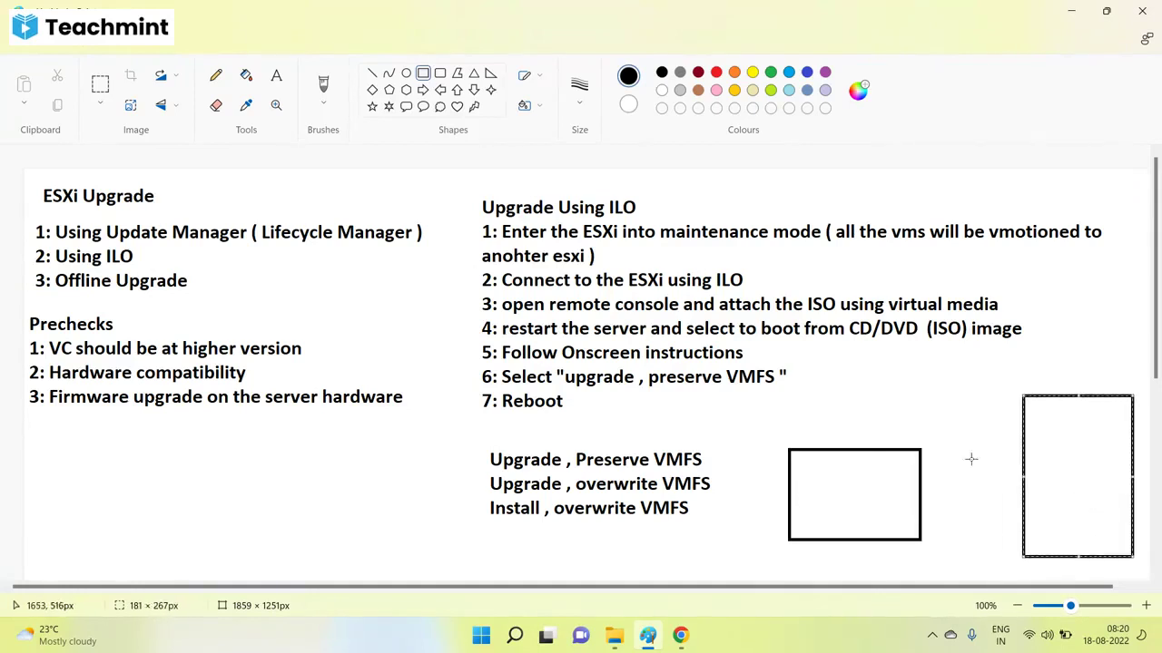
Connect the host box to the storage box and divide the storage into stacked rows.
click(372, 72)
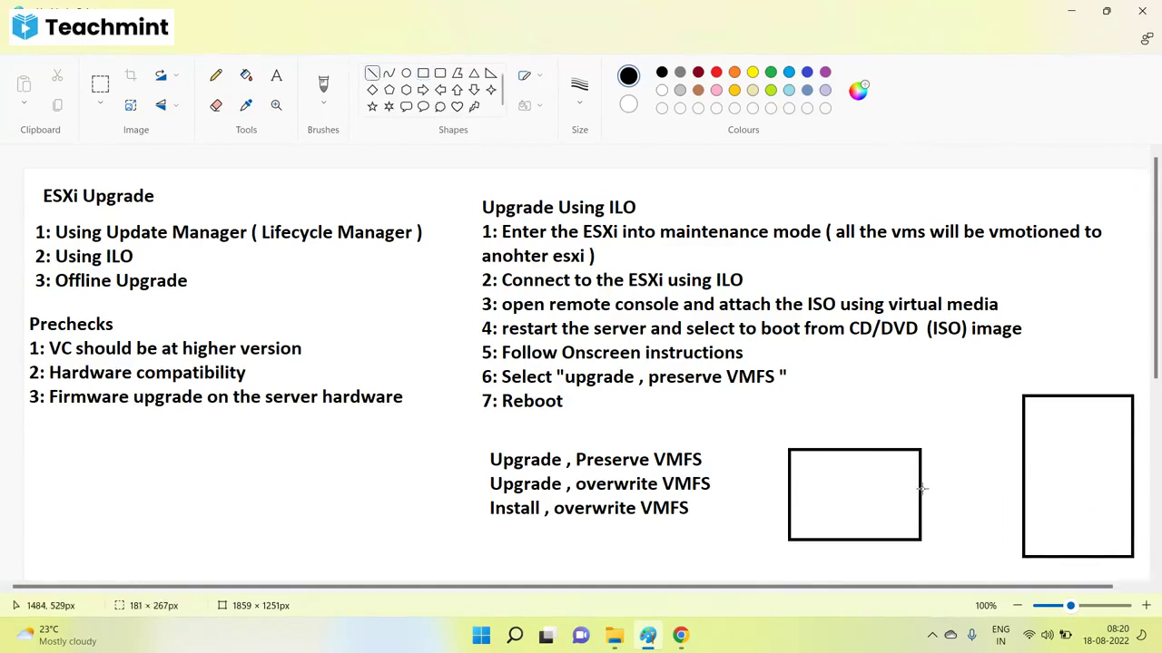
drag(921, 488, 1023, 488)
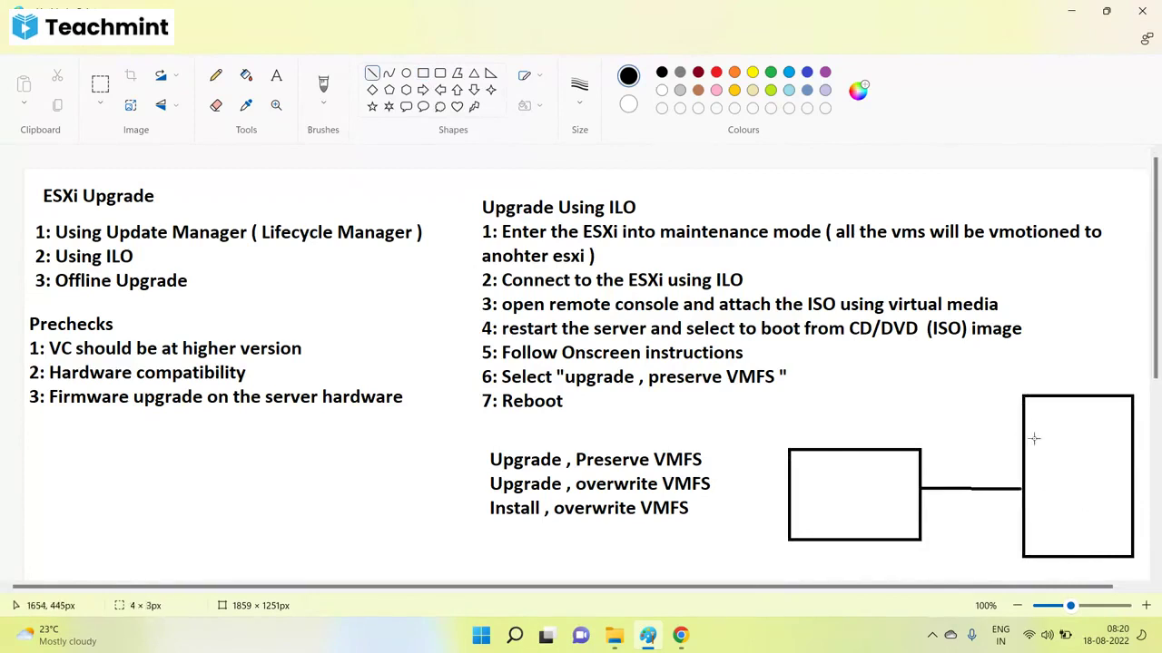
drag(1024, 436, 1134, 437)
drag(1024, 478, 1133, 477)
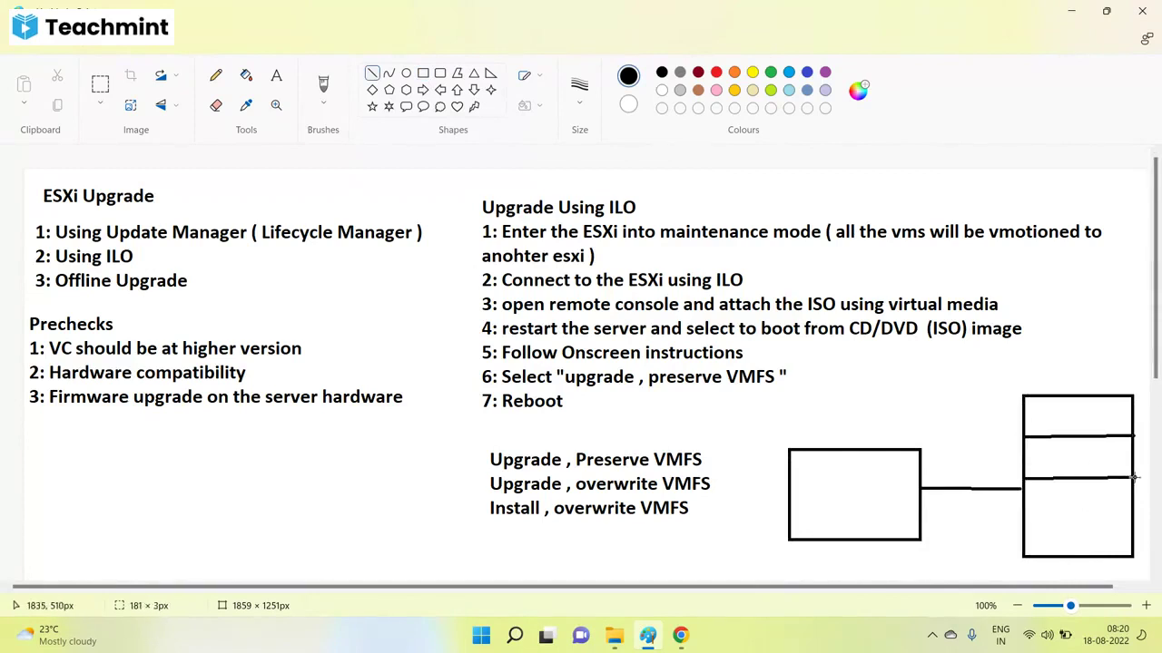
drag(1025, 524, 1134, 524)
scroll(921, 461, down, 3)
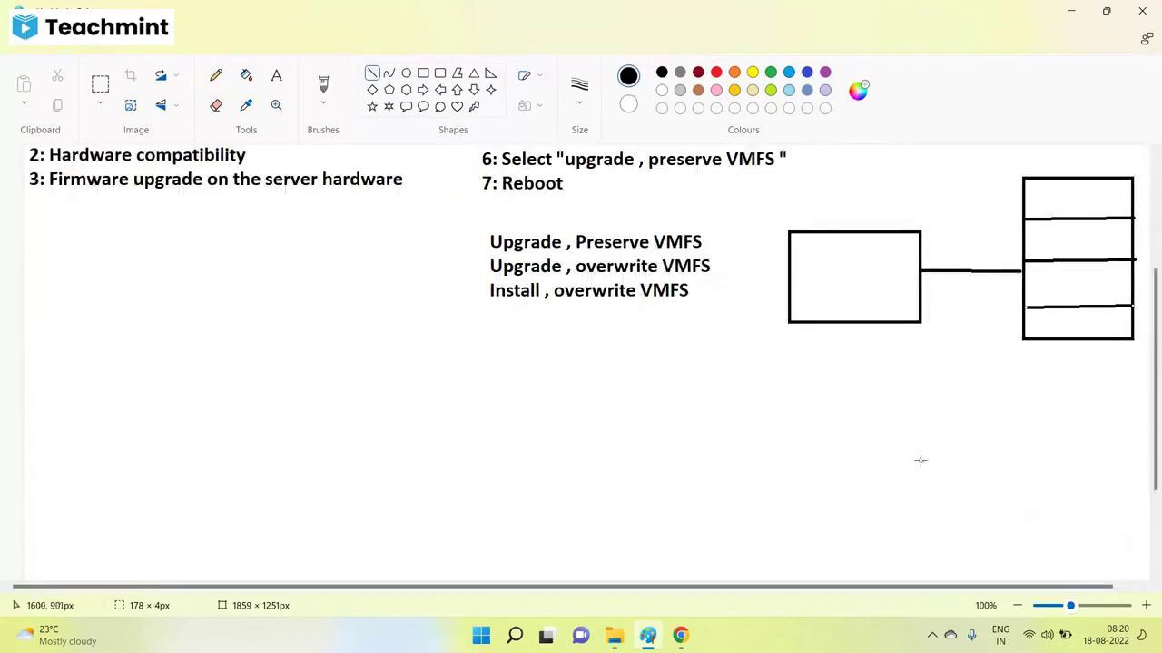
Draw a second host box and connect it to the storage with a line.
click(423, 72)
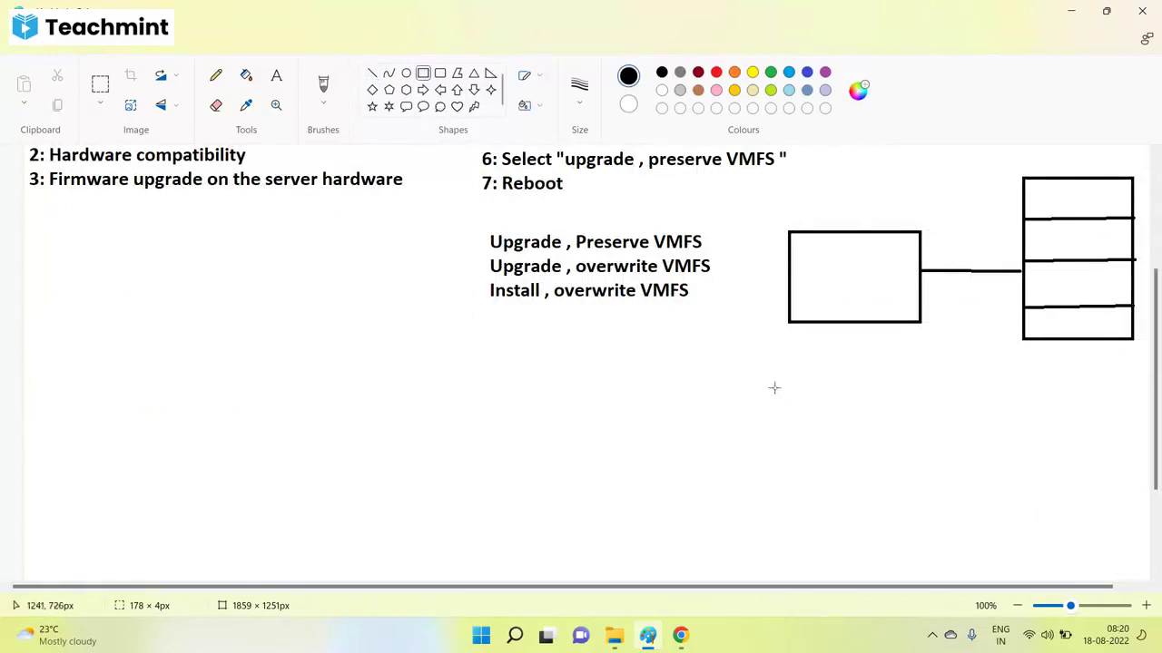
drag(779, 363, 914, 447)
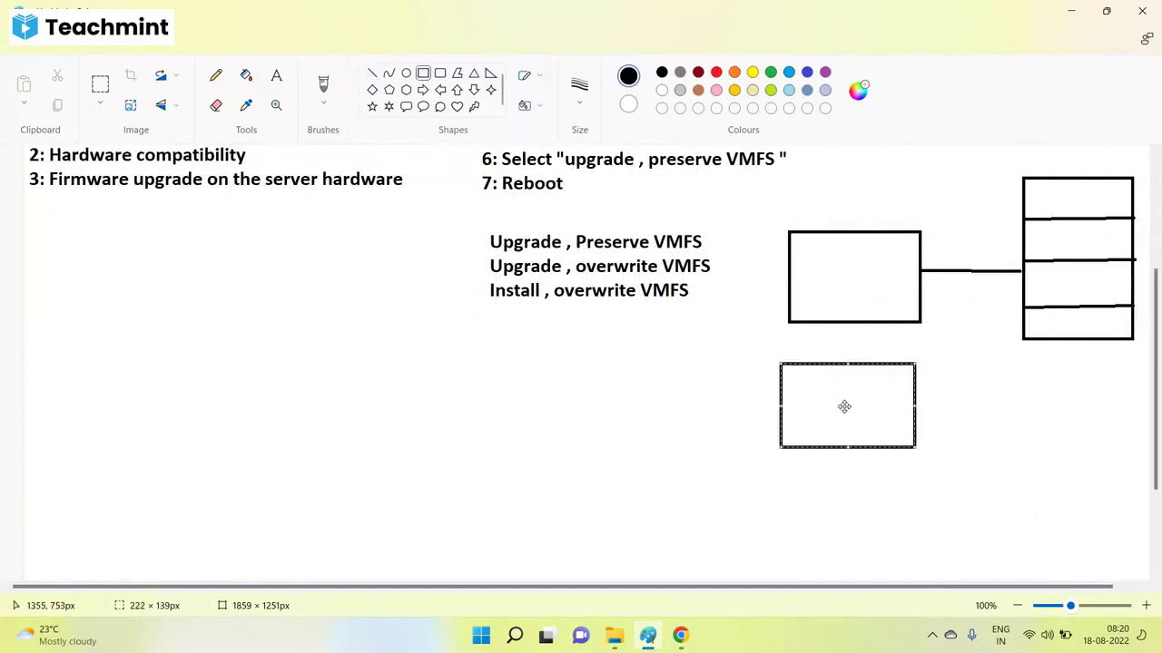
drag(844, 407, 852, 404)
click(943, 400)
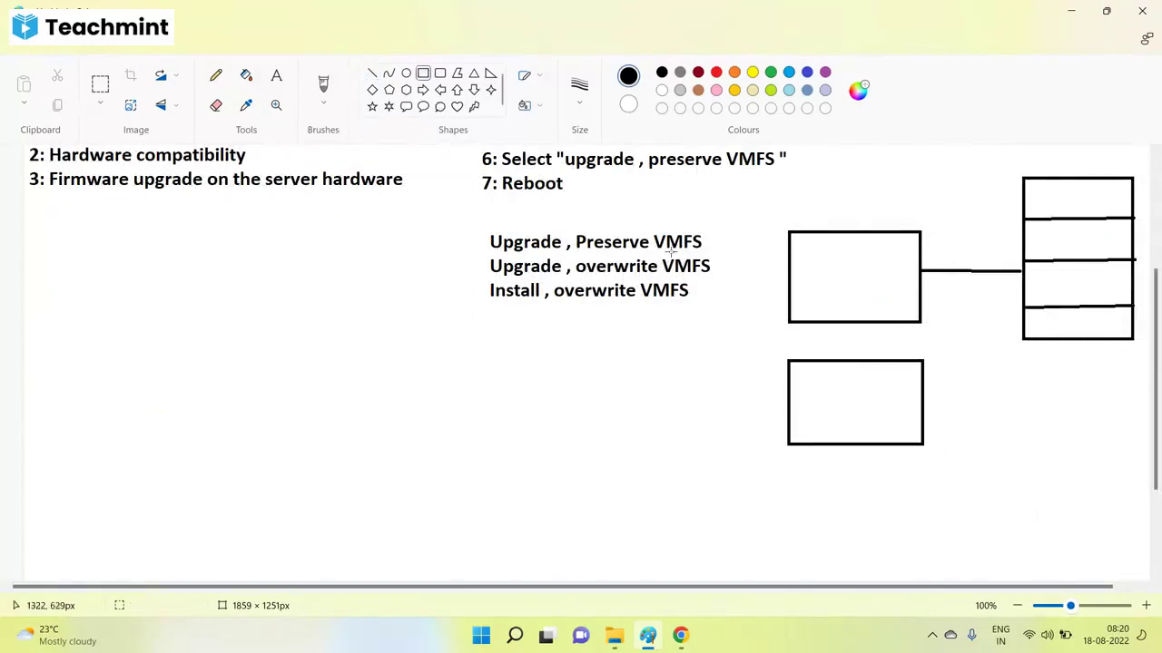
click(372, 73)
drag(921, 414, 1023, 297)
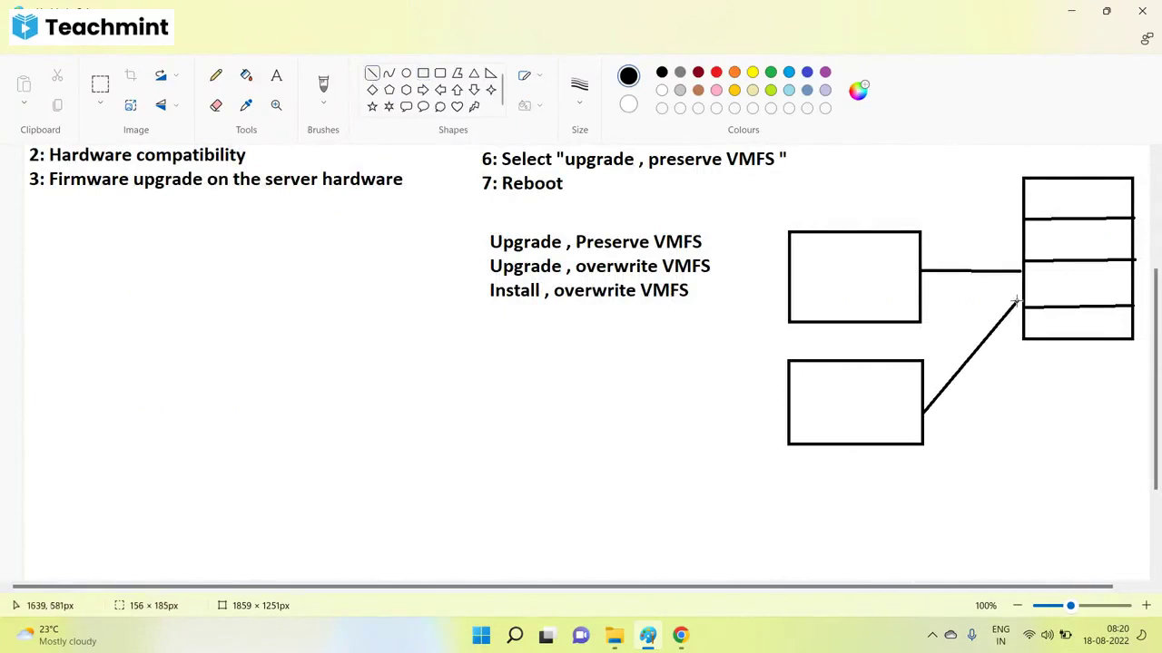
Add callout bubbles for VMs above the upper and lower host boxes.
click(406, 106)
mouse_move(801, 184)
mouse_down()
mouse_move(835, 218)
mouse_move(891, 215)
mouse_up()
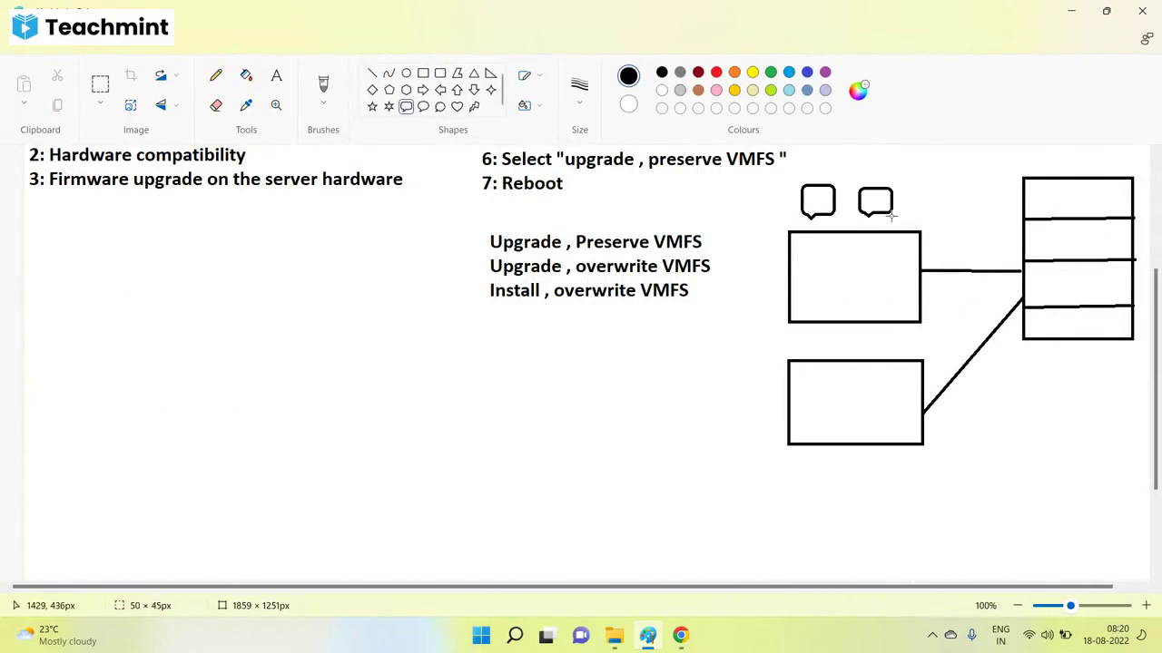
mouse_move(822, 329)
mouse_down()
mouse_move(850, 354)
mouse_move(900, 355)
mouse_up()
click(1022, 487)
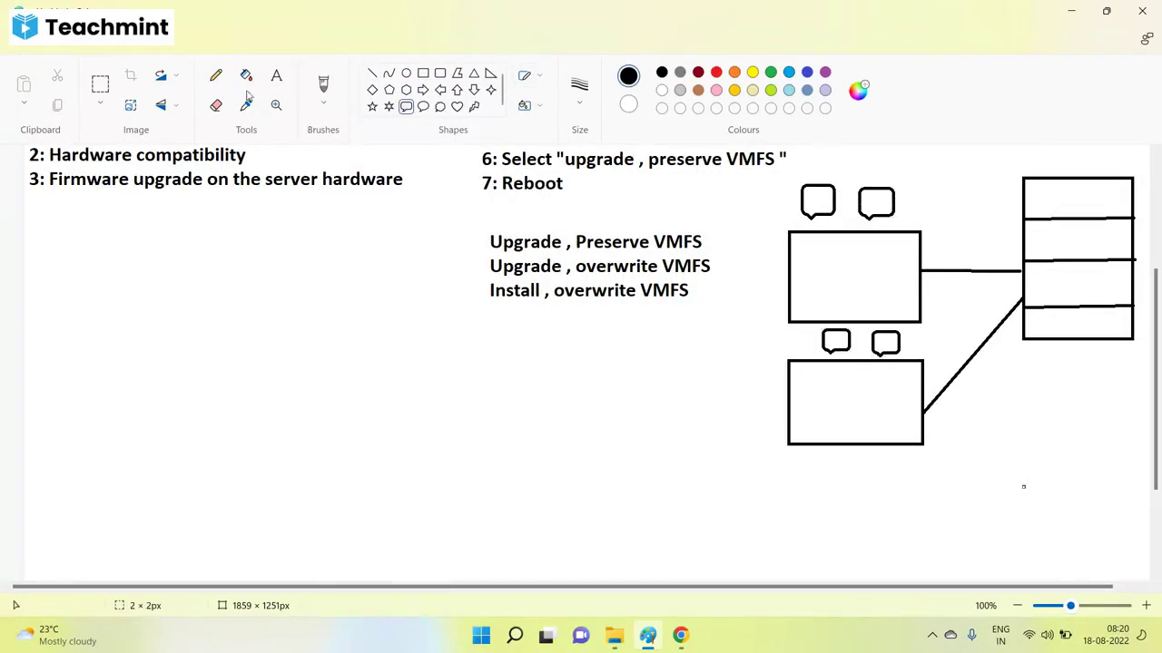
Enclose both host boxes in a dashed outline drawn with Pencil.
click(215, 76)
drag(762, 182, 763, 232)
drag(758, 263, 756, 318)
drag(752, 361, 752, 407)
drag(753, 452, 754, 492)
drag(873, 525, 952, 508)
drag(957, 427, 957, 404)
drag(951, 365, 944, 289)
drag(935, 243, 935, 214)
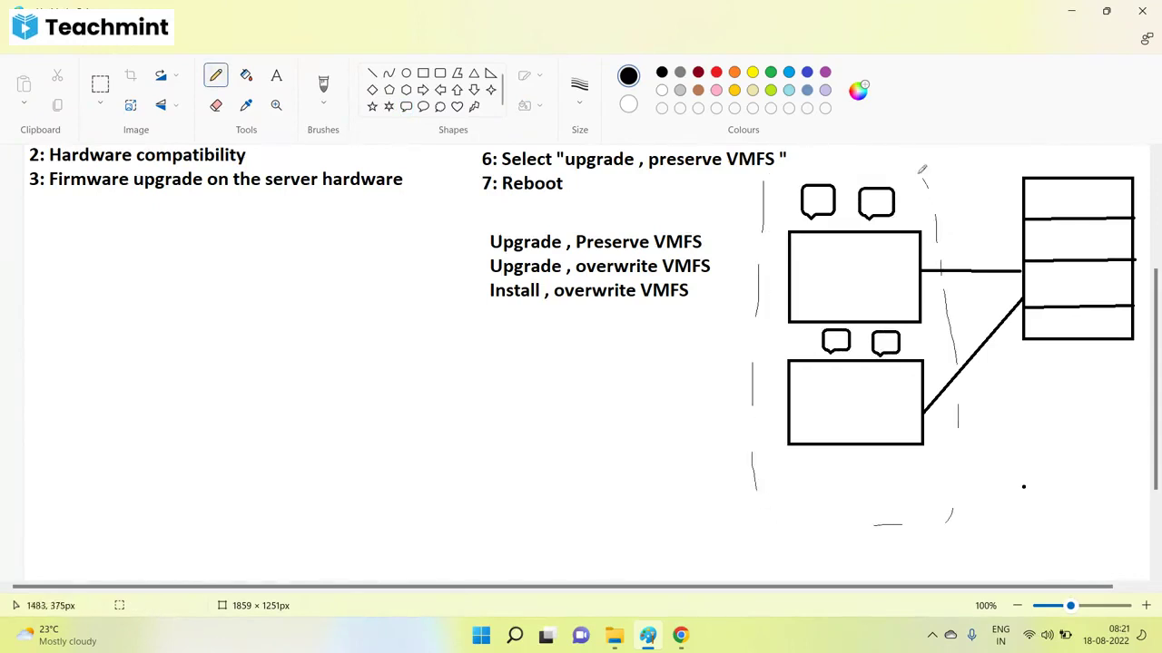
drag(831, 165, 815, 164)
drag(781, 504, 795, 511)
Add VM bubbles in the storage rows and small rounded datastore boxes inside each host.
click(408, 108)
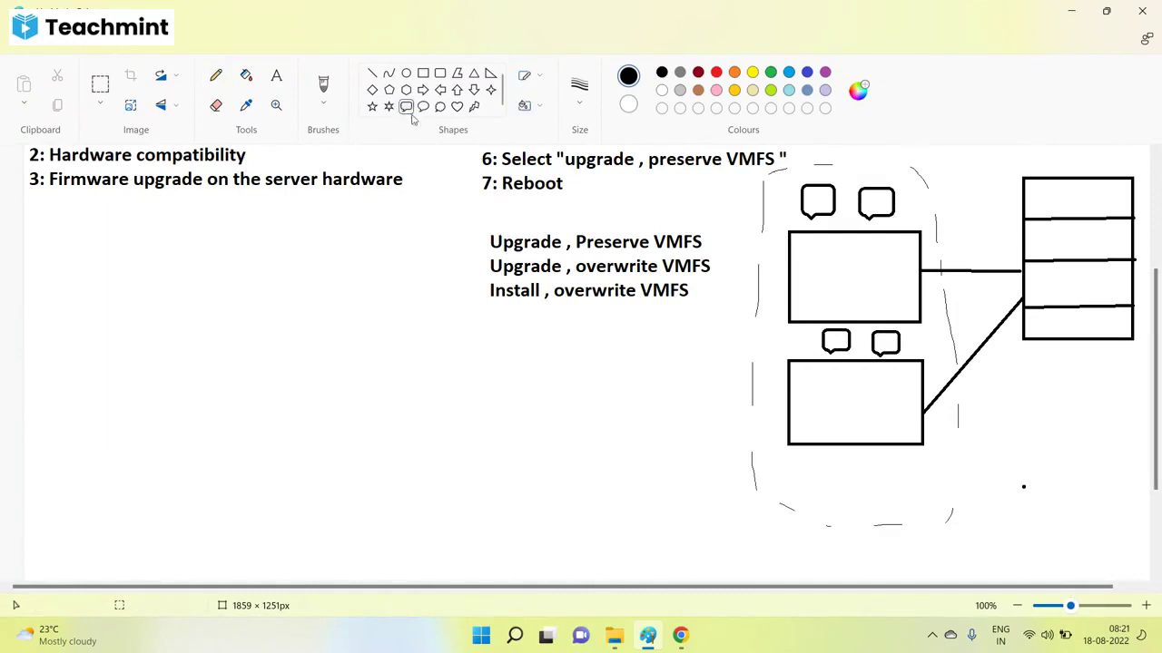
mouse_move(1041, 187)
mouse_down()
mouse_move(1069, 216)
mouse_move(1088, 192)
mouse_move(1107, 218)
mouse_move(1068, 297)
mouse_up()
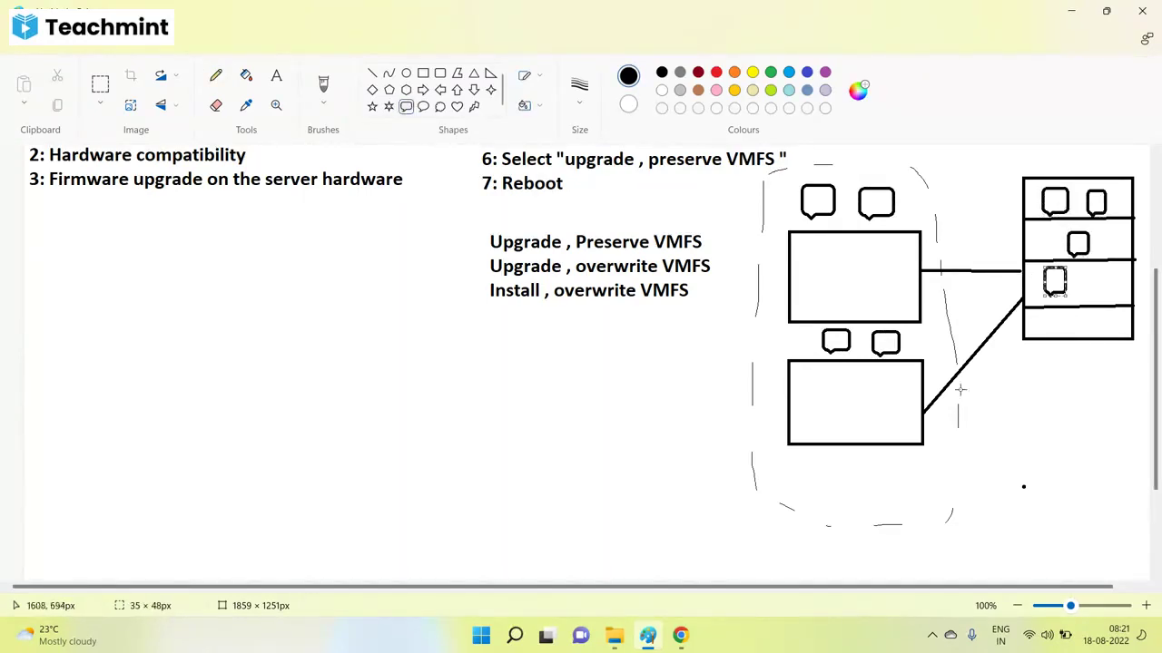
click(439, 73)
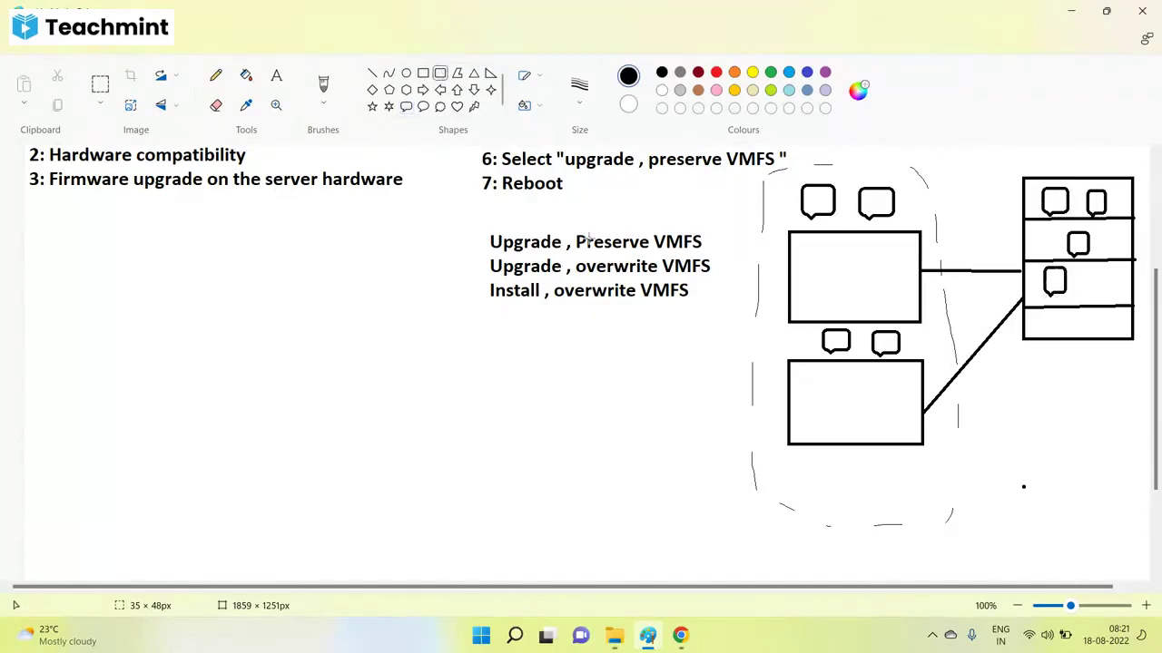
drag(855, 281, 921, 323)
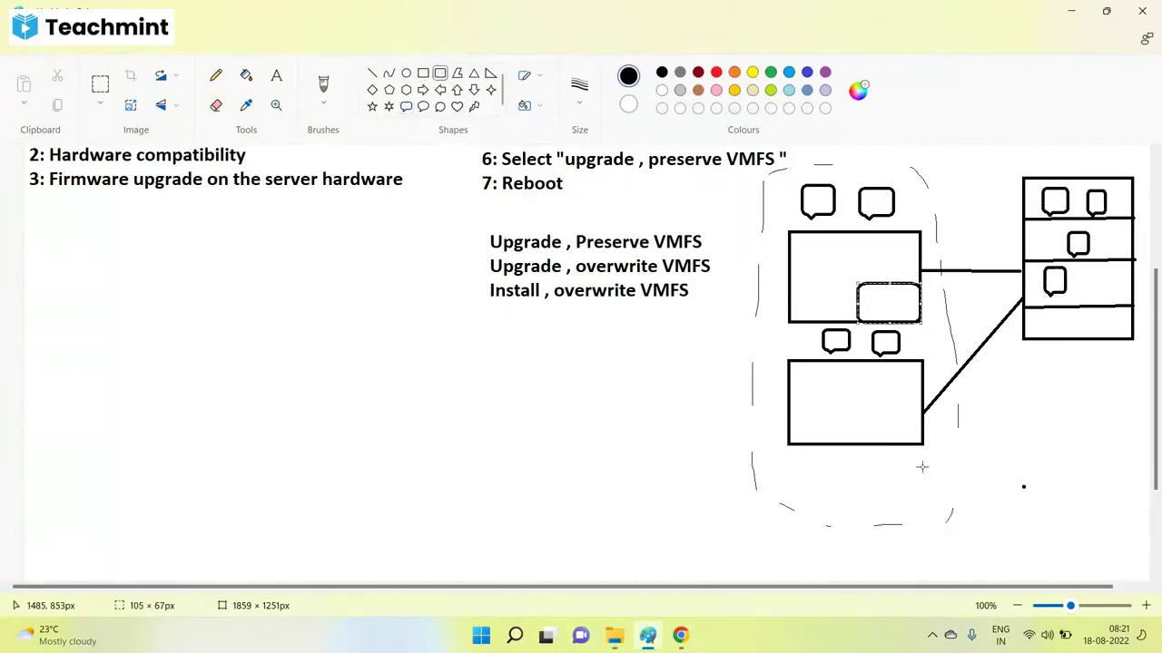
drag(872, 410, 926, 444)
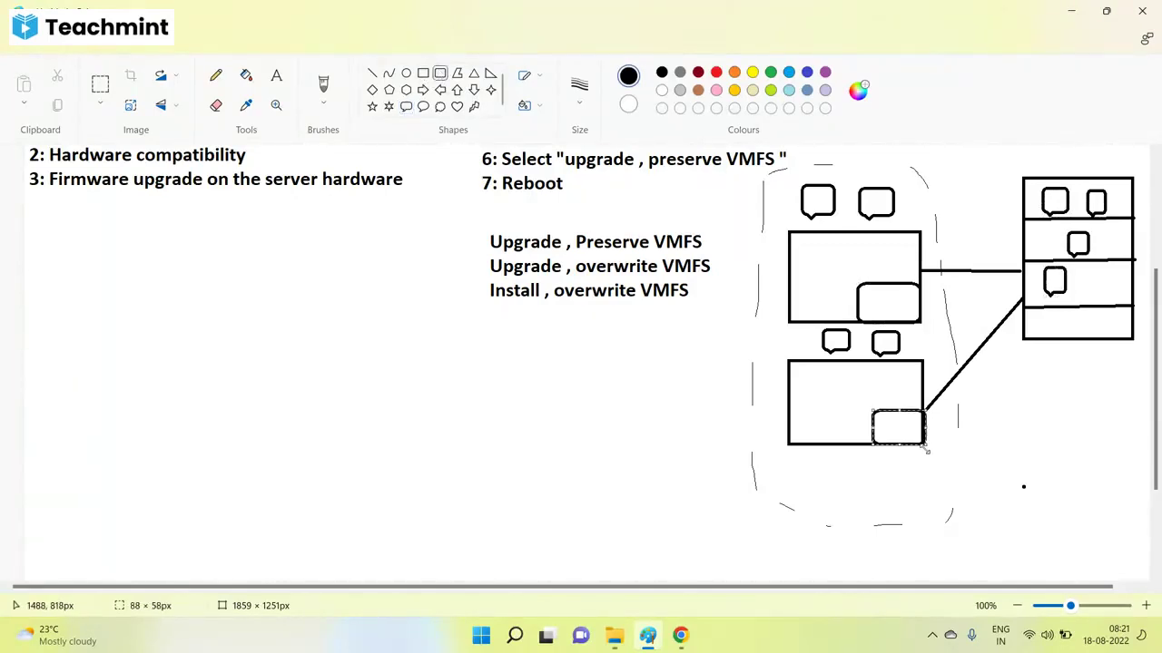
click(215, 74)
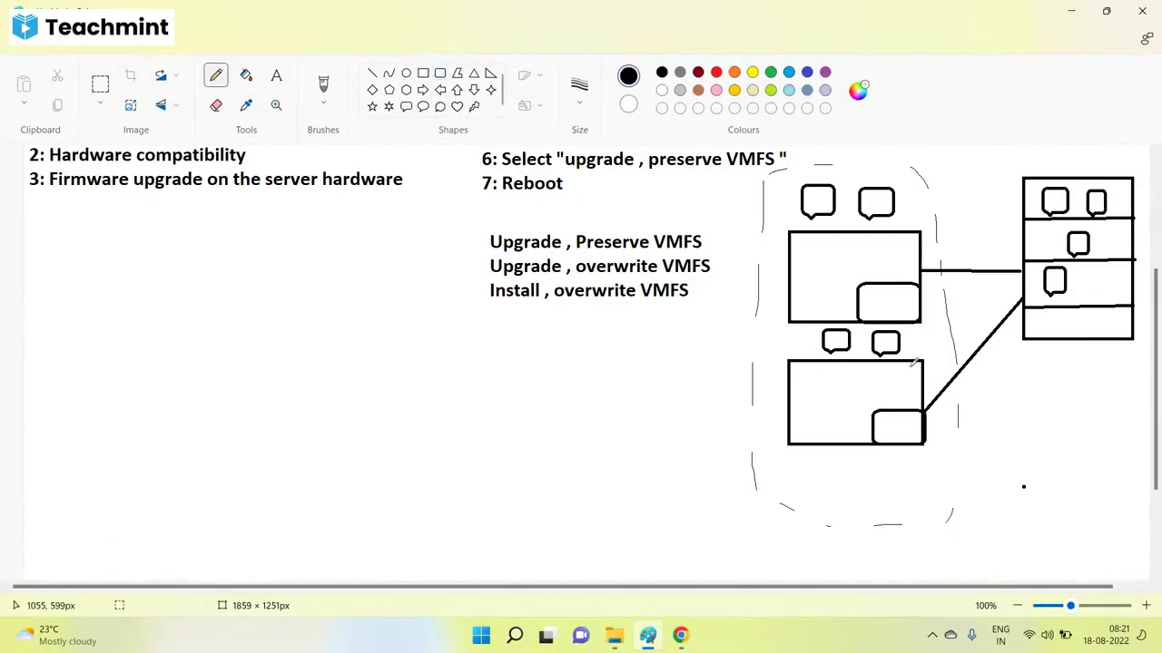
drag(866, 296, 909, 288)
Undo the scribble and label both datastore boxes and the storage stack 'vmfs'.
key(ctrl+z)
click(864, 293)
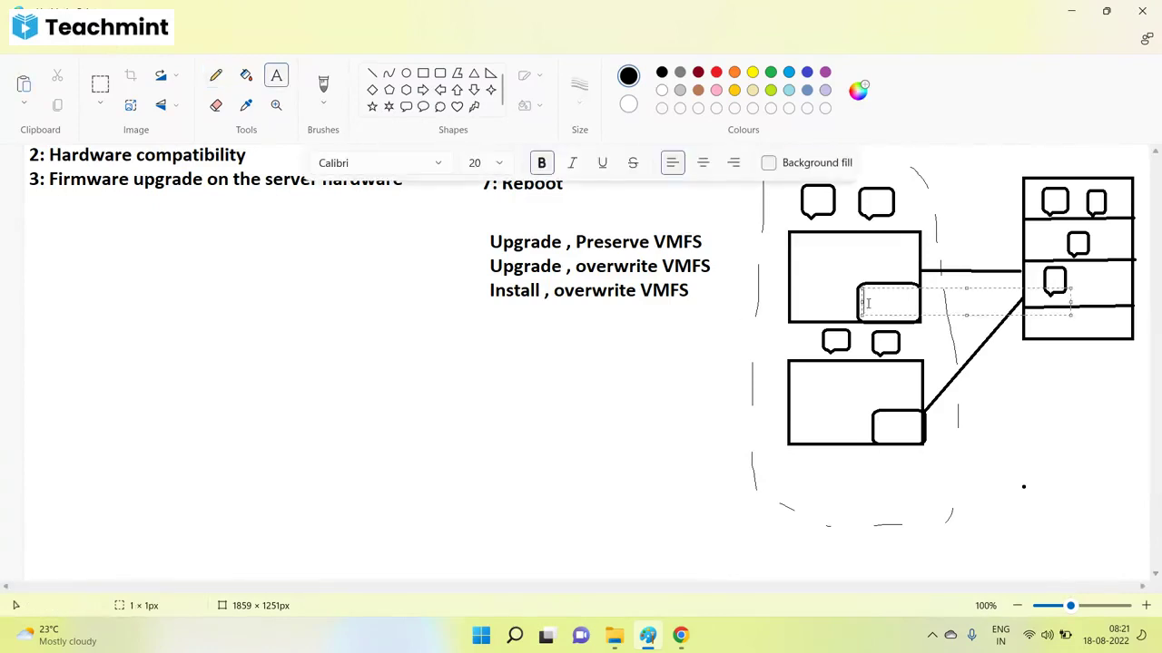
text(vmfs)
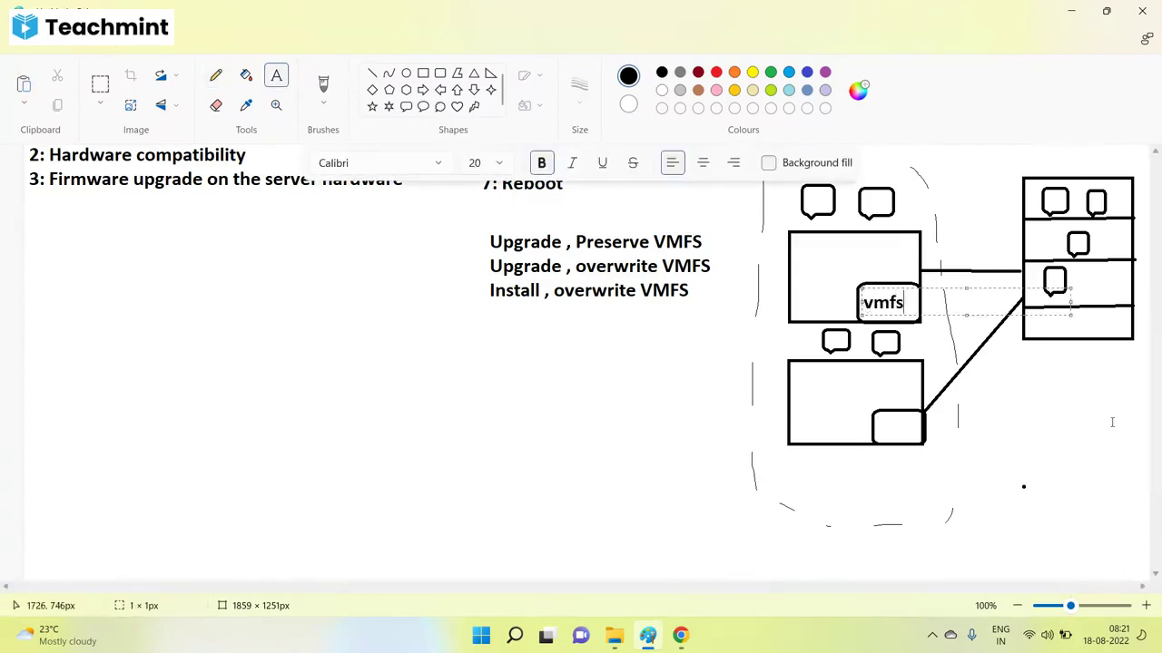
click(1083, 163)
text(vmfs)
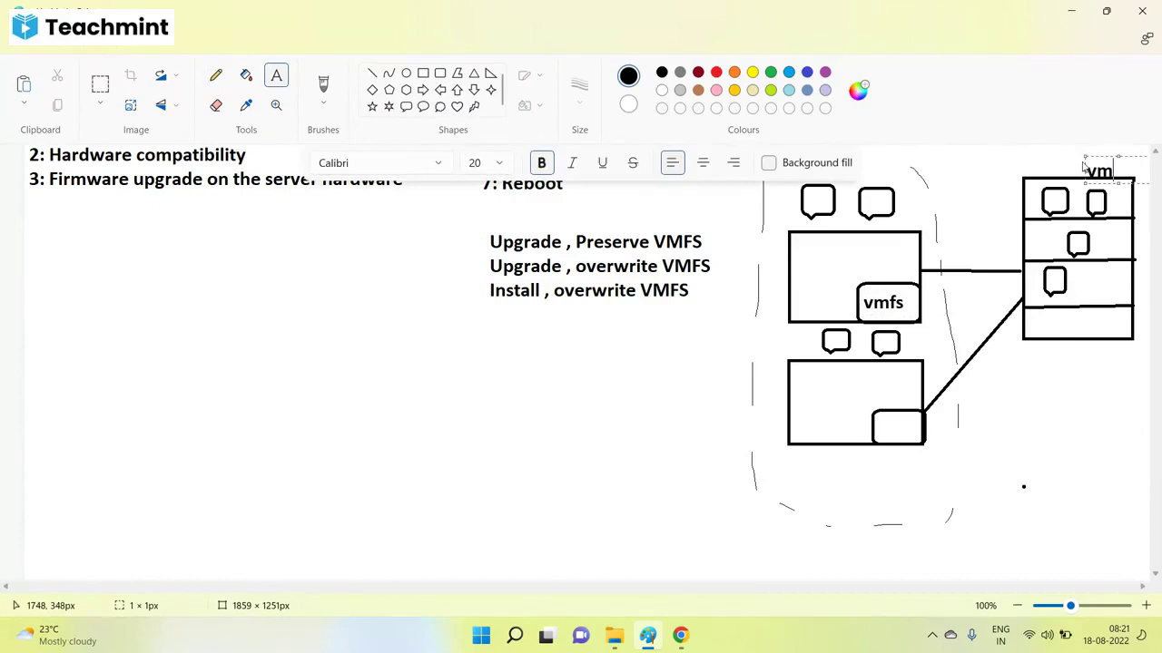
click(880, 419)
text(vmfs)
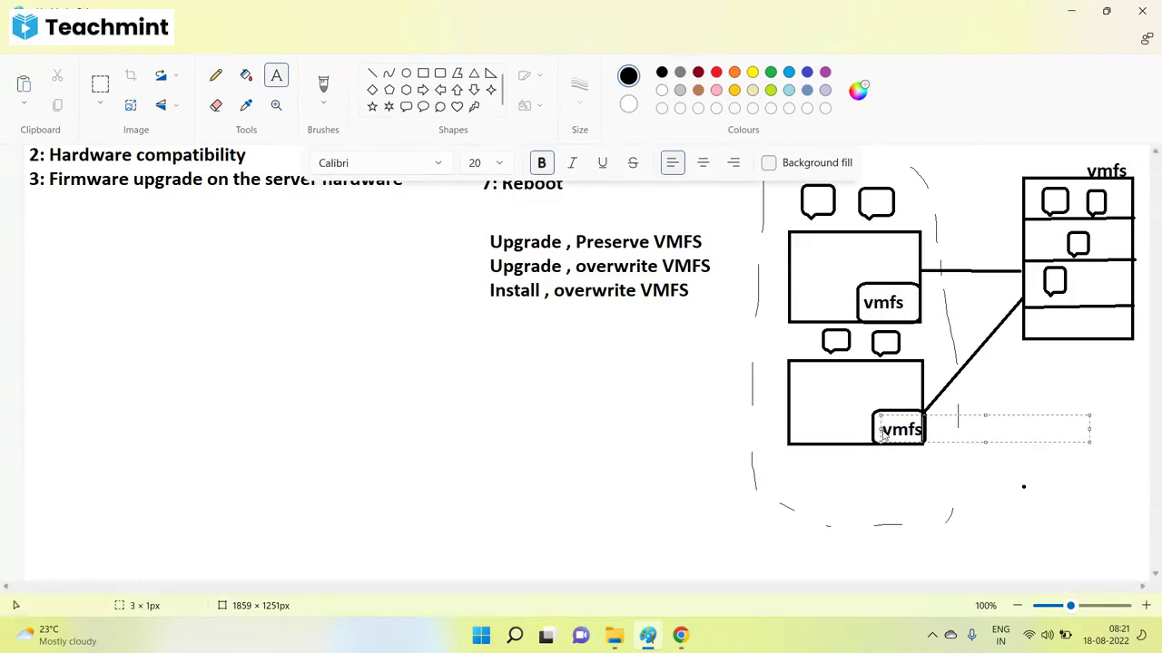
click(876, 324)
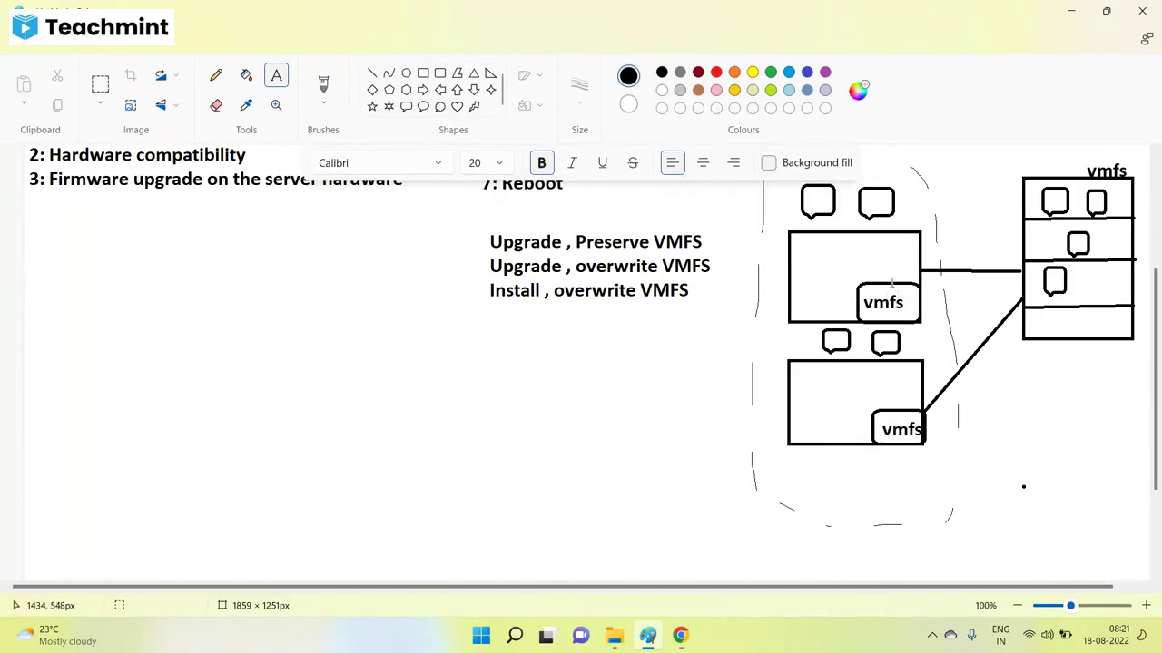
Label the upper and lower host boxes 'ESXi'.
click(804, 265)
text(ESXi)
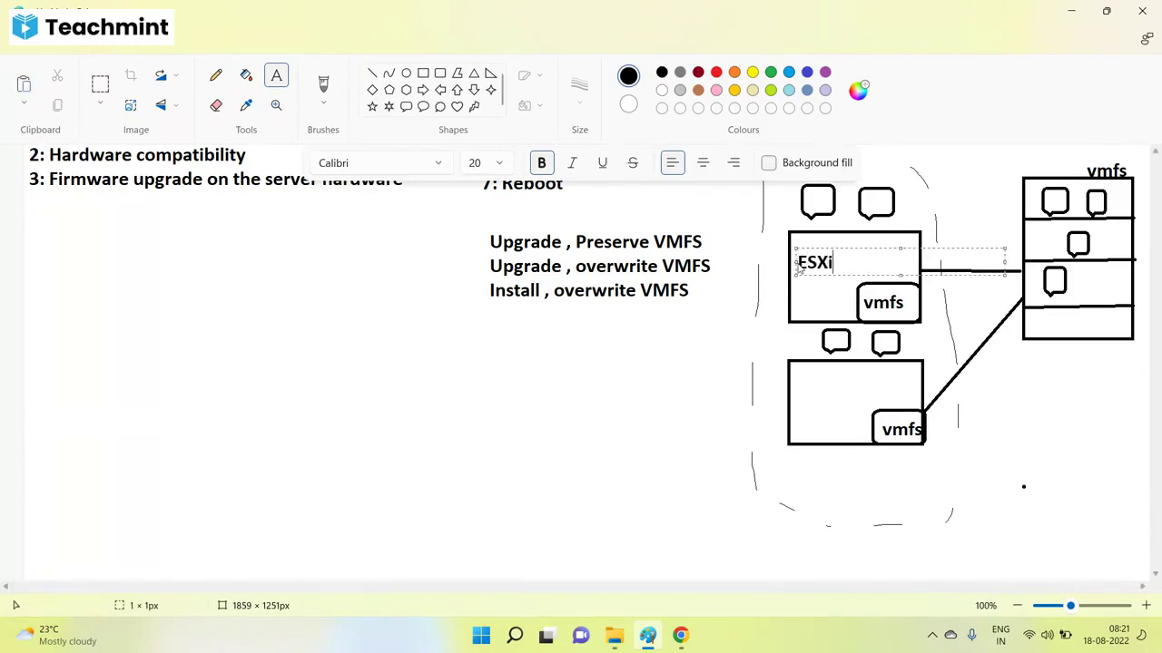
click(838, 395)
click(795, 395)
text(ESXi)
click(565, 384)
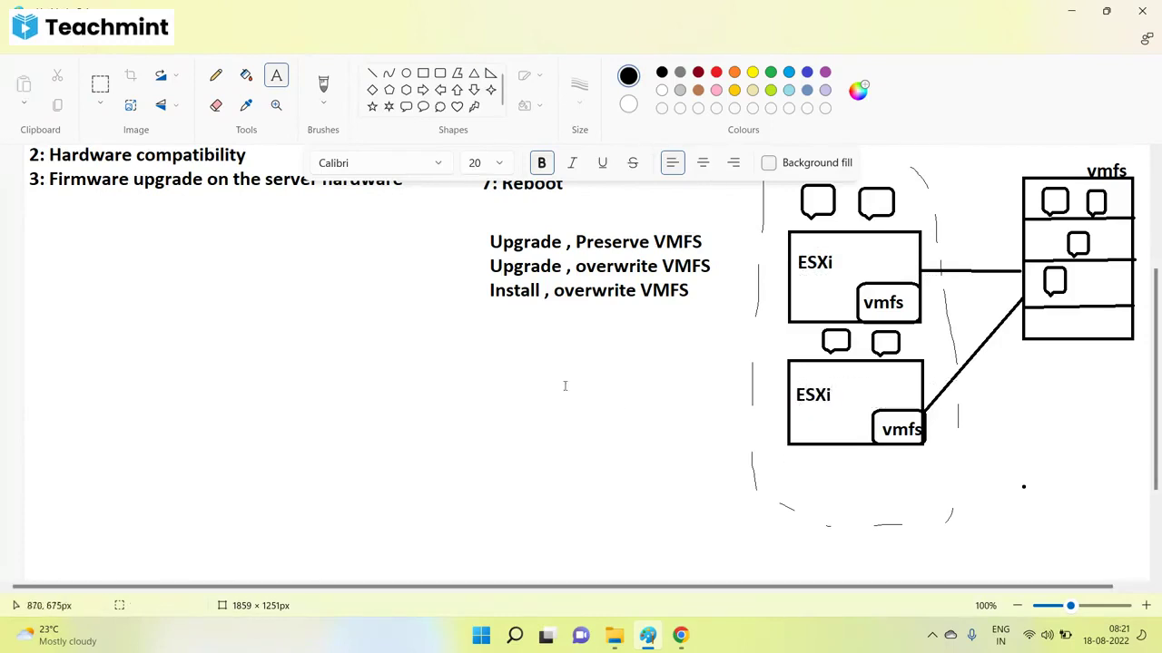
click(214, 78)
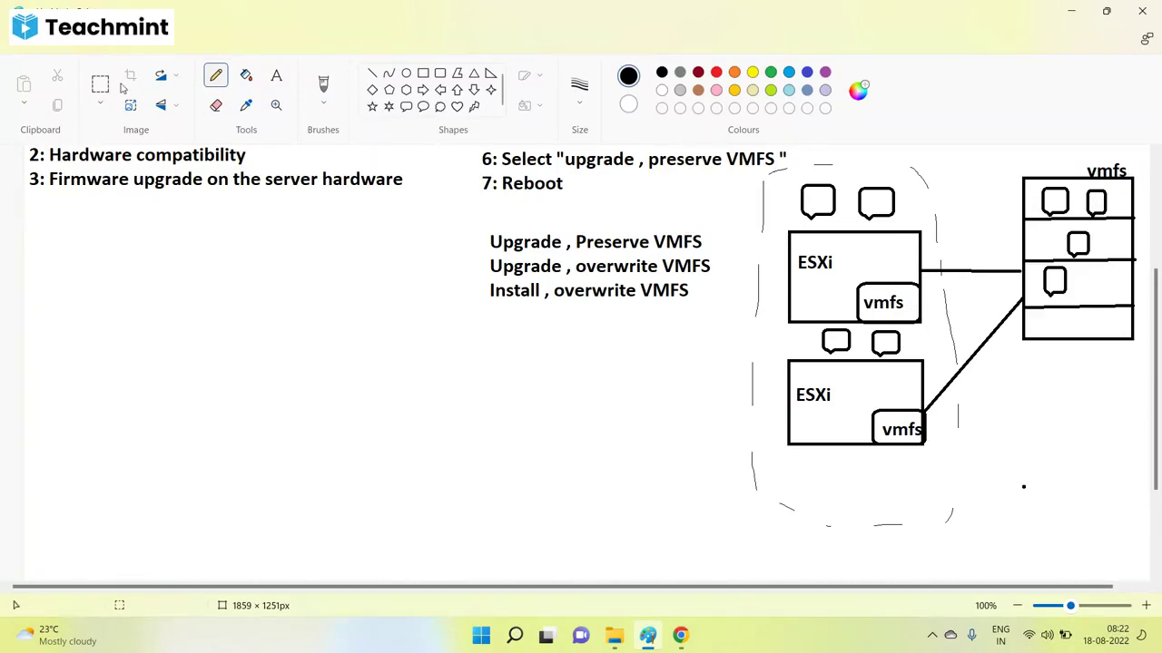
Move the two VM callouts from above the upper ESXi box to left of the lower host, outside the dashed outline.
scroll(654, 215, up, 3)
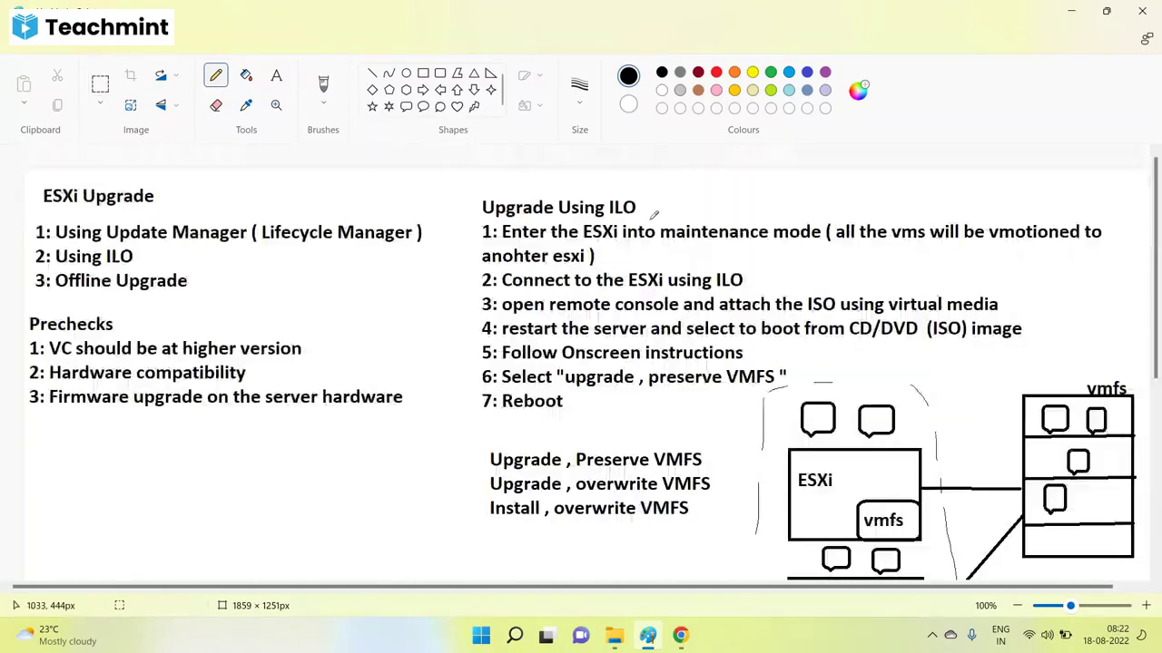
click(100, 83)
scroll(870, 311, down, 1)
mouse_move(793, 285)
mouse_down()
mouse_move(912, 330)
mouse_move(786, 327)
mouse_up()
drag(751, 443, 776, 456)
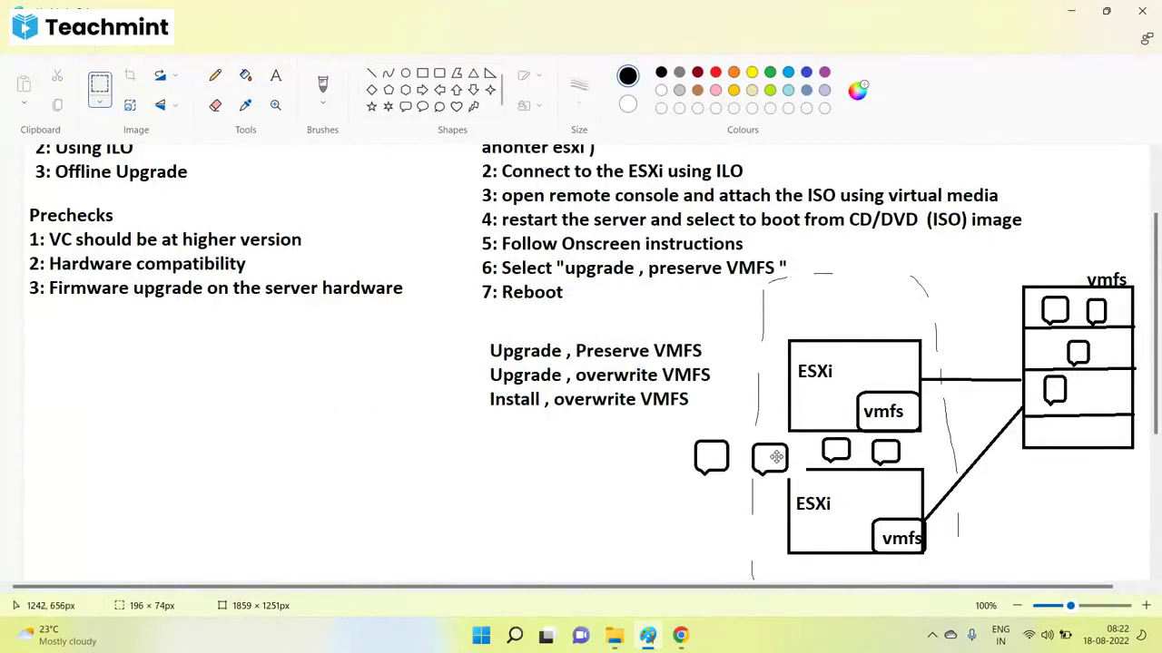
click(479, 456)
scroll(868, 334, down, 3)
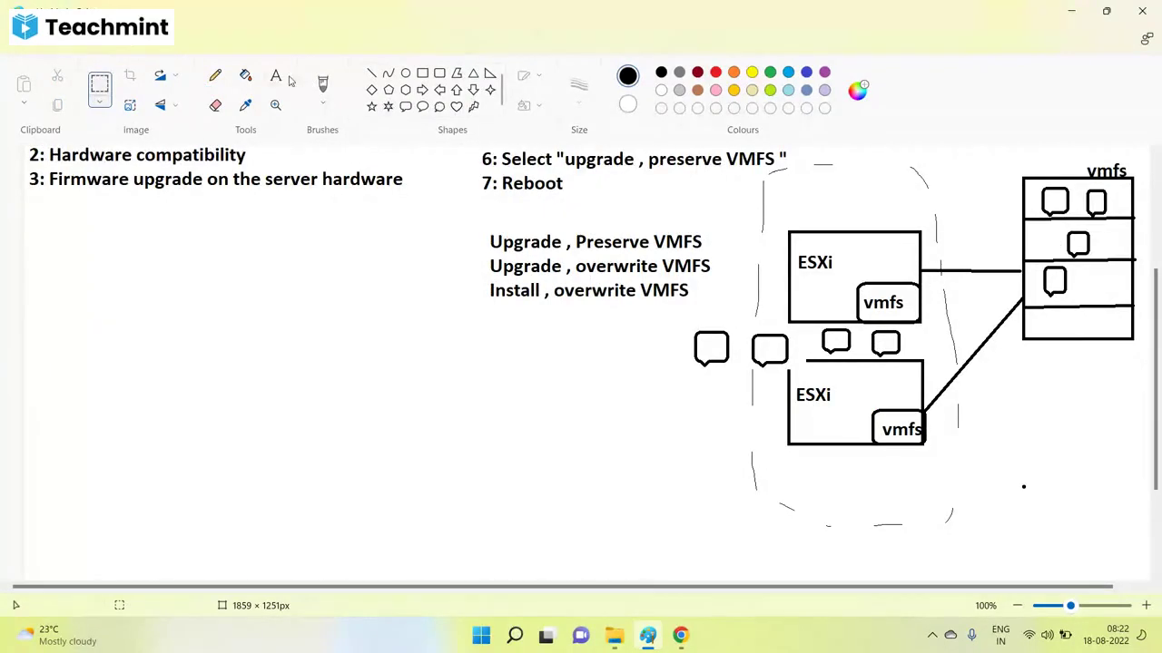
click(215, 76)
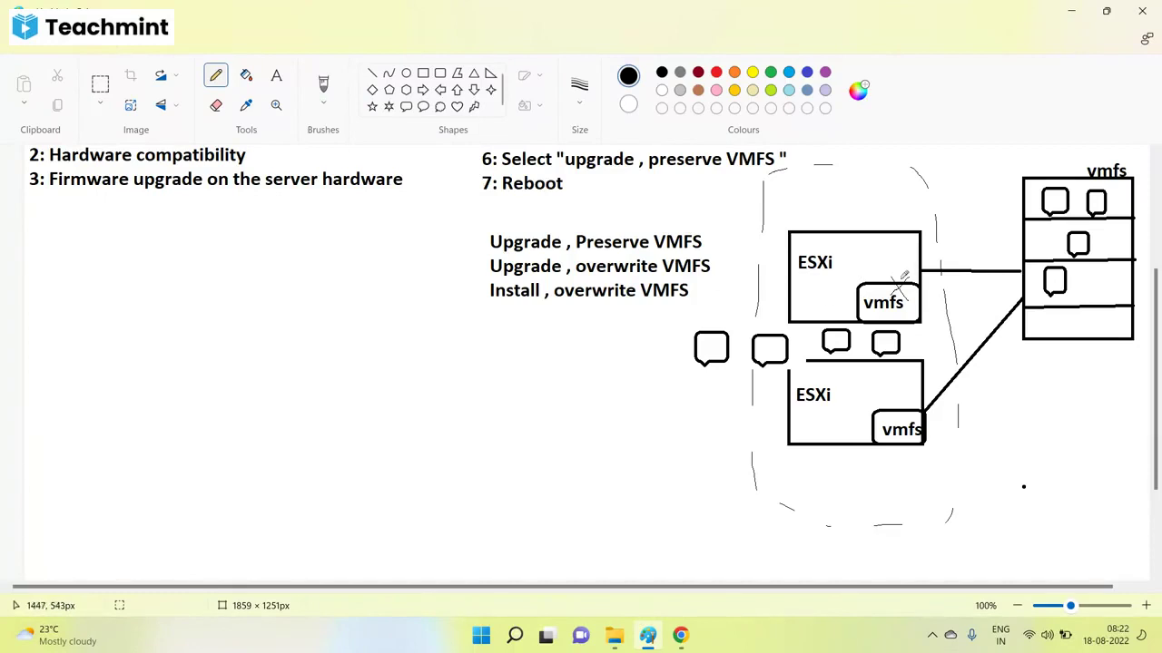
Emphasise the upper vmfs box, cross out the ESXi-datastore link, and mark the datastore rack.
mouse_move(904, 296)
mouse_down()
mouse_move(908, 274)
mouse_move(897, 293)
mouse_up()
drag(963, 274, 946, 277)
mouse_move(898, 278)
mouse_down()
mouse_move(905, 288)
mouse_move(910, 278)
mouse_up()
mouse_move(454, 284)
mouse_down()
mouse_move(474, 300)
mouse_move(500, 276)
mouse_up()
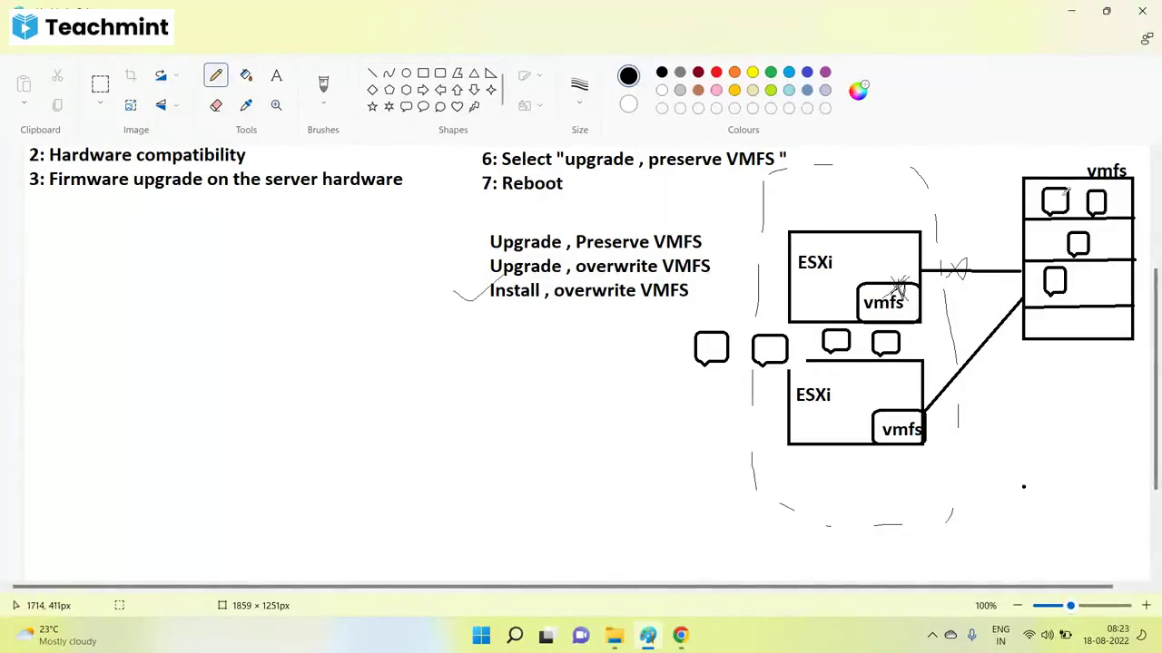
mouse_move(1035, 181)
mouse_down()
mouse_move(1005, 250)
mouse_move(1062, 299)
mouse_move(1082, 287)
mouse_up()
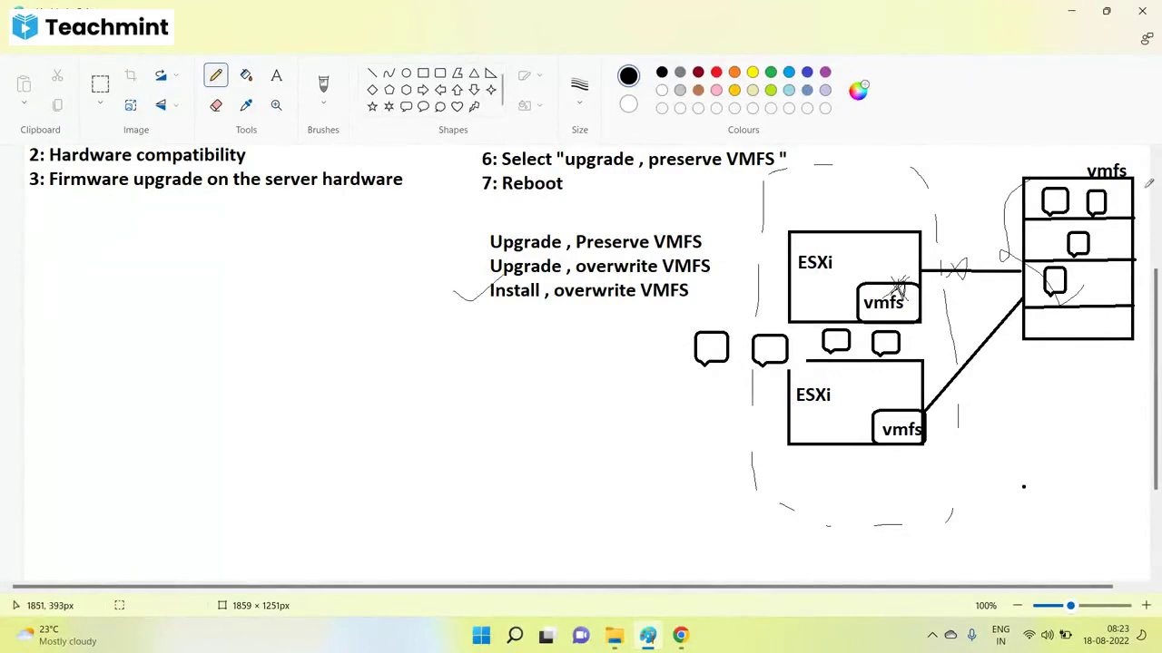
drag(1148, 216, 1149, 258)
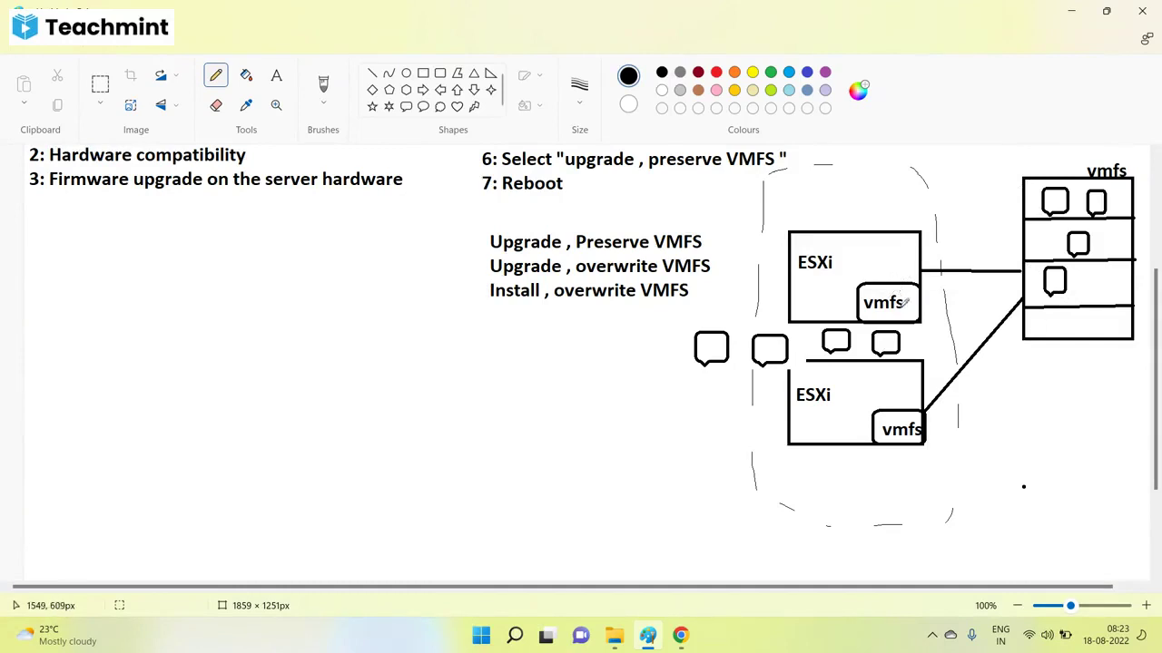
Handwrite current version 6.5 and target version 6.7 beside the upper ESXi label.
scroll(802, 323, up, 3)
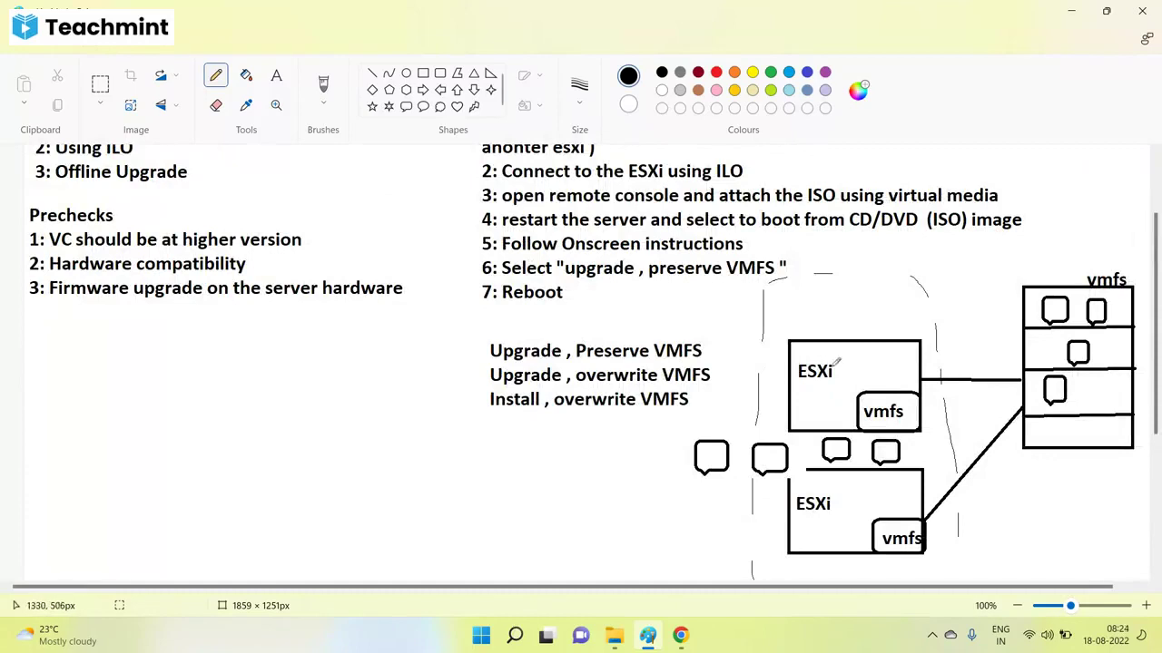
drag(841, 376, 870, 364)
mouse_move(859, 332)
mouse_down()
mouse_move(871, 330)
mouse_move(868, 348)
mouse_up()
drag(868, 365, 875, 352)
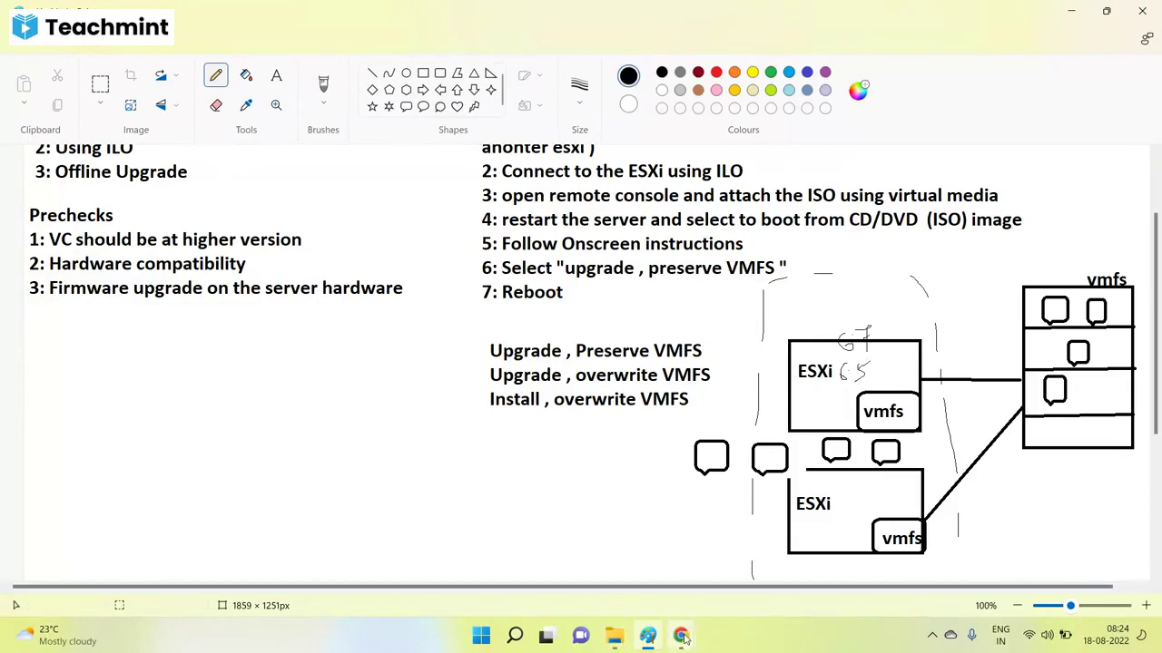
mouse_move(680, 636)
click(613, 586)
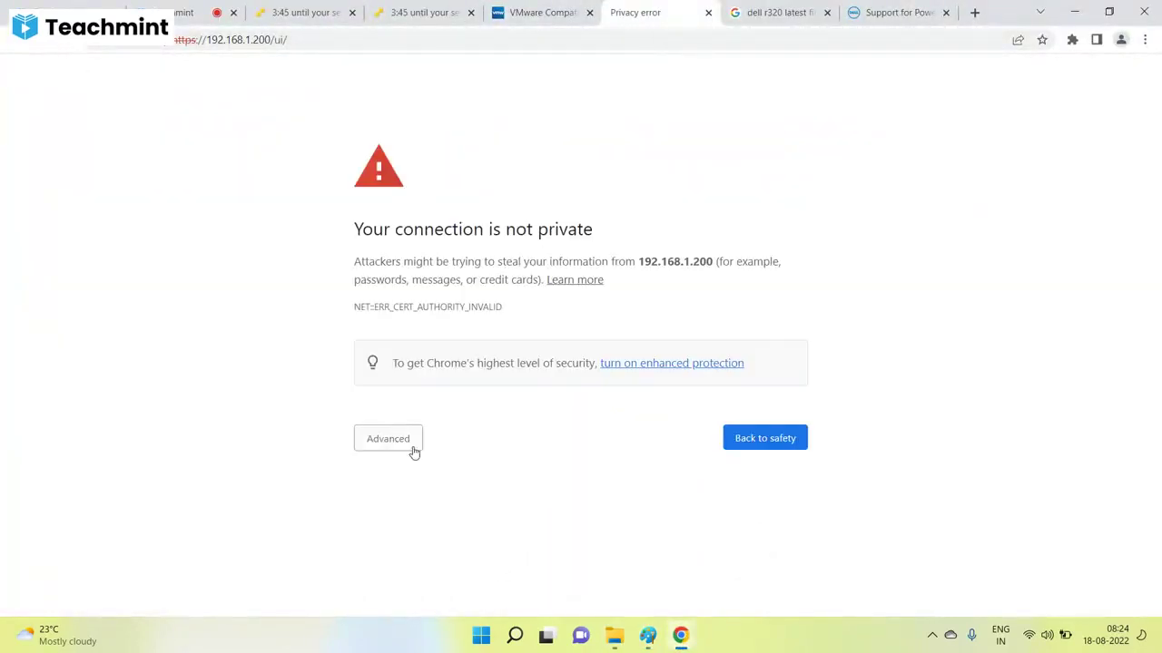
Bypass the certificate warnings for 192.168.1.200 and vc.svitlab.net.
click(411, 435)
click(404, 554)
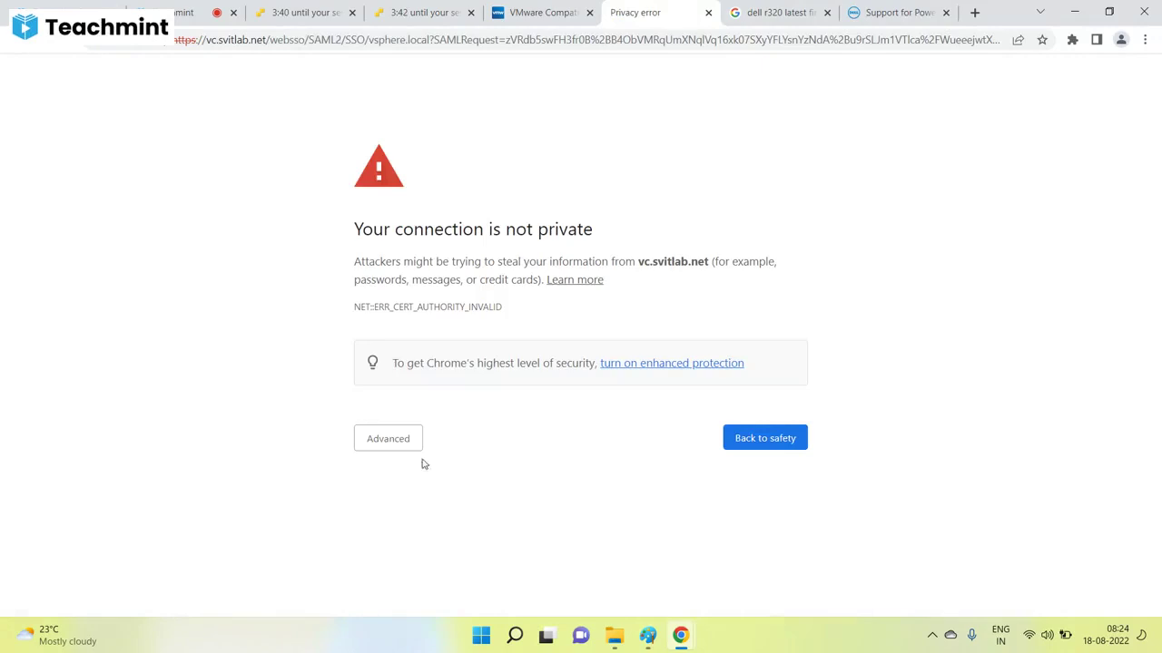
click(404, 440)
click(393, 555)
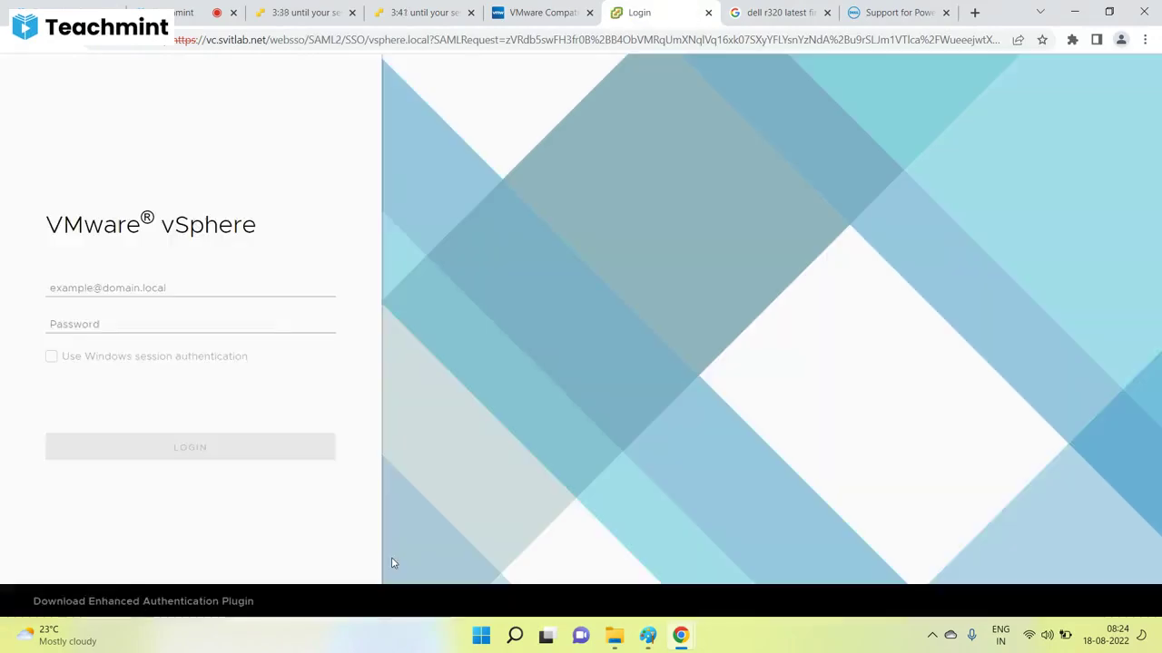
Sign in to the vSphere Client as the saved administrator user with its password.
click(143, 296)
click(159, 320)
click(145, 324)
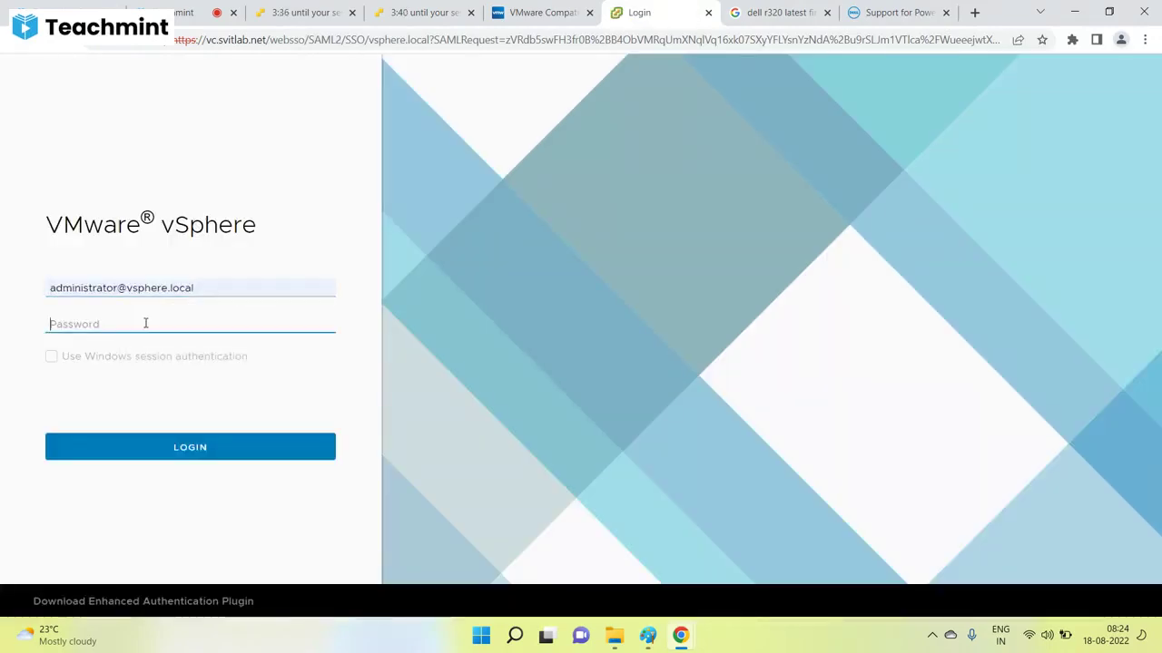
text(VMware1)
key(Return)
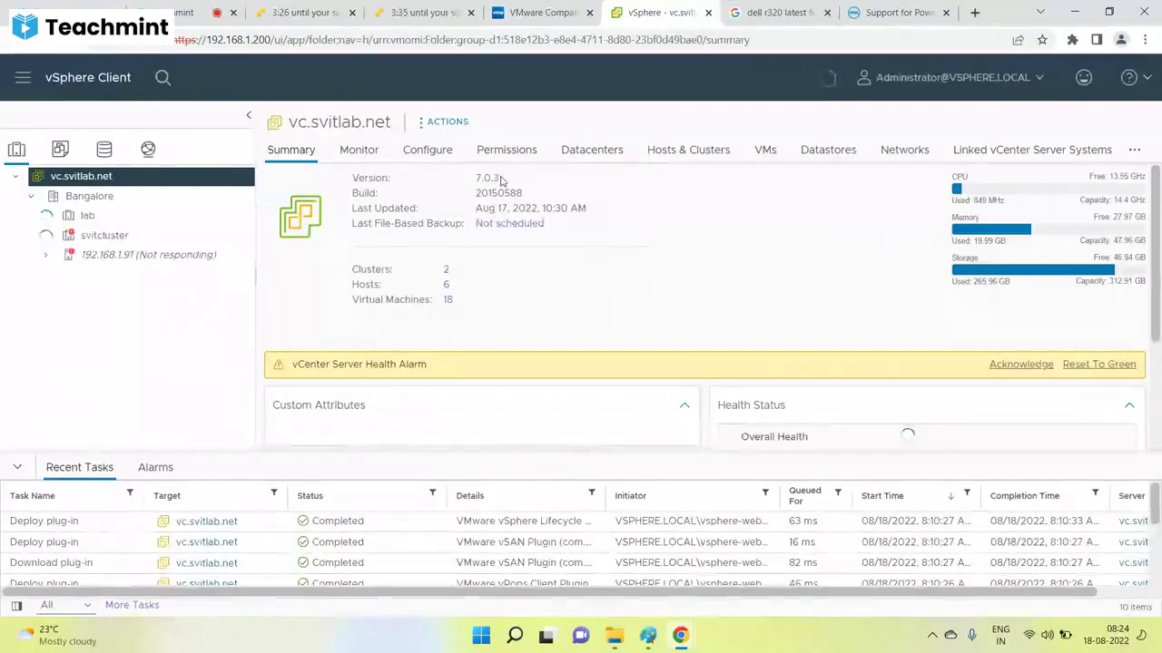
Dismiss the licence banner, confirm host 192.168.1.240 runs ESXi 6.5.0, and open the svmesxl VM.
double_click(481, 179)
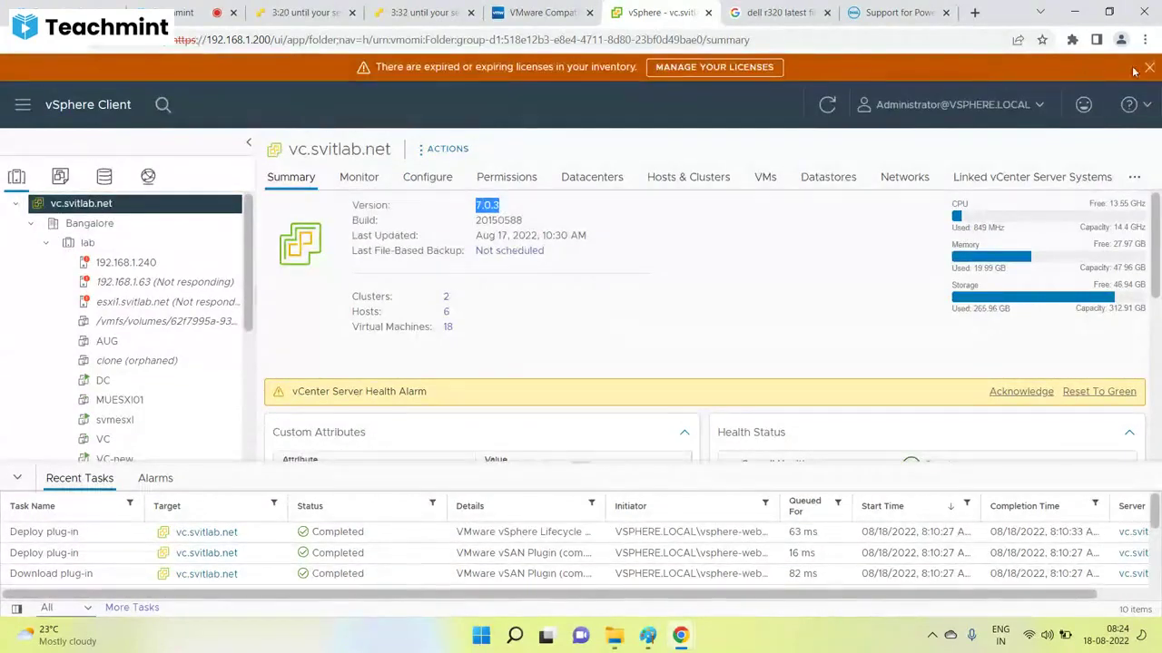
click(1149, 67)
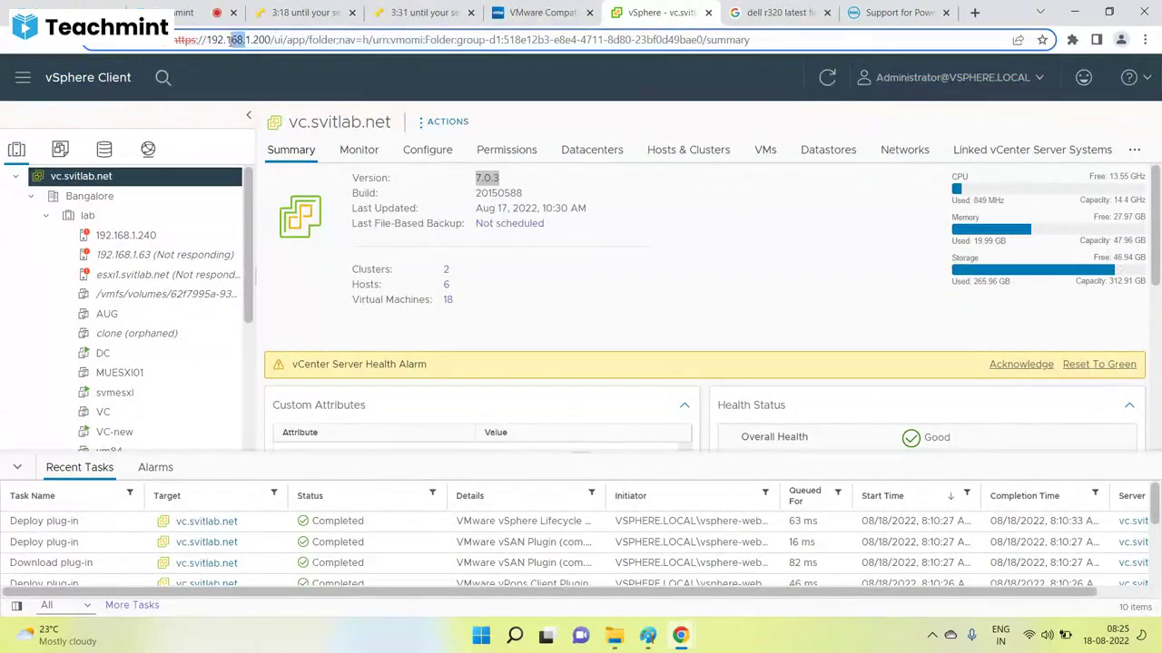
drag(271, 40, 175, 40)
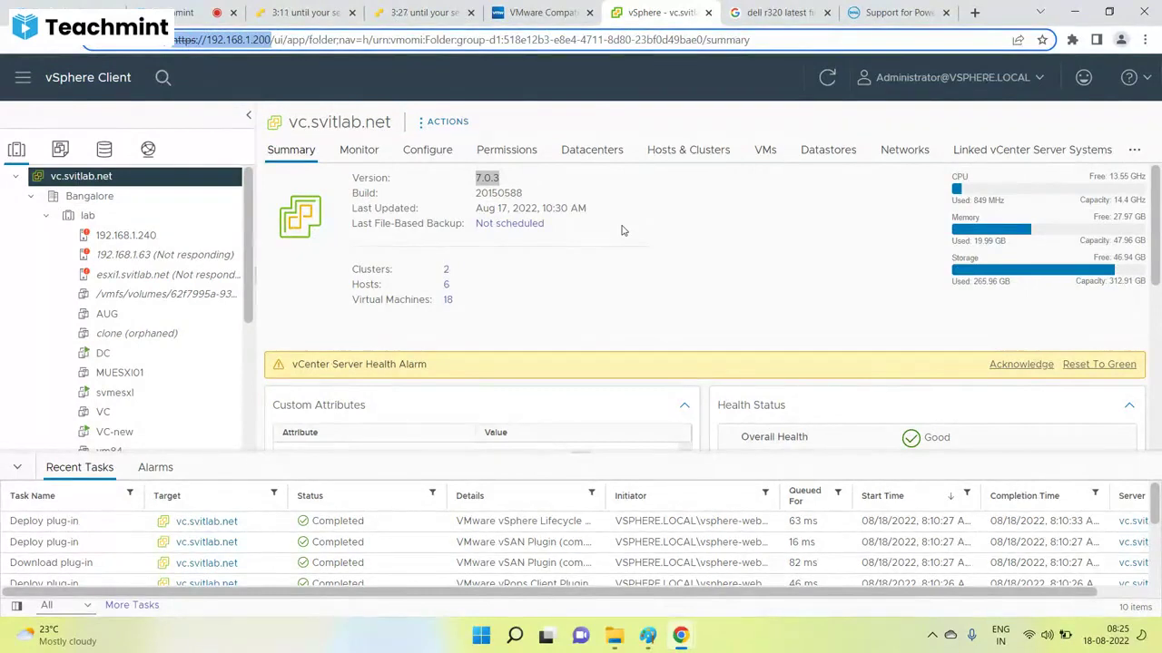
click(97, 235)
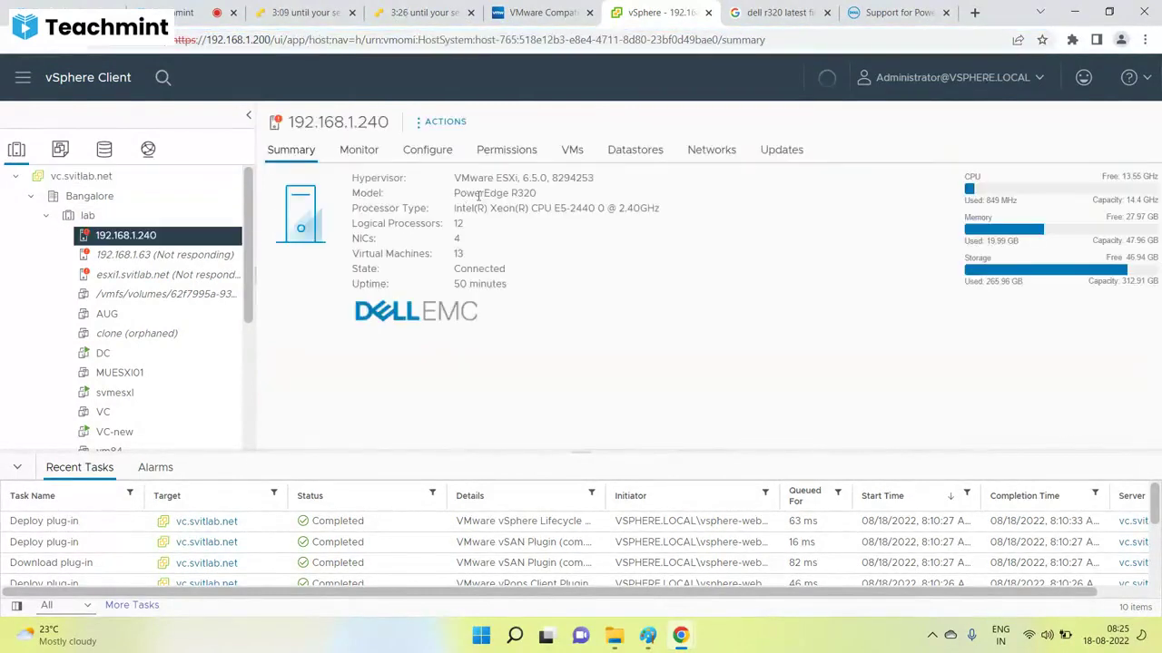
drag(479, 178, 565, 178)
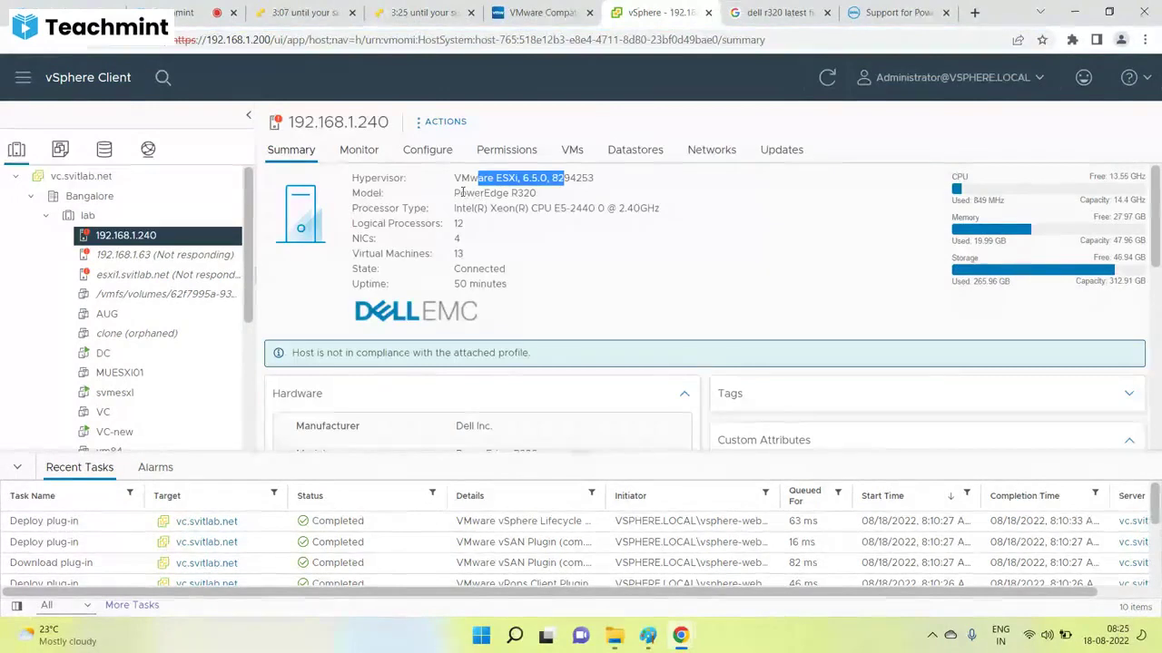
click(123, 396)
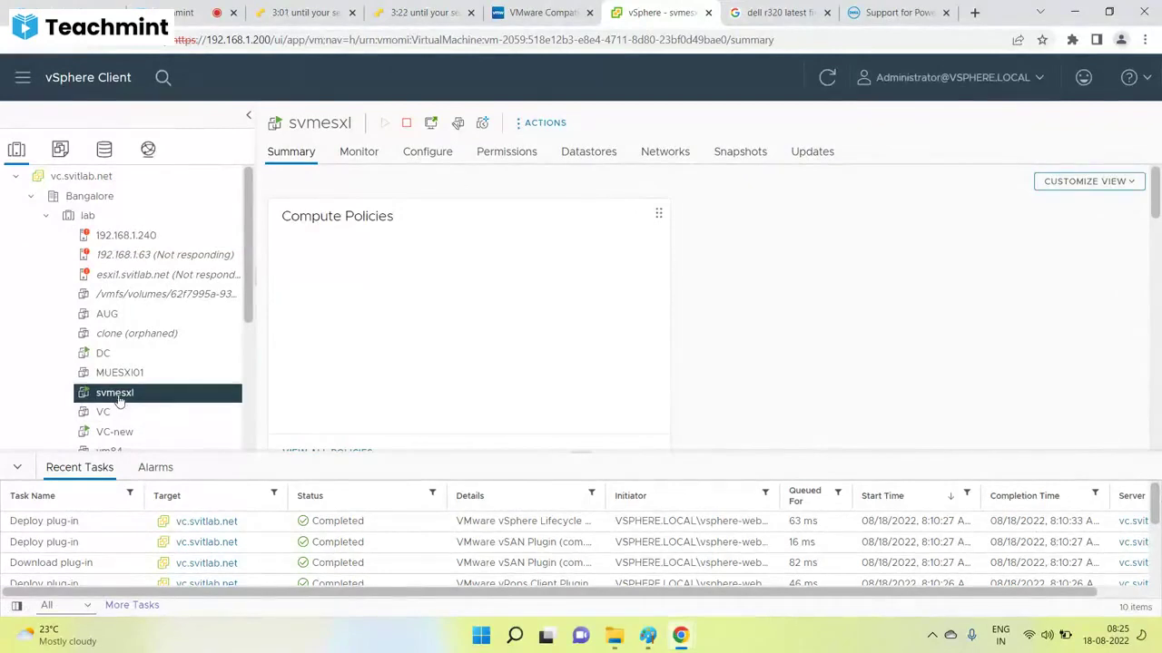
click(19, 468)
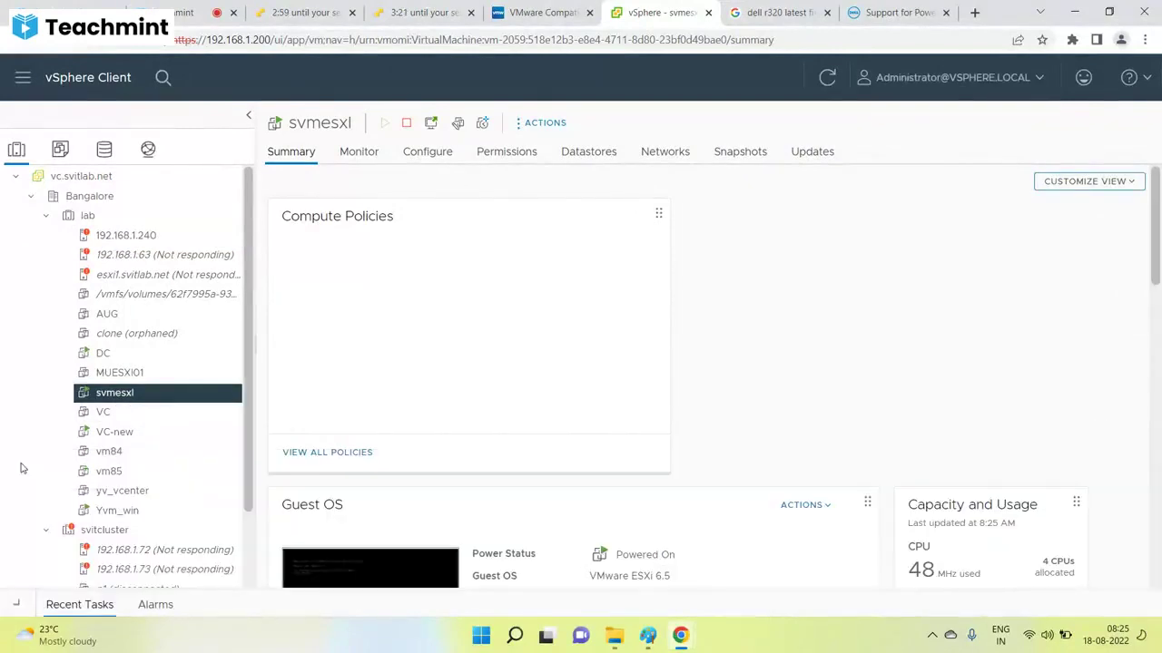
Mute all students in the Teachmint class, then return to the vSphere Client.
click(195, 11)
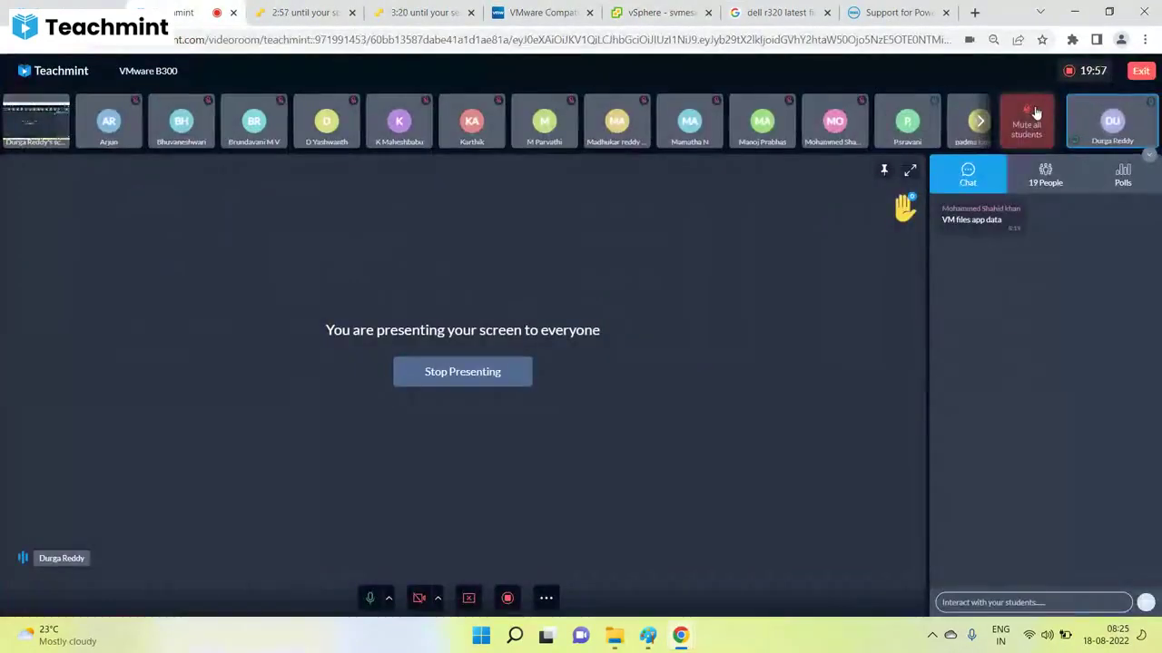
click(1036, 111)
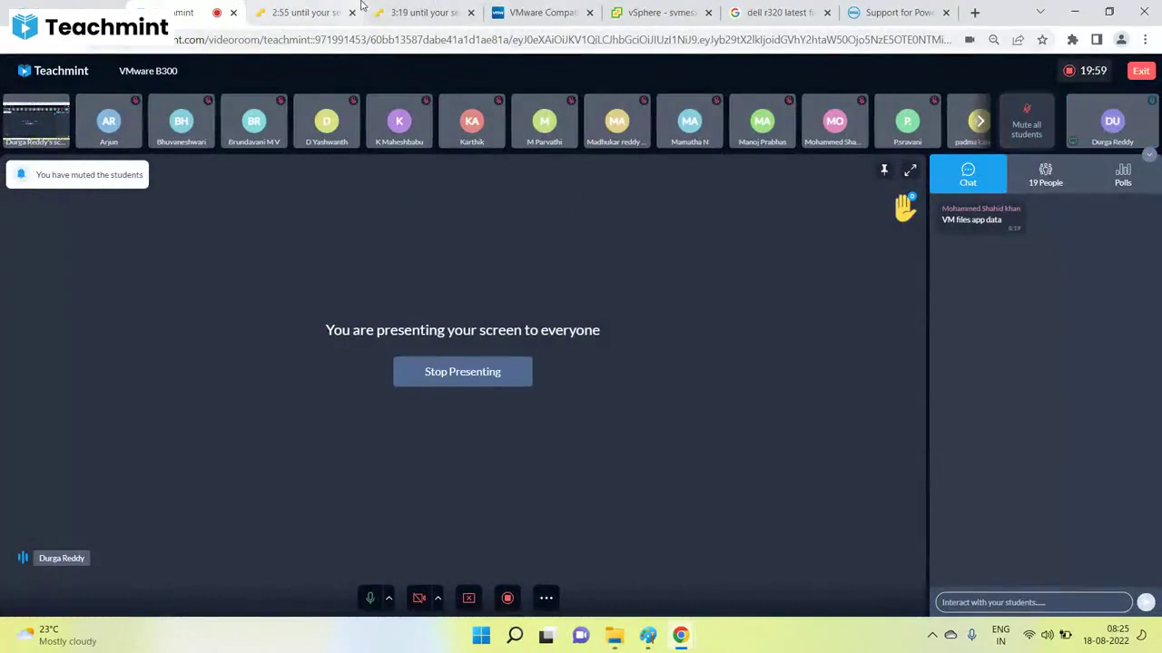
click(544, 12)
click(698, 9)
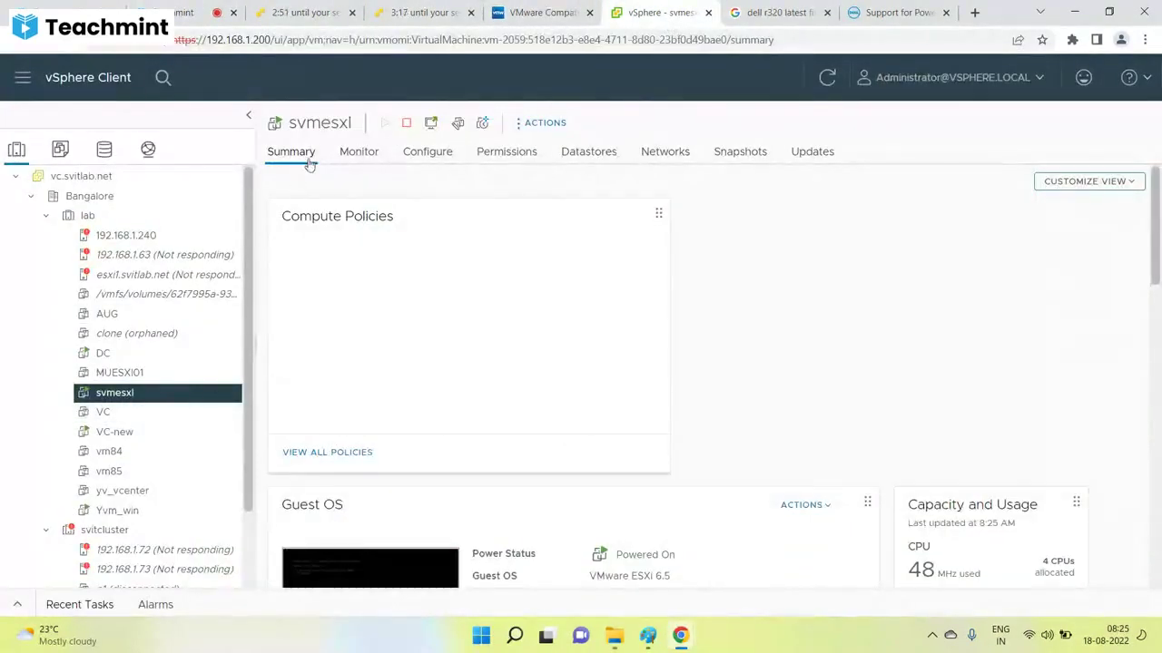
Review the svmesxl summary and open the summary of host 192.168.1.91.
scroll(630, 327, down, 6)
scroll(631, 322, up, 3)
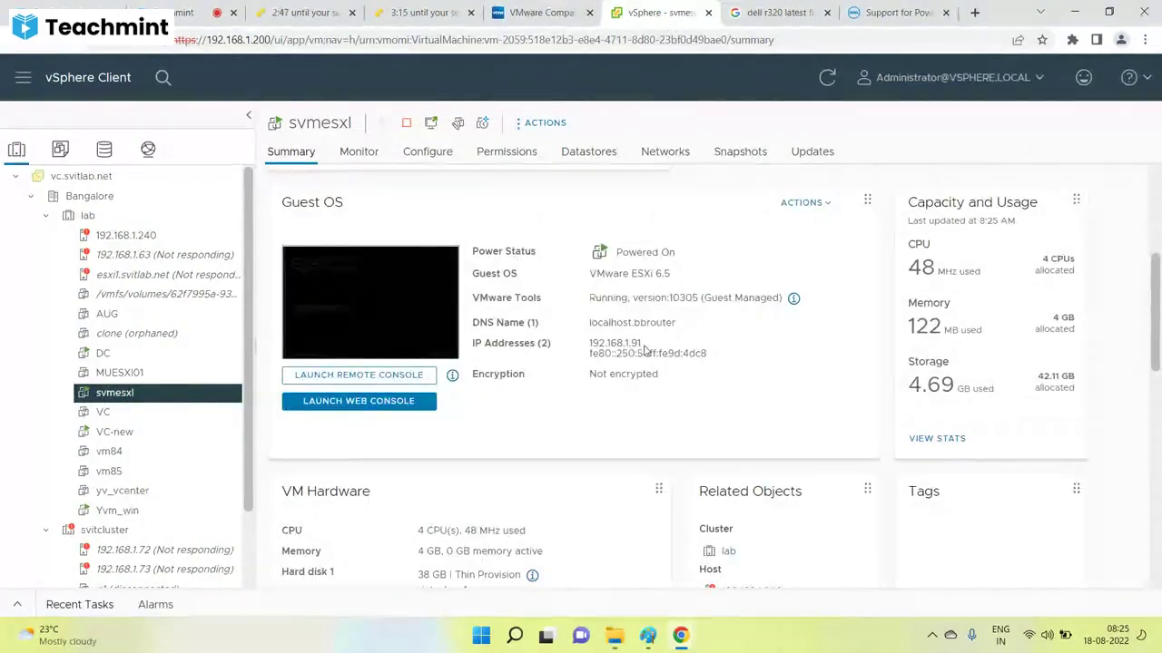
drag(641, 345, 588, 344)
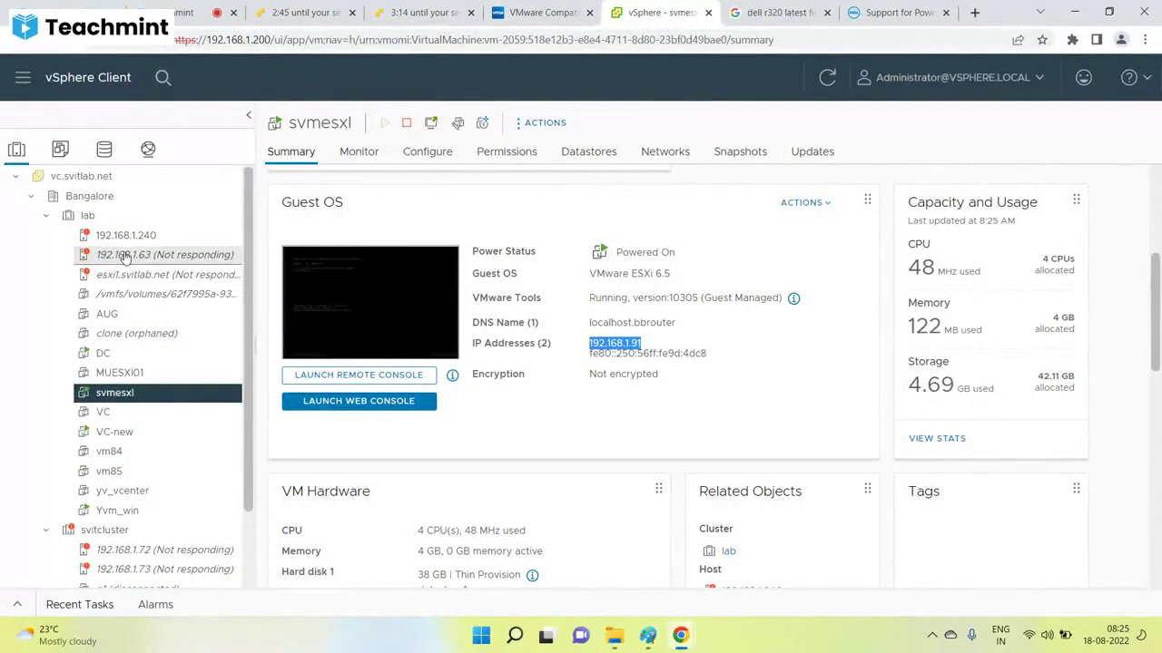
scroll(129, 259, down, 1)
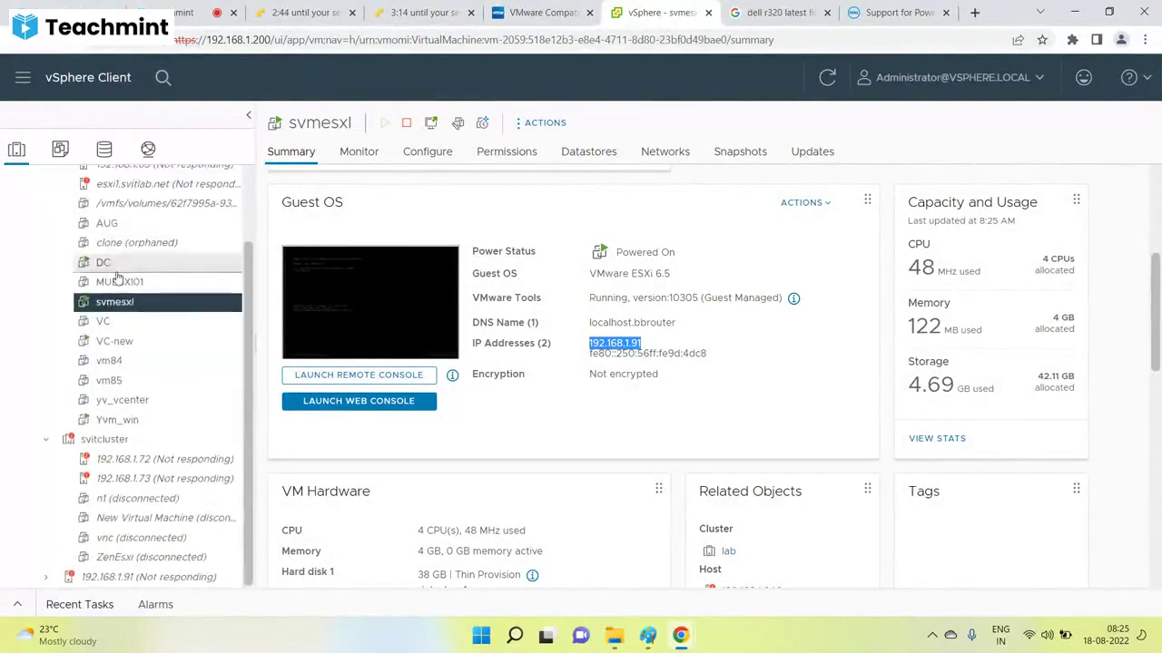
click(119, 577)
Start reconnecting host 192.168.1.91 and expand the Recent Tasks list.
right_click(120, 577)
mouse_move(207, 248)
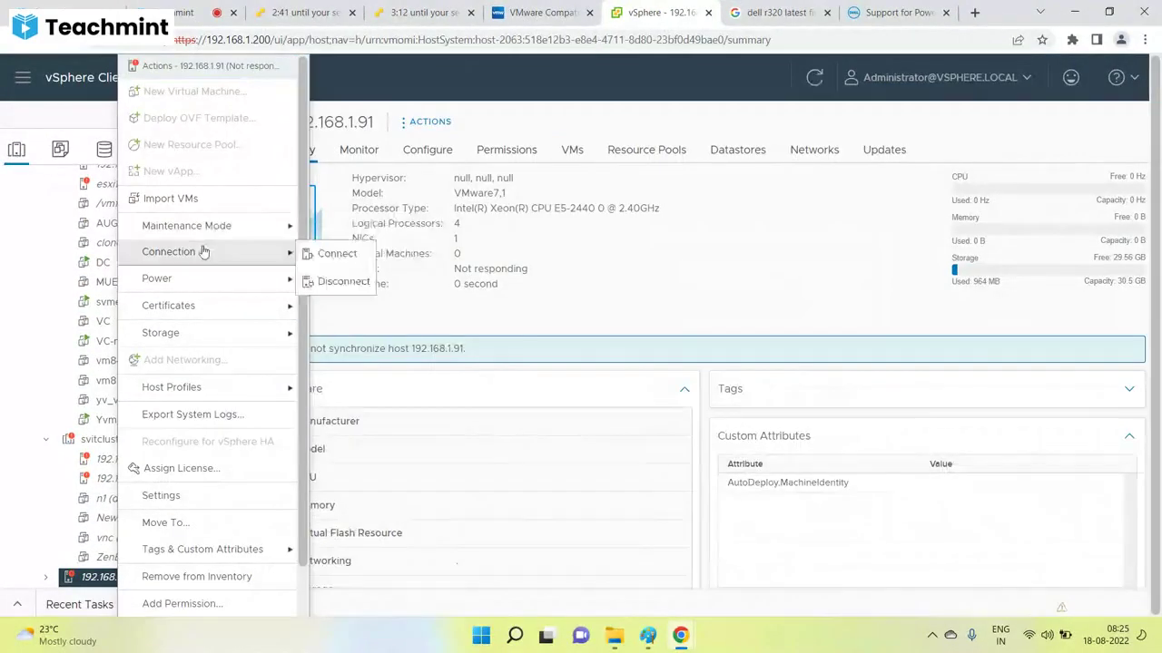
click(336, 251)
click(751, 427)
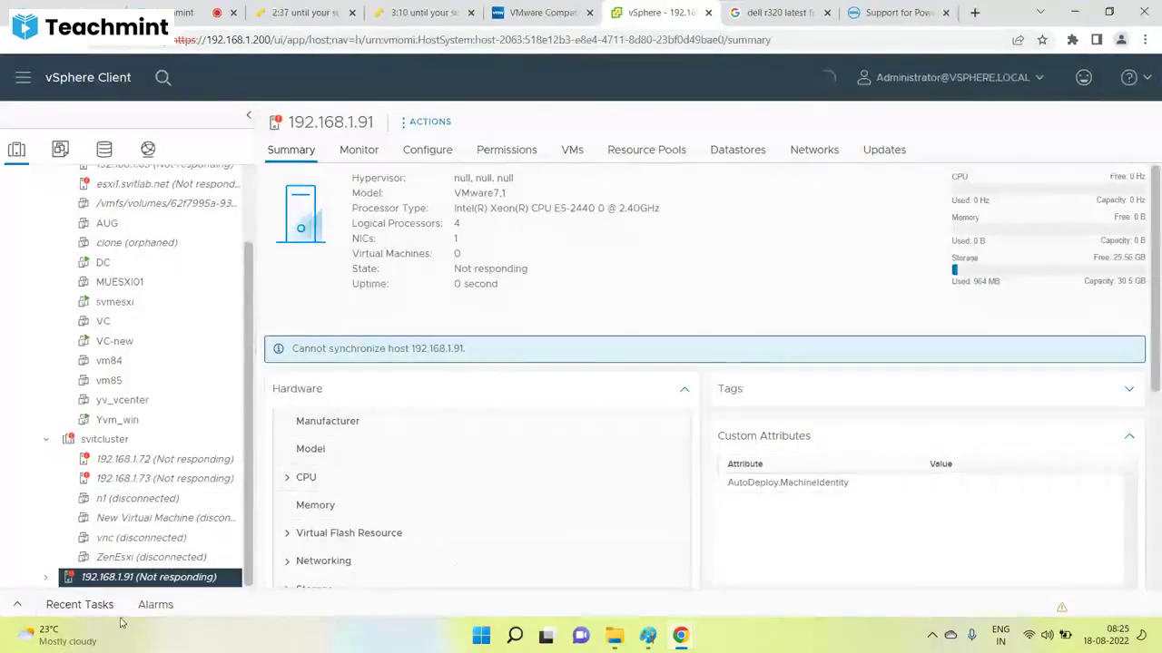
click(16, 605)
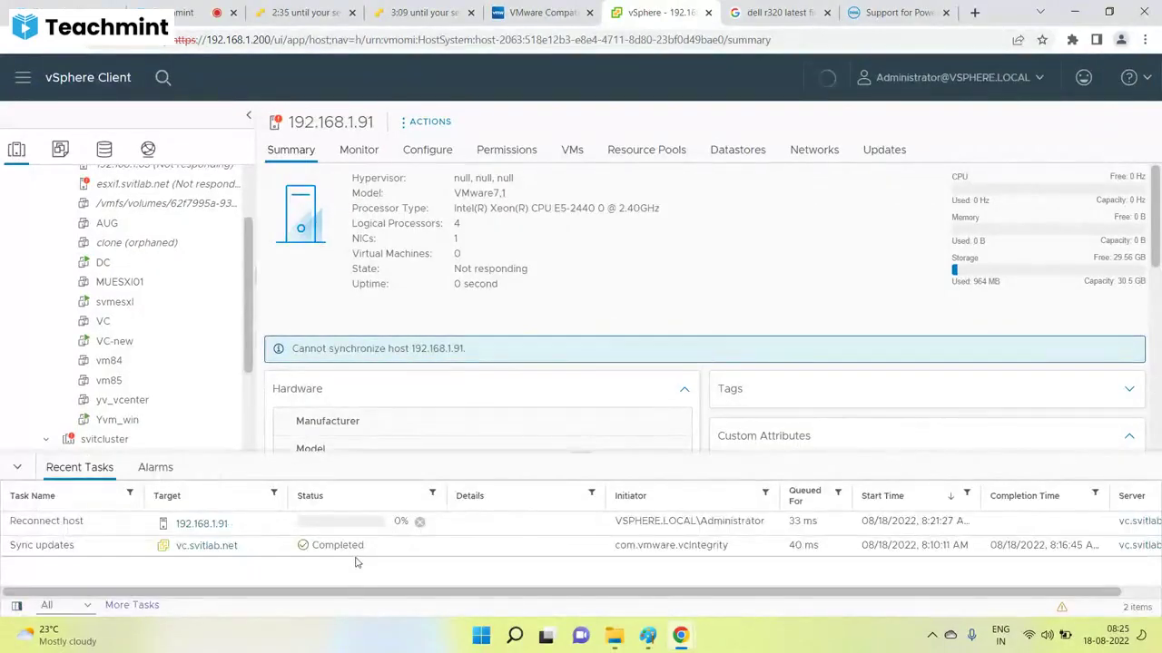
scroll(203, 390, down, 2)
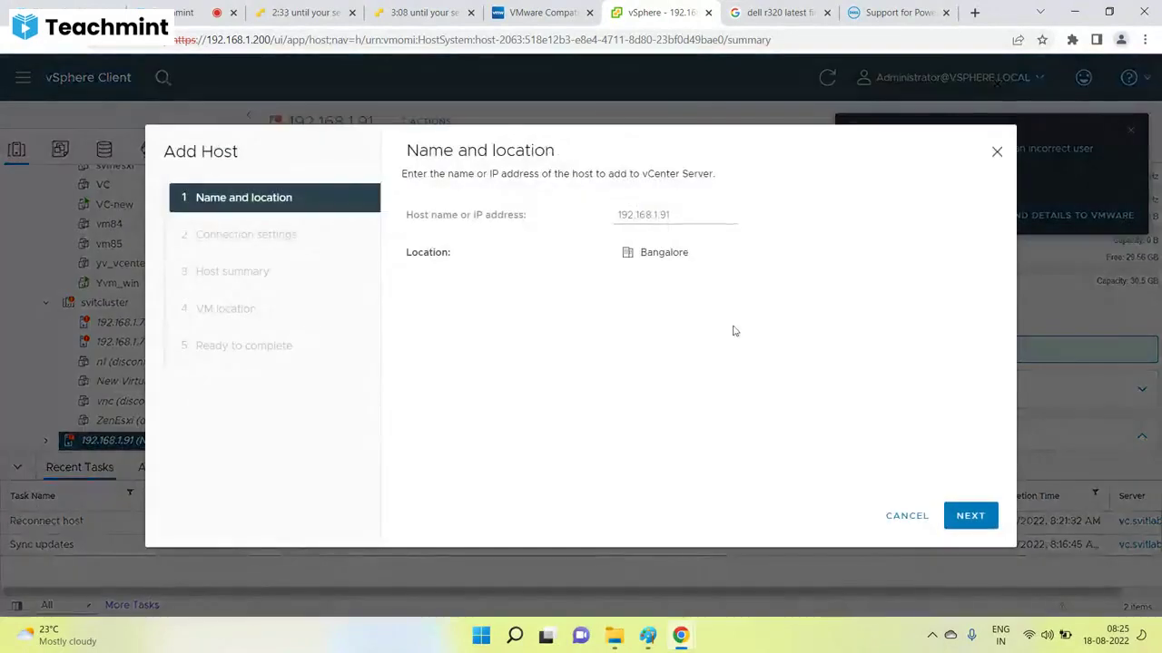
Enter user root in the Add Host wizard and finish re-adding the host.
click(966, 516)
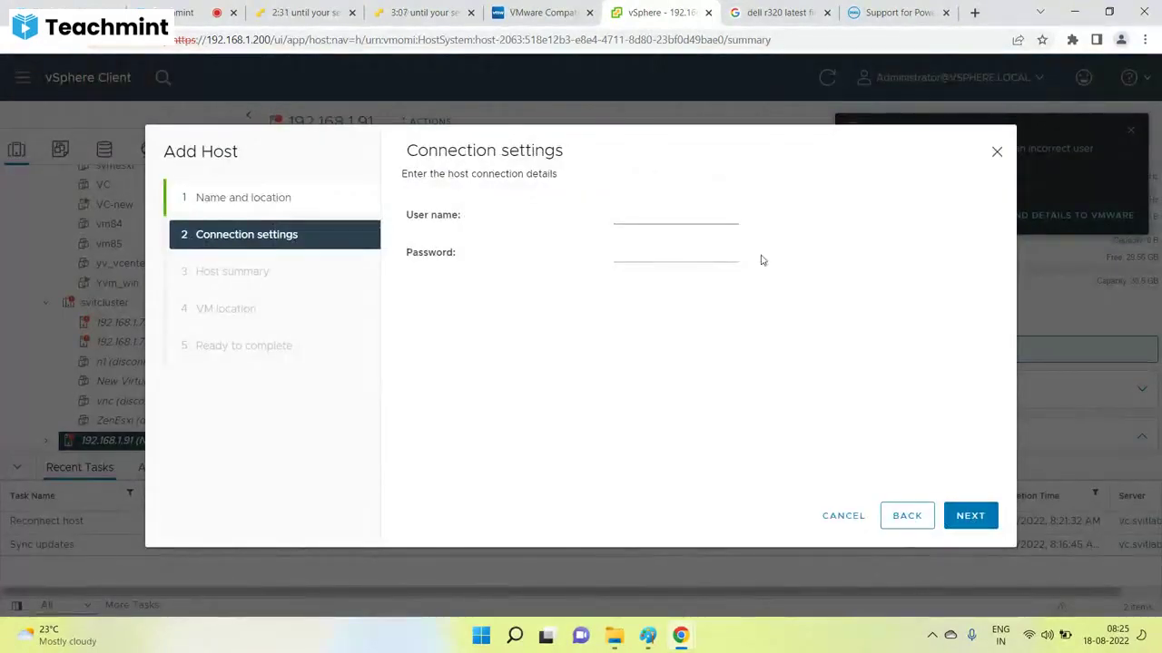
click(654, 213)
text(root)
key(Tab)
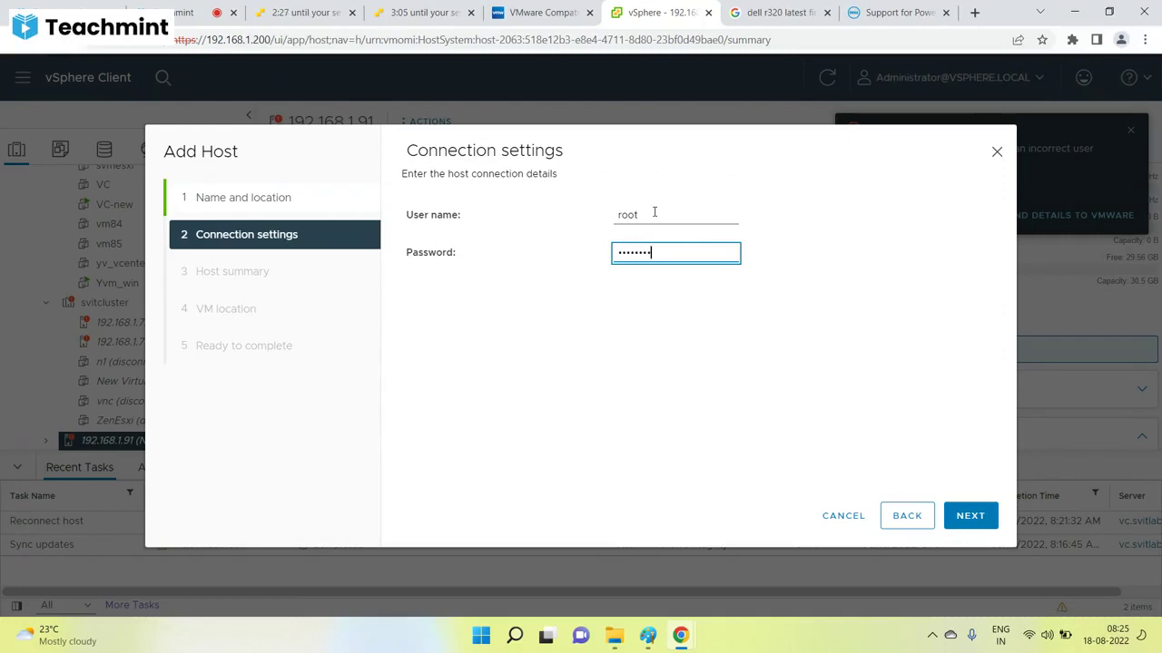
click(968, 515)
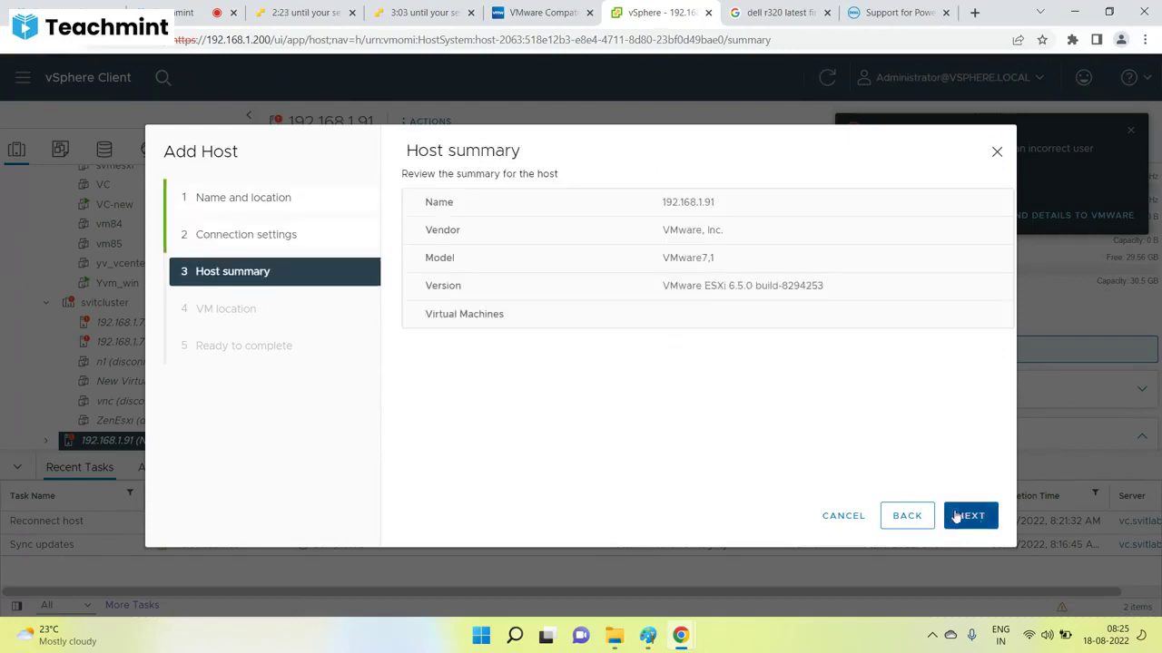
click(969, 515)
click(970, 515)
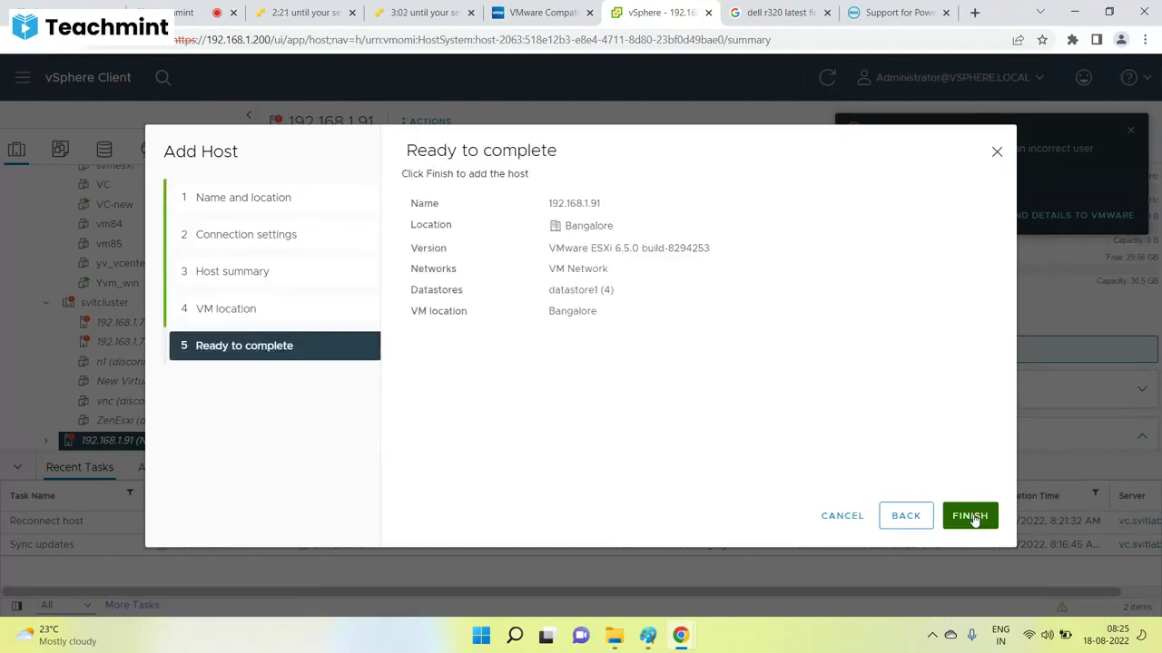
click(970, 516)
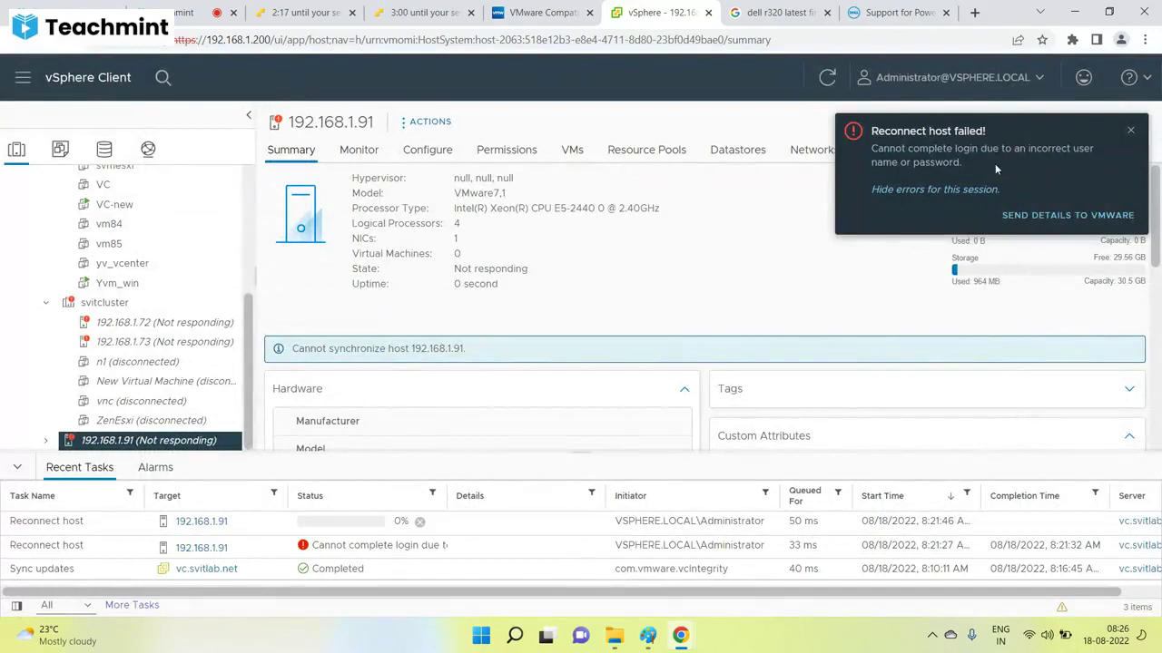
scroll(145, 391, up, 3)
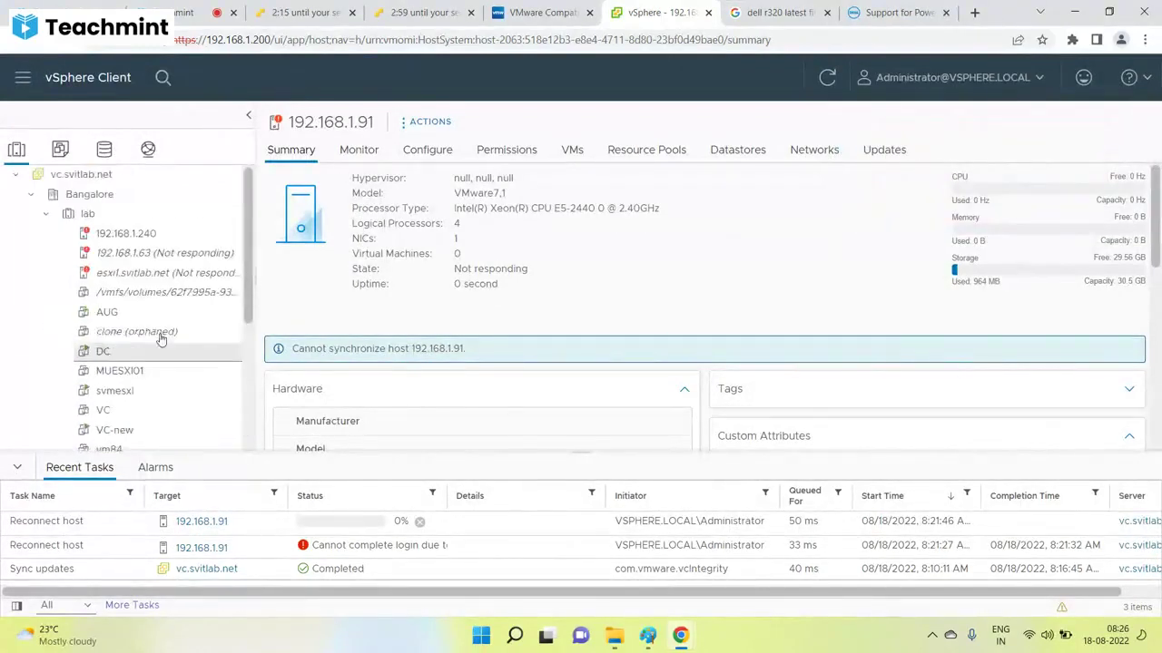
scroll(136, 354, down, 1)
Launch the web console of the svmesxl VM.
click(109, 318)
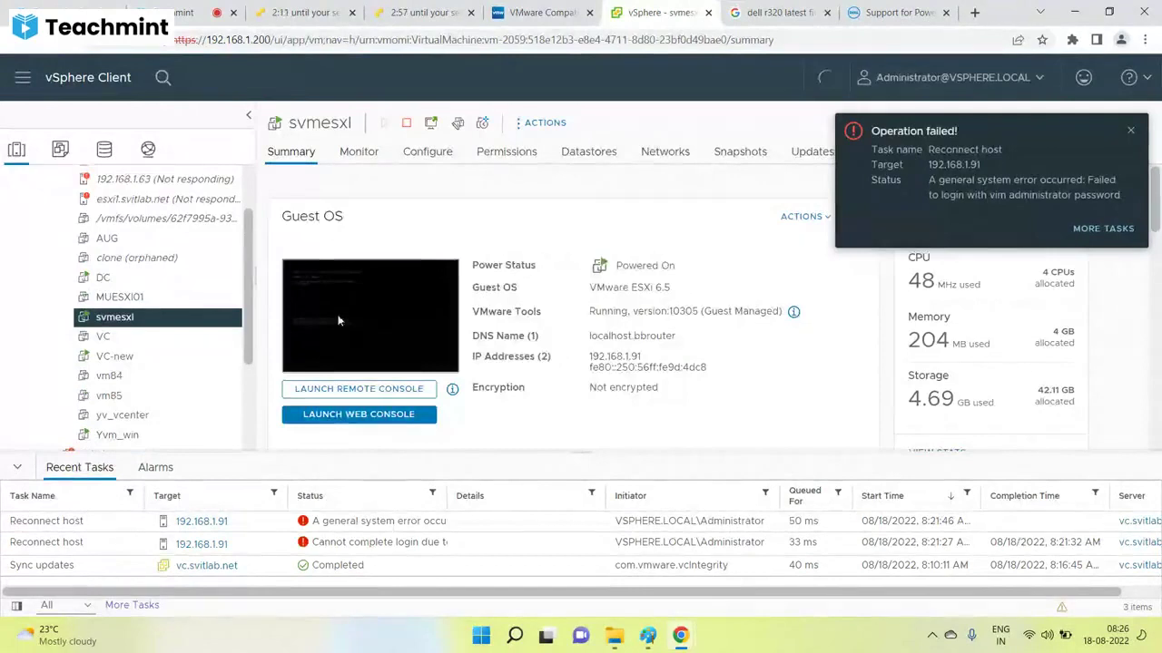
click(341, 319)
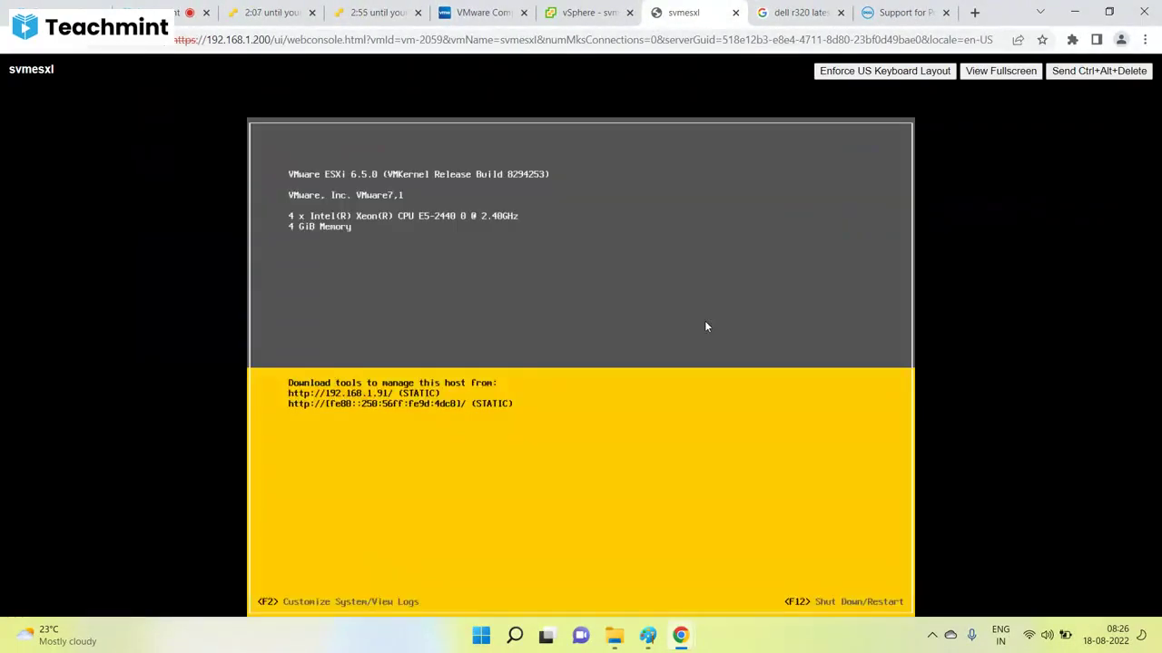
key(XF86AudioLowerVolume)
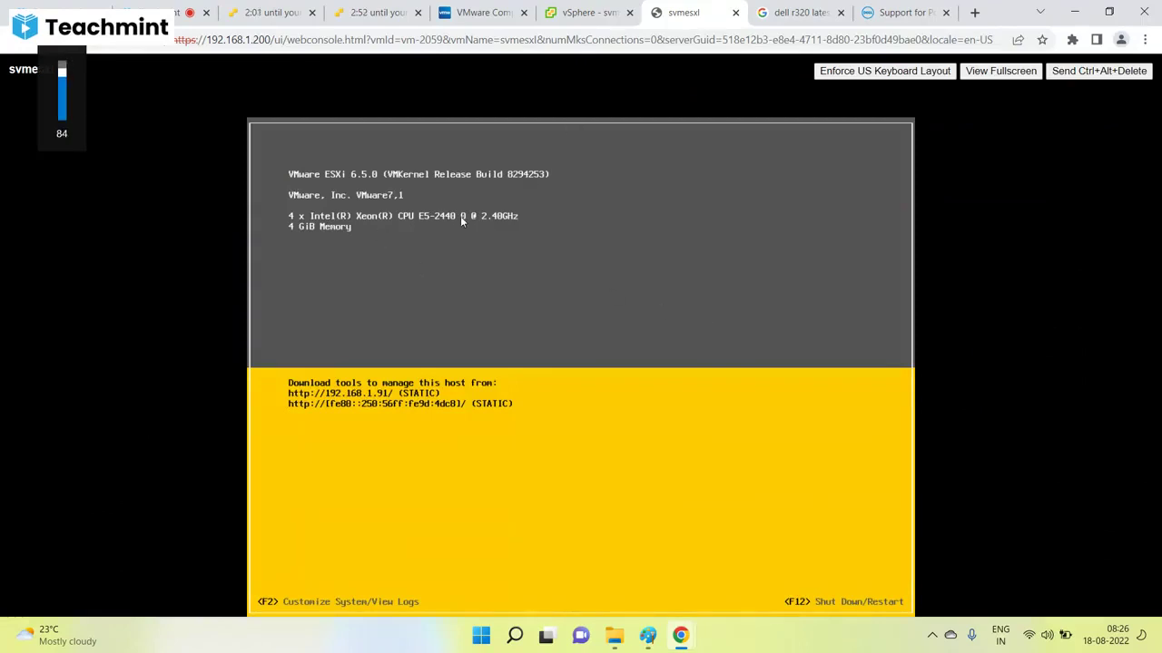
key(XF86AudioLowerVolume)
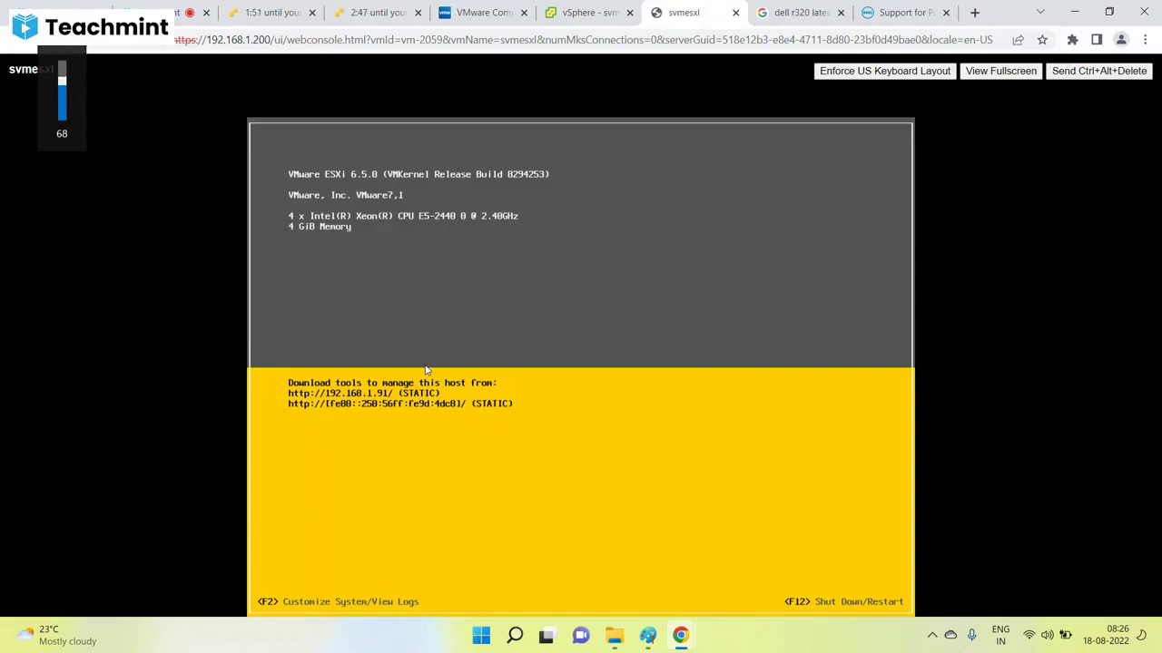
Log into the ESXi console as root via F2, then go back to the vSphere Client.
key(F2)
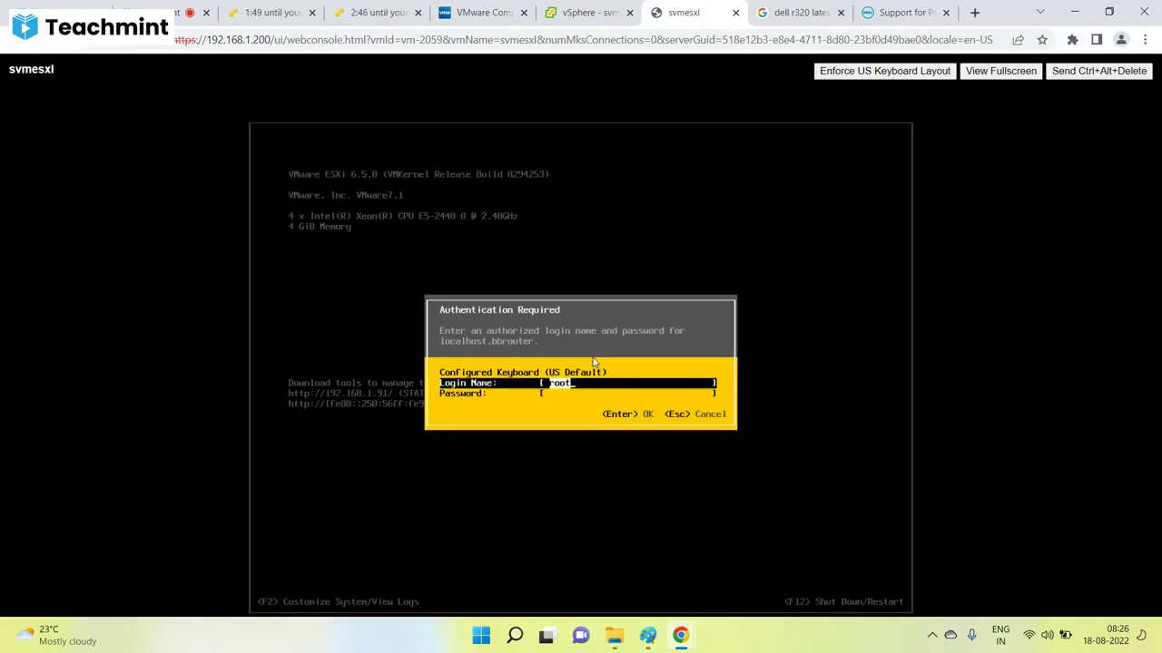
key(Down)
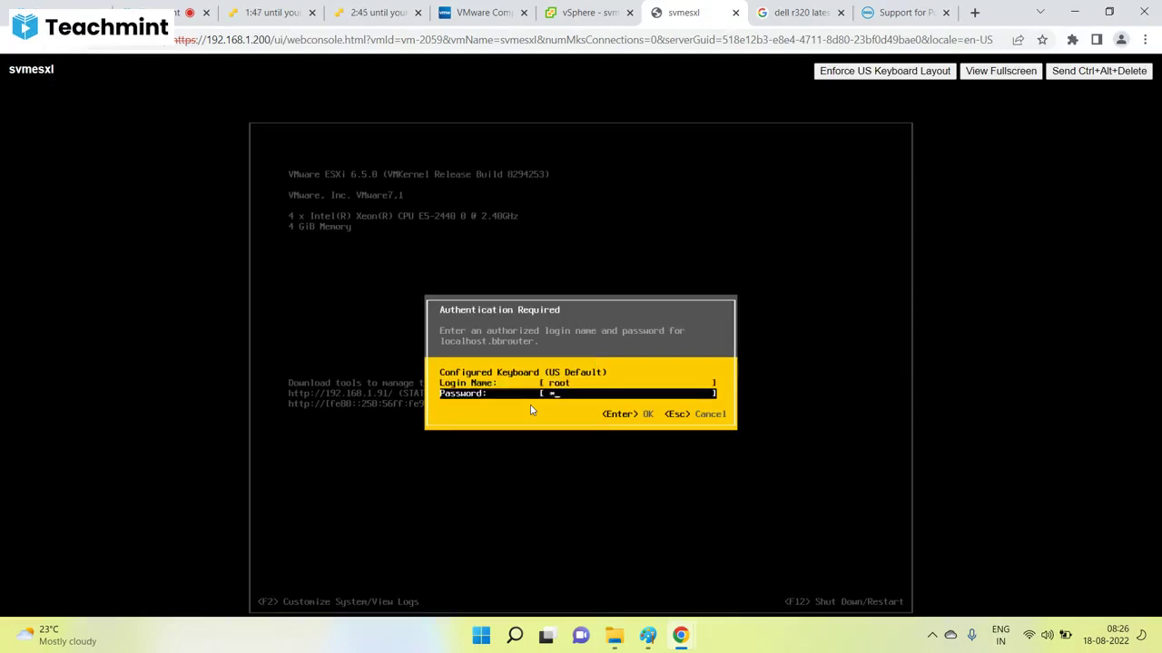
text(*********)
key(Return)
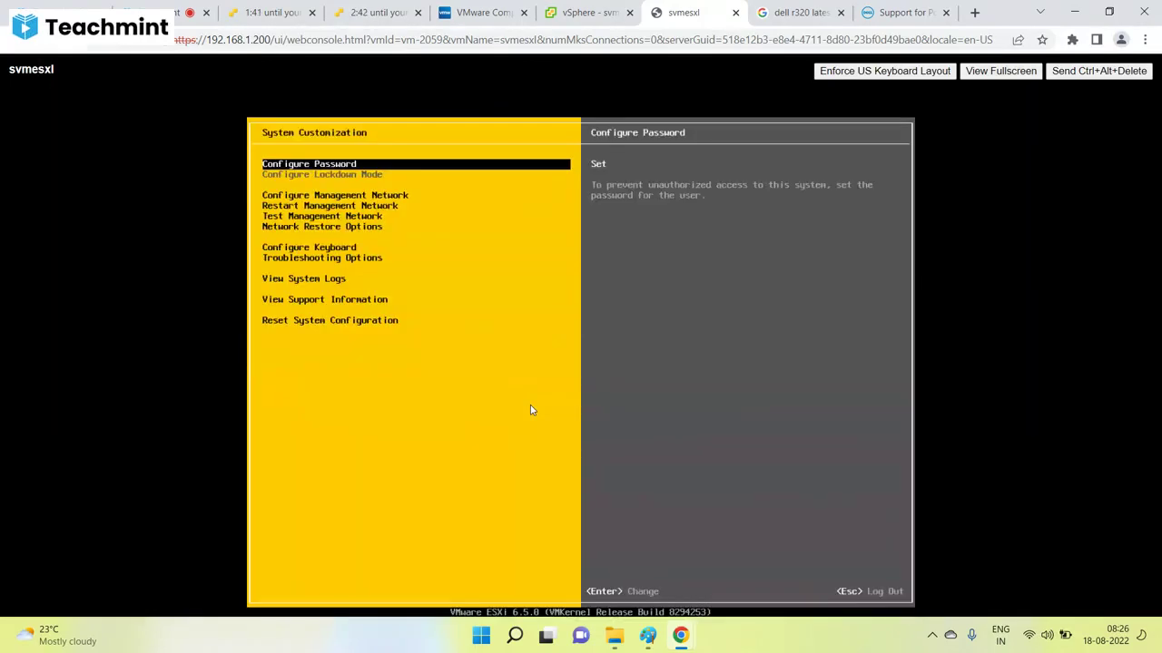
click(589, 12)
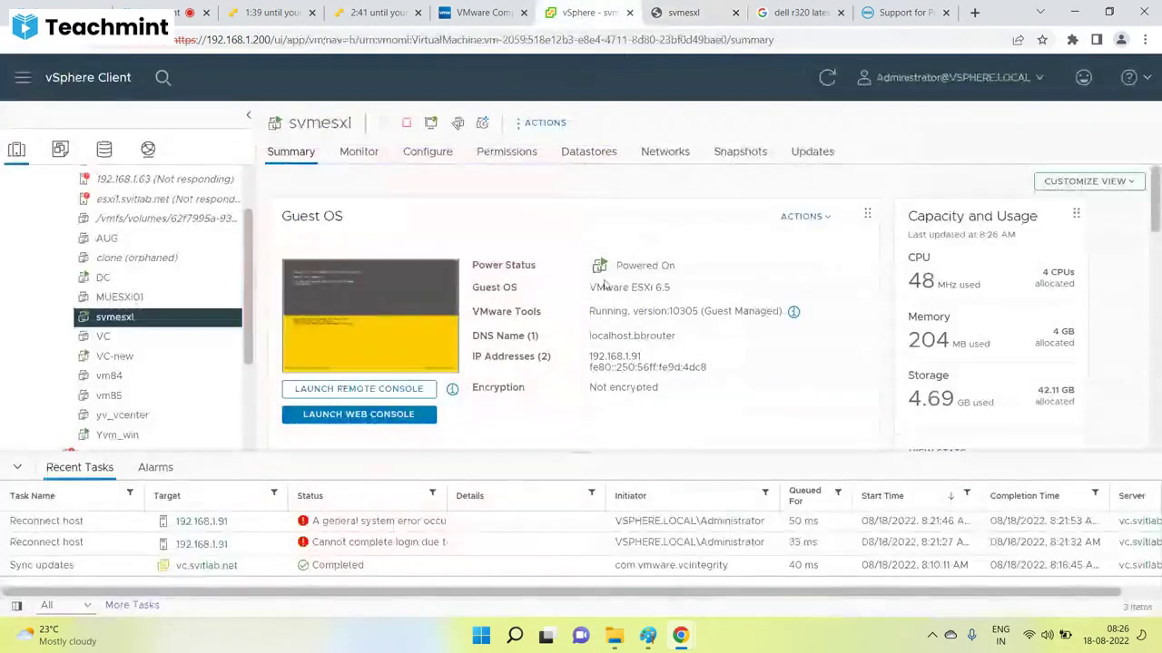
scroll(242, 326, down, 4)
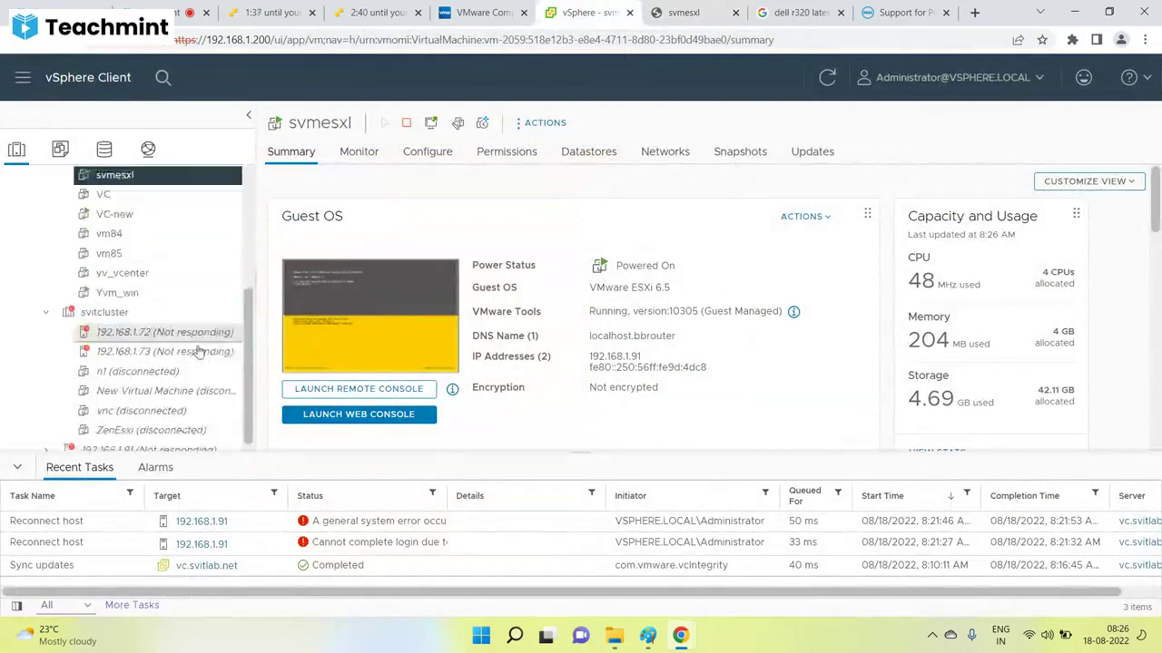
Start reconnecting host 192.168.1.91 through Connection > Connect and confirm.
click(133, 443)
right_click(133, 444)
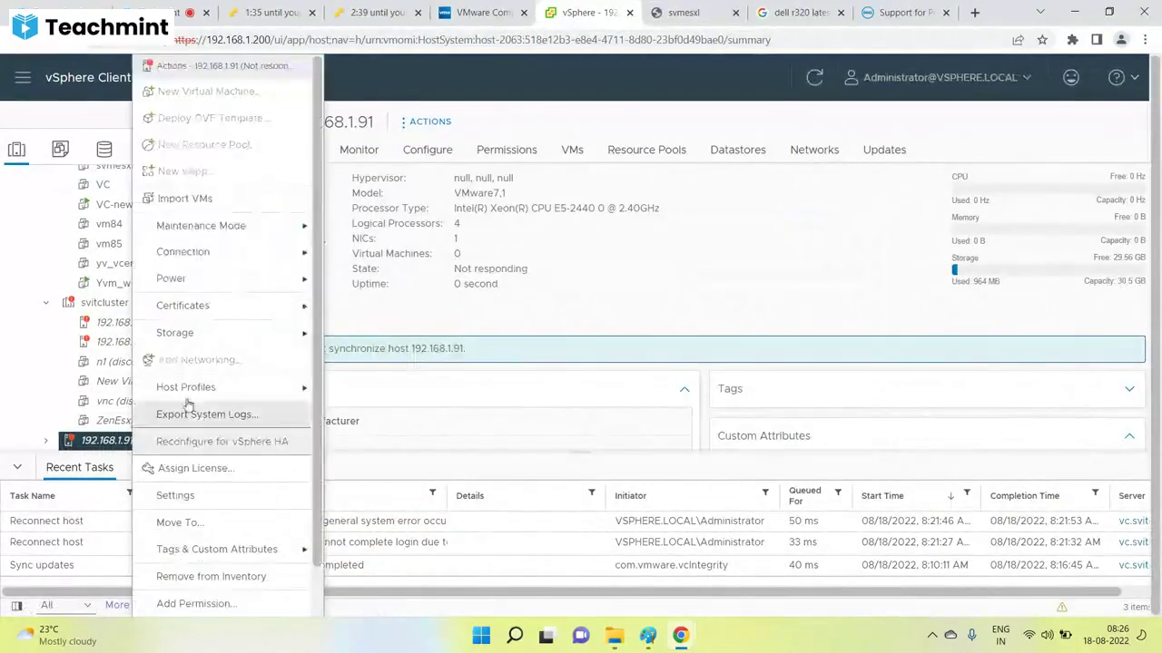
mouse_move(203, 259)
click(354, 257)
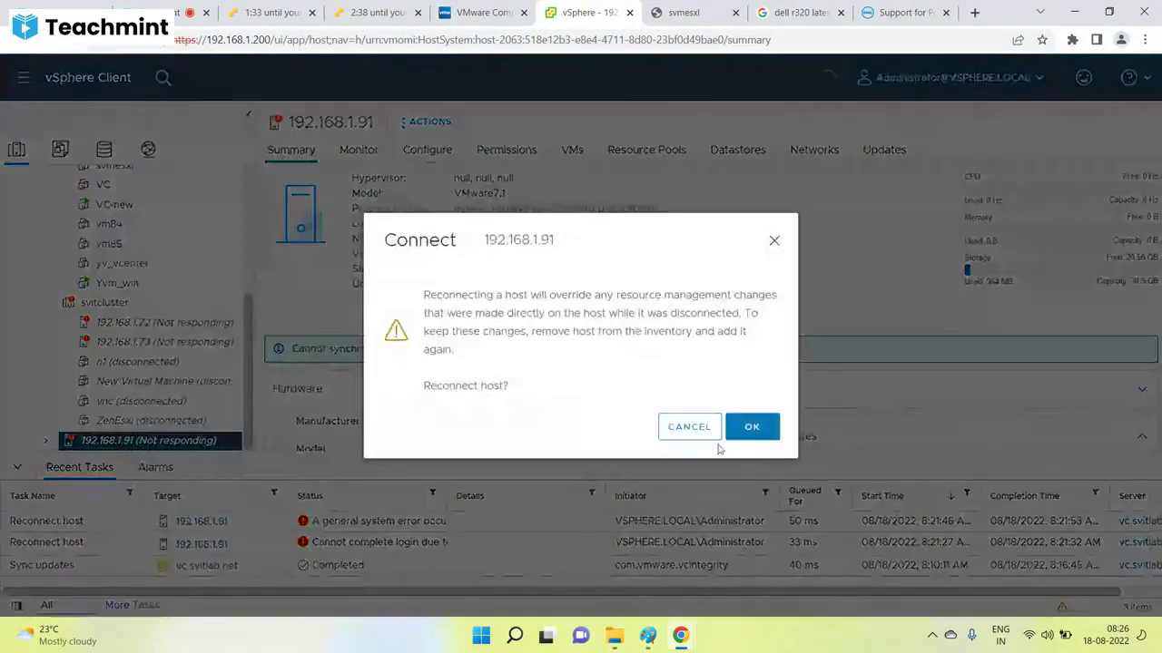
click(746, 428)
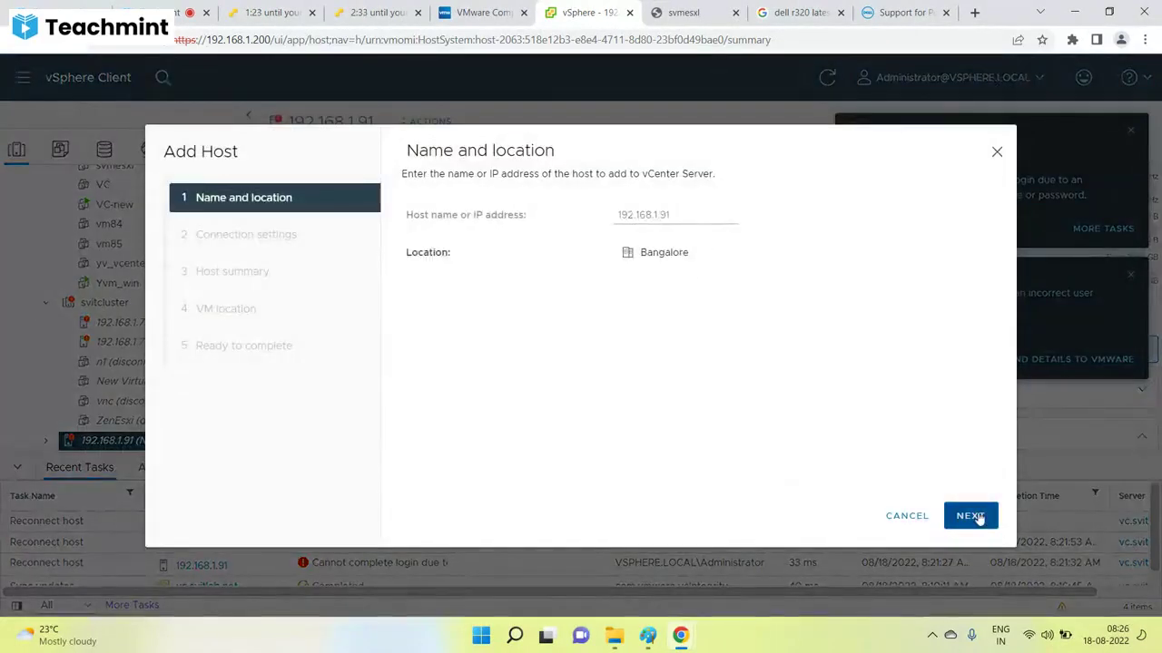
Complete the Add Host wizard with user root and its password, then collapse Recent Tasks.
click(972, 515)
click(636, 219)
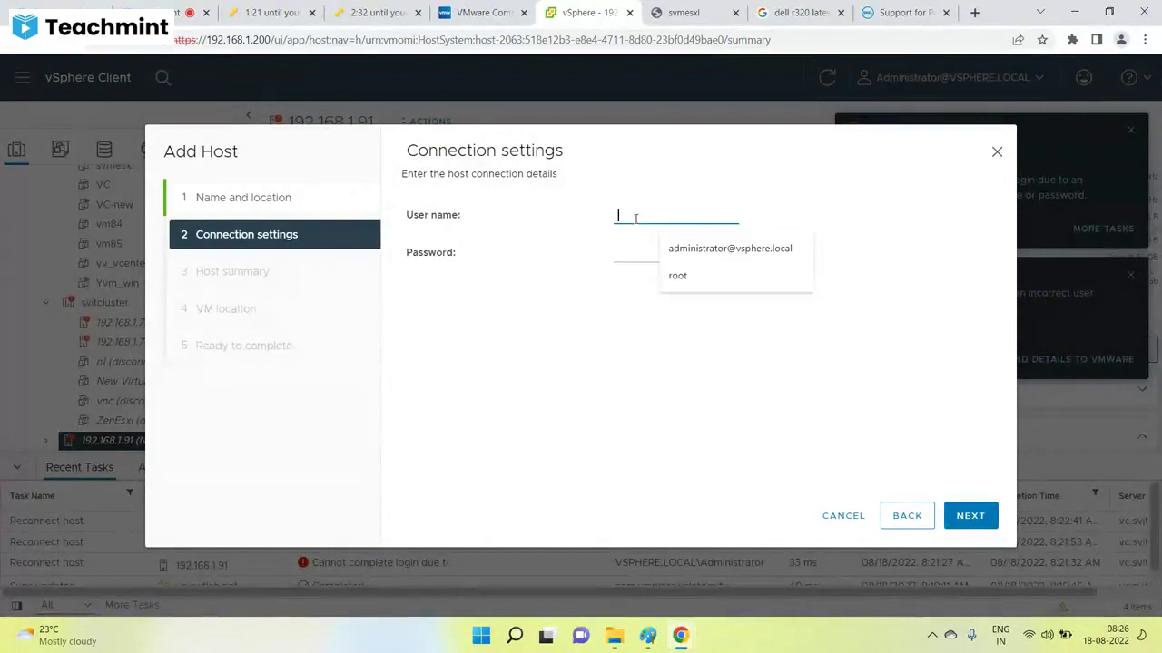
click(676, 274)
click(638, 255)
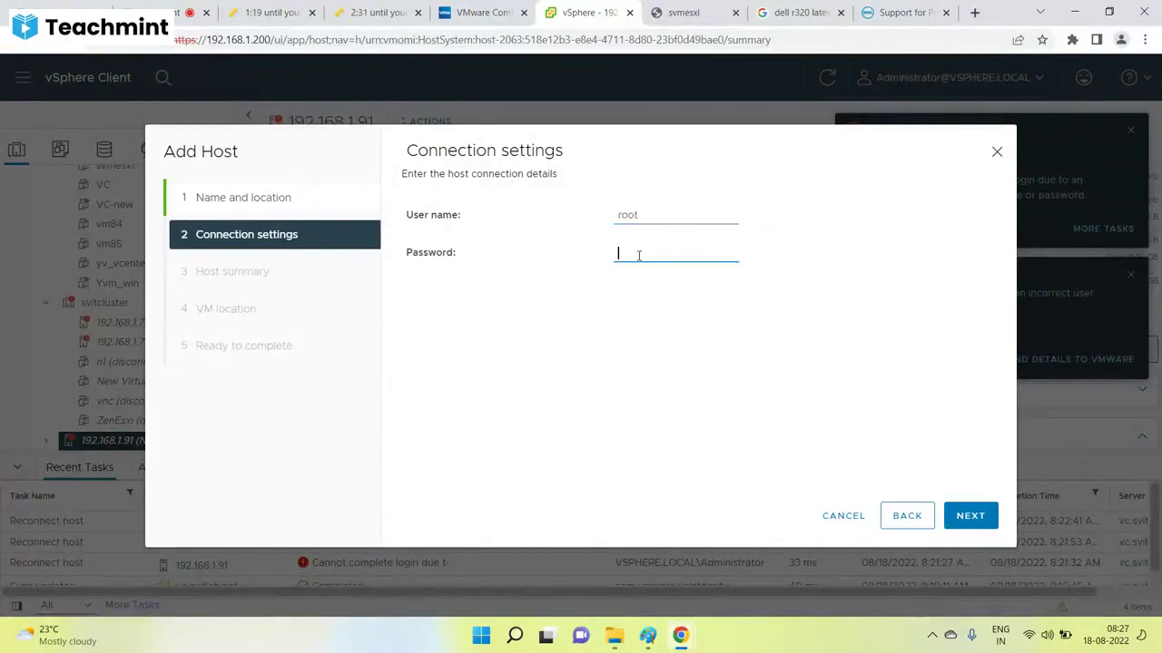
text(•••••••)
click(969, 515)
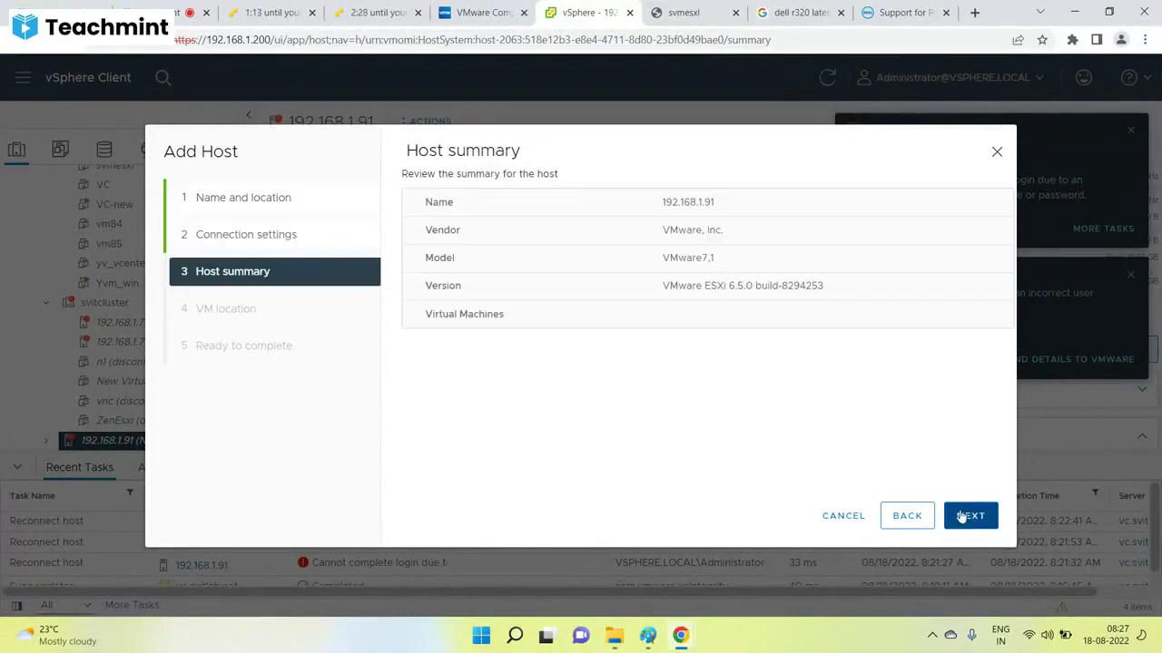
click(962, 516)
click(960, 516)
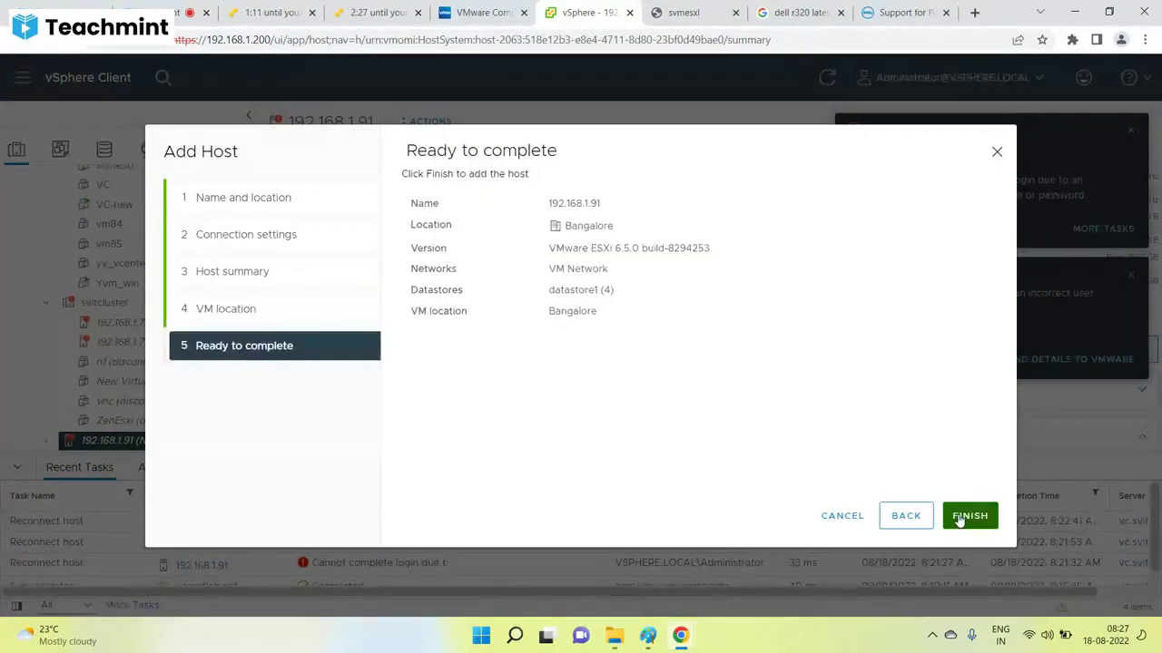
click(967, 515)
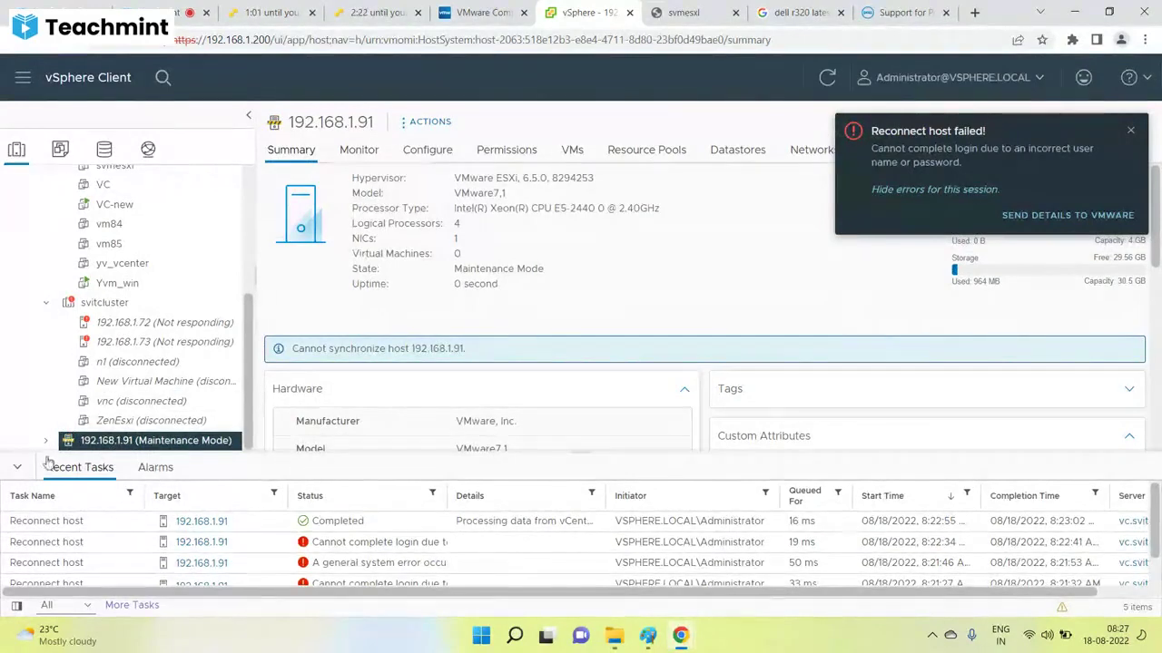
click(16, 467)
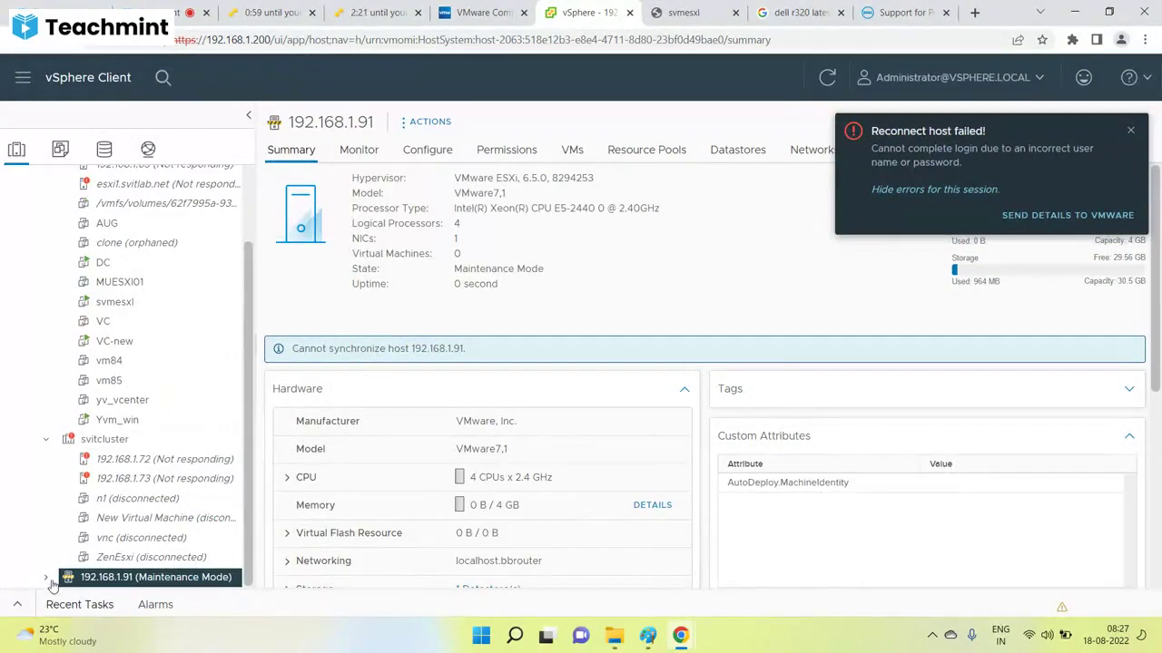
Collapse the svitcluster and lab groups and highlight the host's ESXi 6.5.0 version.
click(46, 439)
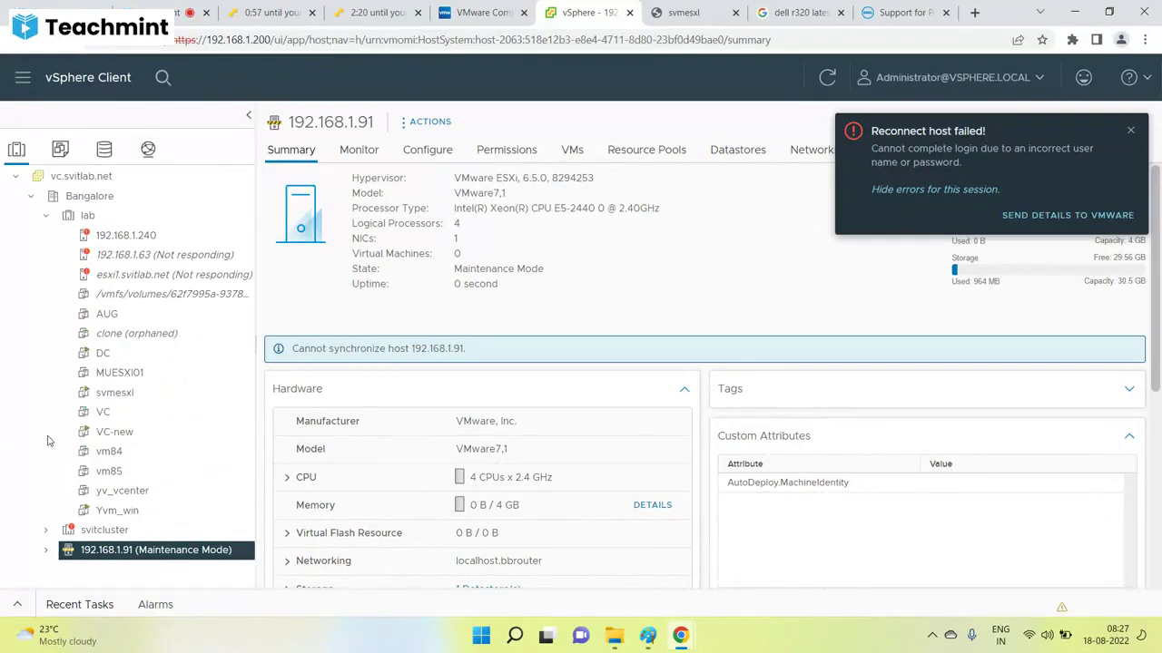
click(46, 215)
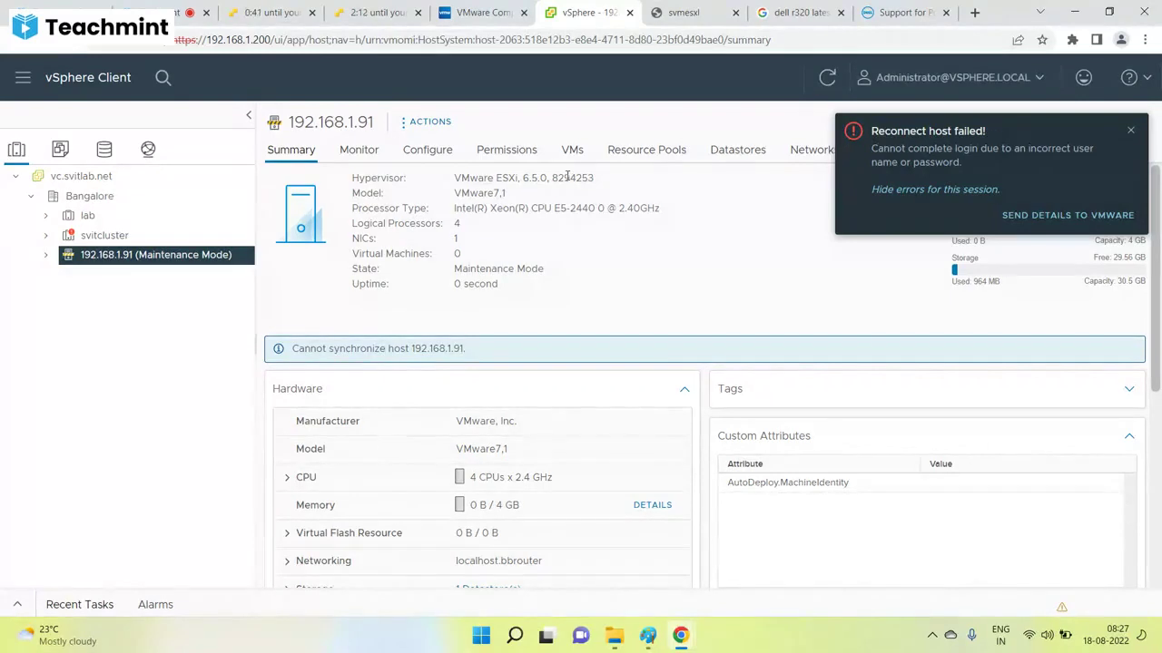
drag(565, 179, 508, 178)
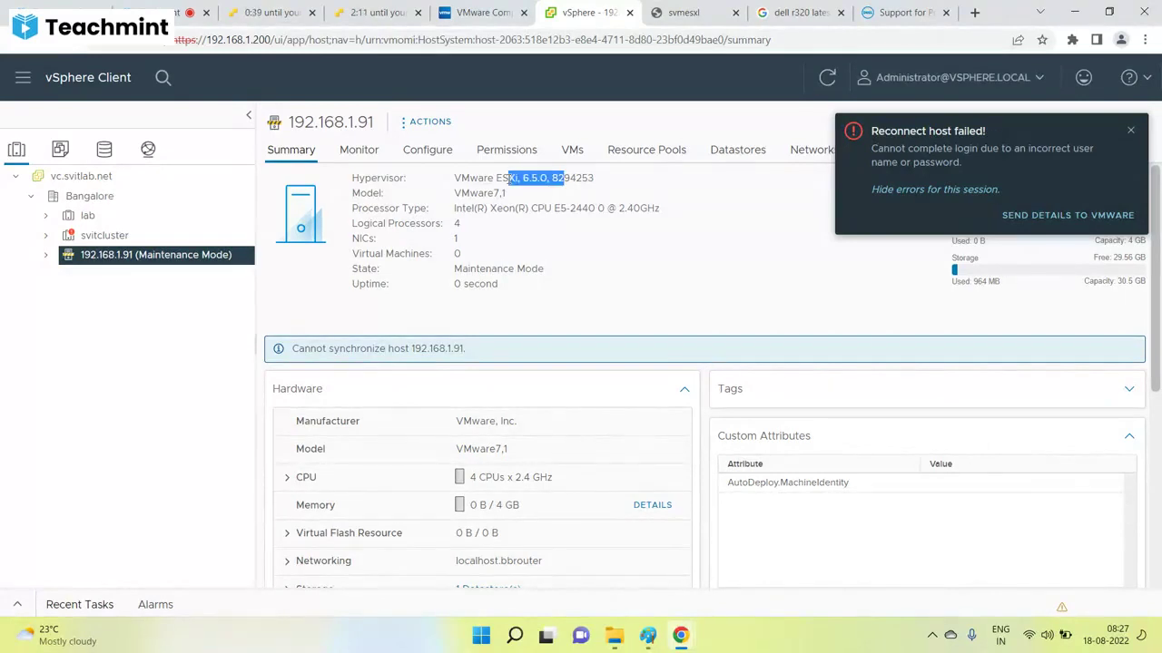
click(647, 635)
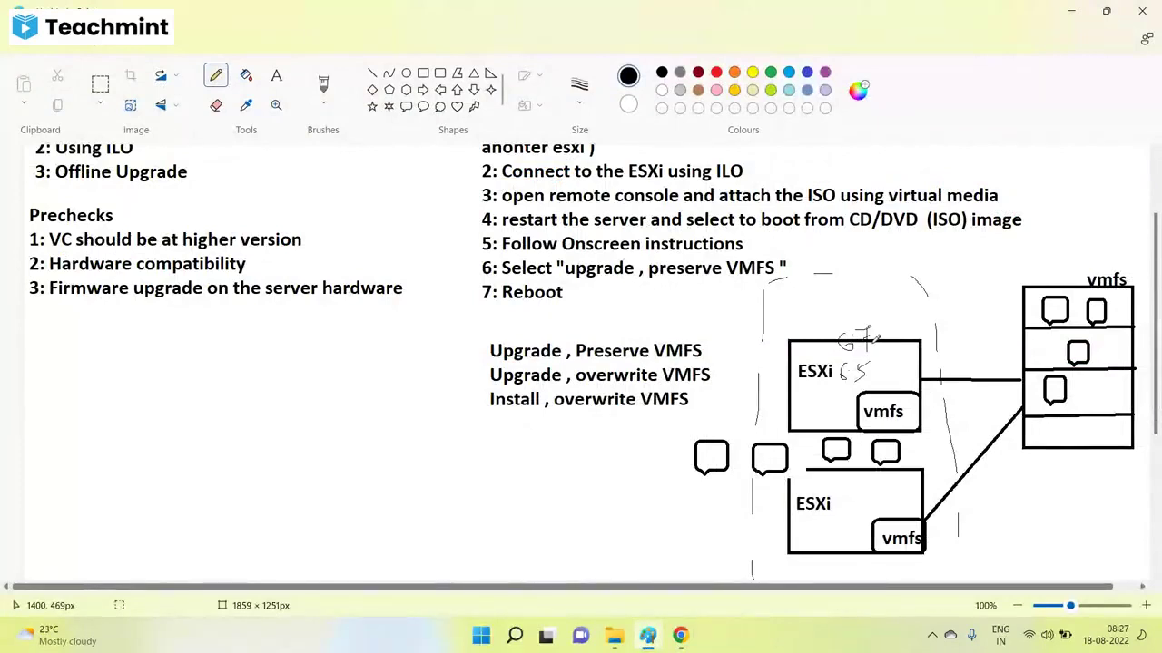
click(680, 635)
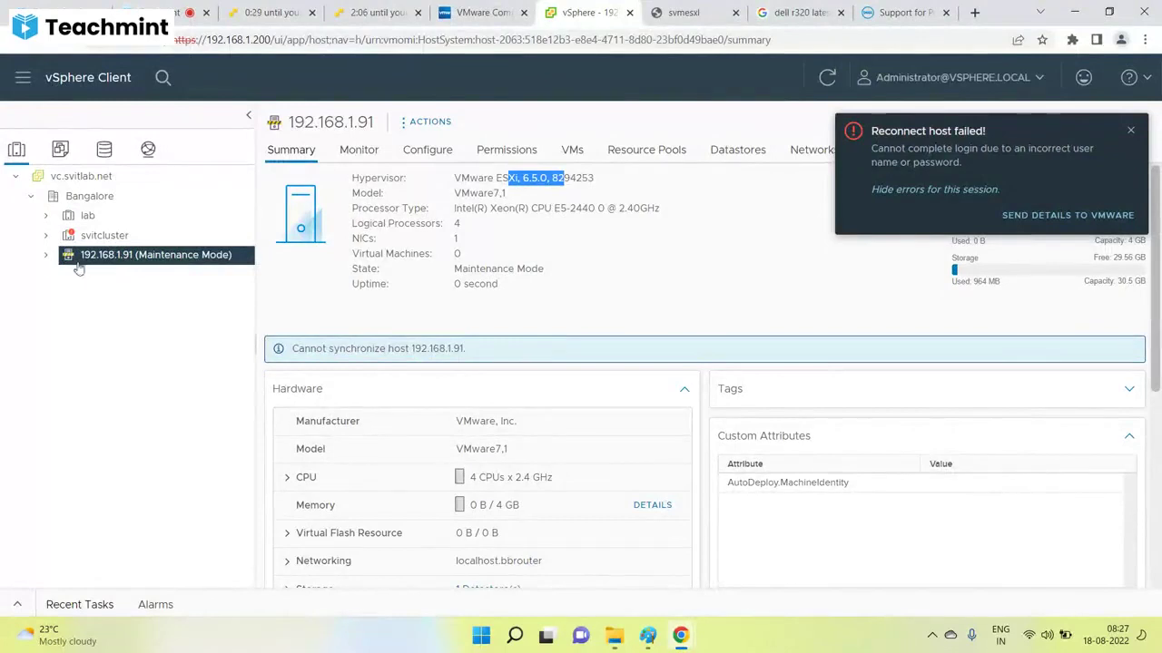
Open the svmesxl VM summary and check the compatibility guide and physical host tabs.
click(46, 217)
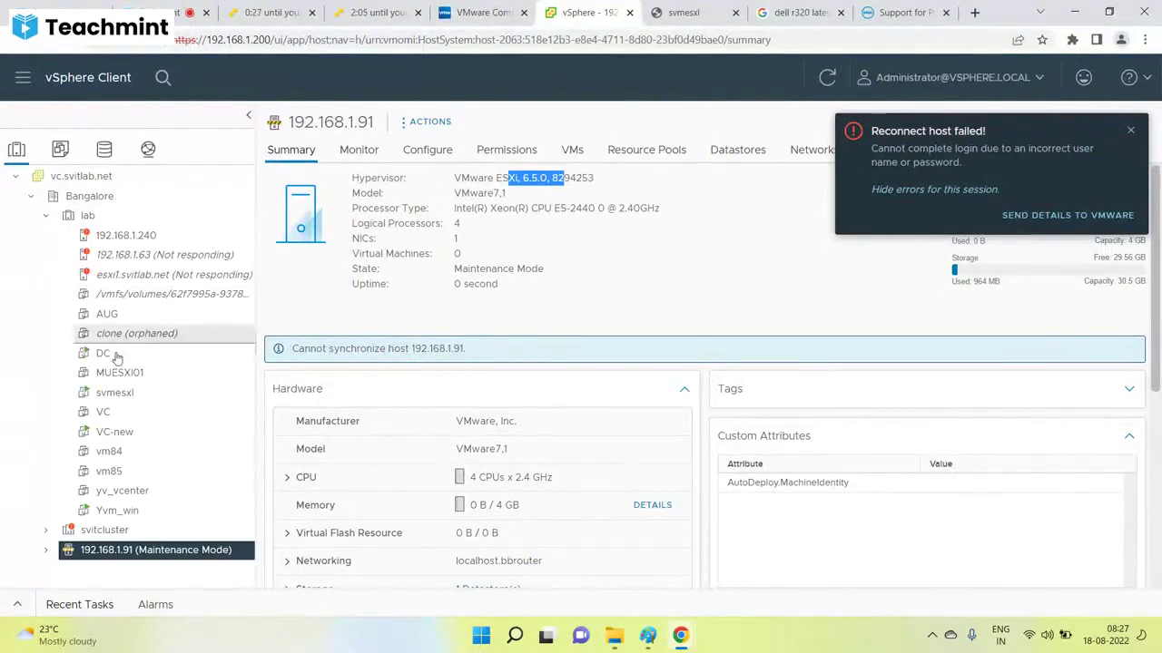
click(151, 396)
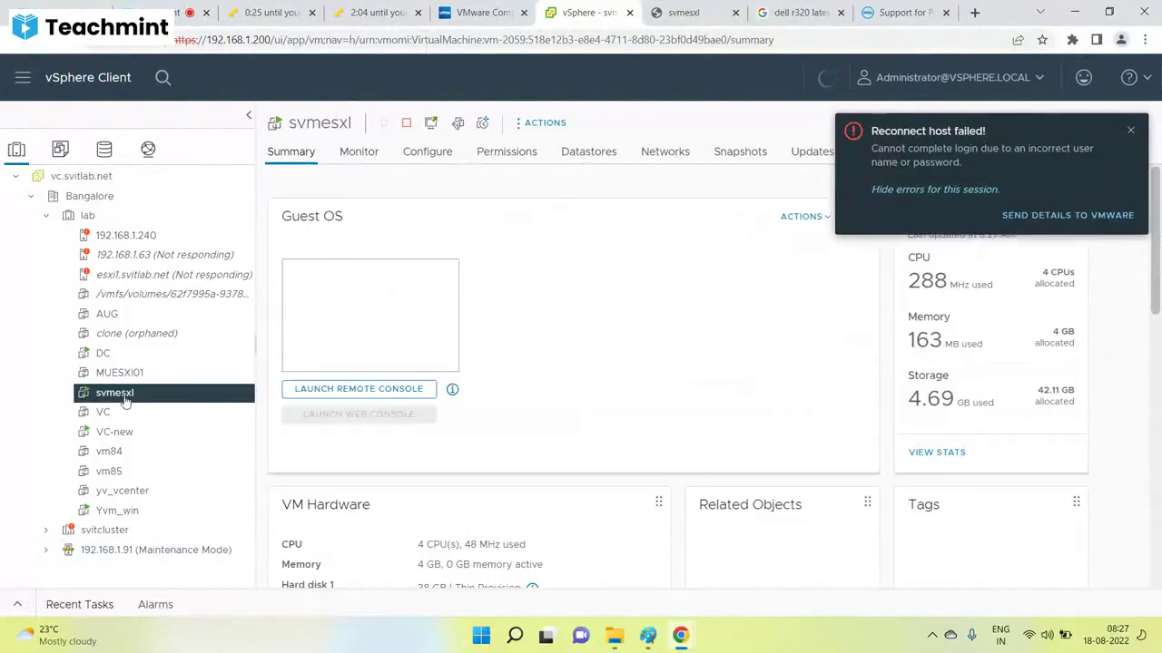
click(484, 11)
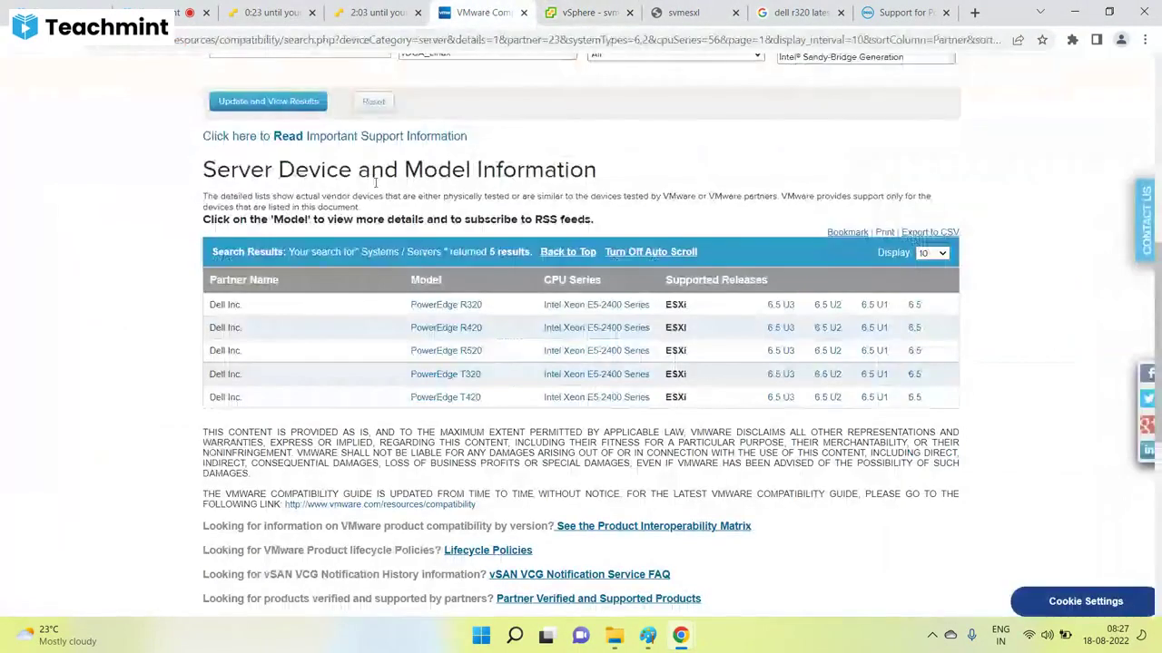
click(363, 11)
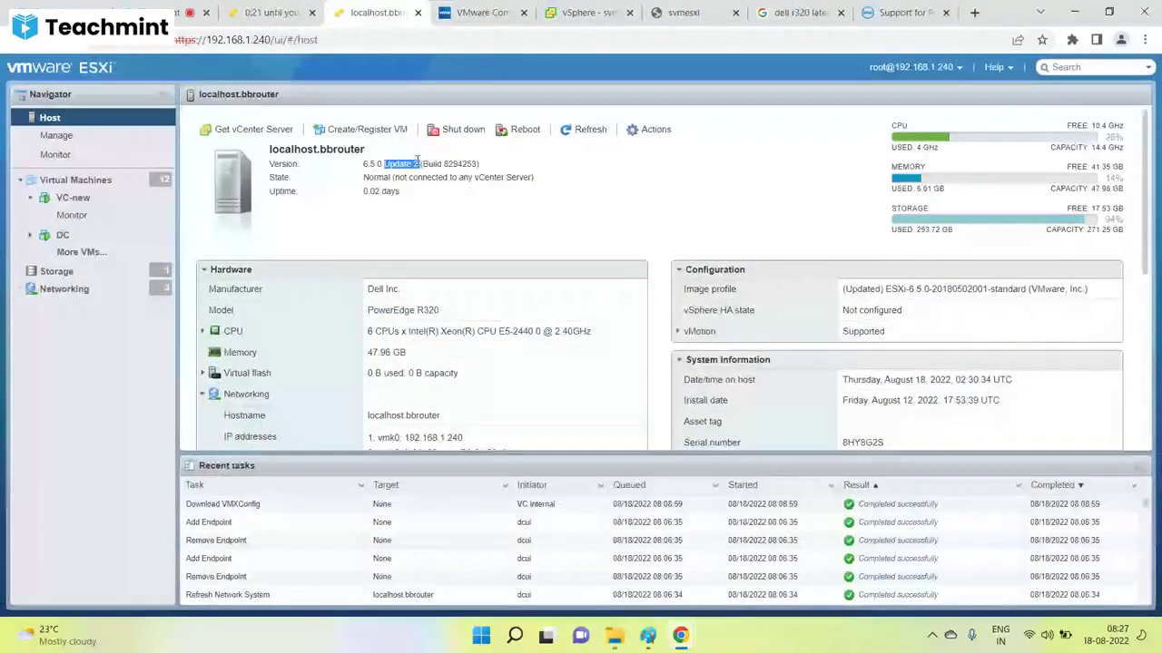
click(589, 12)
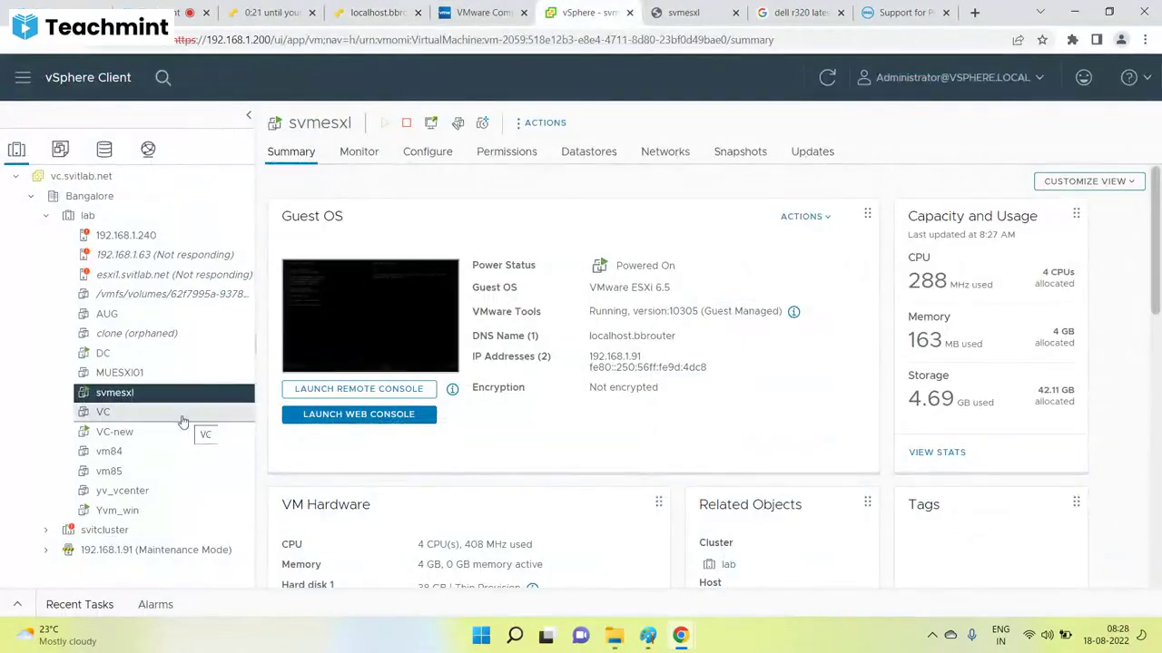
click(648, 636)
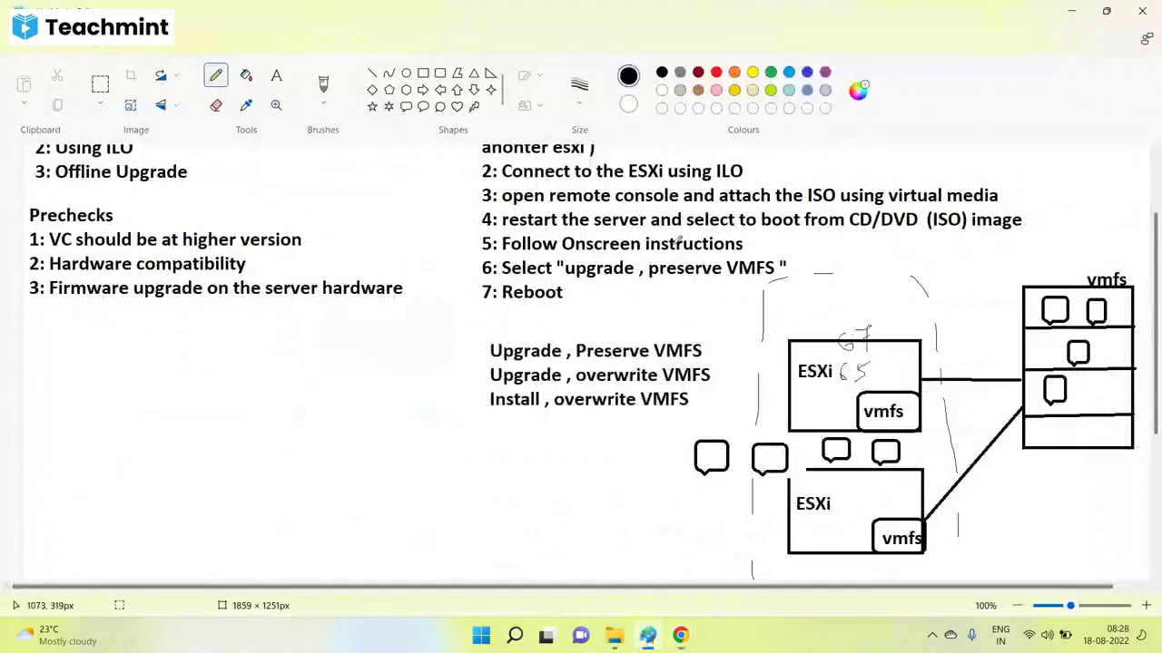
Mark the 'Connect to the ESXi using ILO' step, replacing a misplaced pencil line.
scroll(676, 236, up, 2)
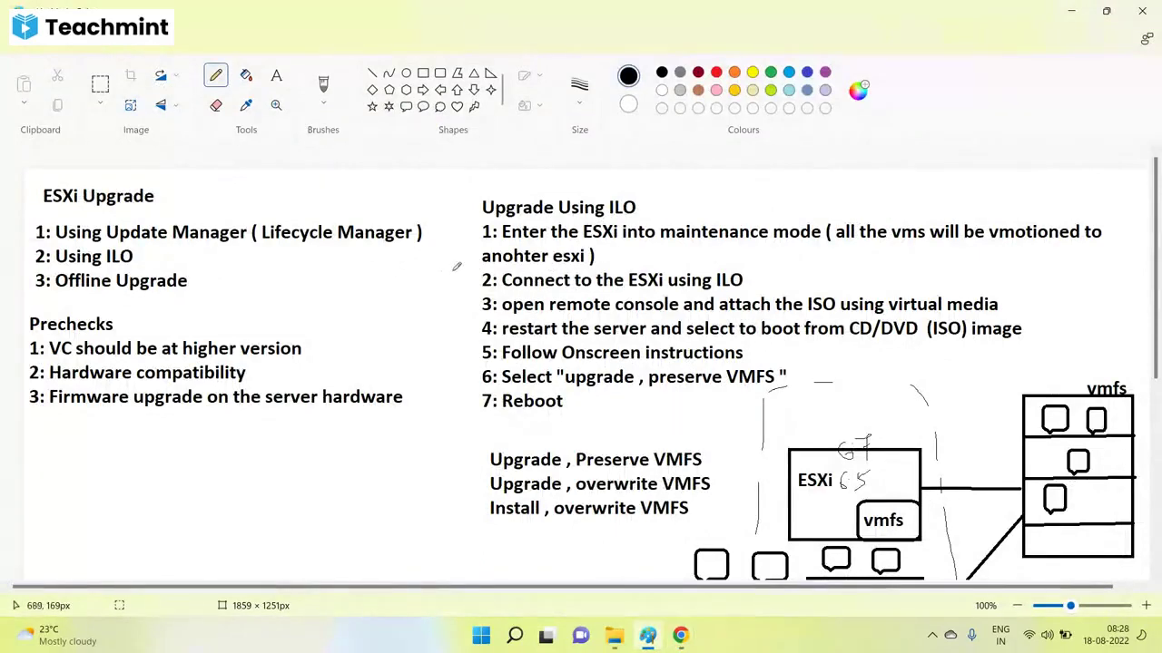
drag(442, 271, 501, 271)
key(ctrl+z)
drag(453, 298, 535, 289)
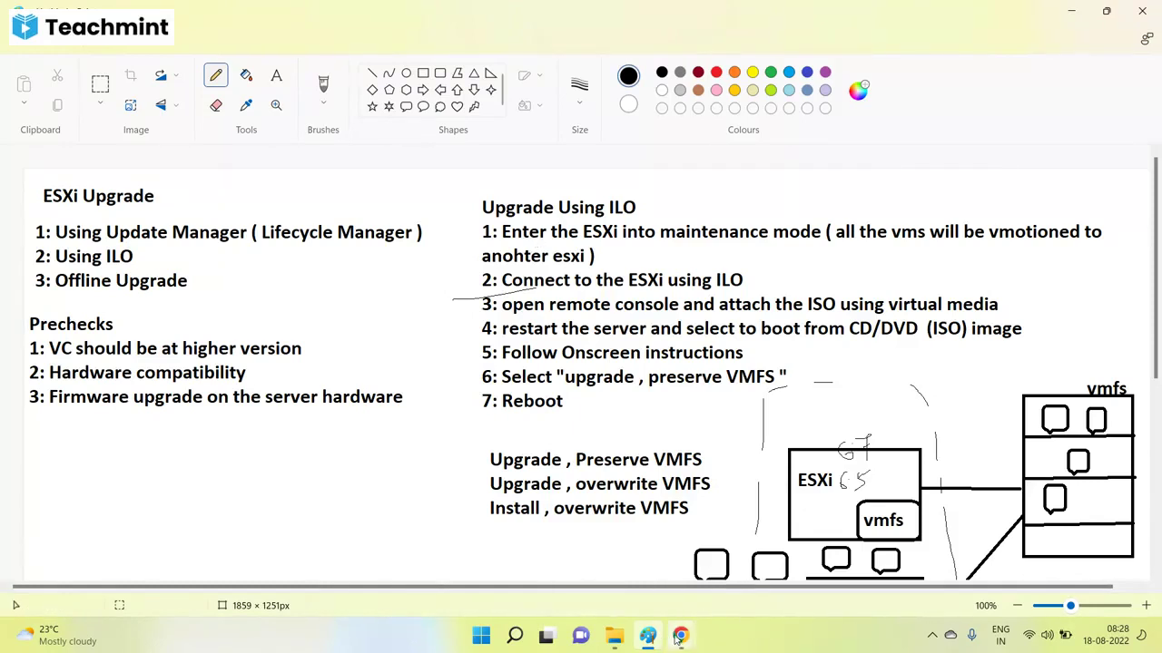
mouse_move(680, 635)
click(650, 556)
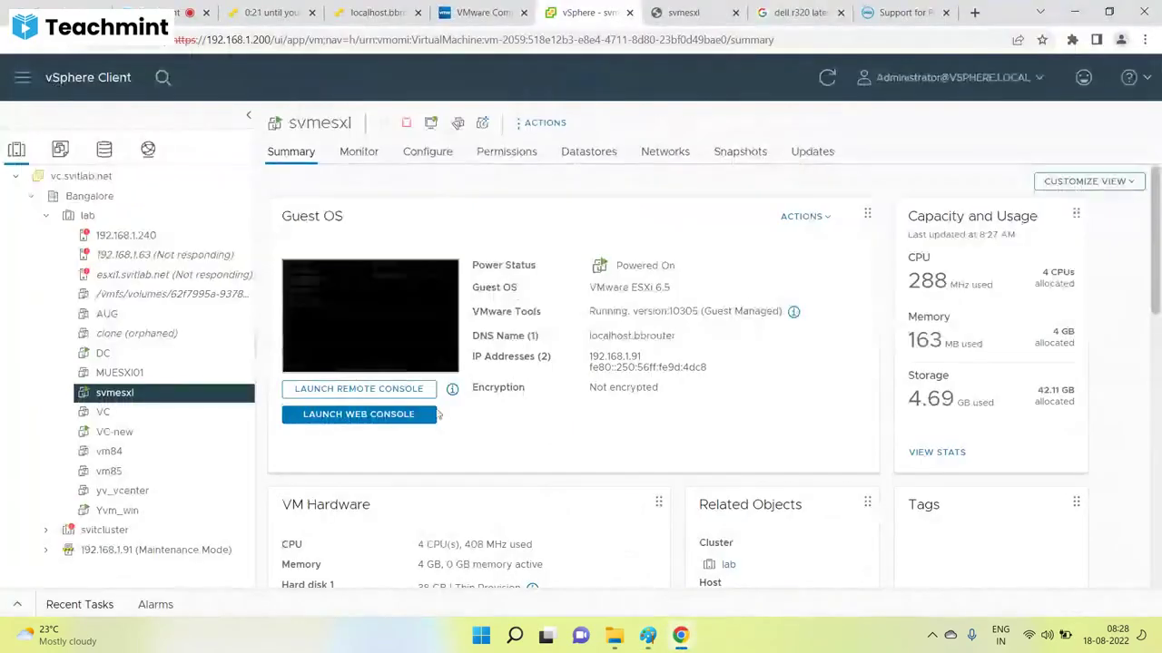
Close the svmesxl console, dell r320 search and Dell support tabs.
click(736, 14)
click(747, 13)
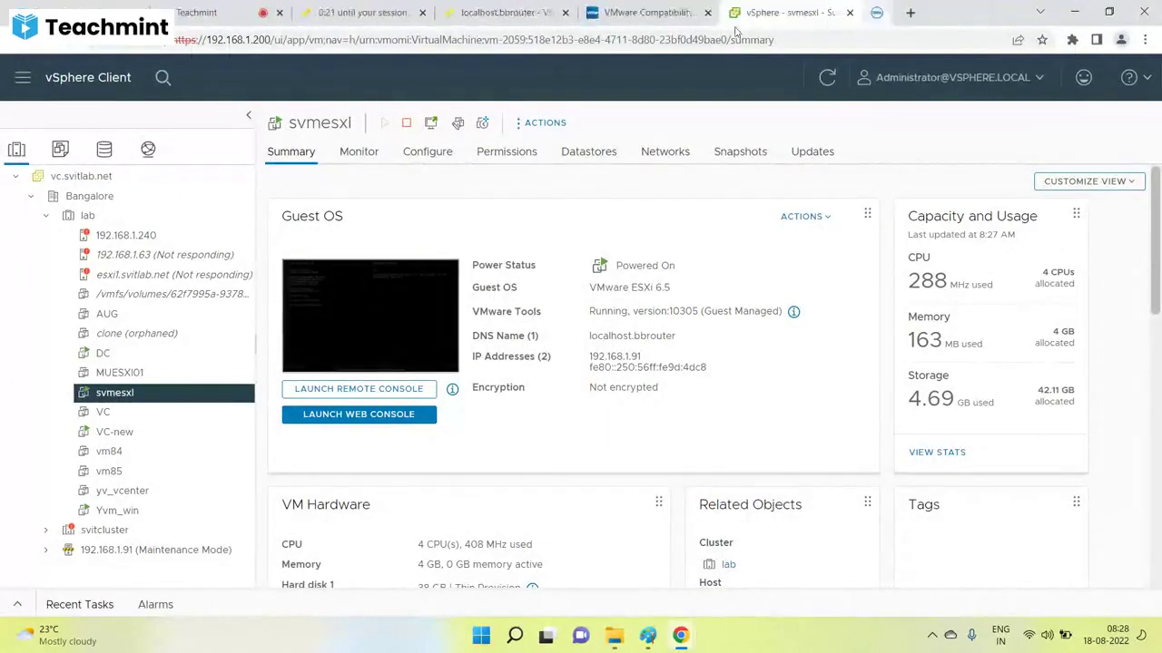
click(747, 13)
In a new tab, load 192.168.1.233 after a mistaken try at 192.168.1.230.
click(974, 13)
text(192.168.1.200)
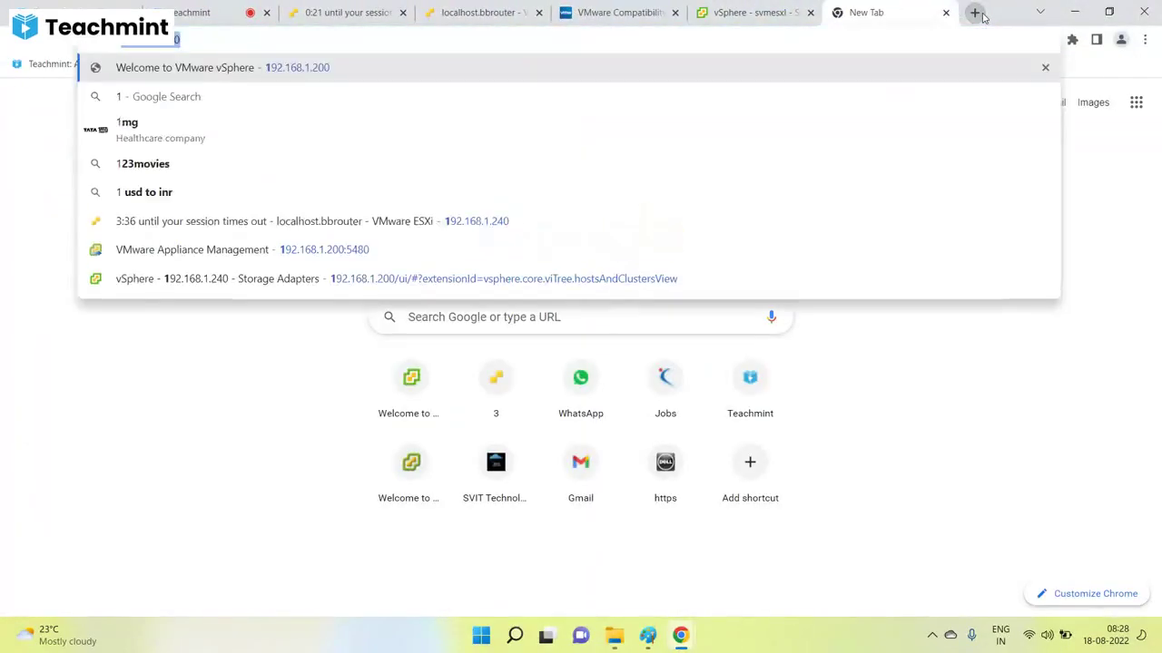
key(End)
key(BackSpace)
key(BackSpace)
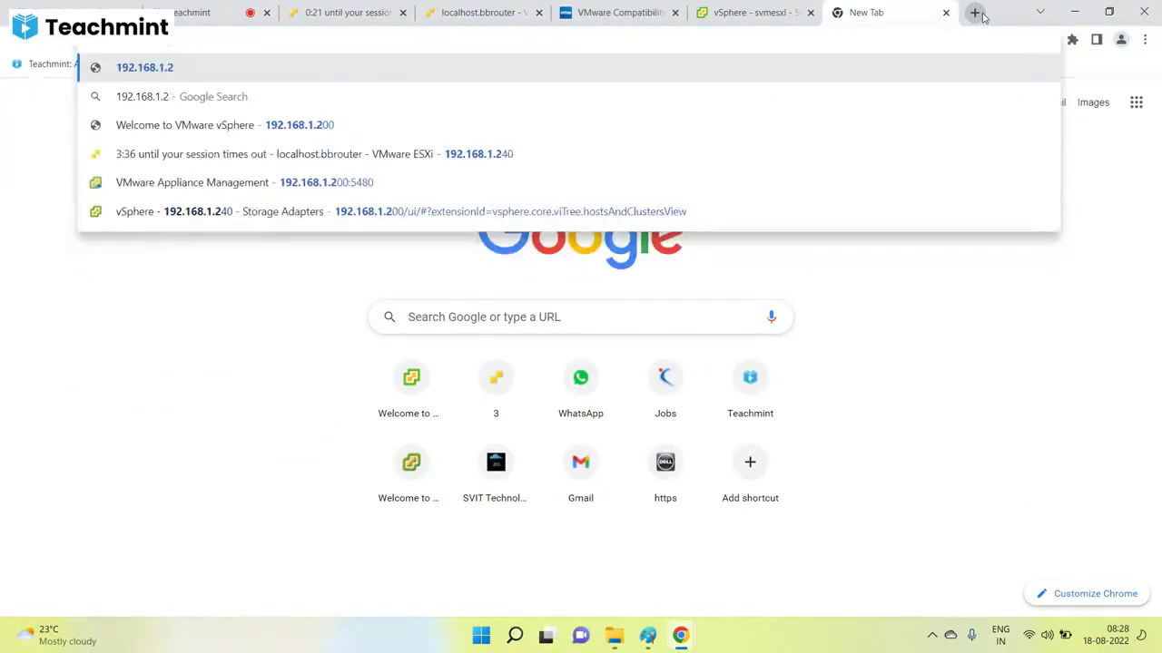
text(30)
key(Return)
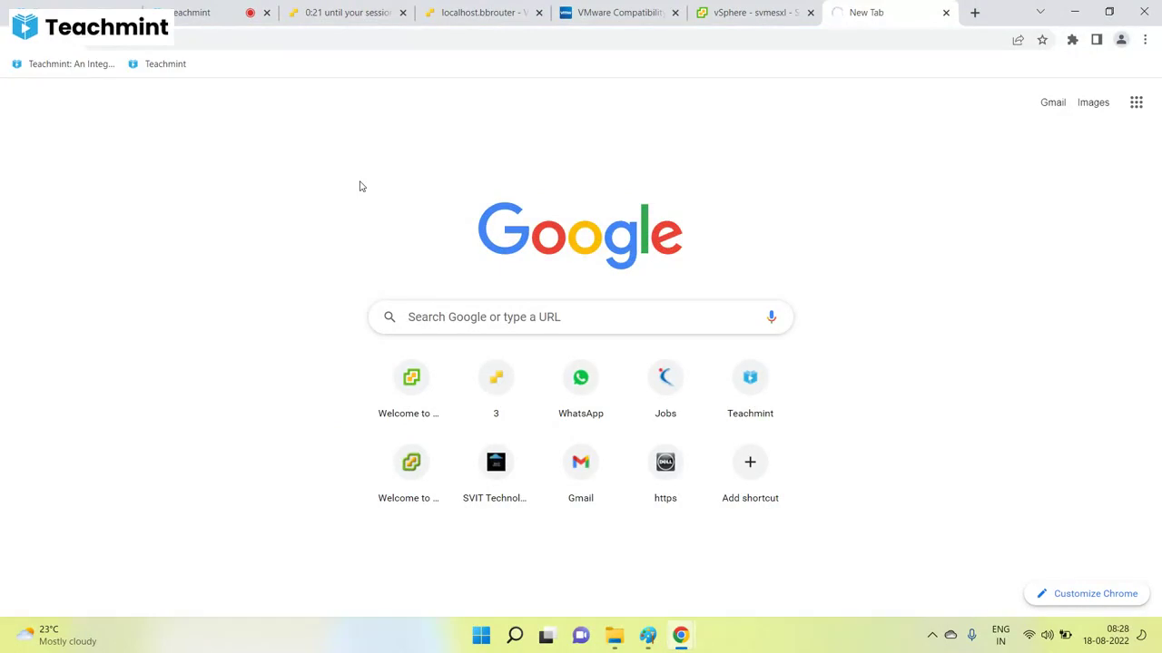
click(245, 40)
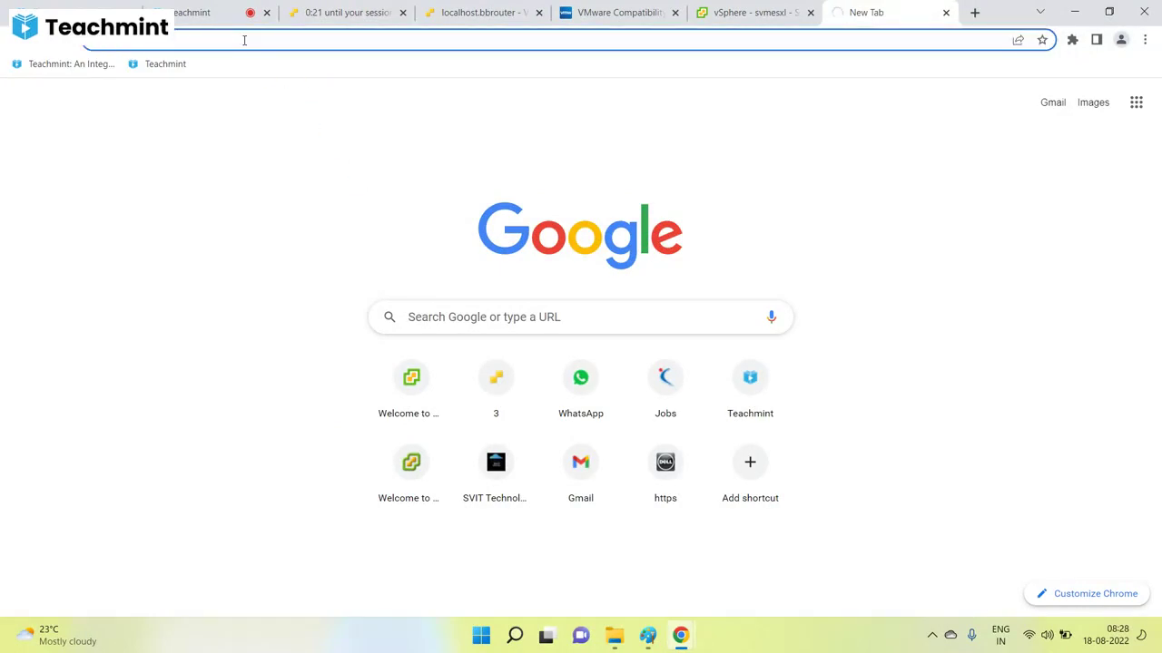
text(192.168.1.233)
key(Return)
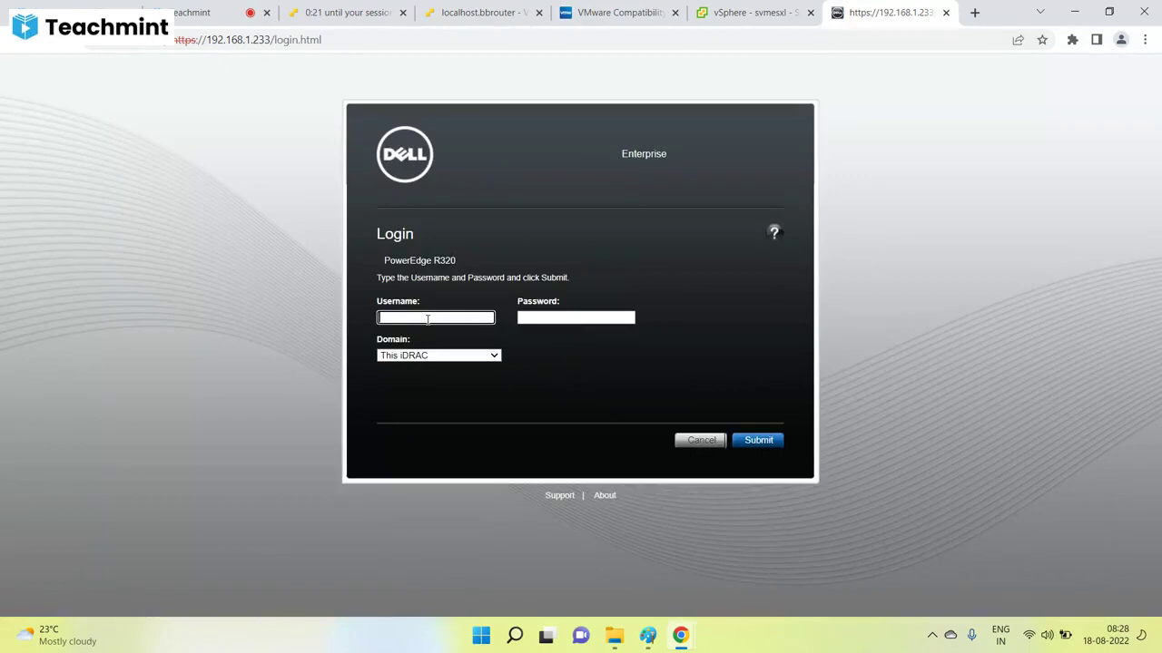
Log into iDRAC7 with user root and the account password.
text(root)
key(Tab)
text(c)
key(Tab)
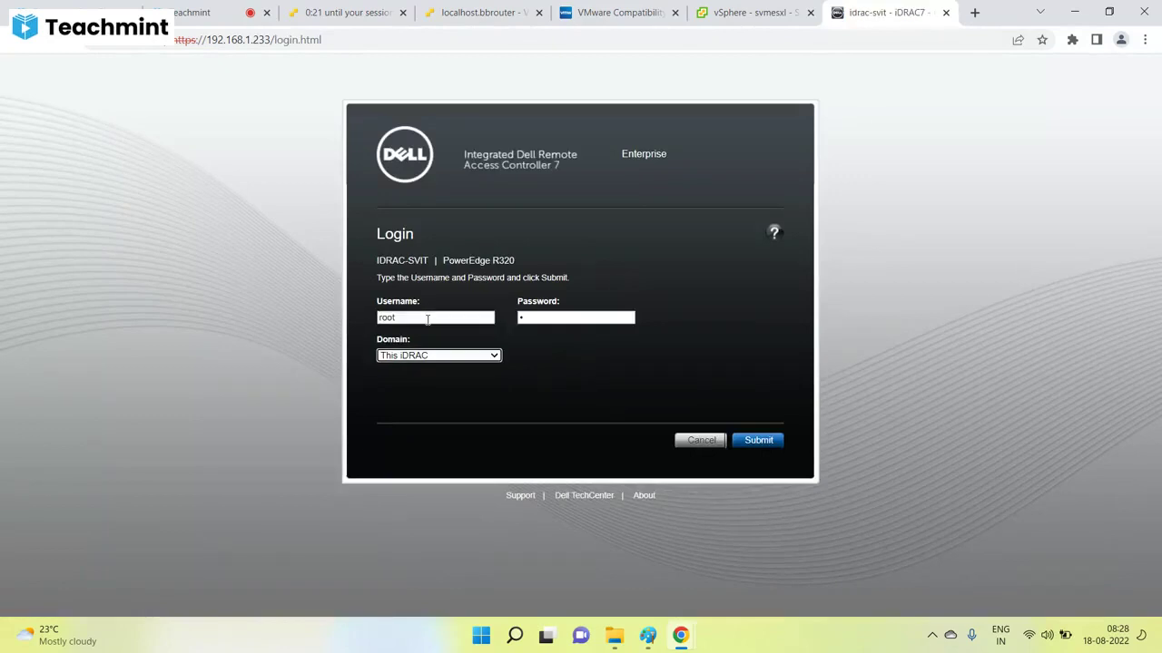
click(563, 317)
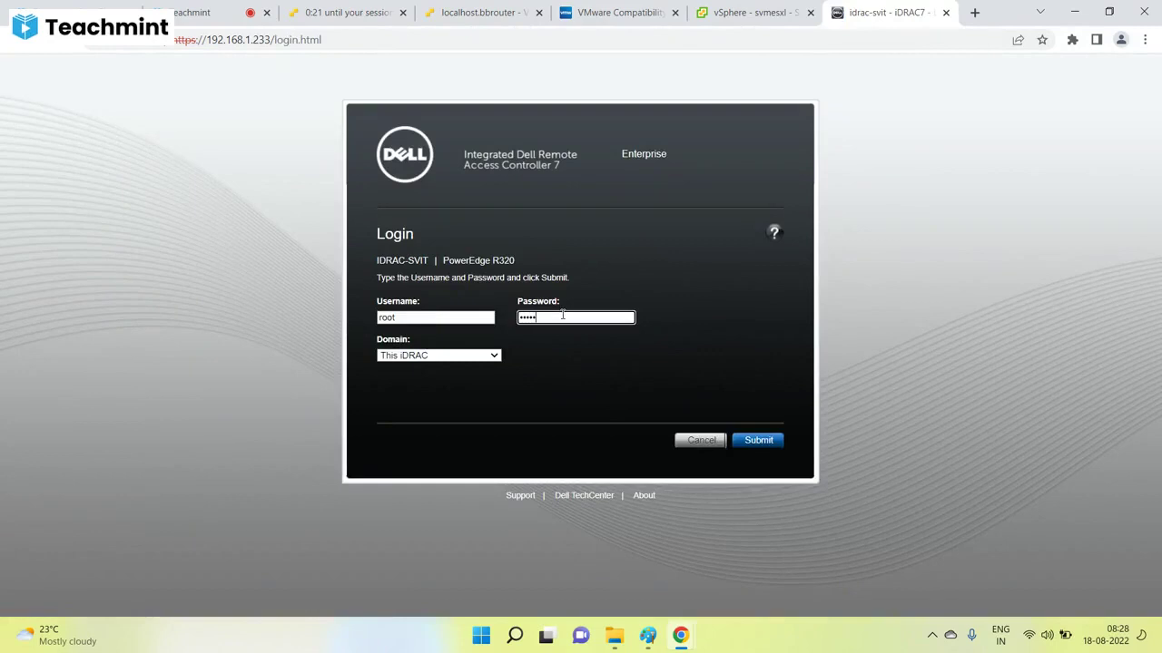
key(Return)
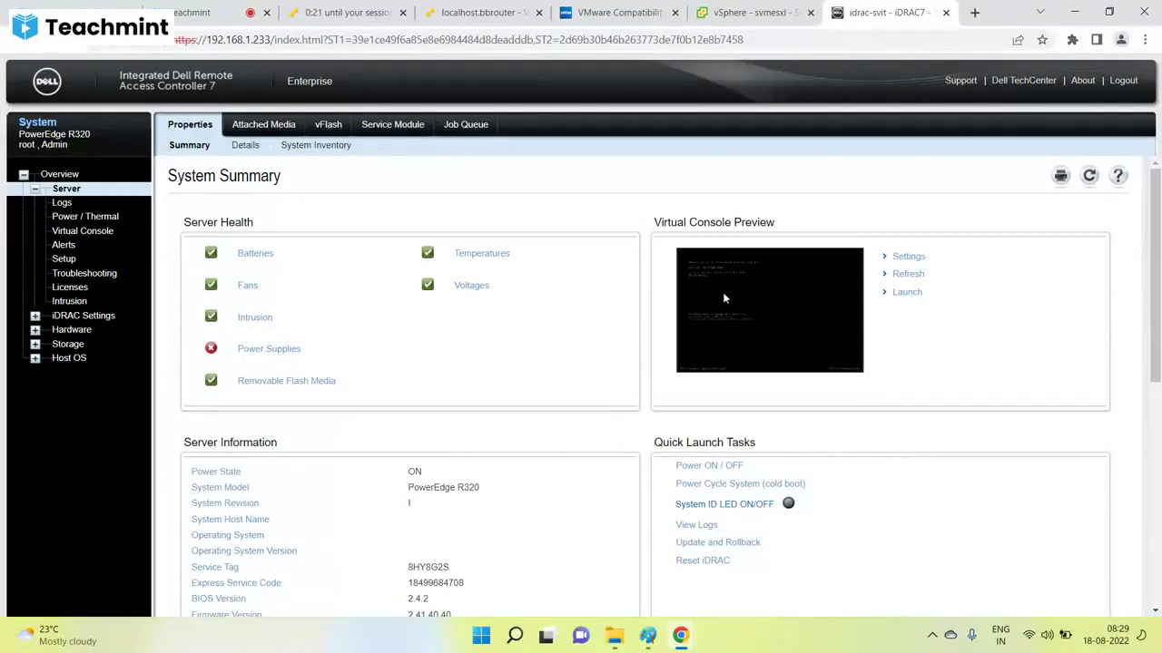
Always allow pop-ups from the iDRAC address and relaunch the server's virtual console.
click(900, 293)
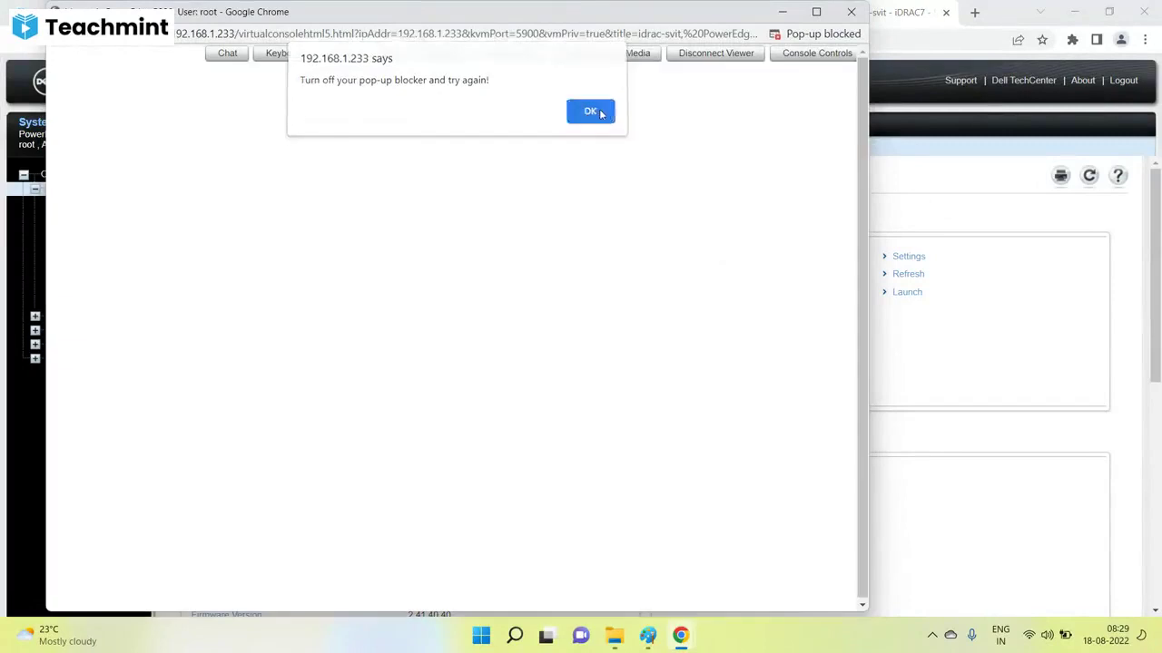
click(594, 114)
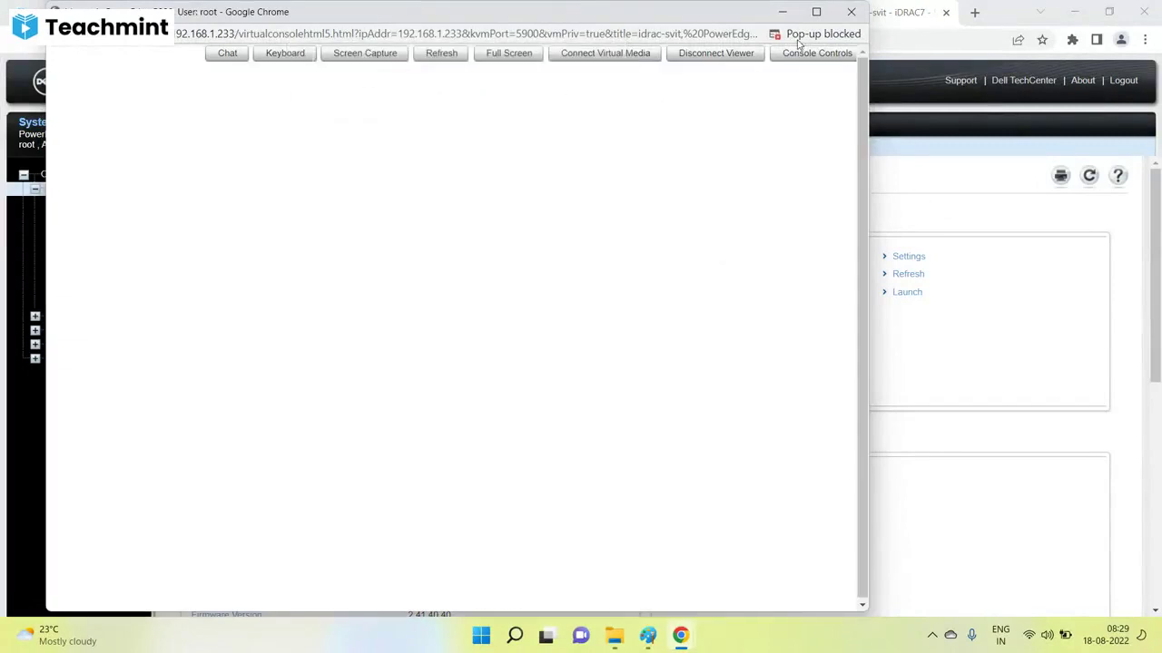
click(798, 36)
click(643, 108)
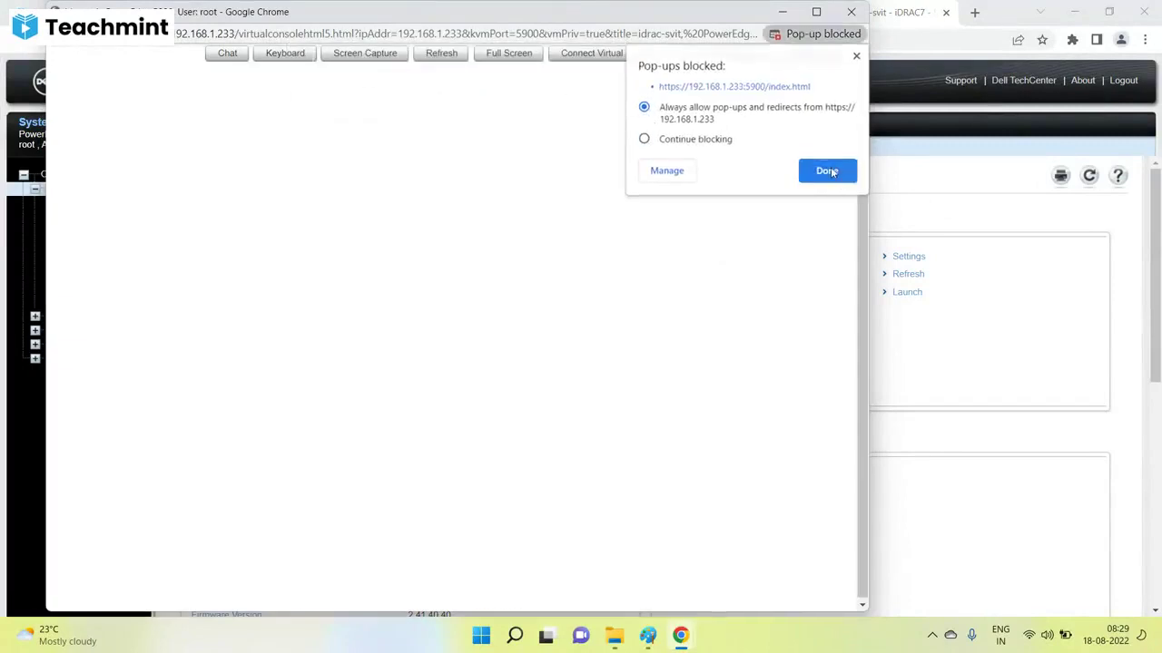
click(828, 171)
click(850, 12)
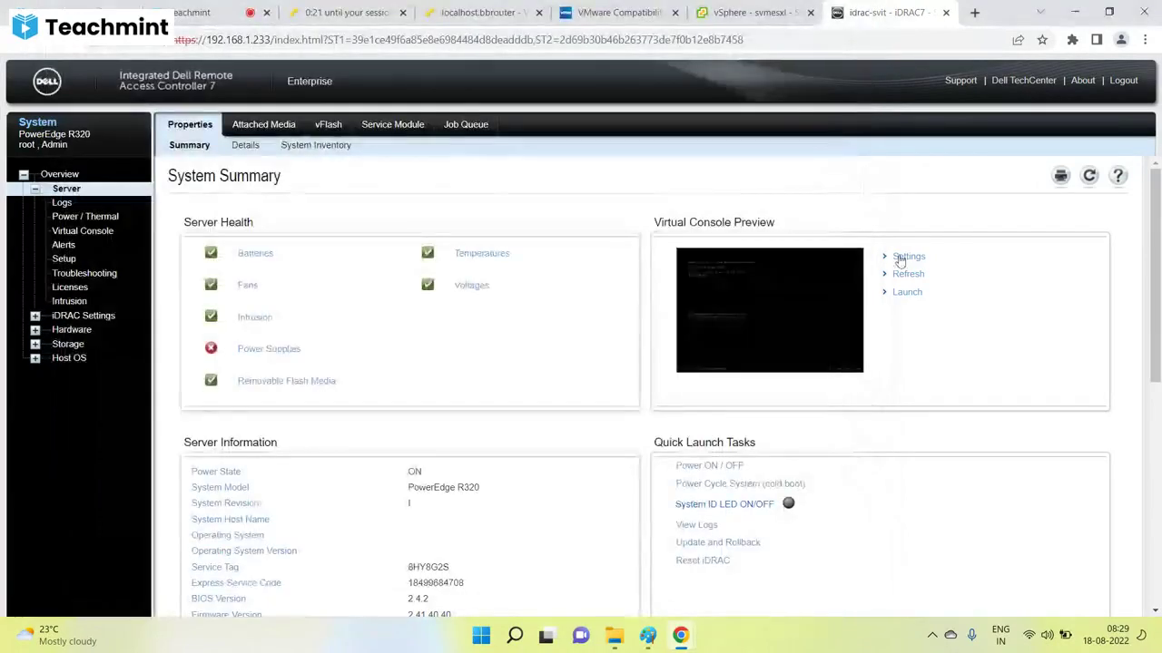
click(905, 293)
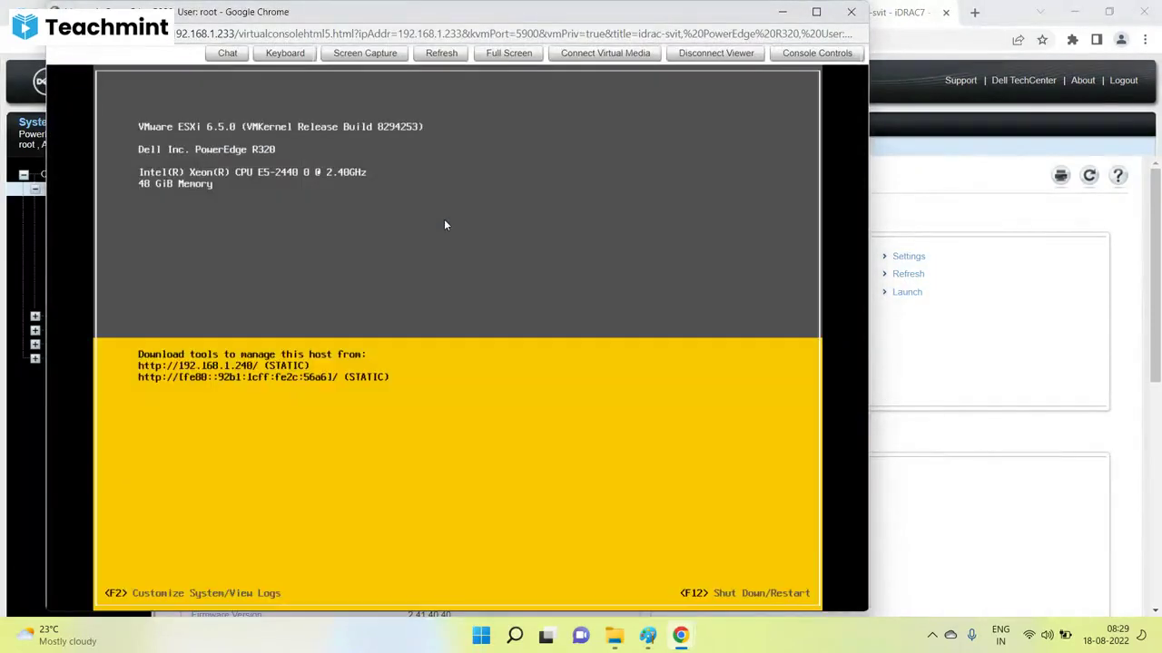
Map the 6.5.0 update02 ESXi installer ISO to the virtual CD/DVD drive, then show Power Monitoring.
click(606, 54)
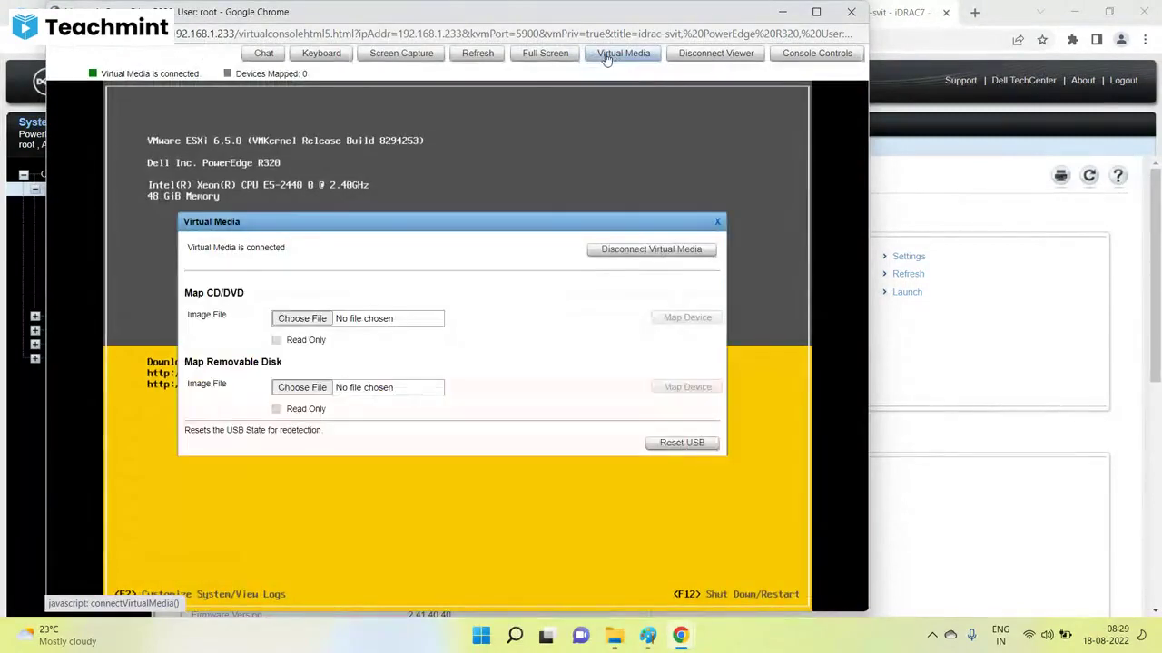
click(313, 319)
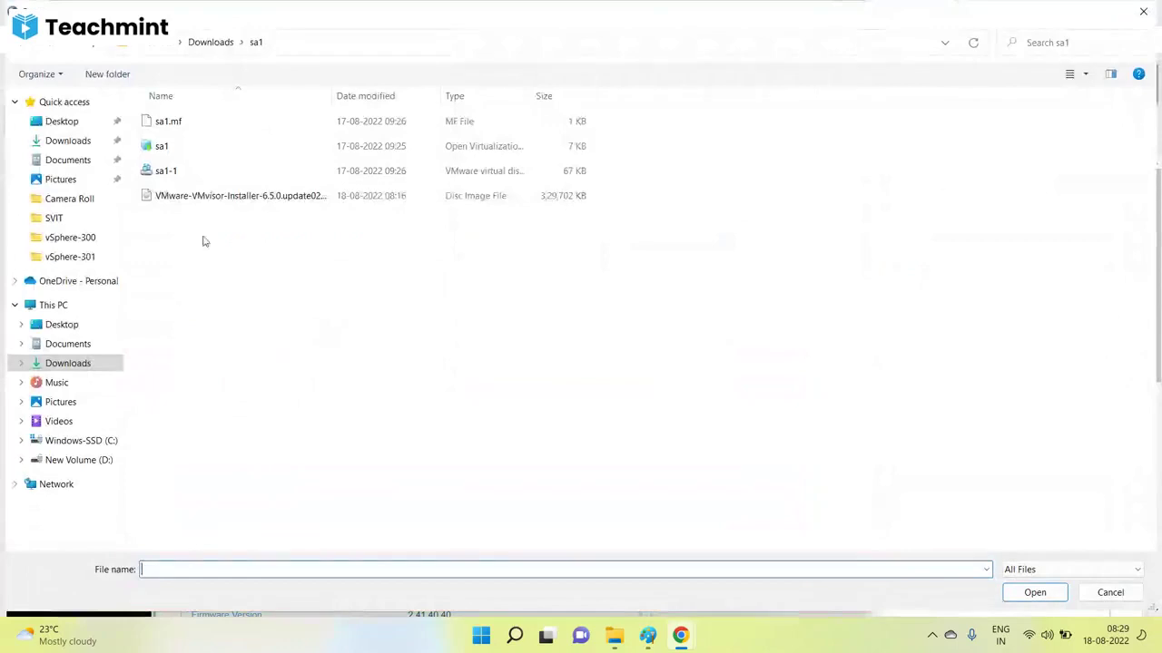
click(227, 201)
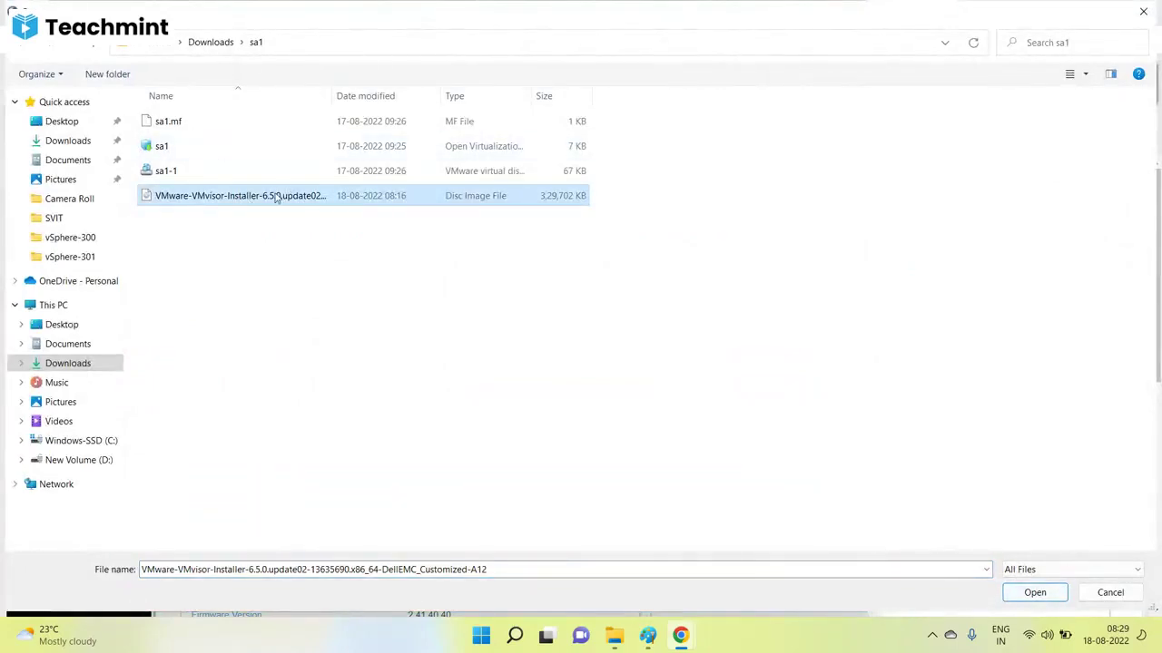
click(1037, 596)
click(692, 325)
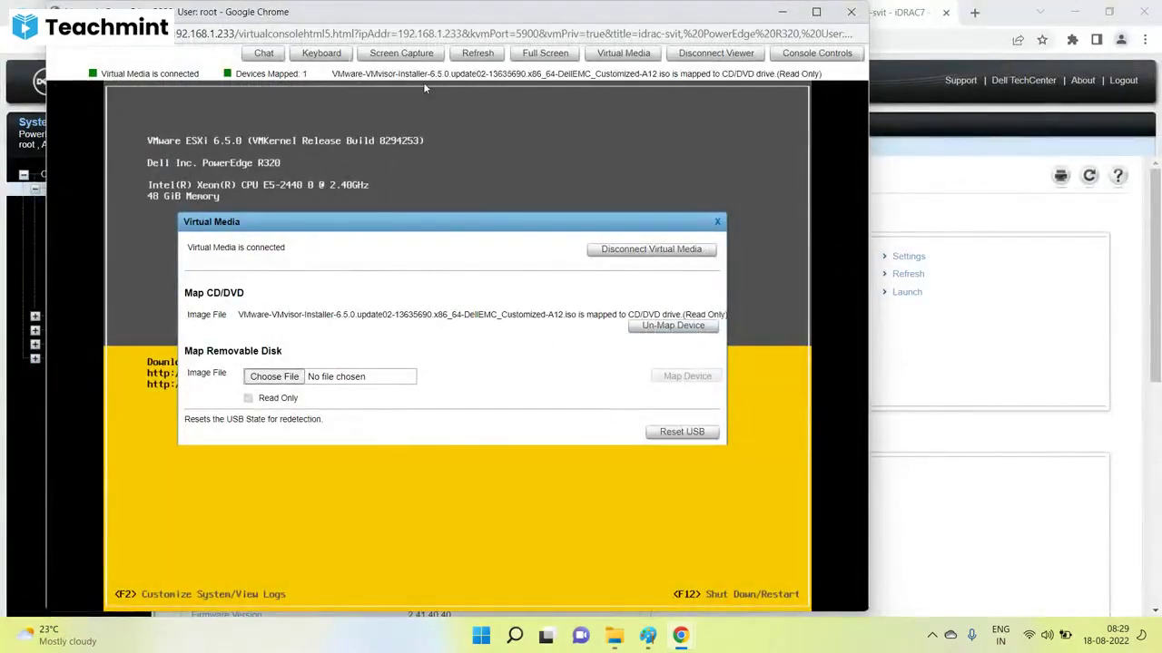
click(1029, 267)
click(112, 221)
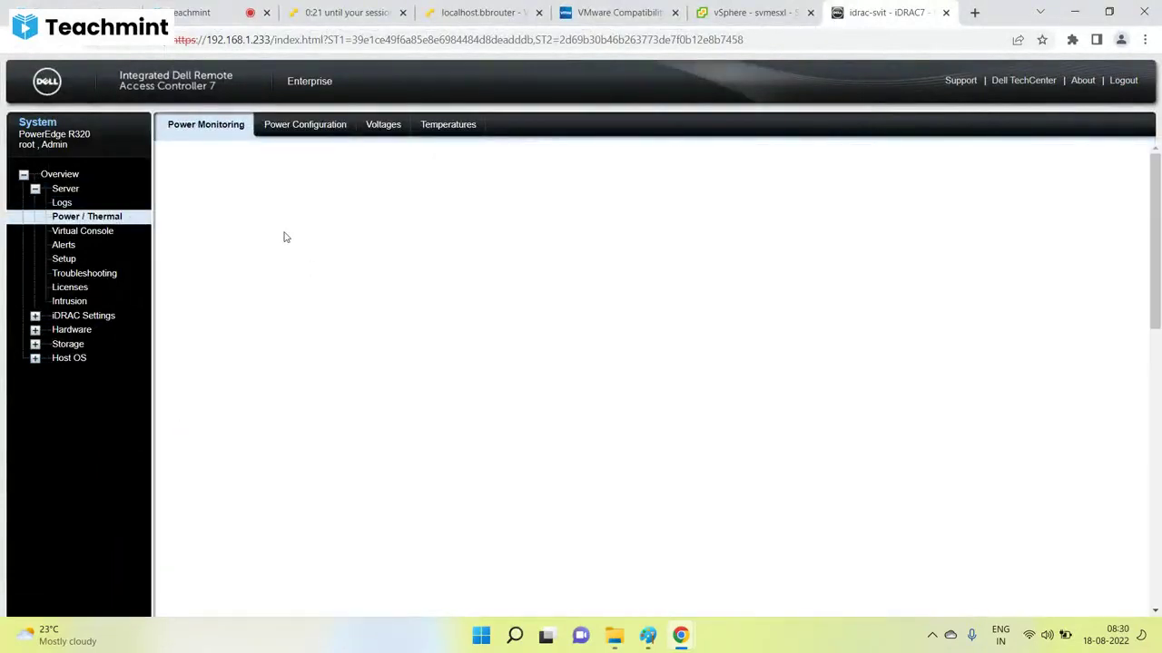
Apply the Reset System (warm boot) power action to the server, then return to vSphere.
click(300, 256)
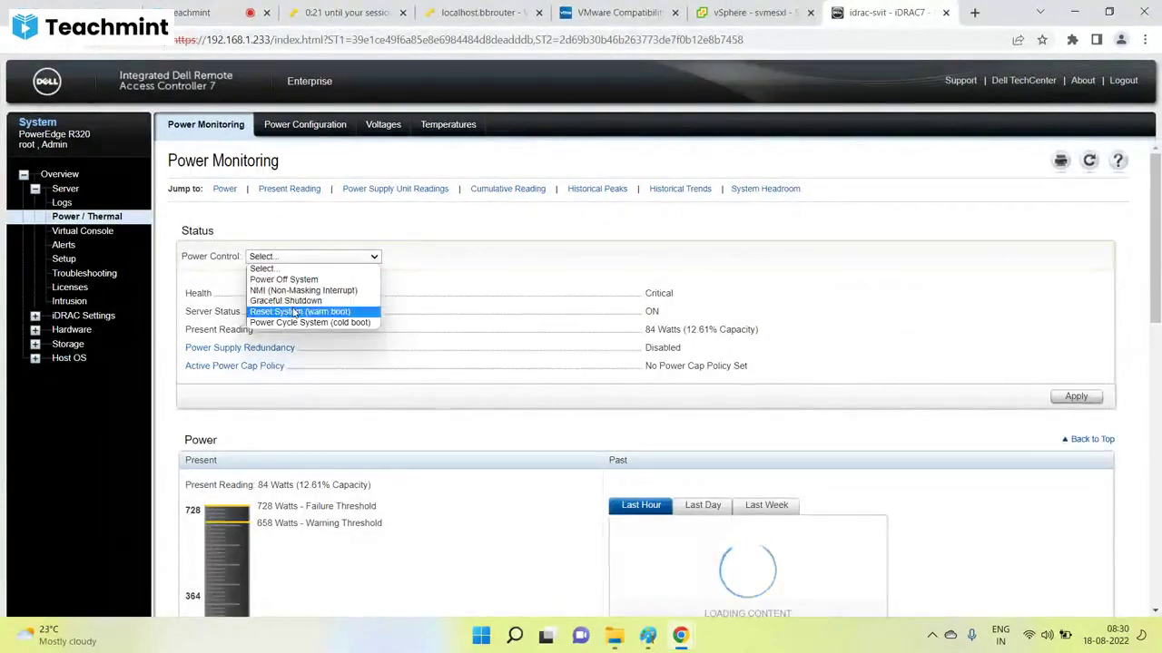
click(295, 313)
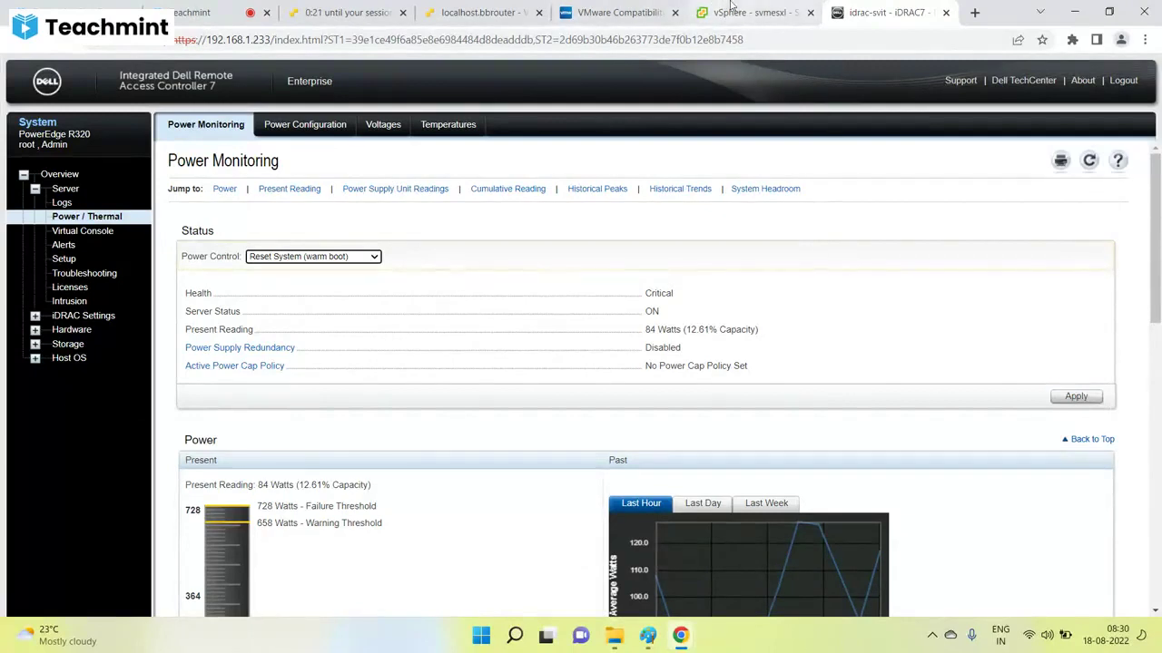
click(731, 12)
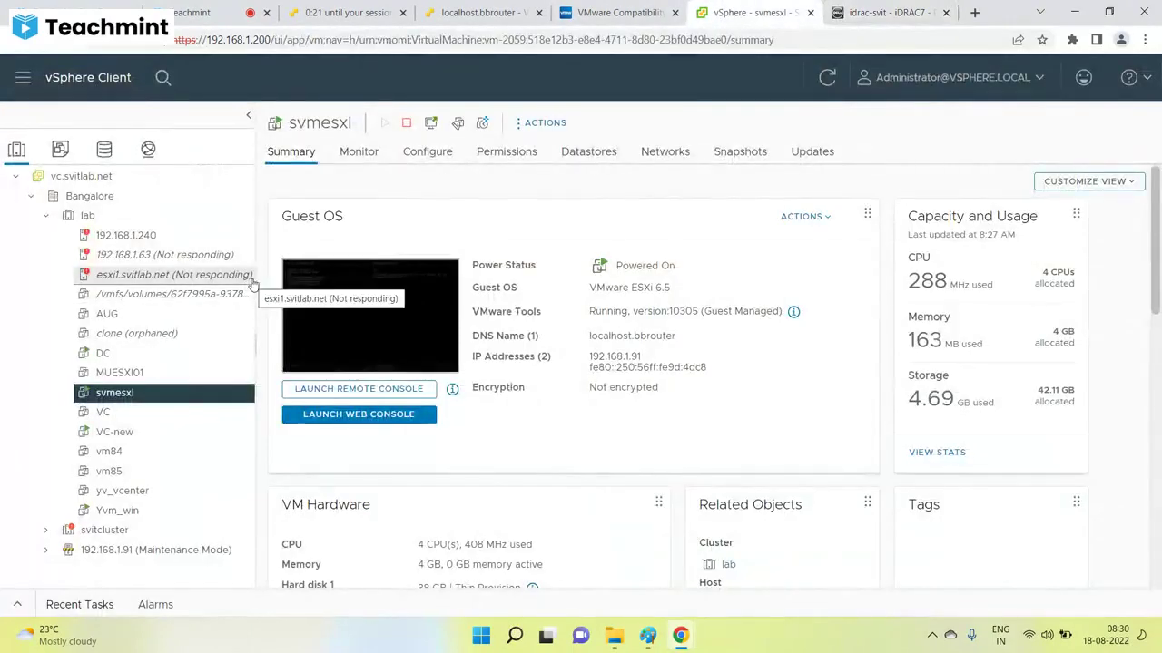
Open svmesxl's settings with Datastore ISO File kept as CD/DVD drive 1 media.
click(882, 12)
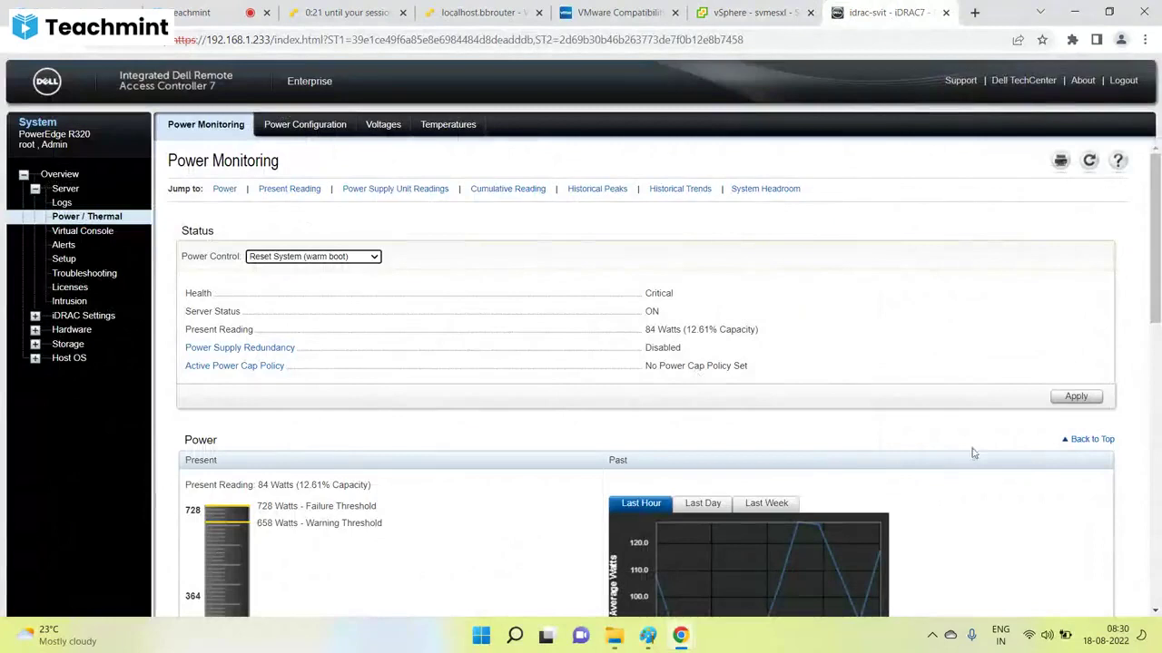
click(731, 12)
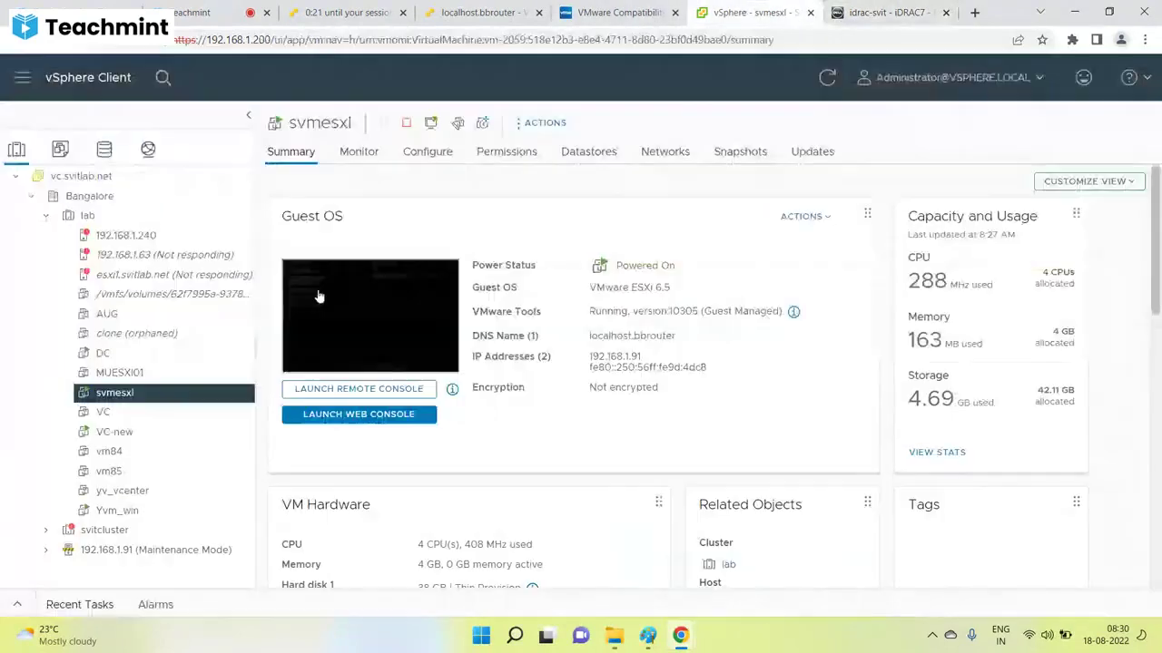
right_click(107, 402)
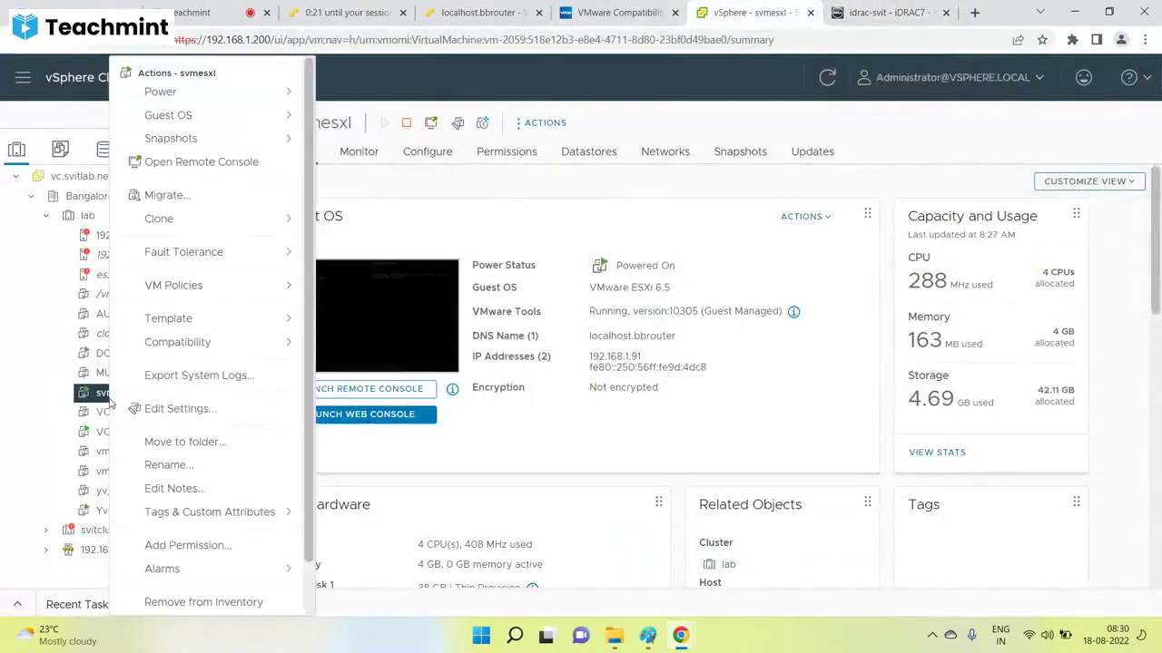
click(130, 408)
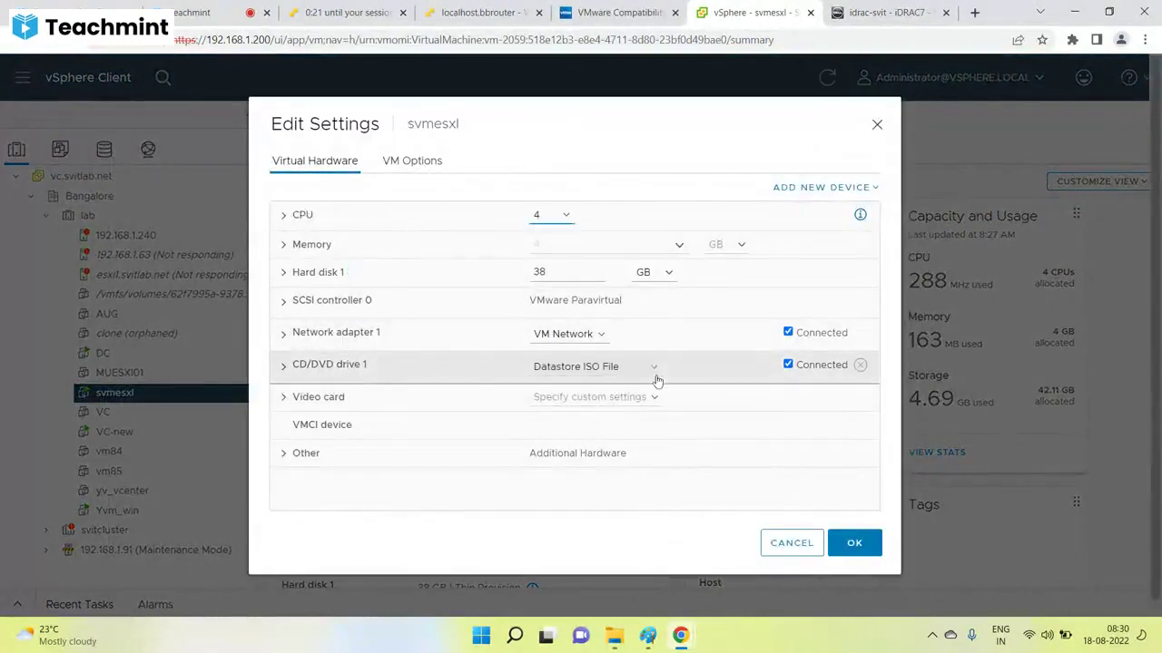
click(646, 368)
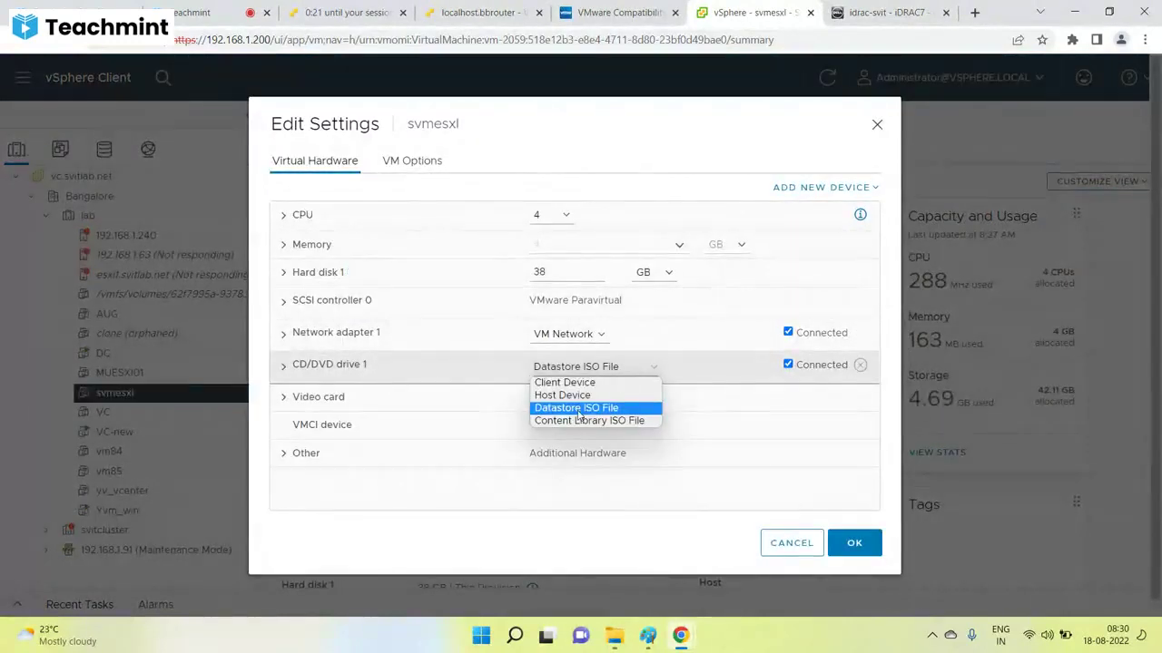
click(278, 365)
click(282, 366)
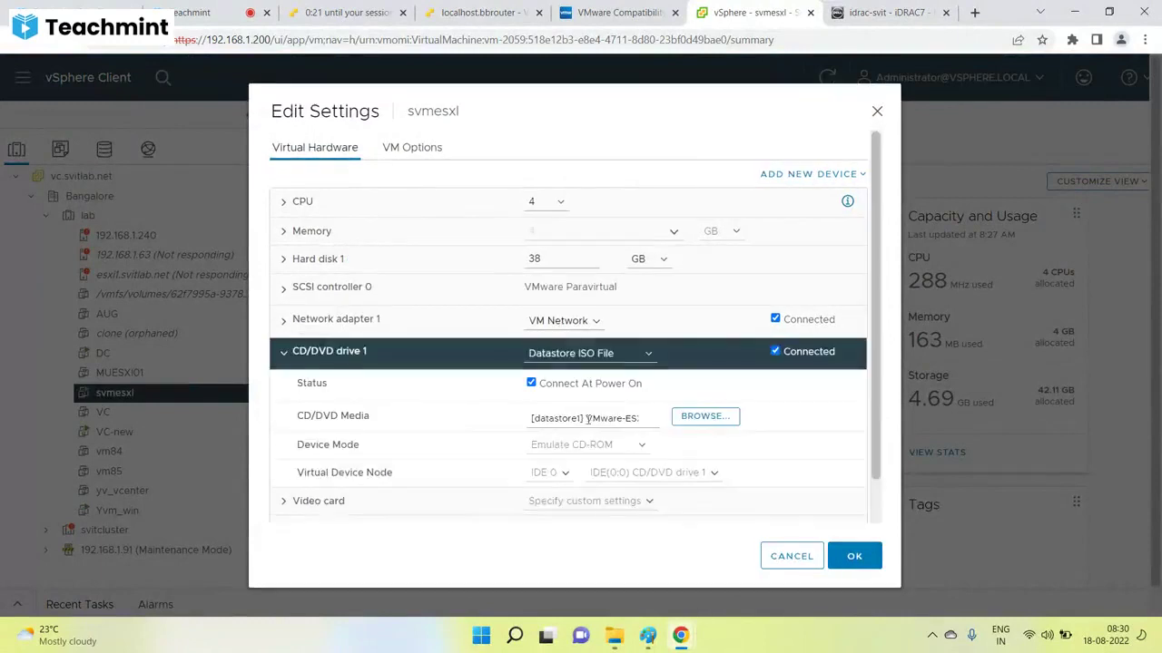
Choose VMware_ESXi_6.7.1.iso from datastore1 for the drive and save the VM settings.
click(709, 418)
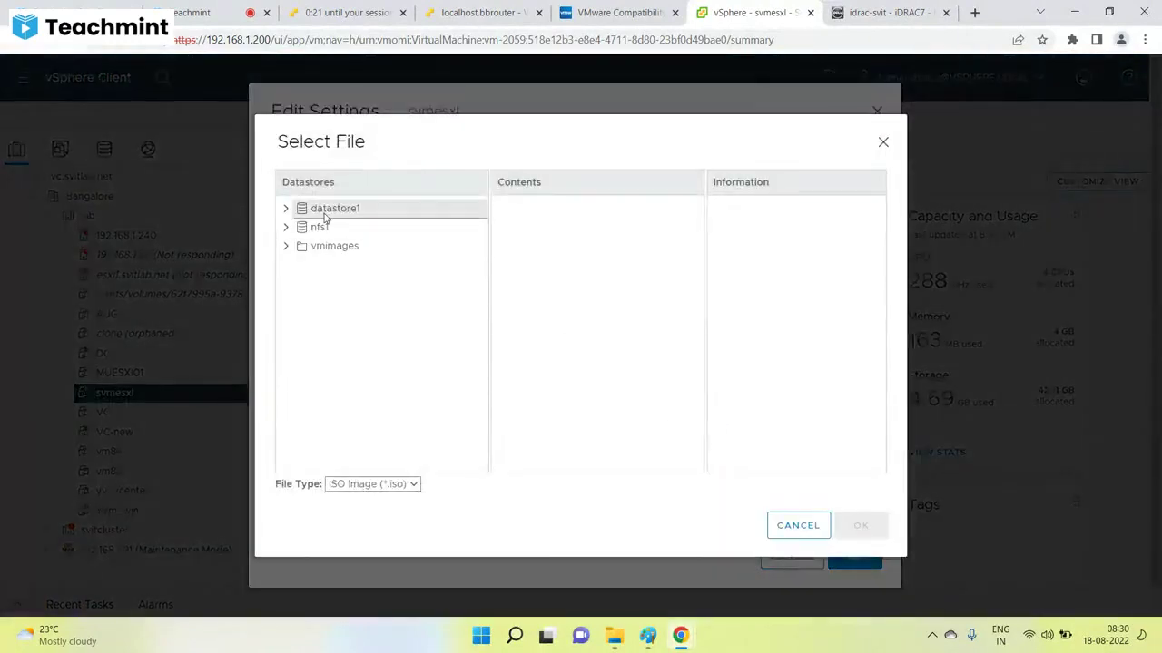
click(331, 211)
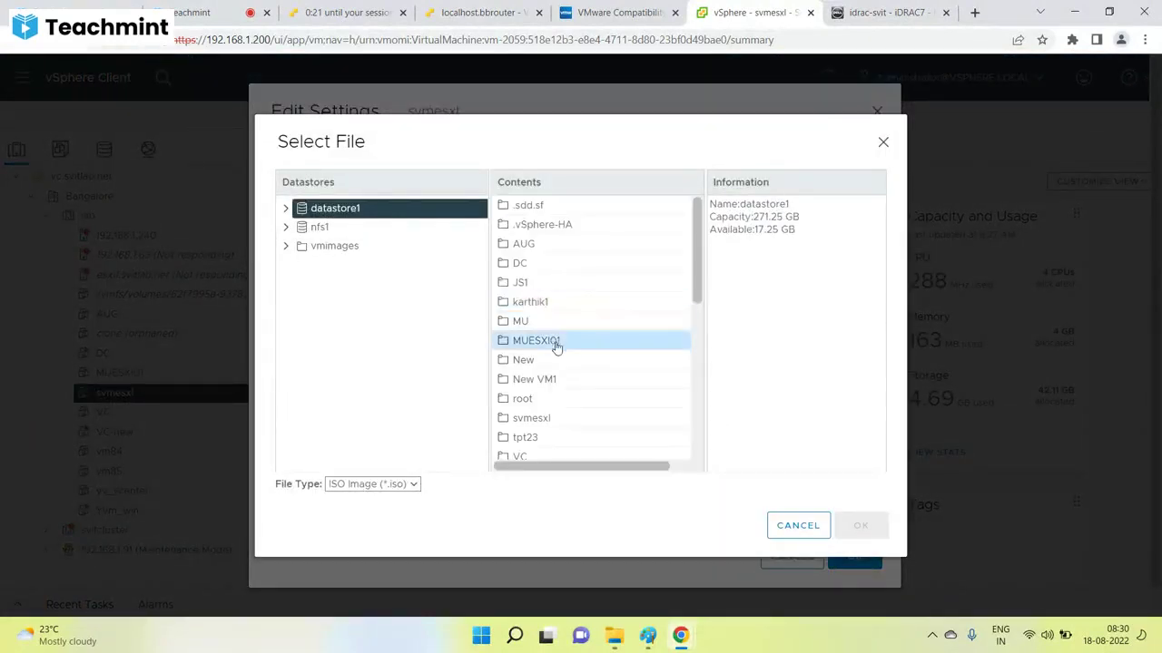
scroll(553, 363, down, 5)
click(575, 369)
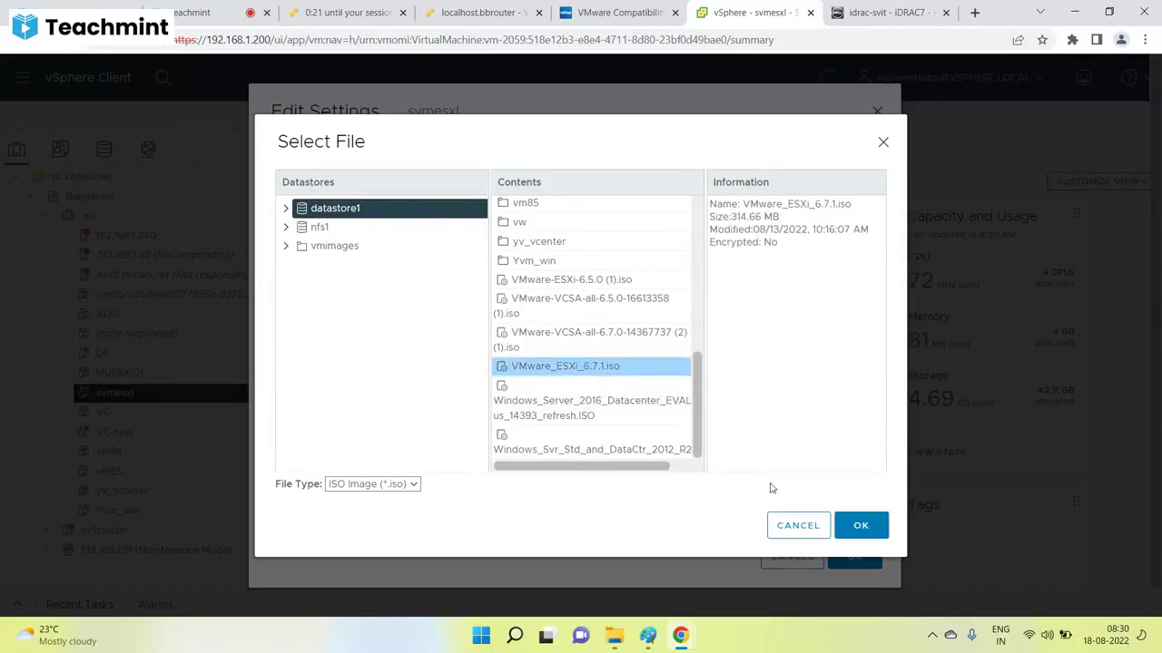
click(862, 528)
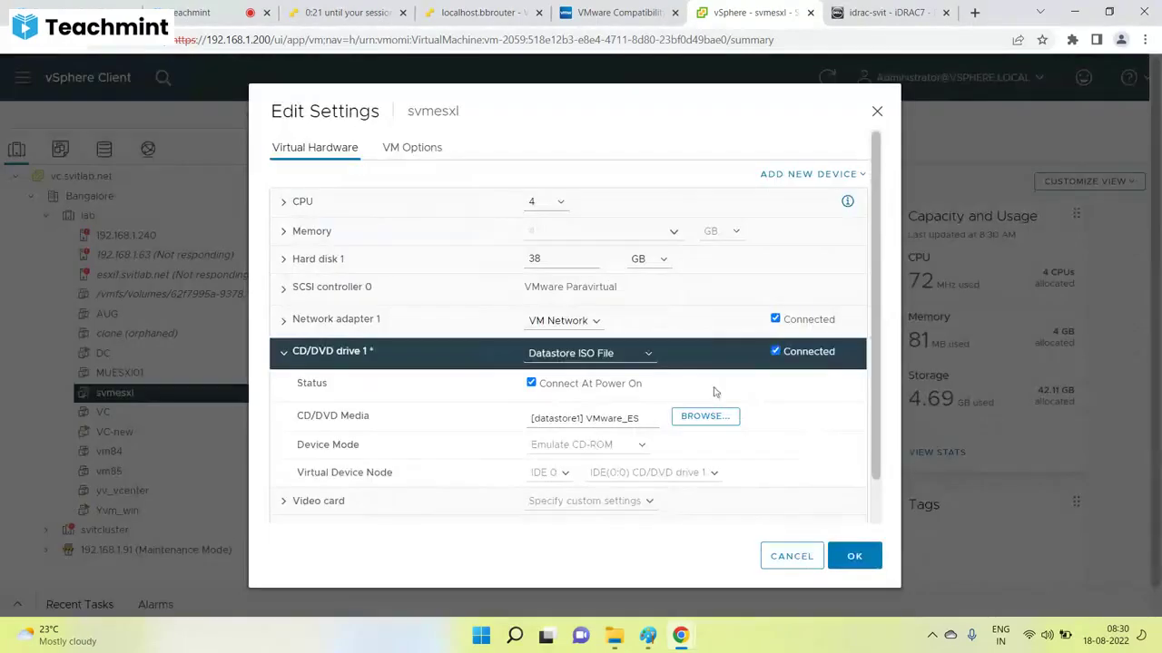
click(856, 555)
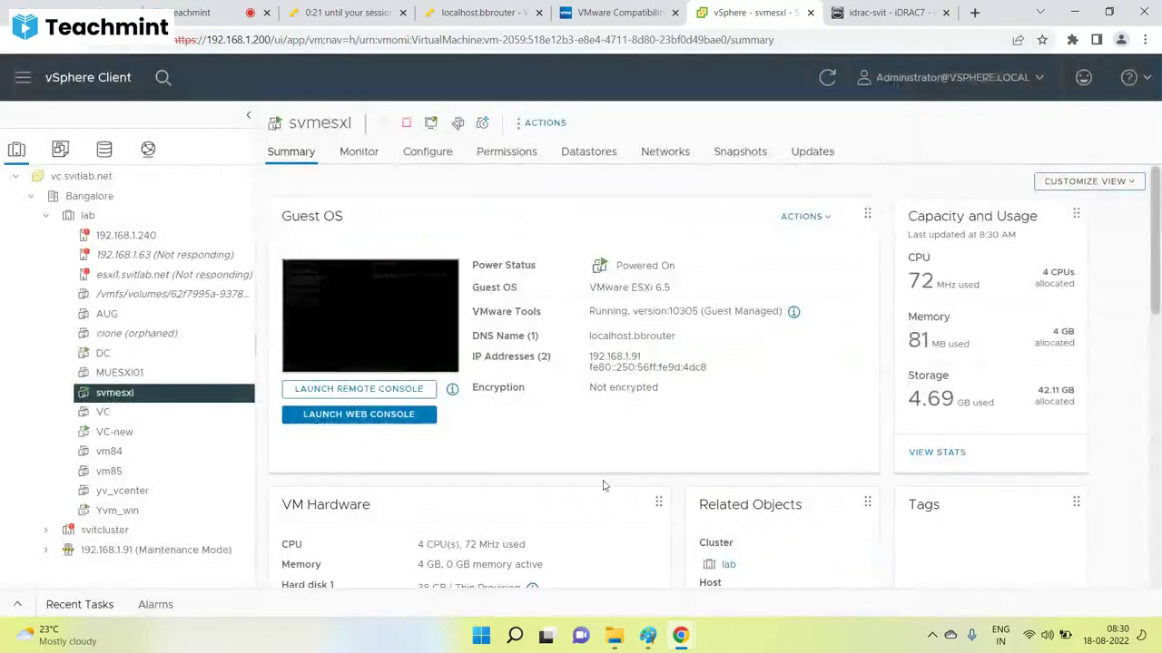
Open svmesxl's web console and reset the virtual machine.
click(409, 310)
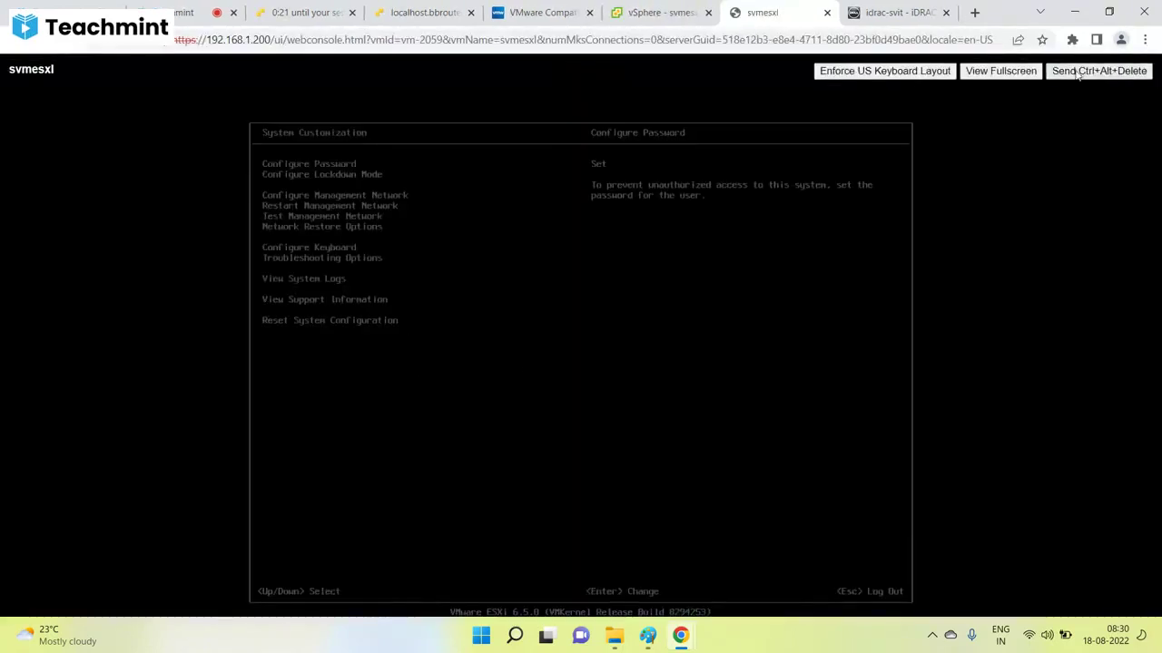
click(676, 12)
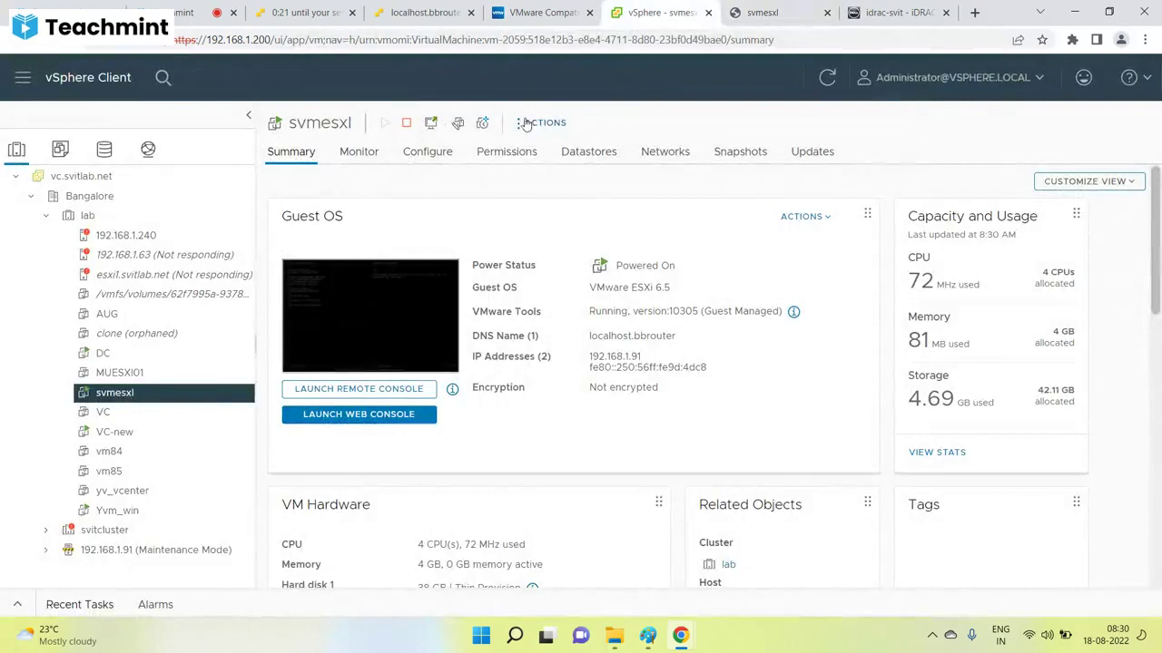
click(548, 124)
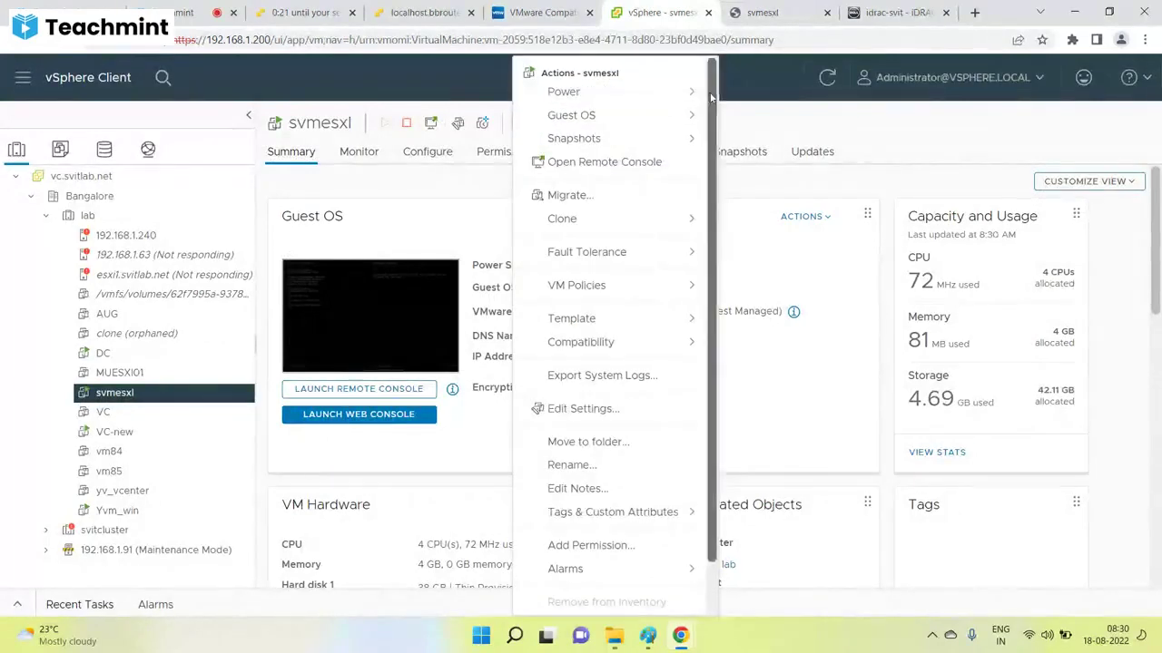
mouse_move(689, 97)
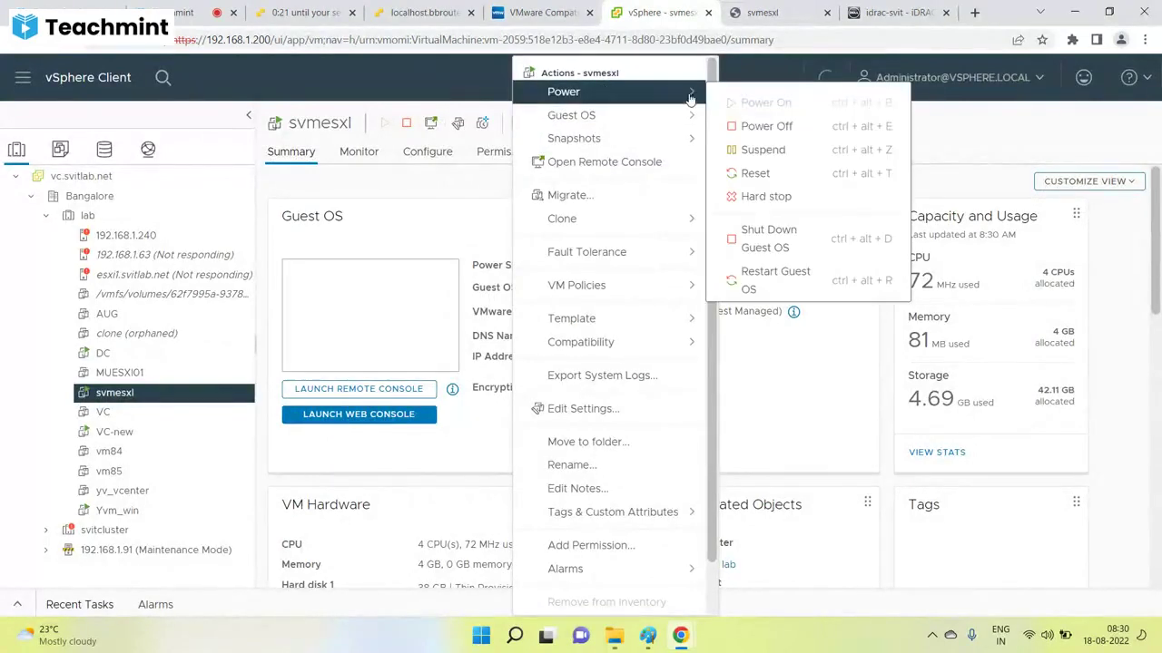
click(767, 174)
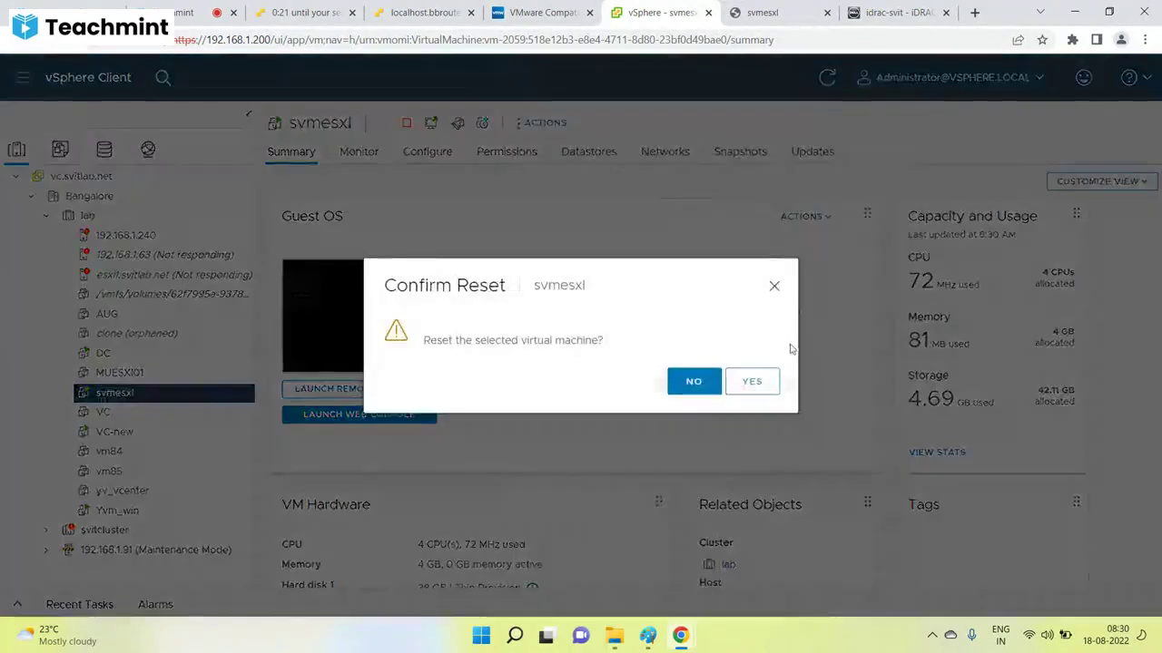
click(753, 382)
Replace the disconnected console with a freshly opened svmesxl web console.
click(762, 12)
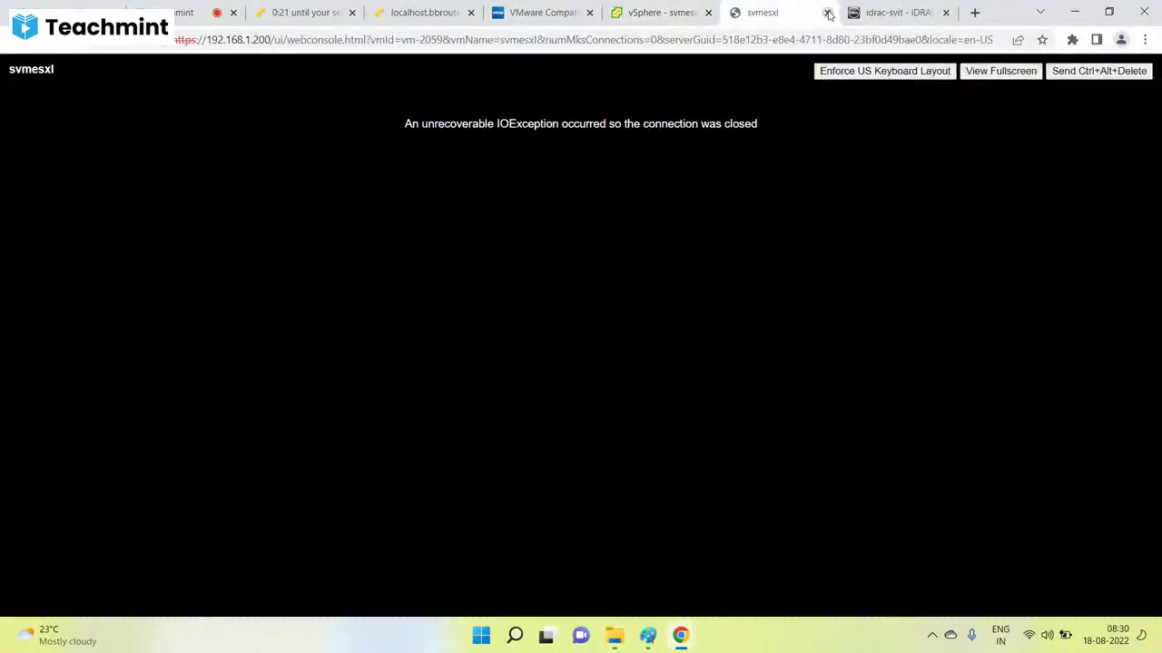
click(828, 14)
click(325, 318)
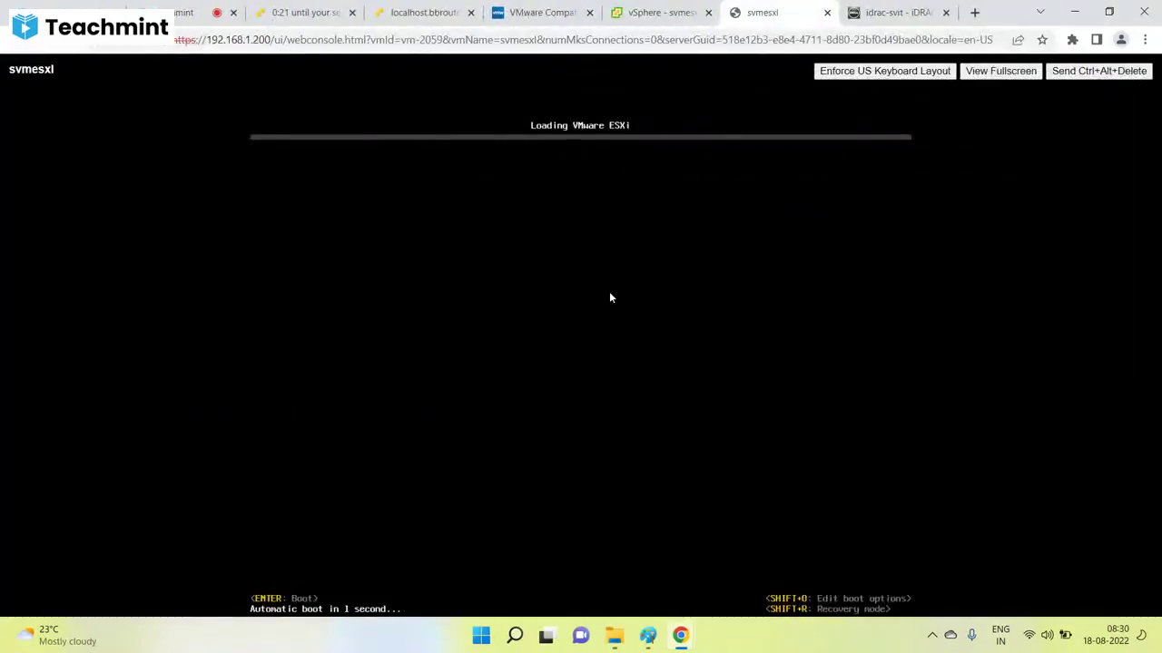
Review svmesxl's VM Options without changes, then watch ESXi 6.5.0 boot in the console.
click(676, 6)
right_click(131, 393)
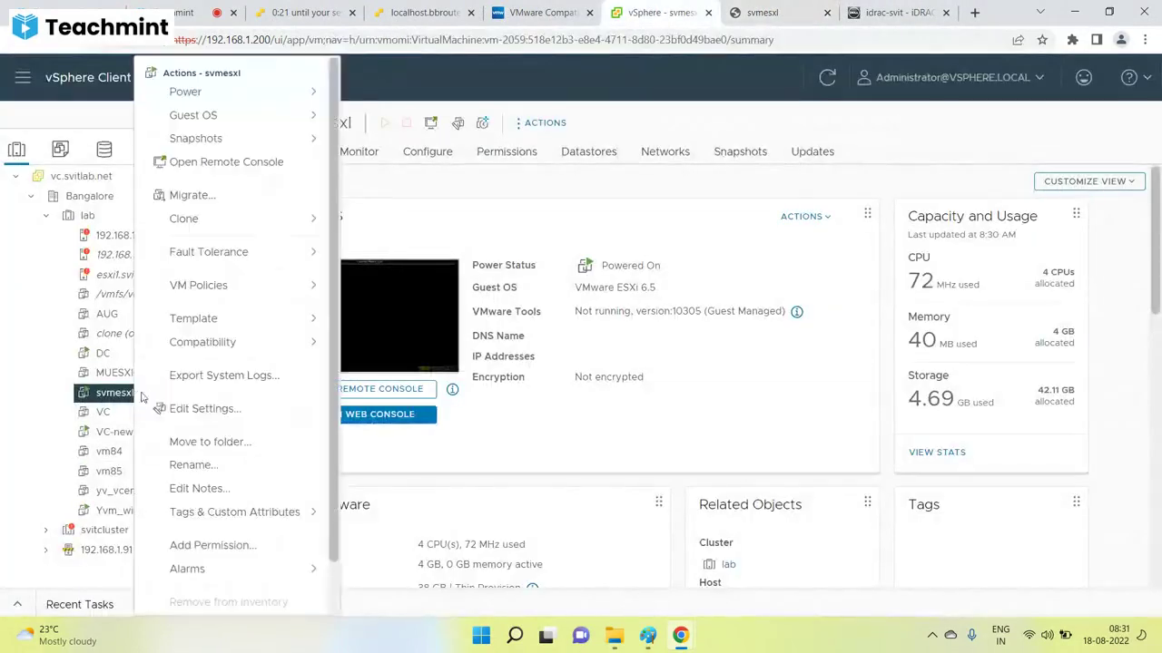
click(191, 413)
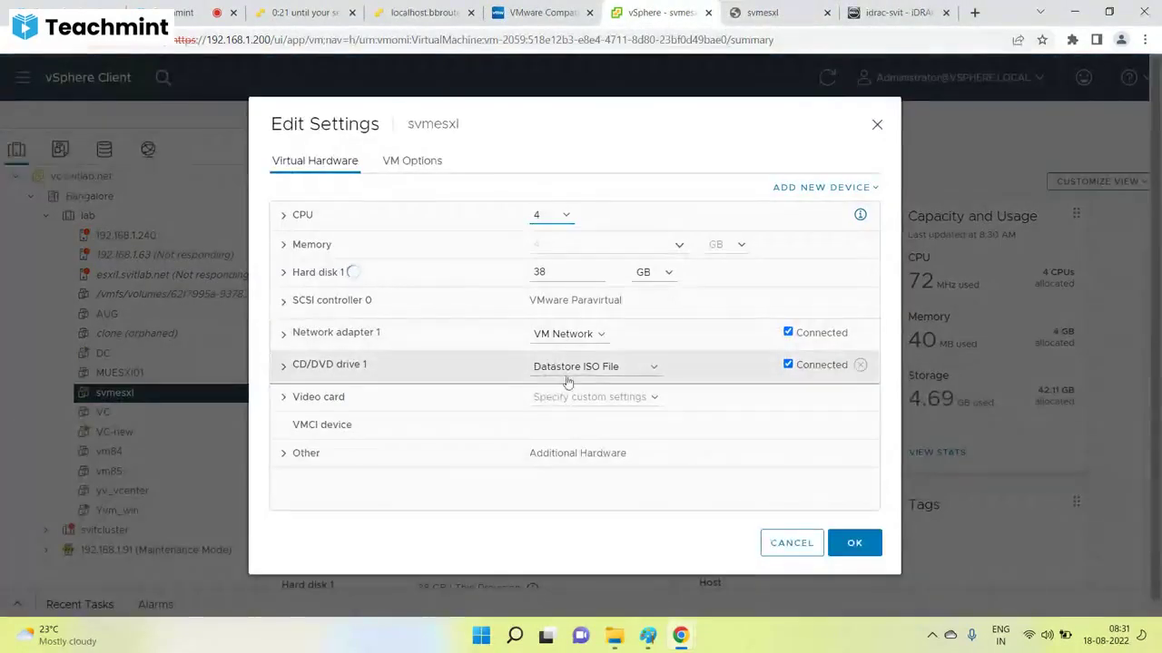
click(413, 163)
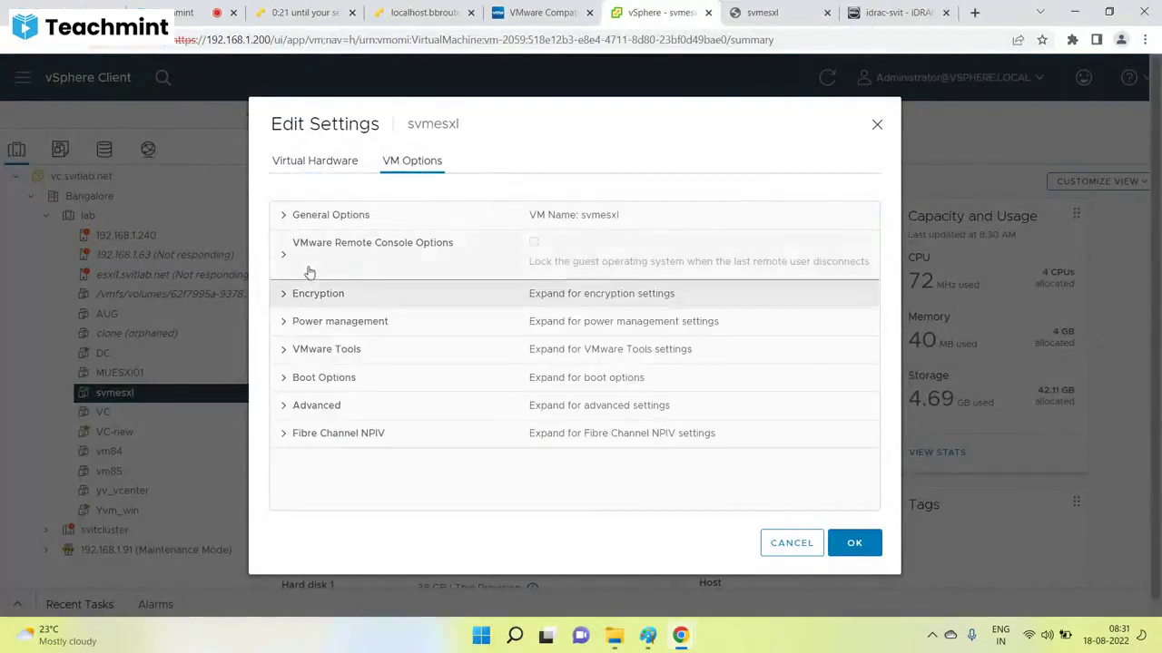
click(790, 543)
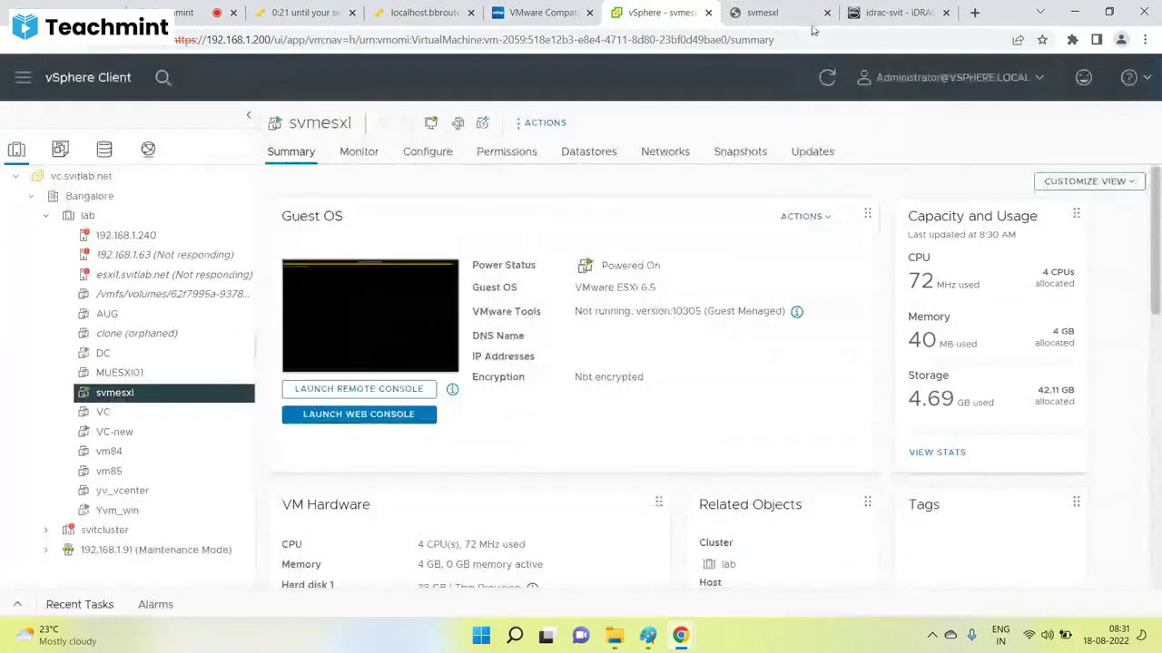
click(806, 15)
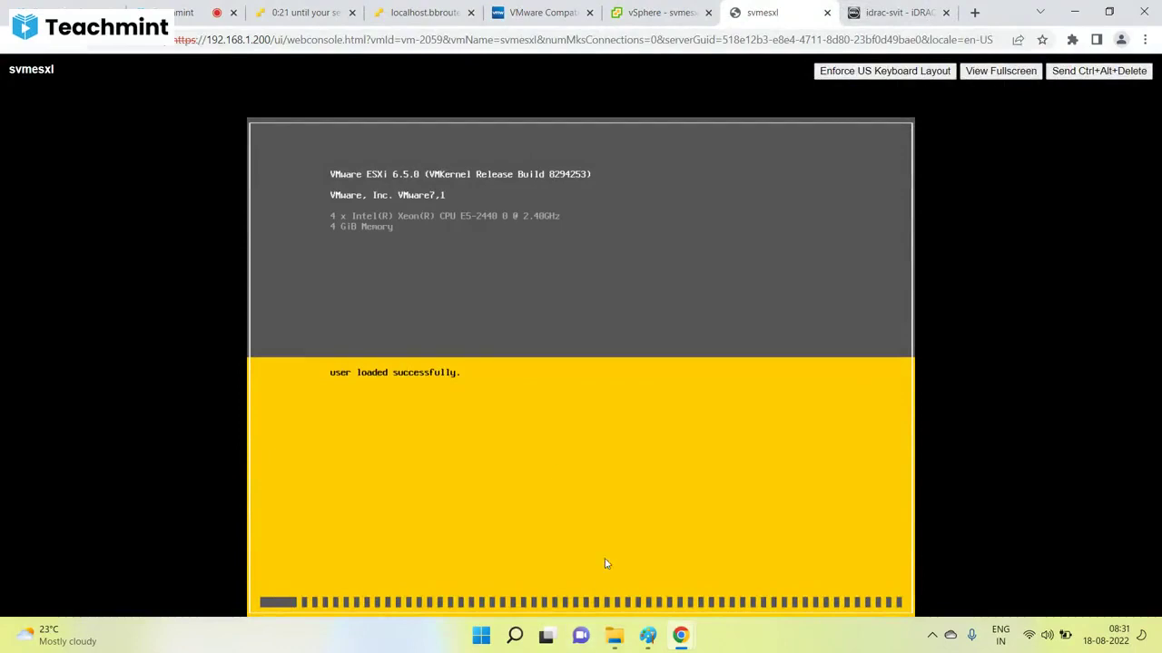
click(647, 635)
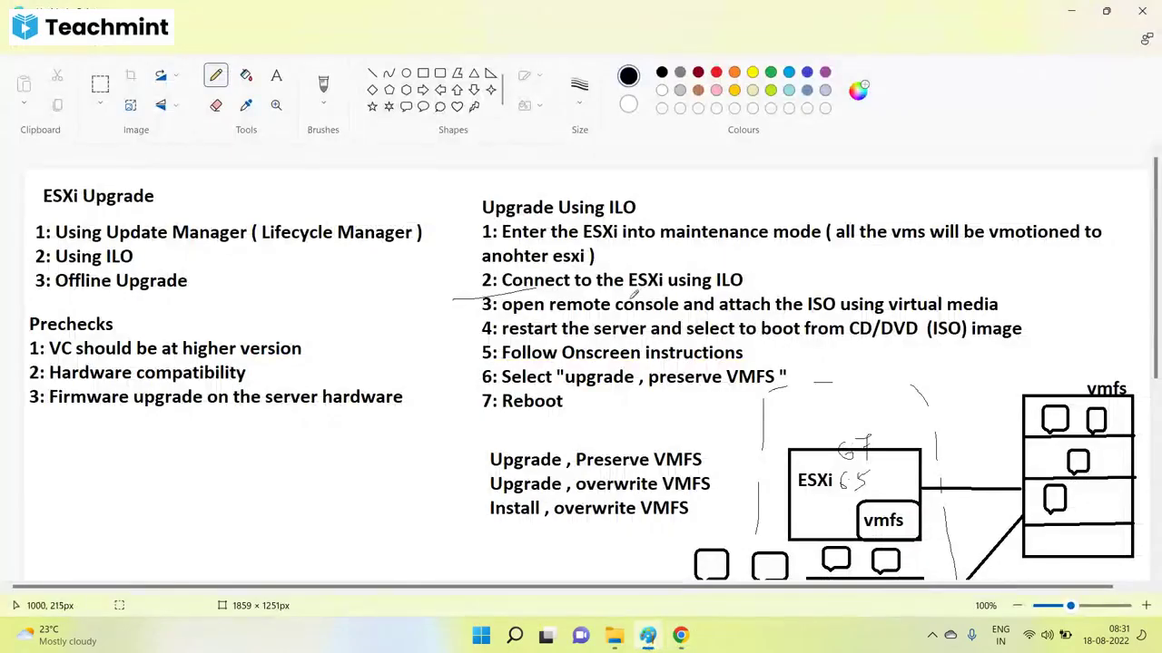
Undo the stray pencil line and trial underline in the upgrade notes, then resume the svmesxl console.
key(ctrl+z)
drag(686, 337, 878, 338)
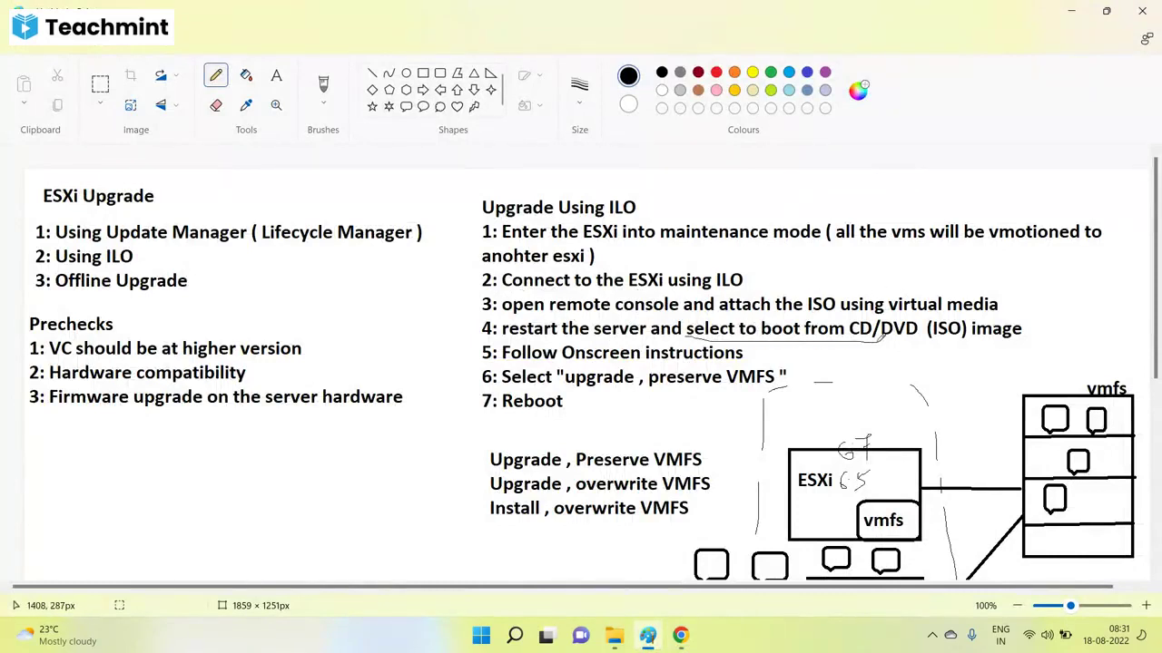
key(ctrl+z)
mouse_move(680, 635)
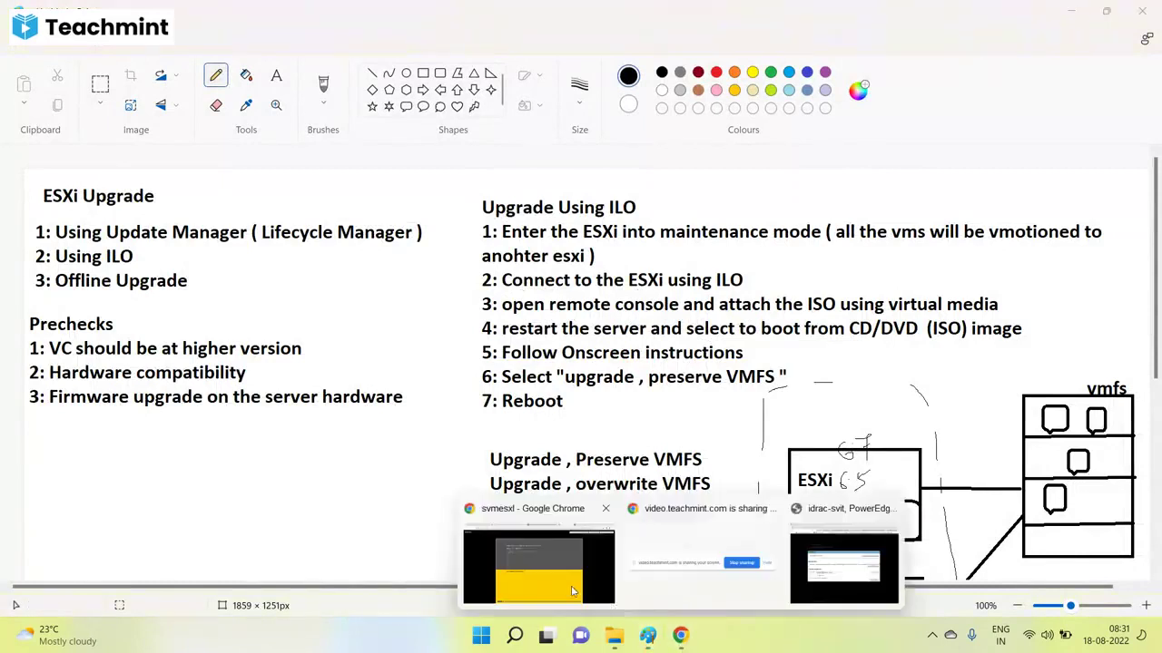
click(518, 566)
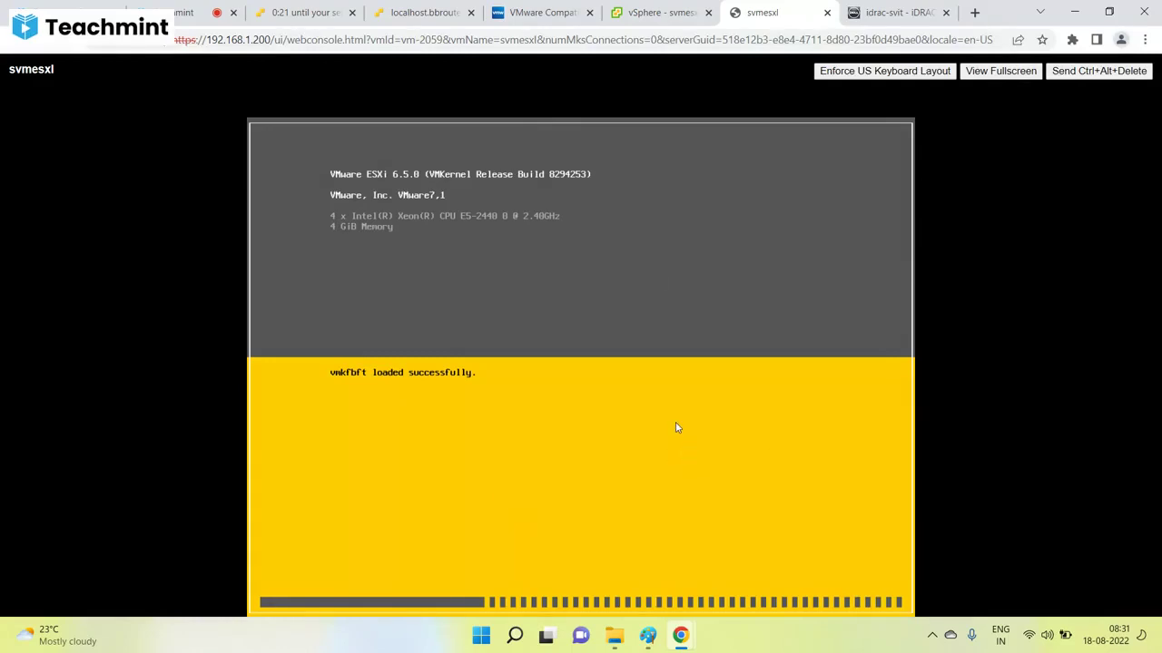
Power off the svmesxl virtual machine.
click(661, 12)
right_click(123, 394)
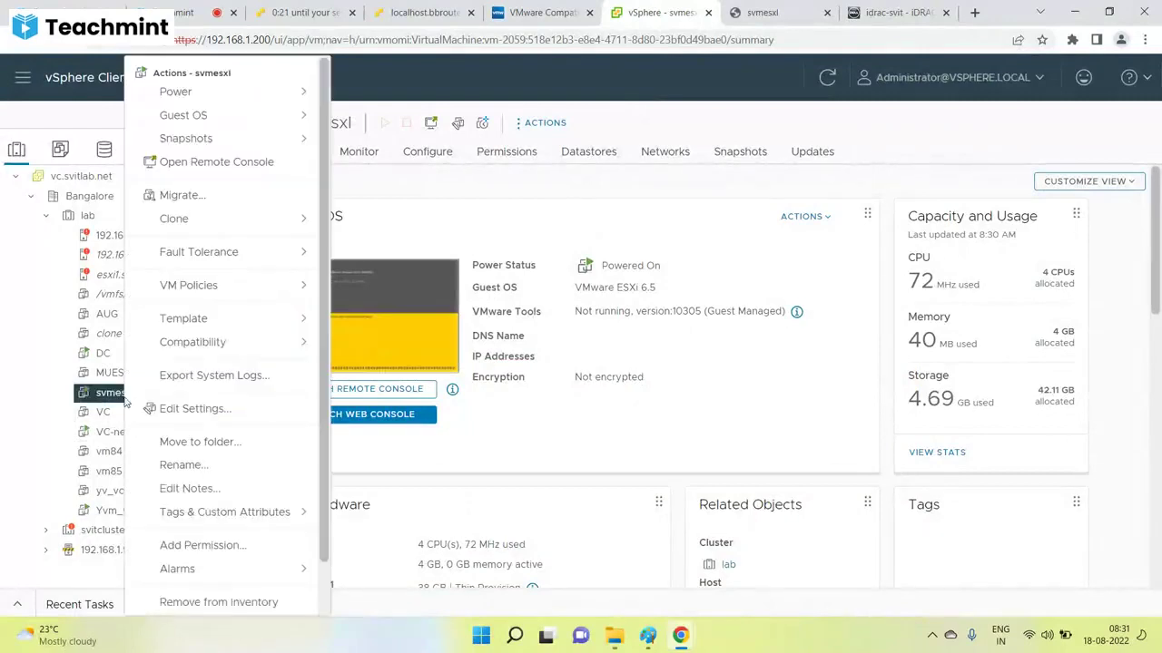
mouse_move(282, 94)
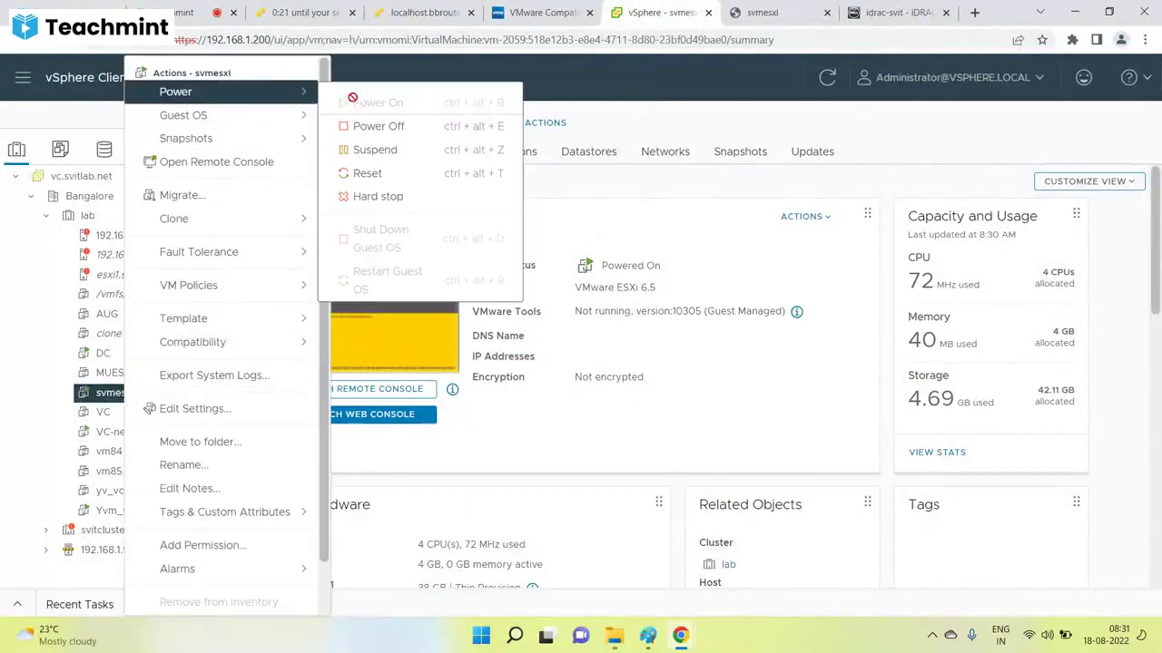
click(377, 122)
click(752, 391)
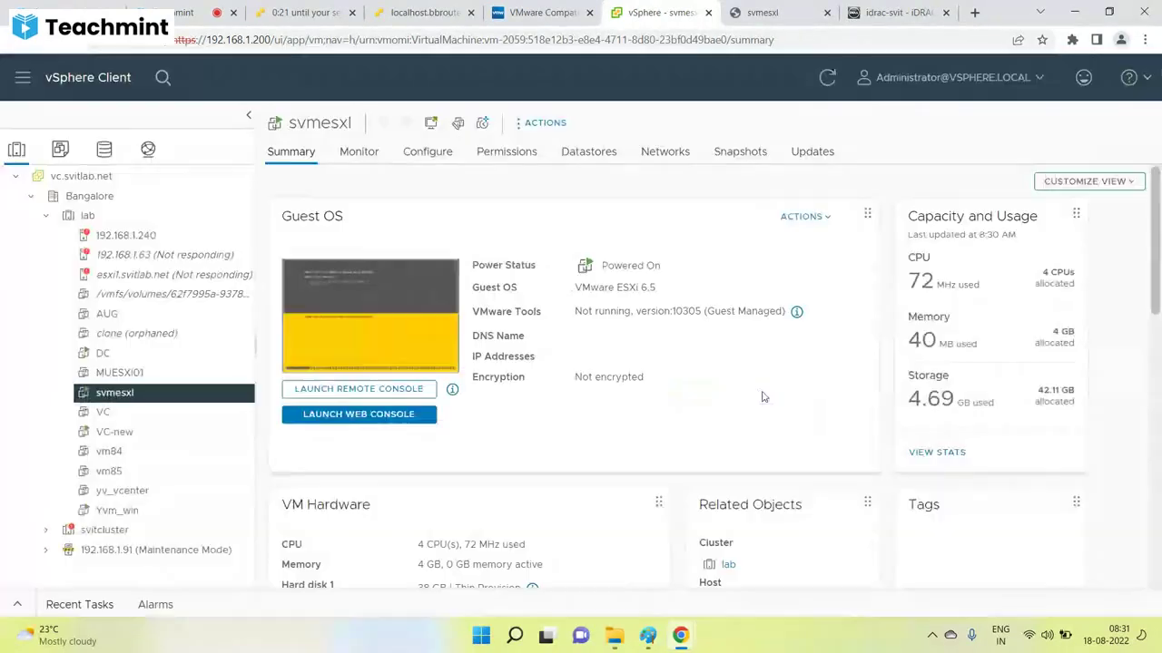
Check the full name of the ISO attached to svmesxl's CD/DVD drive 1.
right_click(135, 396)
click(195, 407)
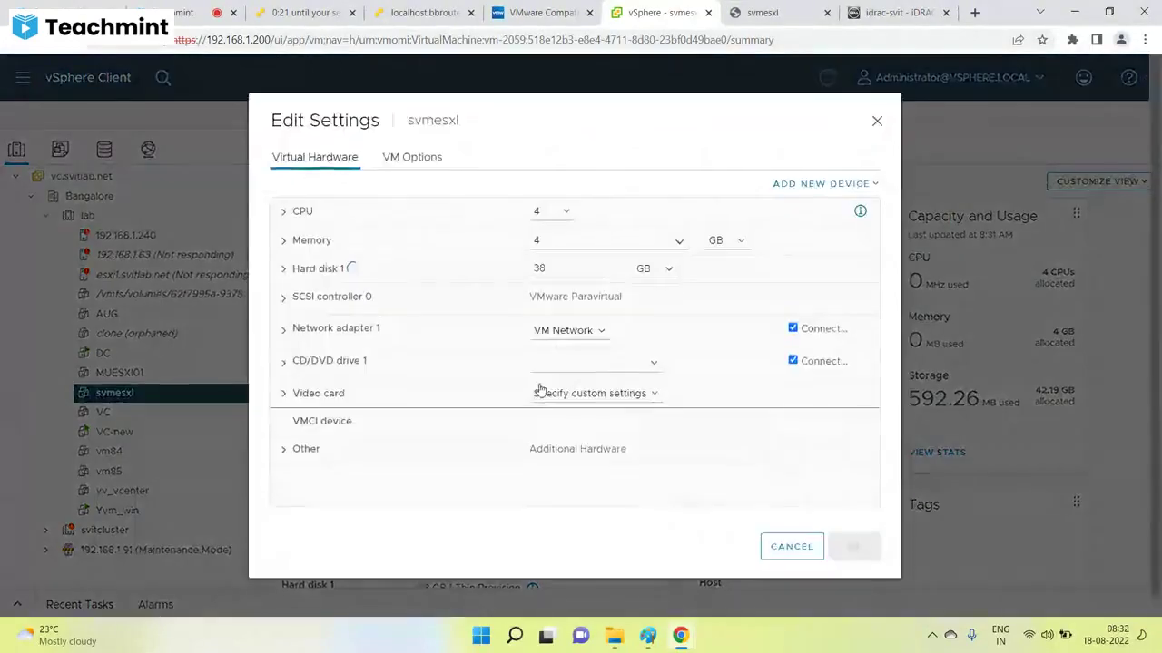
click(292, 363)
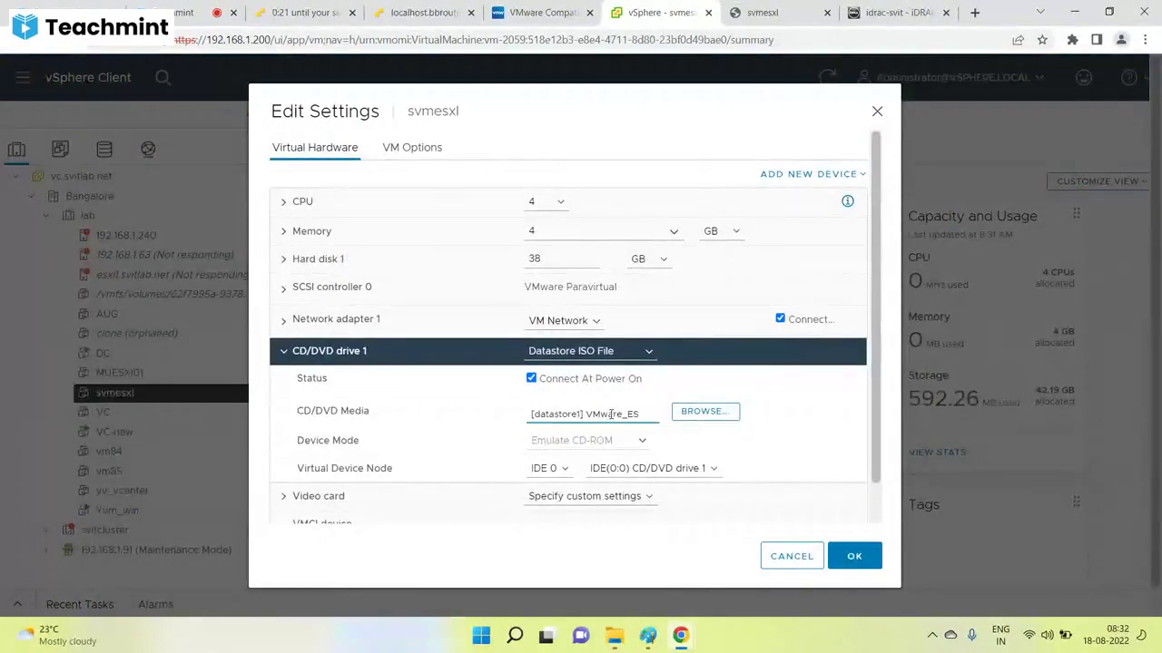
click(611, 414)
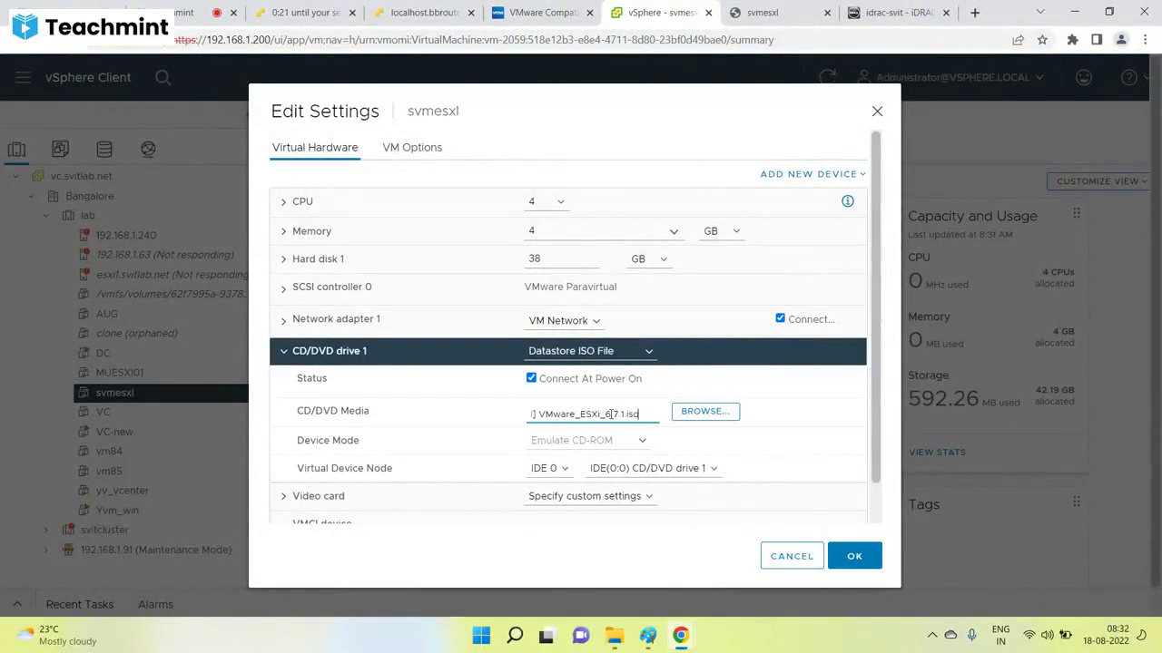
Set the boot firmware to EFI, keeping Force EFI setup checked, and save.
click(410, 148)
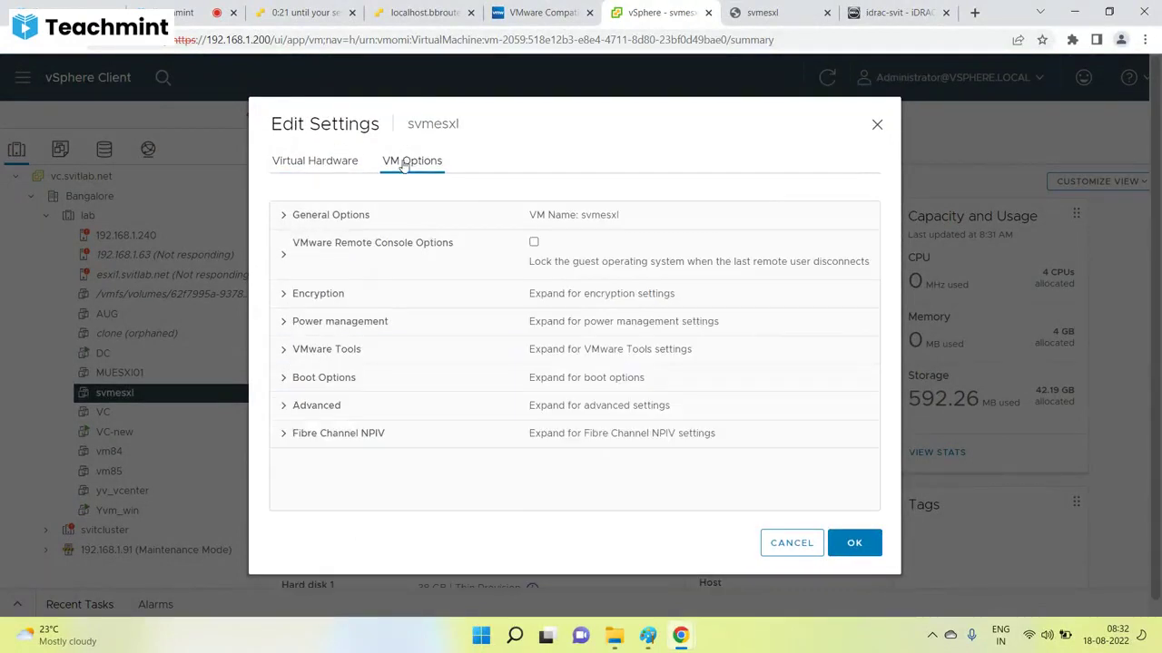
click(283, 378)
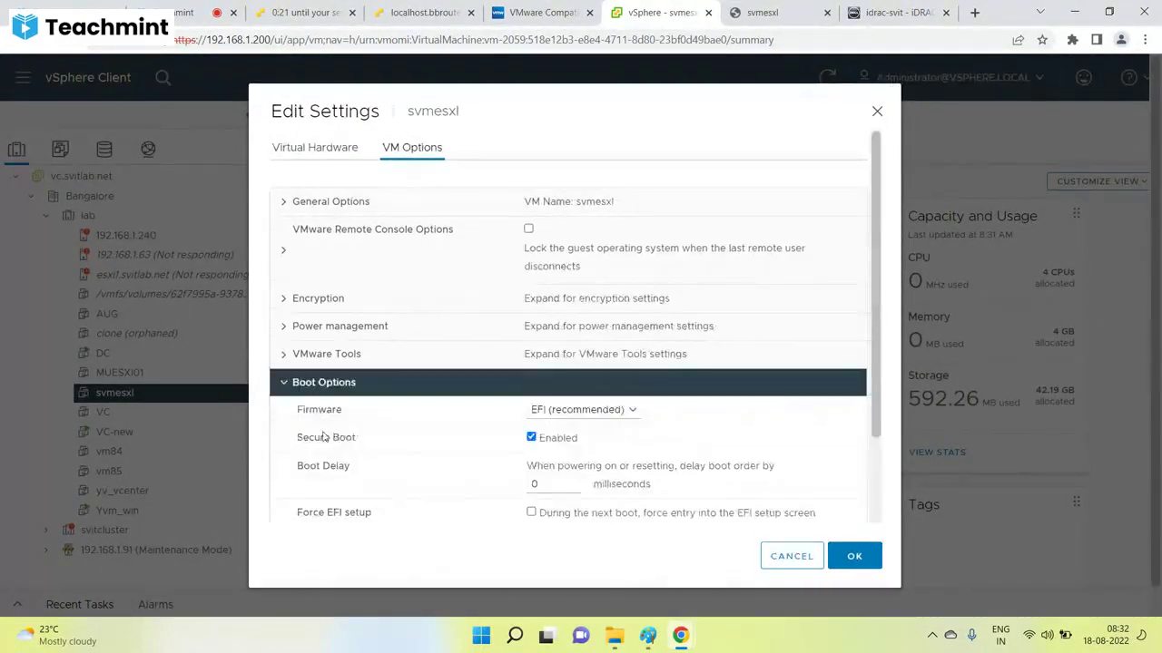
scroll(550, 448, down, 2)
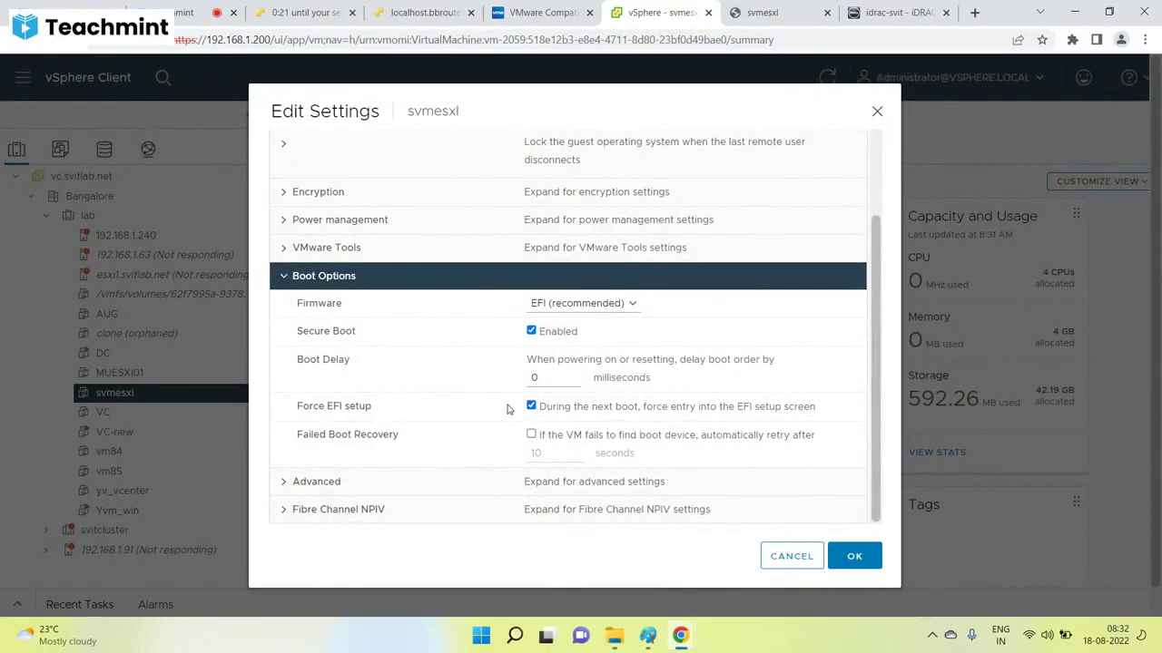
click(581, 303)
click(554, 317)
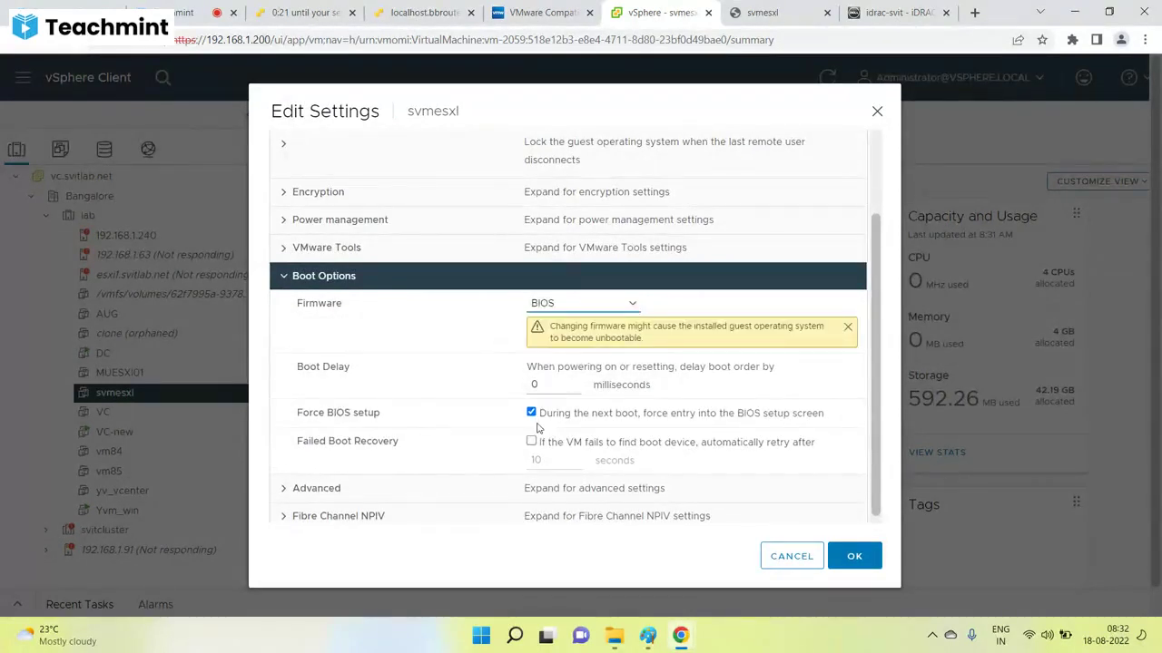
click(585, 305)
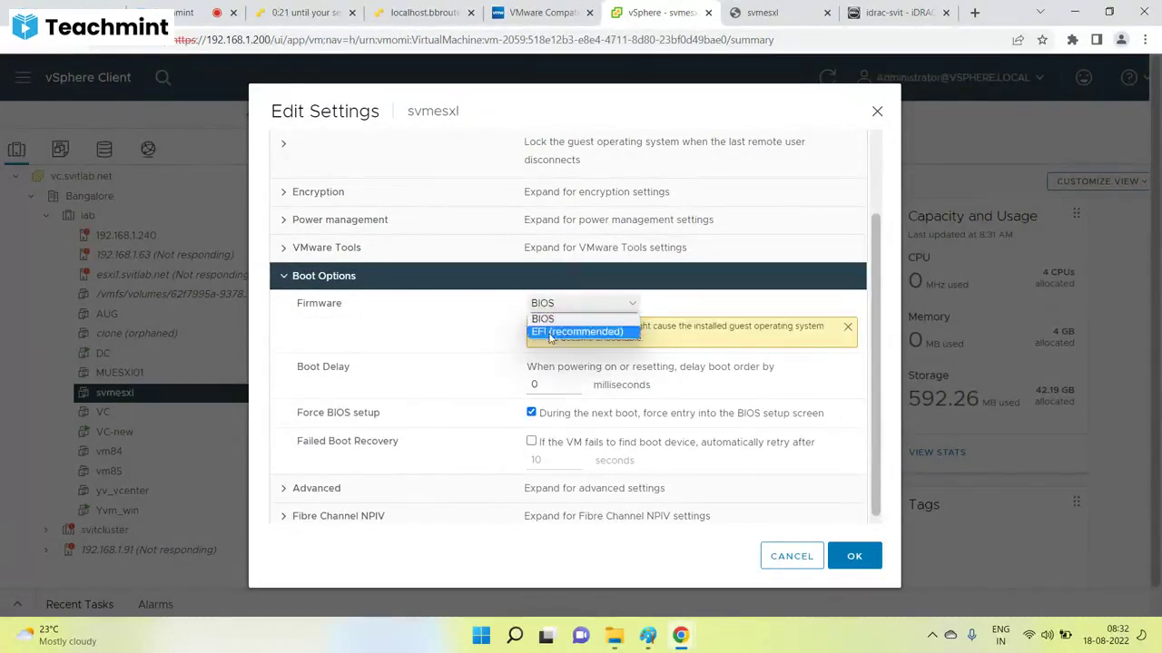
click(551, 334)
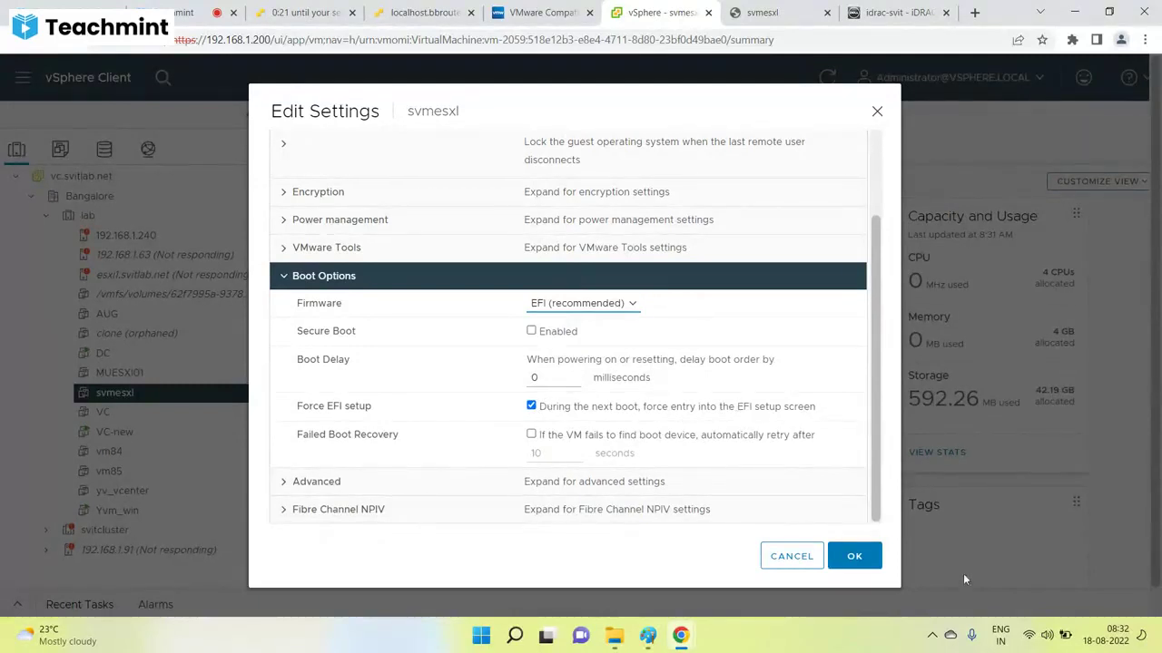
click(869, 555)
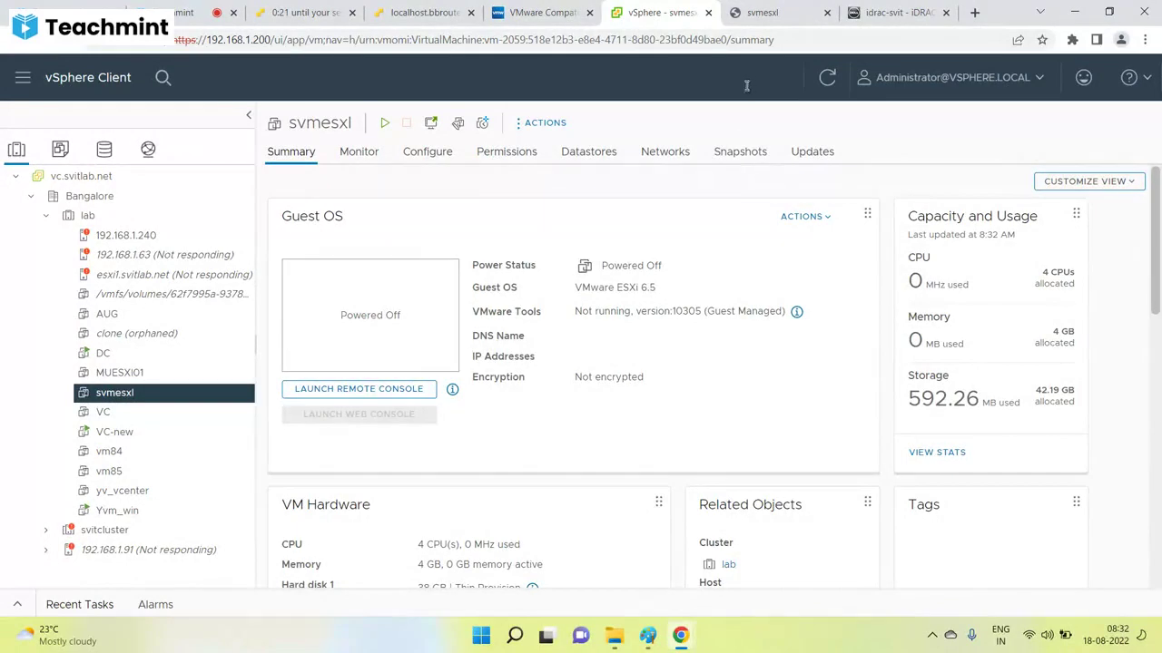
In svmesxl's web console, highlight the EFI VMware Virtual IDE CDROM Drive boot entry.
click(16, 605)
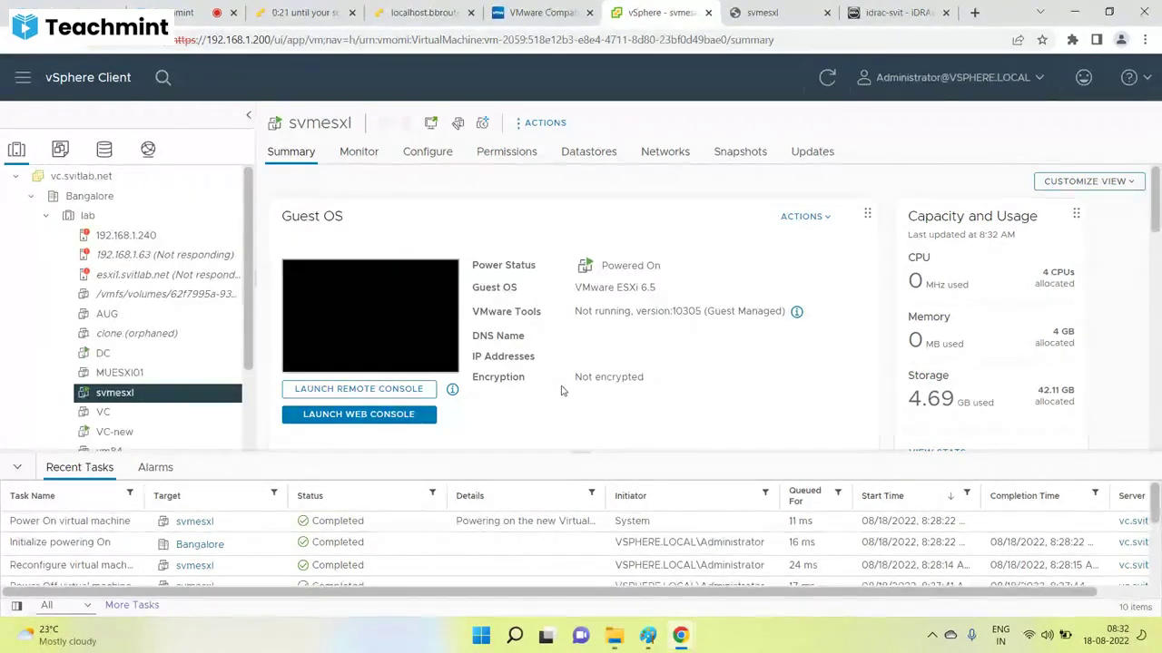
click(402, 327)
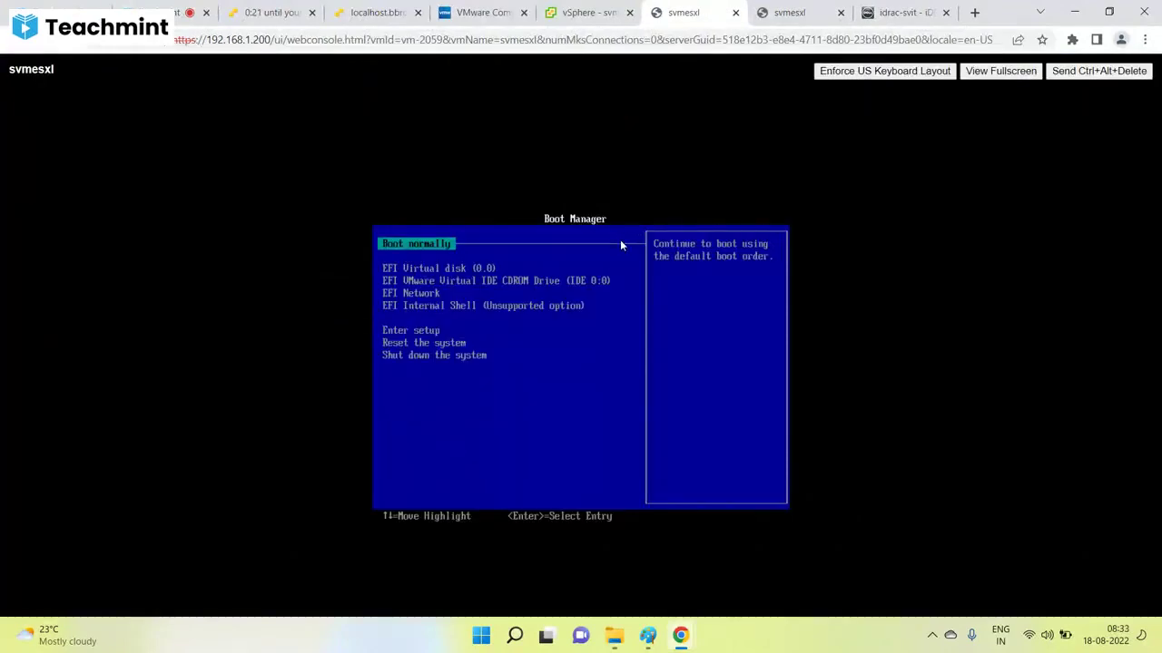
key(Down)
key(Down)
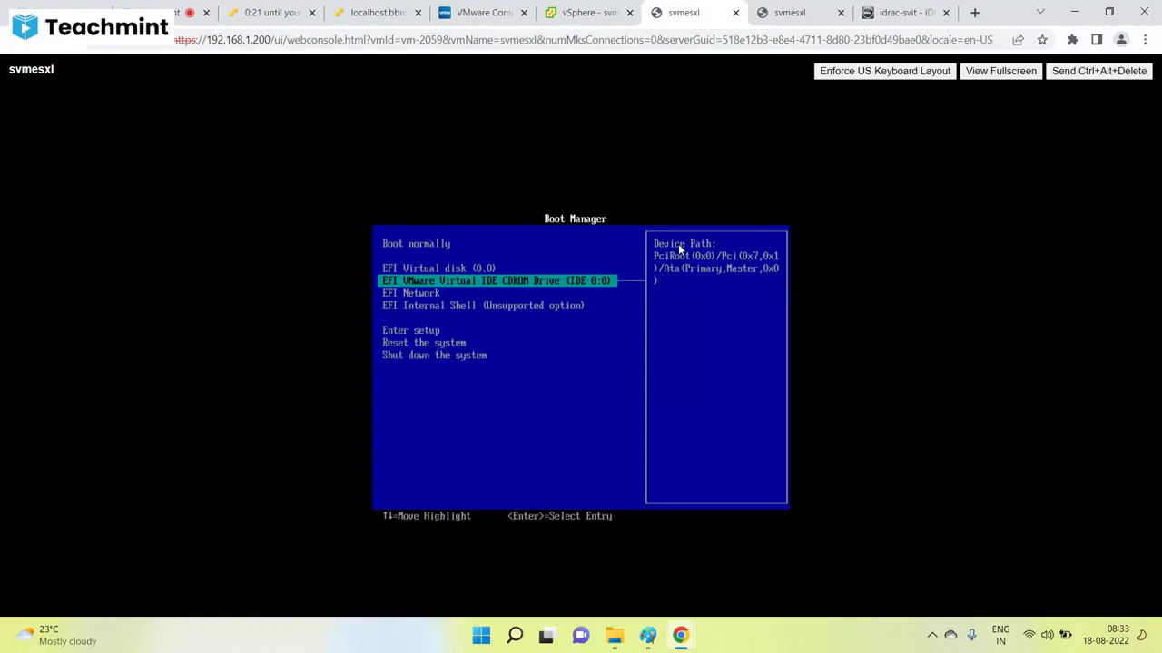
key(Down)
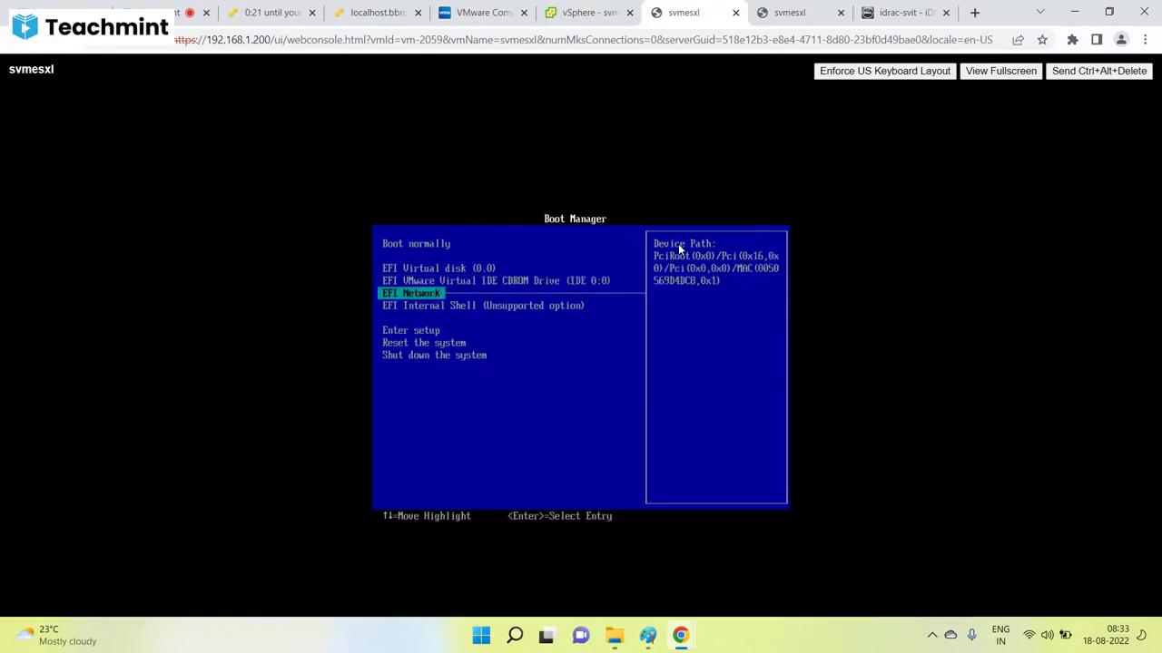
key(Up)
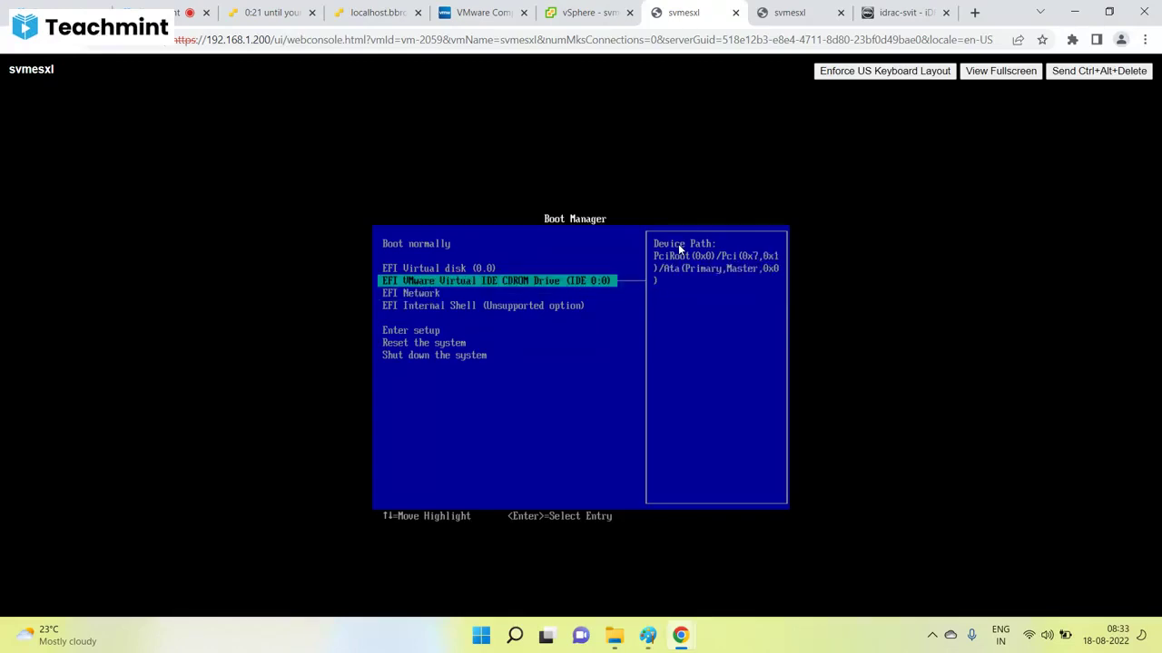
click(590, 12)
Verify CD/DVD drive 1 points to VMware_ESXi_6.7.1.iso, then boot svmesxl from the CD-ROM entry.
right_click(115, 396)
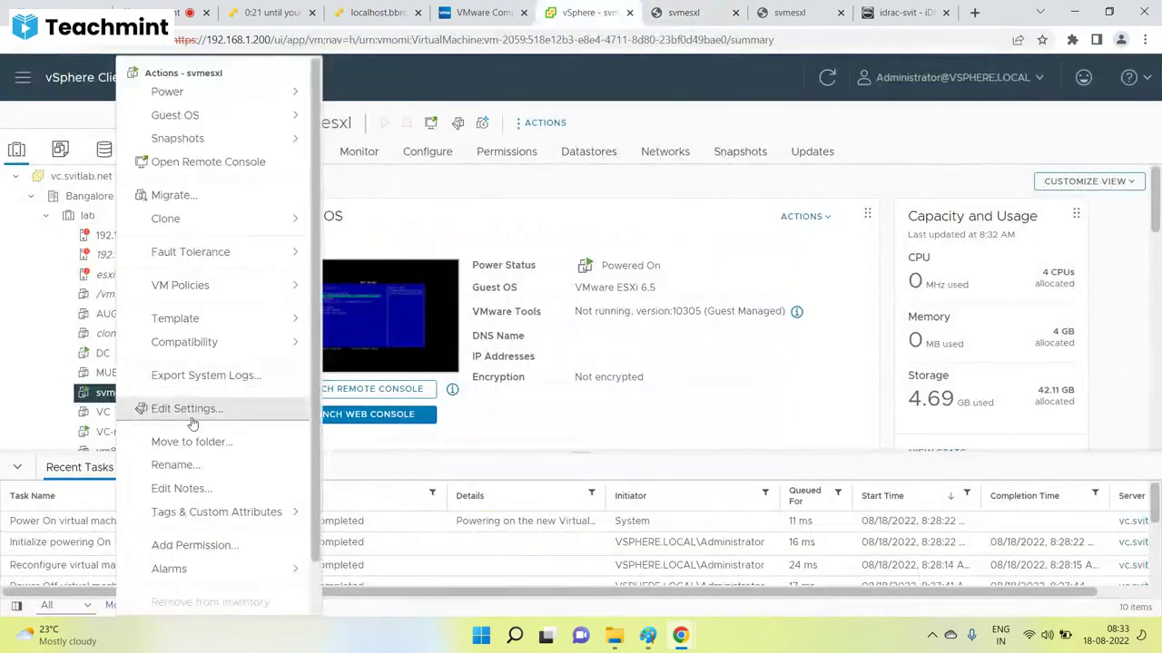
click(218, 410)
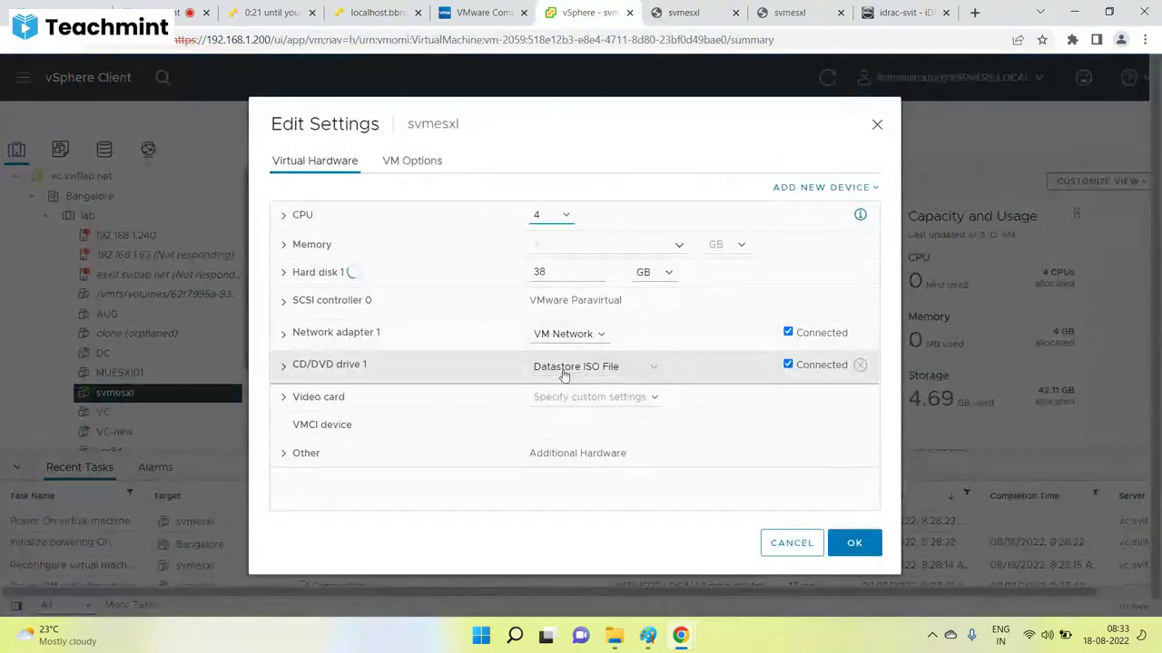
click(324, 365)
click(550, 418)
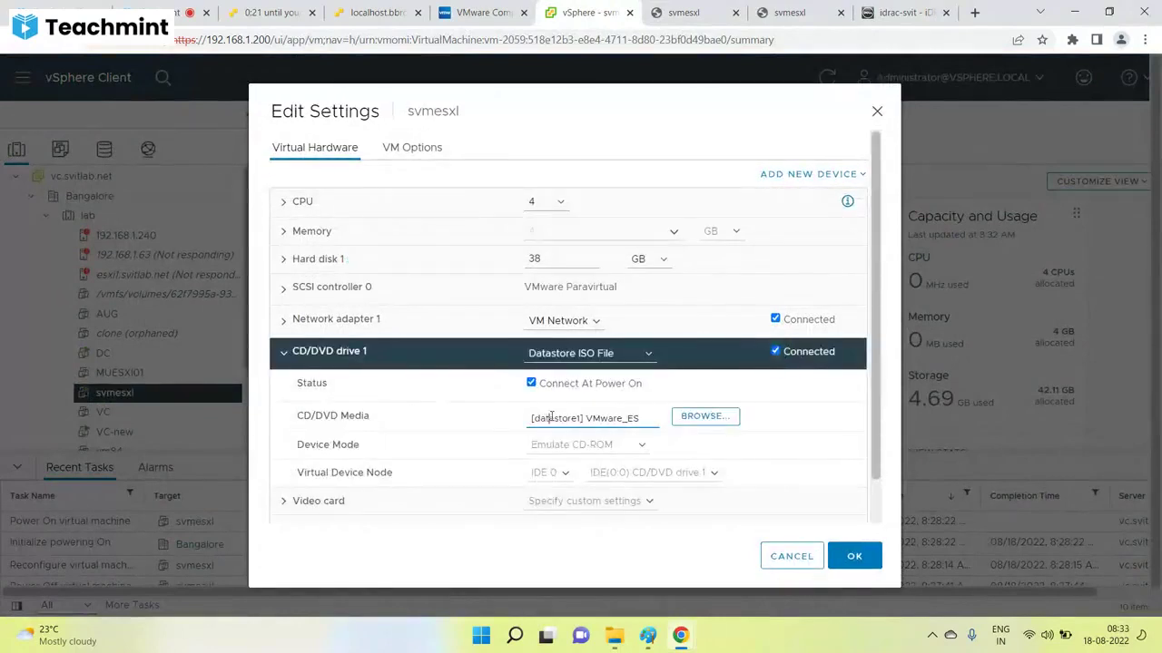
key(Right)
key(Right)
key(Right)
key(Right)
key(Right)
key(Right)
key(Right)
key(Right)
key(Right)
key(Right)
key(Right)
key(Right)
key(Right)
key(Right)
key(Right)
key(Right)
key(Right)
key(Right)
key(Right)
key(Right)
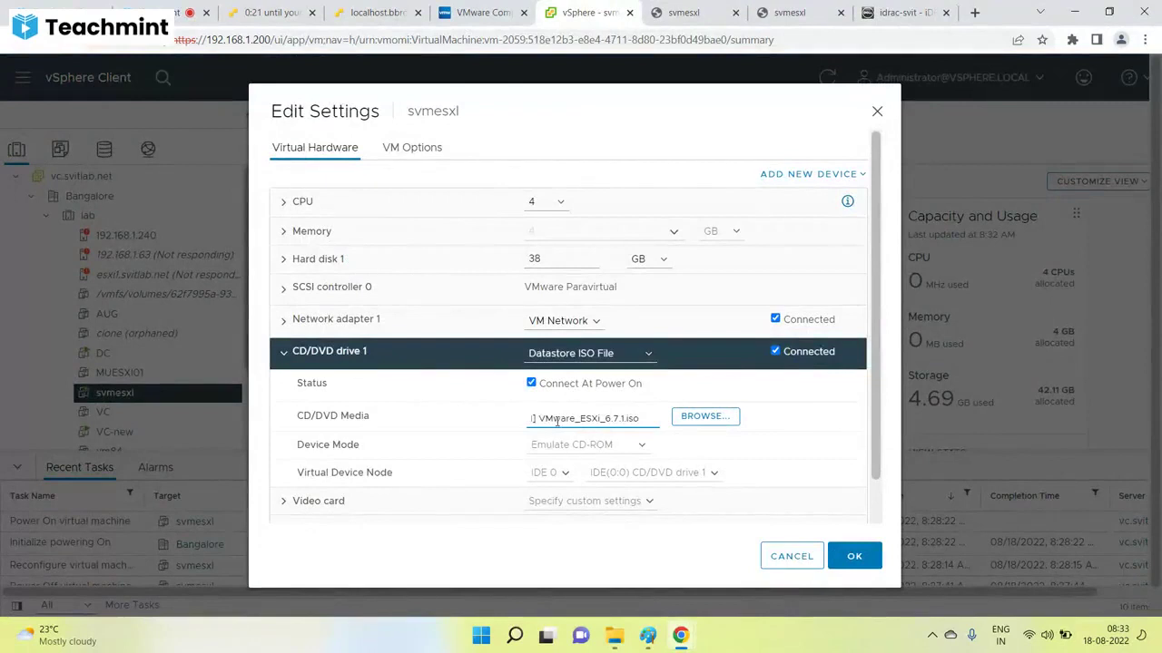
click(798, 555)
key(ctrl+Tab)
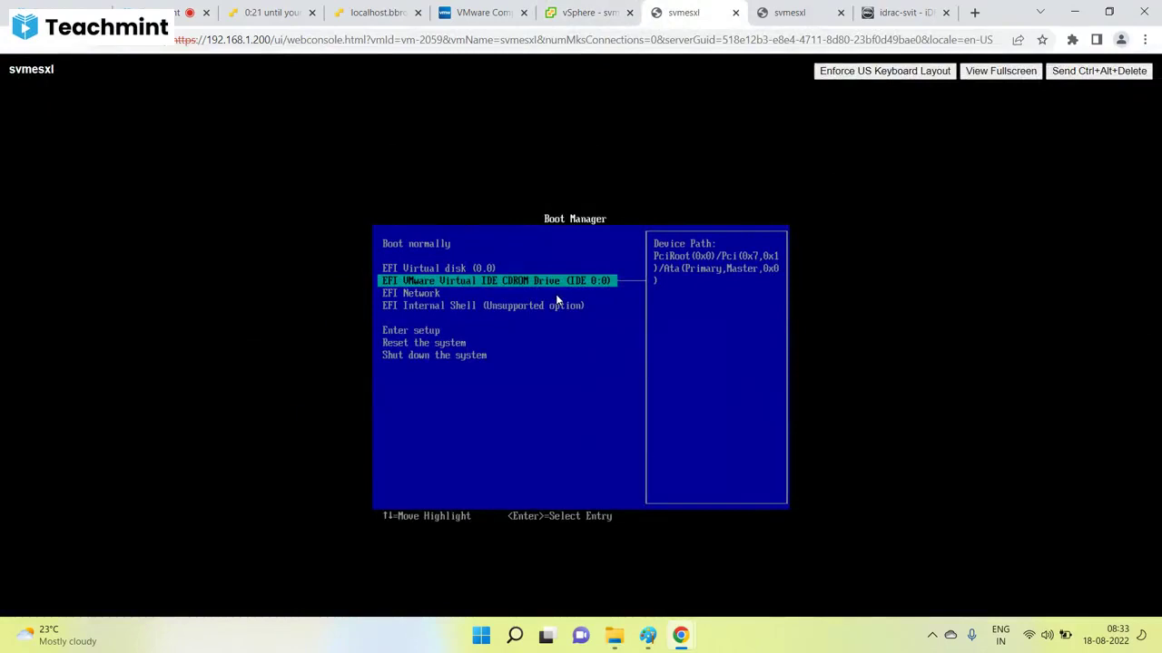
key(Return)
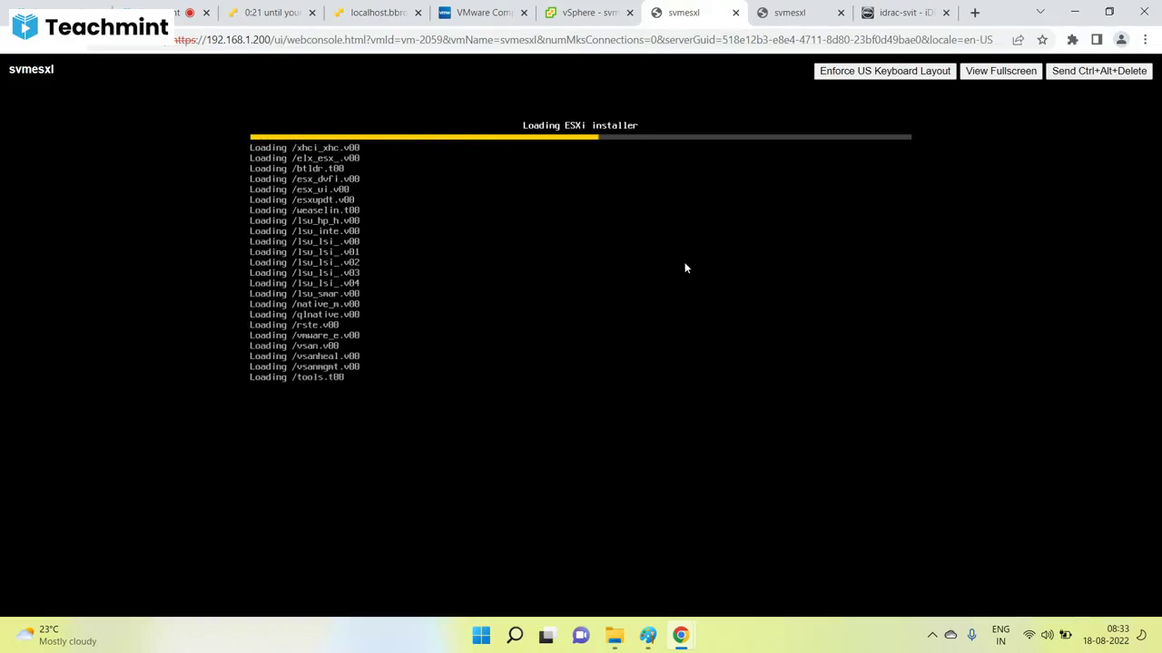
Go back to svmesxl's vSphere summary while the ESXi installer loads in the console.
click(579, 17)
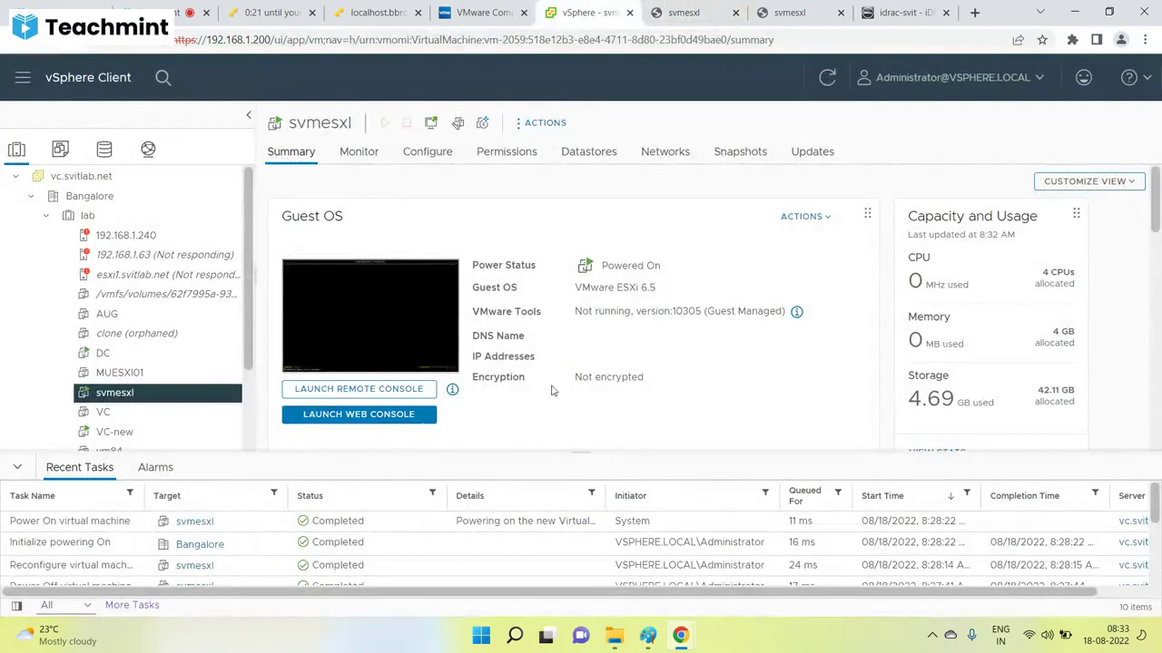
right_click(189, 395)
click(255, 407)
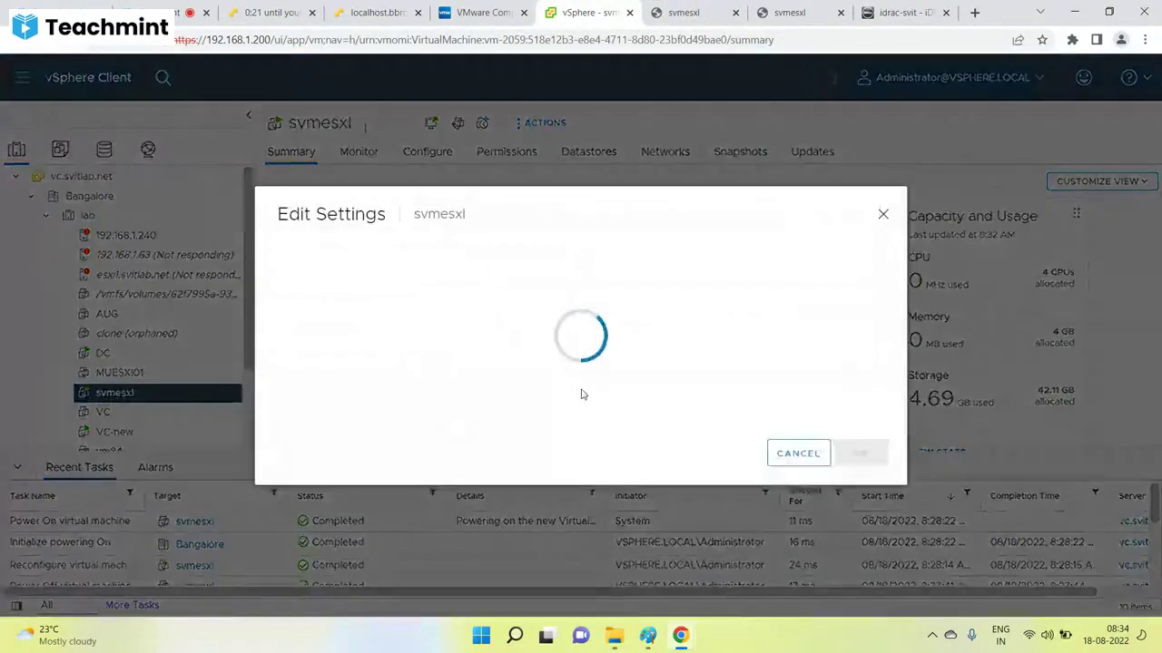
click(653, 367)
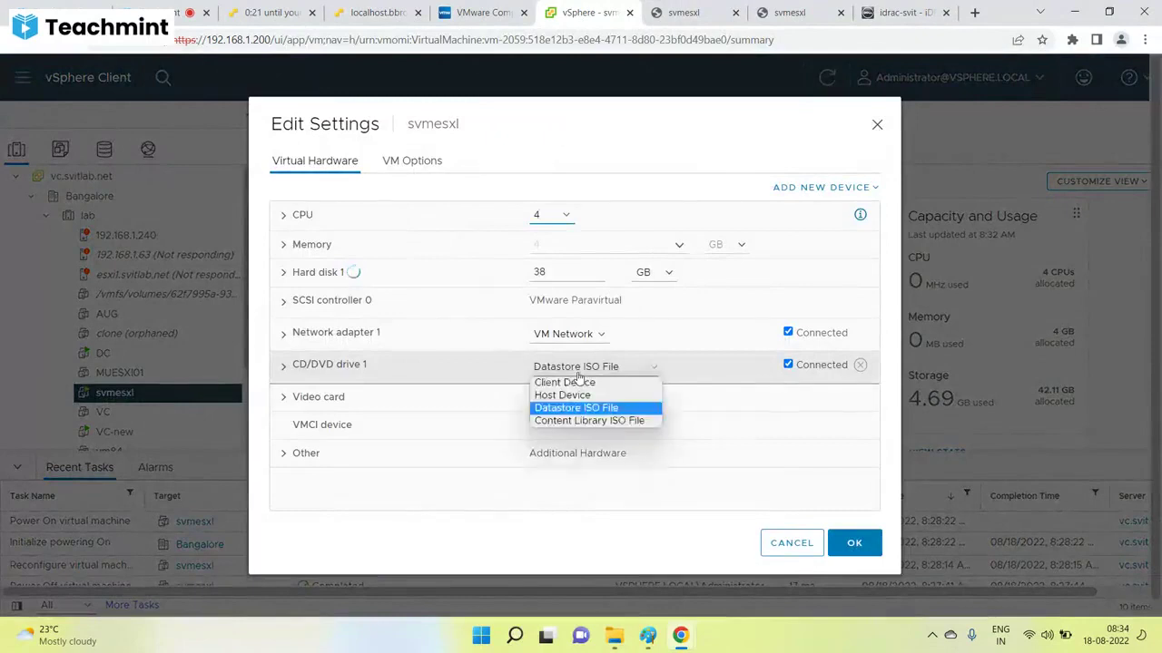
click(300, 366)
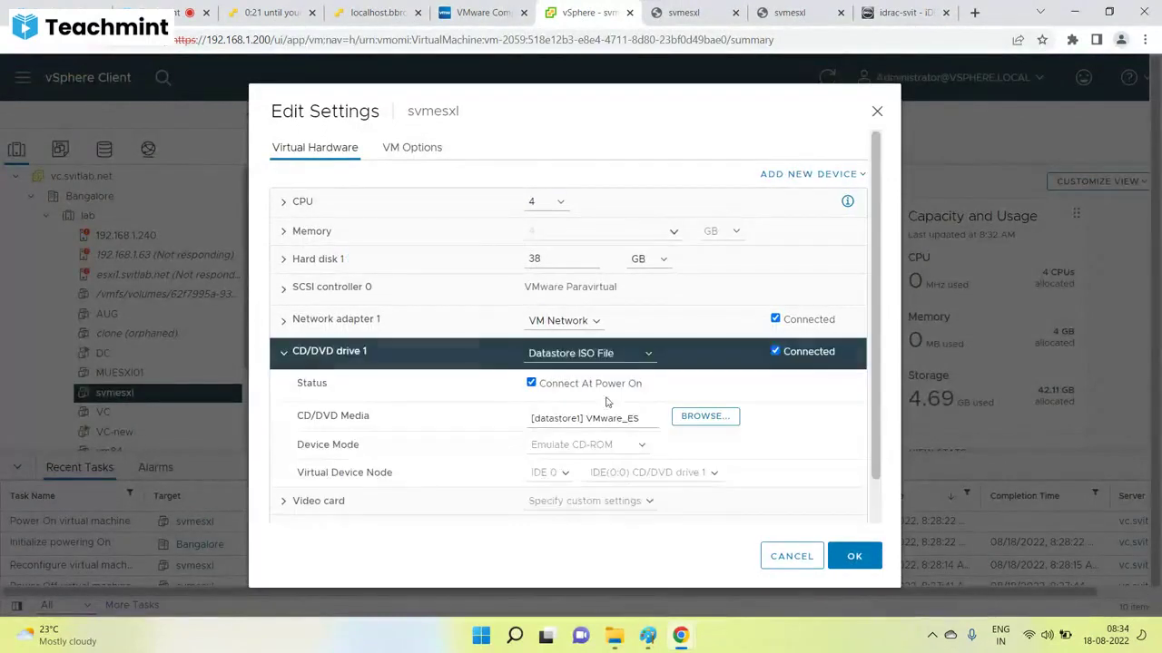
click(705, 416)
click(338, 214)
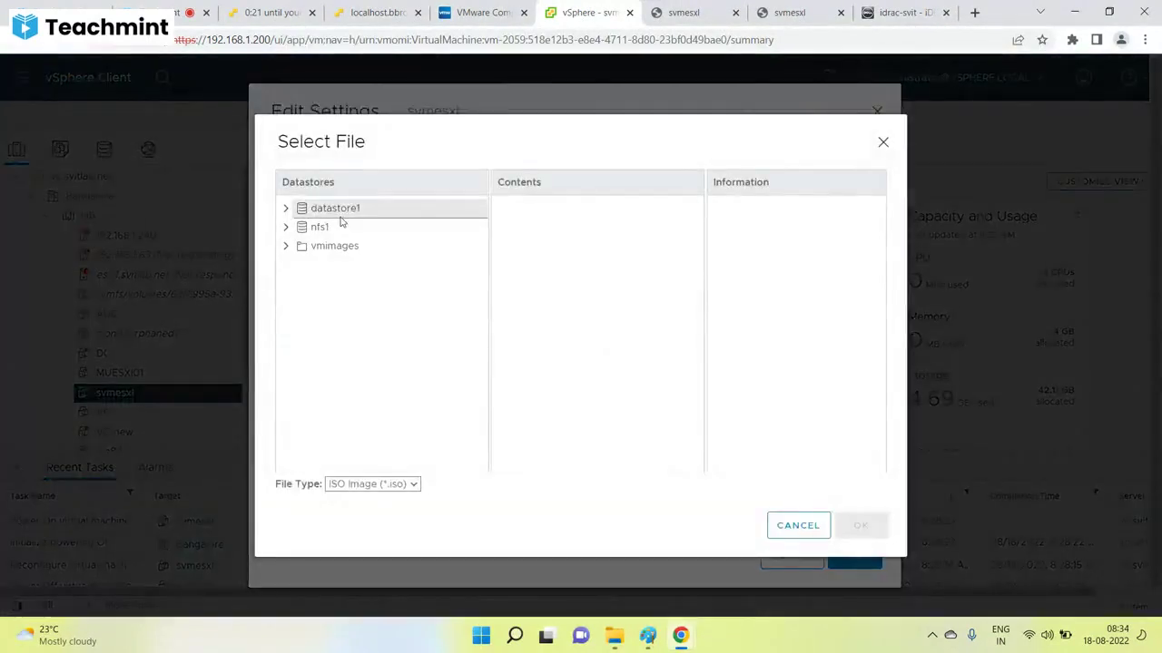
scroll(674, 306, down, 5)
click(648, 337)
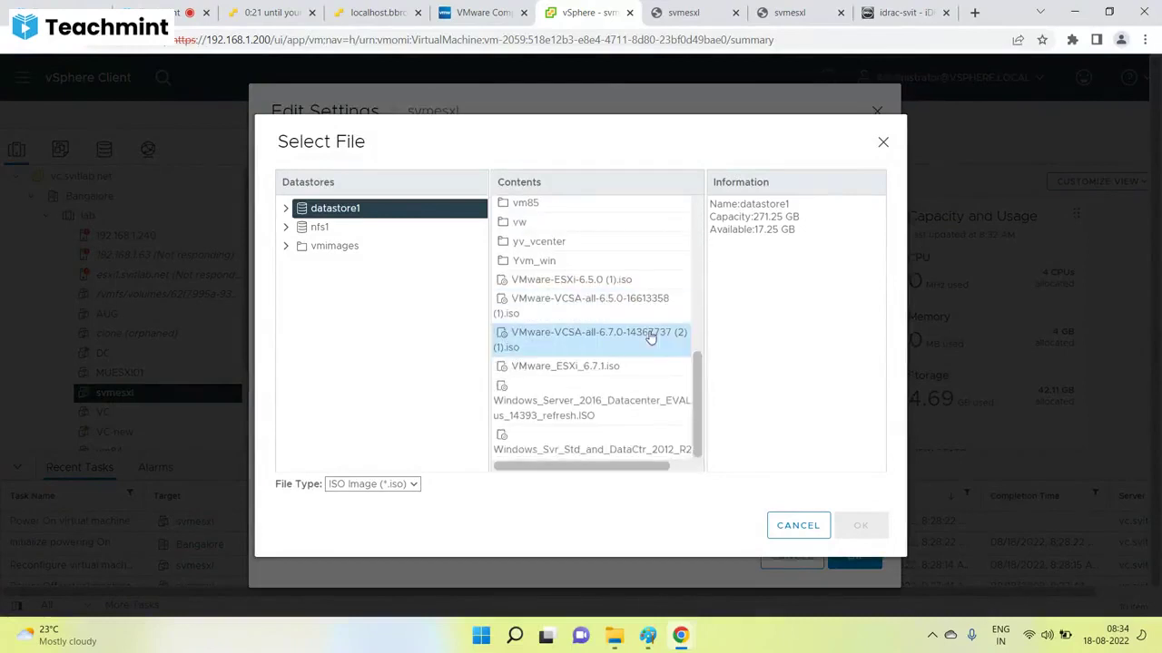
click(646, 444)
click(661, 390)
click(641, 305)
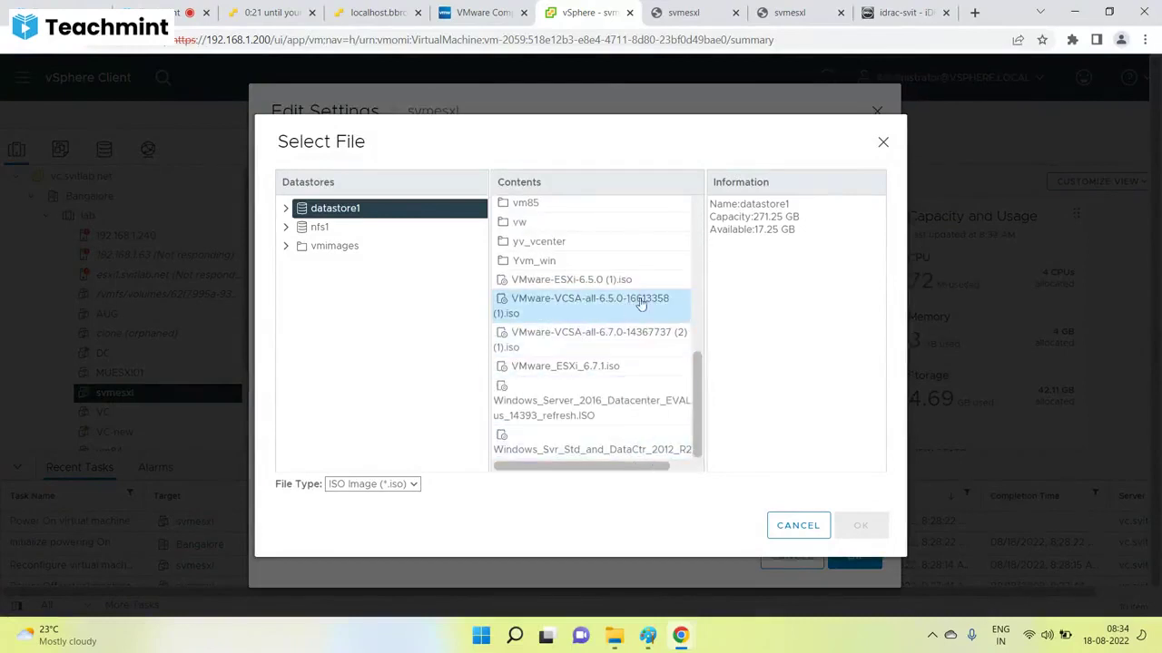
click(618, 366)
click(633, 354)
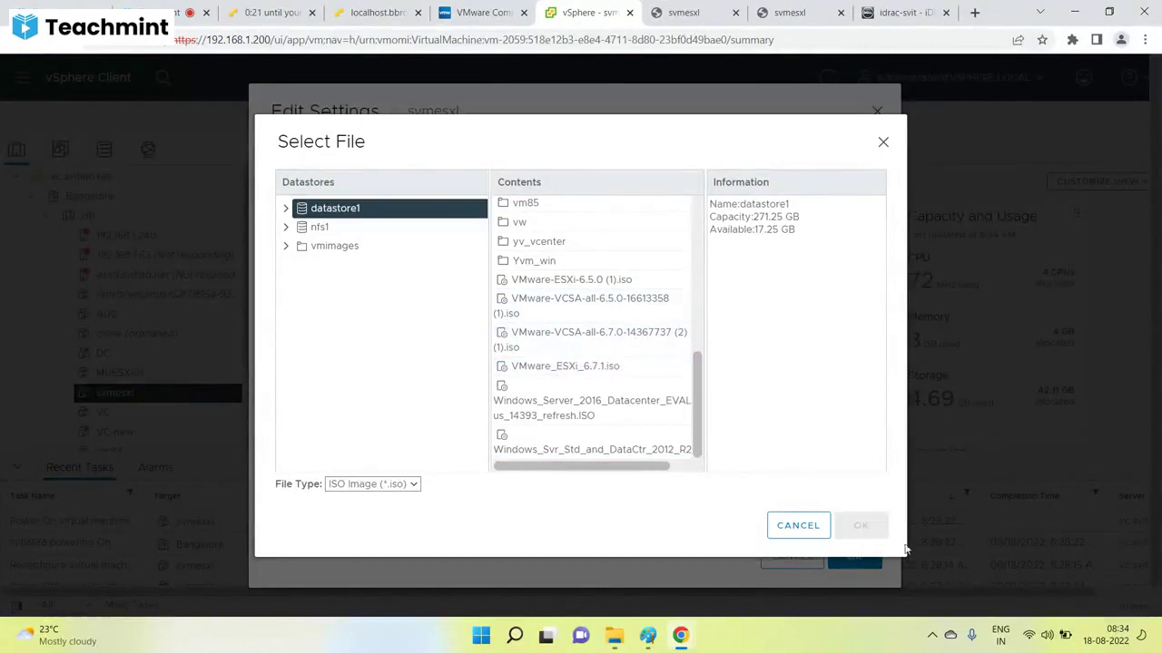
click(786, 533)
click(786, 555)
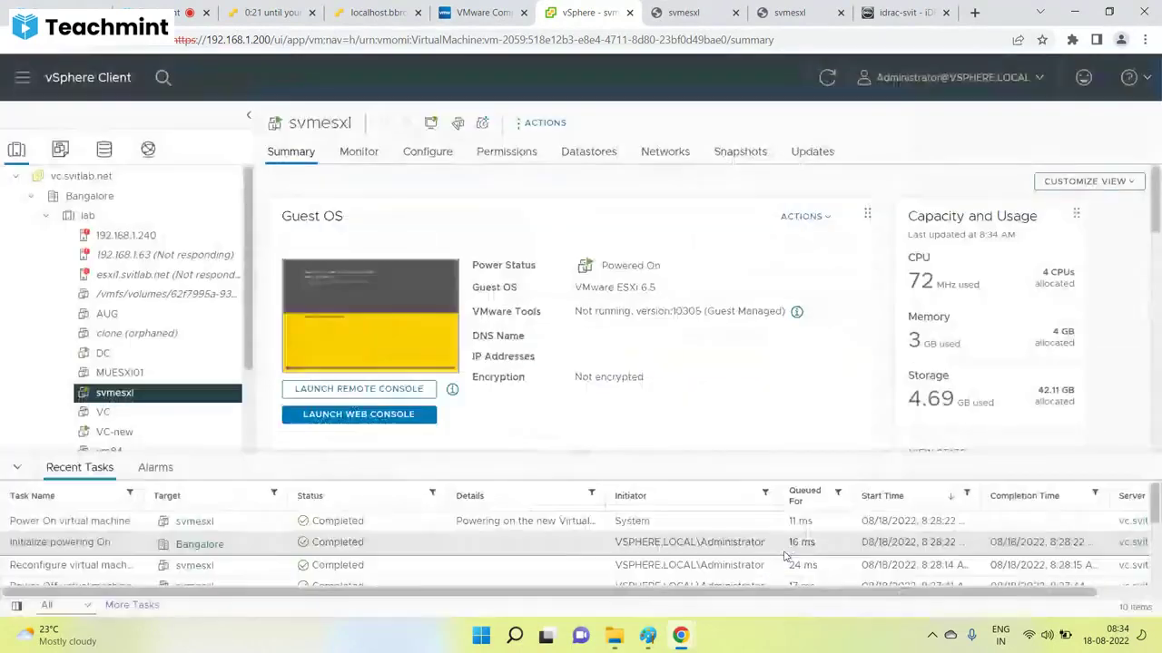
Watch svmesxl load ESXi 6.7.0, then confirm host 192.168.1.91 still reports hypervisor 6.5.0.
click(402, 340)
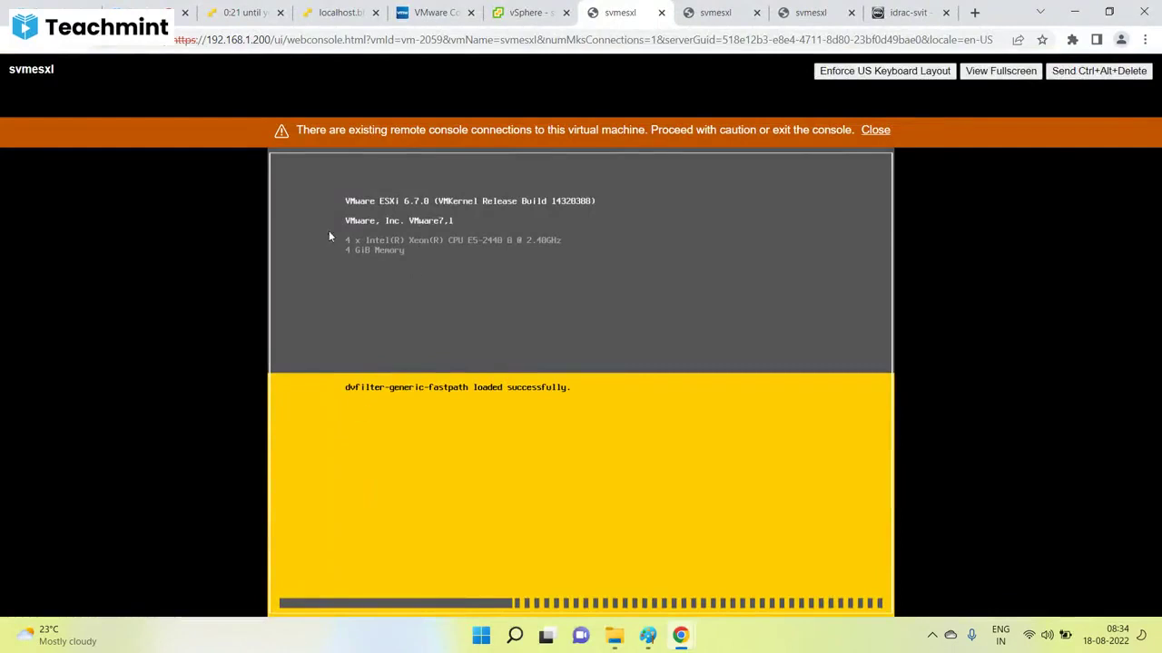
click(527, 12)
scroll(142, 435, down, 3)
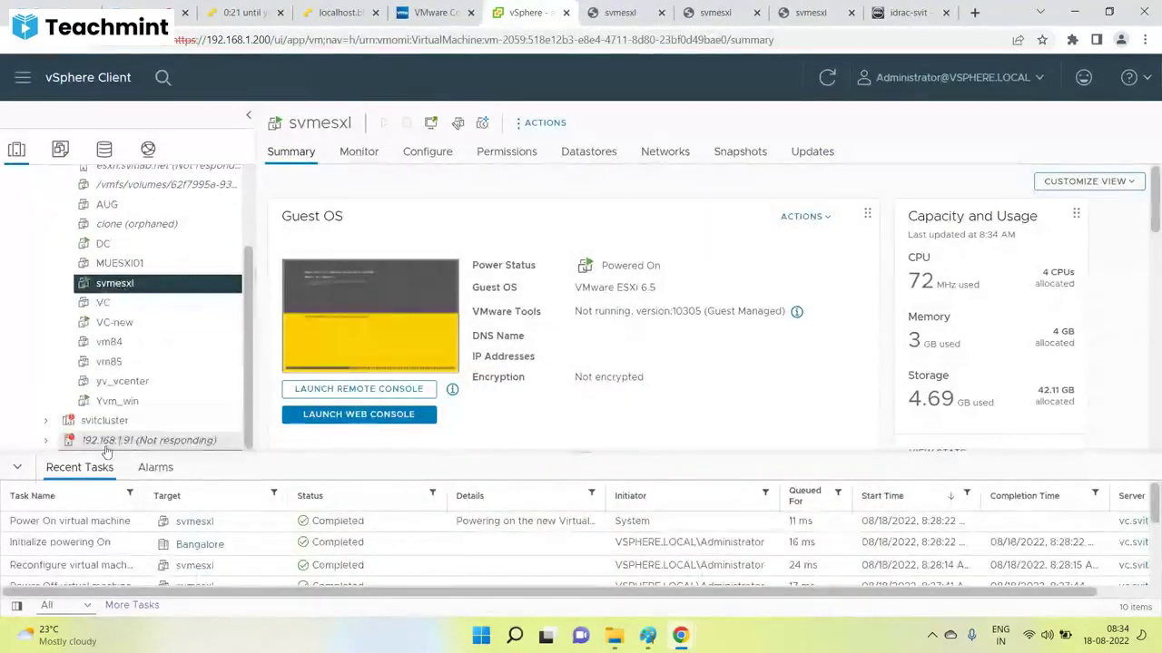
click(106, 443)
drag(559, 178, 514, 178)
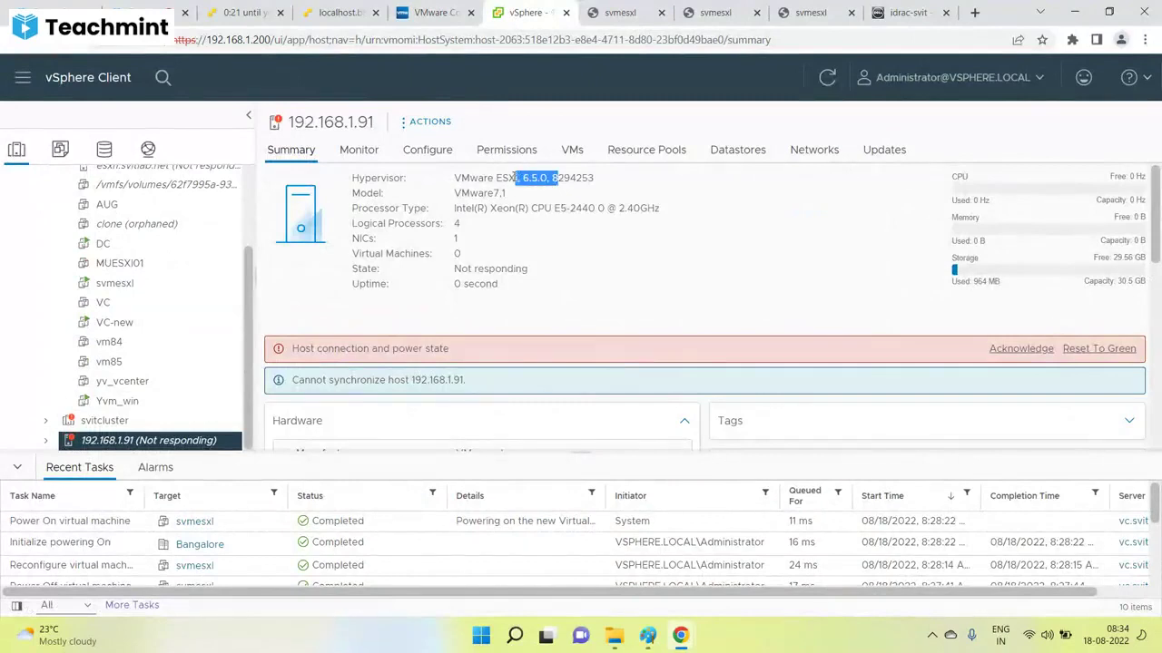
click(481, 635)
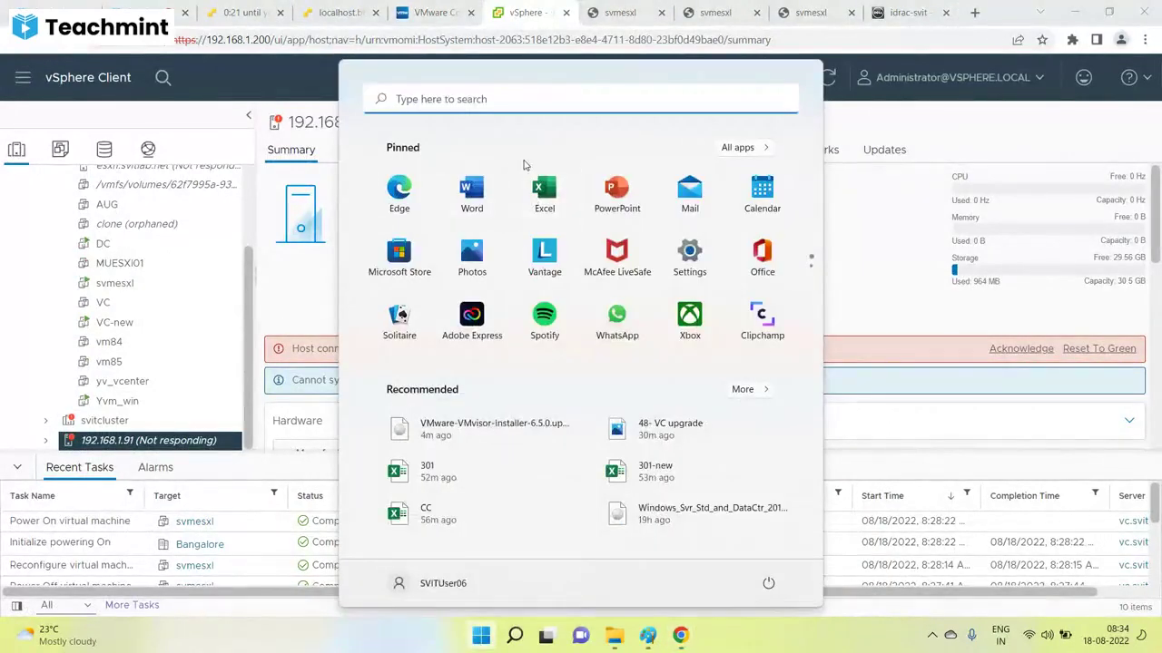
Snip host 192.168.1.91's summary showing ESXi 6.5.0, then minimize Snipping Tool.
text(sni)
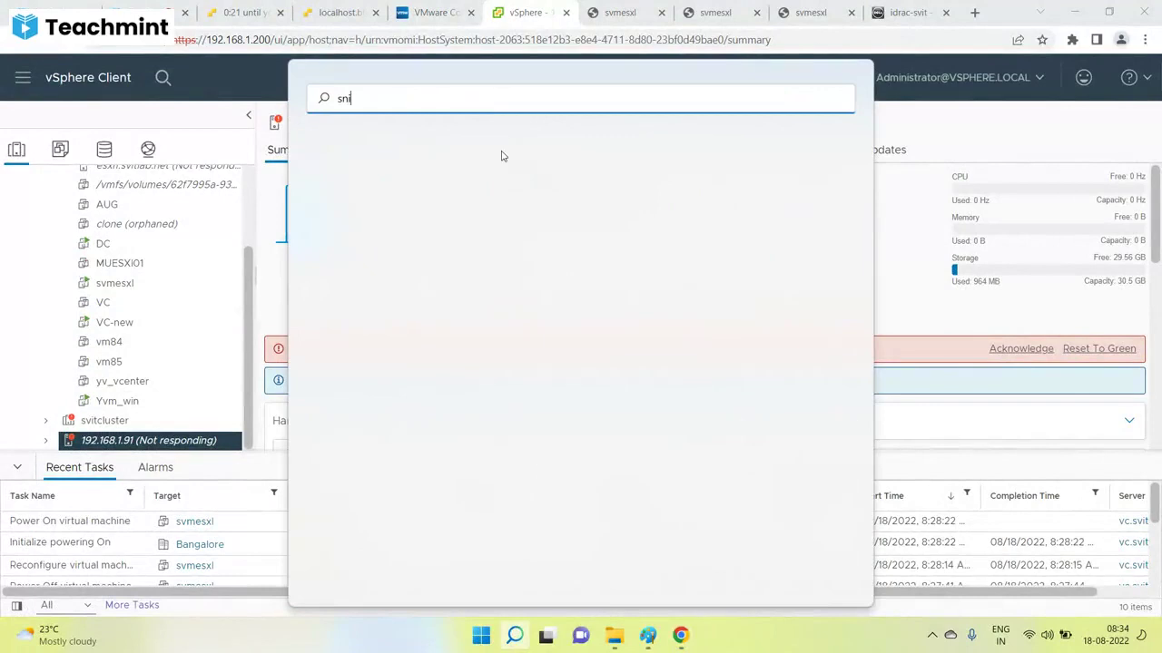
text(p)
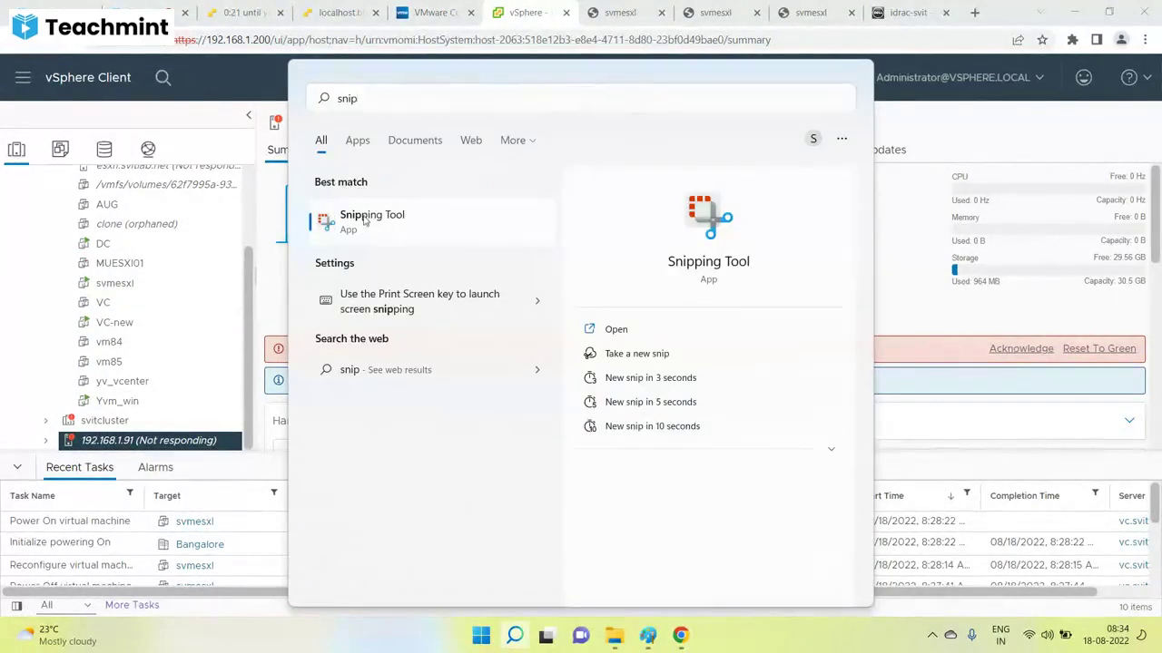
click(367, 218)
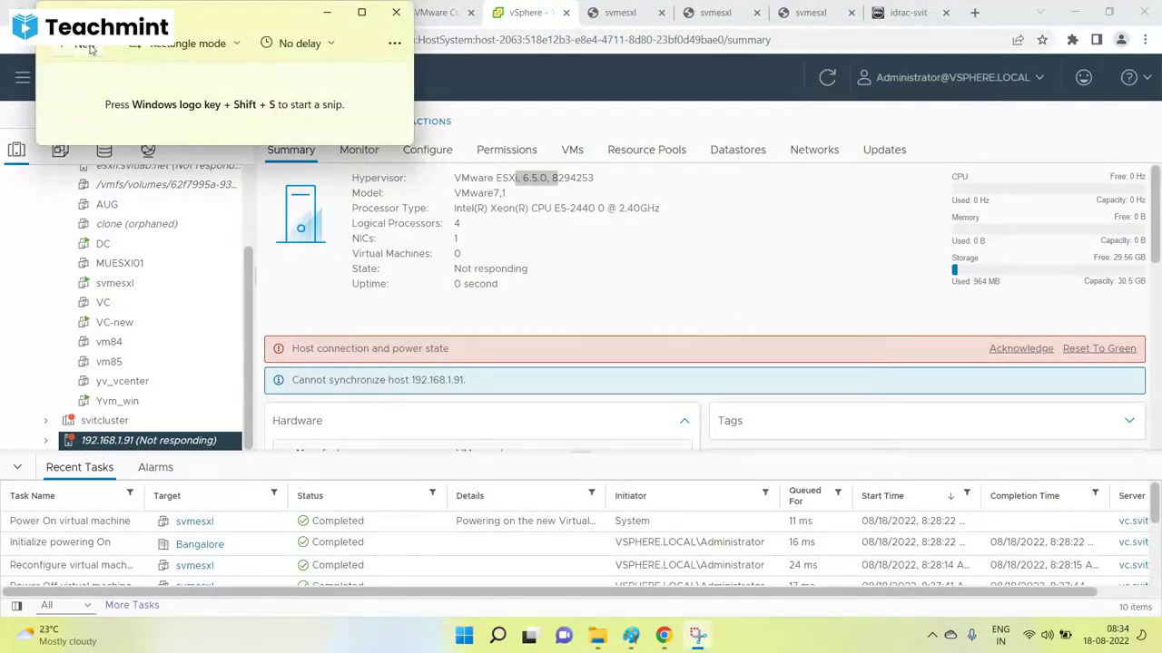
click(95, 51)
drag(245, 96, 659, 260)
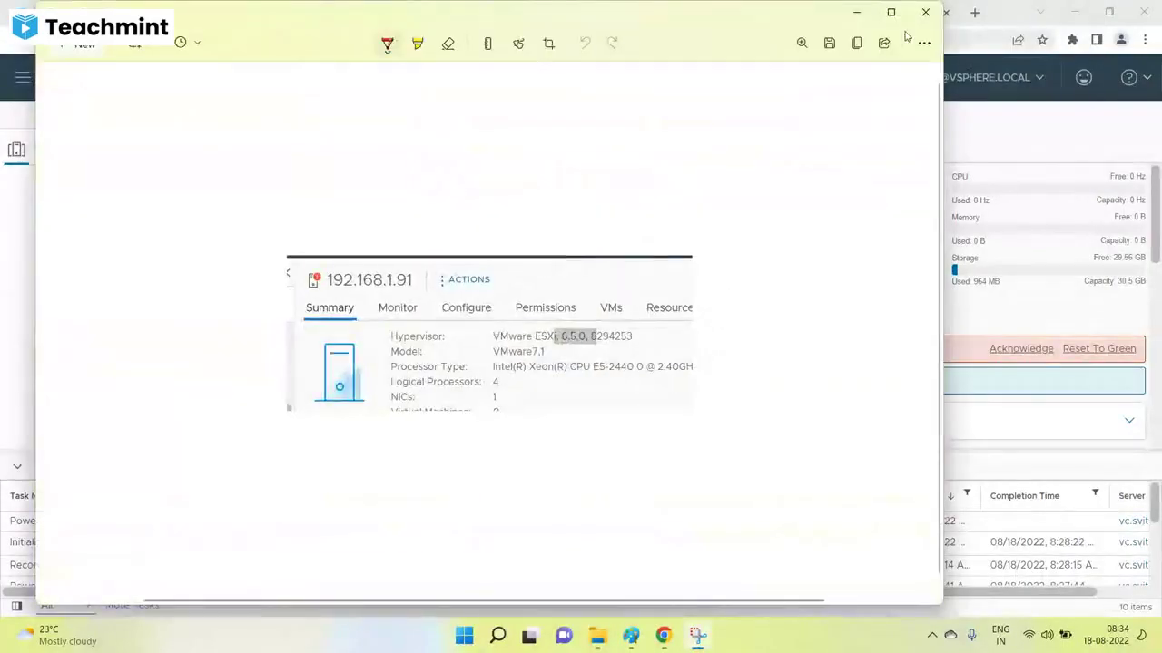
click(858, 16)
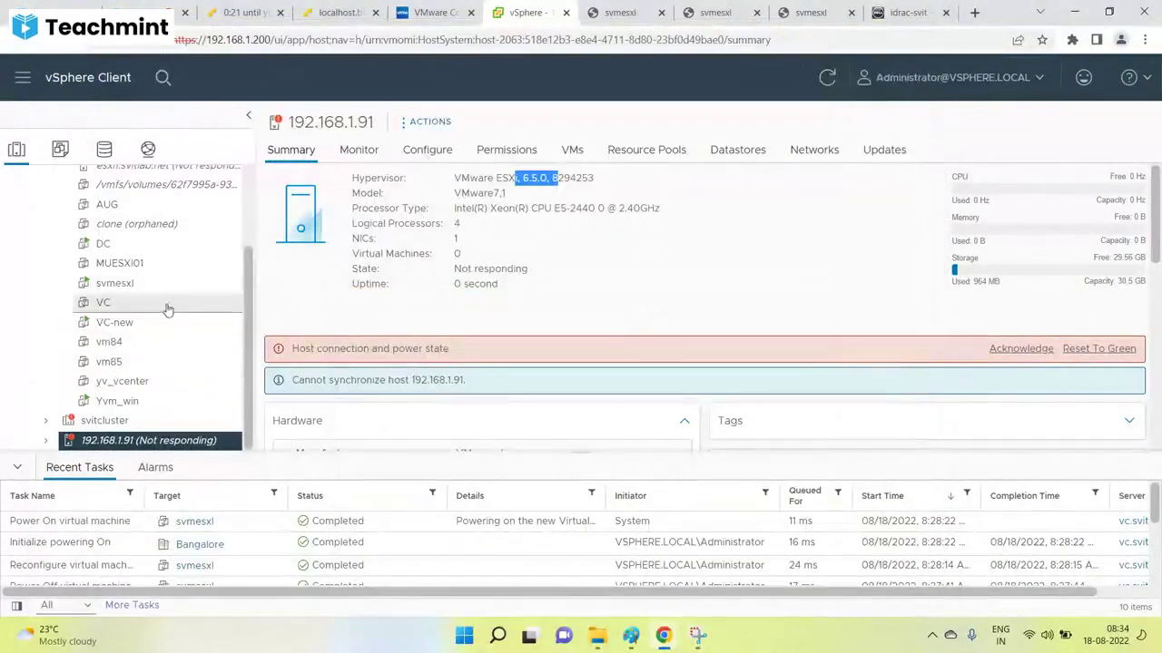
Show the svmesxl ESXi 6.7.0 installer console and close the duplicate console and iDRAC tabs.
click(620, 11)
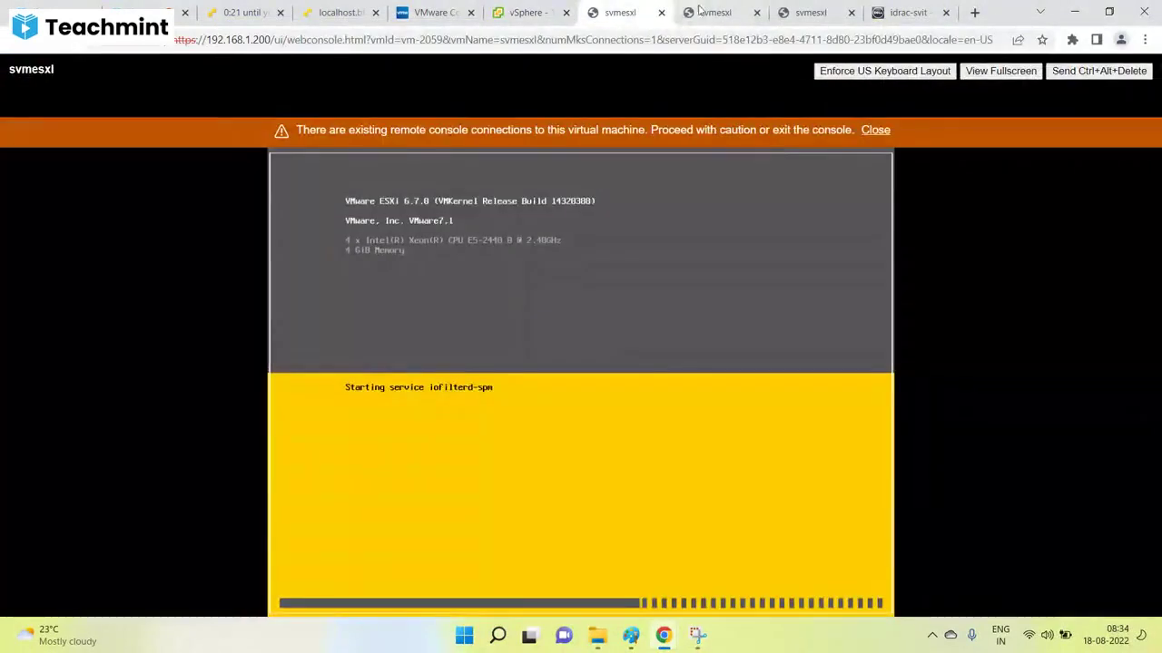
click(755, 12)
click(755, 13)
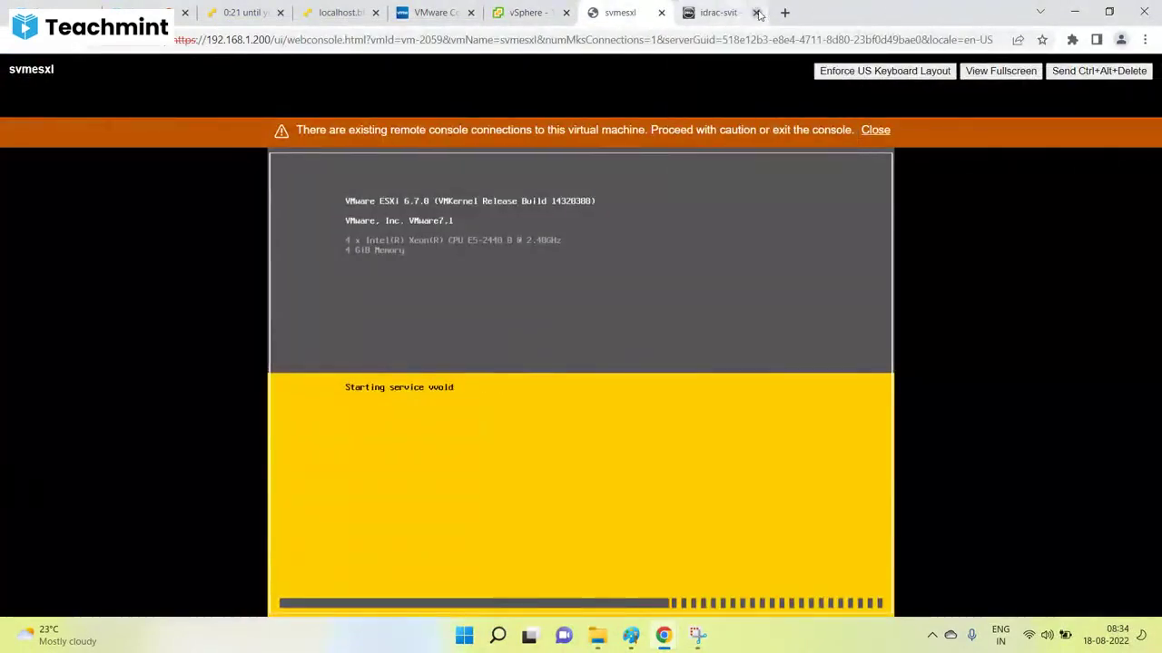
click(756, 13)
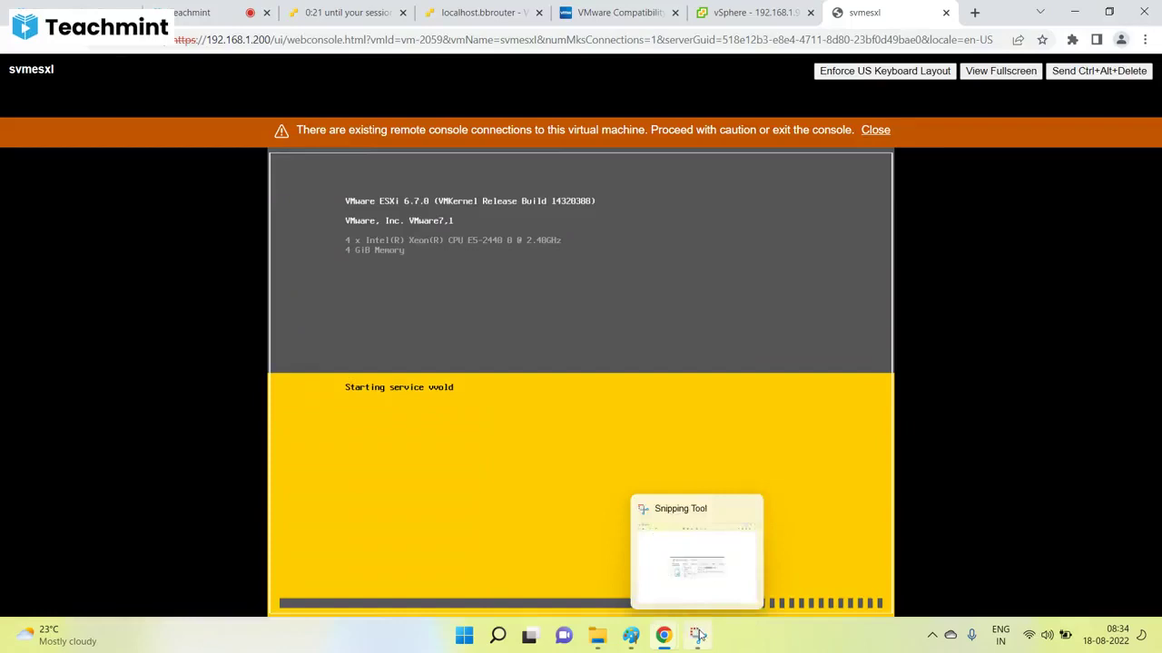
click(697, 636)
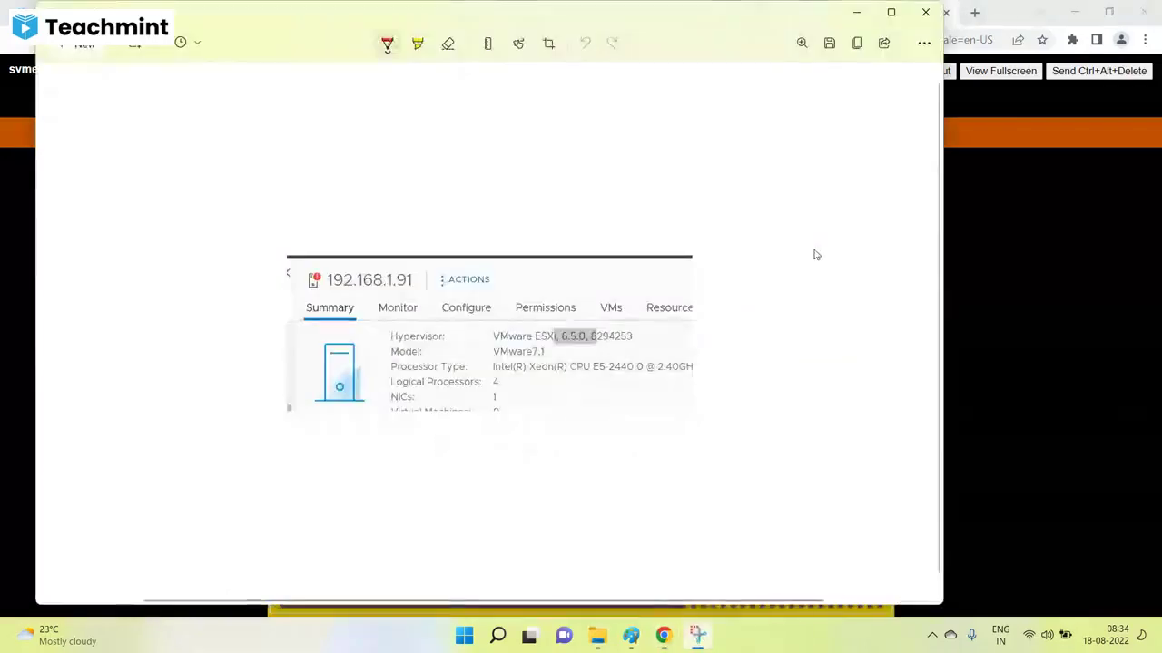
click(856, 12)
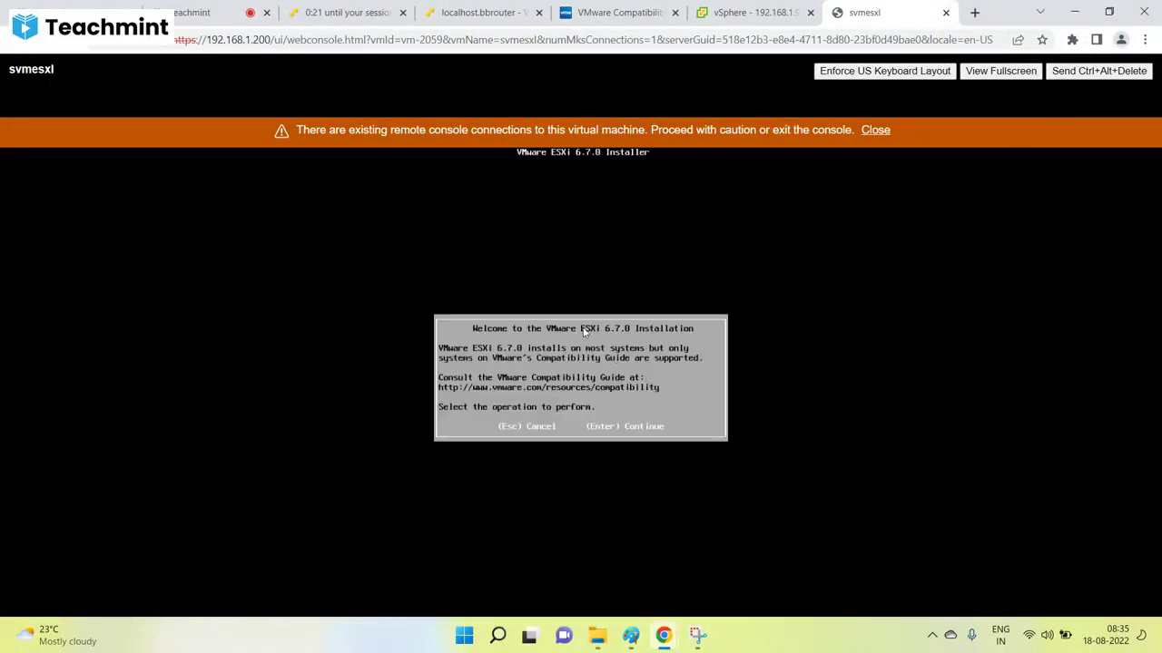
Get past the installer welcome and EULA, dismiss the warning, and pick the local disk.
key(Return)
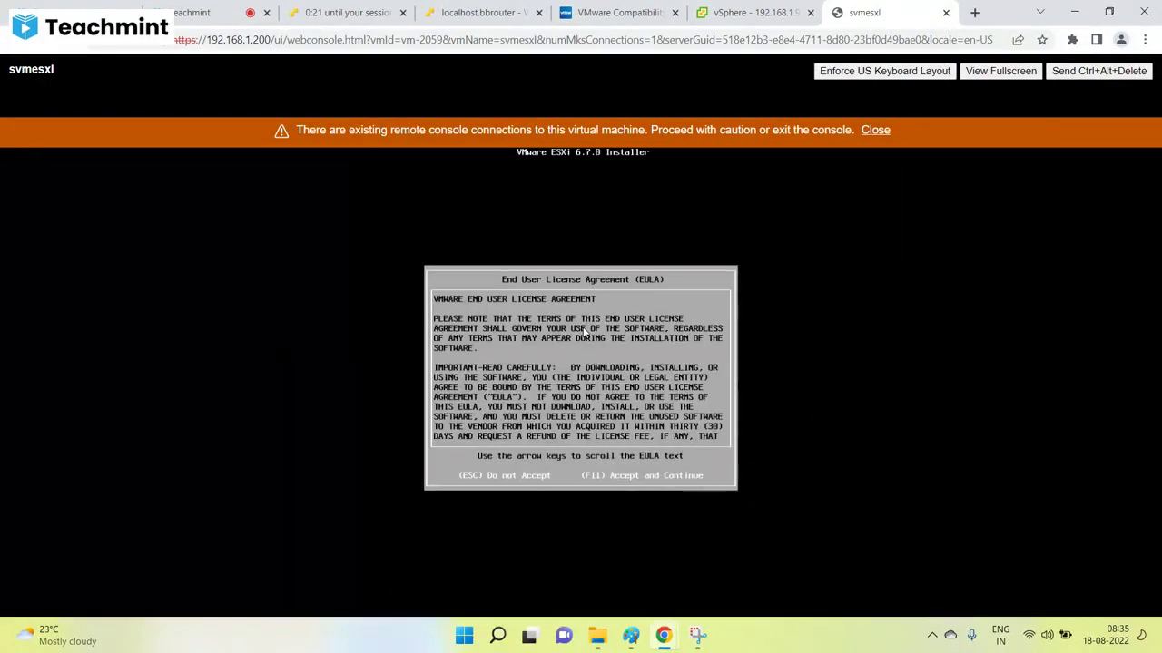
key(F11)
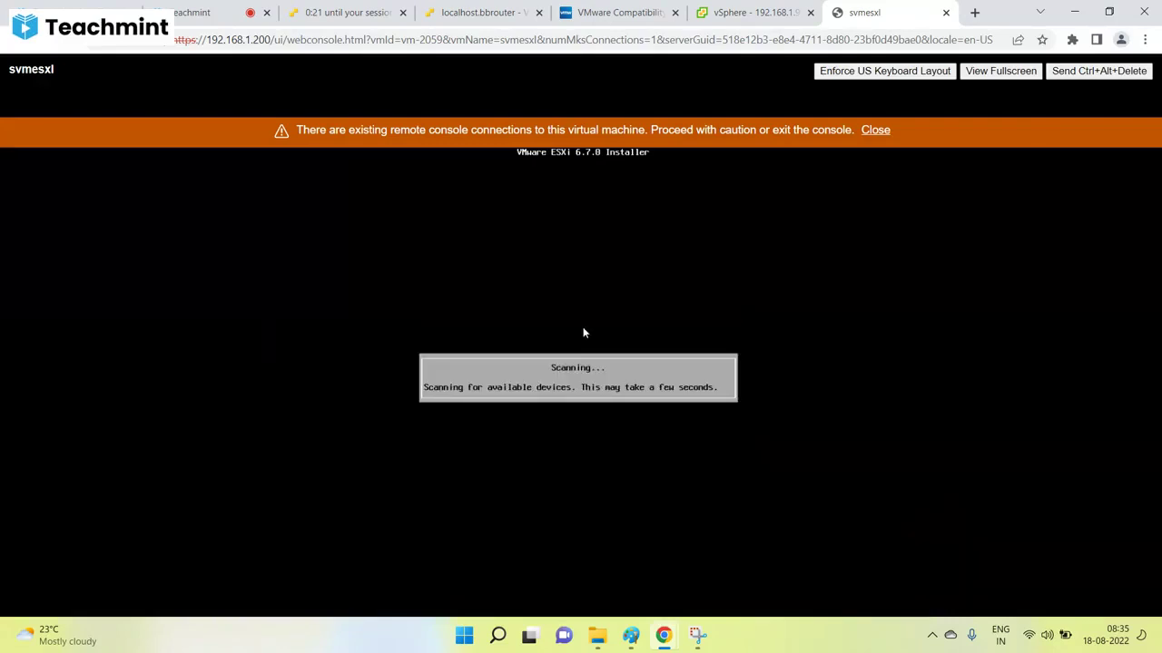
click(875, 131)
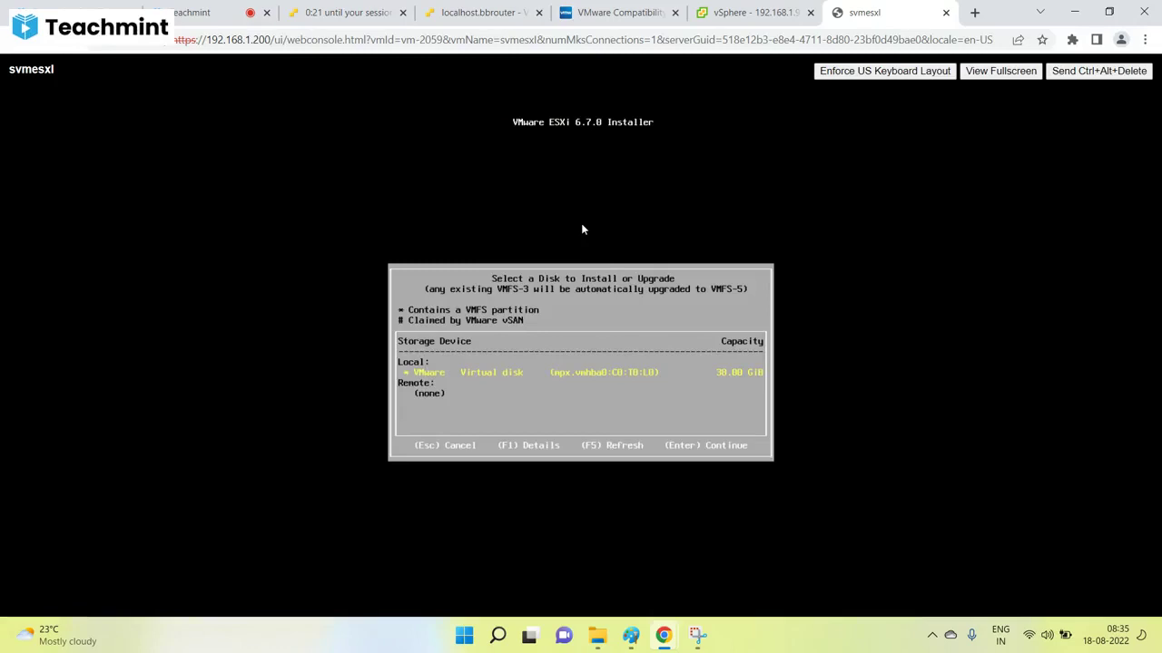
key(Return)
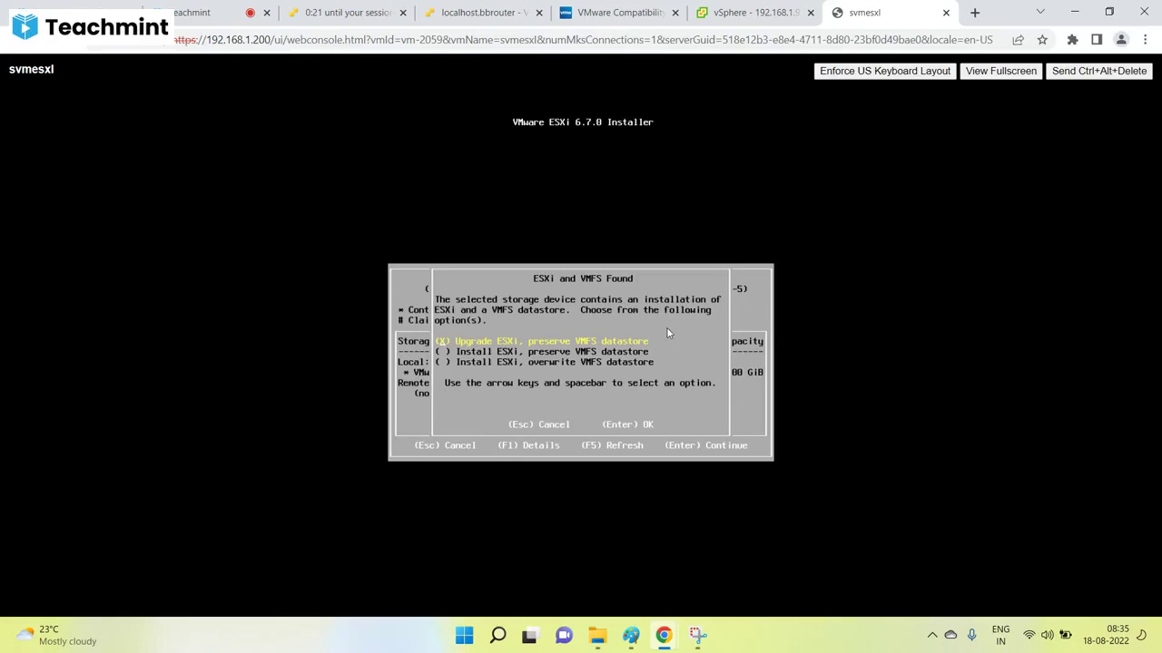
Review the install and overwrite VMFS options, then settle on Upgrade ESXi, preserve VMFS datastore.
key(Down)
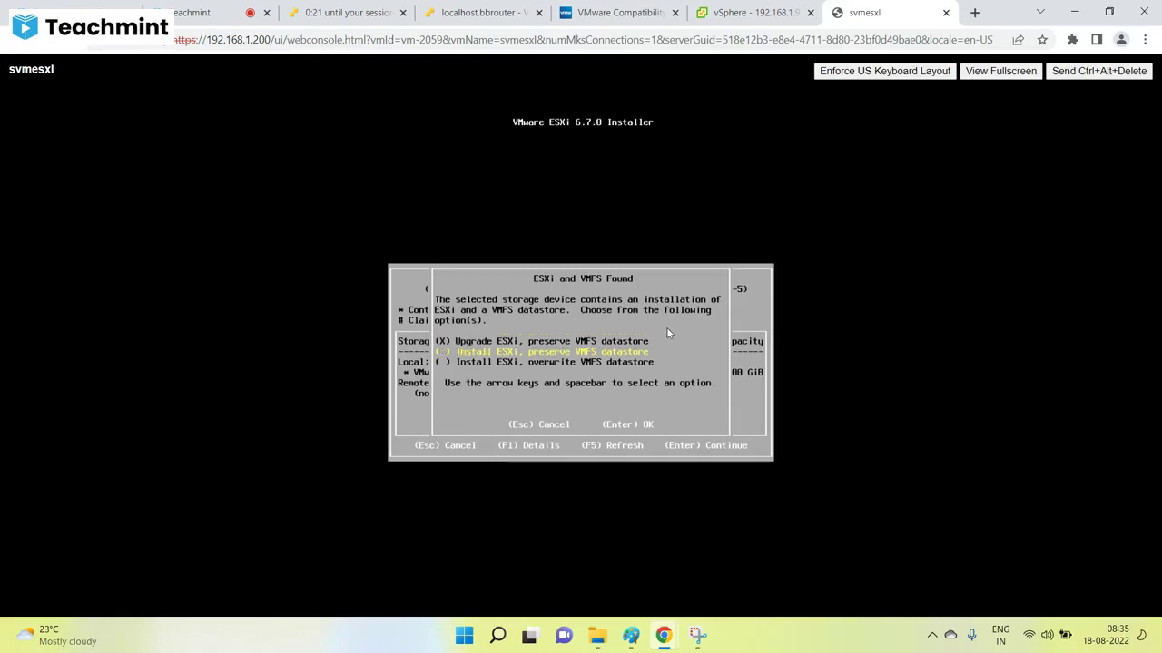
key(Down)
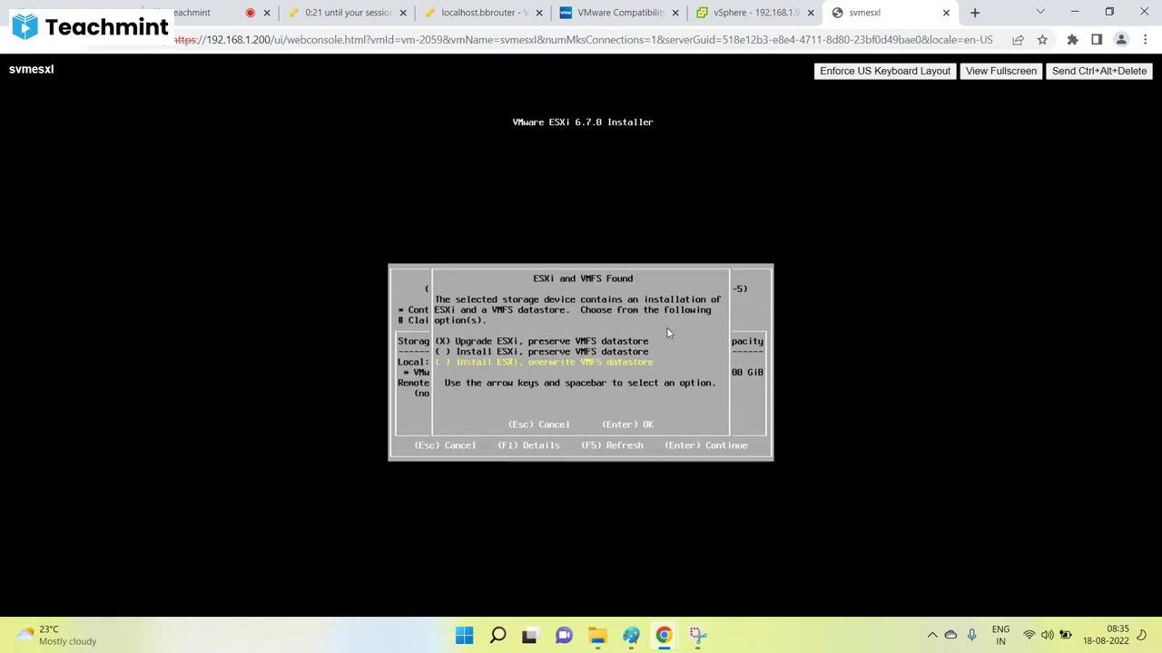
key(Up)
key(Up)
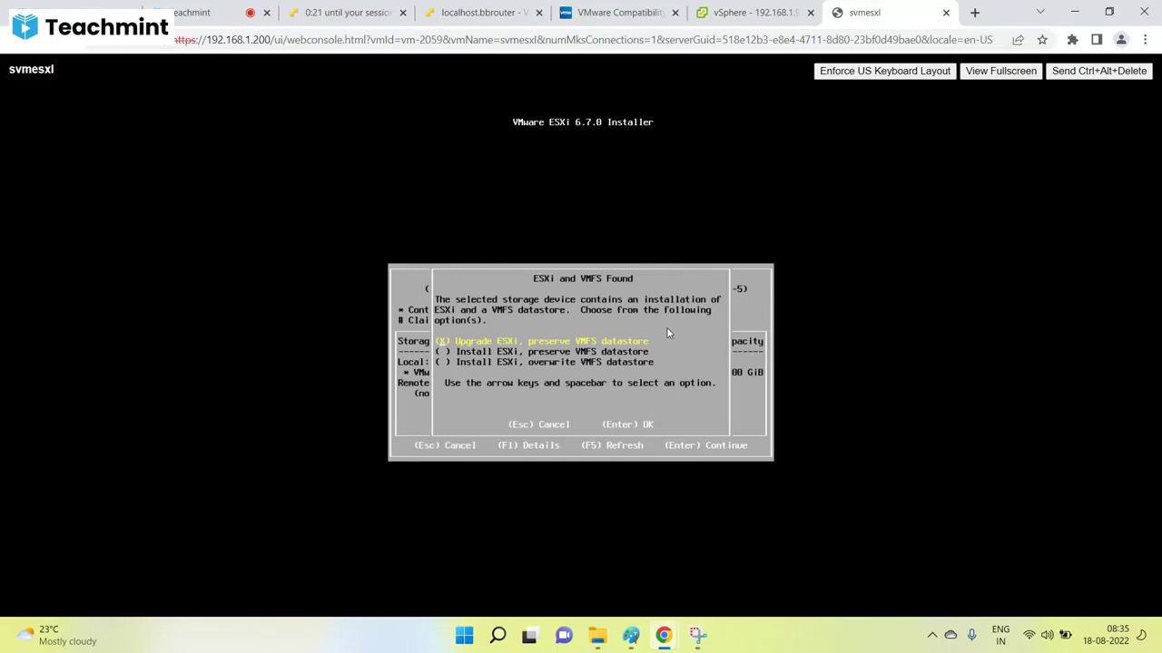
key(Down)
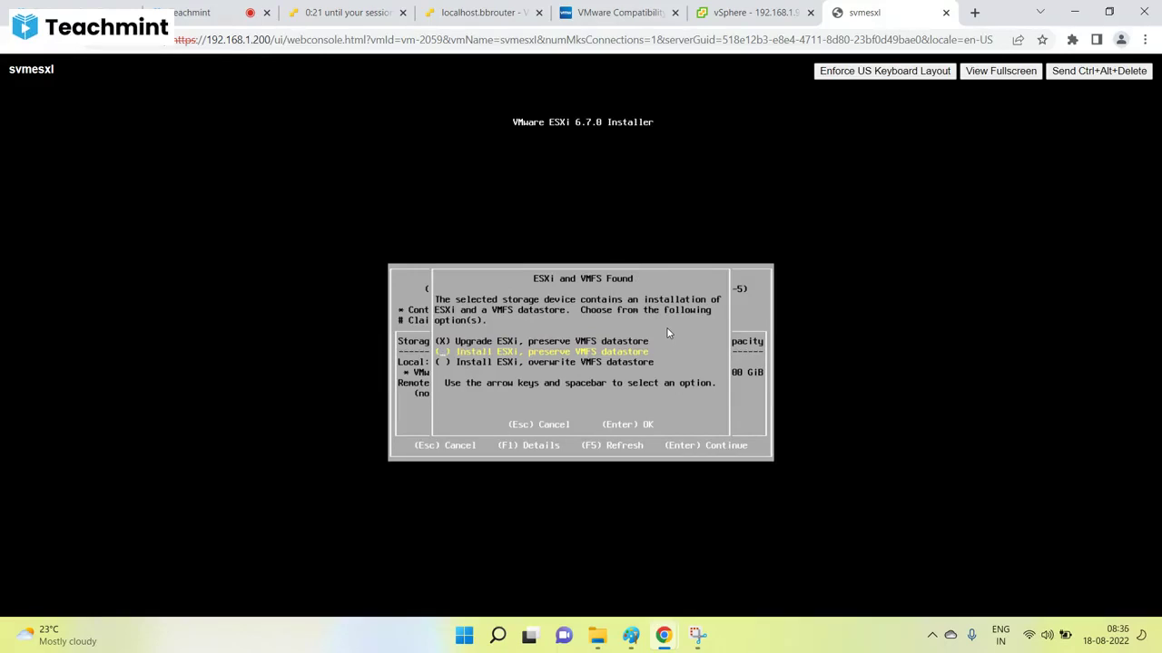
key(Down)
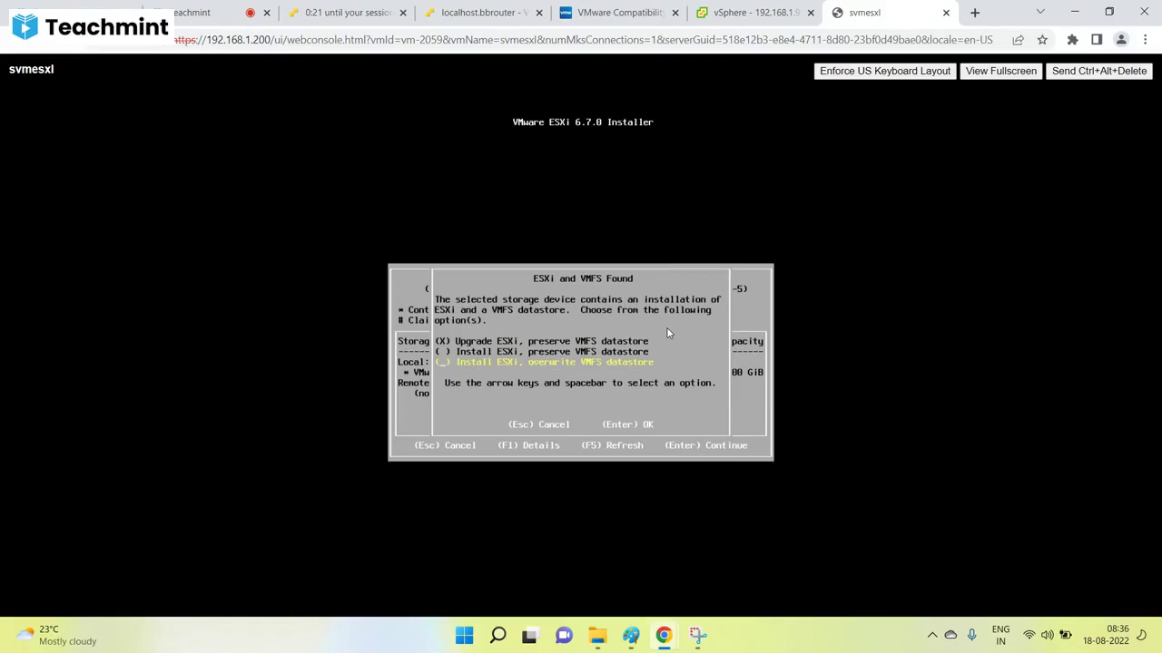
key(Up)
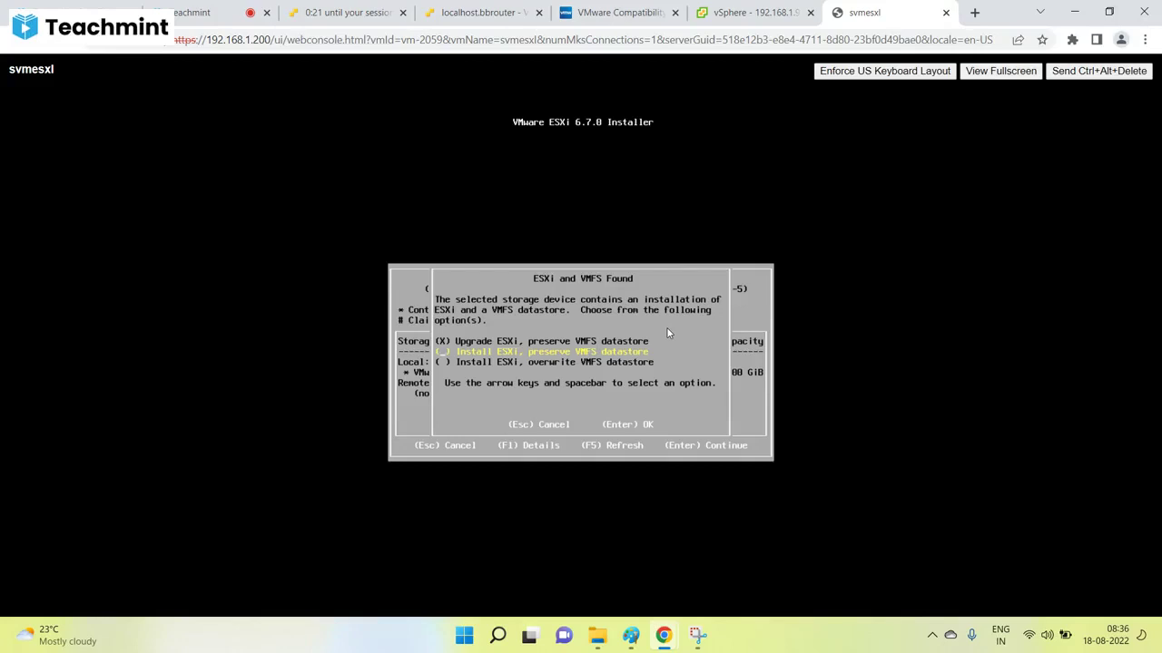
key(Down)
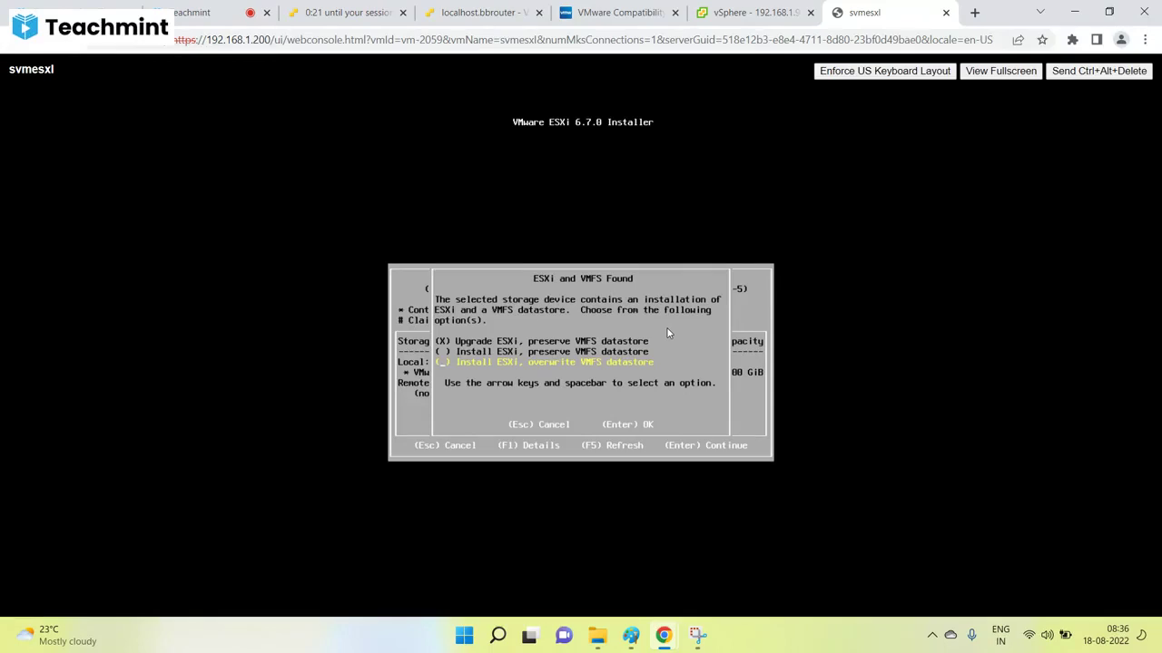
key(Up)
key(Up)
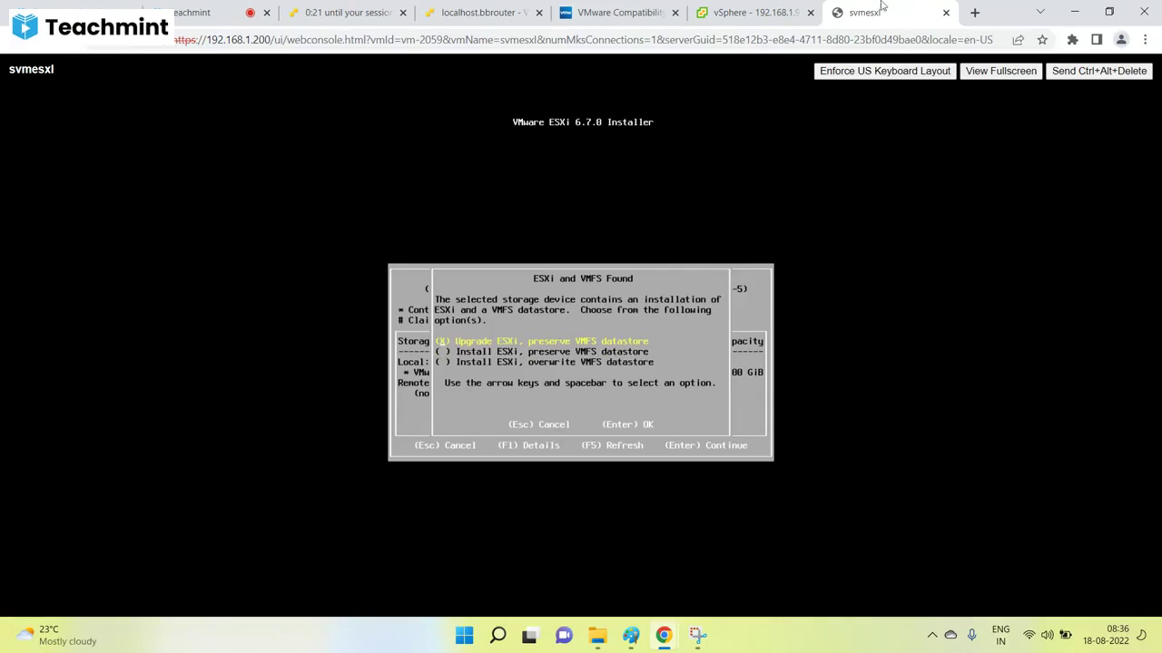
click(753, 12)
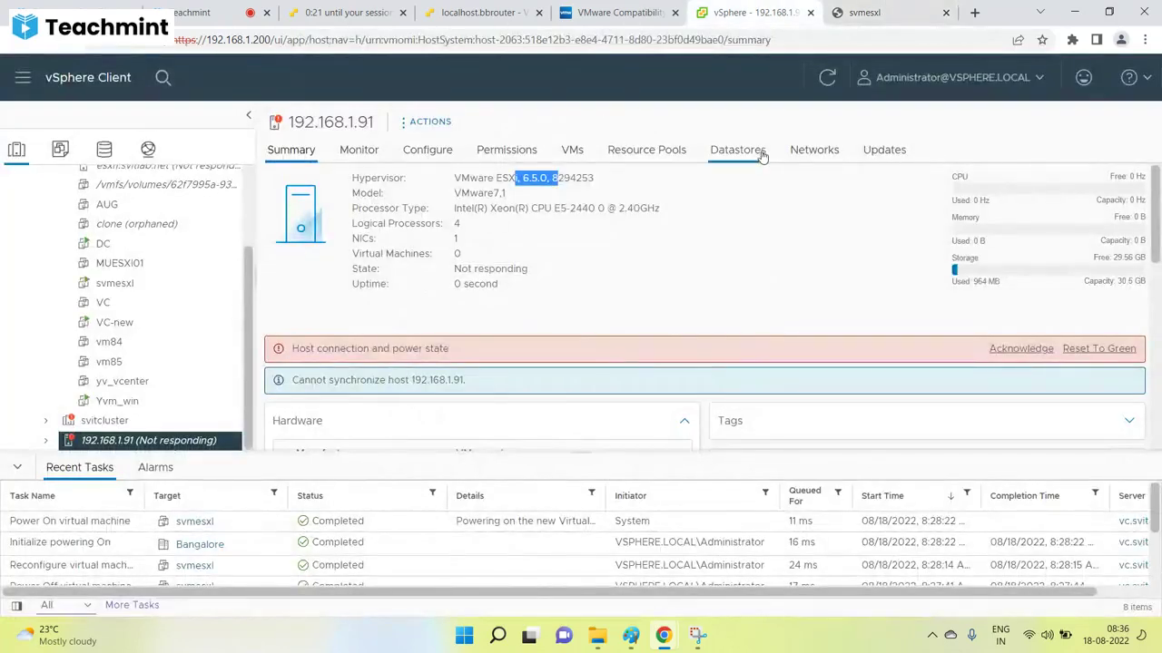
click(812, 150)
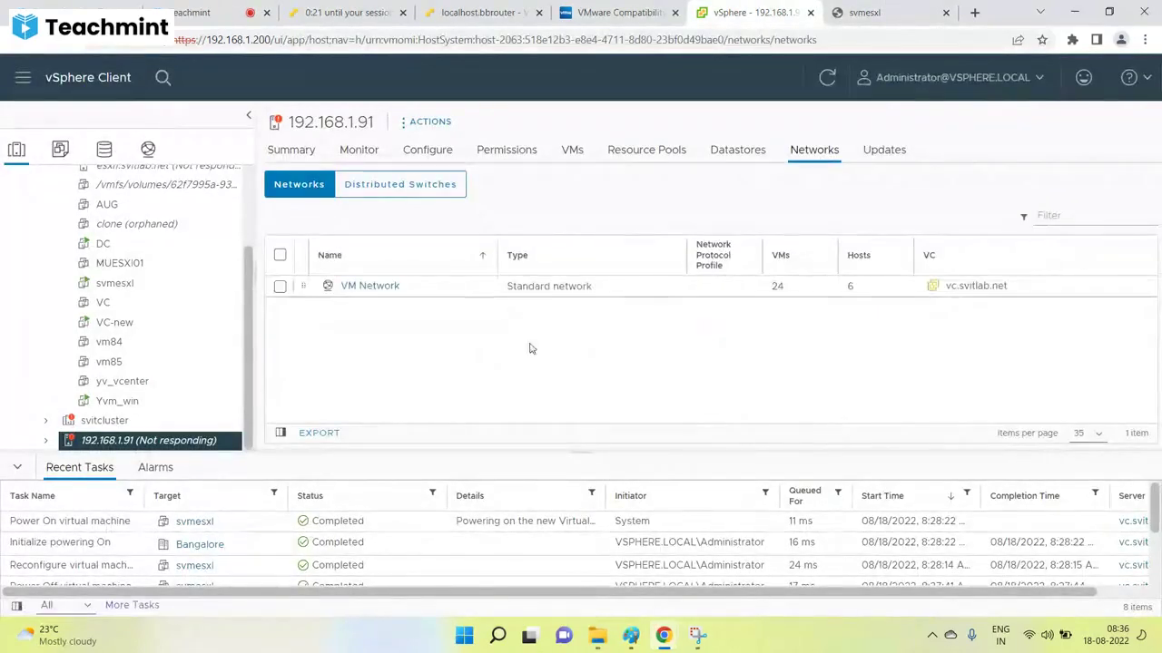
click(738, 150)
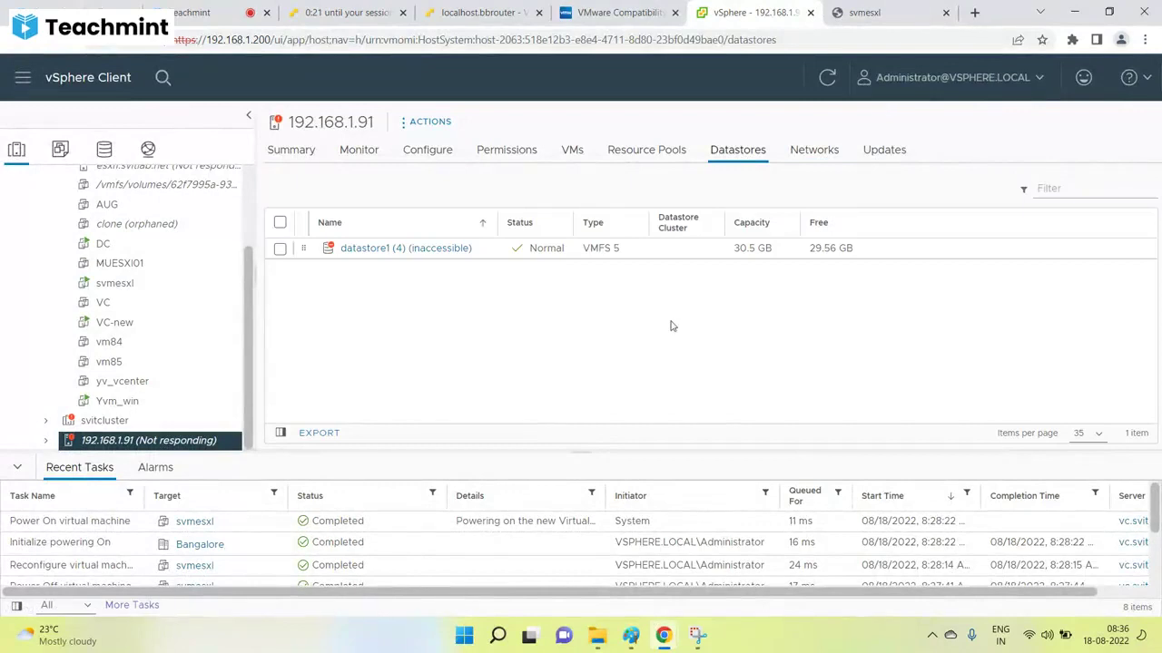
click(862, 12)
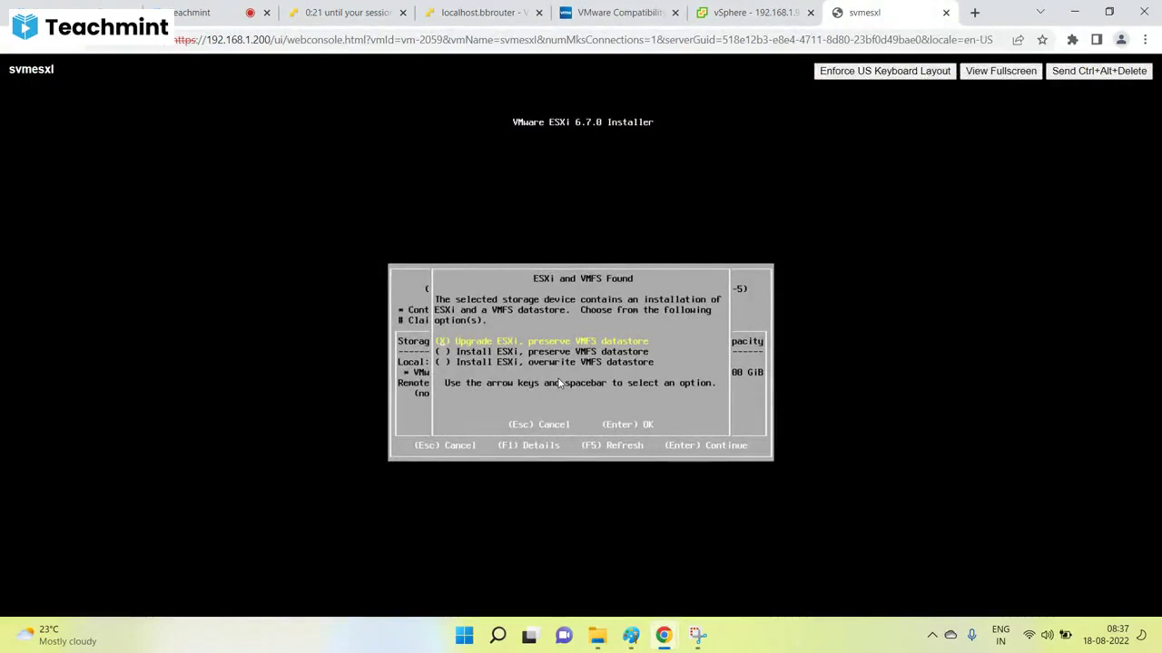
Confirm Upgrade ESXi, preserve VMFS datastore and run the upgrade from 6.5.0 to 6.7.0.
key(Return)
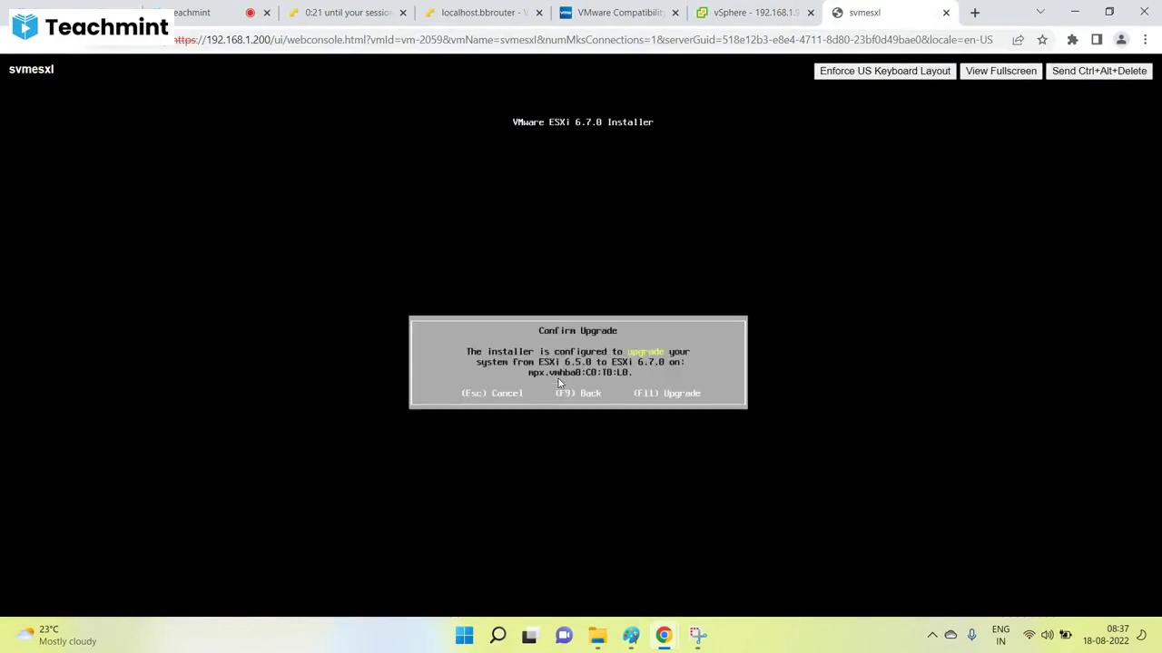
key(F11)
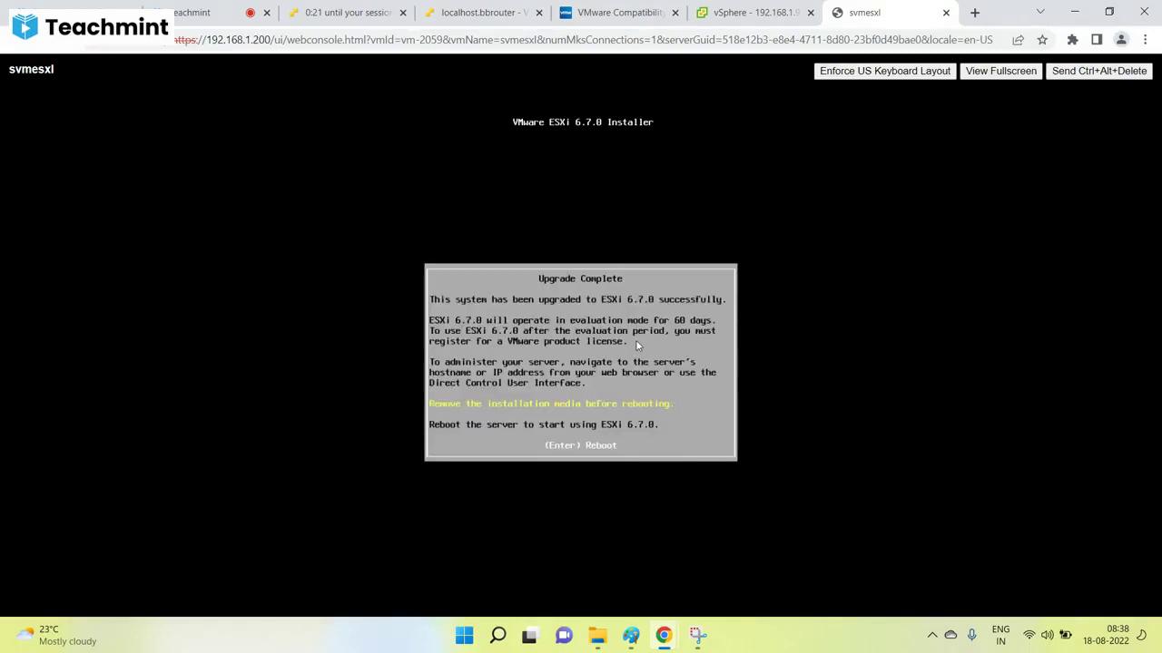
Reboot the upgraded host to start ESXi 6.7.0 and return to the vSphere inventory.
key(Return)
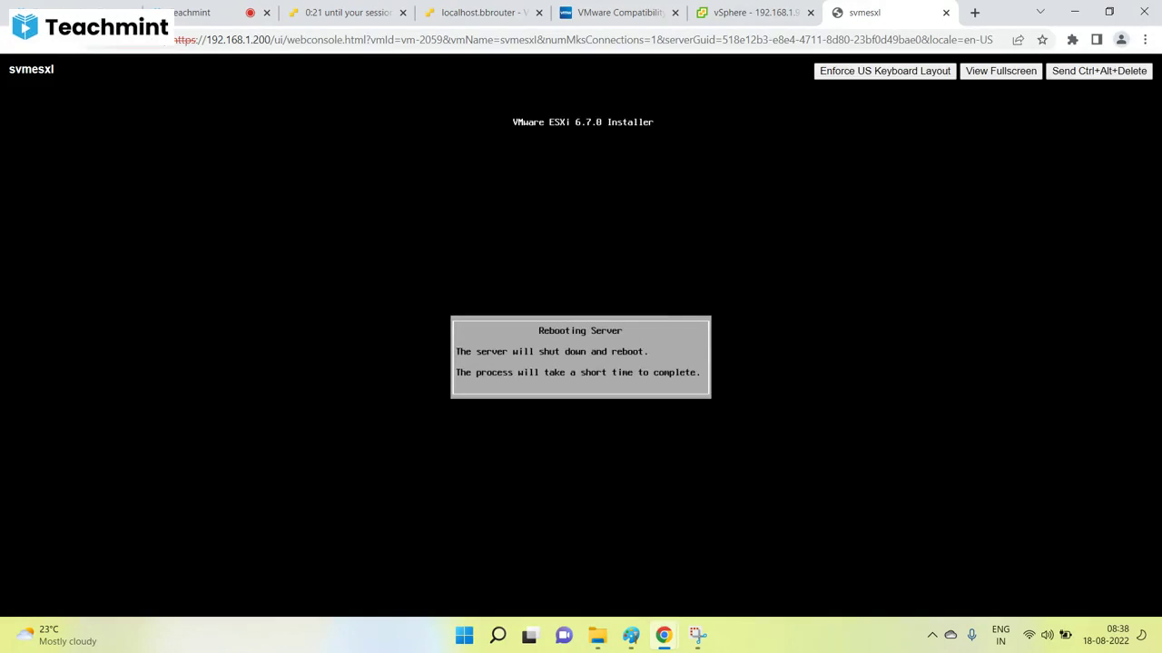
click(753, 12)
right_click(169, 440)
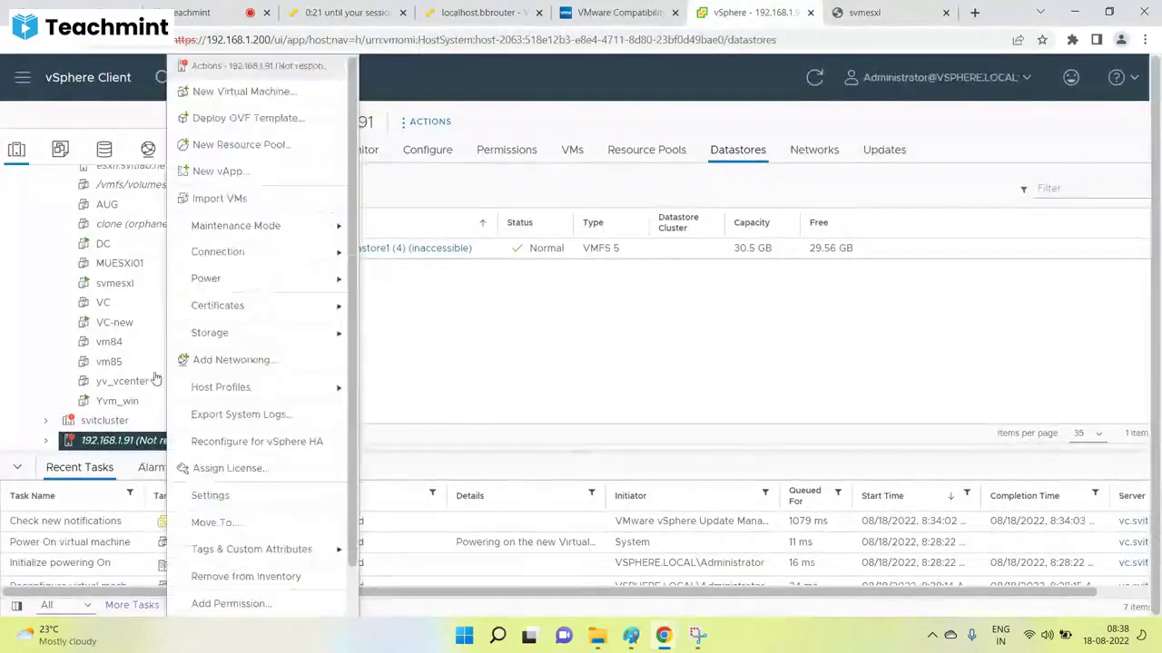
Review svmesxl's virtual hardware in Edit Settings without changes, then bring up the Paint notes.
click(114, 282)
right_click(115, 282)
click(164, 407)
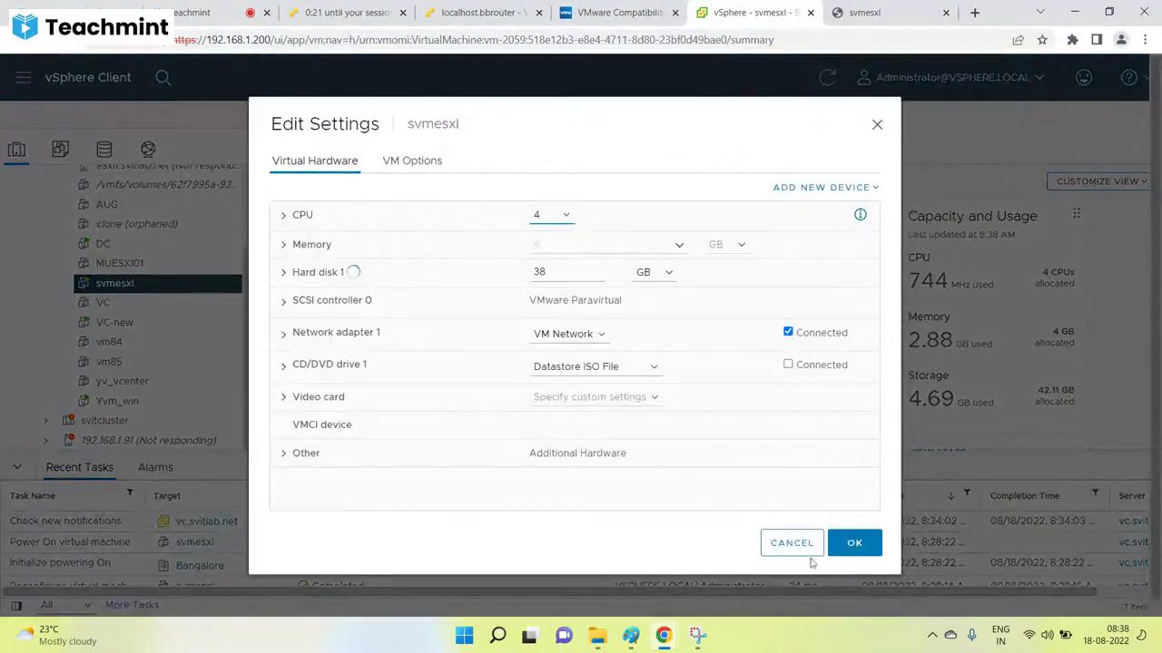
click(794, 545)
click(884, 15)
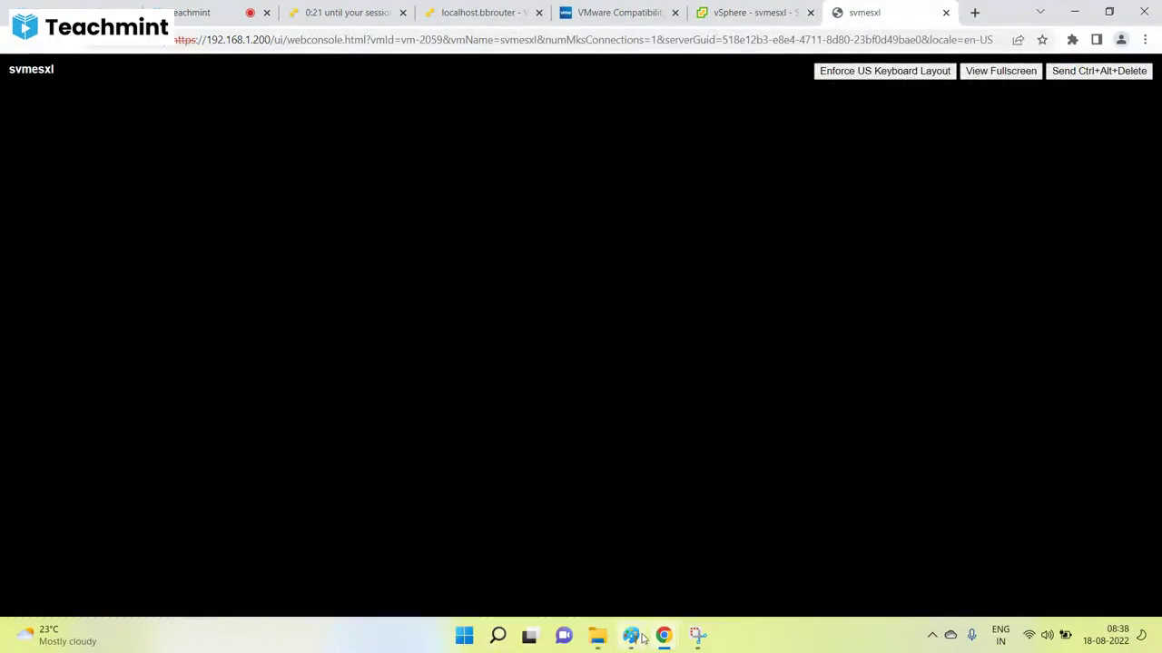
click(632, 636)
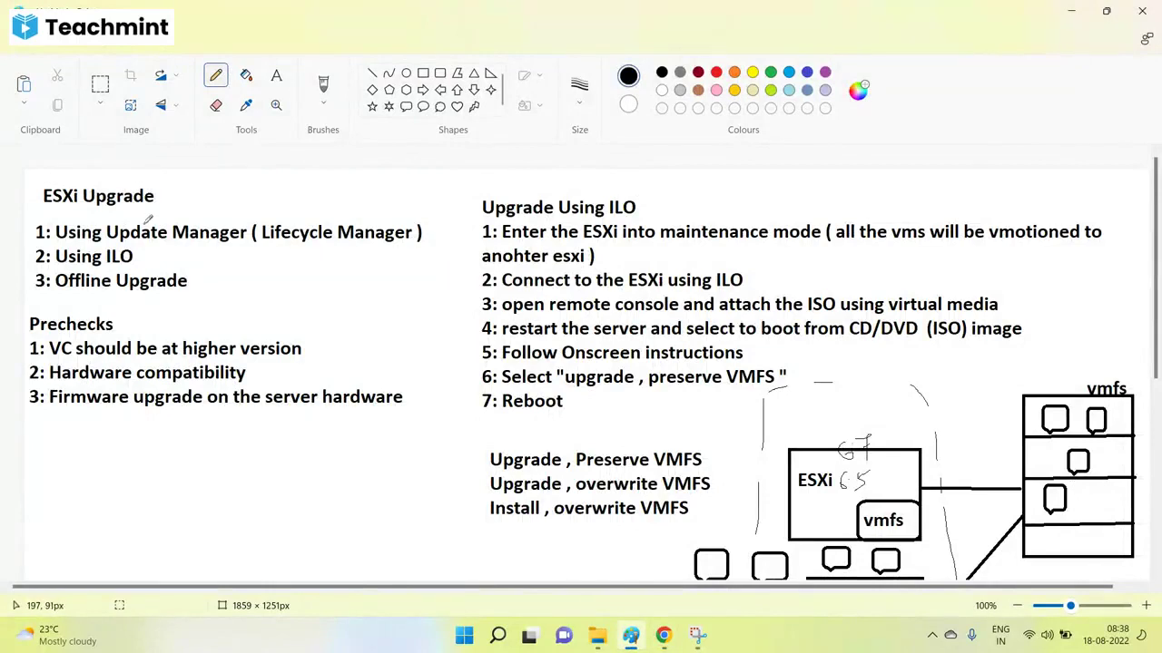
Write 'Post Upgrade checks': verify ESXi version, datastores and port groups, apply License & exit maintenance mode.
scroll(647, 364, down, 3)
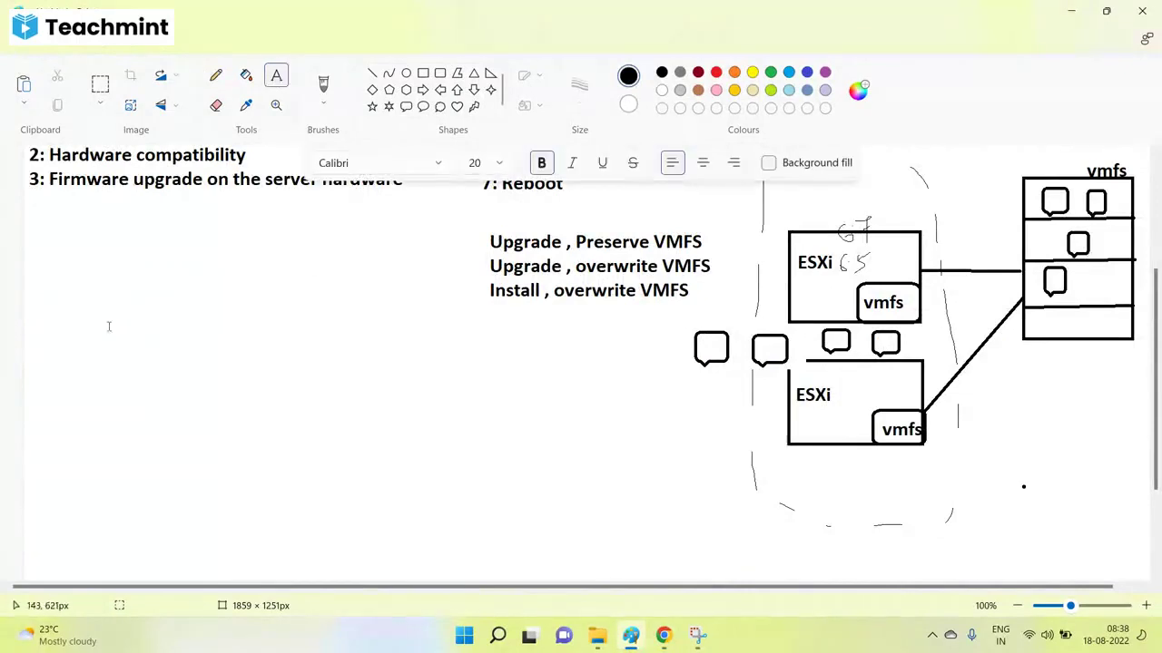
drag(69, 338, 628, 531)
text(Post )
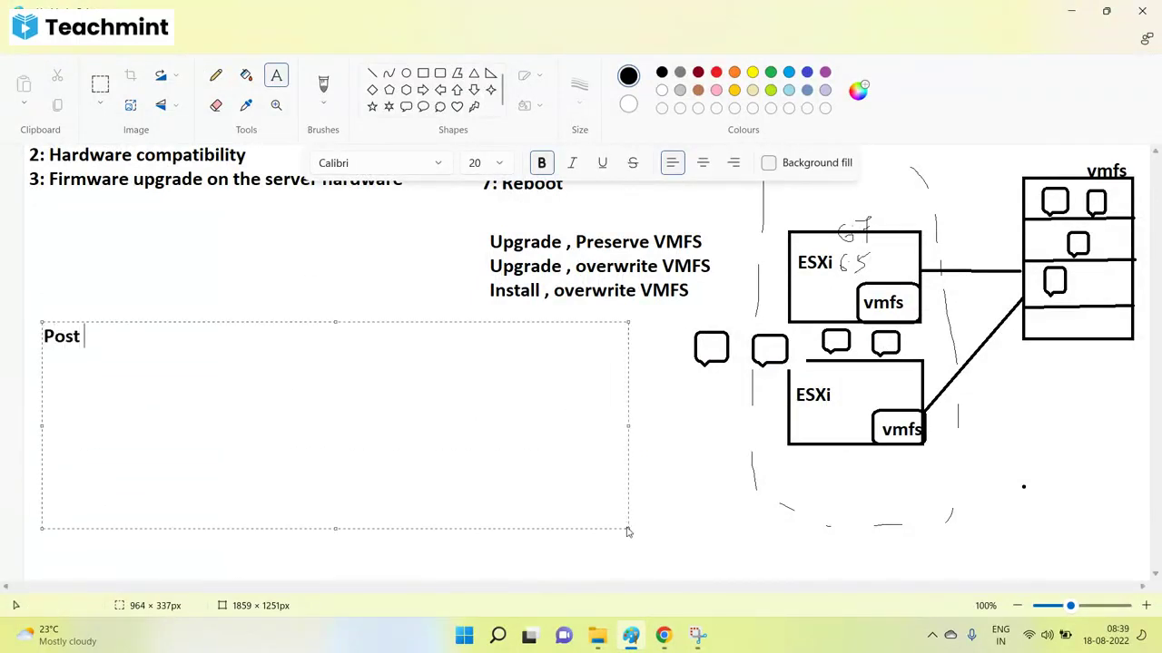
text(Upgrade che)
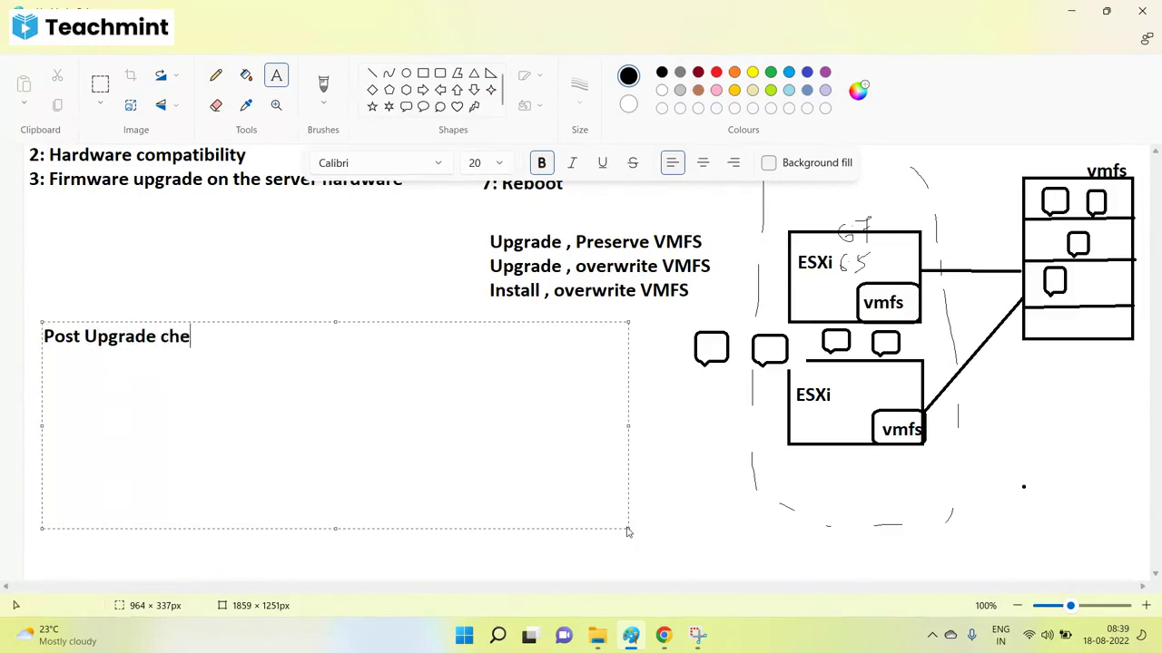
text(cks)
key(Return)
text(1: Versi)
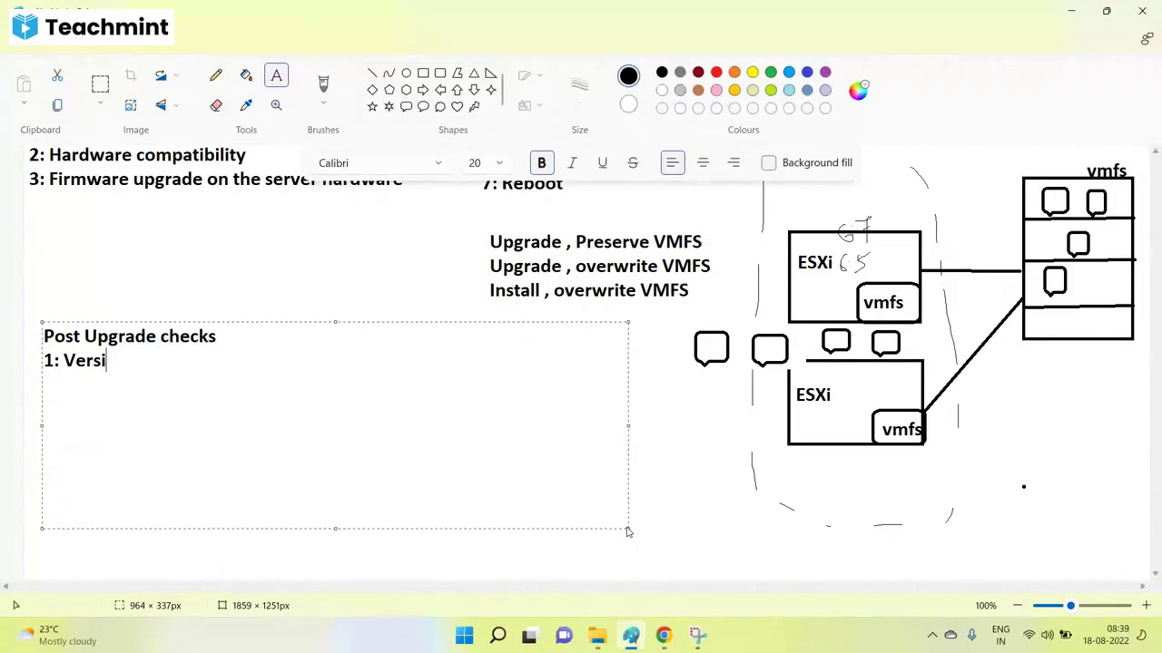
key(BackSpace)
key(BackSpace)
text(ify the ESX)
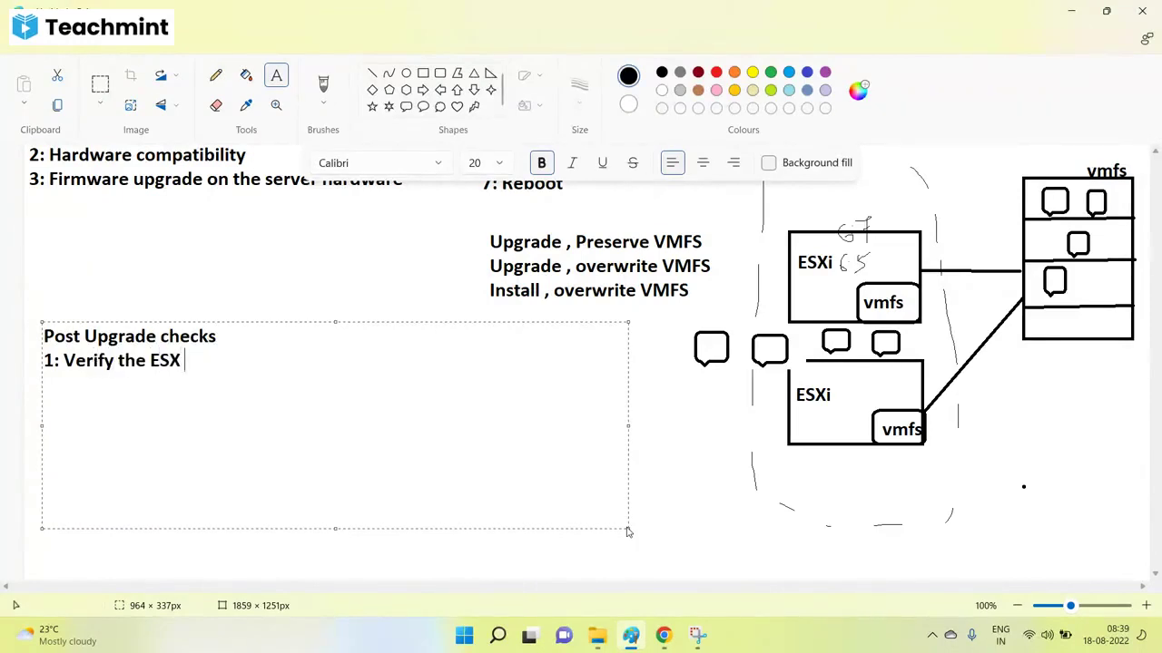
text(i versio2: Verif)
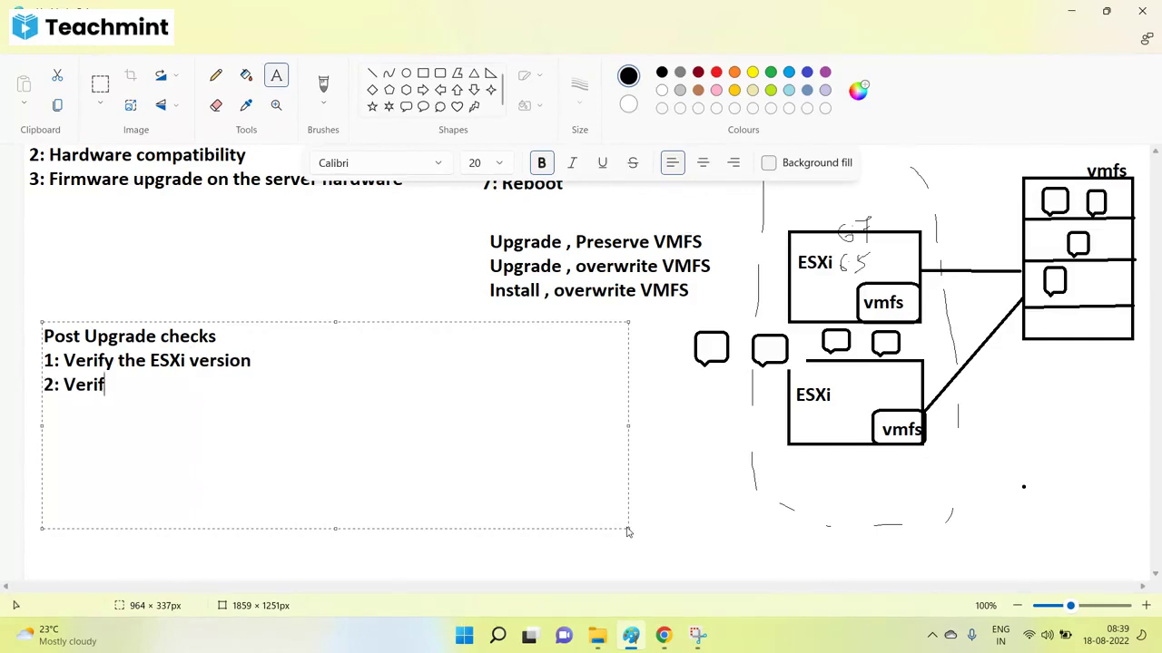
text(y datastore)
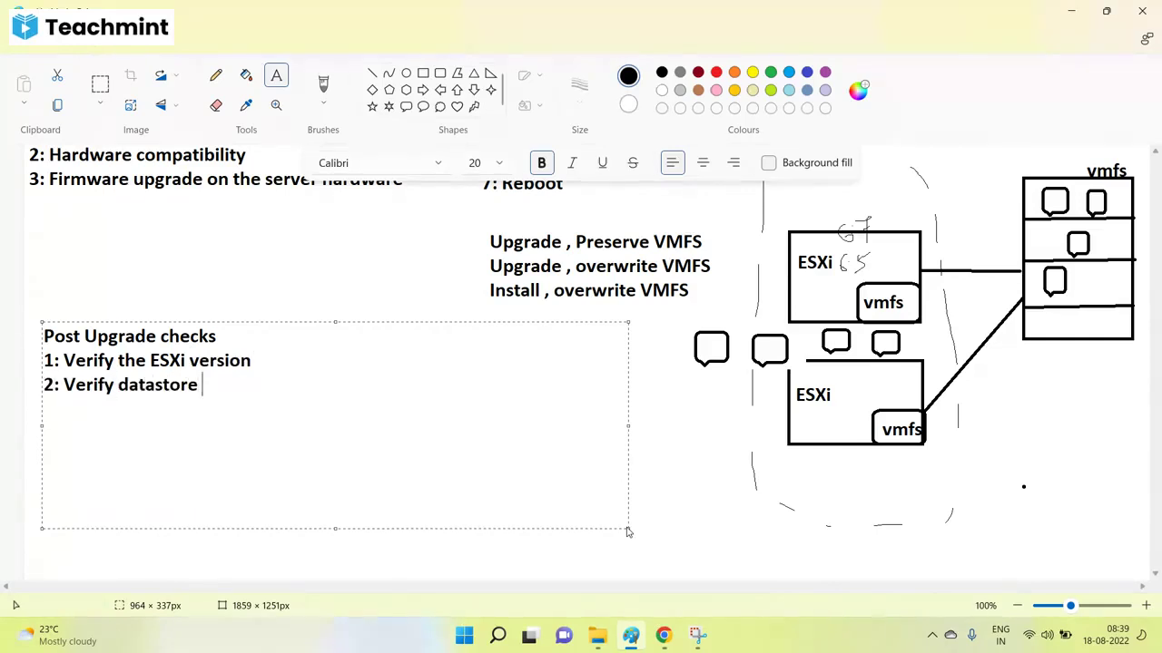
text( , Por)
key(BackSpace)
key(BackSpace)
key(BackSpace)
text(port gro)
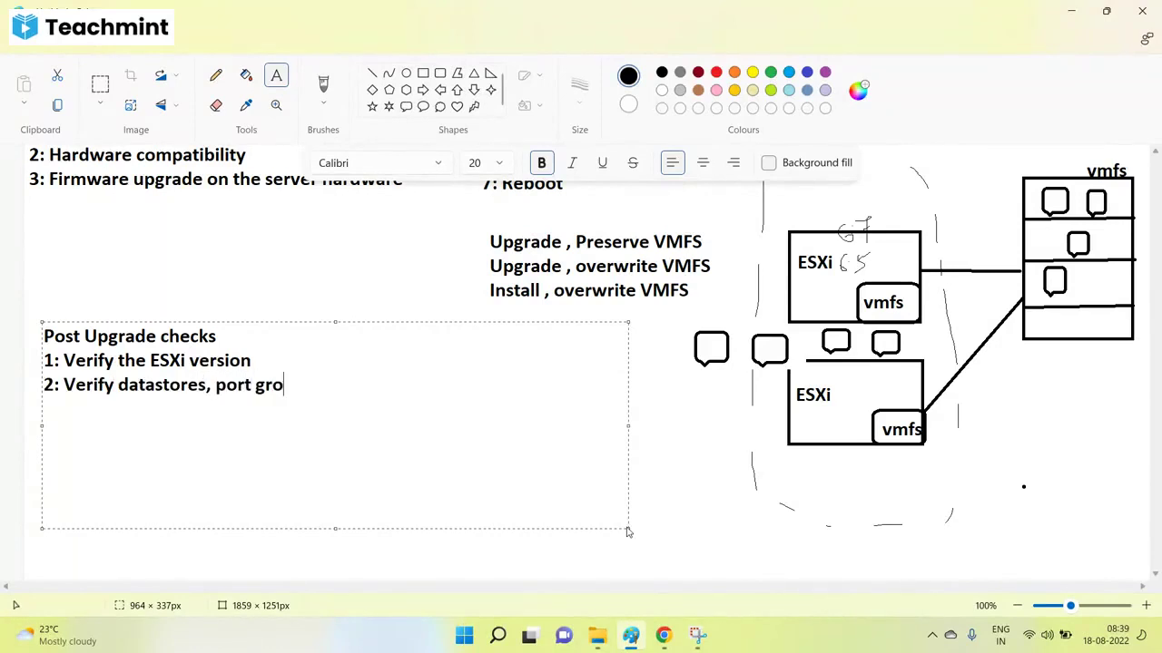
text(ups 3: )
text(Apply )
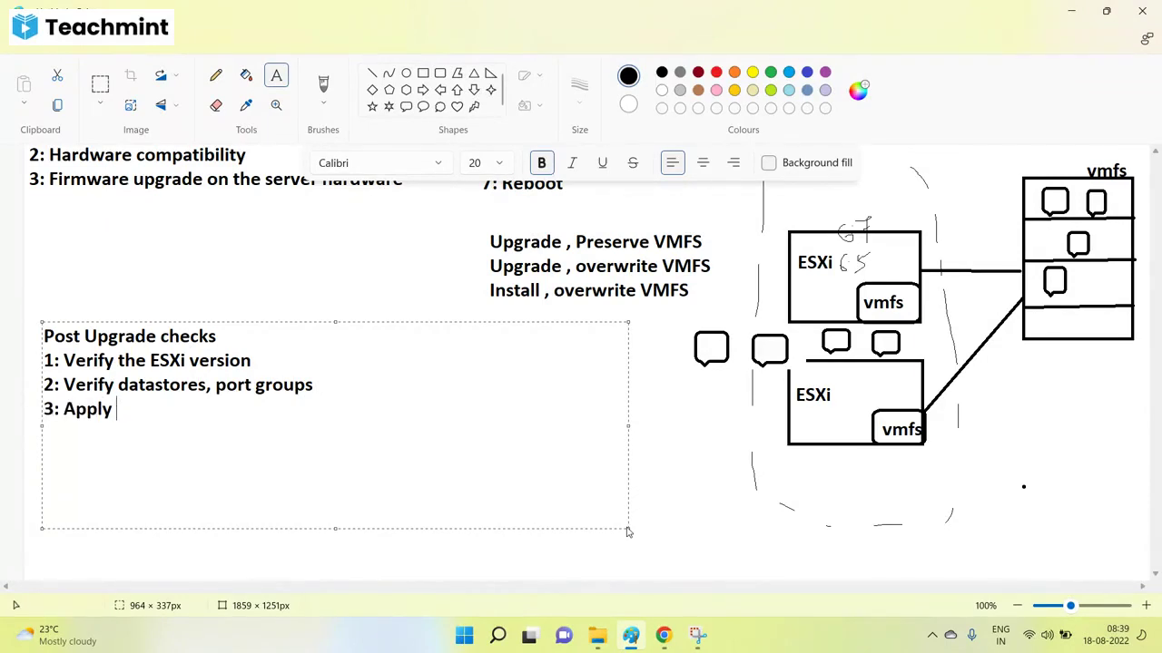
text(License)
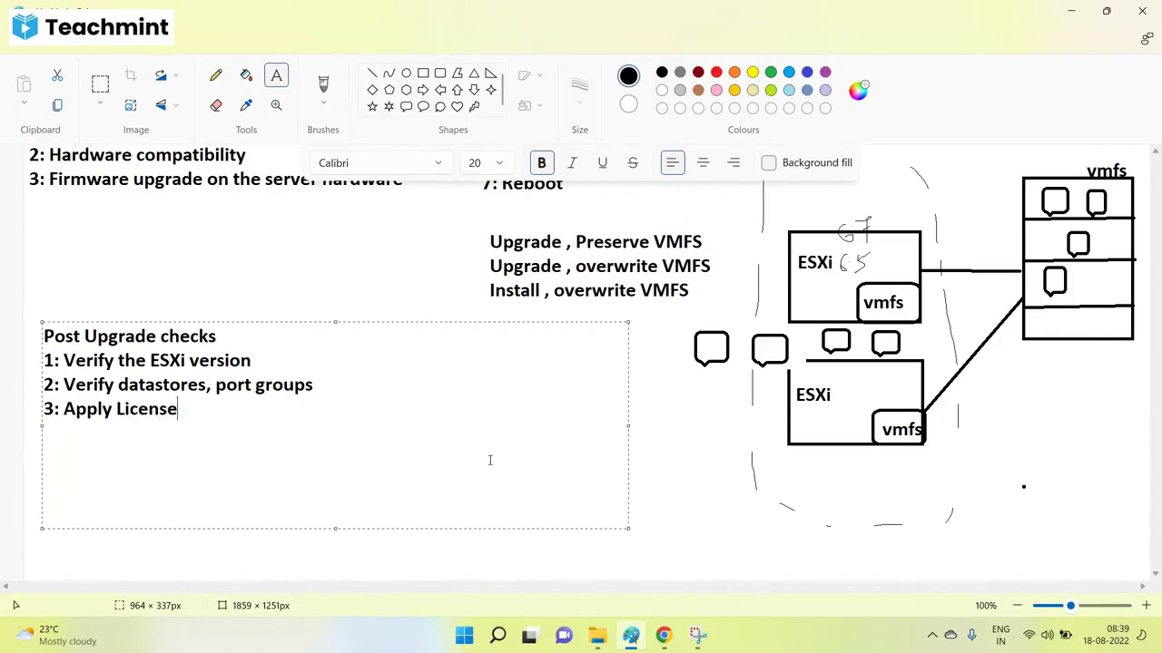
text( & exit fro)
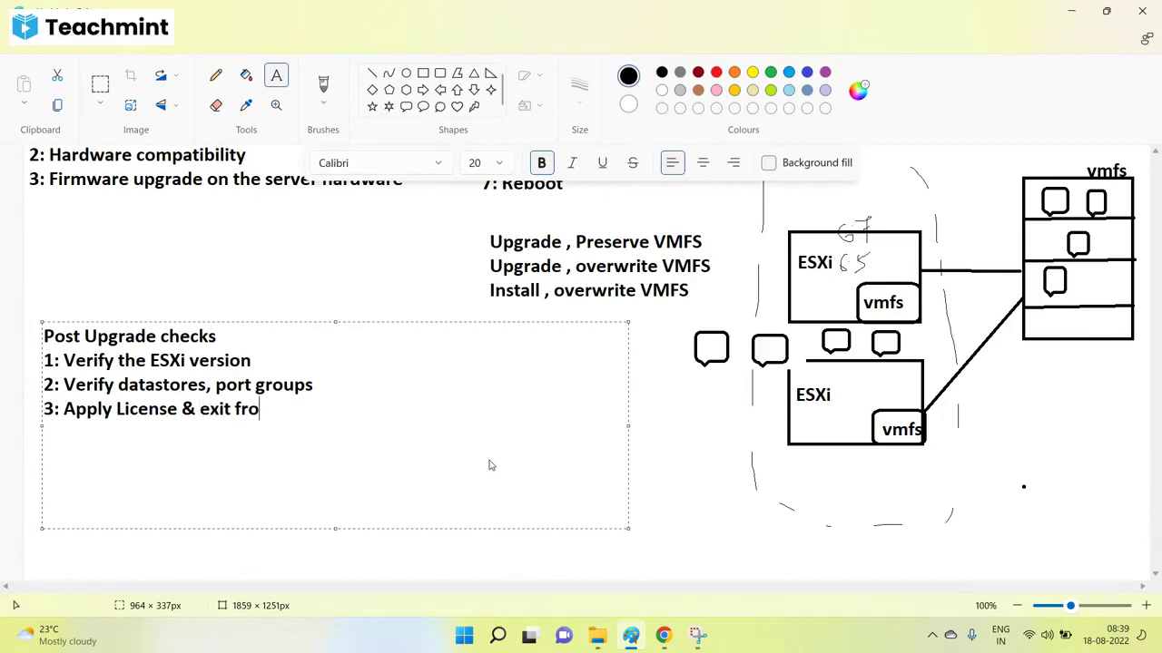
text(m maintena)
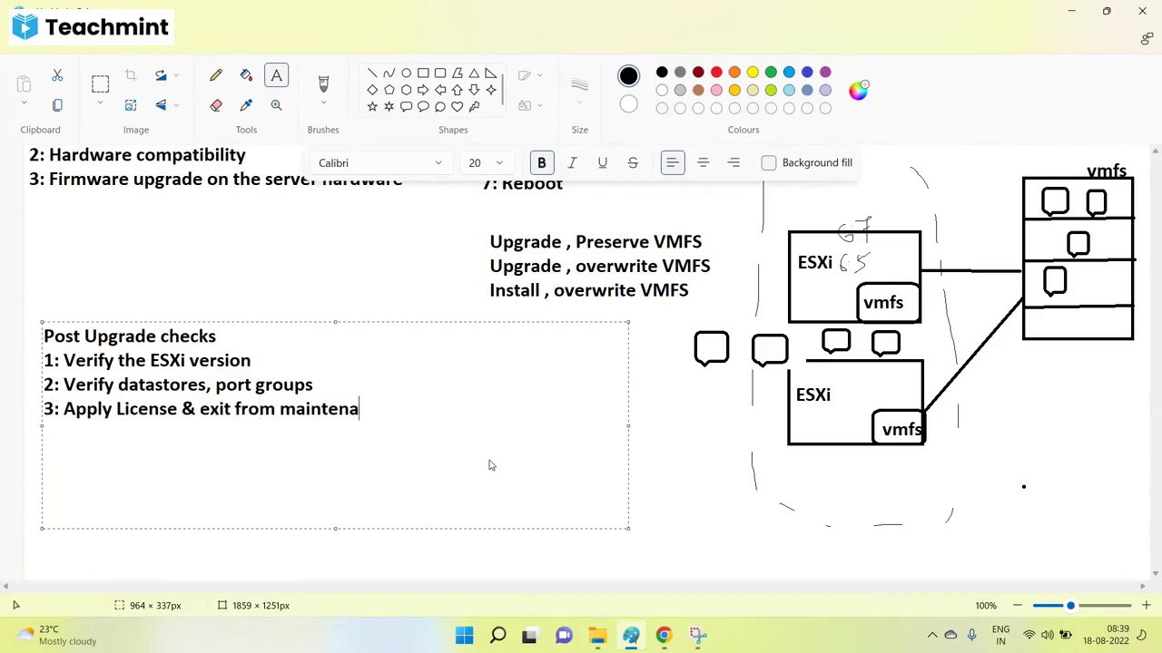
text(nce mode)
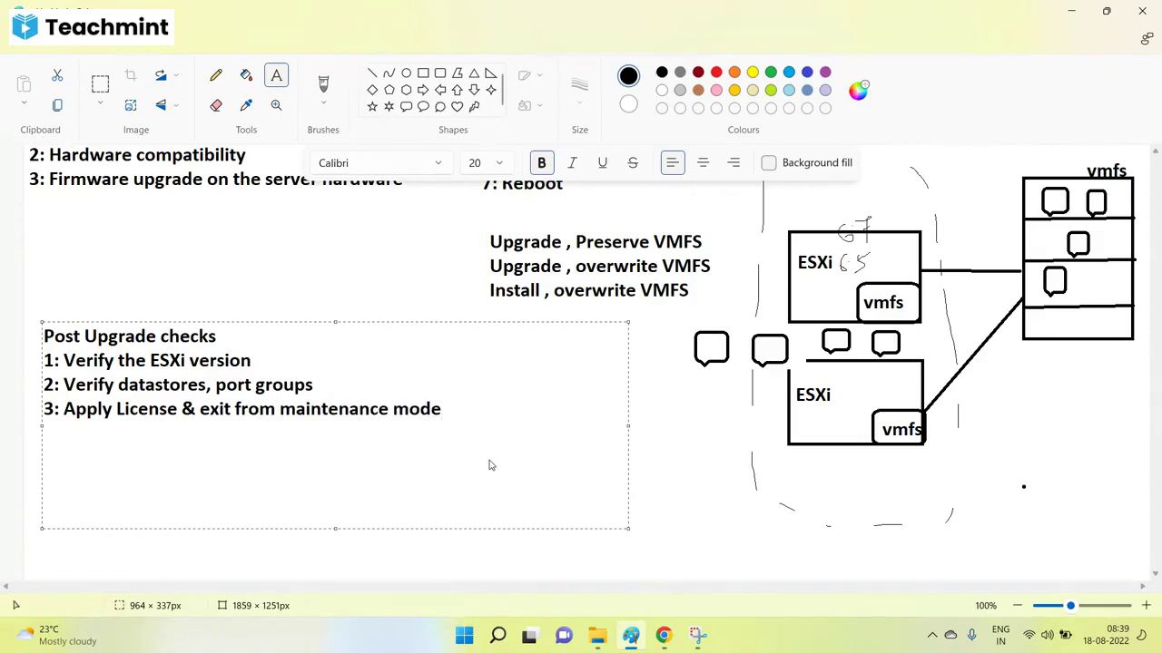
click(662, 429)
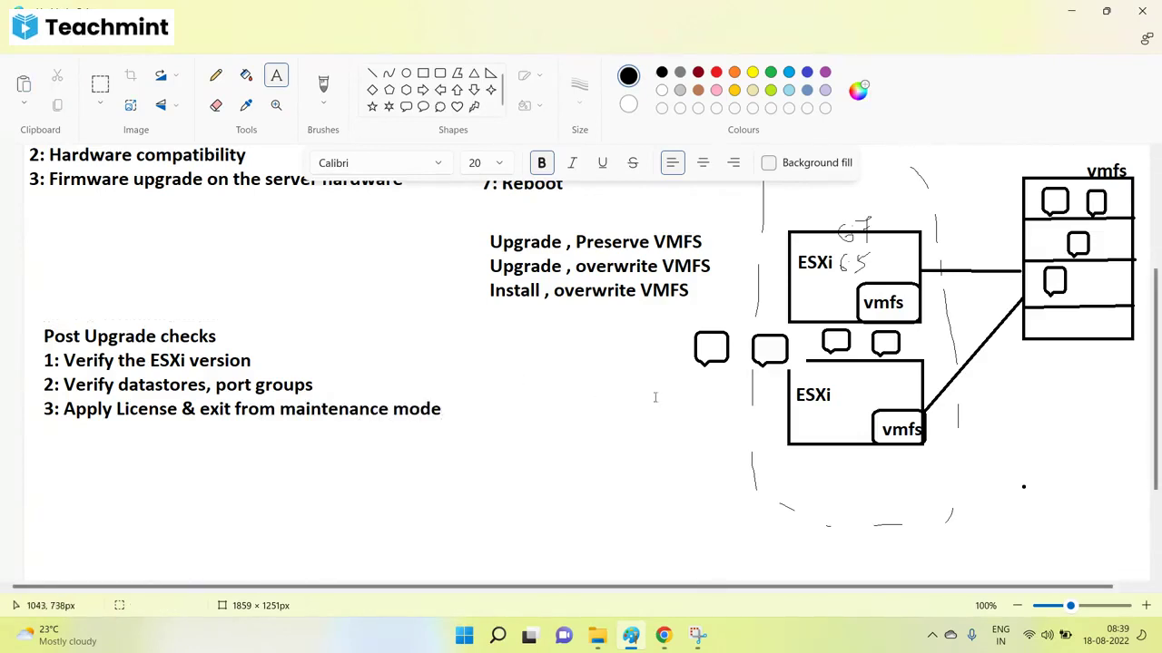
Switch to the browser, check the svmesxl summary and Compatibility Guide, then return to the boot console.
scroll(655, 397, up, 5)
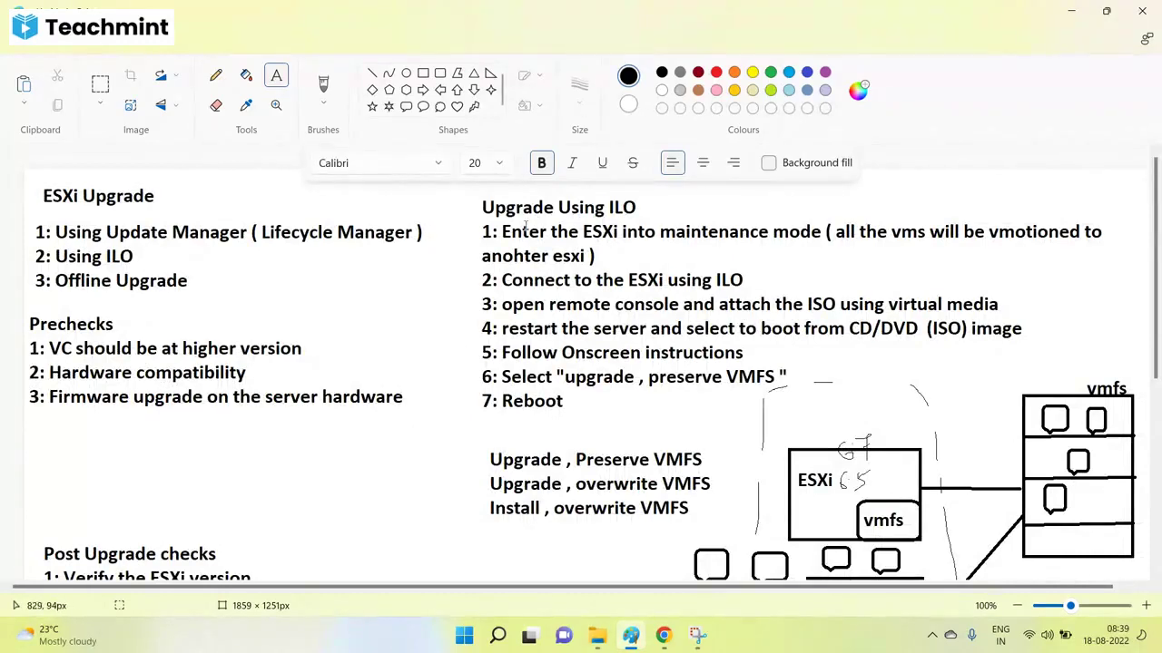
mouse_move(663, 635)
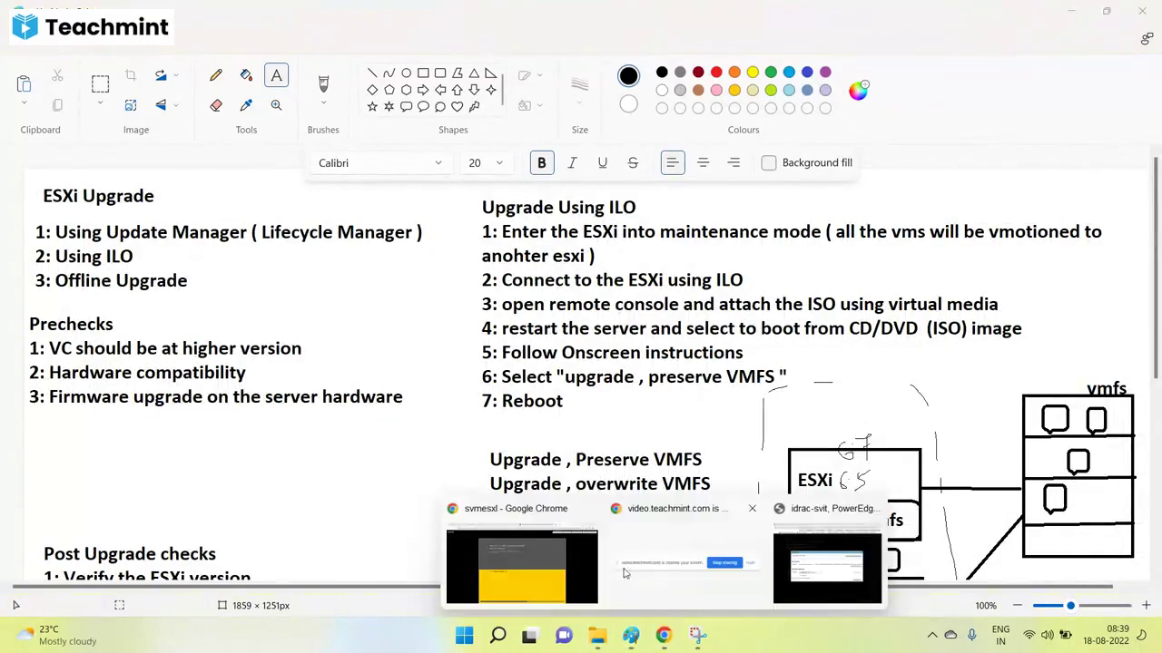
click(571, 559)
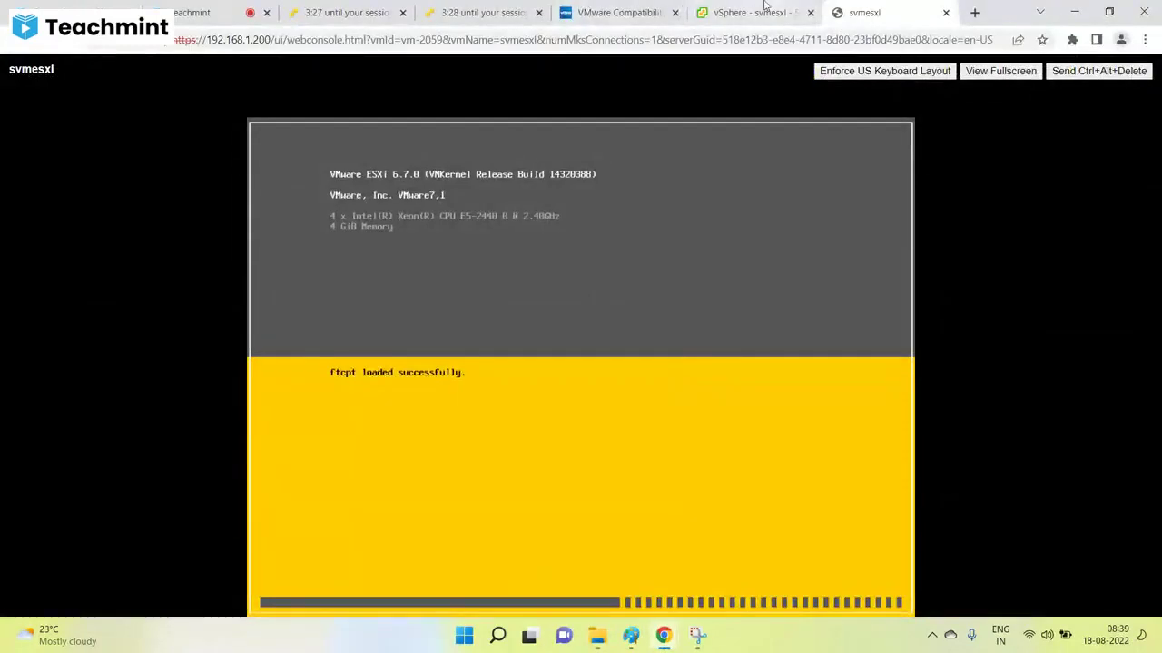
click(765, 7)
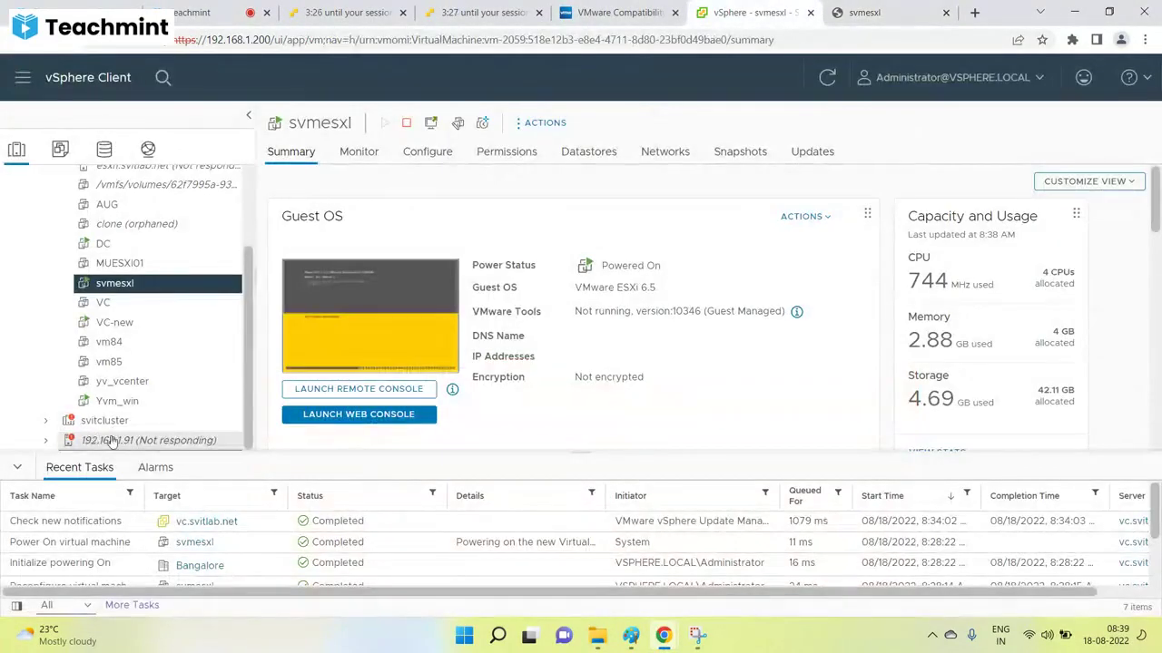
click(864, 12)
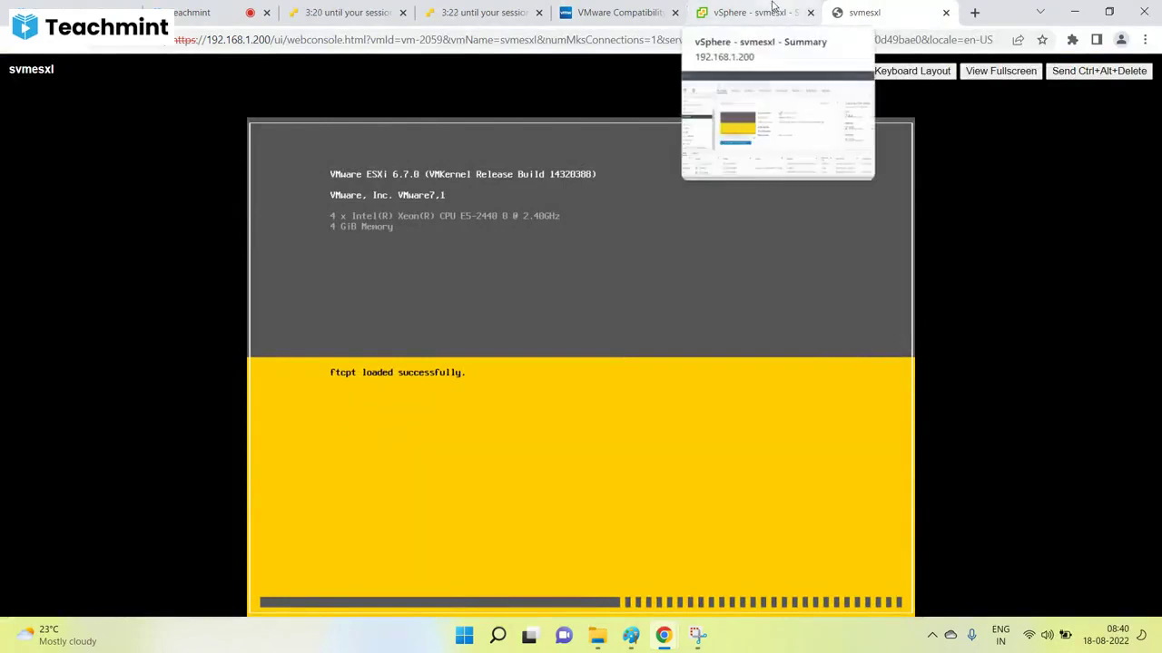
click(617, 12)
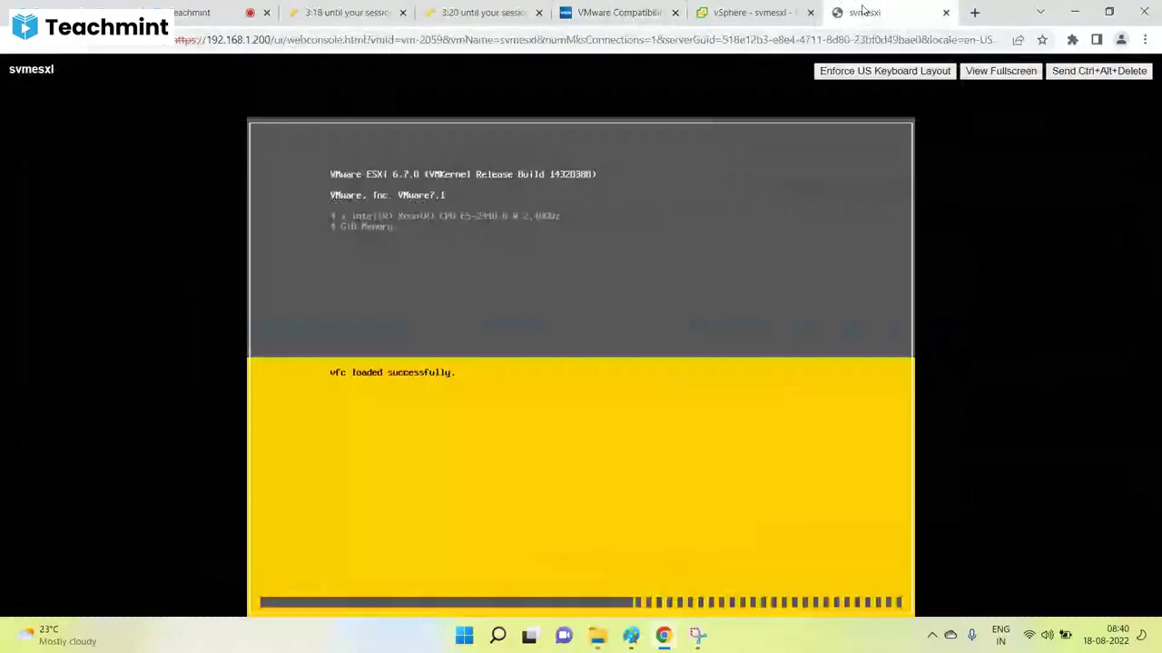
click(860, 12)
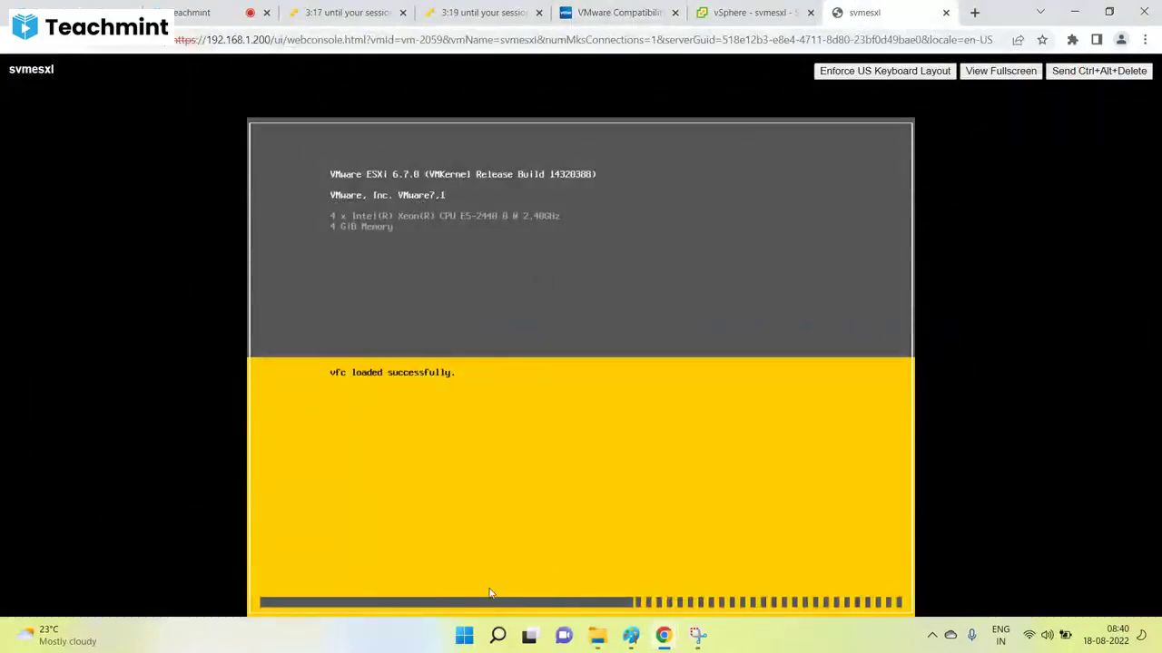
Glance at the Paint notes, then bring the booting ESXi 6.7.0 console forward again.
click(630, 636)
scroll(524, 532, down, 3)
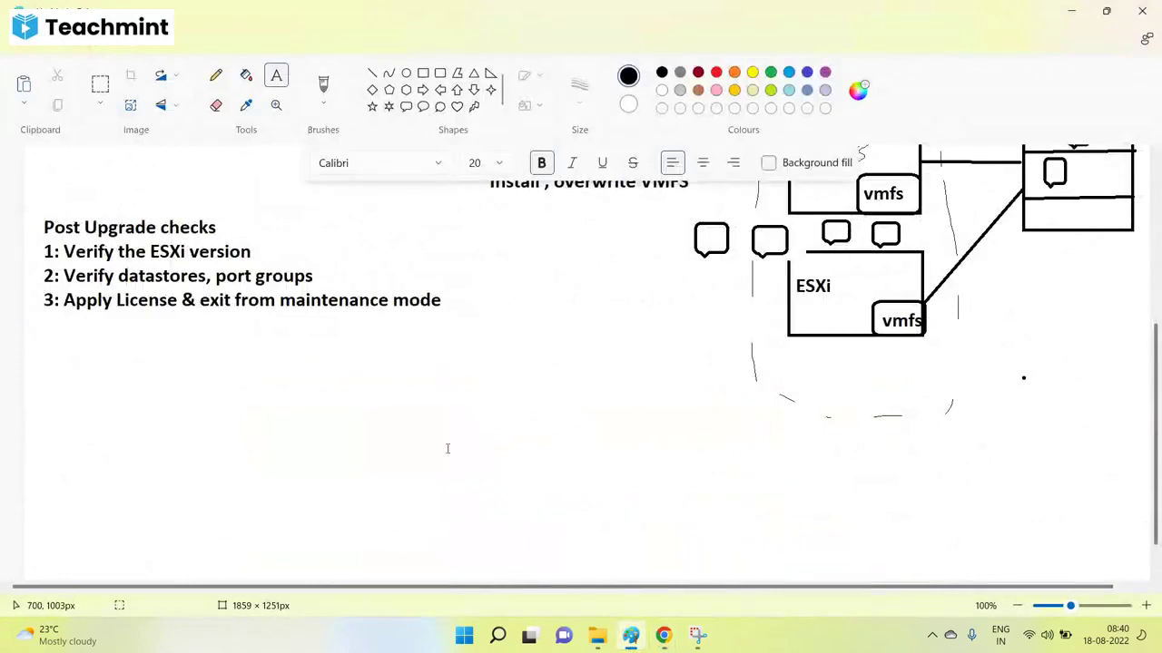
scroll(448, 448, up, 2)
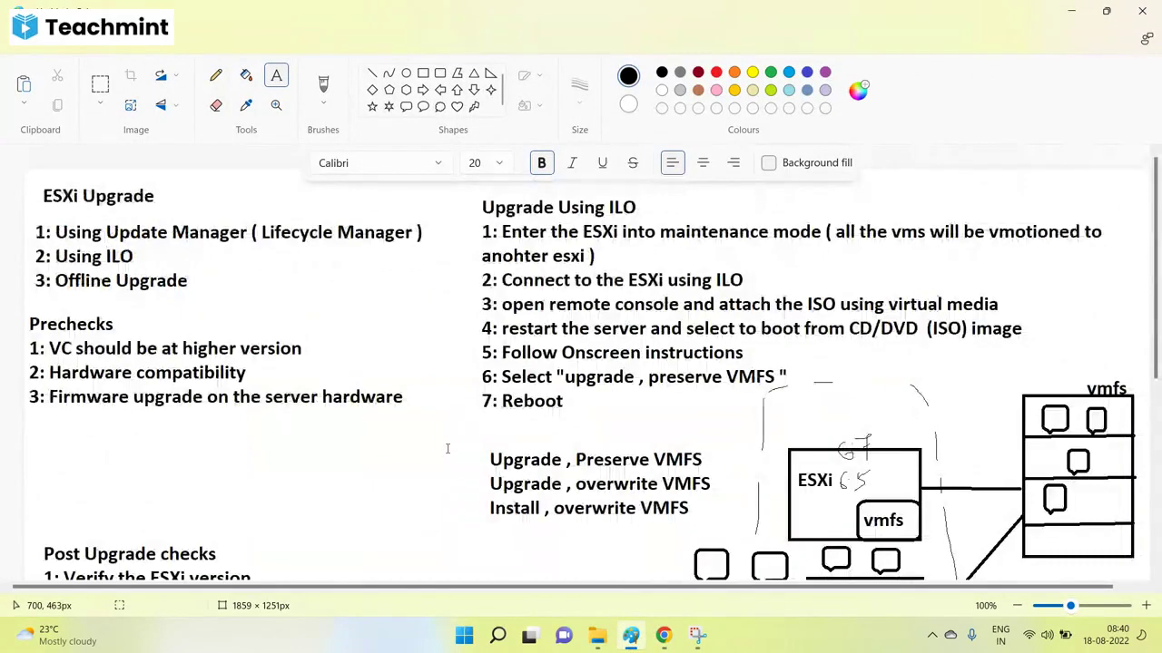
scroll(454, 481, down, 1)
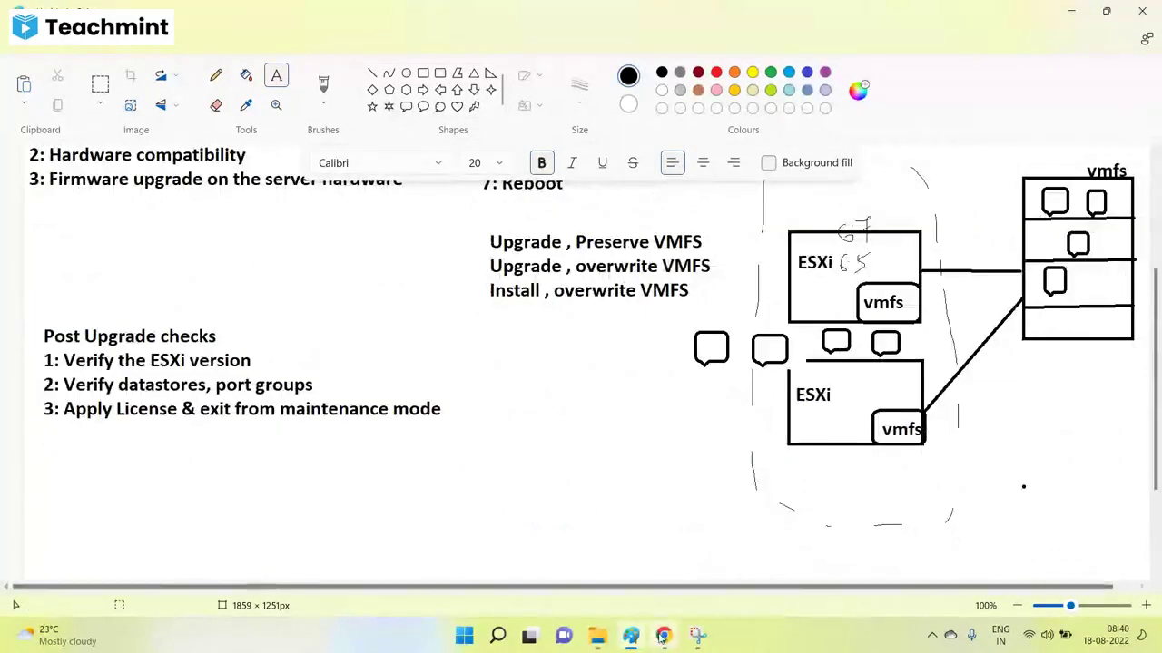
mouse_move(663, 635)
click(508, 559)
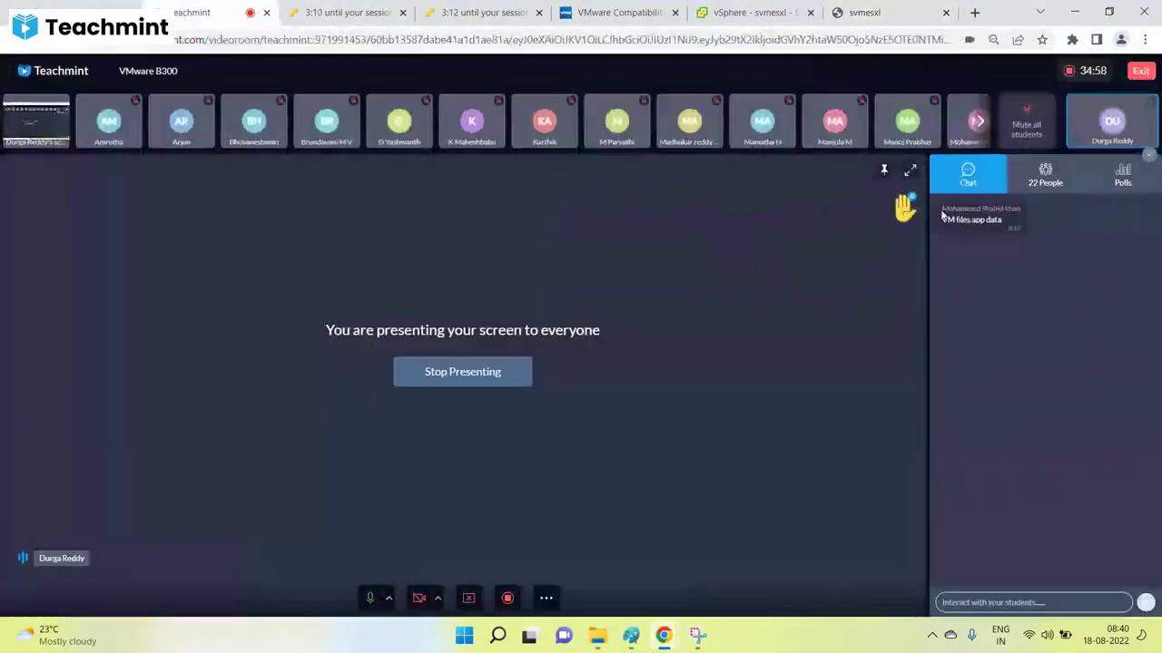
Read the Teachmint chat question about VM files, then return to the svmesxl VM summary.
click(201, 11)
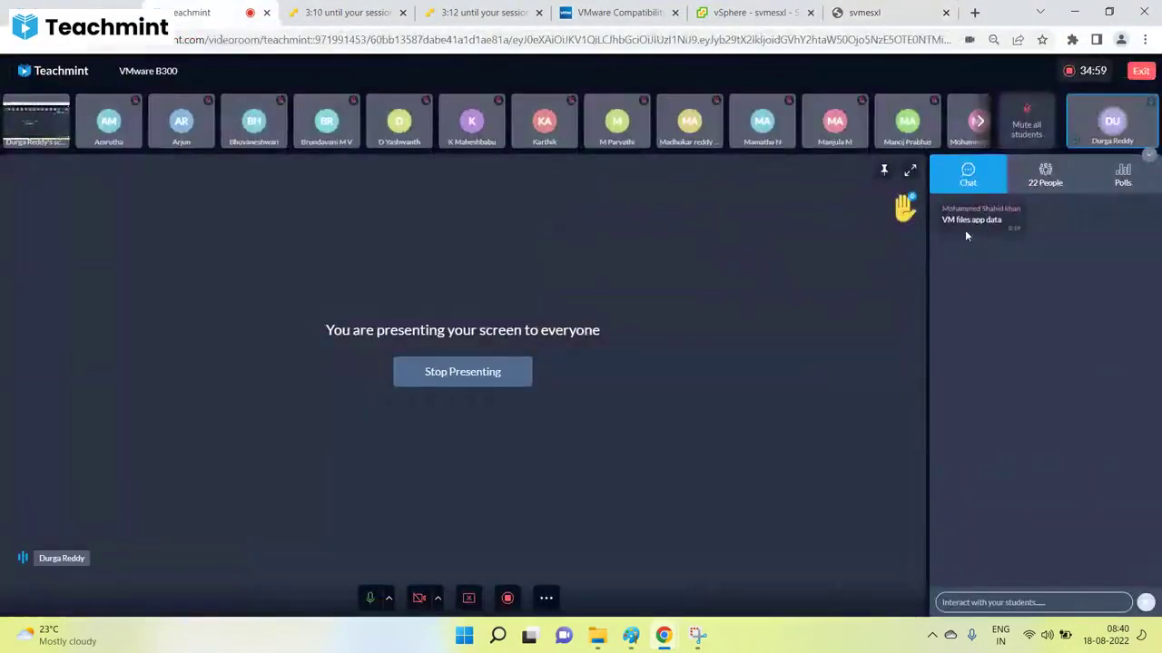
double_click(964, 221)
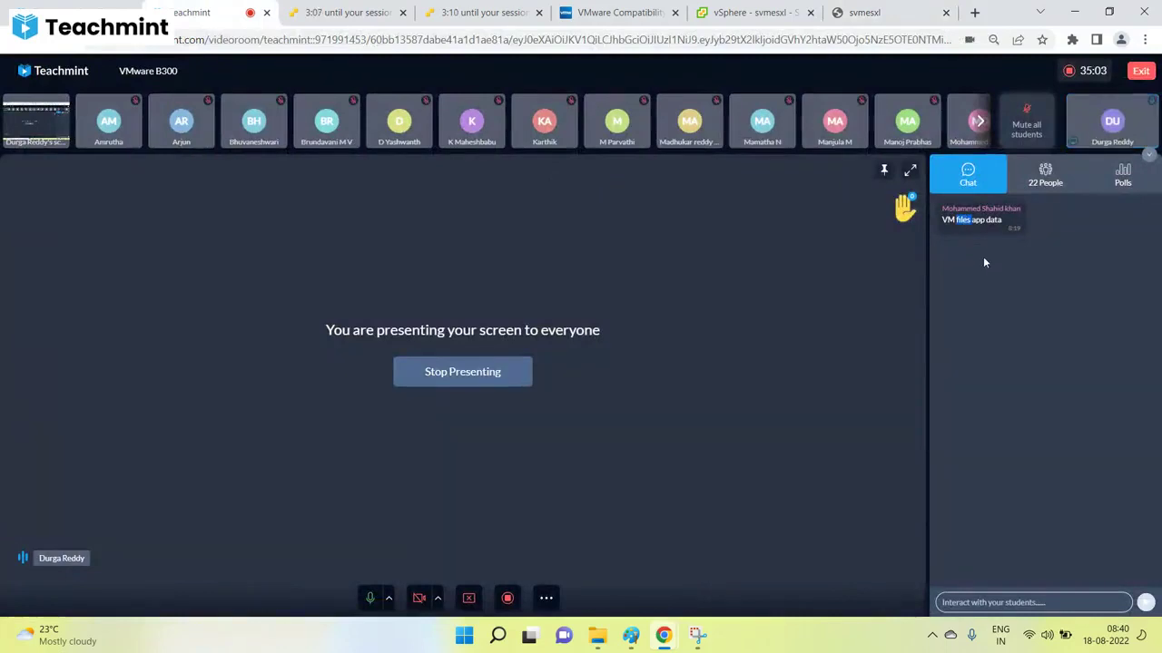
click(1041, 369)
click(737, 13)
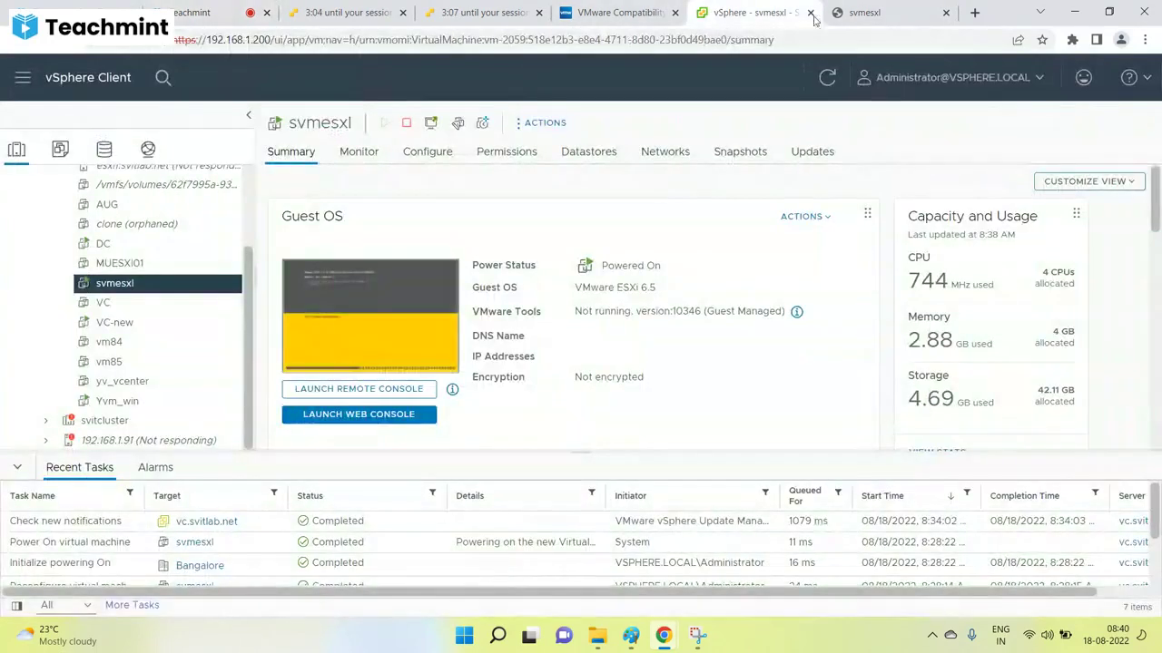
In a new tab, search for the VMware ESXi offline bundle download.
click(975, 13)
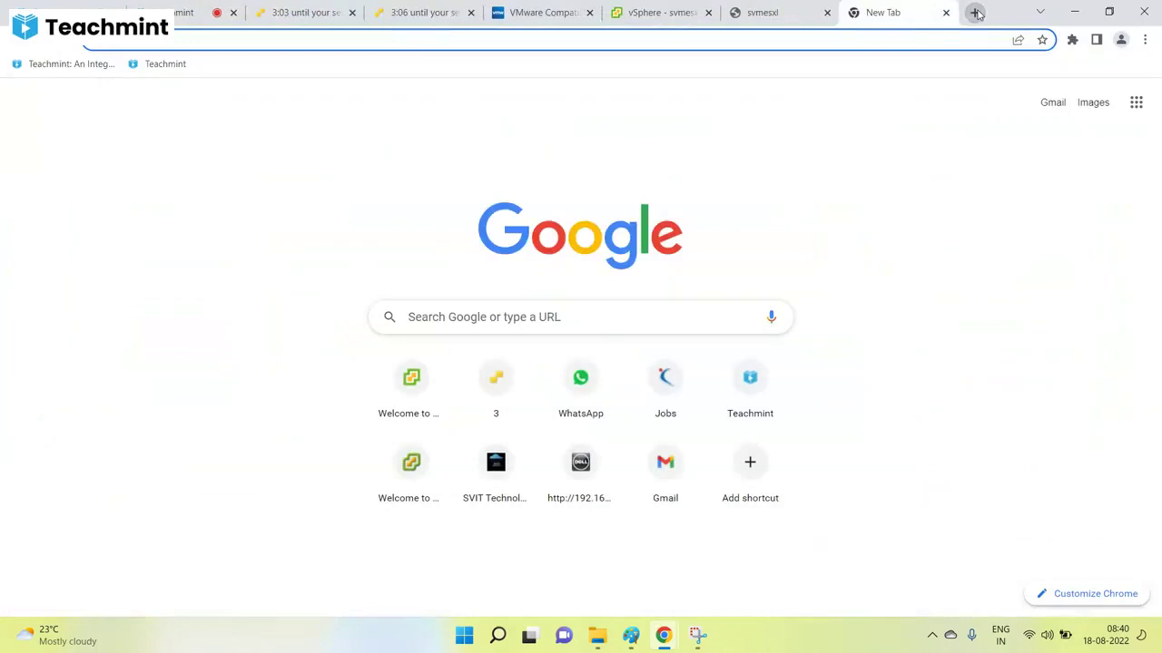
text(download vmware esxi o)
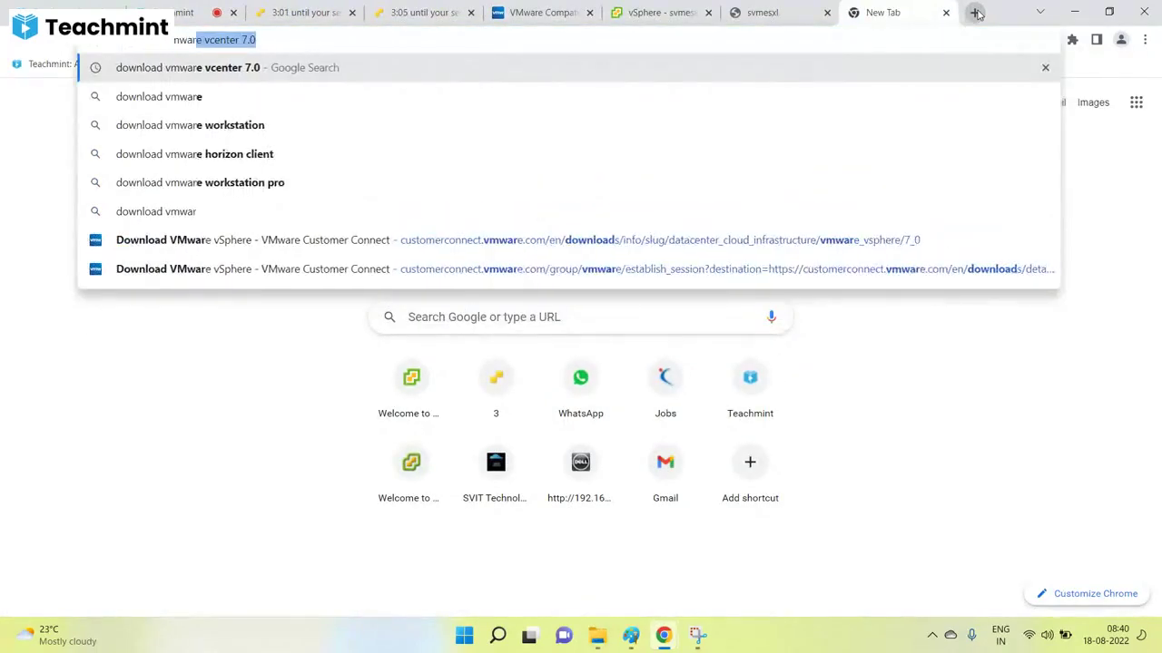
text(ff)
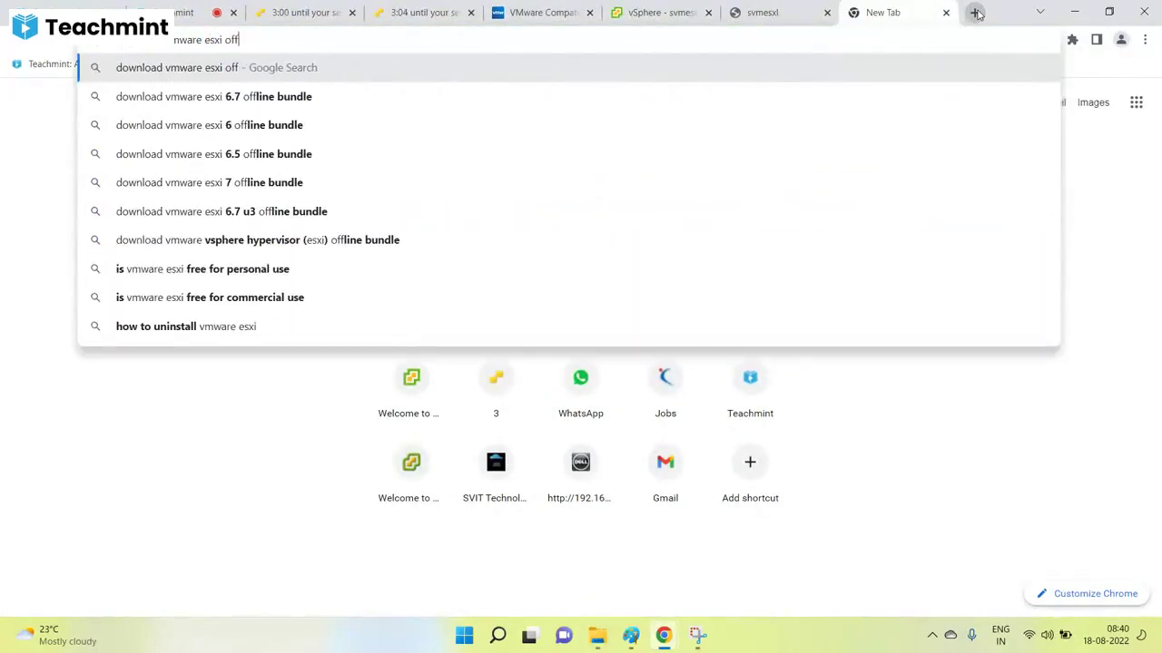
key(Down)
key(Down)
key(Down)
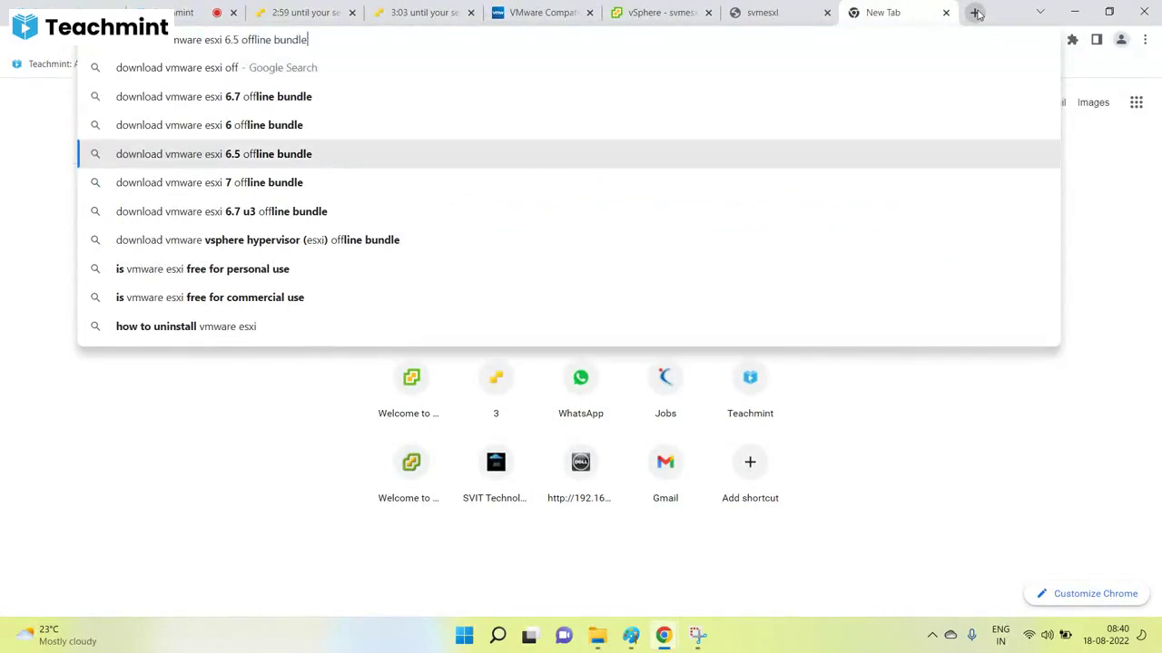
key(Down)
key(Return)
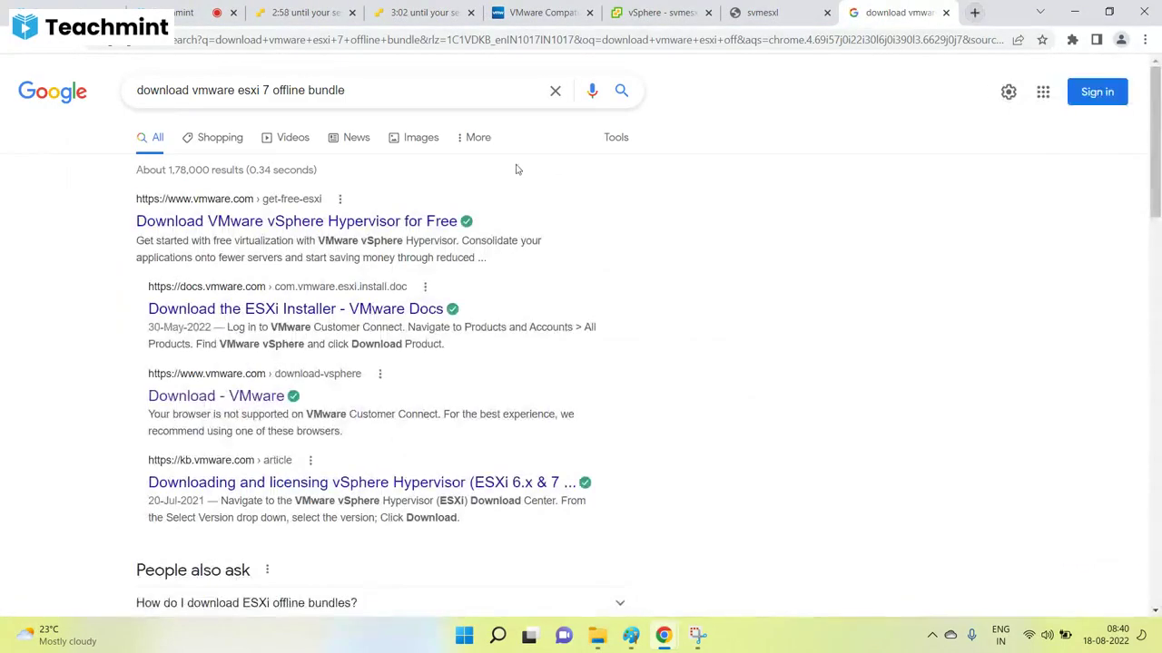
Open the 'Download the ESXi Installer' VMware Docs article and follow its free ESXi 7 evaluation link.
click(240, 314)
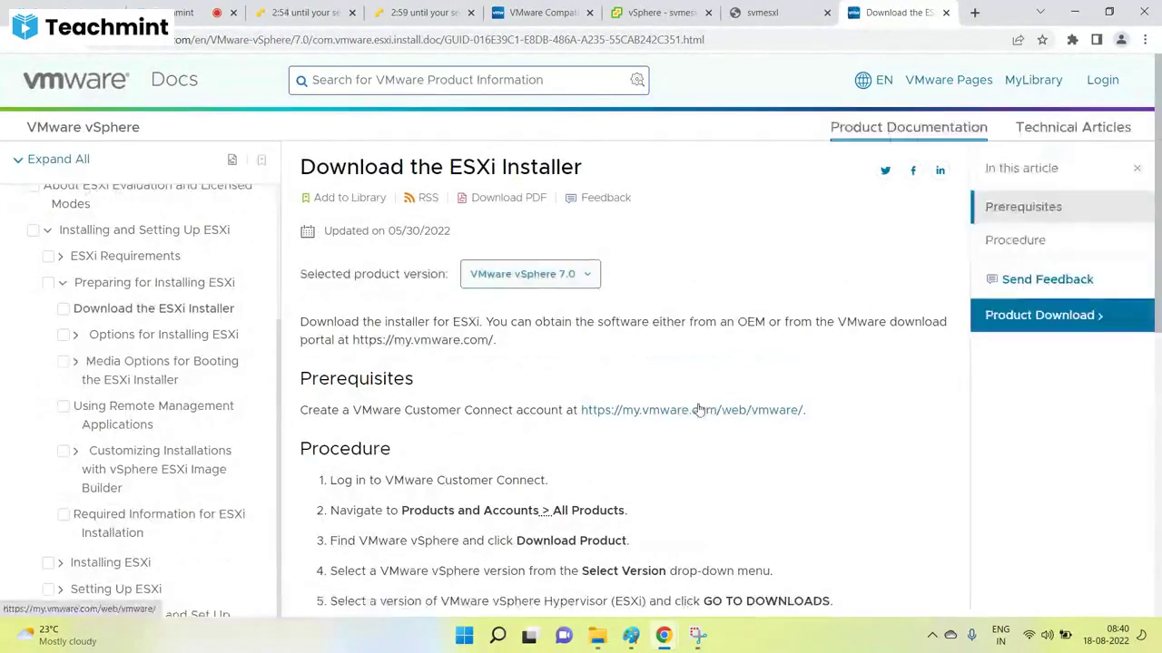
scroll(599, 419, down, 3)
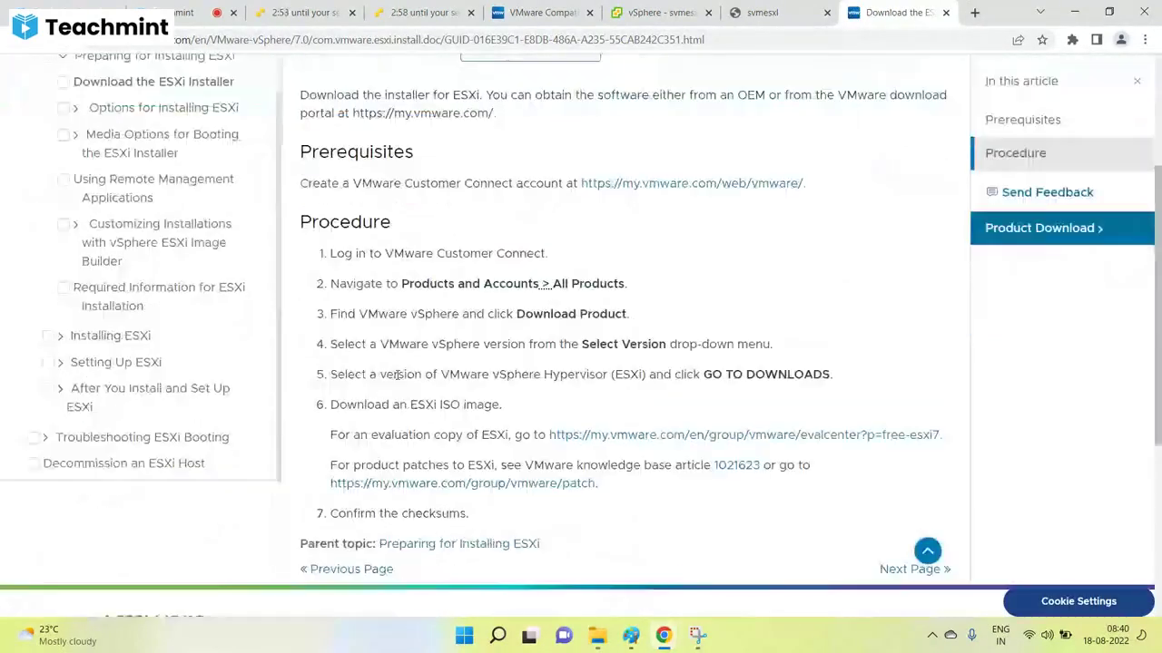
click(661, 440)
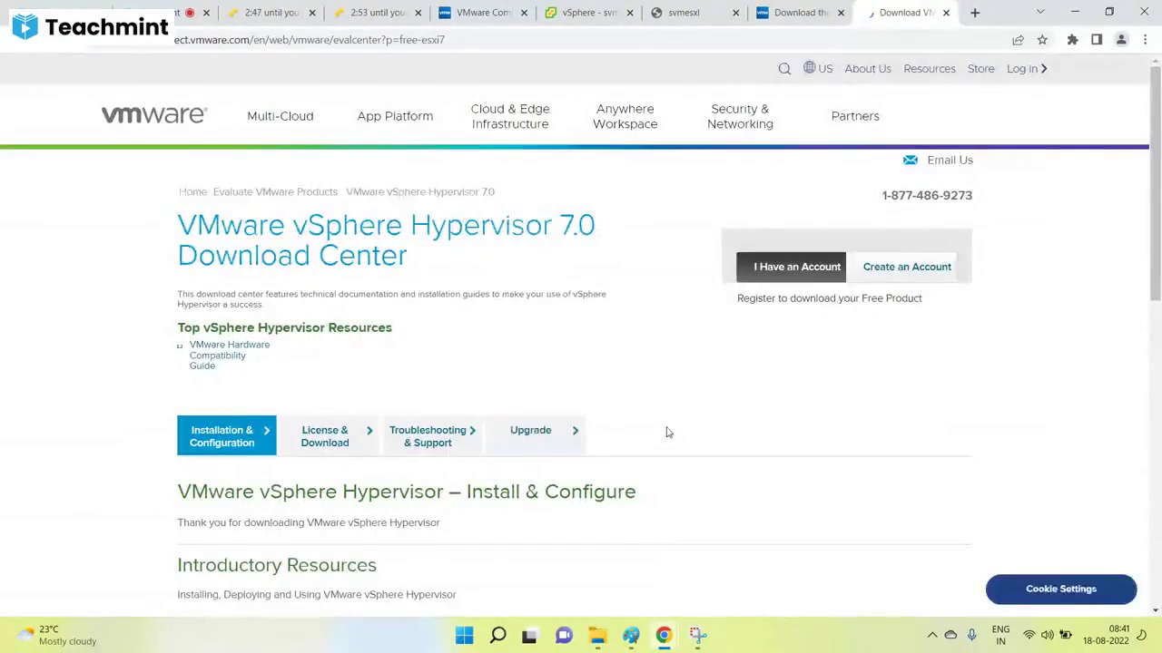
scroll(586, 293, down, 3)
scroll(583, 293, up, 3)
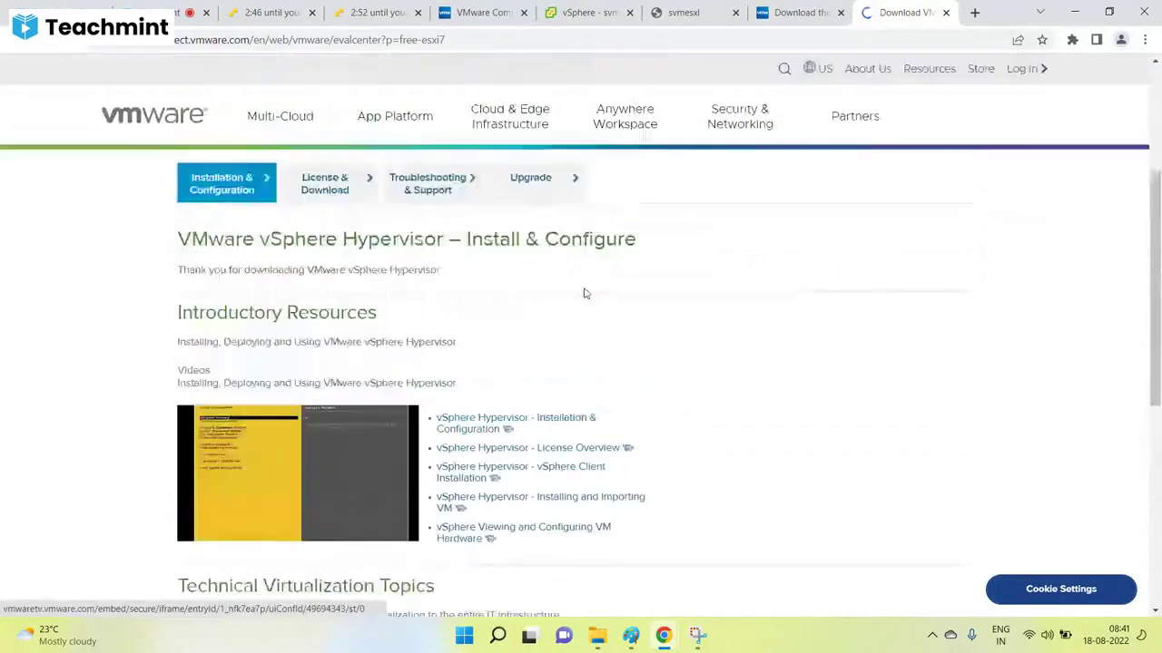
Return to the vCenter inventory and open host 192.168.1.91's Summary.
click(717, 13)
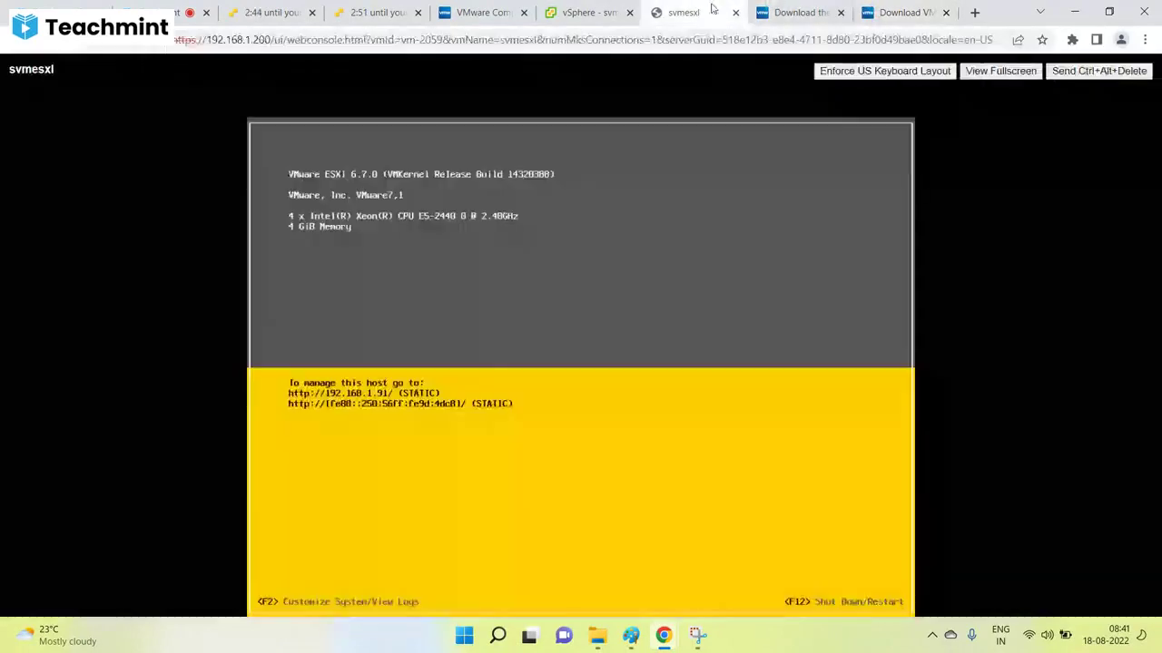
click(797, 12)
click(685, 13)
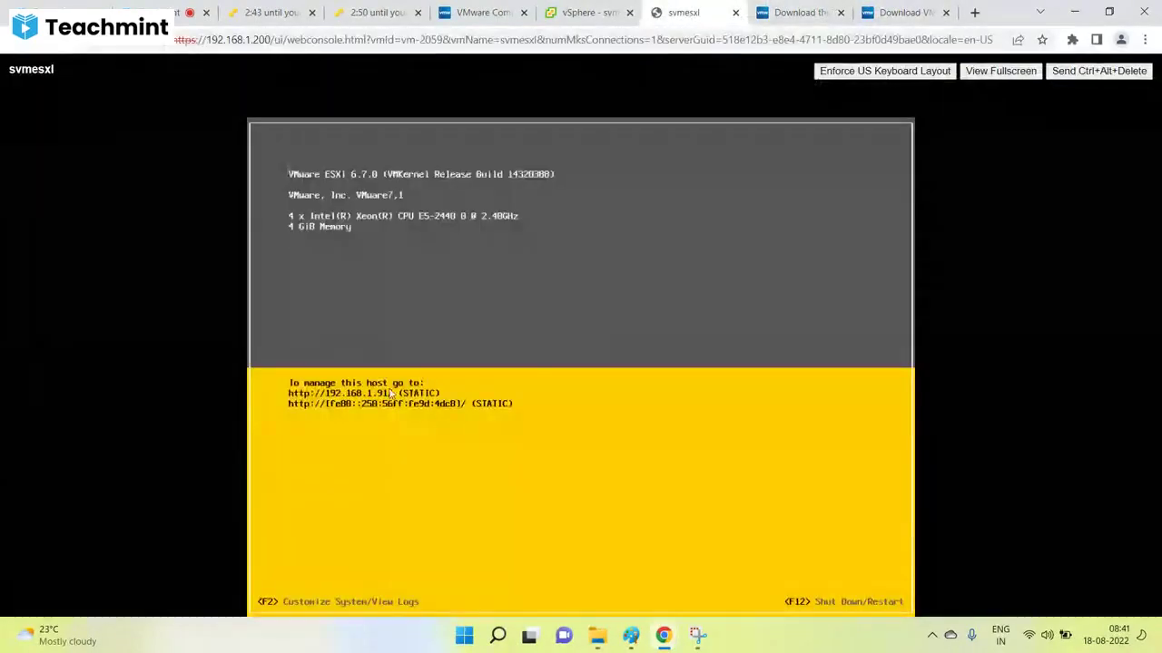
click(585, 13)
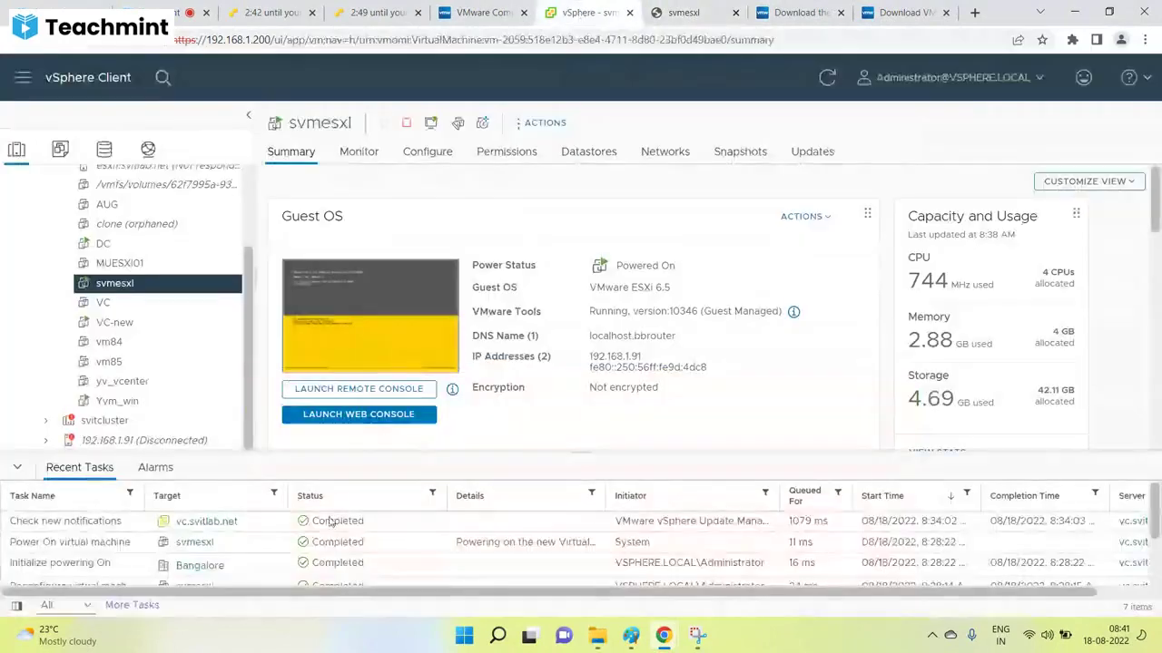
right_click(114, 442)
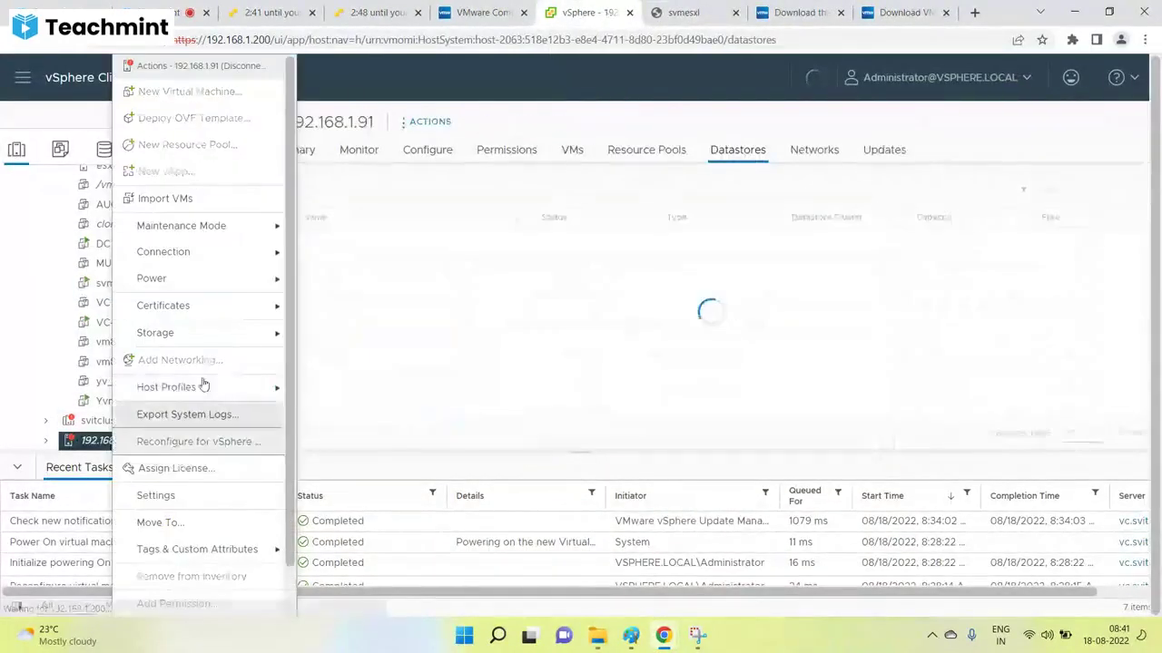
click(540, 345)
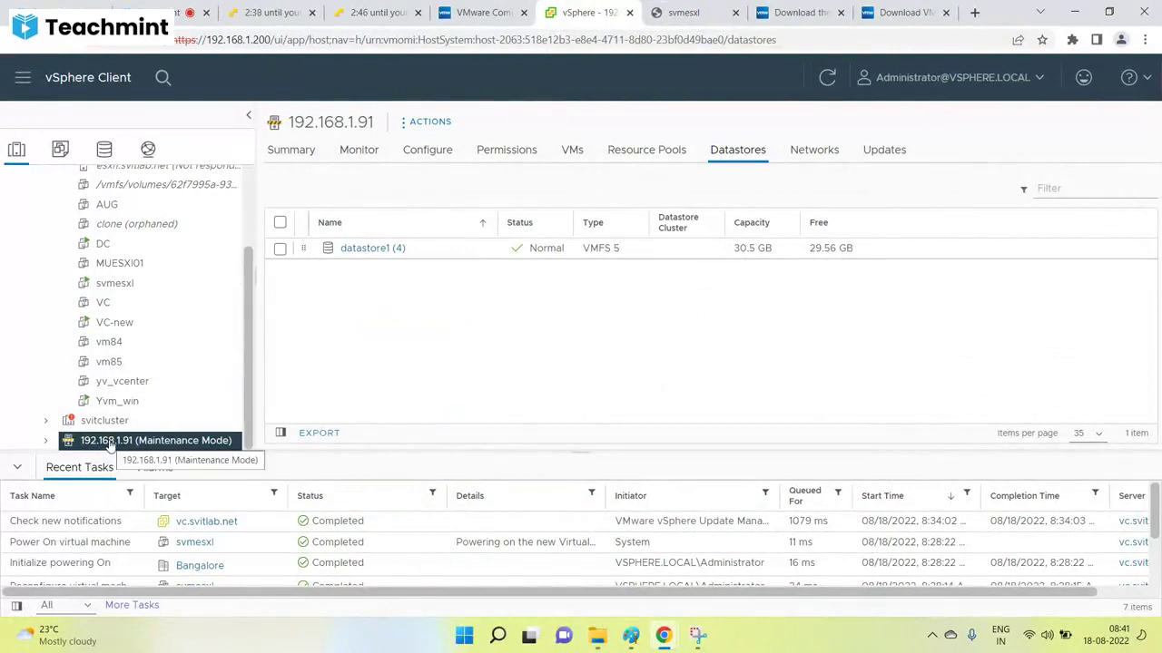
click(15, 468)
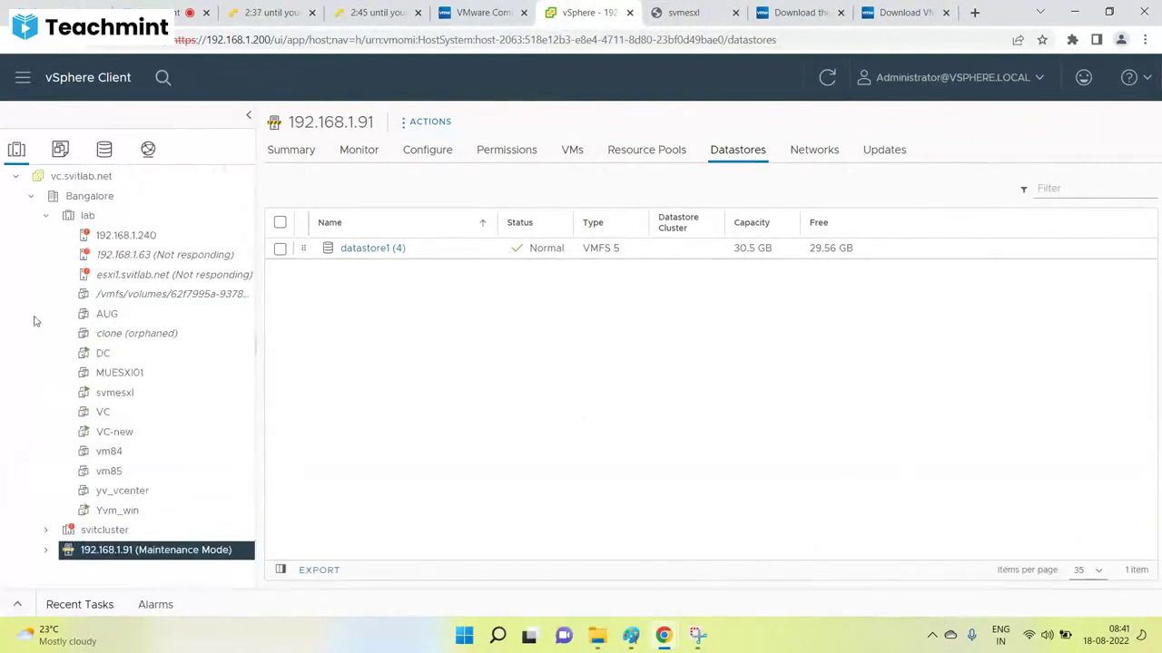
click(46, 216)
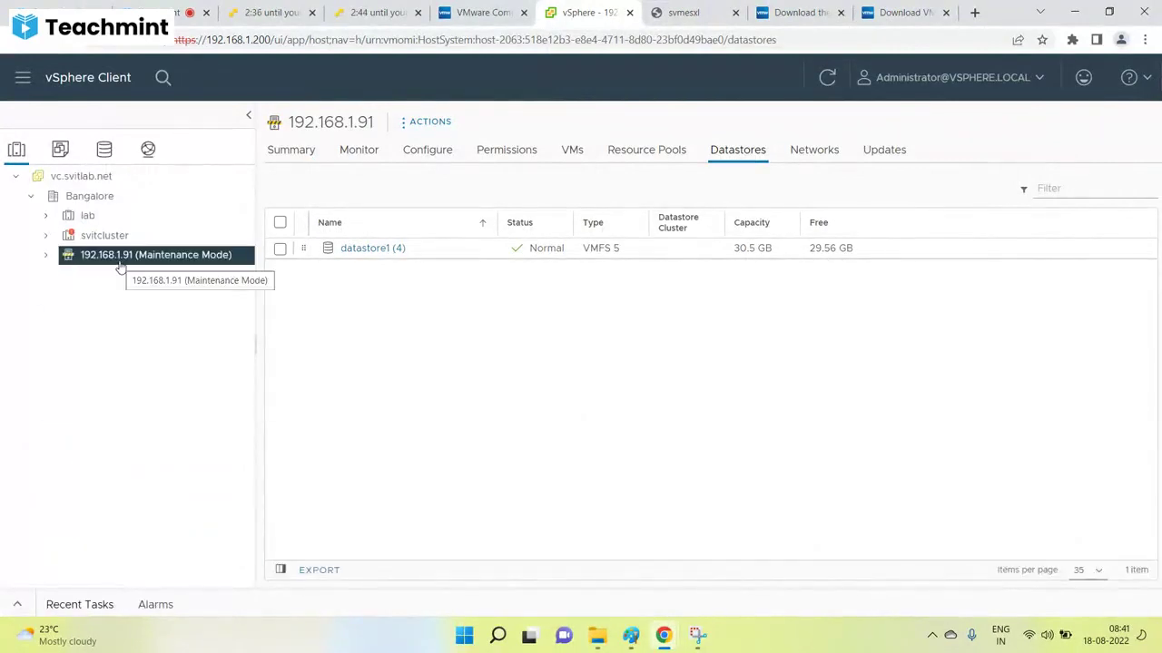
click(279, 162)
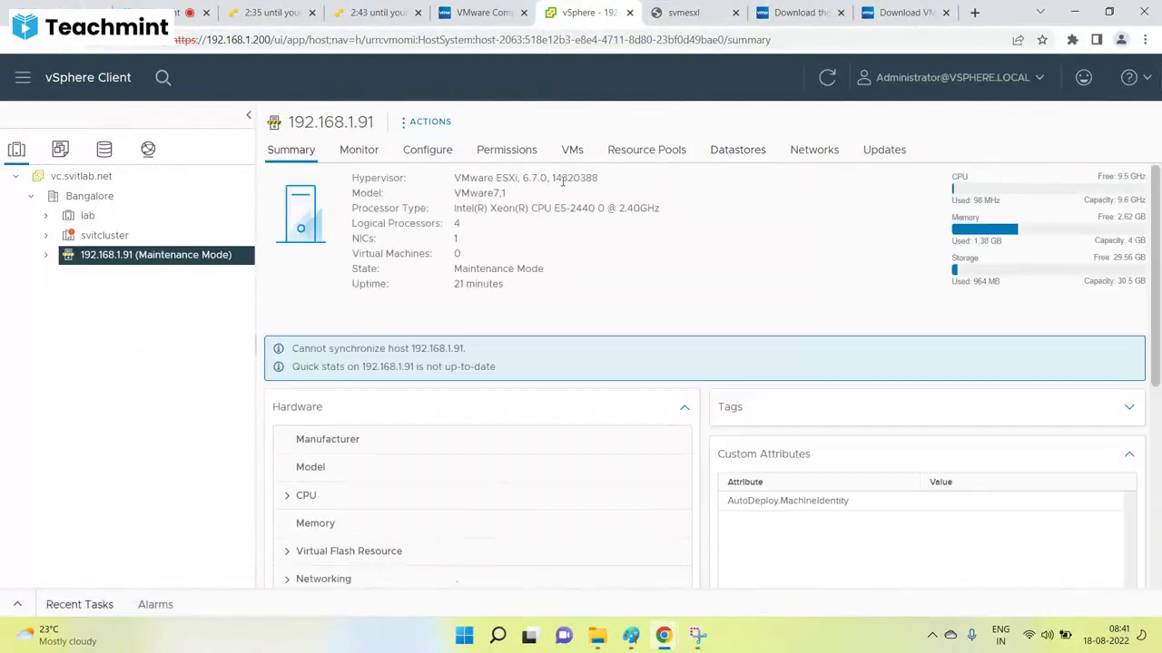
Highlight hypervisor version 6.7.0, 14320388 and circle the old 6.5.0 in the earlier capture.
drag(598, 179, 516, 179)
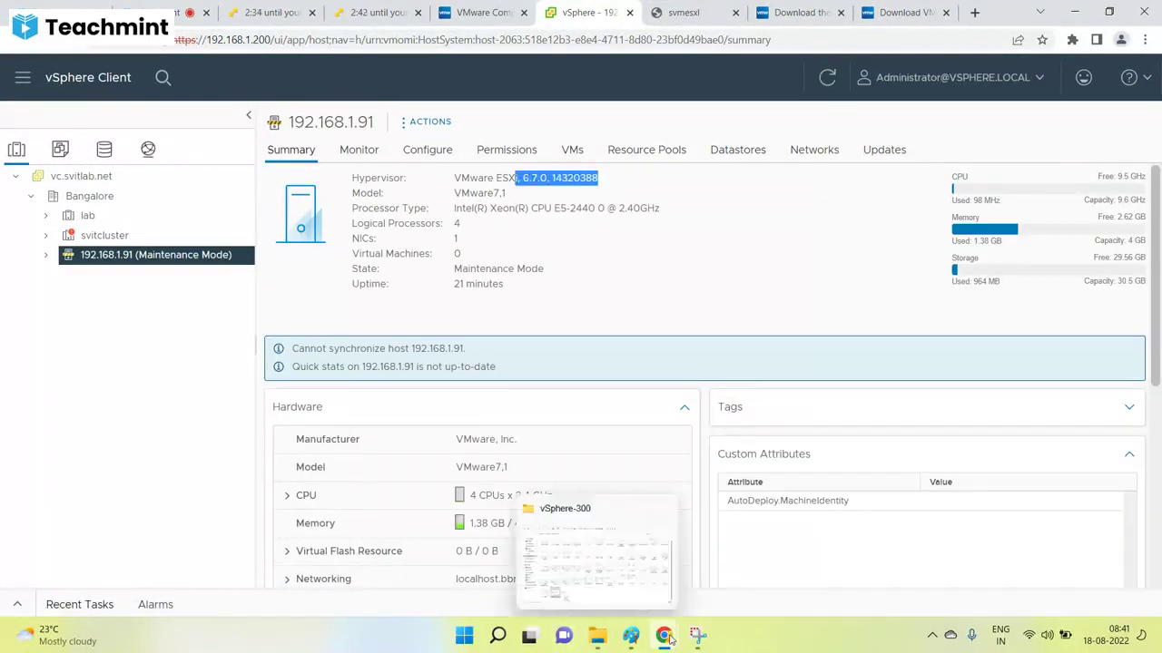
click(698, 636)
drag(672, 58, 1046, 60)
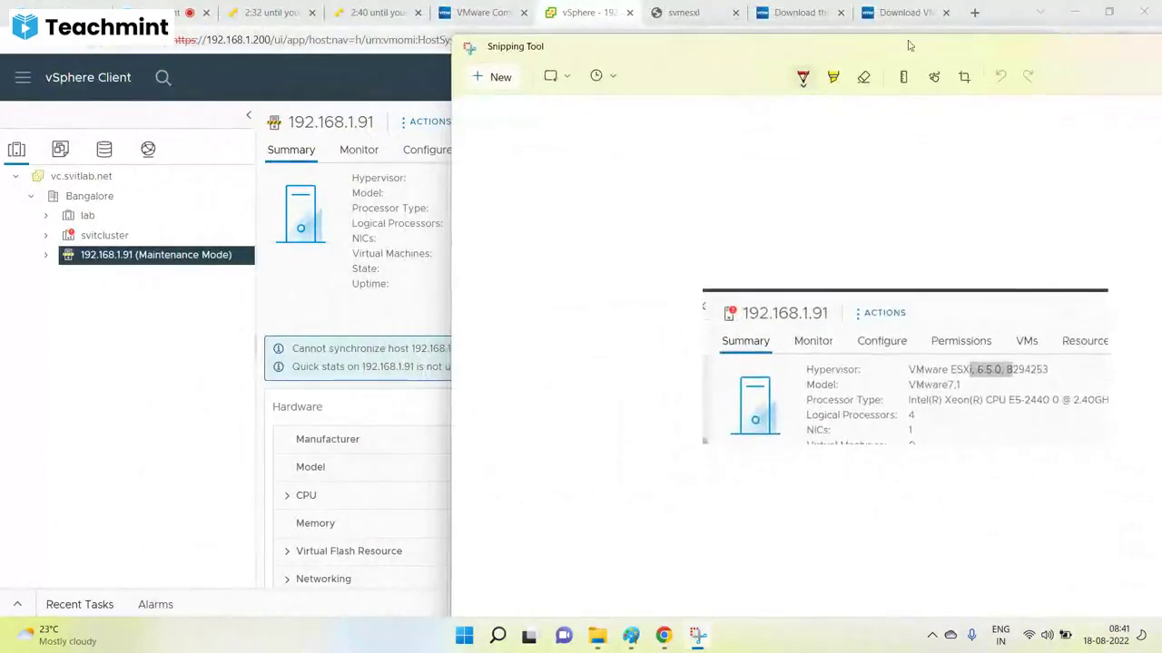
drag(817, 55, 927, 14)
mouse_move(1115, 322)
mouse_down()
mouse_move(1052, 350)
mouse_move(1122, 331)
mouse_move(1112, 314)
mouse_up()
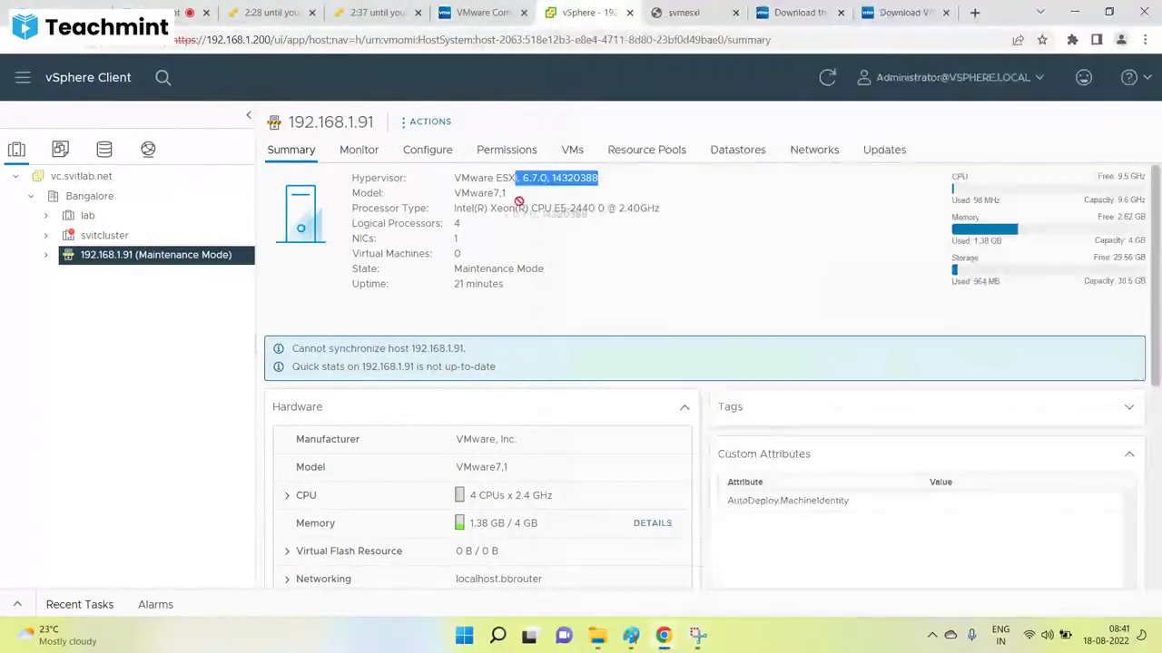
key(alt+Tab)
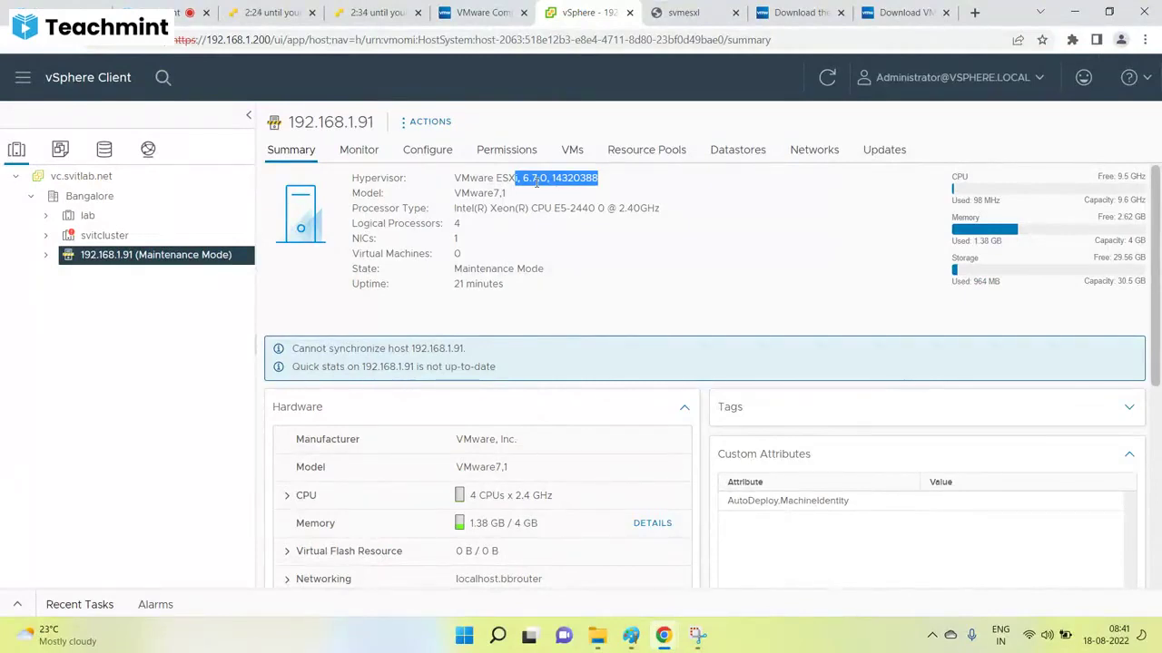
Show the host's datastores and networks: datastore1 on VMFS 5 and VM Network.
click(738, 150)
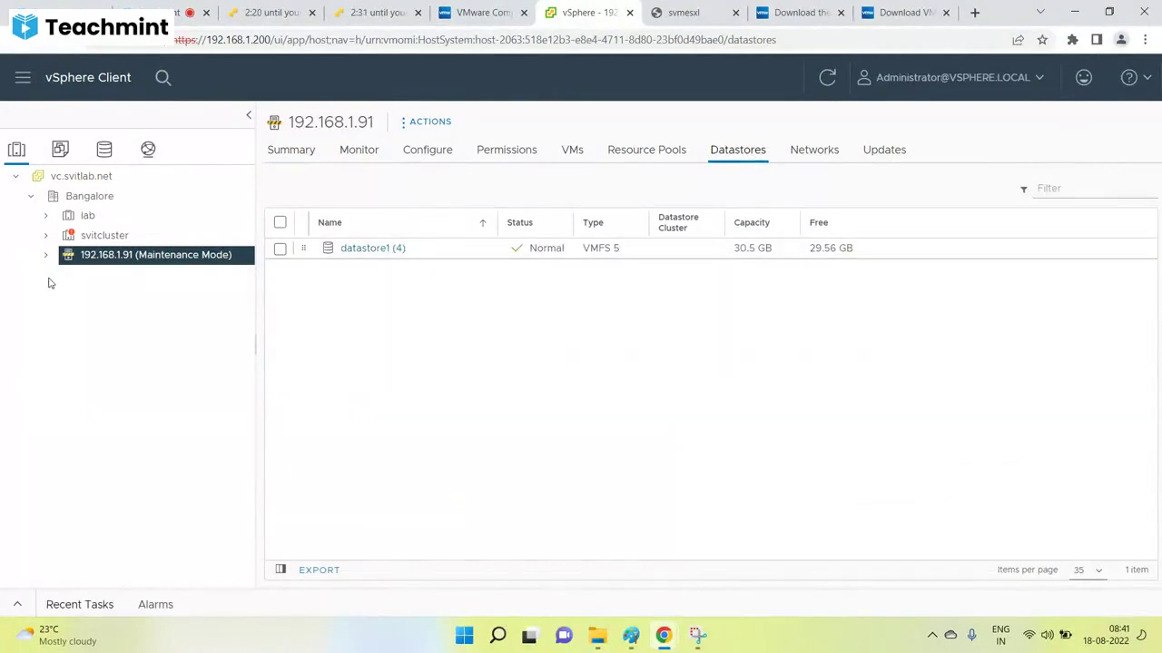
click(696, 637)
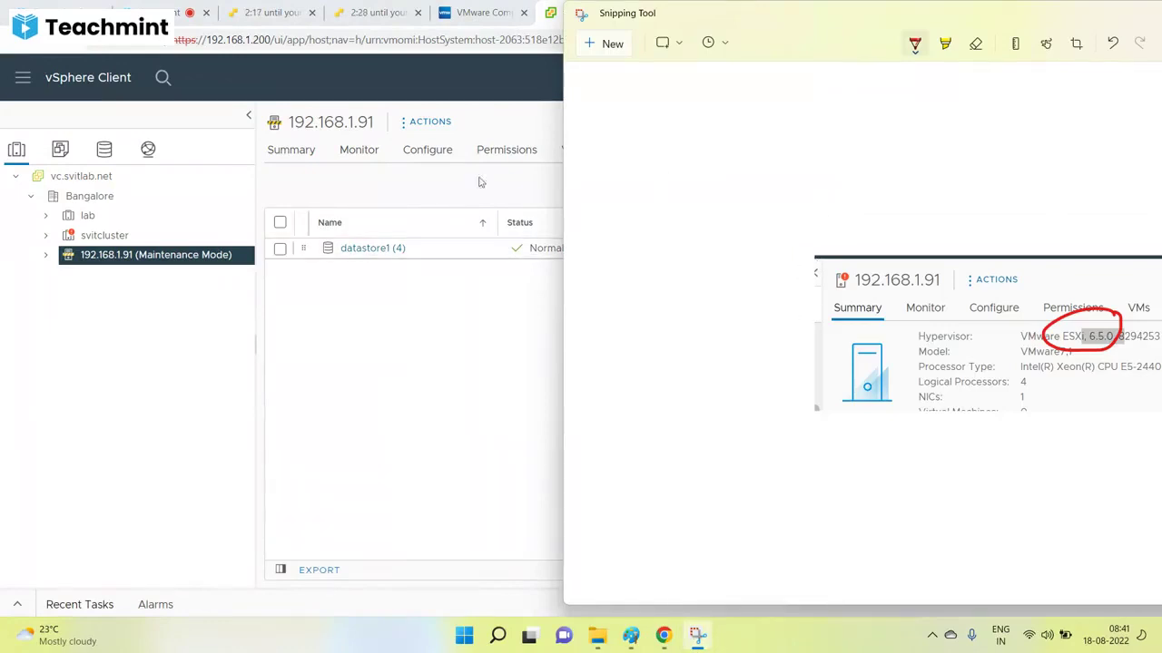
click(456, 286)
click(798, 151)
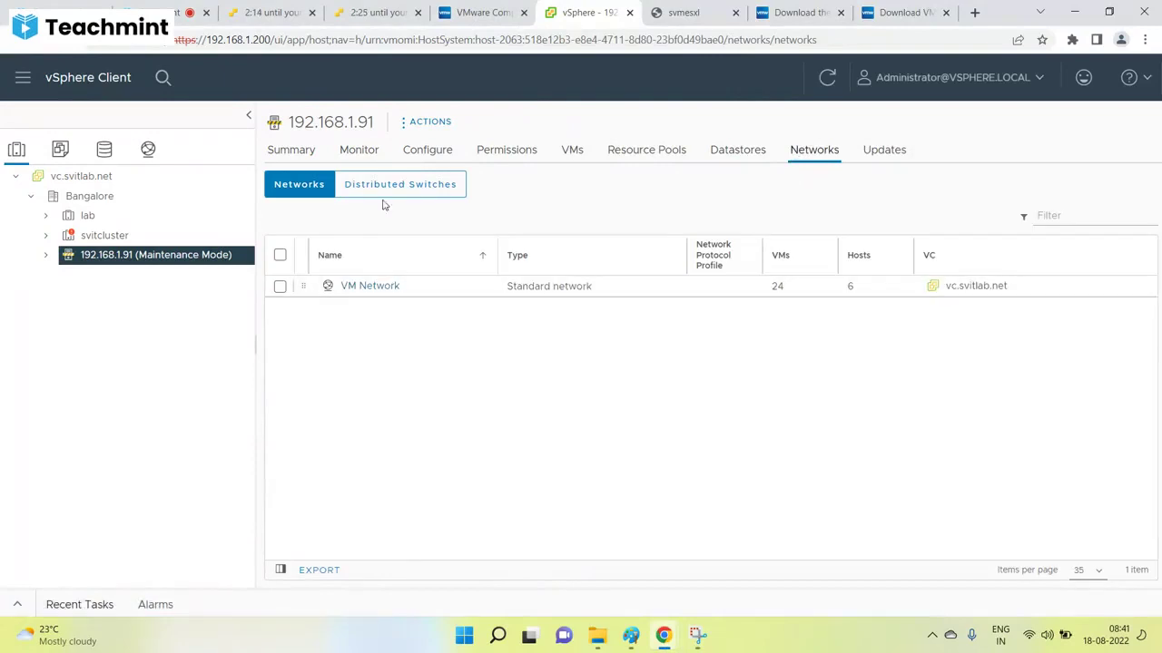
Review host 192.168.1.91's Evaluation License expiring 10/17/2022, cancelling Assign License without changes.
click(427, 151)
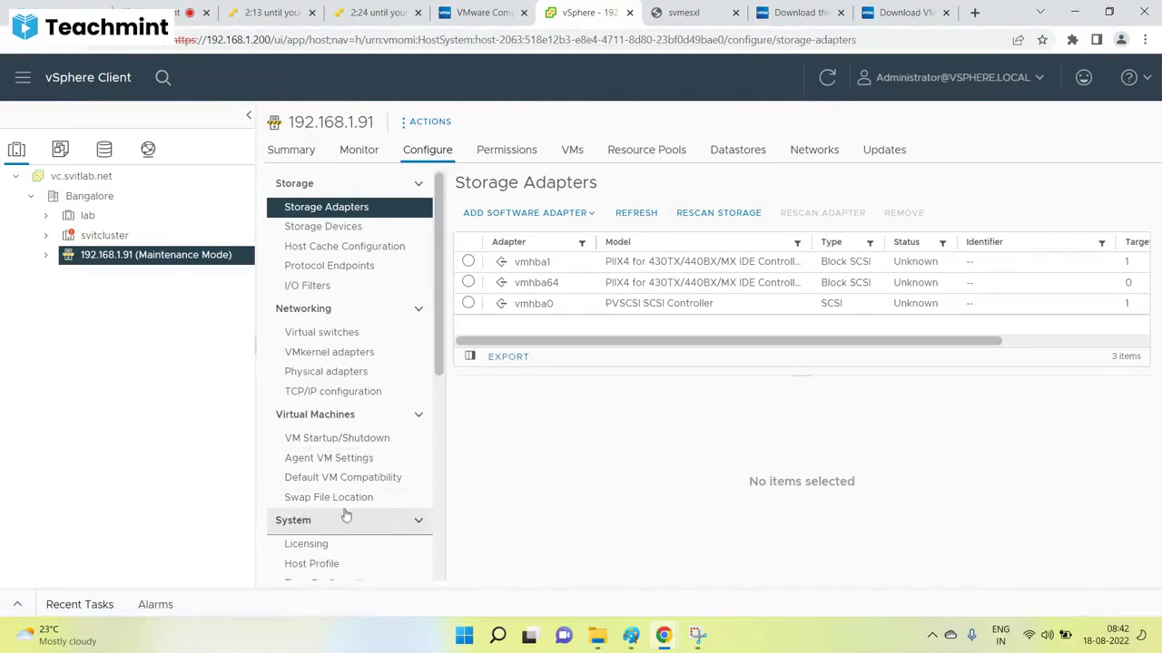
scroll(341, 490, down, 3)
click(305, 221)
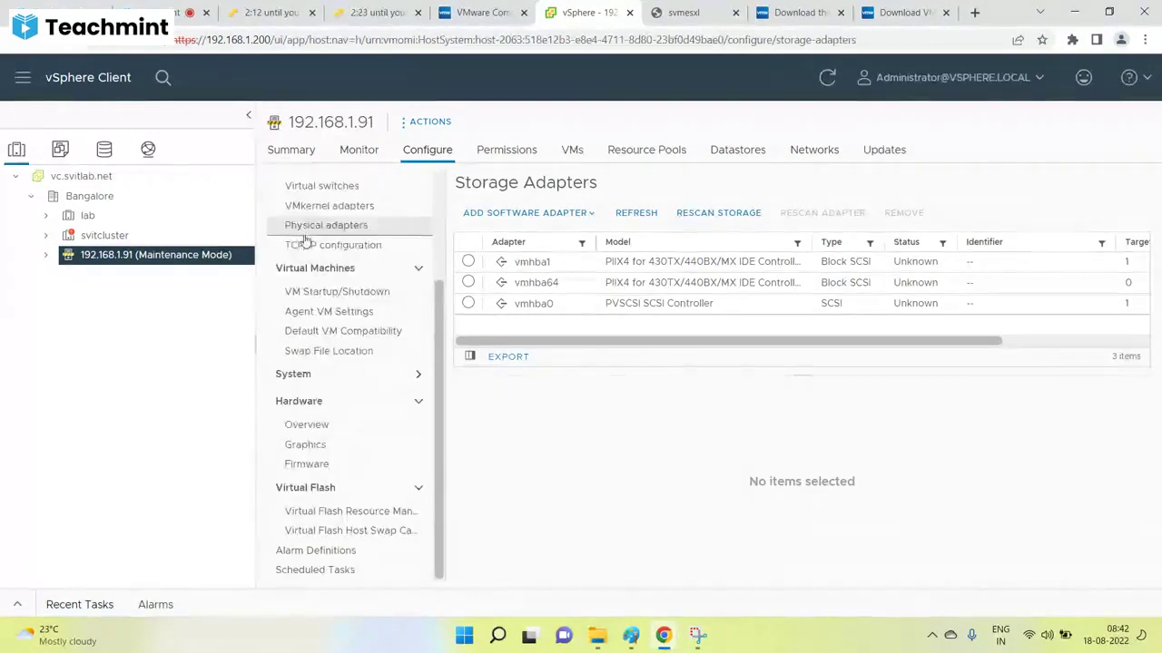
scroll(350, 323, up, 3)
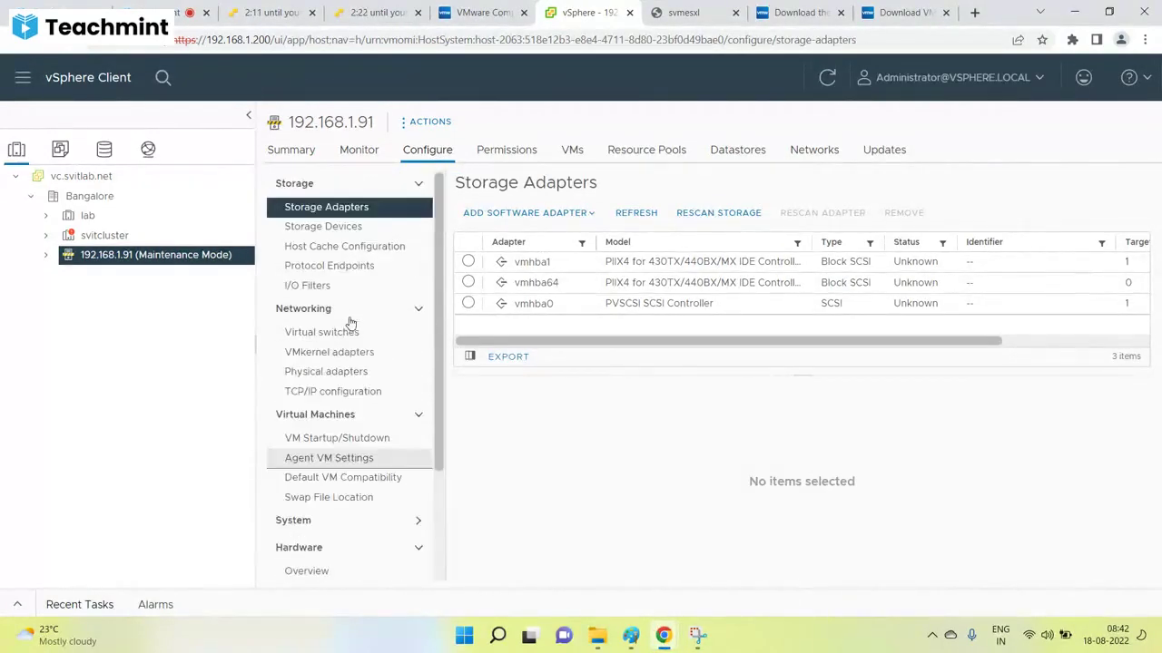
scroll(339, 332, down, 3)
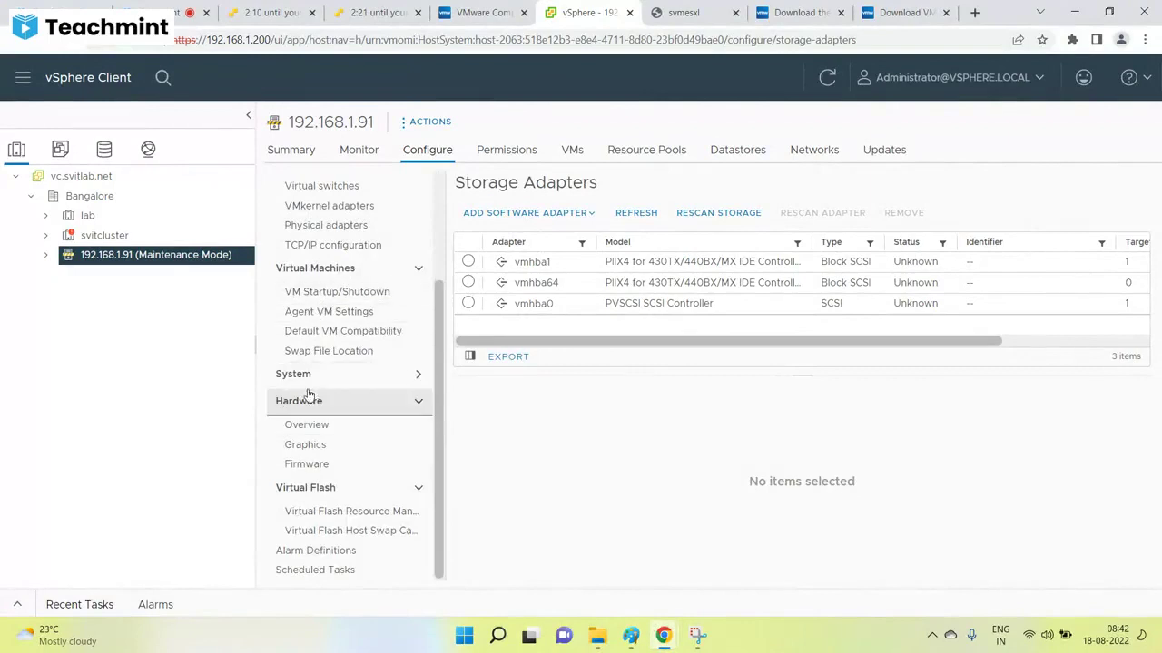
click(345, 374)
scroll(345, 299, down, 3)
scroll(311, 299, up, 2)
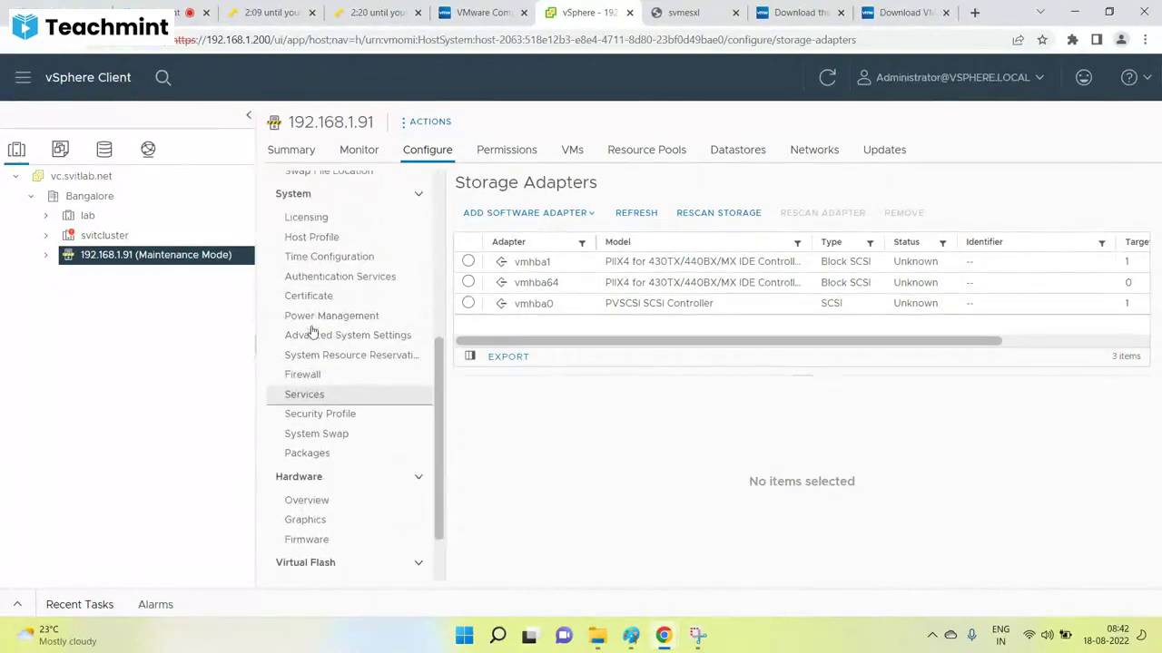
click(313, 220)
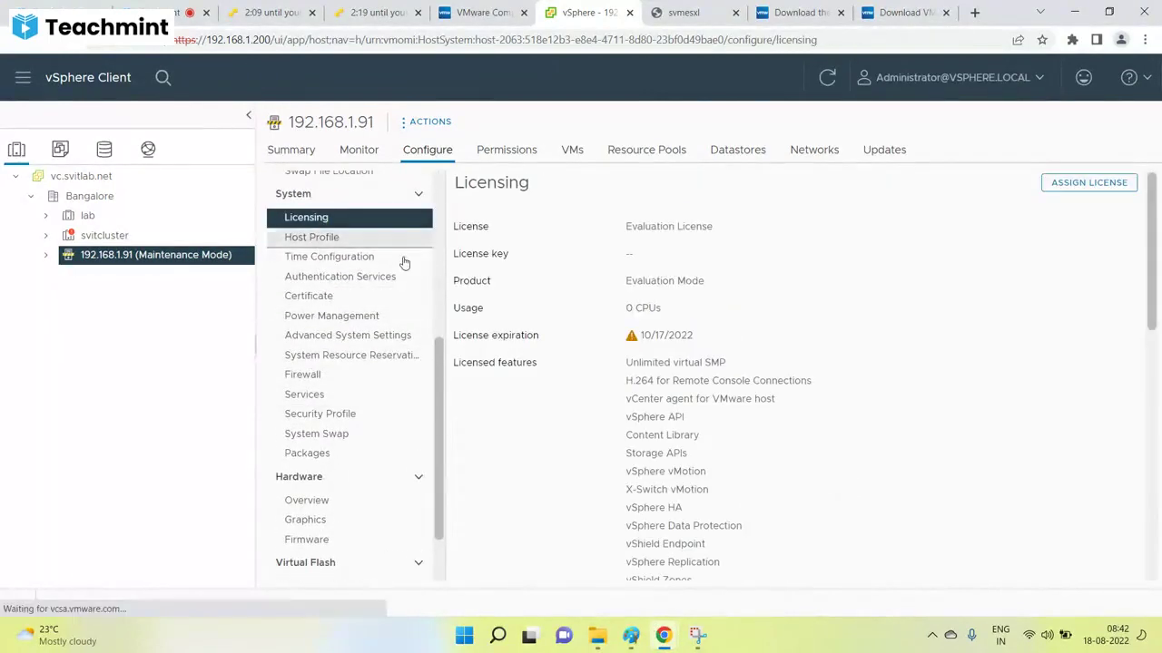
click(1088, 182)
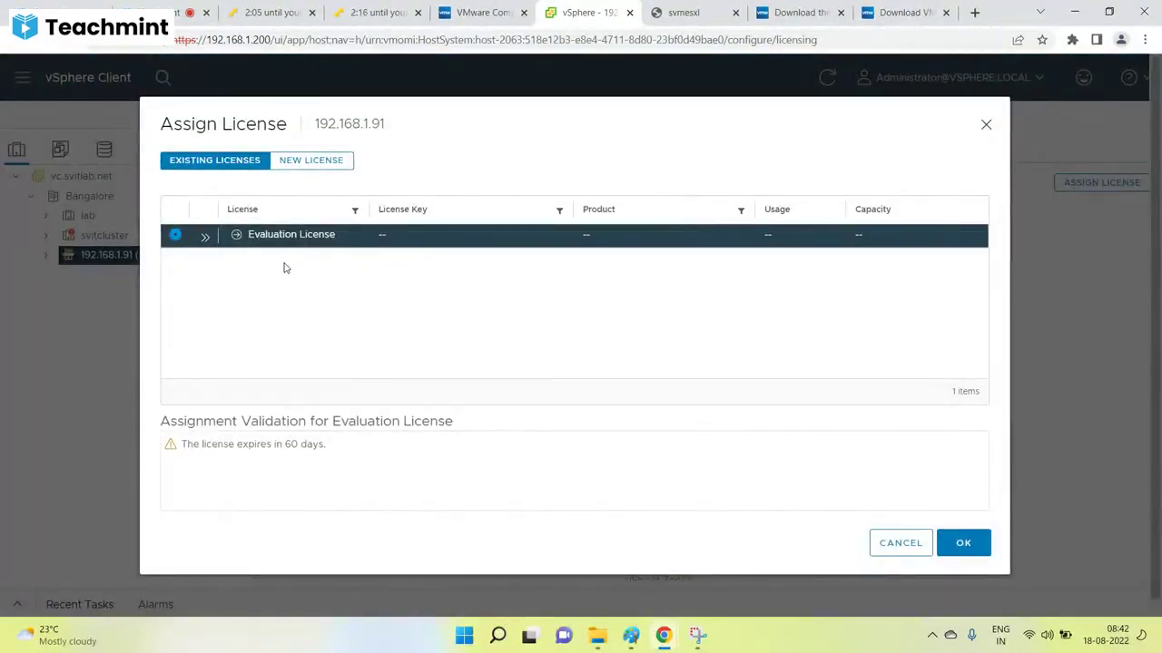
click(880, 542)
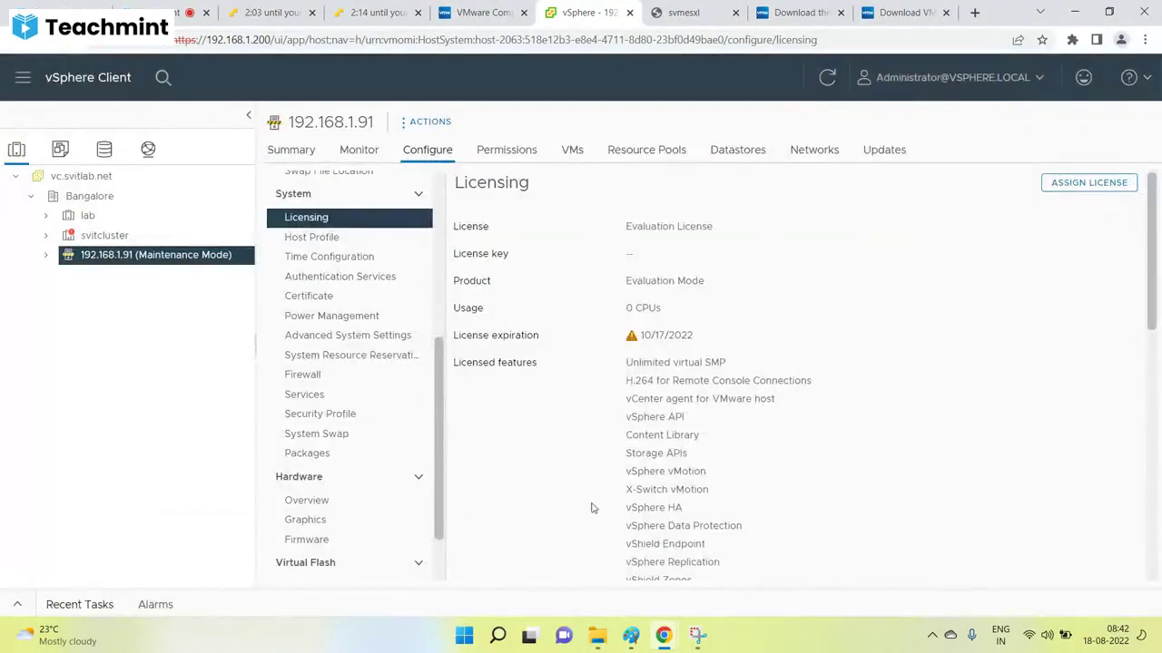
Take host 192.168.1.91 out of maintenance mode.
right_click(181, 263)
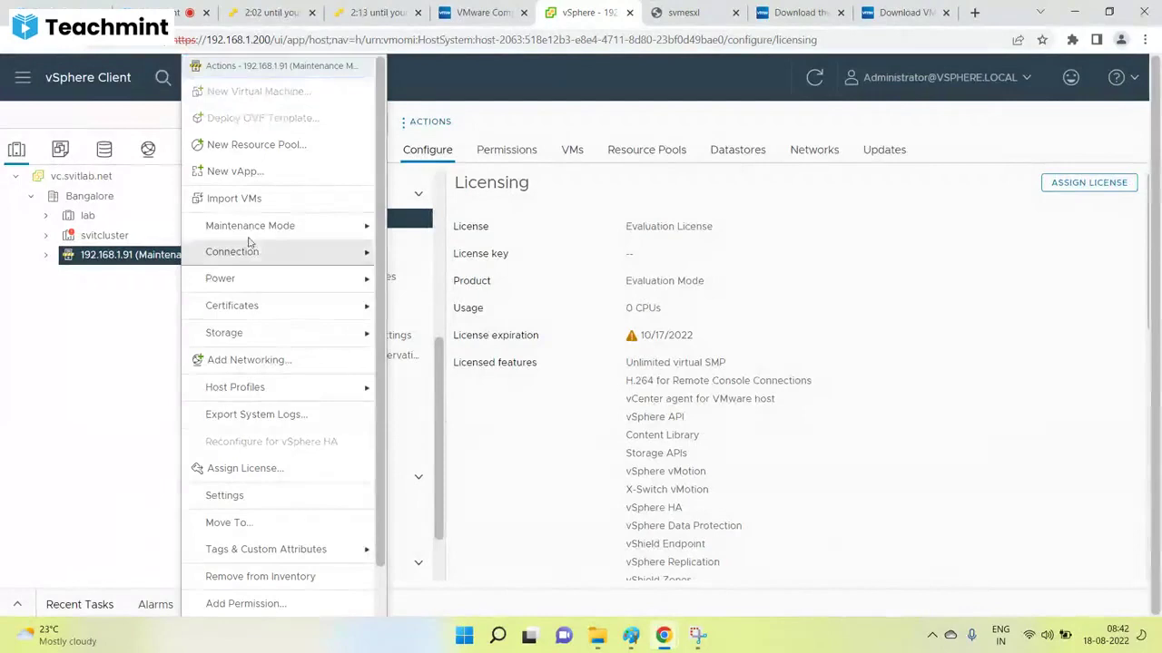
mouse_move(272, 226)
click(440, 256)
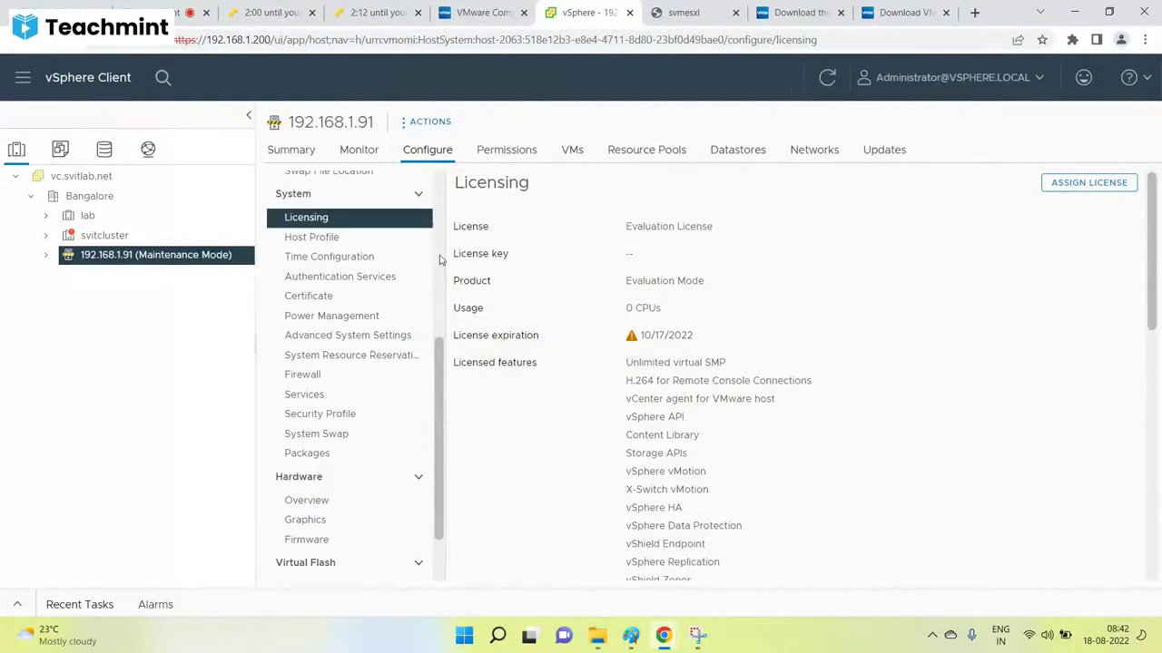
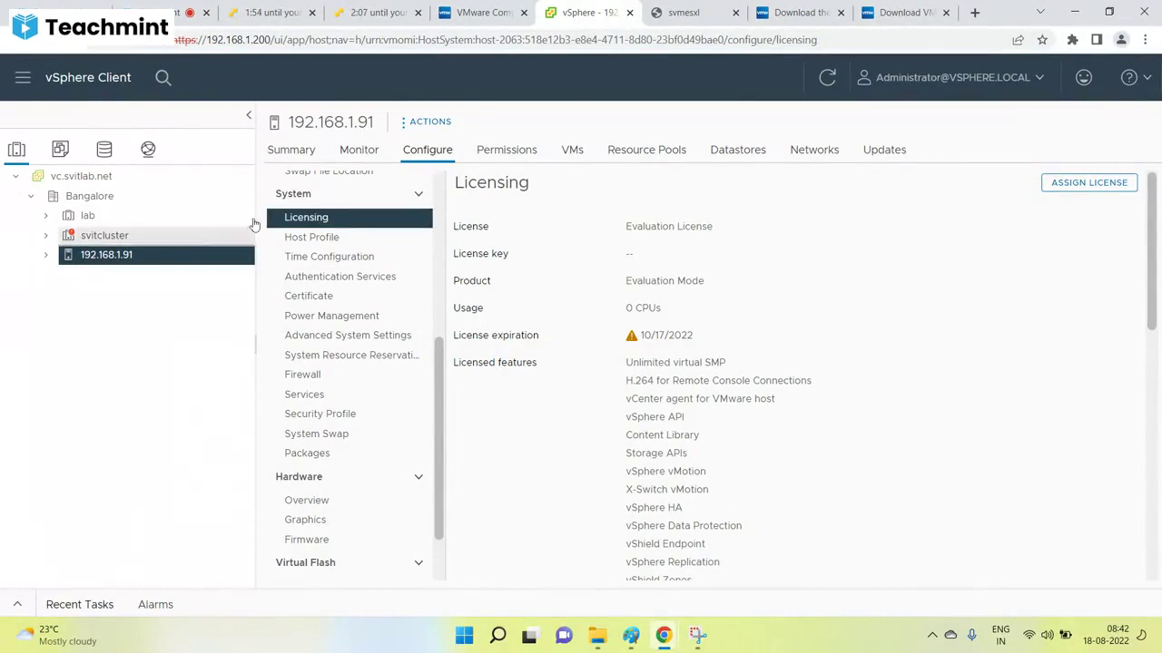
Show host 192.168.1.91's Summary page: connected, ESXi 6.7.0, 0 virtual machines.
scroll(420, 267, up, 3)
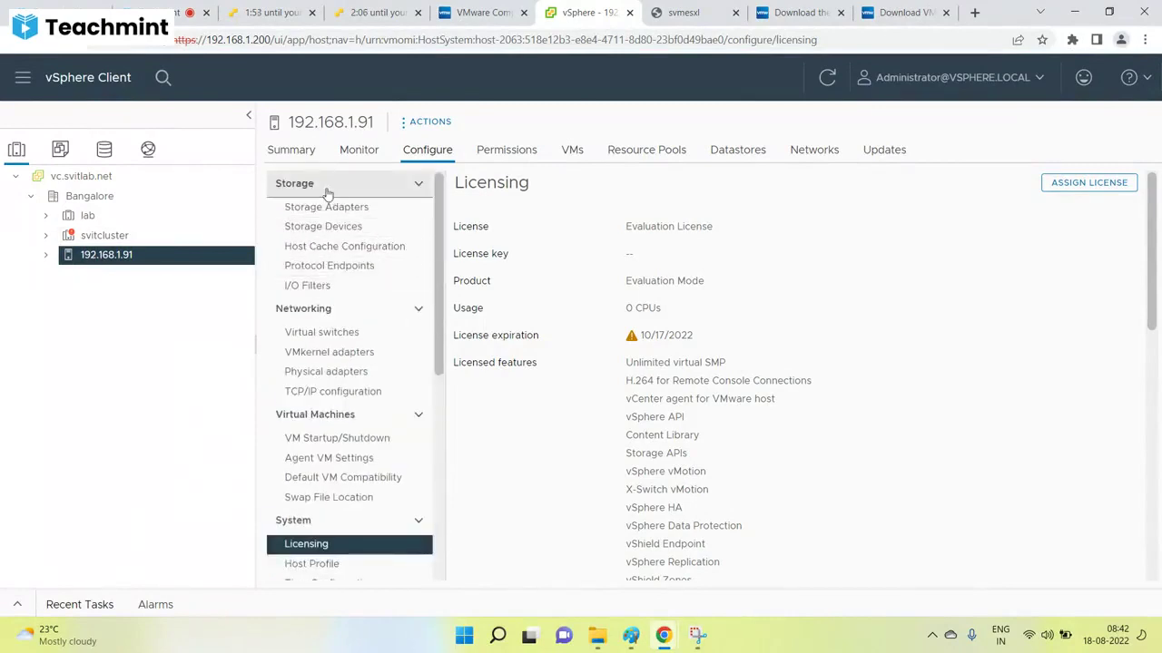
click(290, 151)
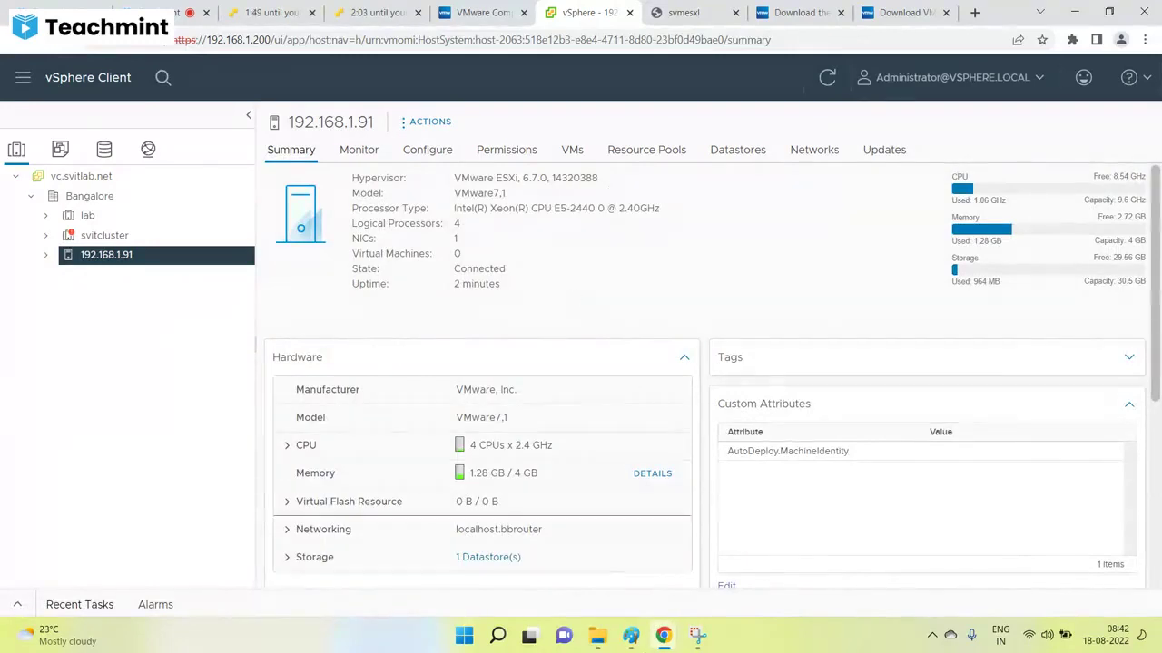
Bring the Paint ESXi upgrade notes back and review the prechecks, ILO steps and post-upgrade checks.
click(631, 635)
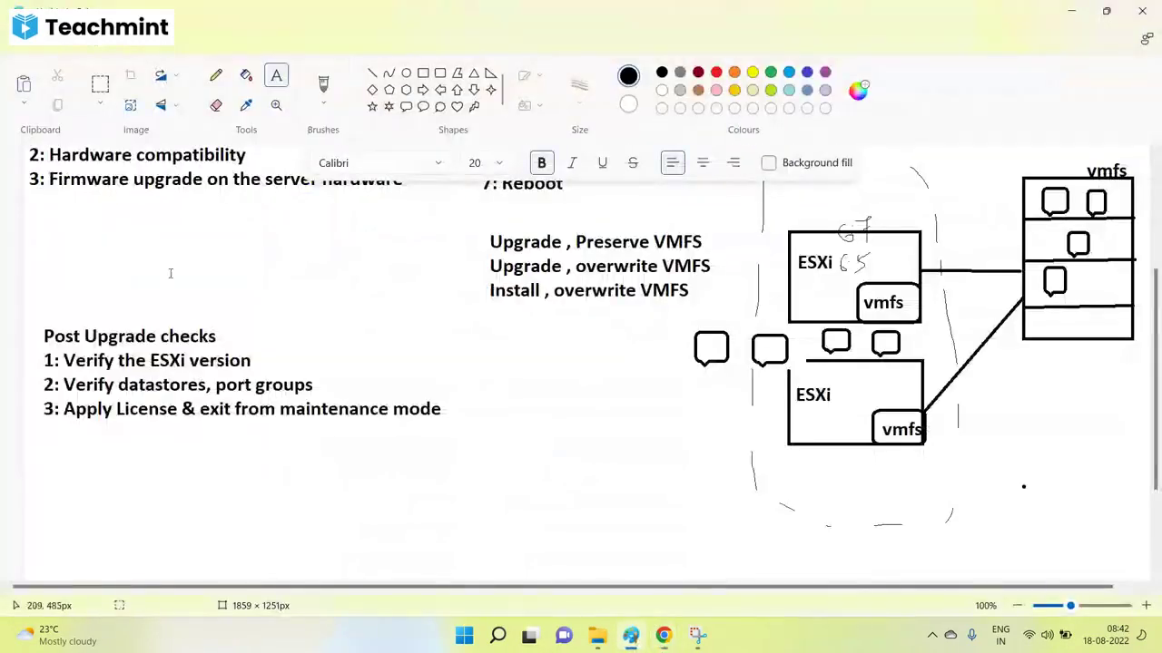
scroll(175, 283, up, 3)
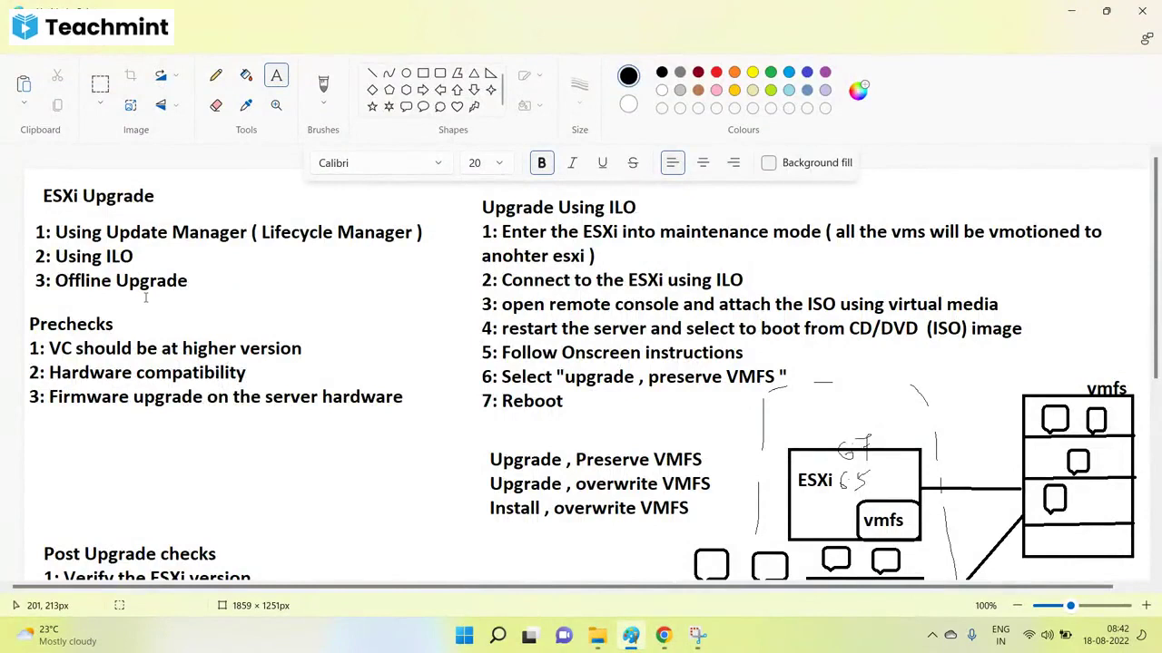
drag(718, 272, 539, 231)
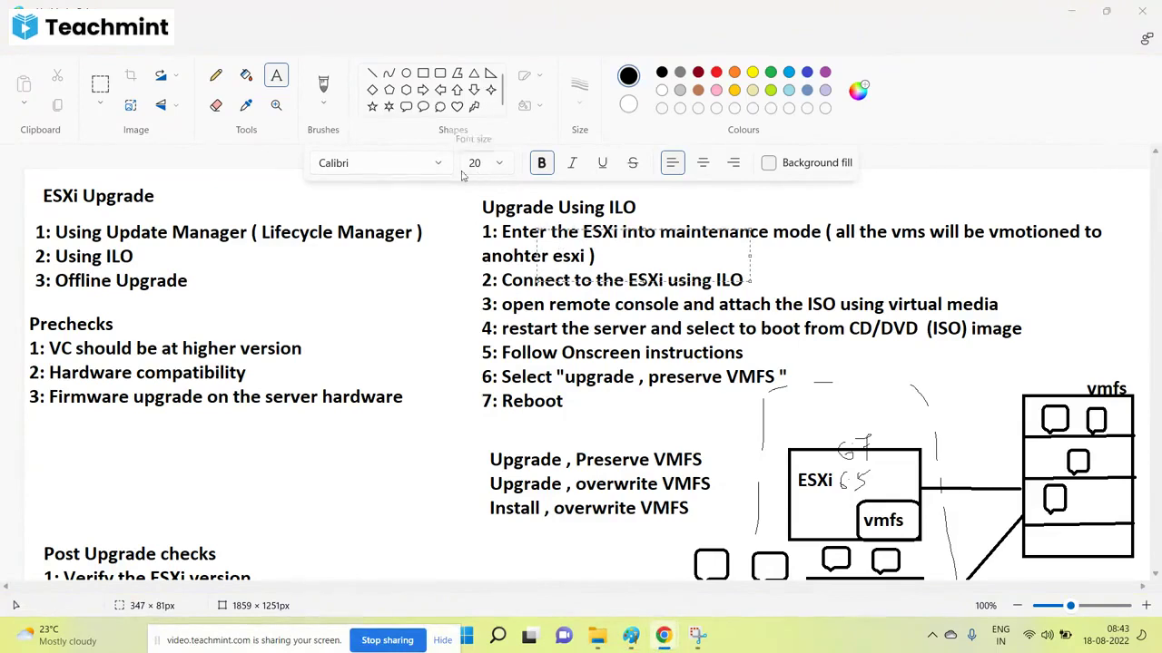
click(441, 352)
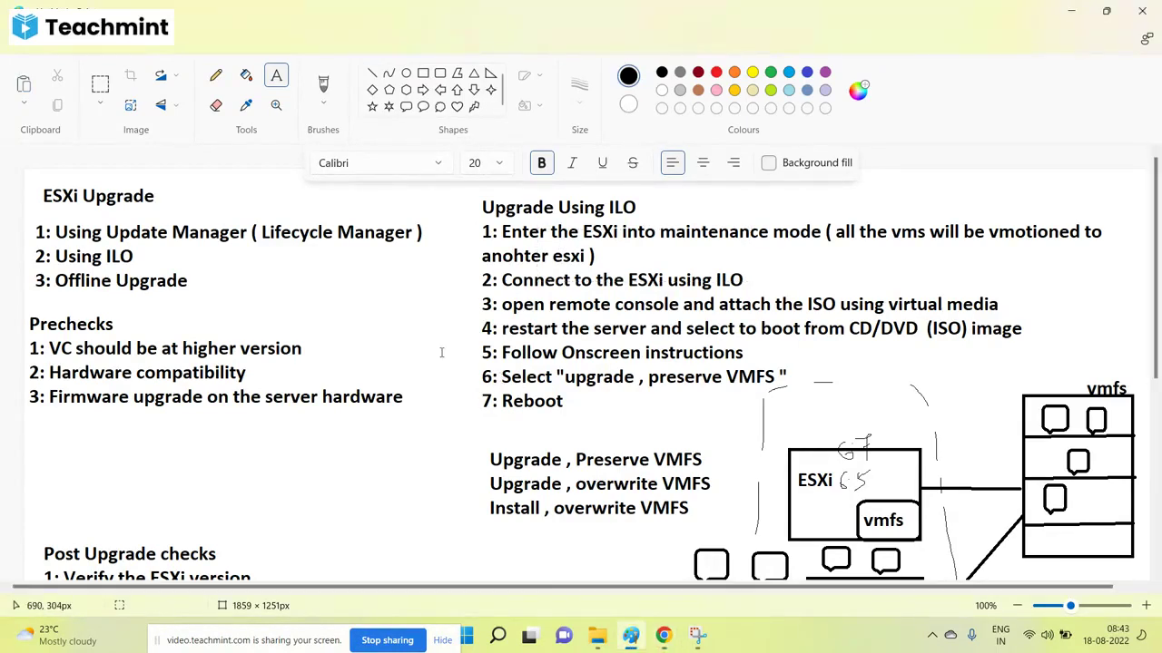
scroll(441, 352, down, 3)
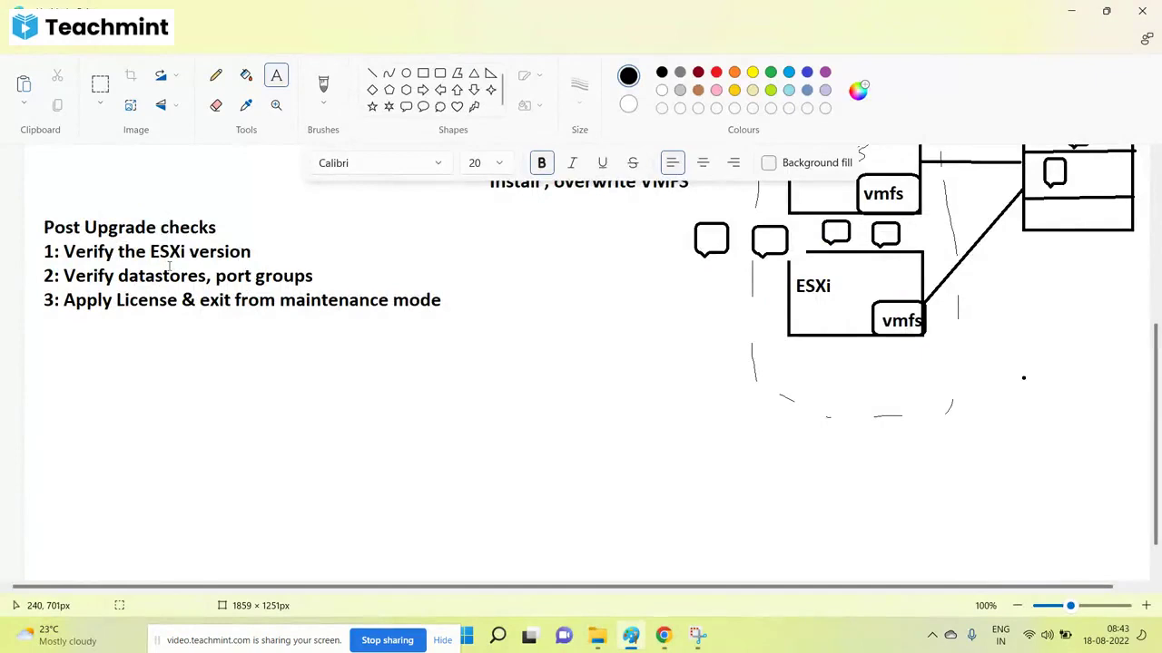
scroll(169, 266, up, 3)
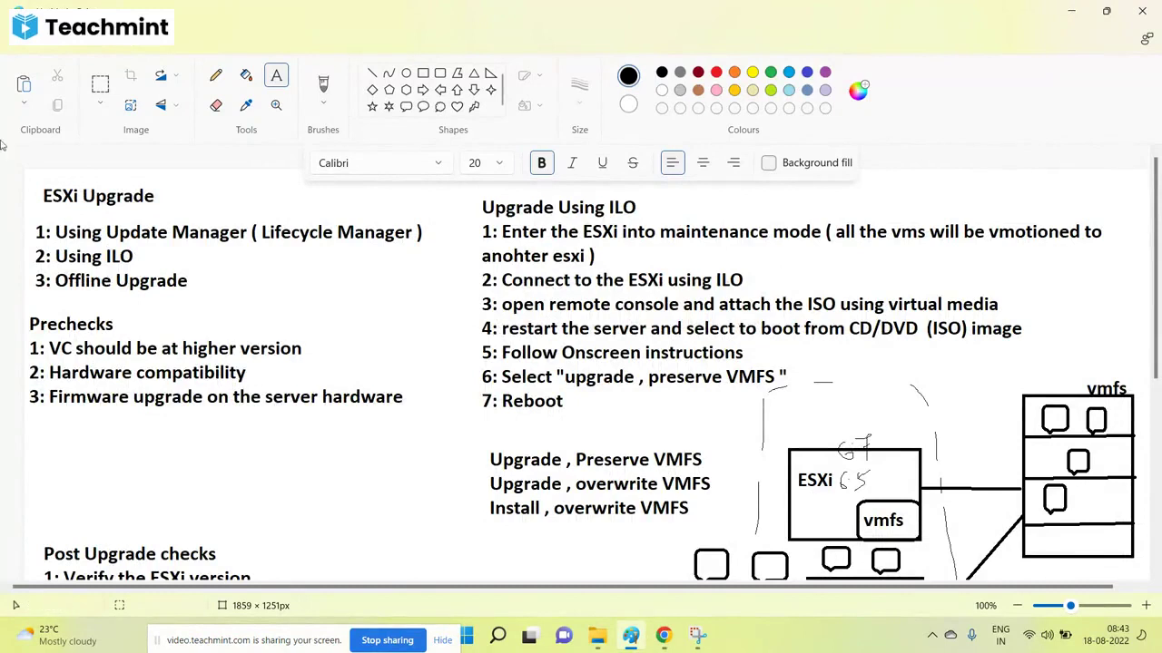
Save the notes as JPEG picture '49-ESXI Upgrade -ILO' in the vSphere-300 folder.
click(29, 51)
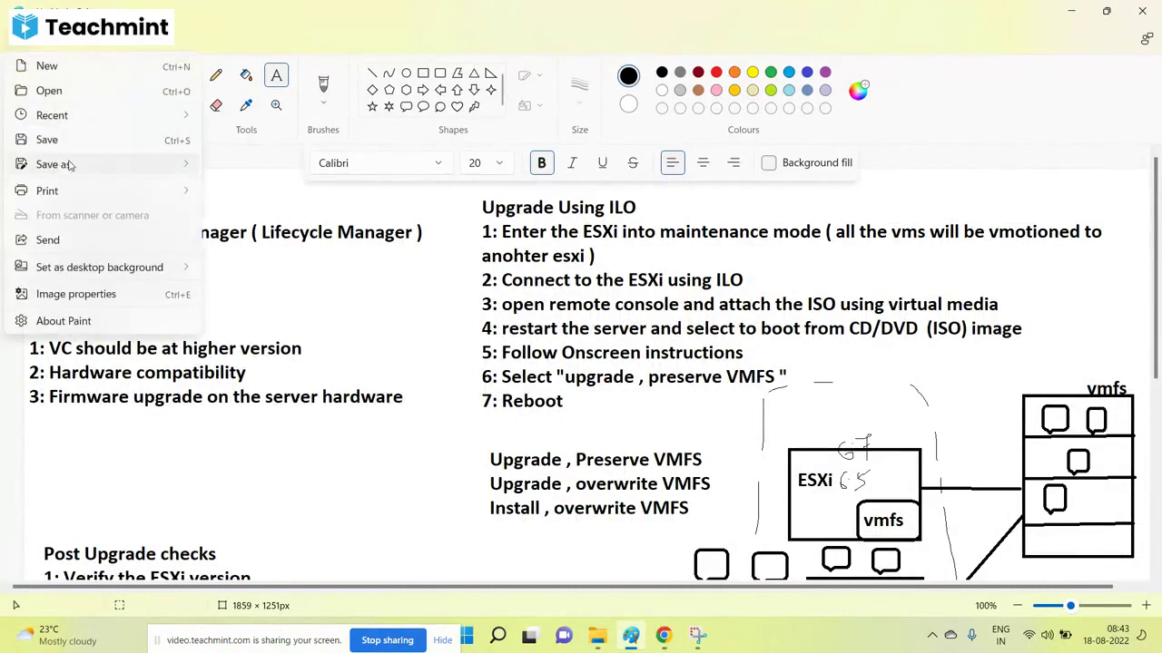
mouse_move(69, 164)
click(238, 187)
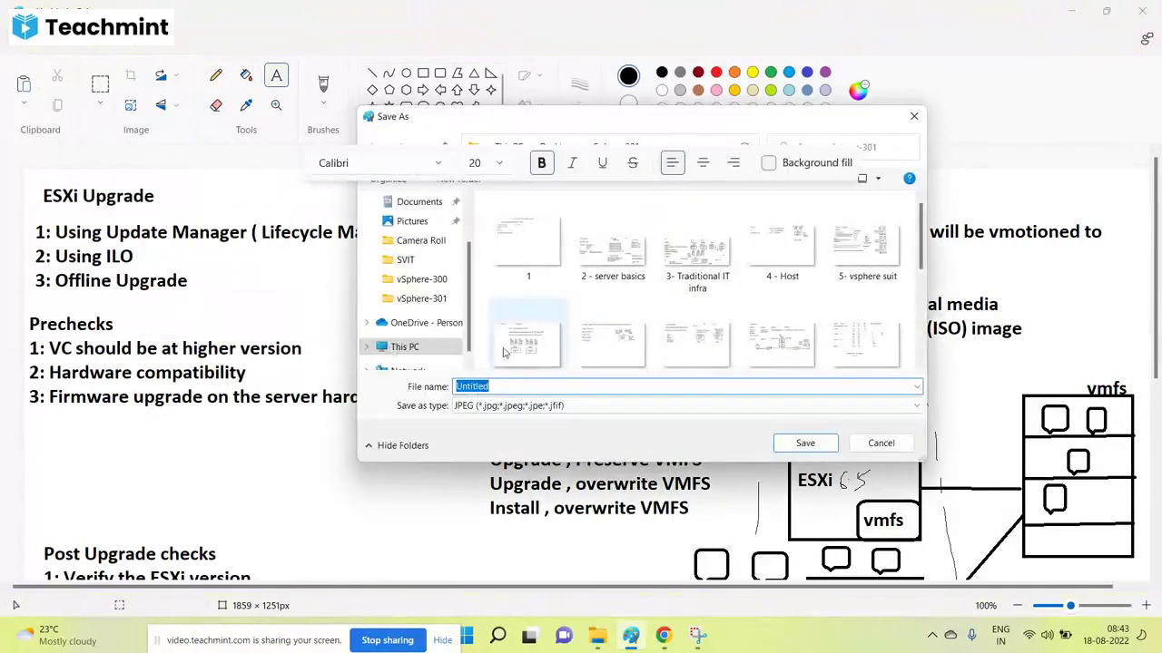
scroll(612, 272, down, 3)
click(421, 279)
scroll(599, 297, down, 5)
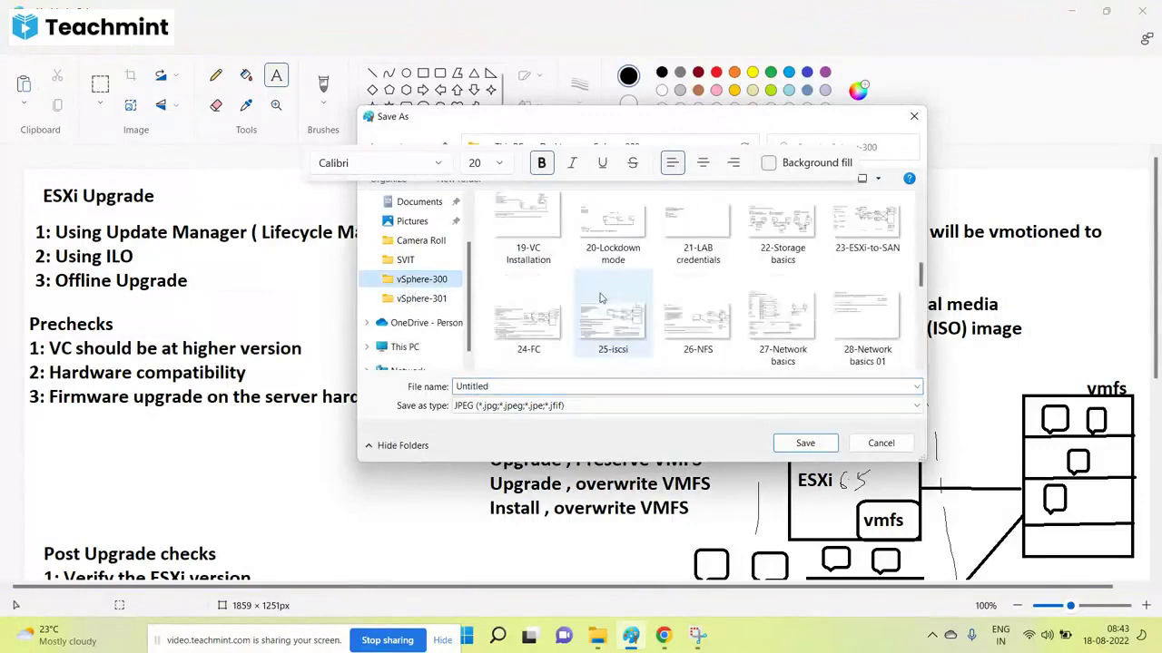
scroll(599, 298, down, 5)
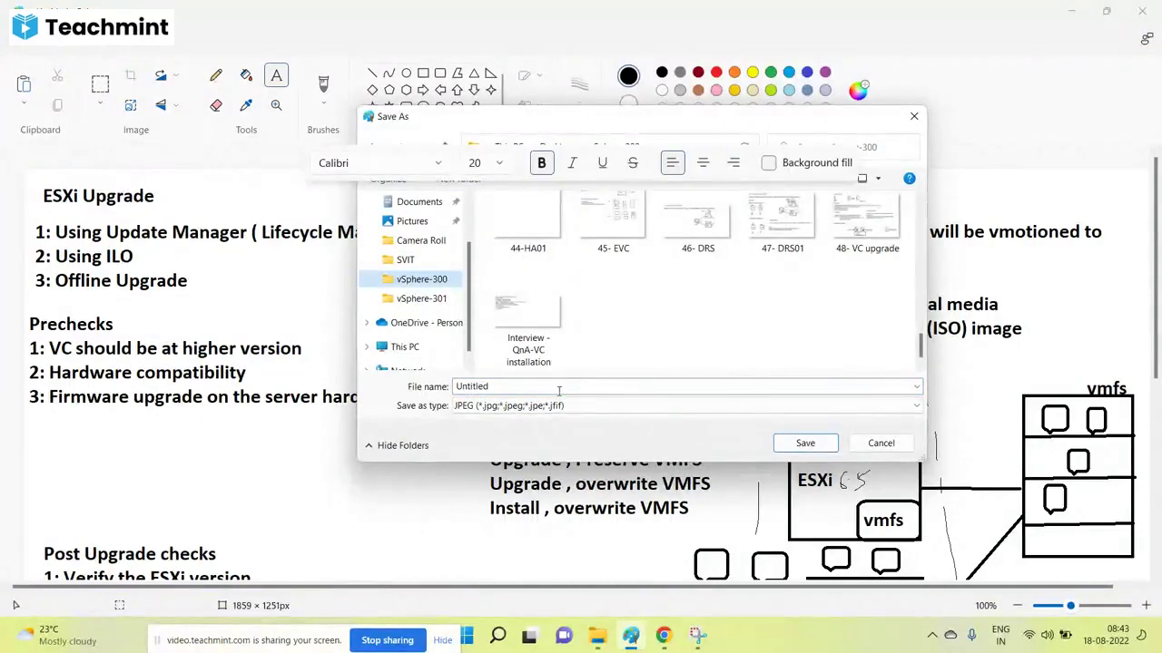
double_click(559, 390)
text(49-)
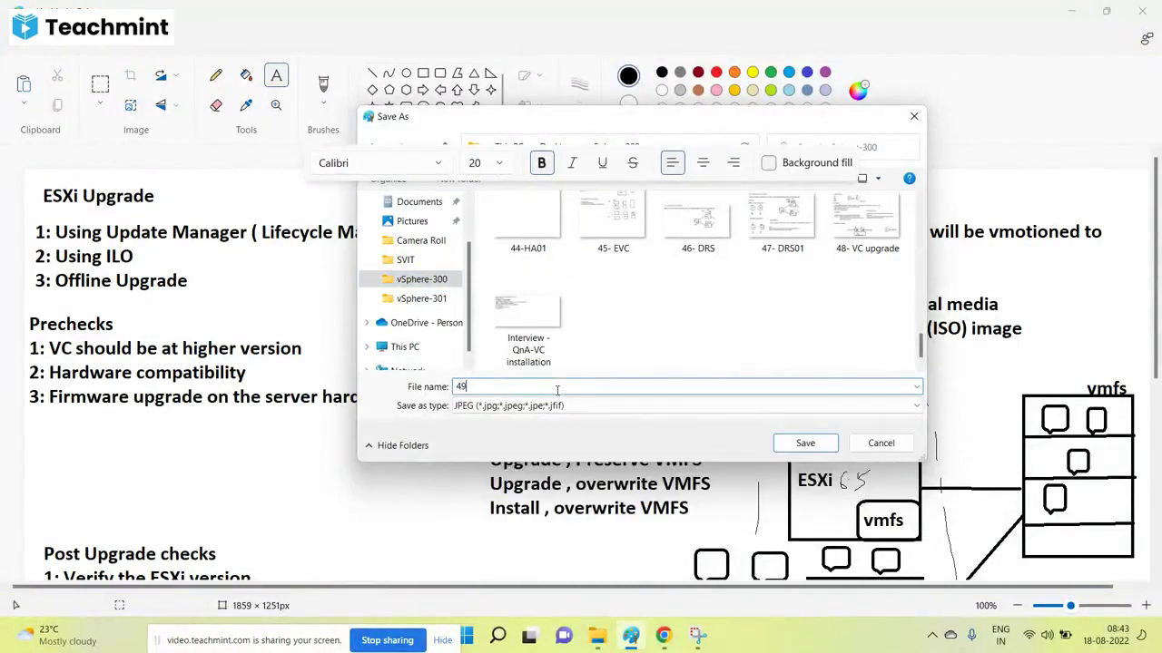
text(ESXI )
text(Upgrade Usi)
text(ng)
key(BackSpace)
key(BackSpace)
key(BackSpace)
key(BackSpace)
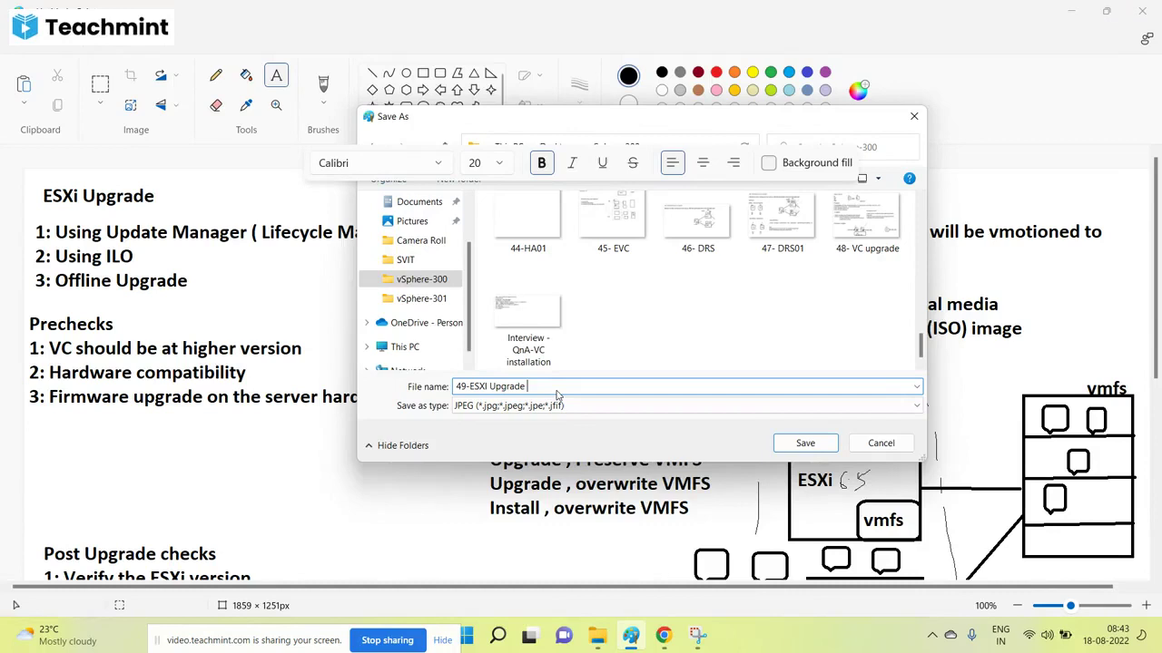
text(-ILO)
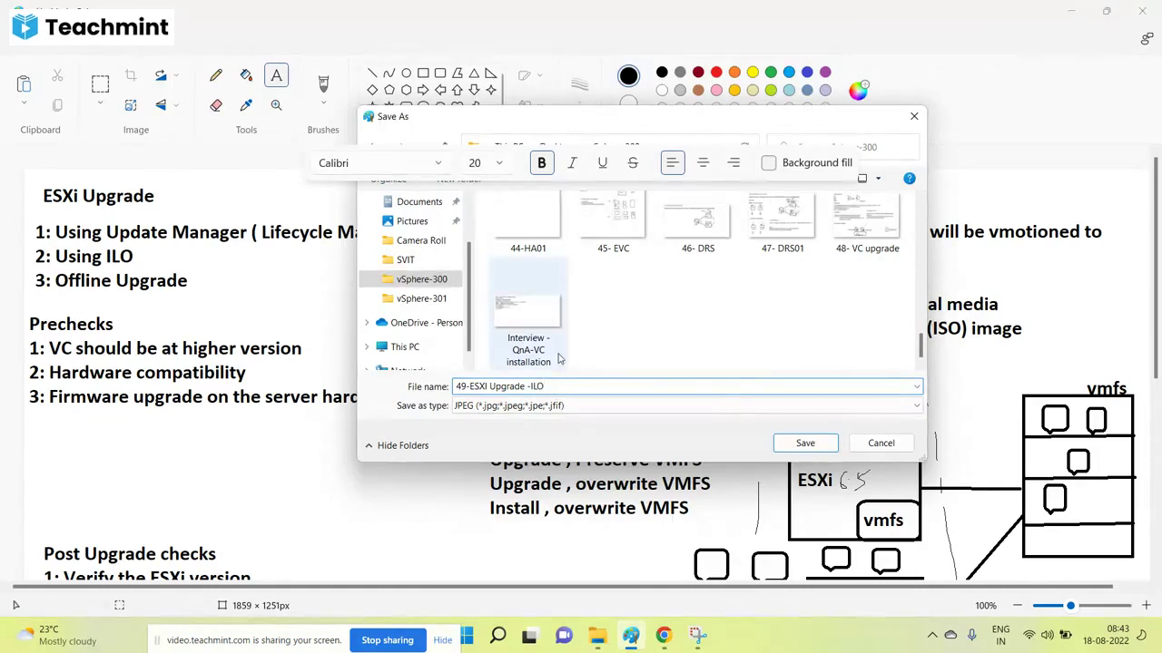
click(804, 444)
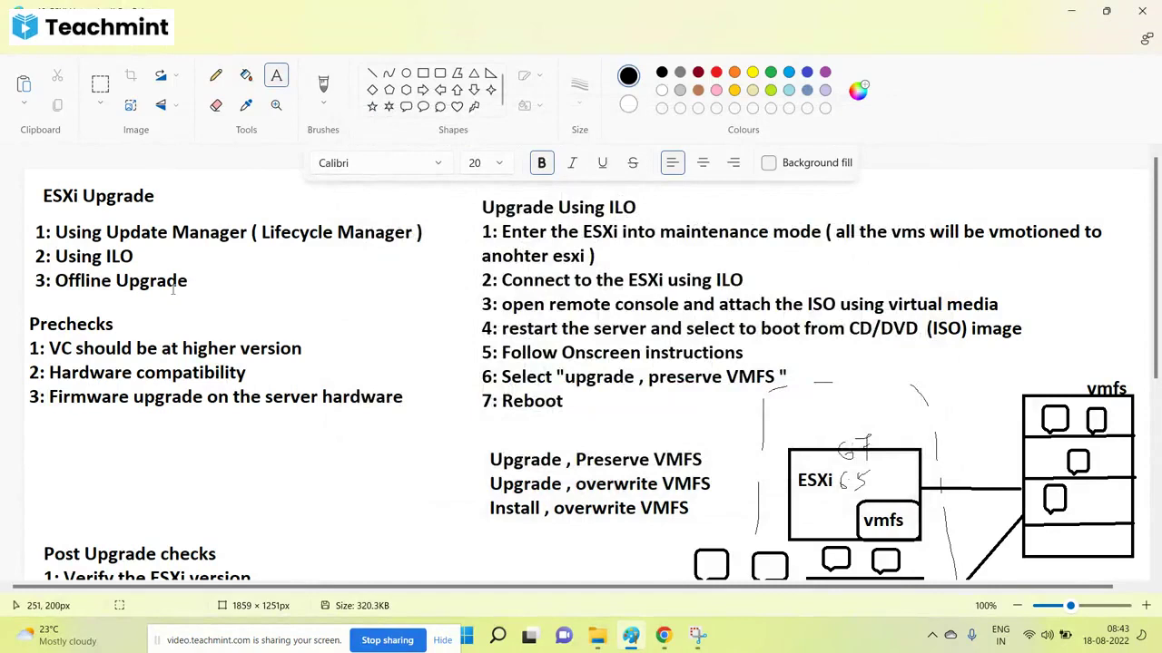
Start a new blank image with the heading 'VM Upgrade' at the top-left.
click(26, 48)
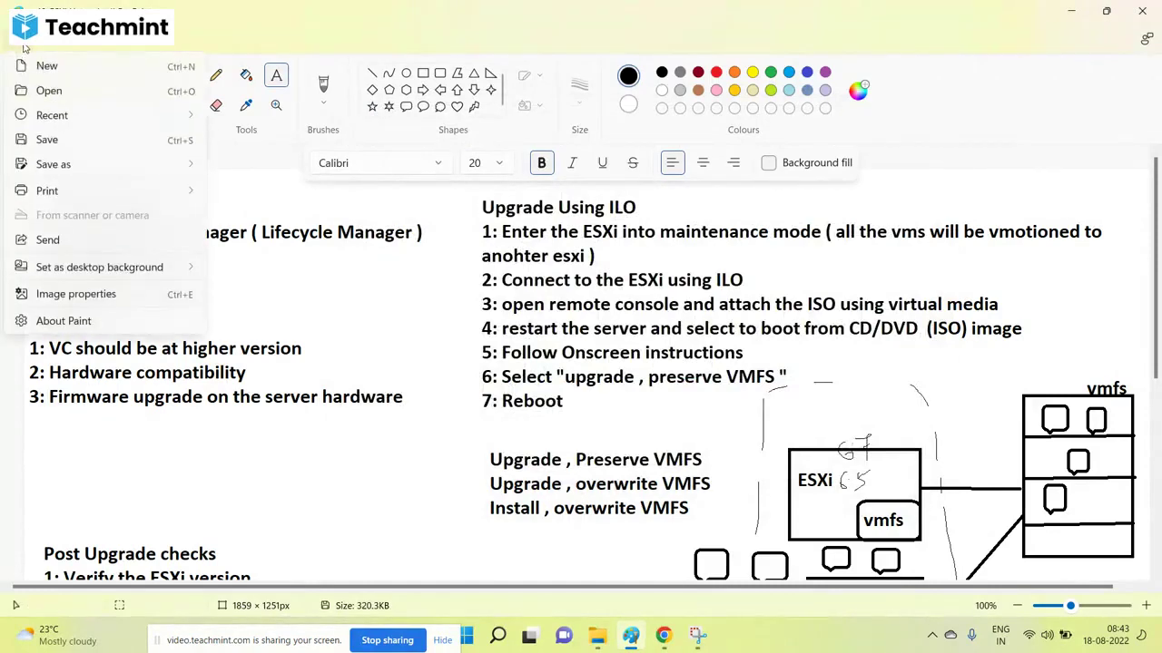
click(64, 69)
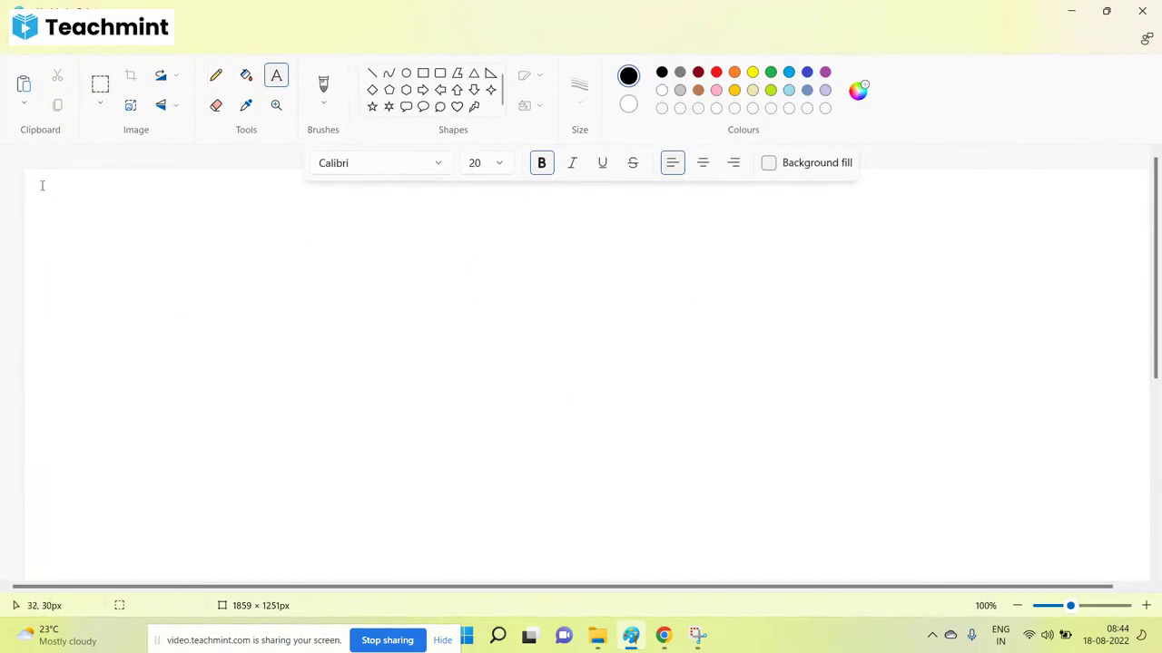
drag(41, 184, 582, 571)
text(VM )
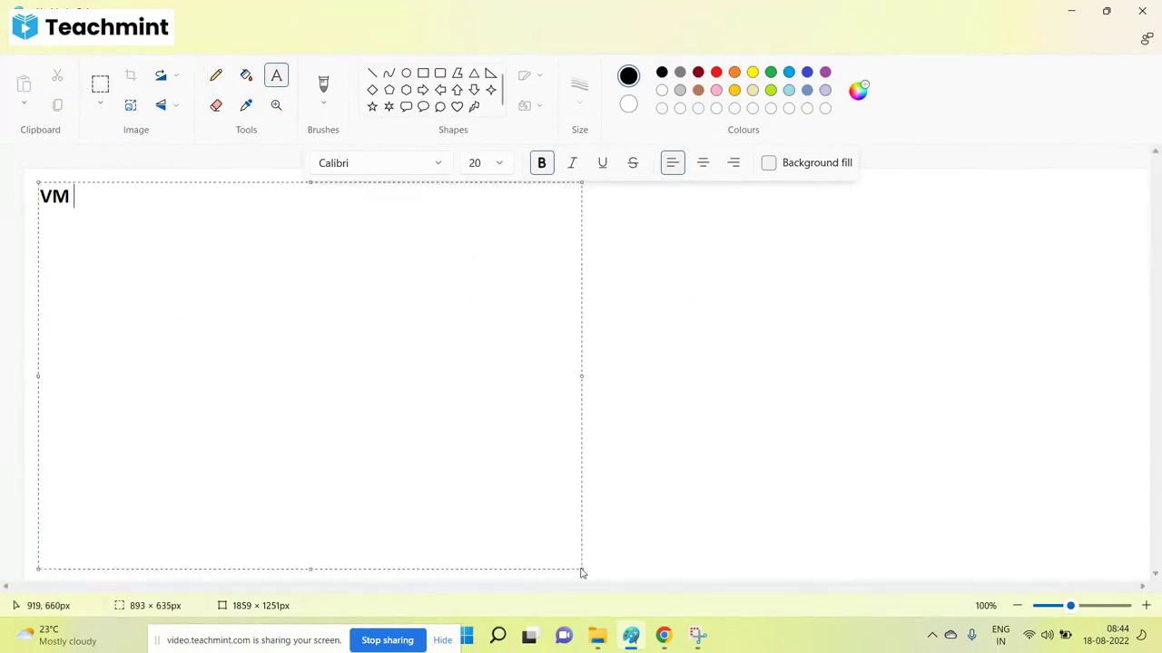
text(Upgrade)
key(Return)
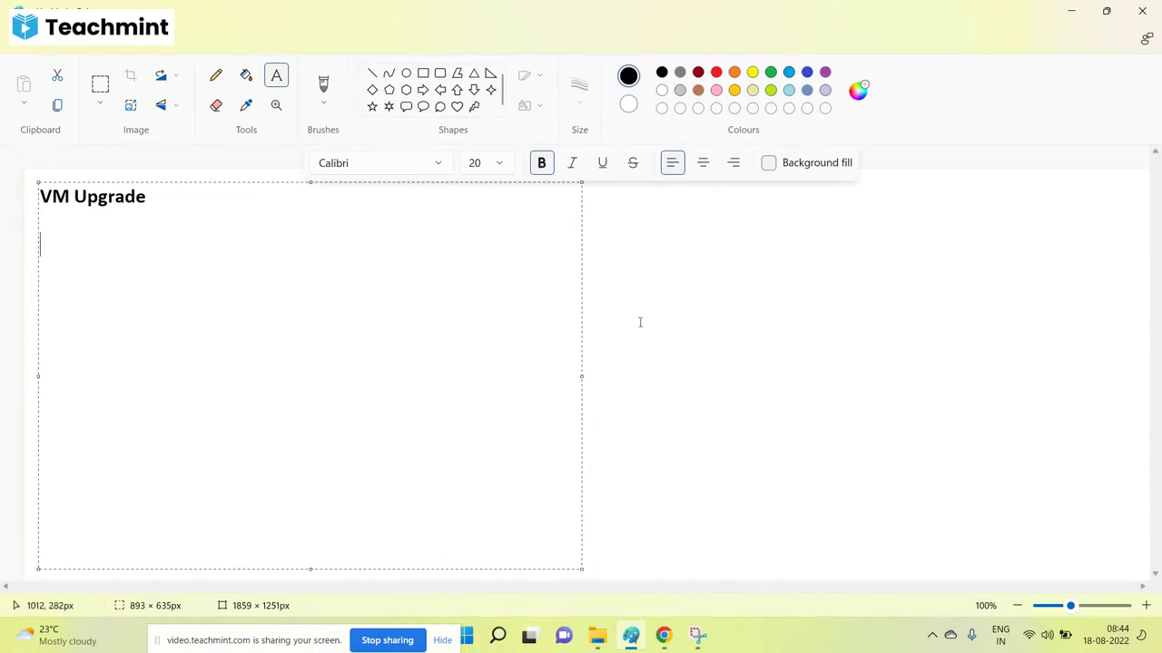
click(640, 318)
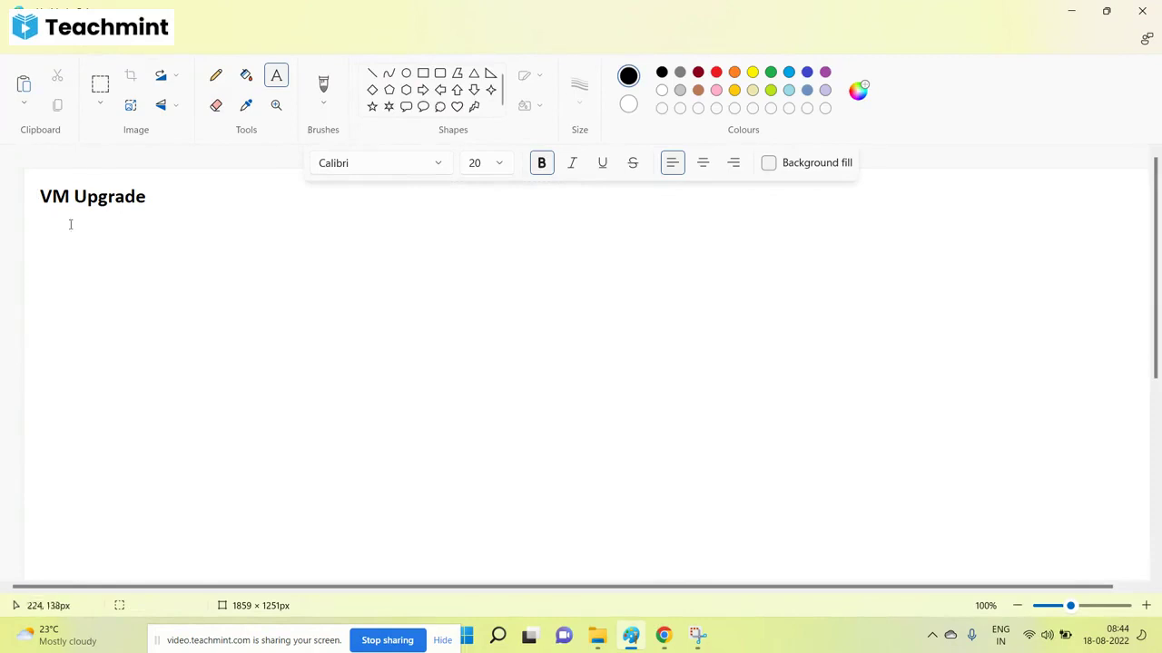
Below it, write '1: VMware Tools Upgrade' and '2: VM Hardware version upgrade'.
drag(39, 228, 454, 486)
drag(568, 551, 765, 604)
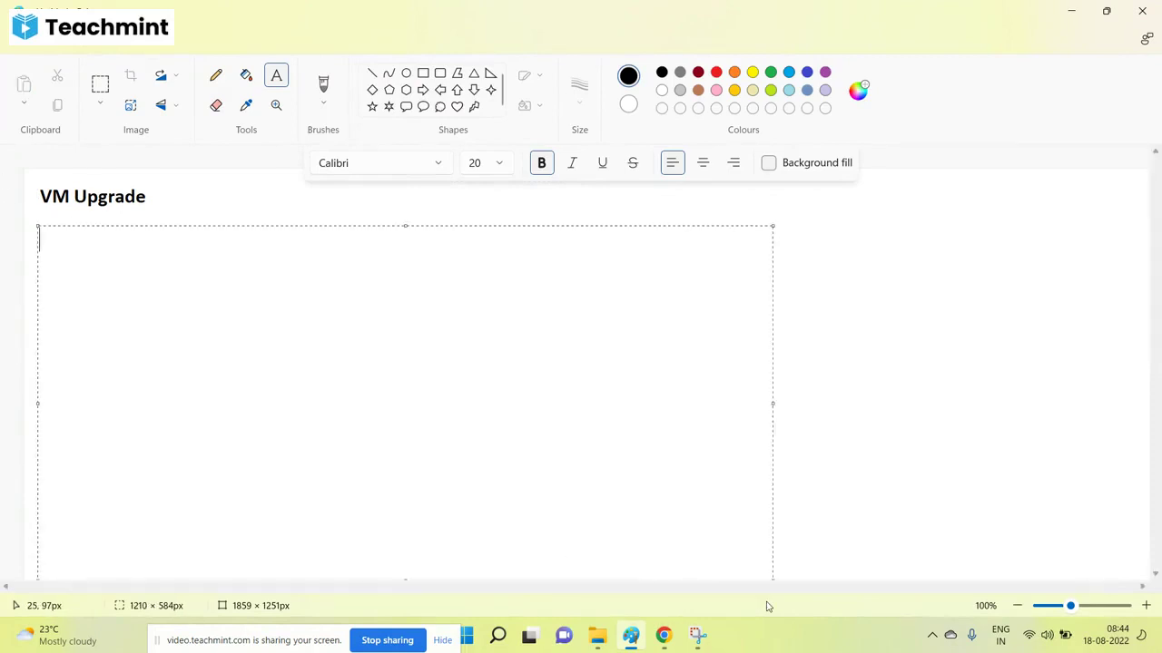
text(1: VMware )
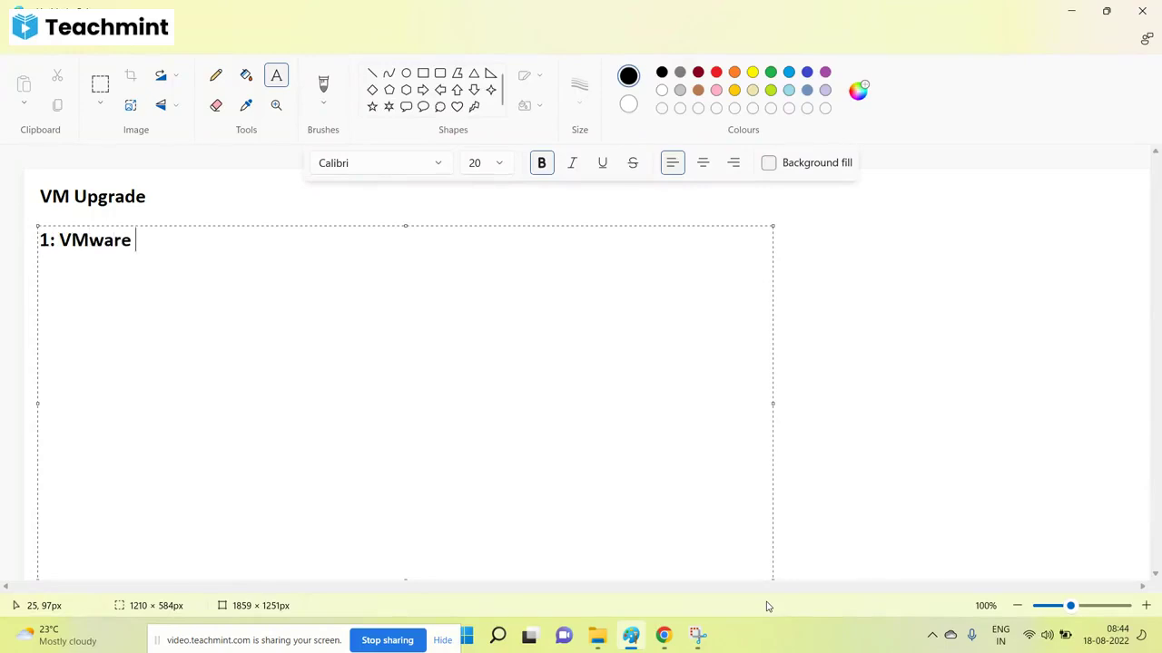
text(Tools Upgrade)
key(Return)
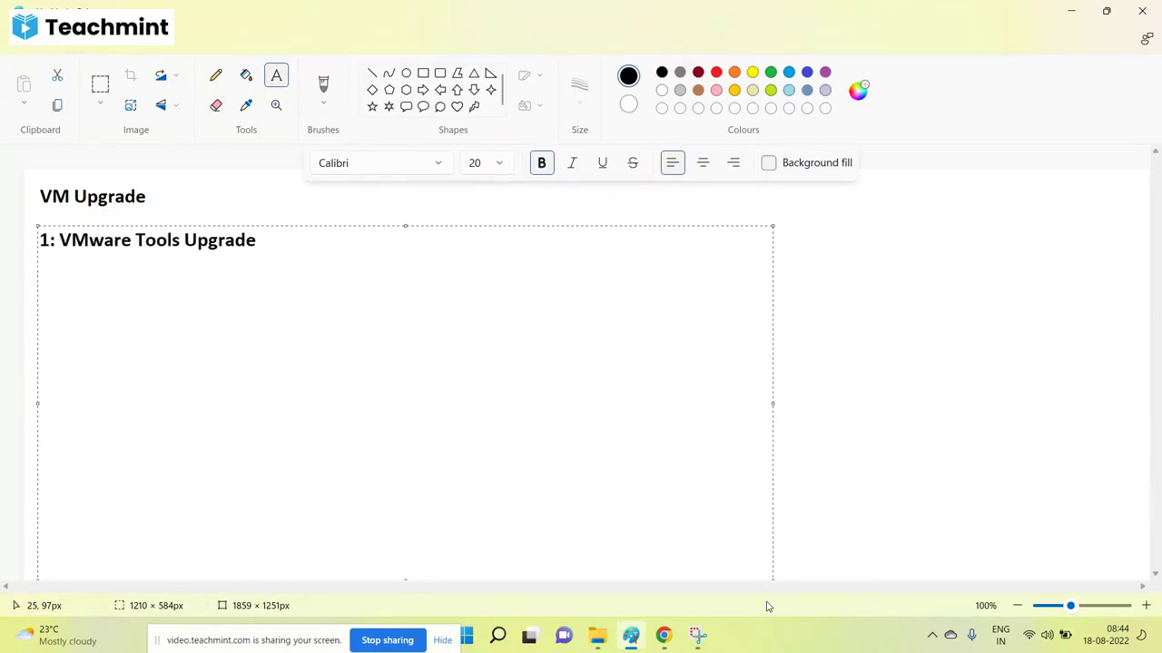
text(2:)
text(VM Hardware vers)
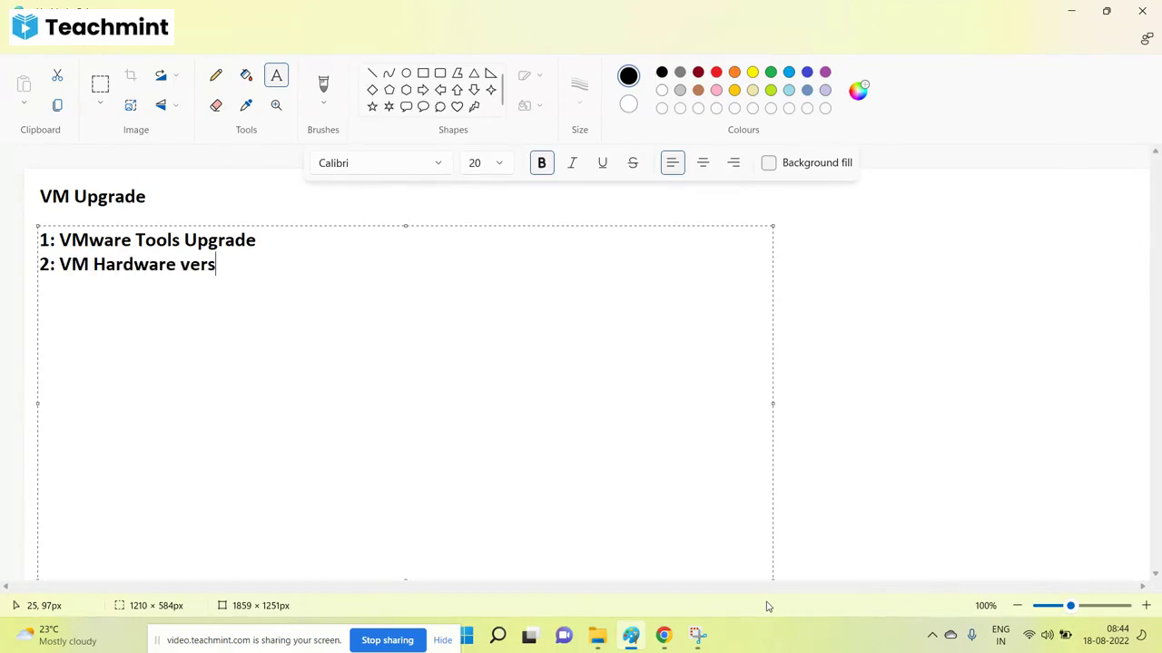
text(ion upgrade)
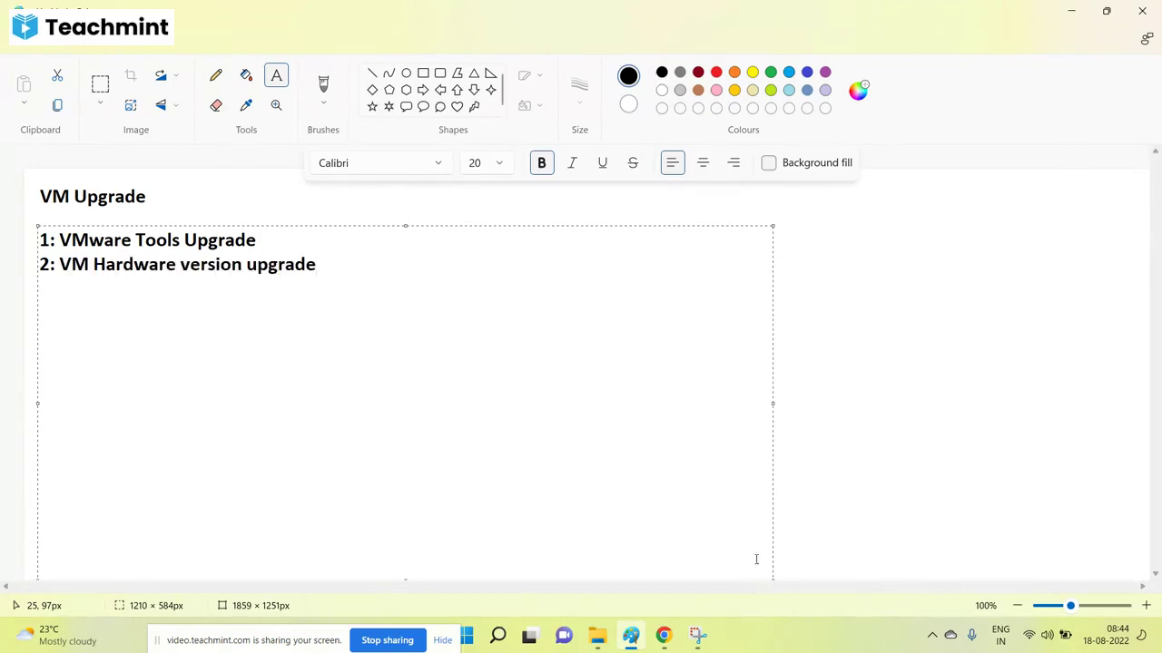
Commit the two-item list and draw an empty text box beneath line 2.
click(844, 370)
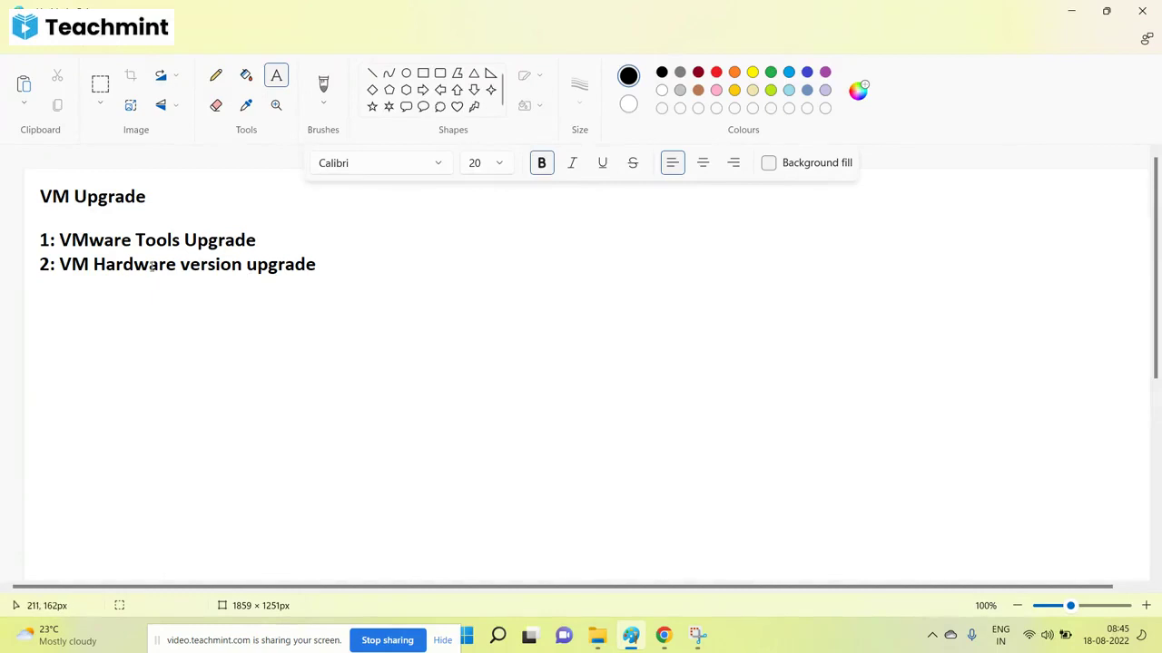
click(216, 76)
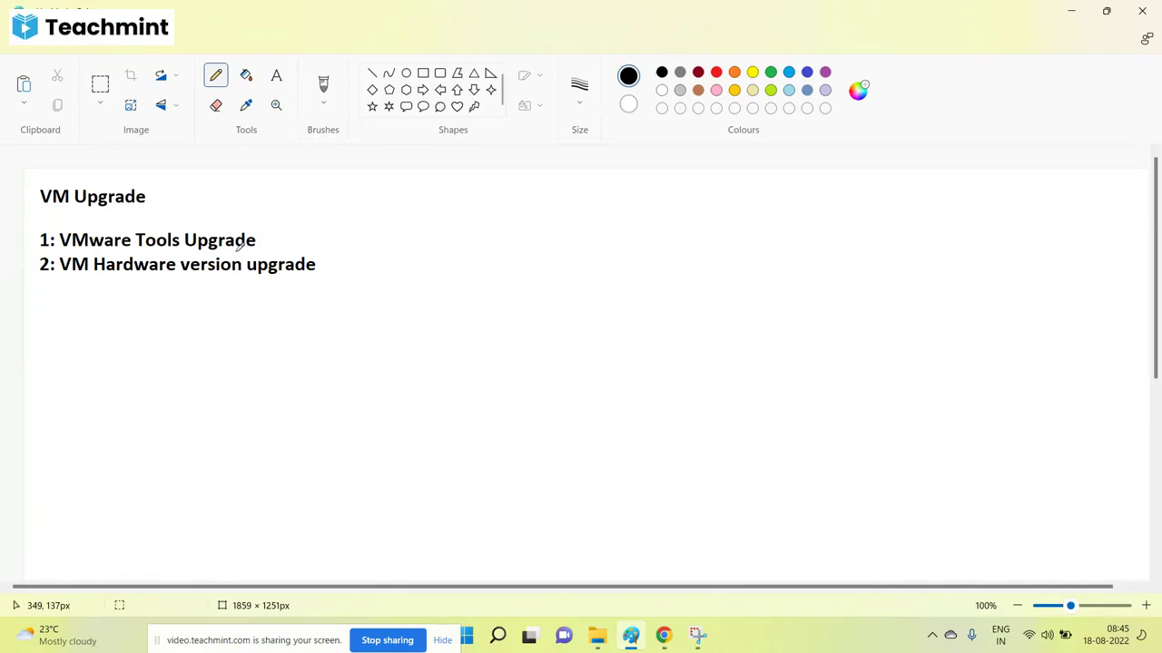
click(276, 75)
click(84, 313)
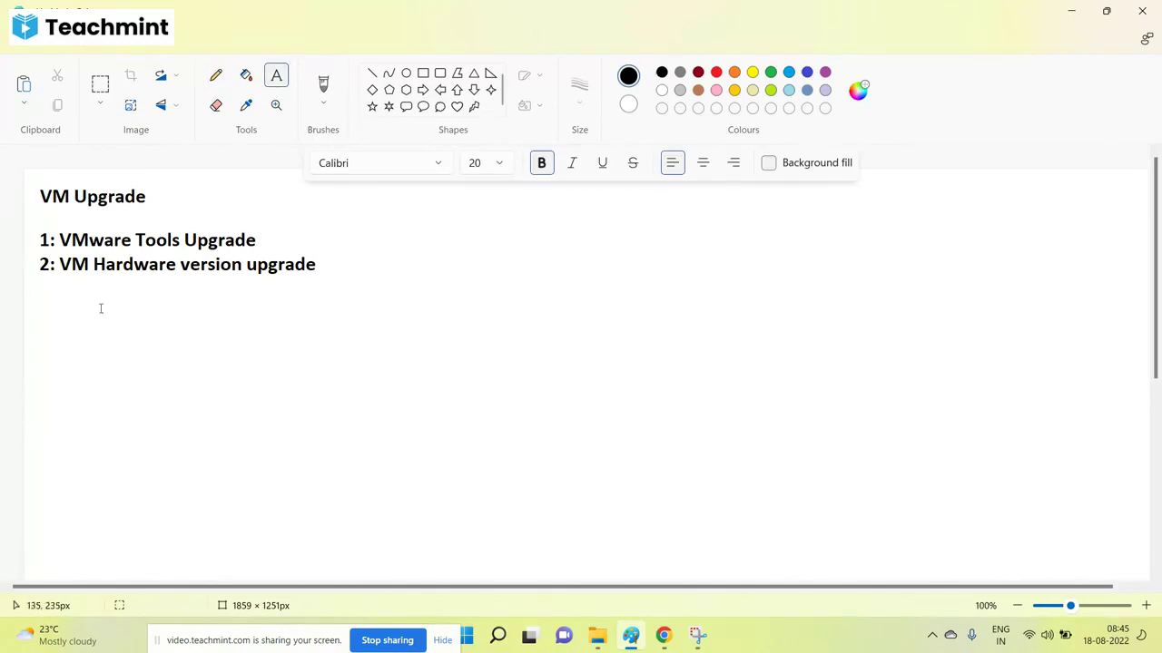
drag(92, 304, 664, 515)
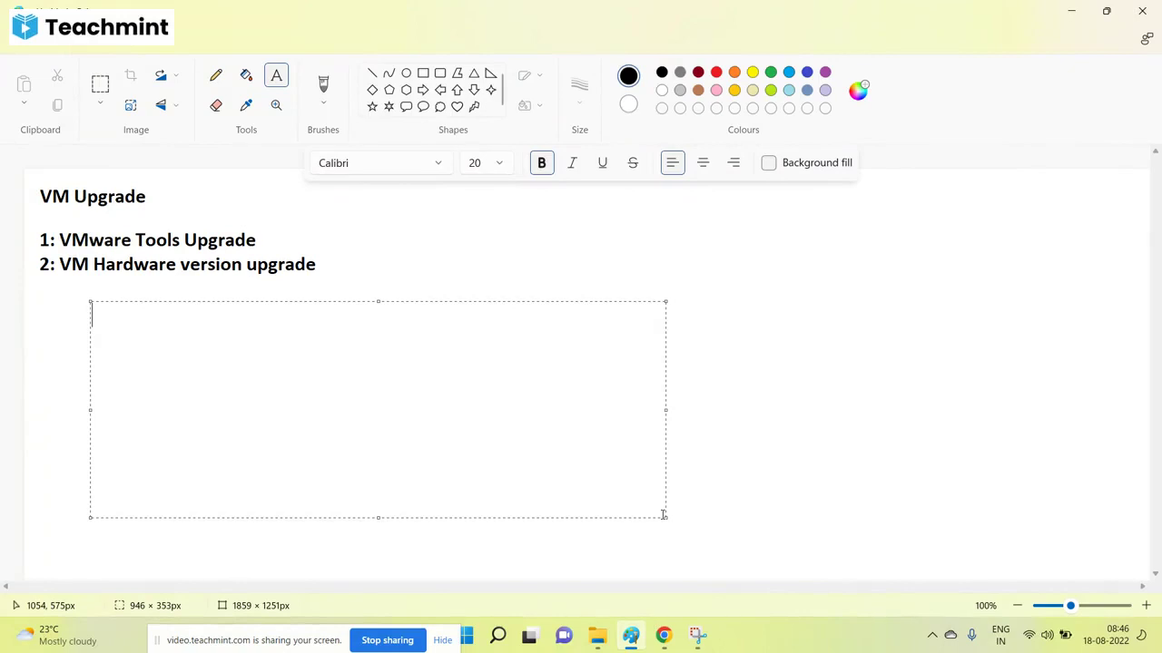
Type the heading 'Upgrade vm hardware version ( vm version)' and '1: Power off the vm'.
text(Upgrade vm)
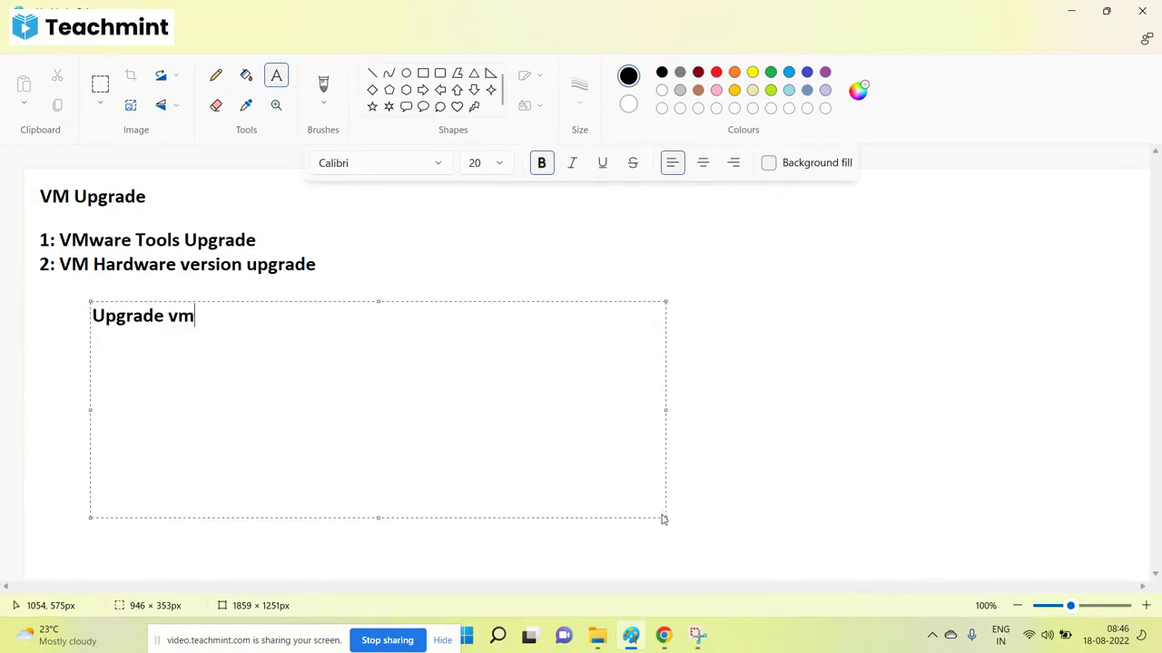
text(ware)
key(BackSpace)
key(BackSpace)
key(BackSpace)
key(BackSpace)
key(BackSpace)
text(hardware )
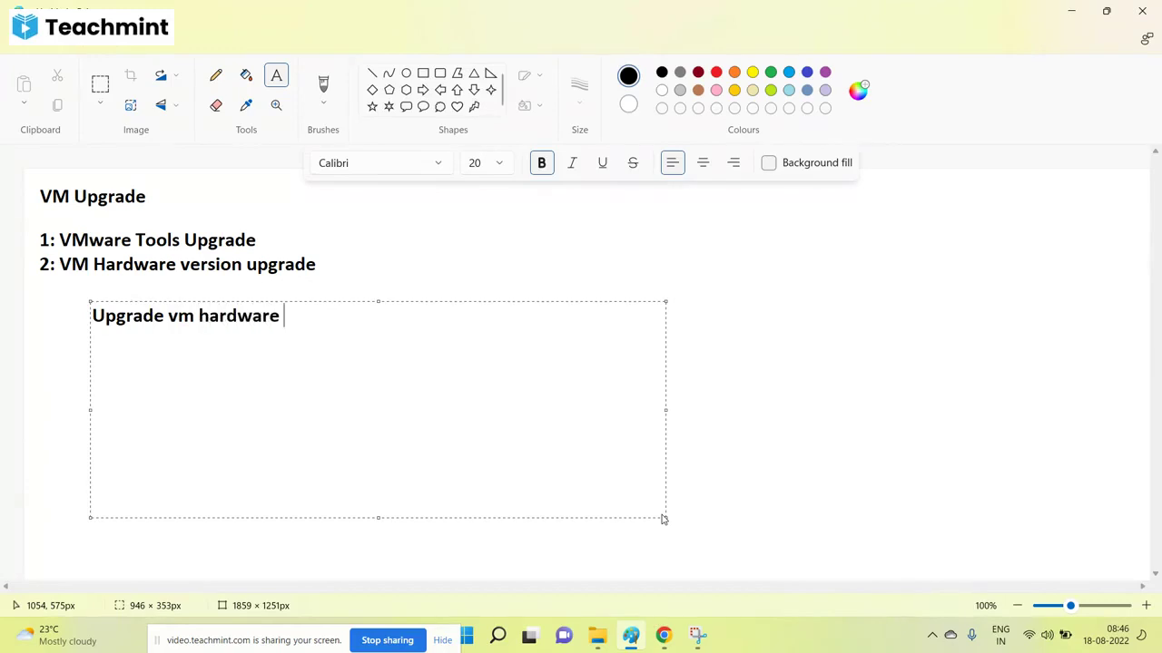
text(version ( vm versio)
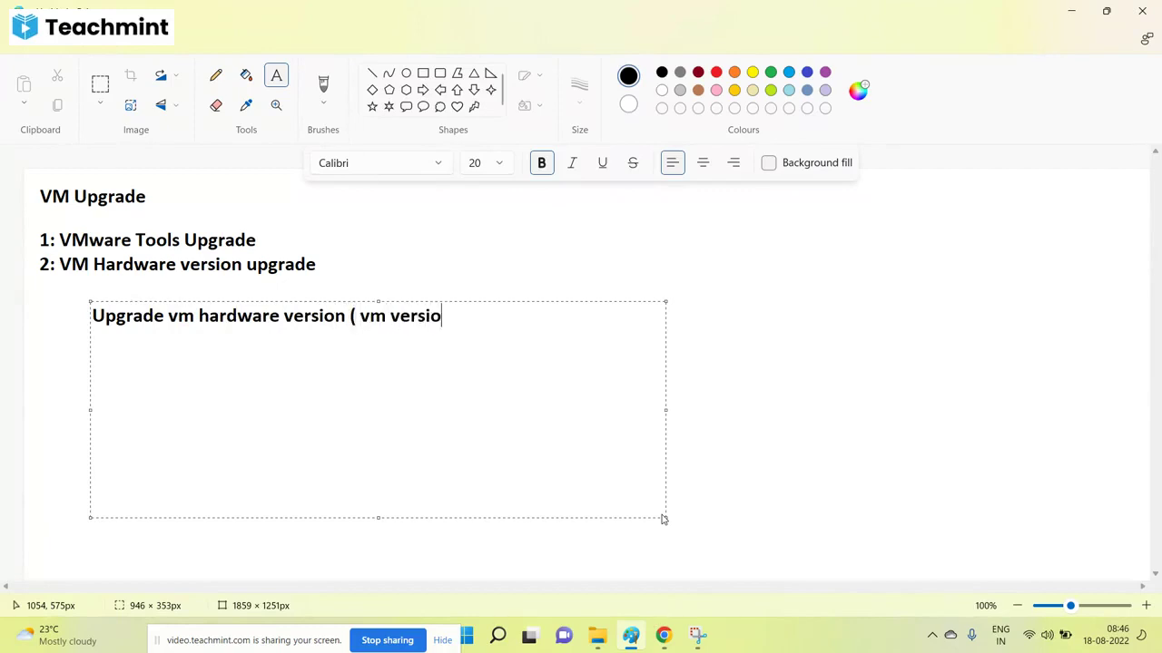
text(n))
key(Return)
text(1: Powe)
key(BackSpace)
text(we)
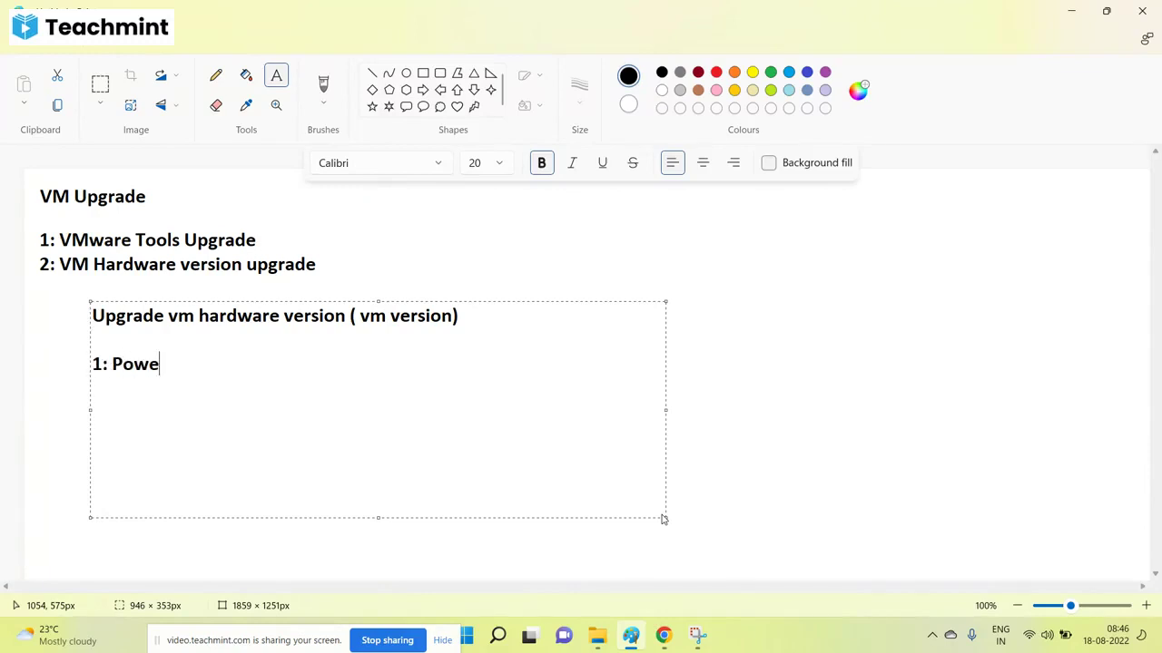
text(r off the vm)
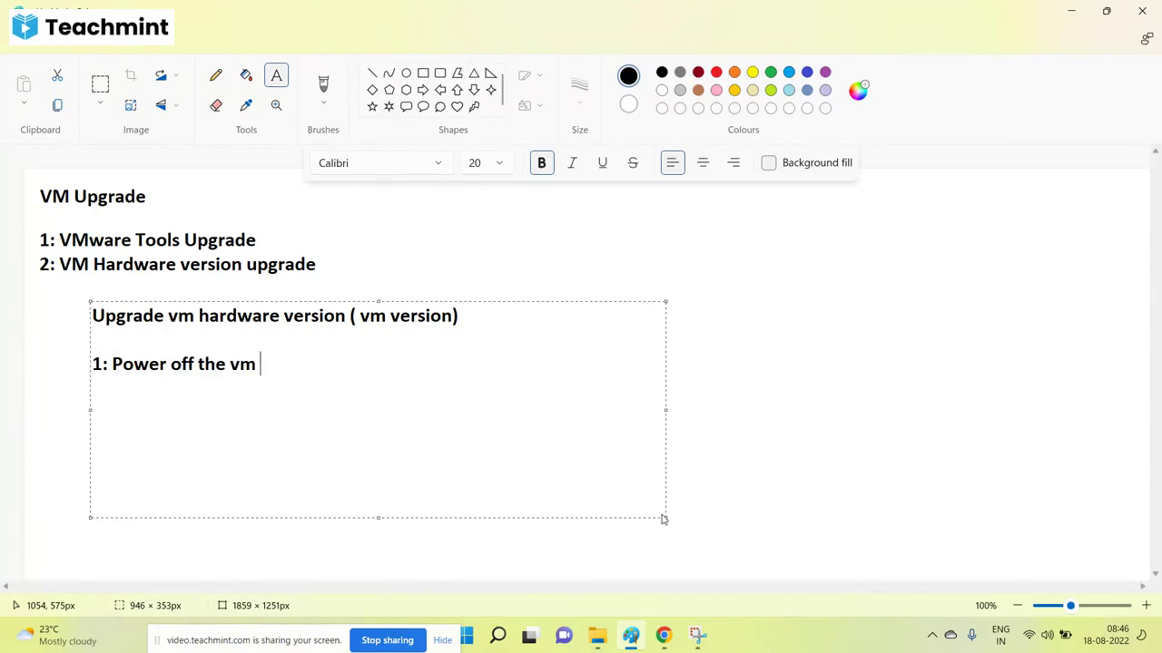
Add step 2: 'VM--R/C-- compatibility - upgrade compatibility -- drop down and select version --ok'.
key(Return)
text(2: VM--R/)
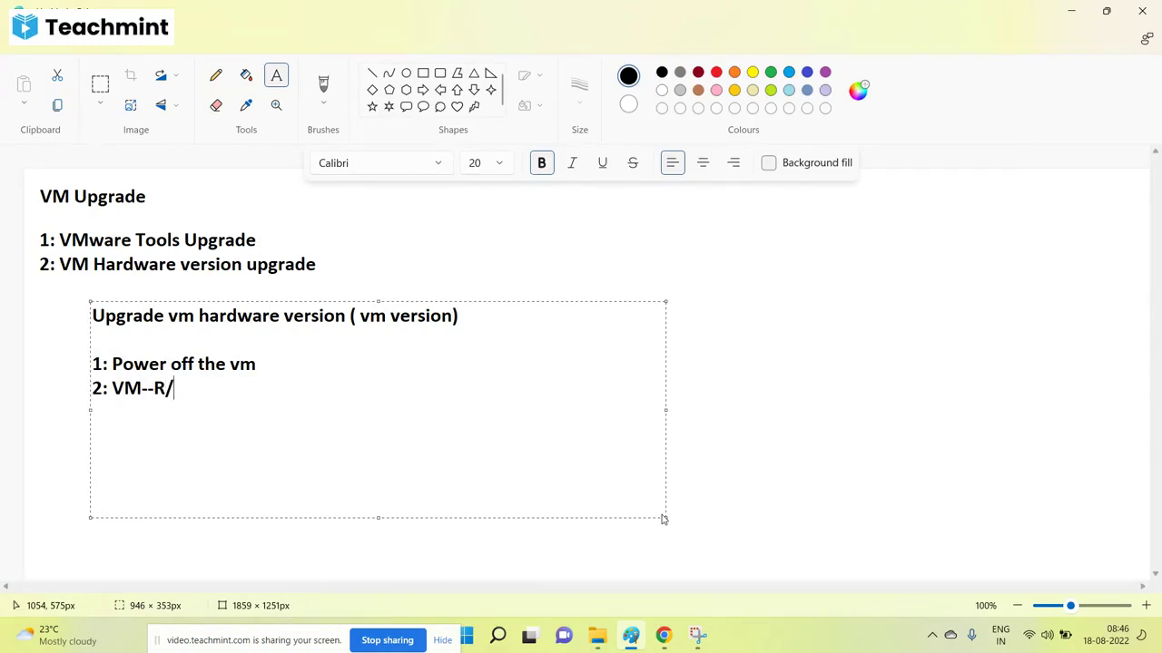
text(C-- compat)
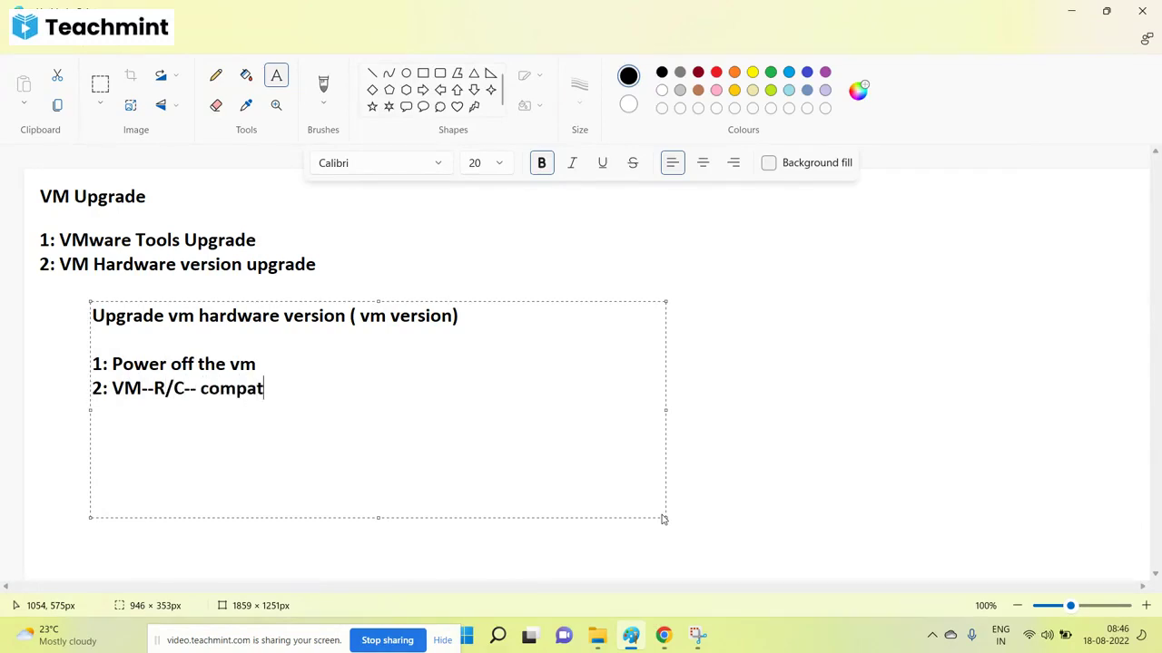
text(ibility )
text(=>)
key(BackSpace)
key(BackSpace)
text(-)
key(BackSpace)
text(0)
key(BackSpace)
text(- upgrade com)
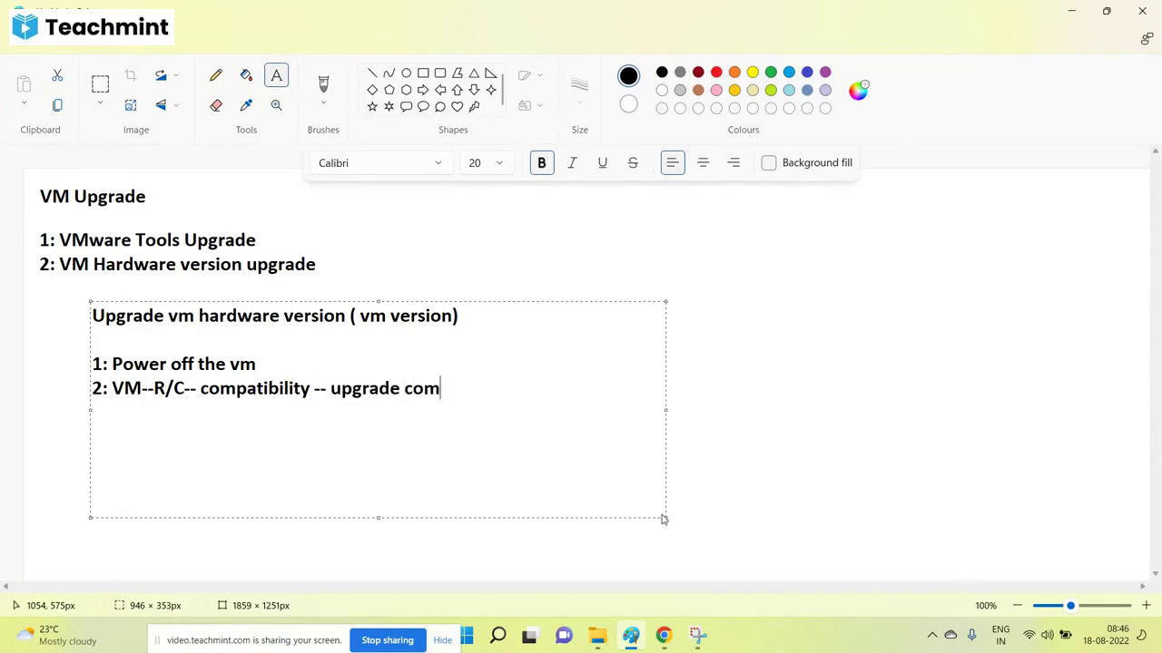
text(patibility )
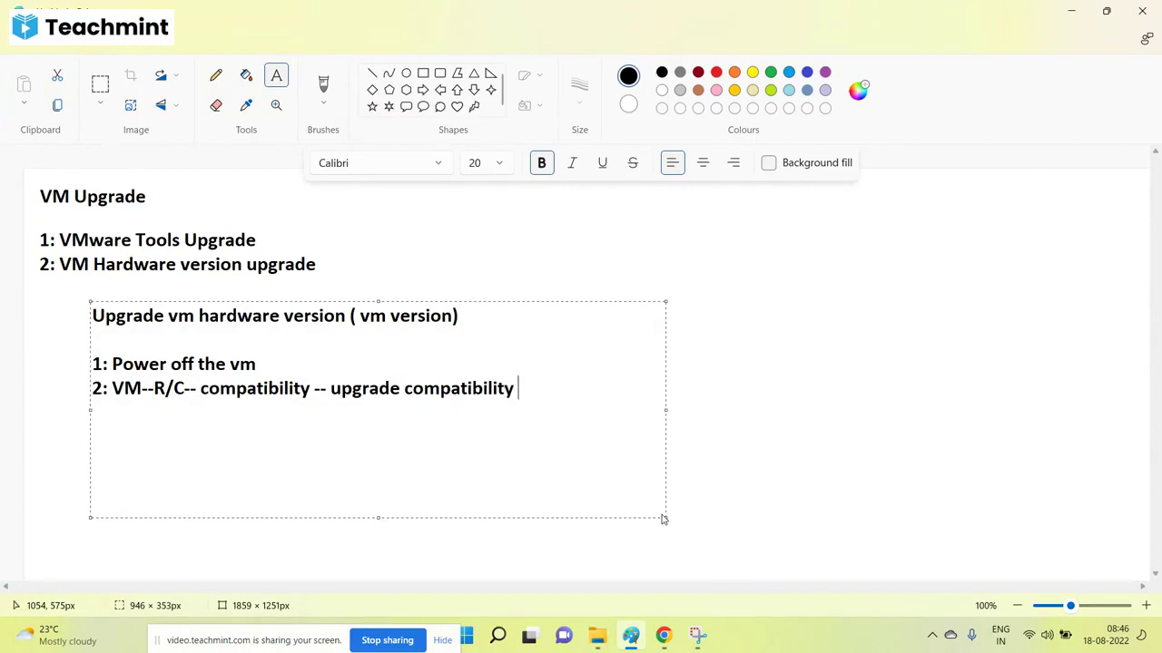
text(-- g)
key(BackSpace)
text(drop down)
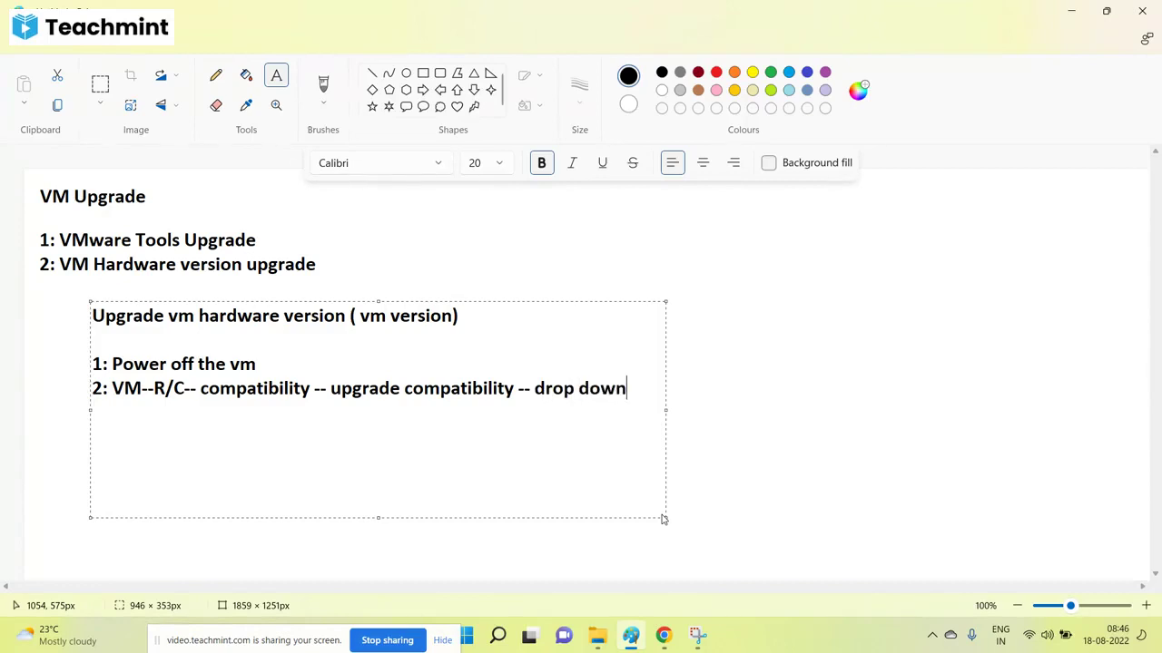
text( and select )
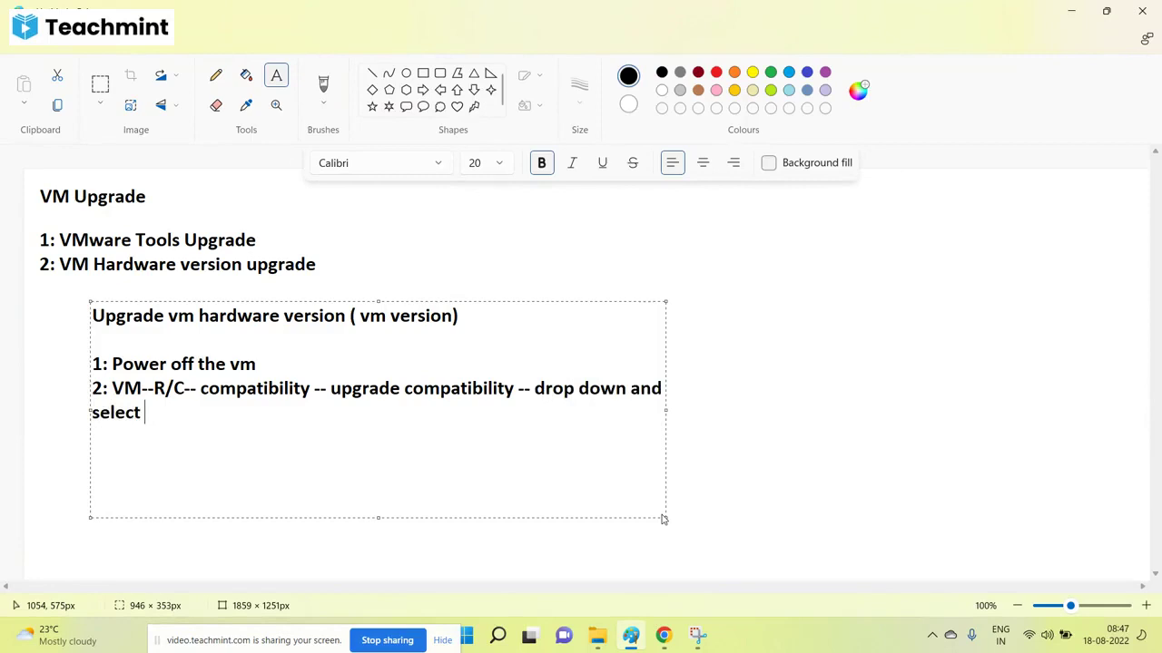
text(version --)
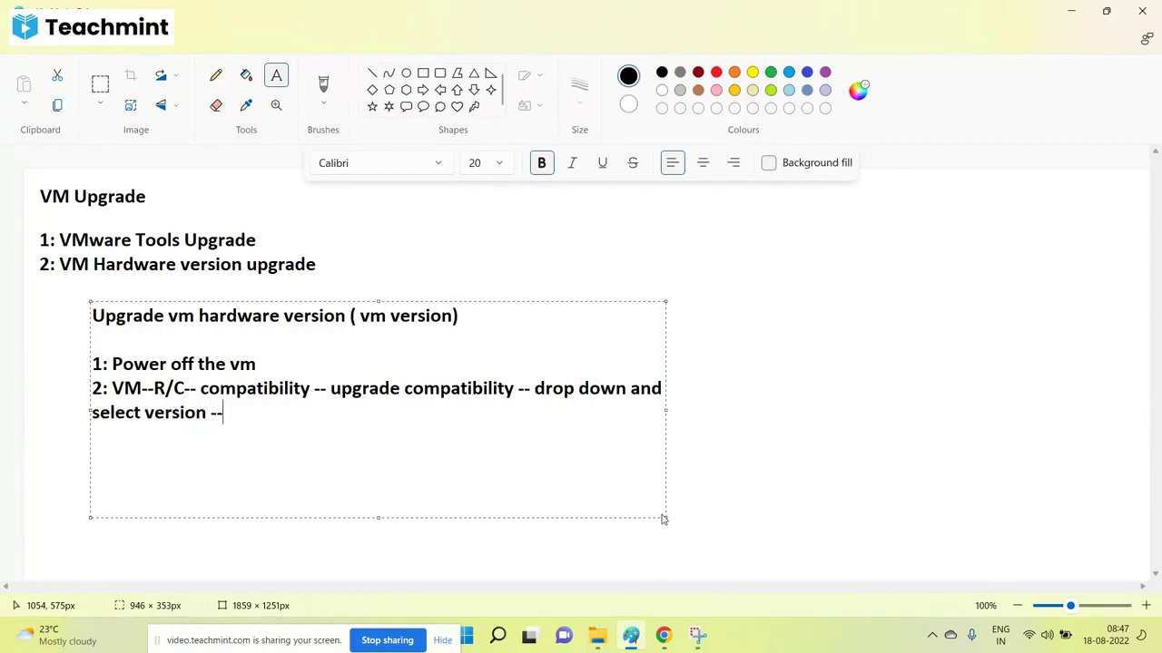
text(ok)
Add '3: VM -- summary tab --verify the version' and '4: Power on', then commit the text.
key(Return)
key(Return)
text(3: VM -- summary tab)
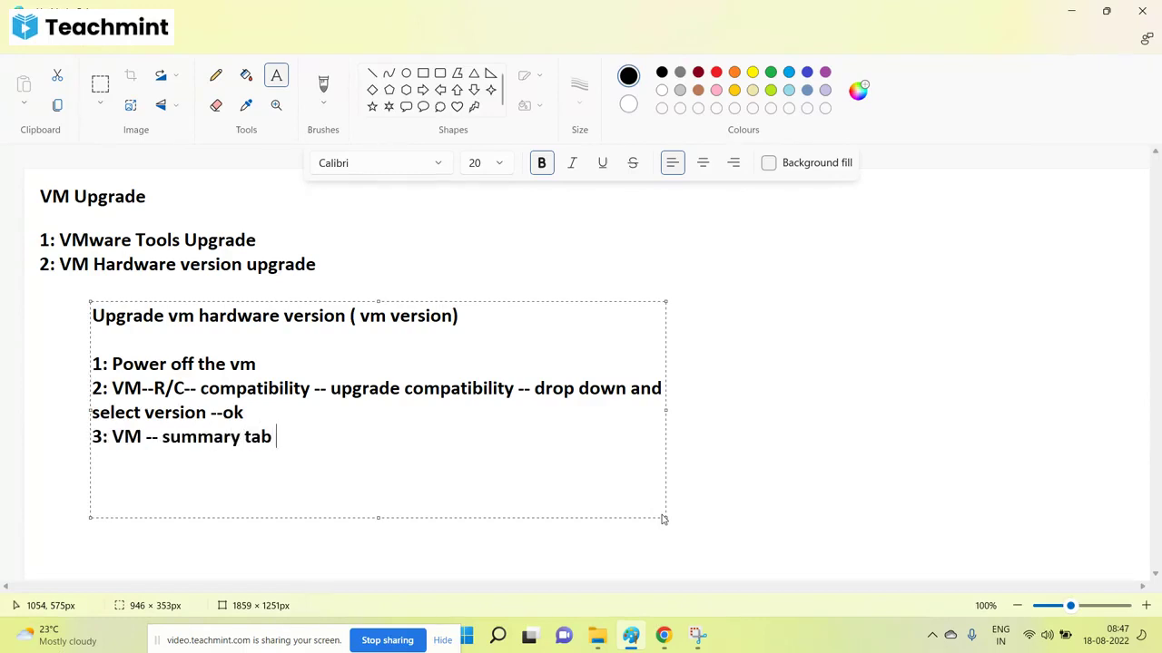
text( --verify the)
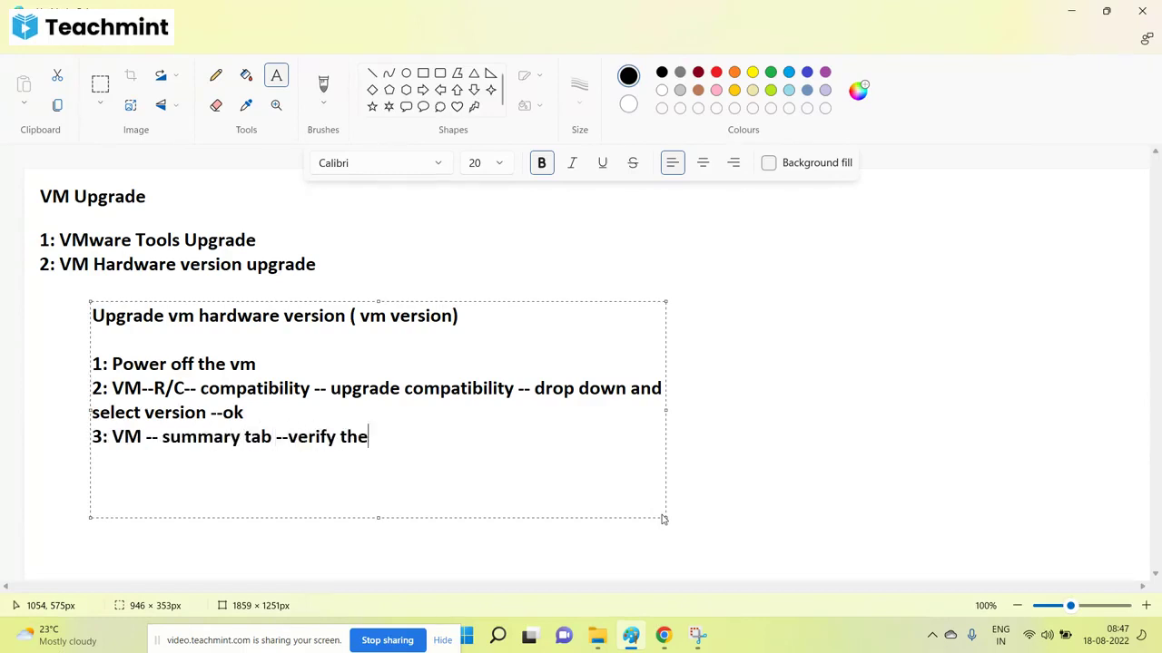
text( version)
key(Return)
text(4")
key(BackSpace)
text(: P)
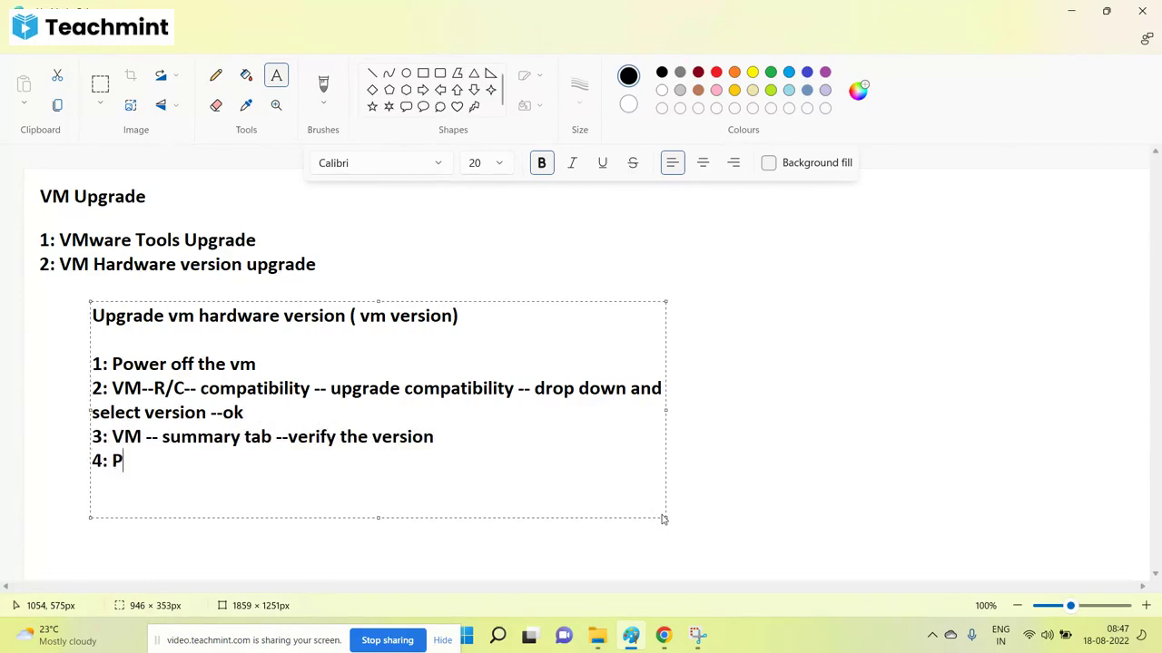
text(ower on)
click(810, 424)
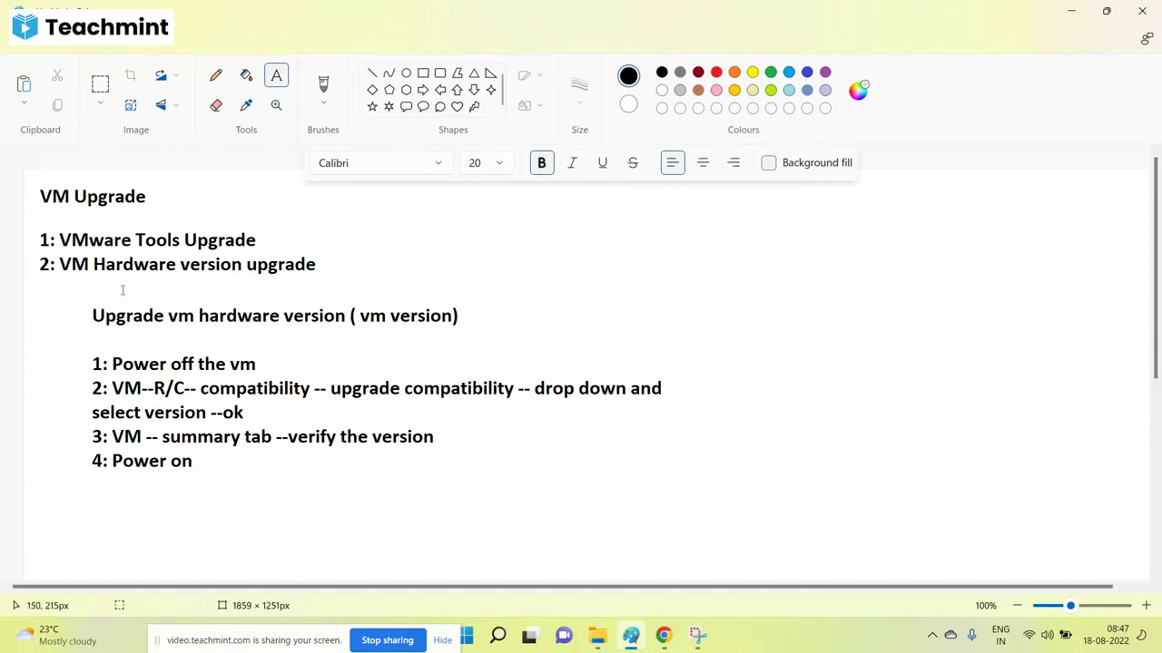
Move 'select version --ok' up beside step 2 and shift steps 3 and 4 up beneath it.
click(100, 84)
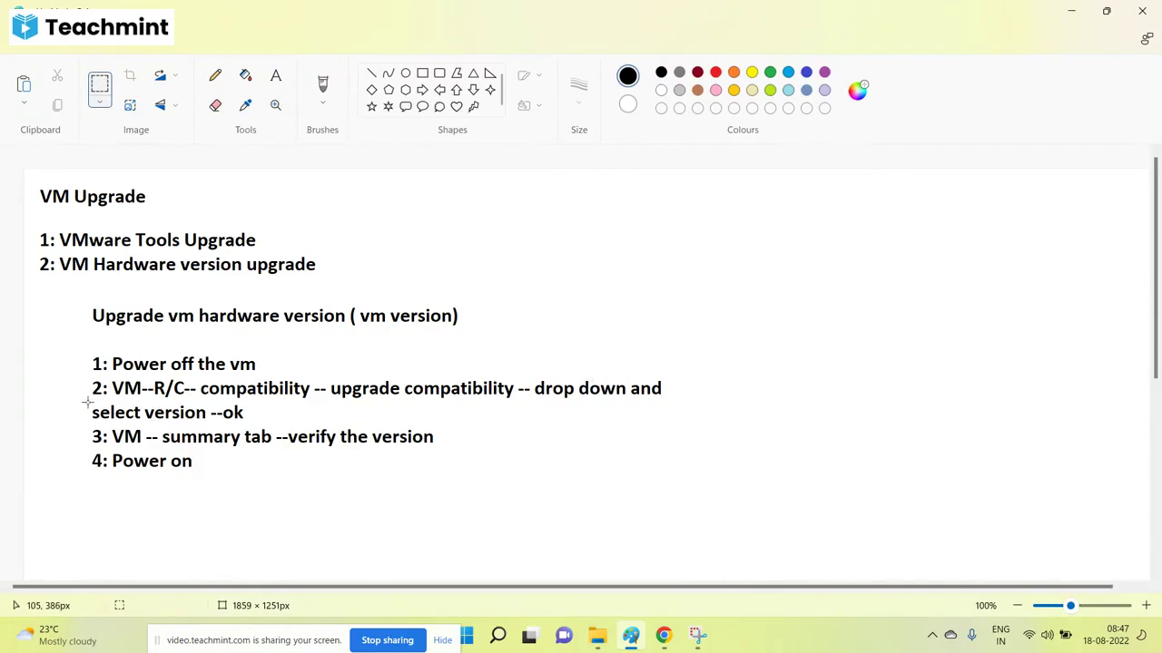
drag(87, 403, 782, 388)
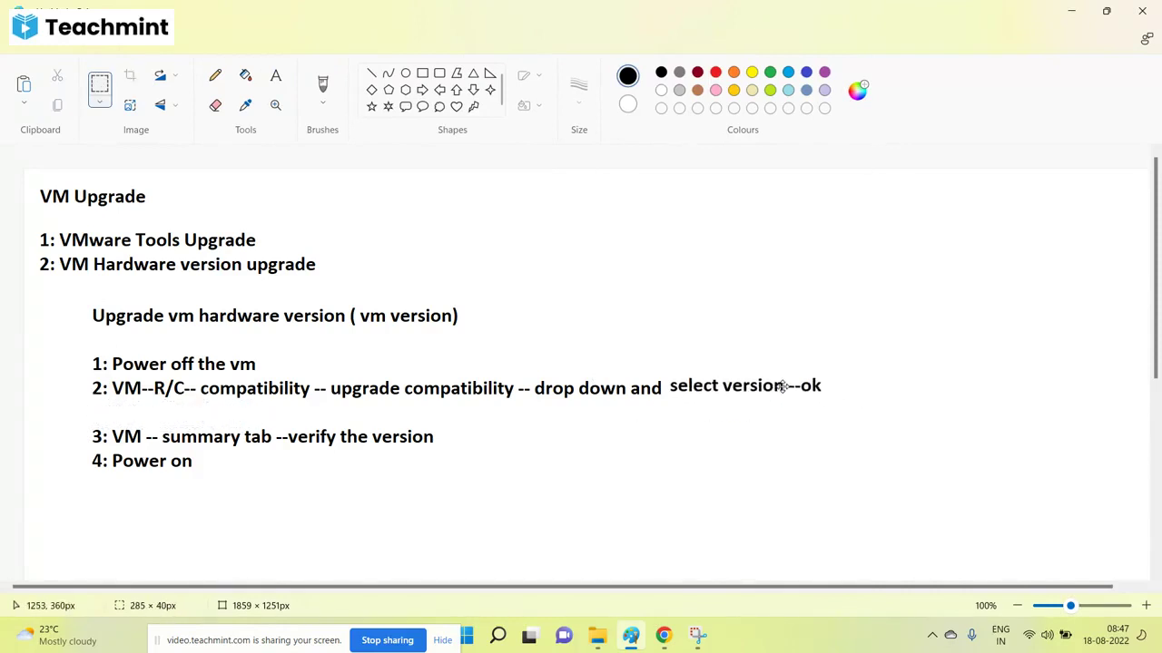
click(141, 440)
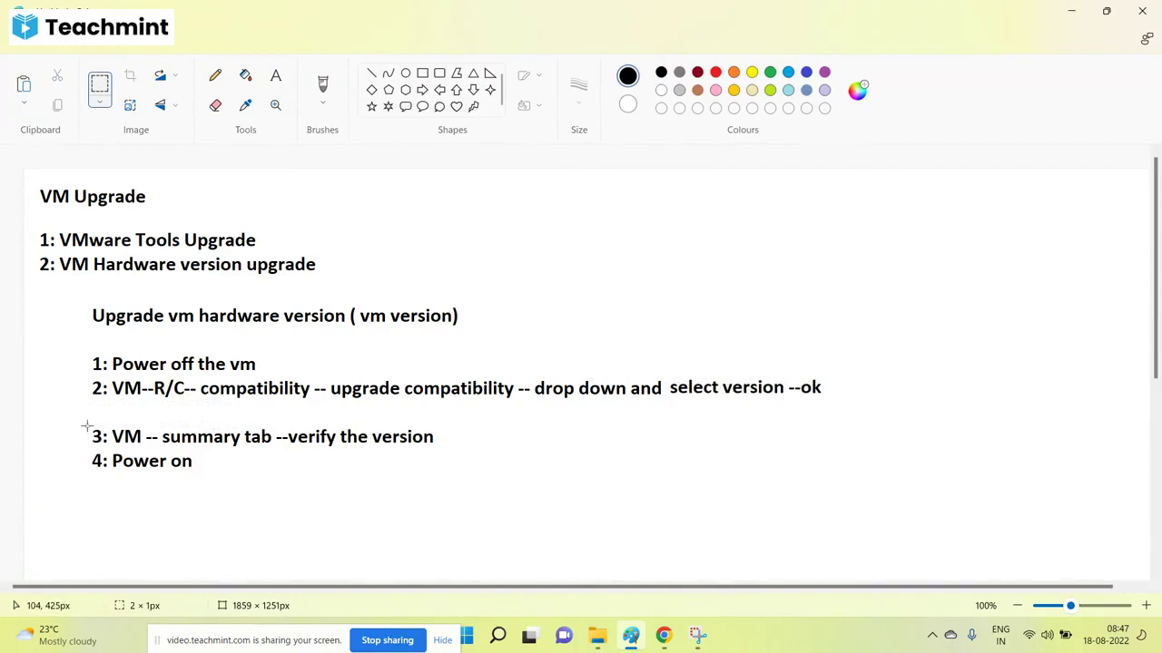
drag(88, 425, 462, 487)
drag(272, 457, 269, 430)
click(396, 514)
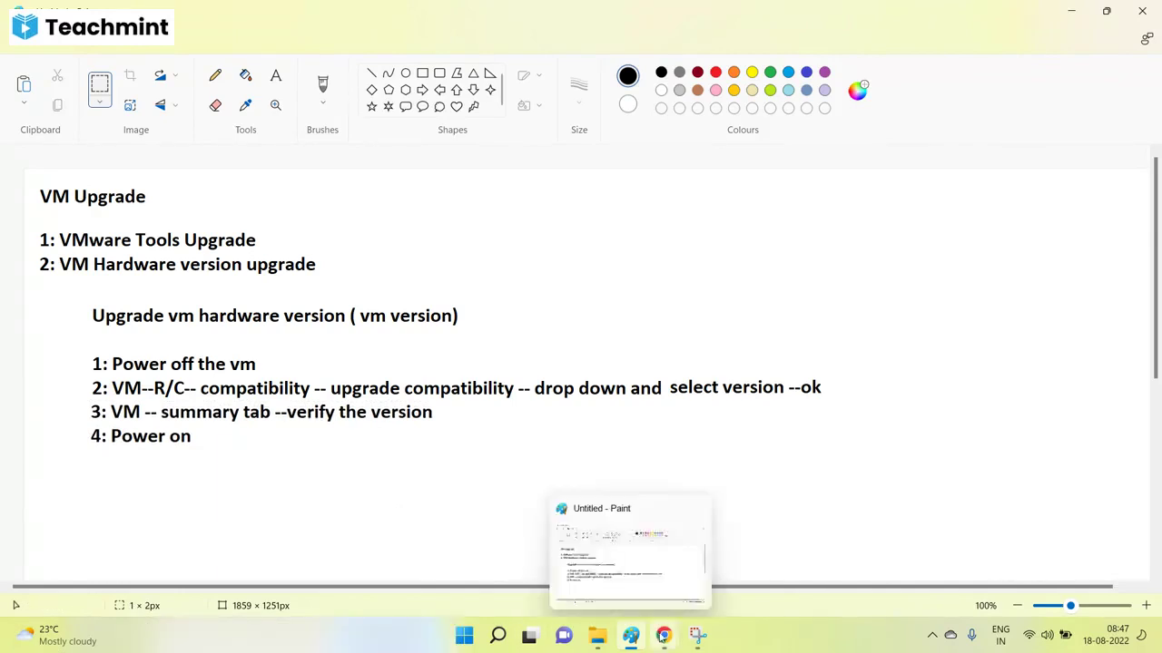
Start a new virtual machine named Test on host 192.168.1.91, stored on datastore1.
mouse_move(663, 635)
click(510, 508)
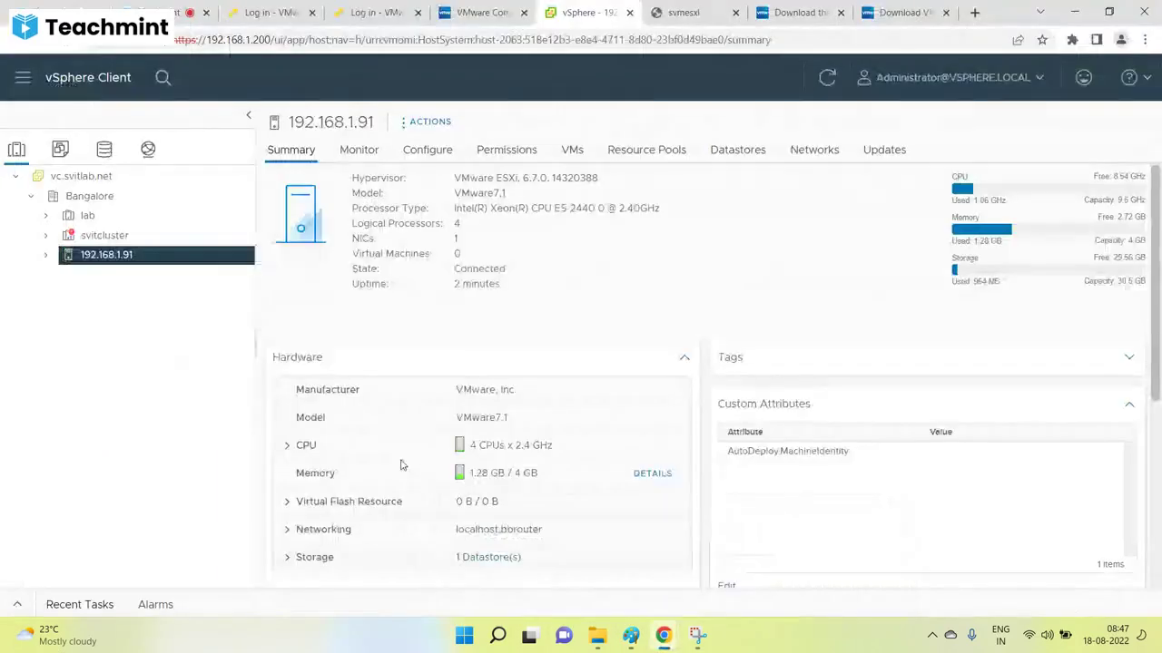
right_click(132, 260)
click(195, 90)
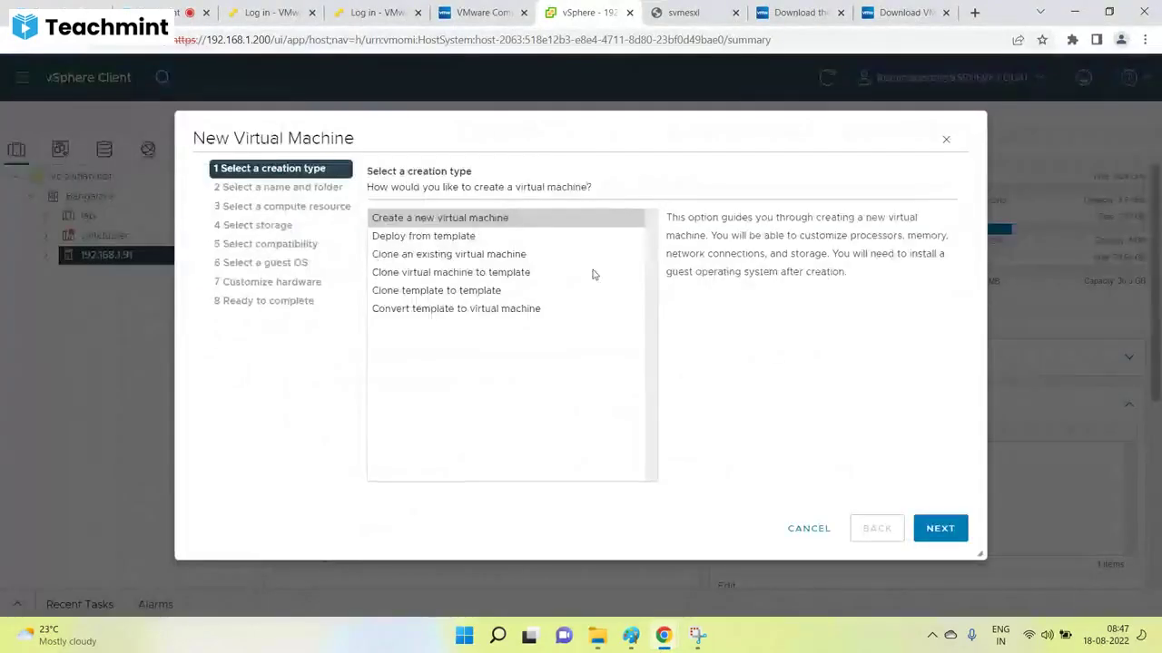
click(938, 528)
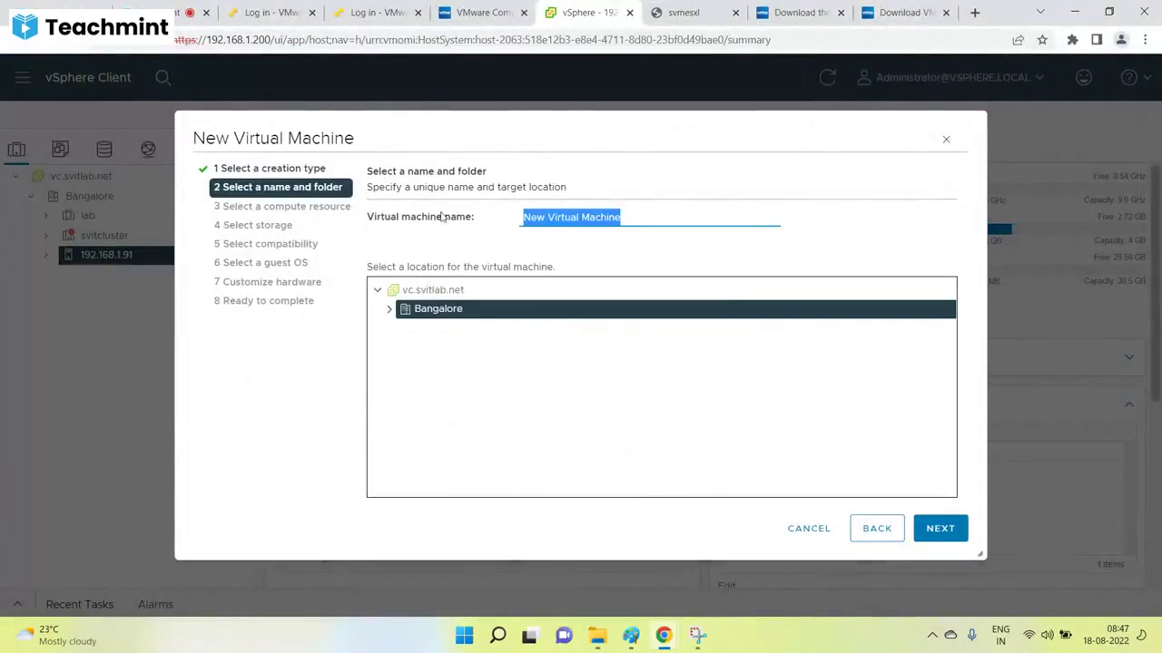
text(Test)
click(938, 539)
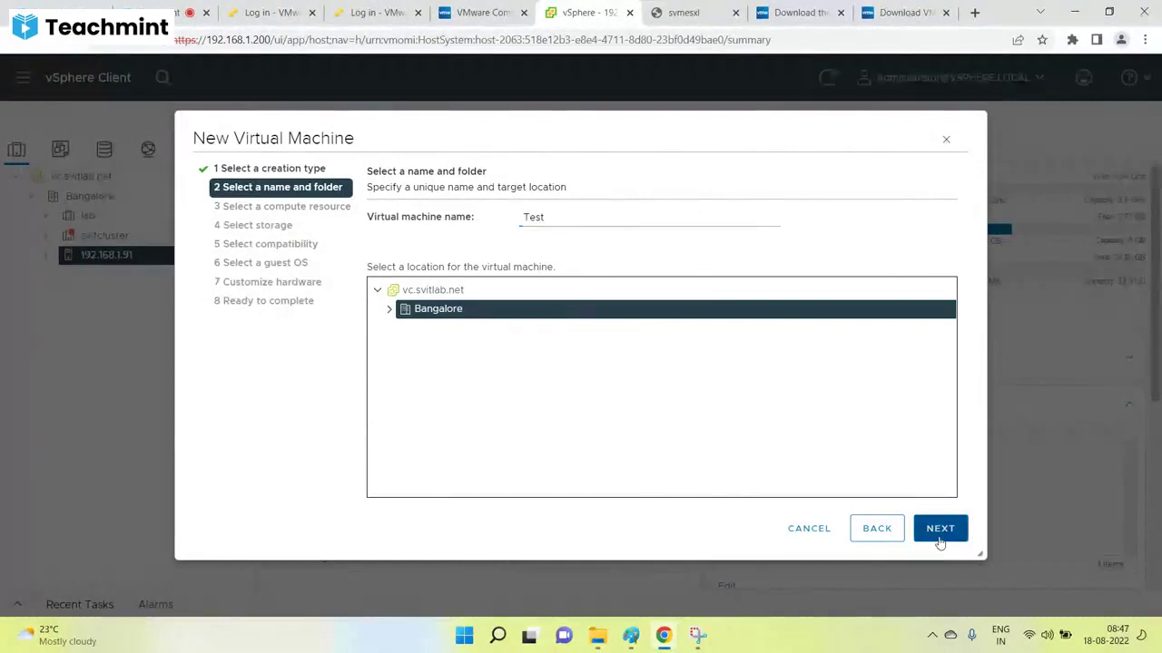
click(939, 535)
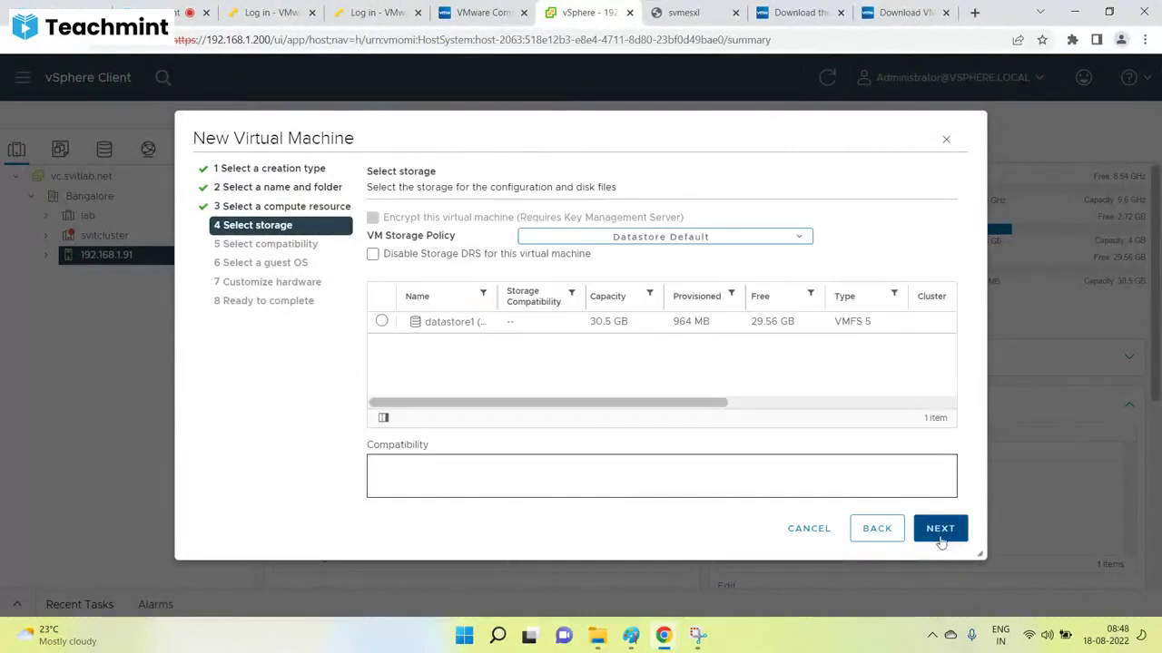
click(940, 535)
click(434, 356)
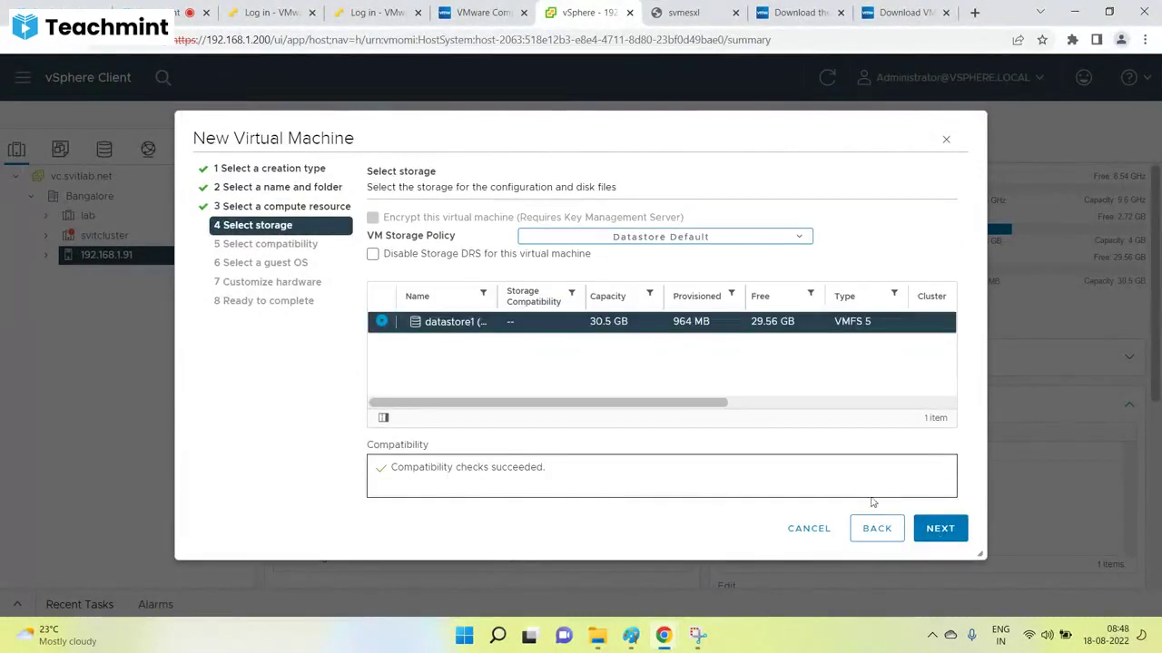
click(939, 529)
Compare compatibility levels: ESXi 6.0 (version 11), 6.5 (13), 6.7 (14) and 6.7 U2.
click(537, 245)
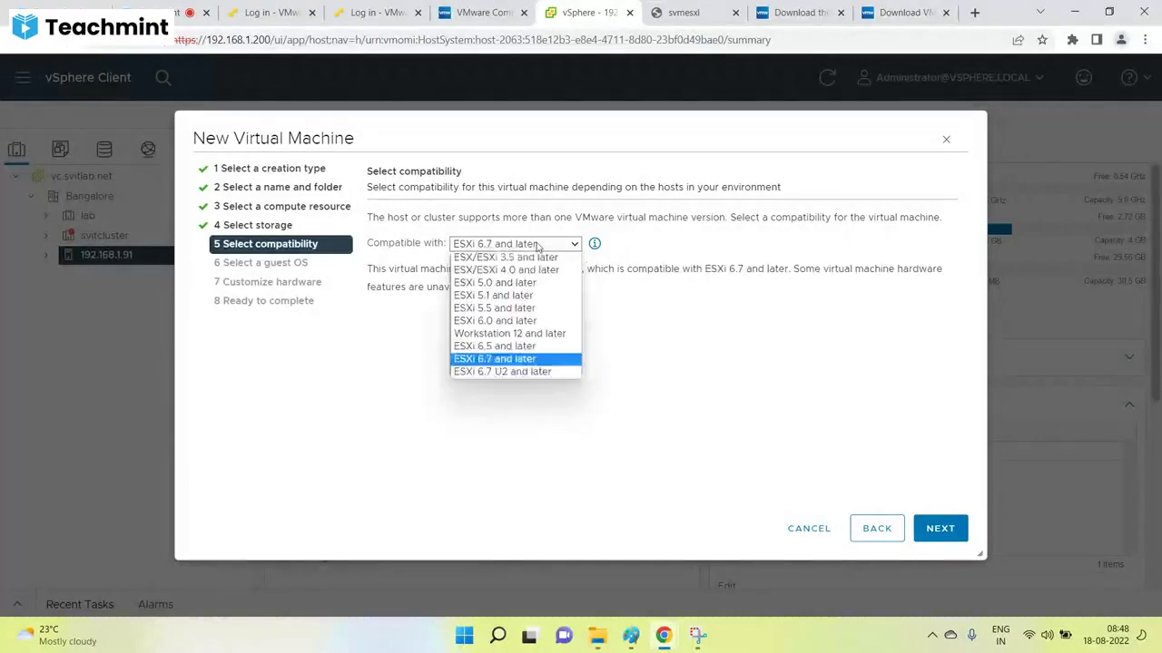
click(512, 323)
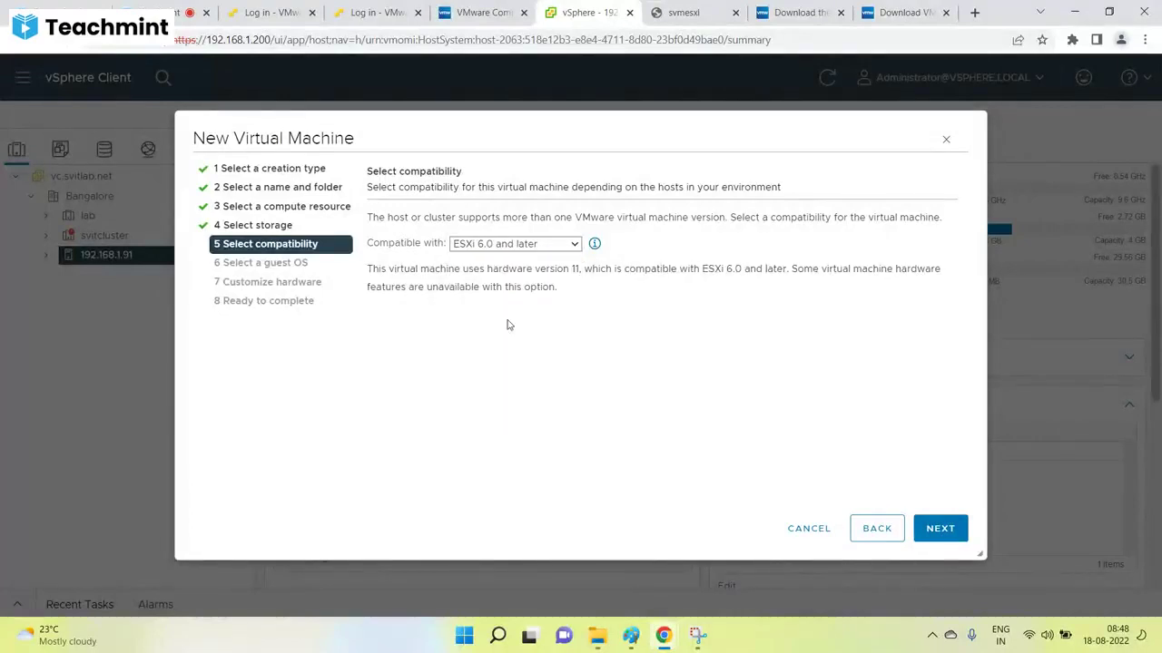
drag(583, 269, 550, 268)
click(542, 246)
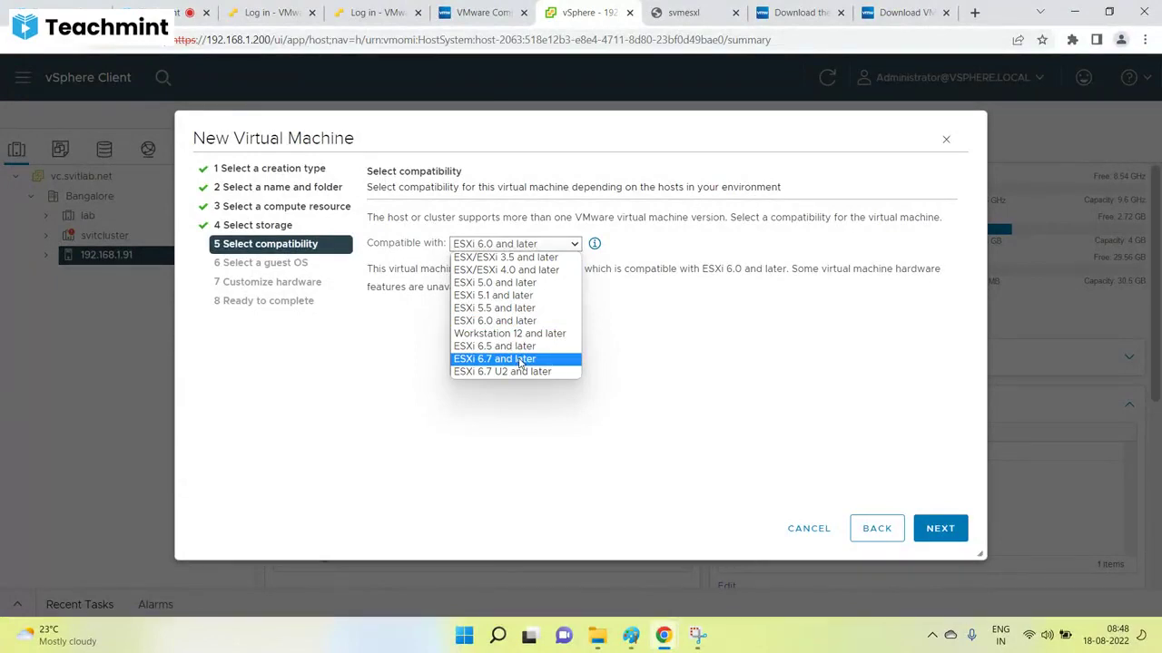
click(596, 342)
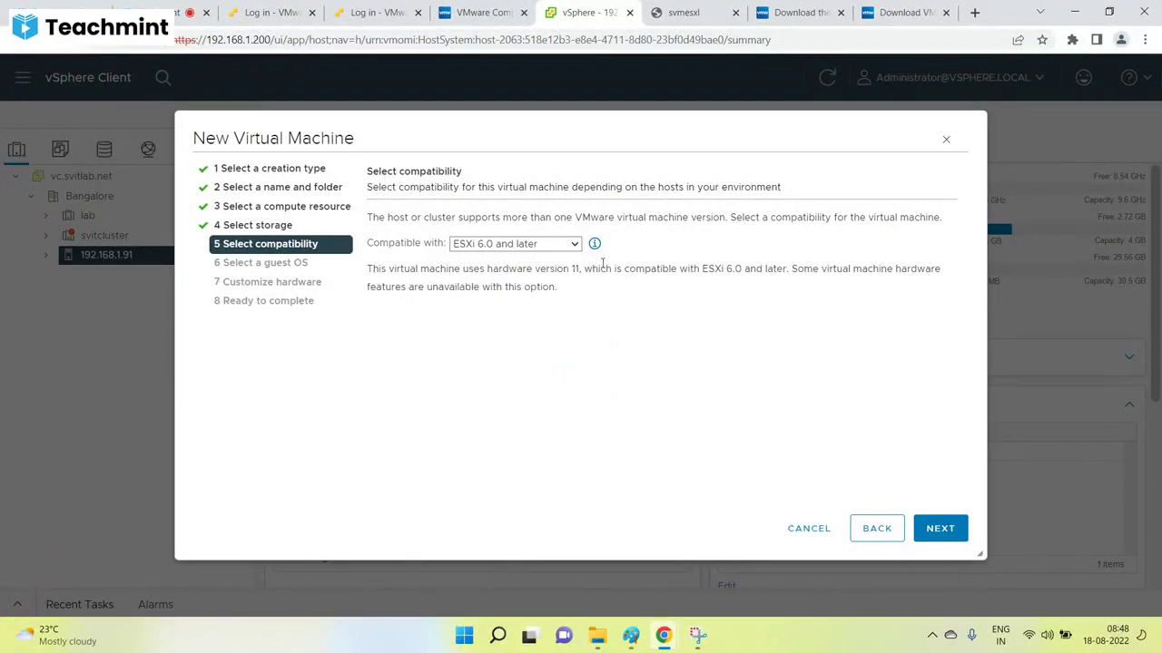
double_click(556, 269)
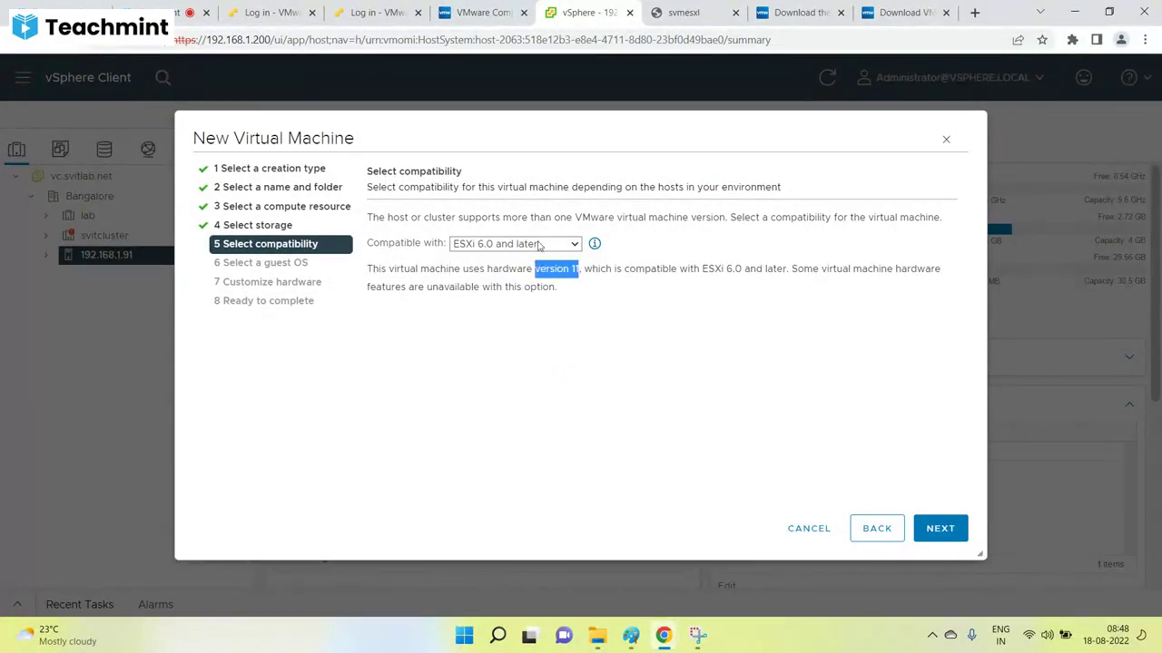
click(537, 243)
click(488, 348)
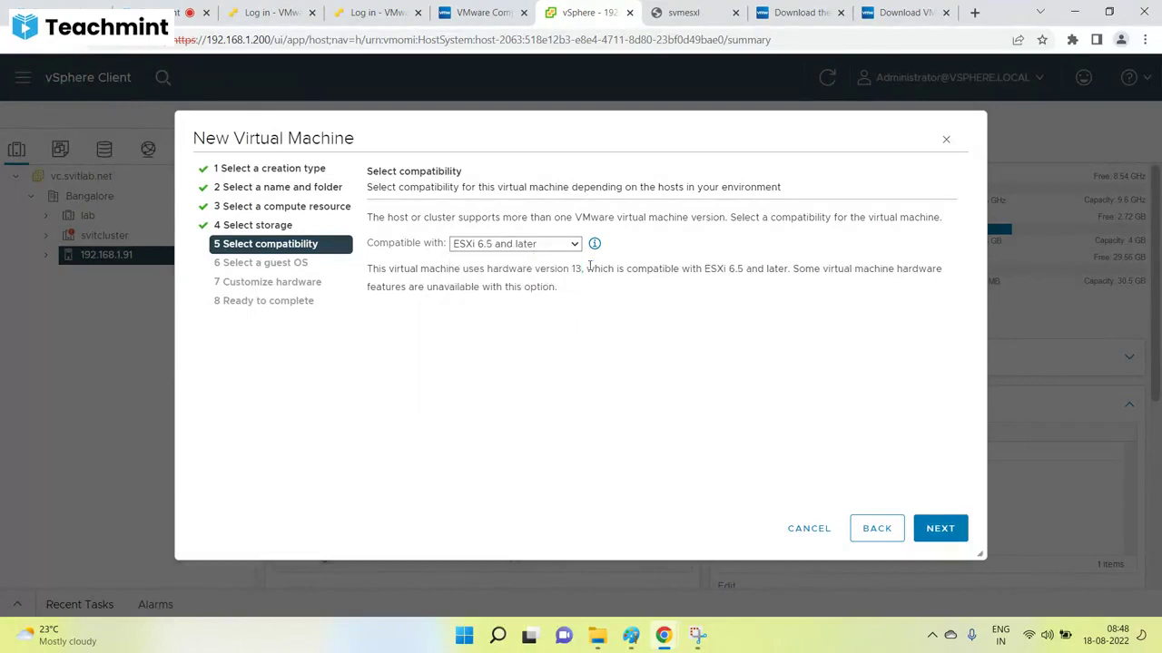
double_click(579, 268)
click(537, 243)
click(494, 359)
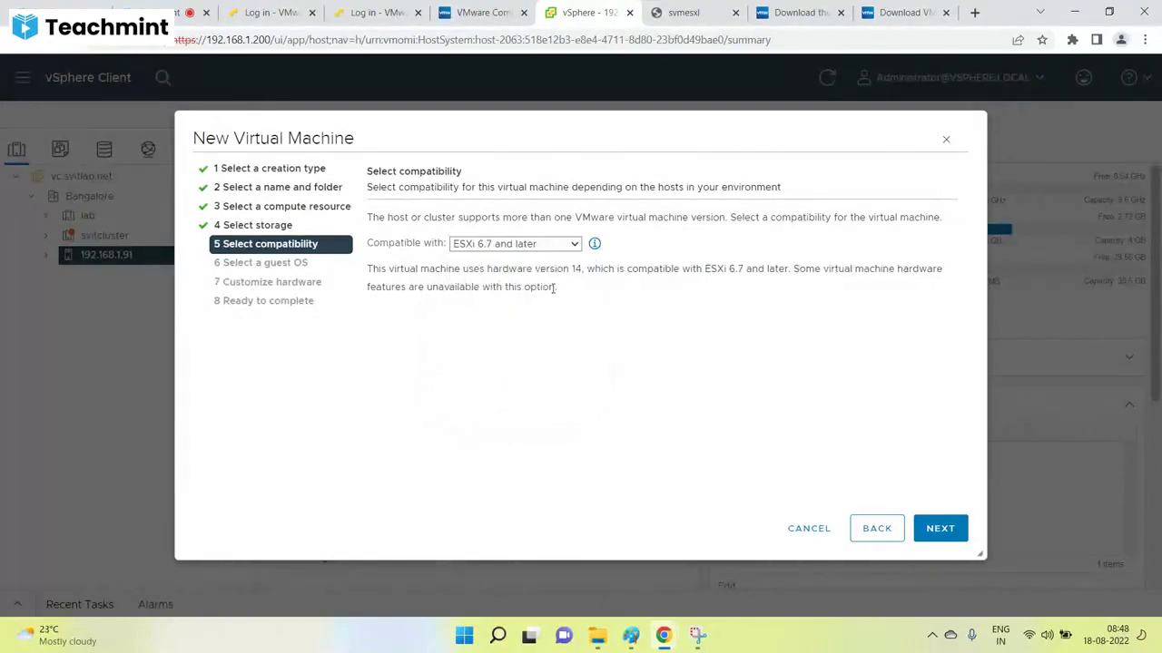
drag(595, 269, 543, 265)
click(537, 247)
click(502, 372)
Settle the Test VM's compatibility on ESXi 6.0 and later, hardware version 11.
click(536, 245)
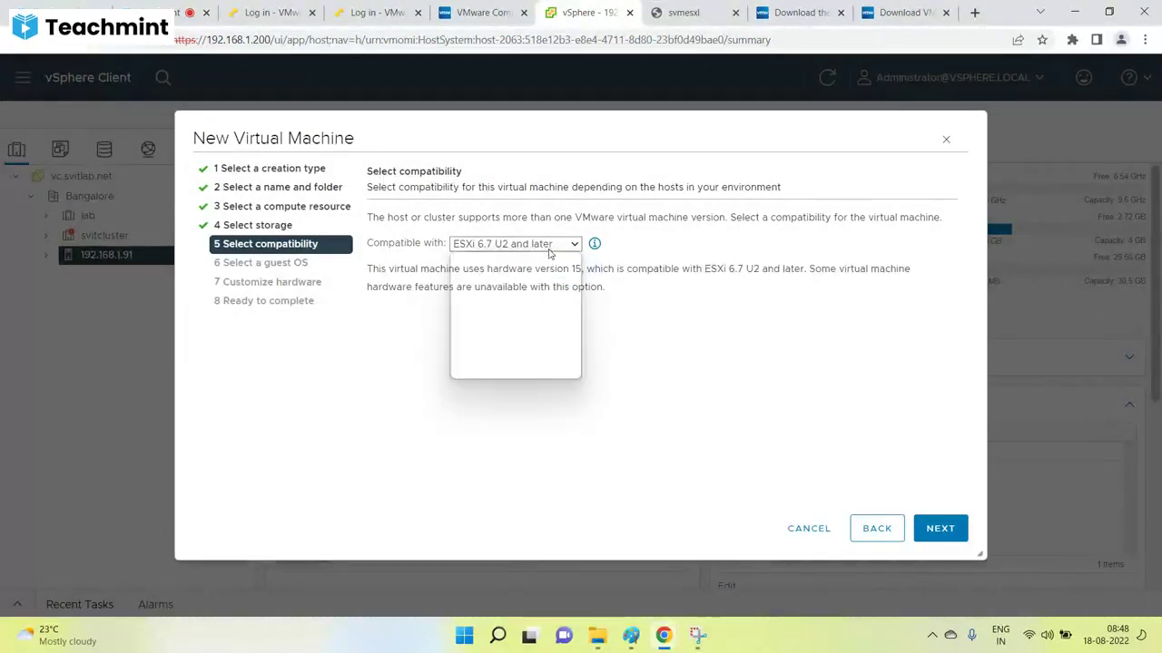
click(652, 375)
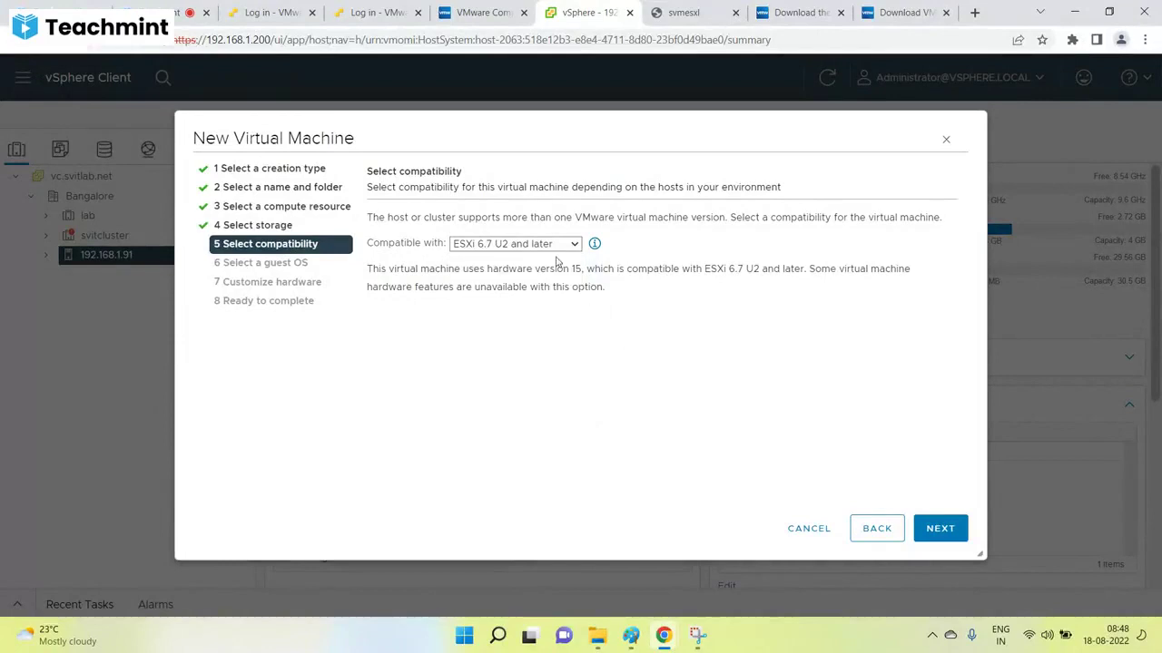
click(555, 247)
click(469, 322)
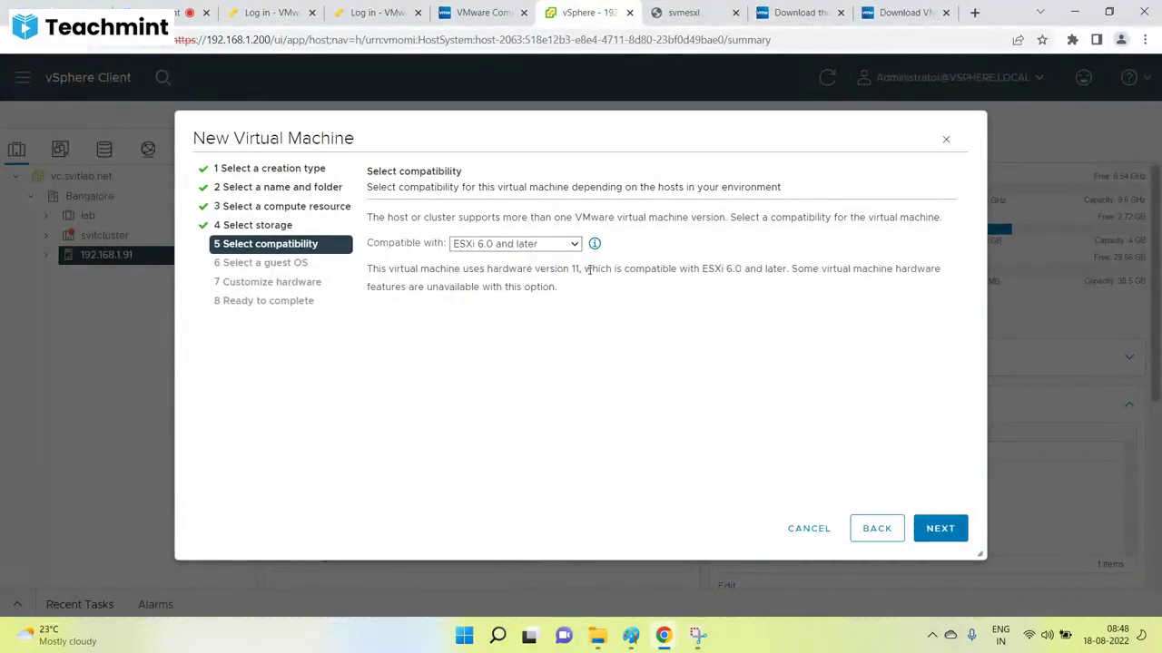
drag(581, 270, 549, 270)
click(514, 245)
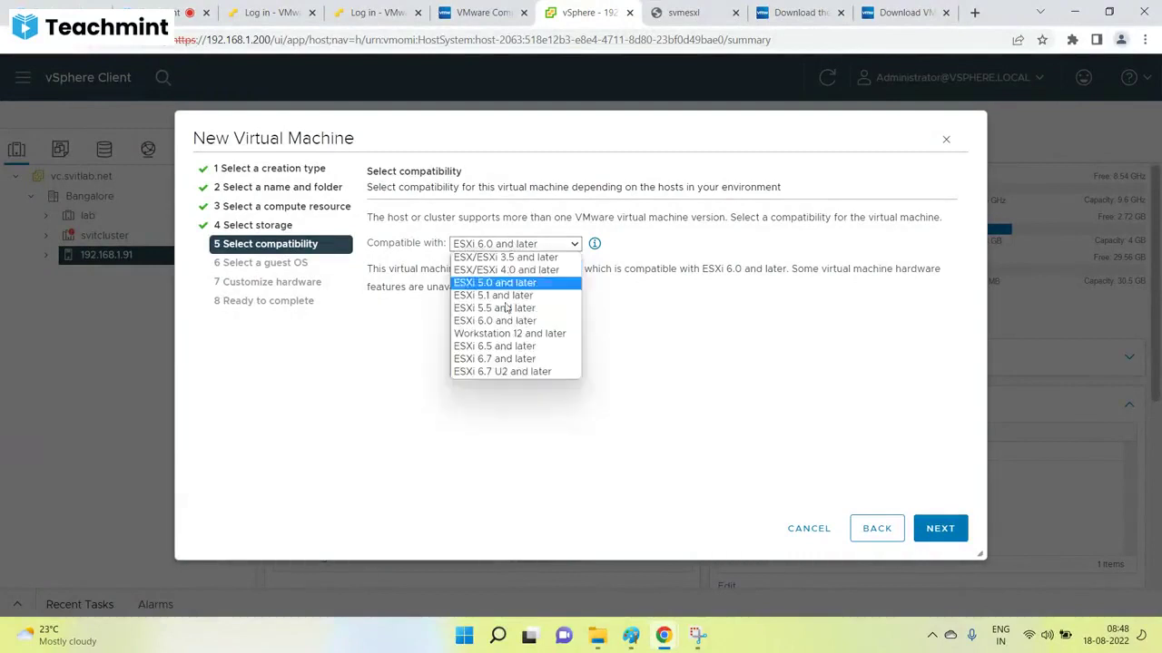
click(506, 372)
click(546, 245)
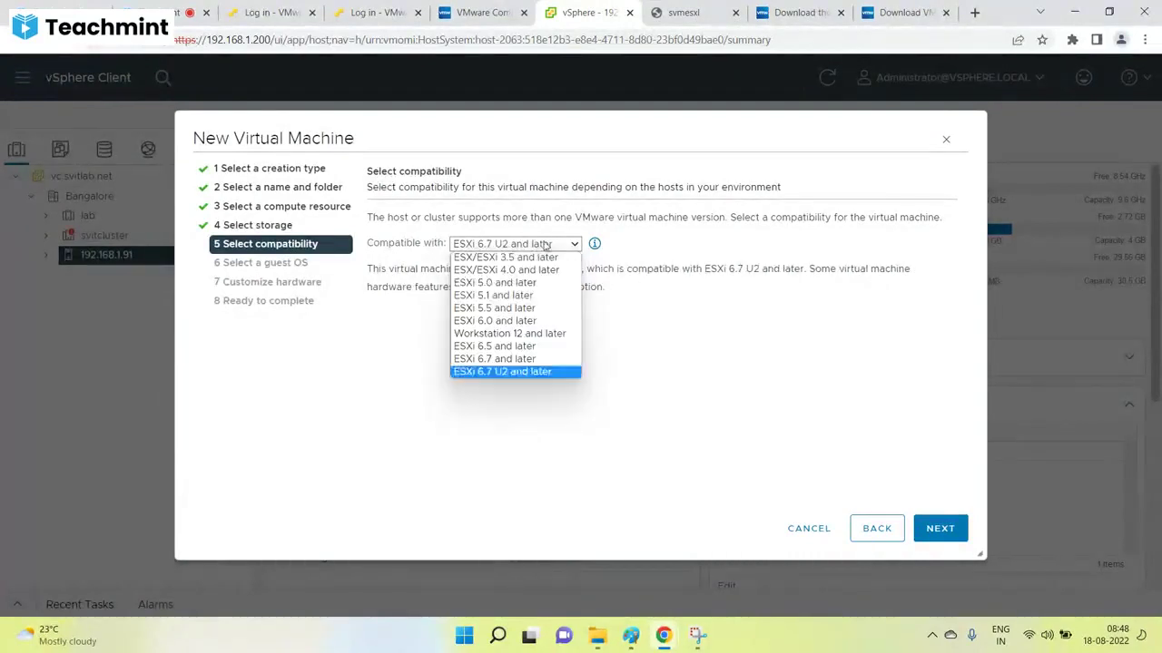
click(495, 320)
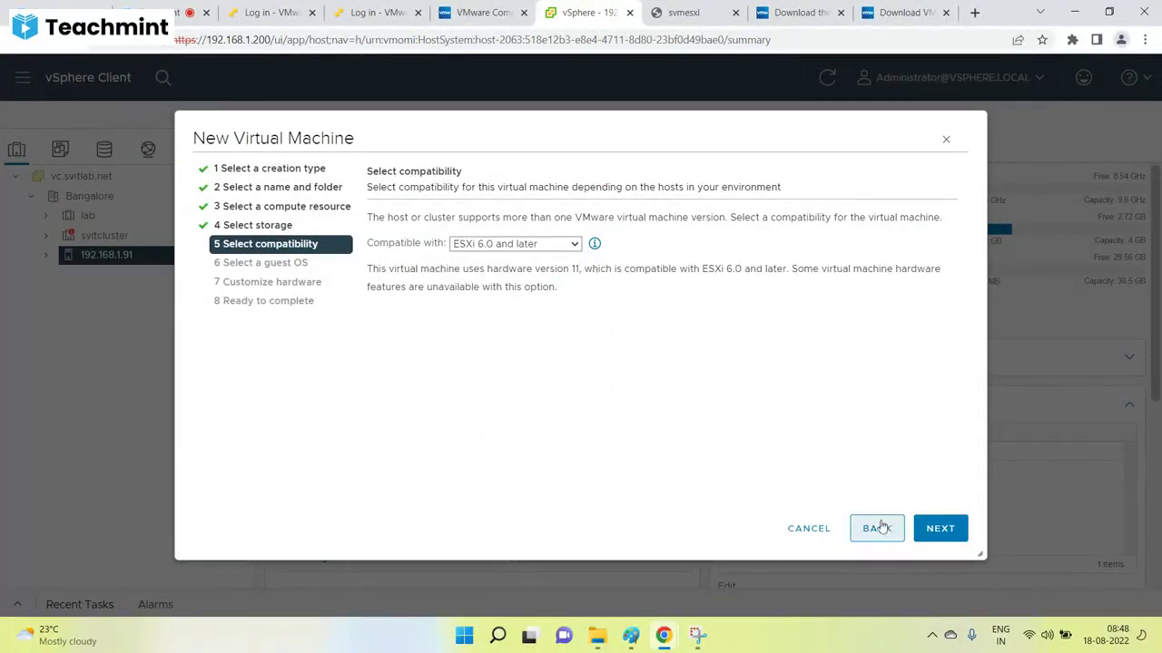
Change the hard disk from 40 GB to 1 GB and finish creating the VM.
click(944, 528)
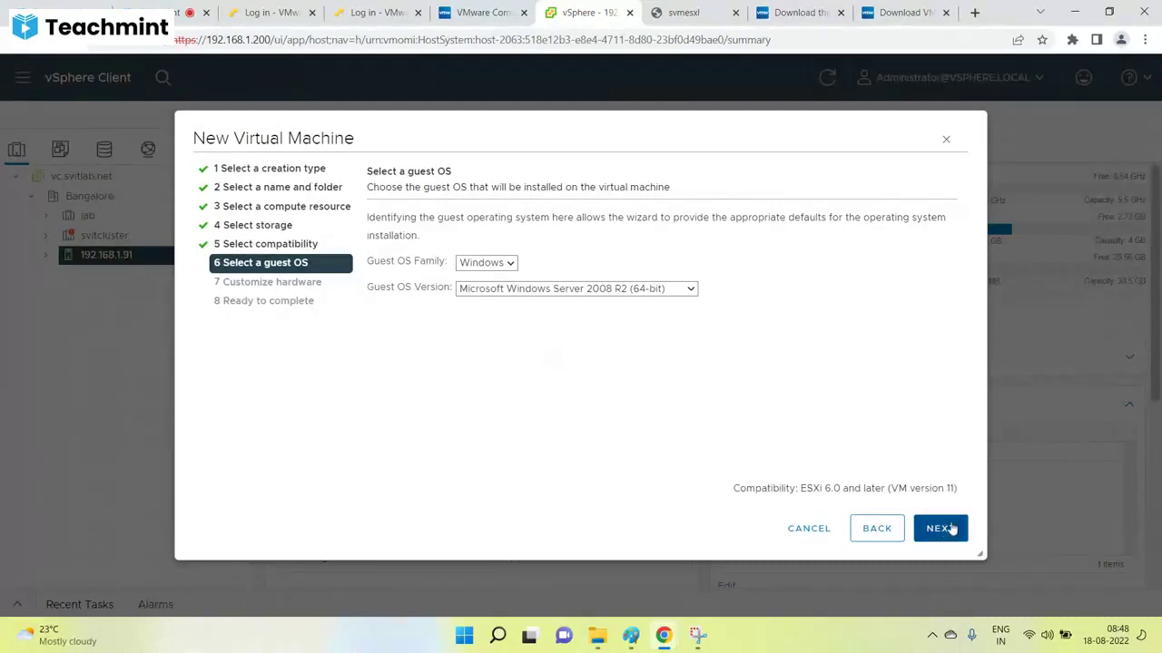
click(945, 528)
double_click(631, 339)
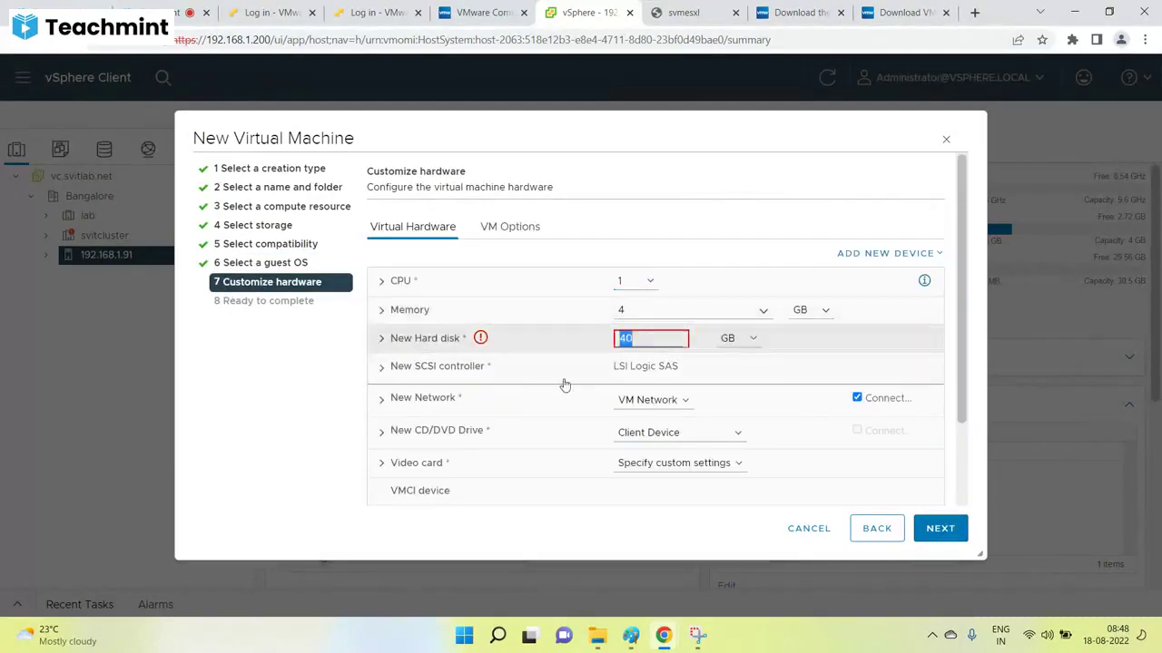
text(1)
click(940, 528)
click(940, 528)
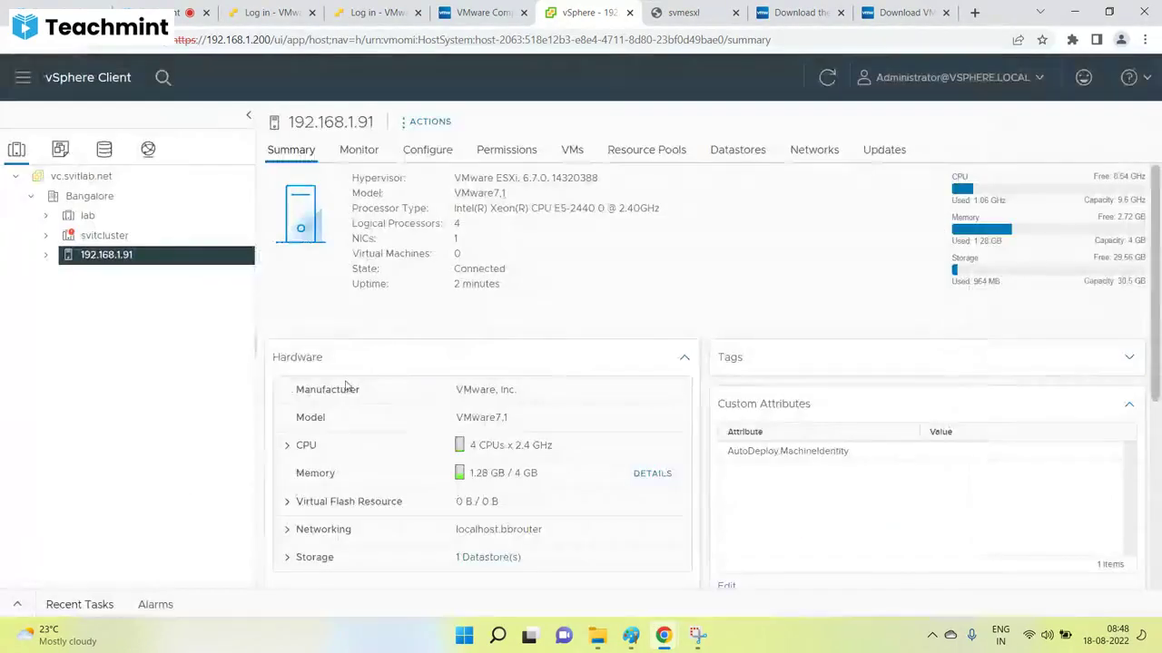
Check the new Test VM under the host and its creation in Recent Tasks.
click(45, 255)
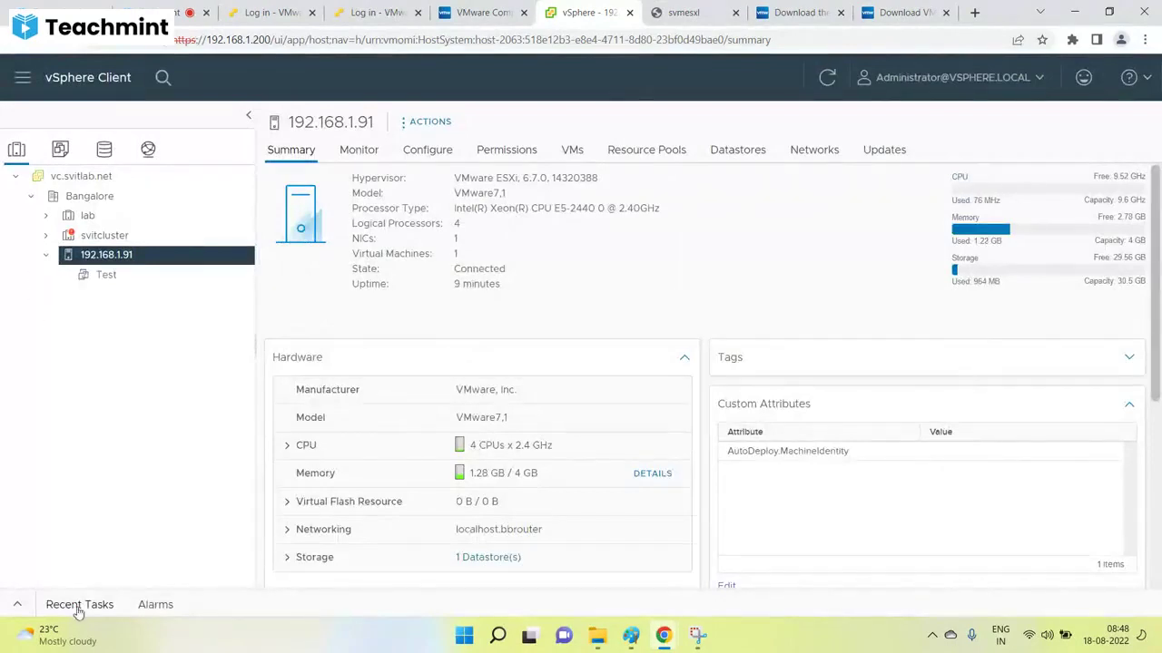
click(16, 605)
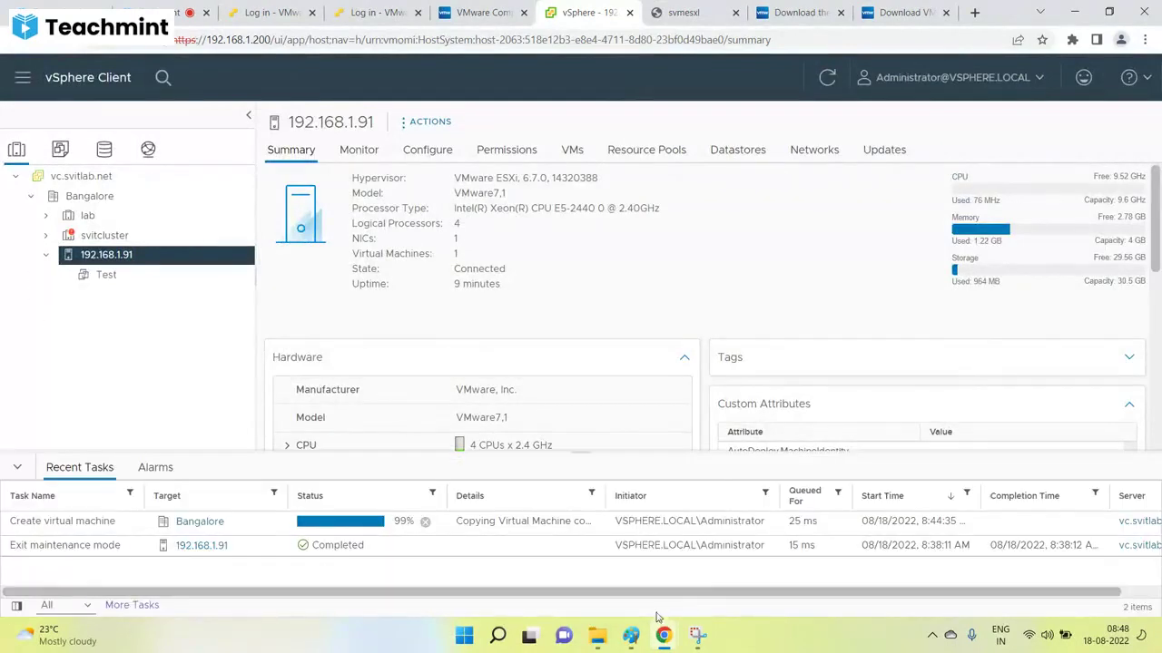
click(630, 636)
Save the VM upgrade notes as JPEG '50-VM Upgrade' in the vSphere-300 folder.
click(24, 61)
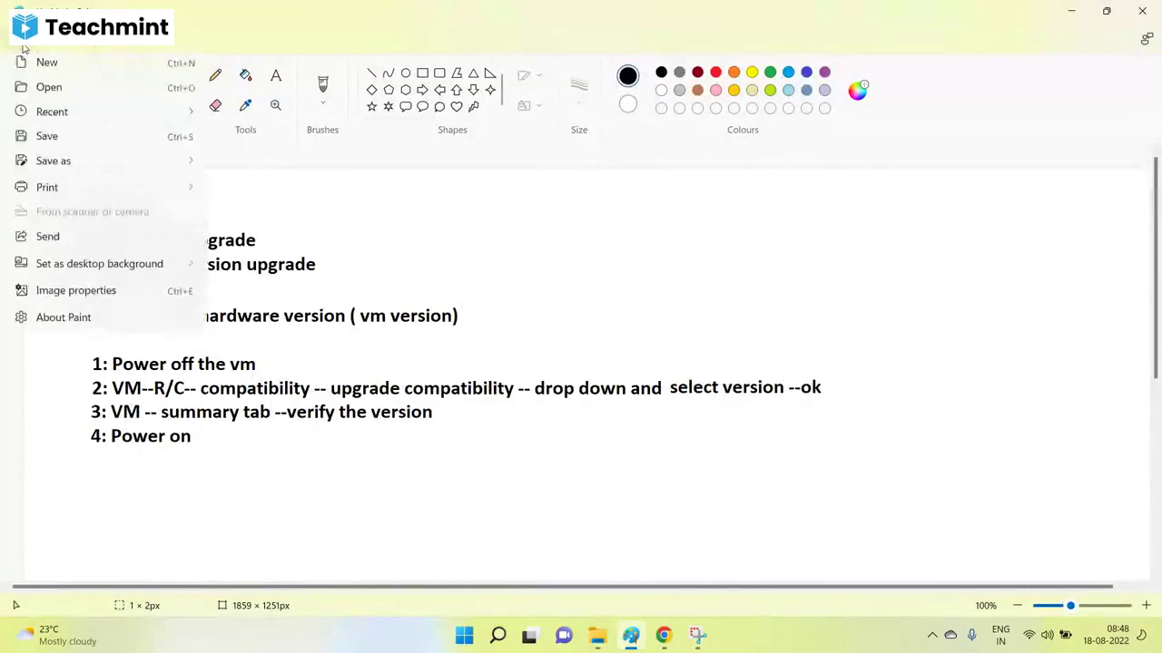
mouse_move(91, 164)
key(ctrl+s)
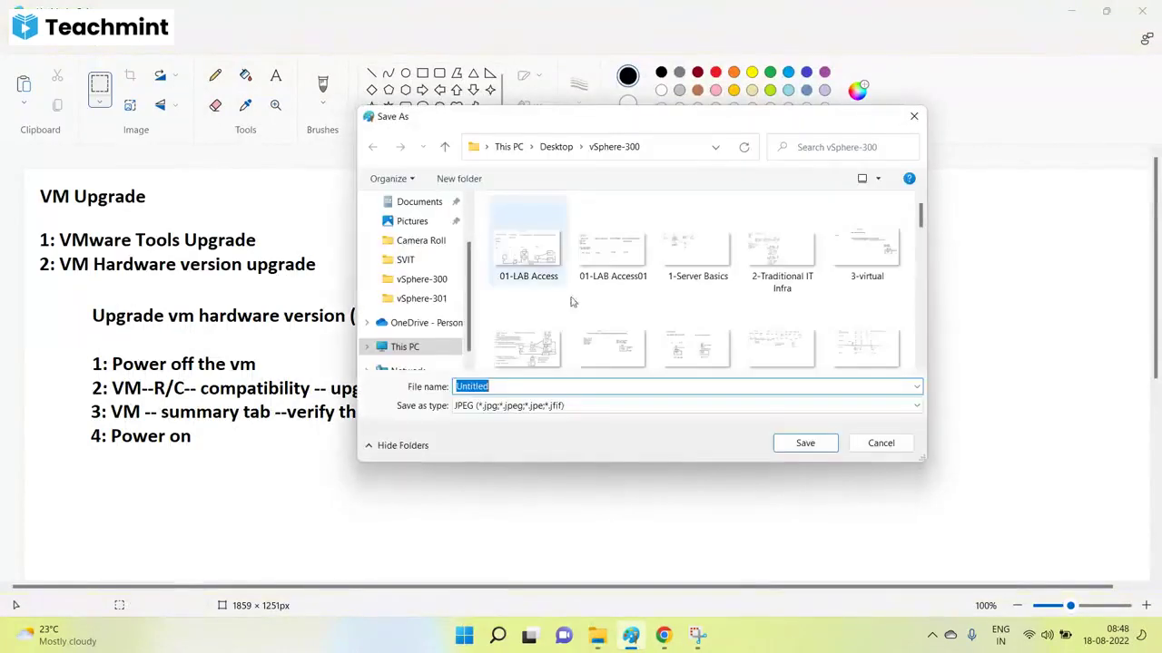
text(50-VM Upg)
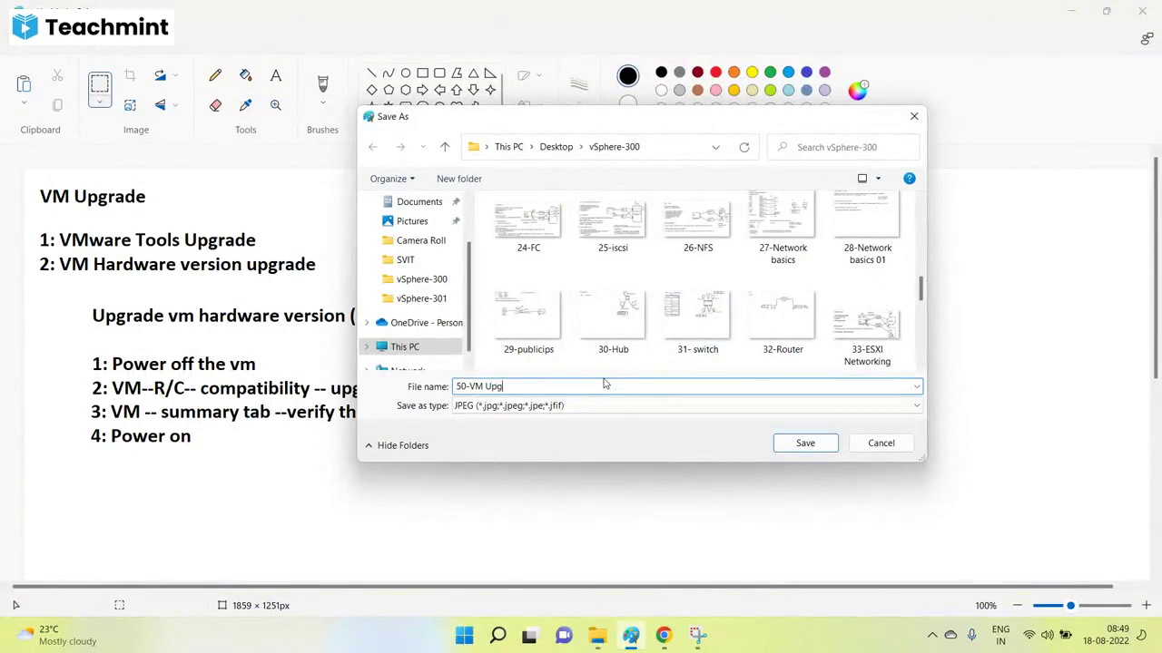
text(rade)
click(805, 443)
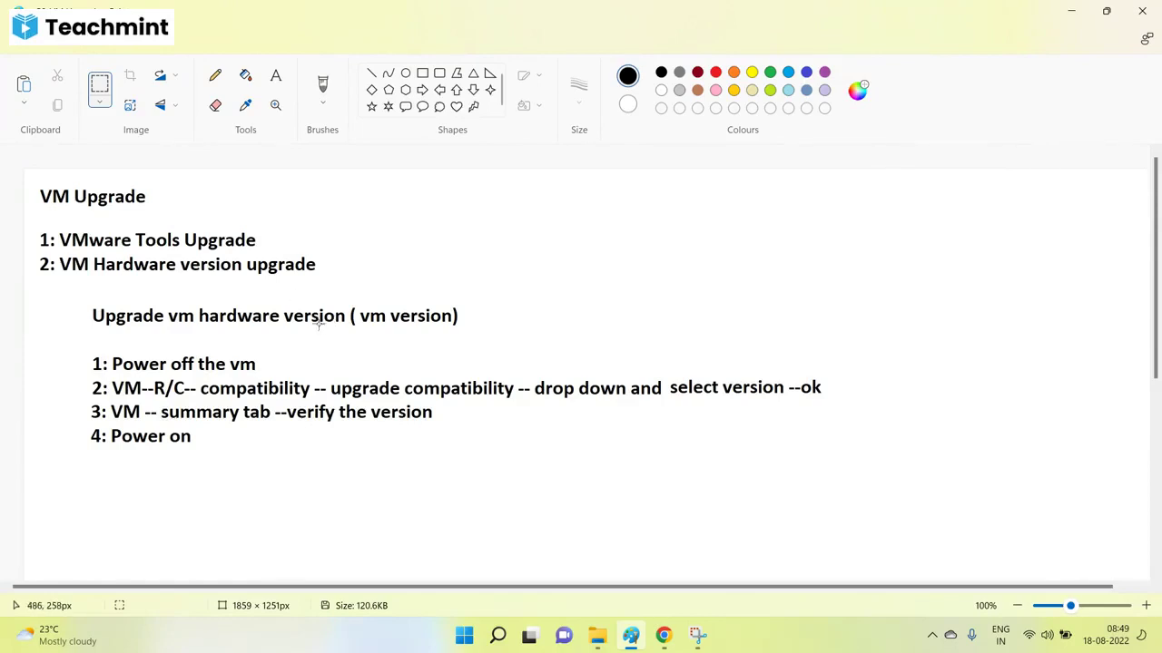
Open the Test VM's summary in vSphere and highlight its ESXi 6.0 and later compatibility.
mouse_move(663, 635)
click(599, 585)
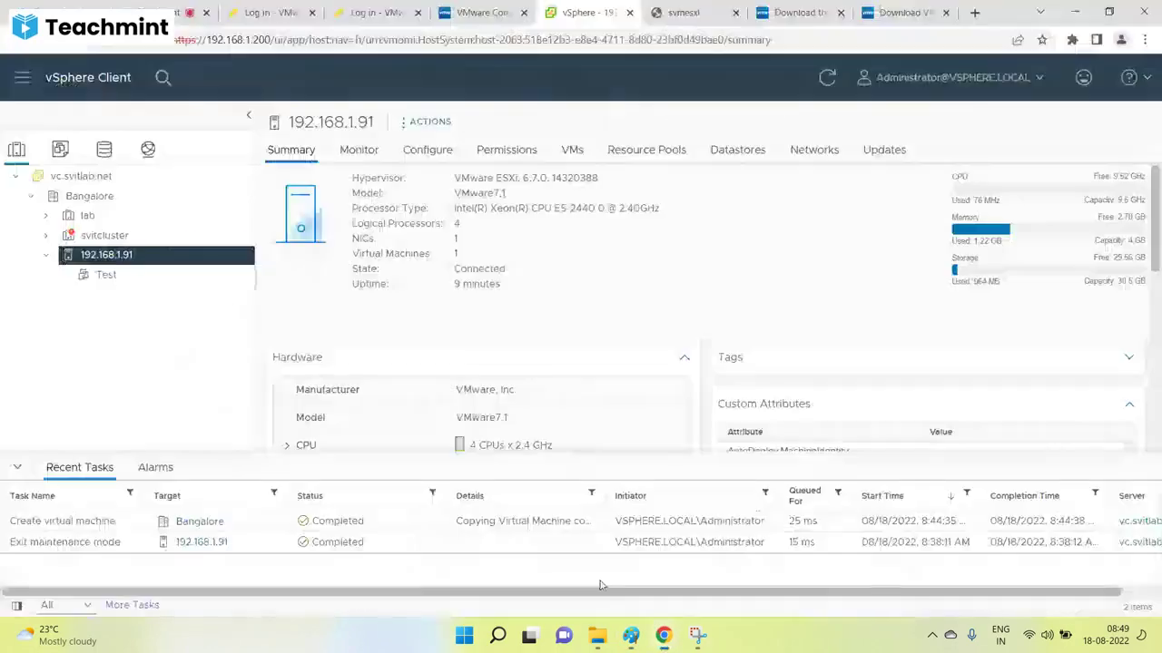
click(116, 275)
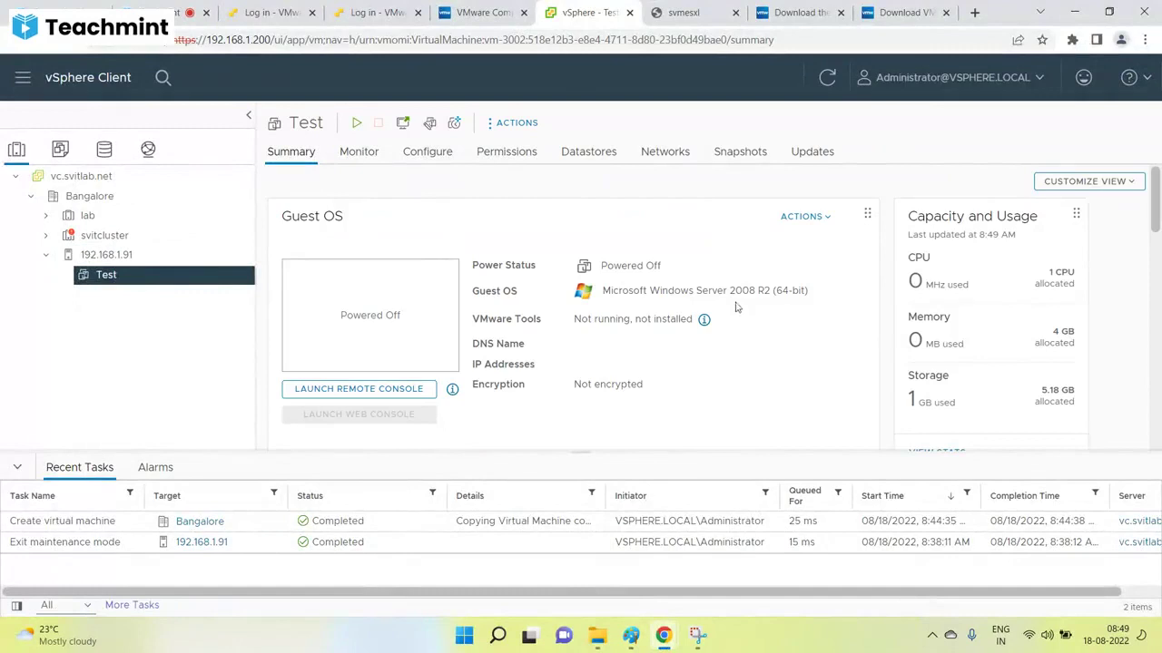
scroll(714, 326, down, 3)
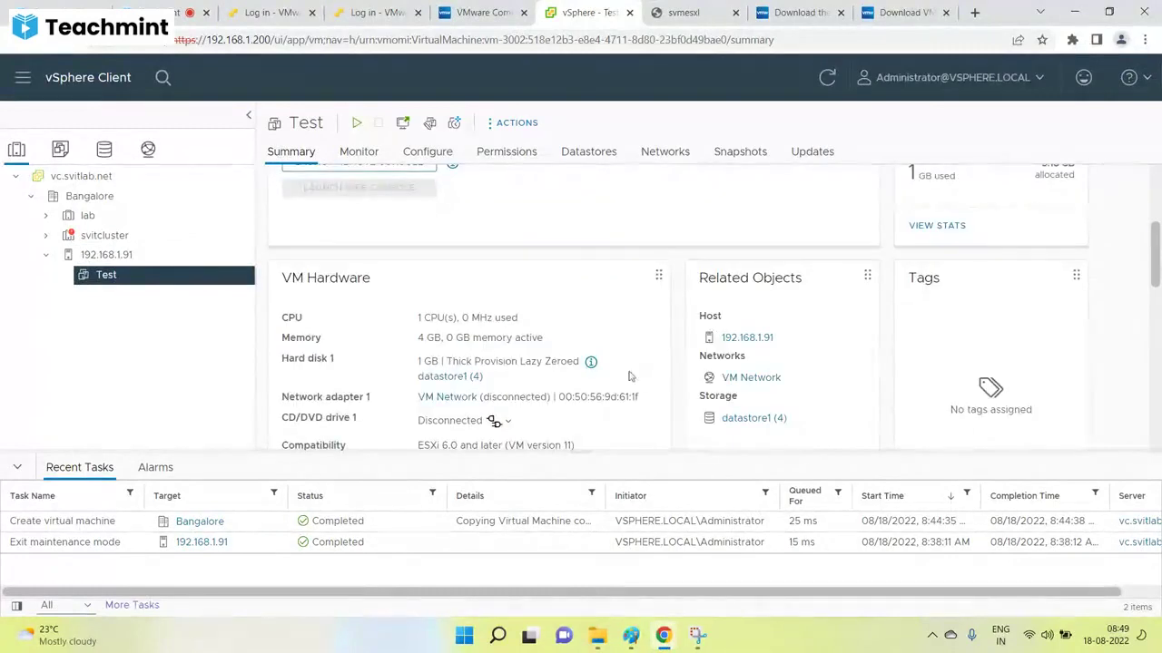
scroll(624, 370, down, 2)
scroll(622, 370, down, 3)
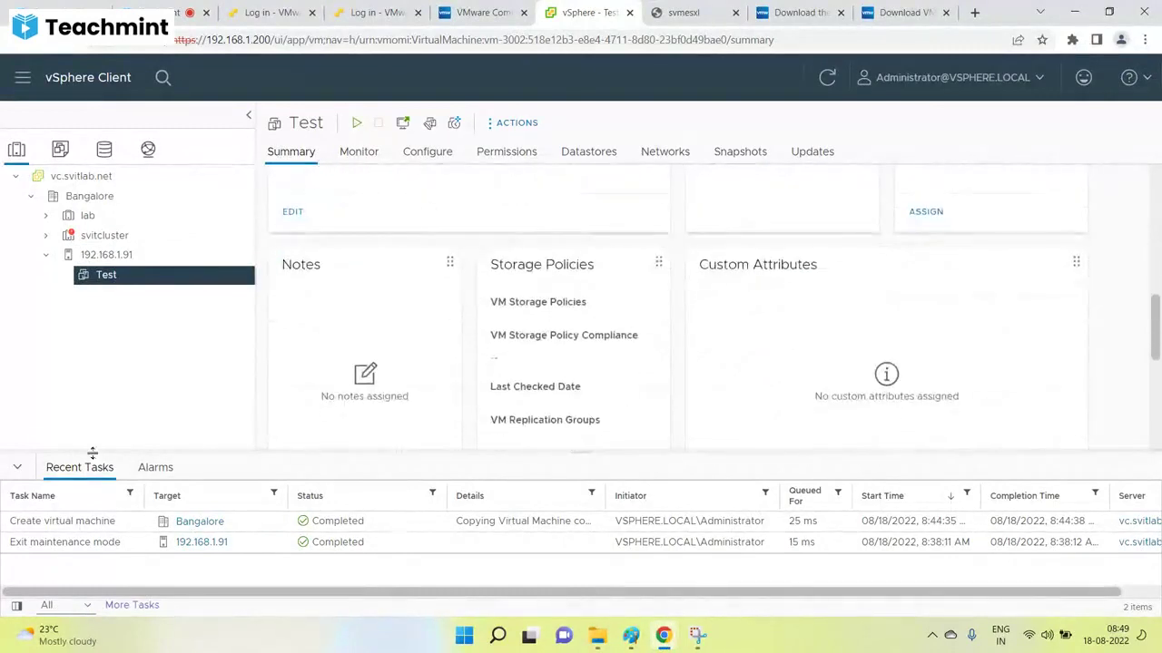
click(14, 468)
scroll(493, 351, up, 3)
scroll(516, 363, down, 6)
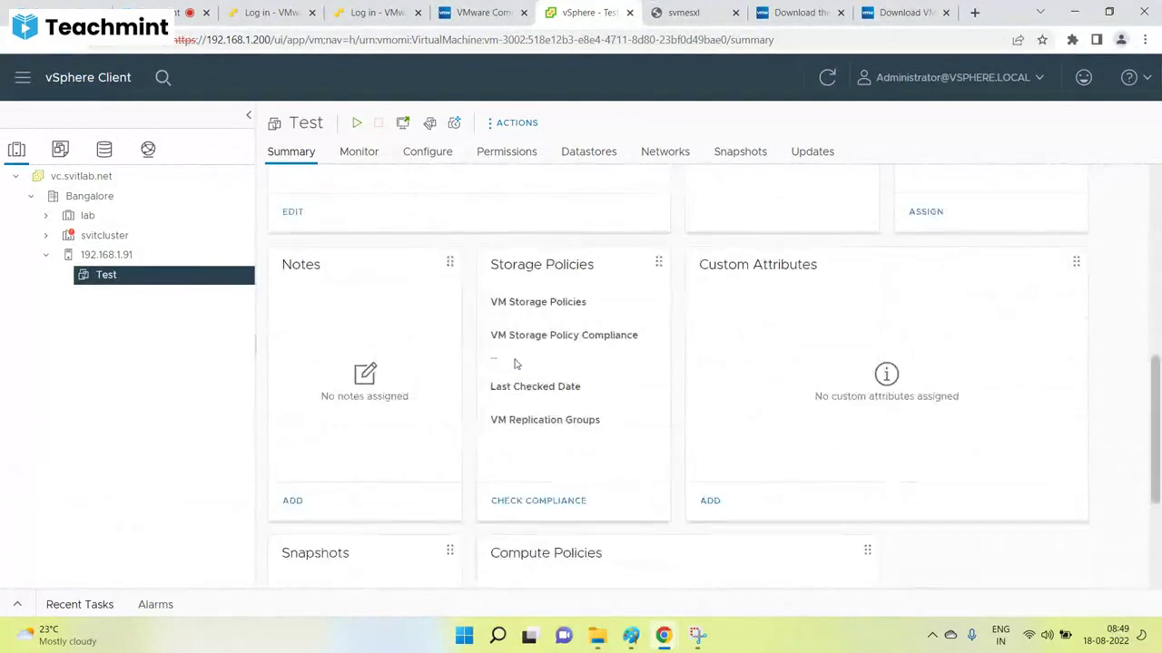
scroll(518, 363, up, 10)
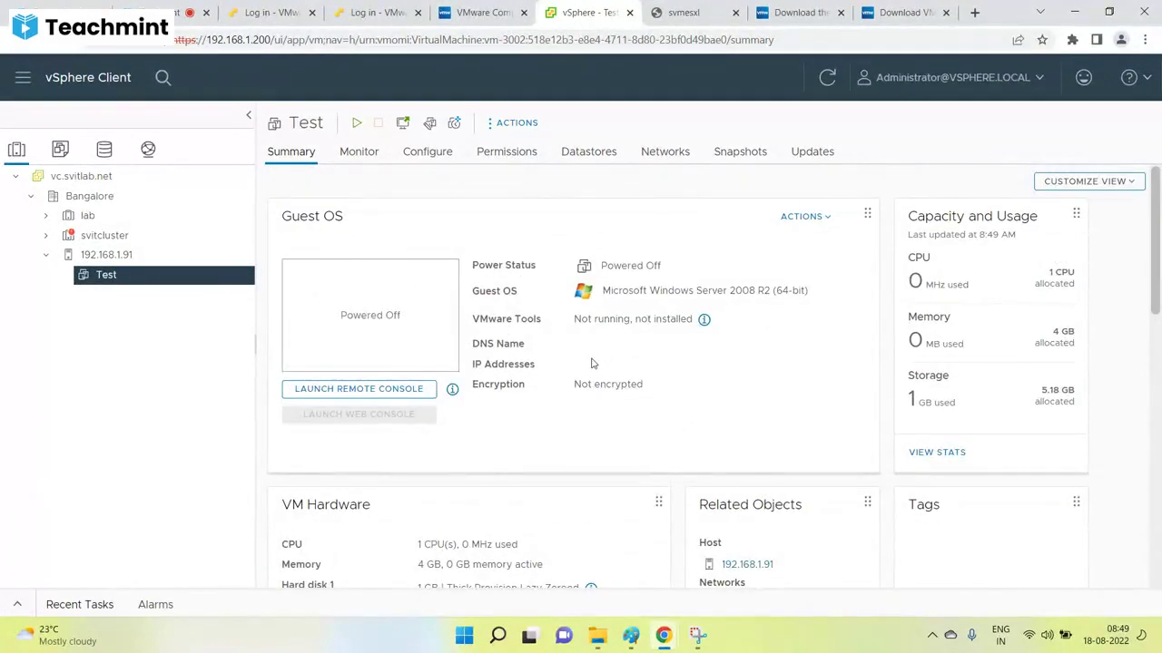
scroll(574, 363, down, 3)
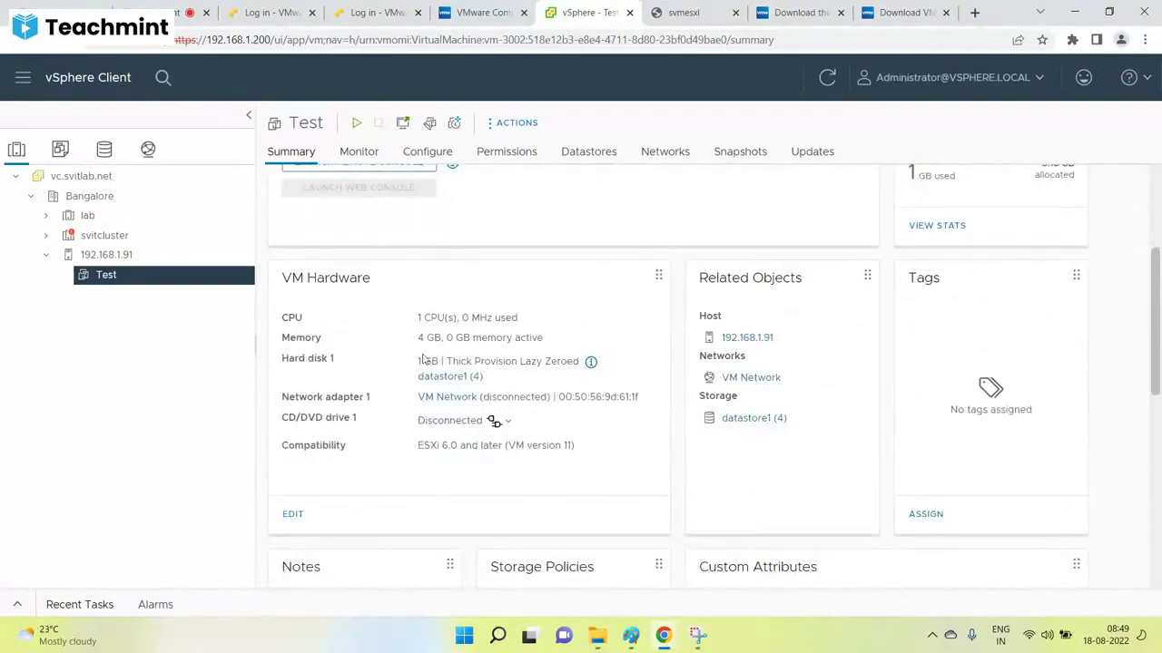
scroll(463, 343, down, 3)
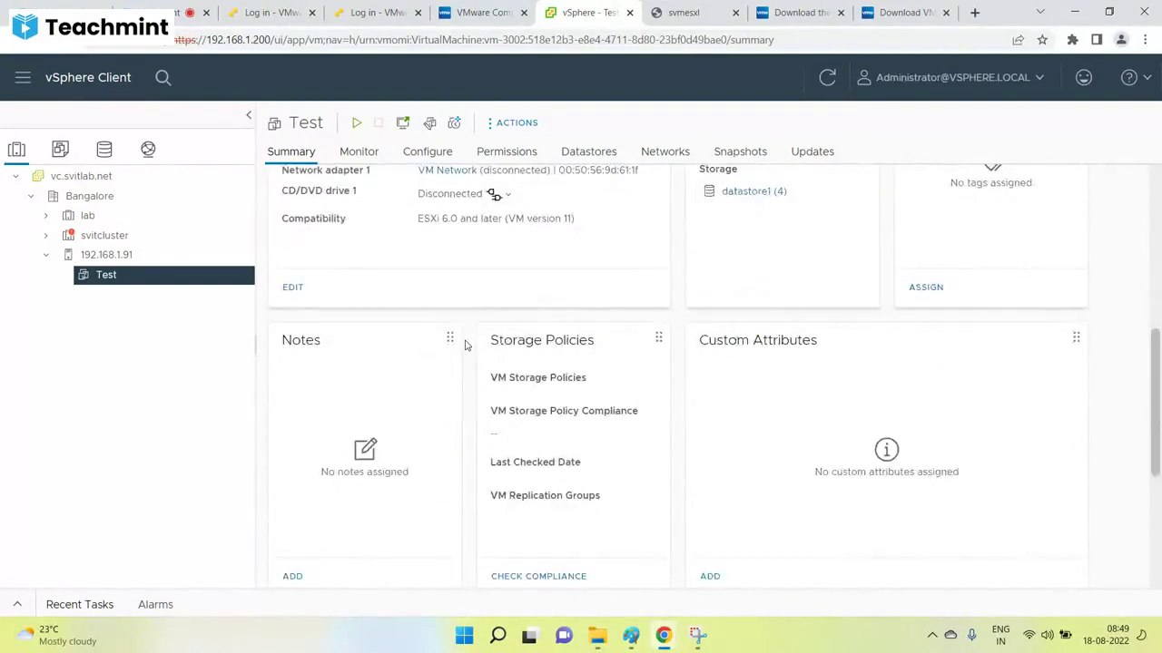
scroll(463, 343, up, 3)
drag(575, 444, 381, 460)
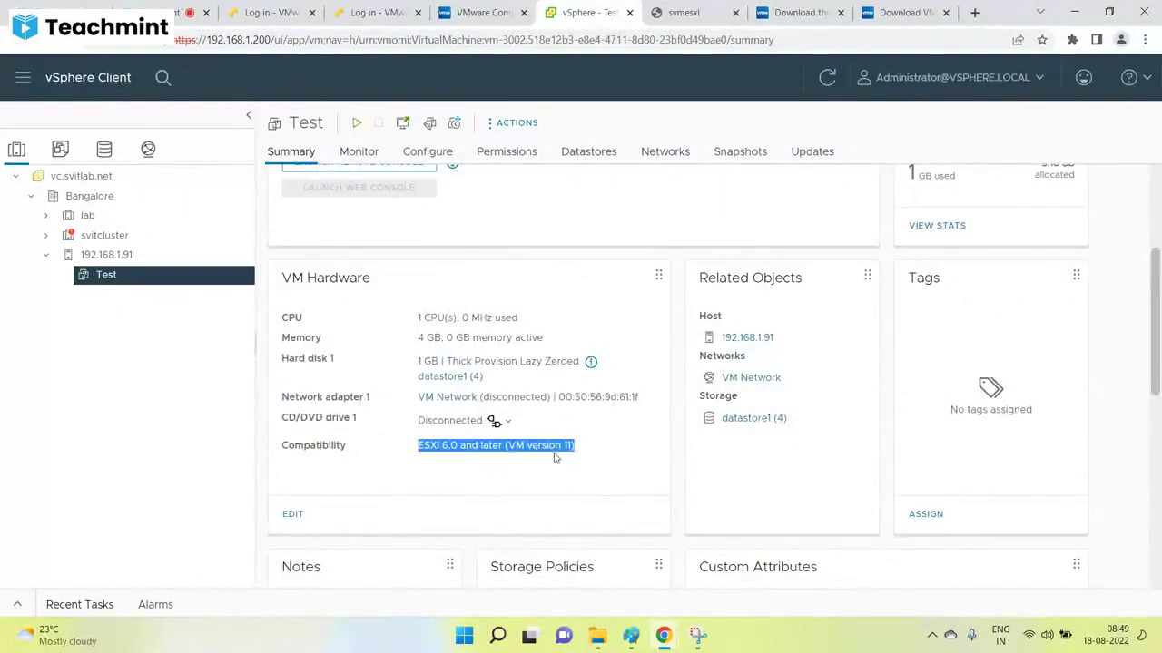
scroll(554, 454, up, 3)
Expand svitcluster and lab, view the DC VM, then return to Test and highlight VM version 11.
click(46, 236)
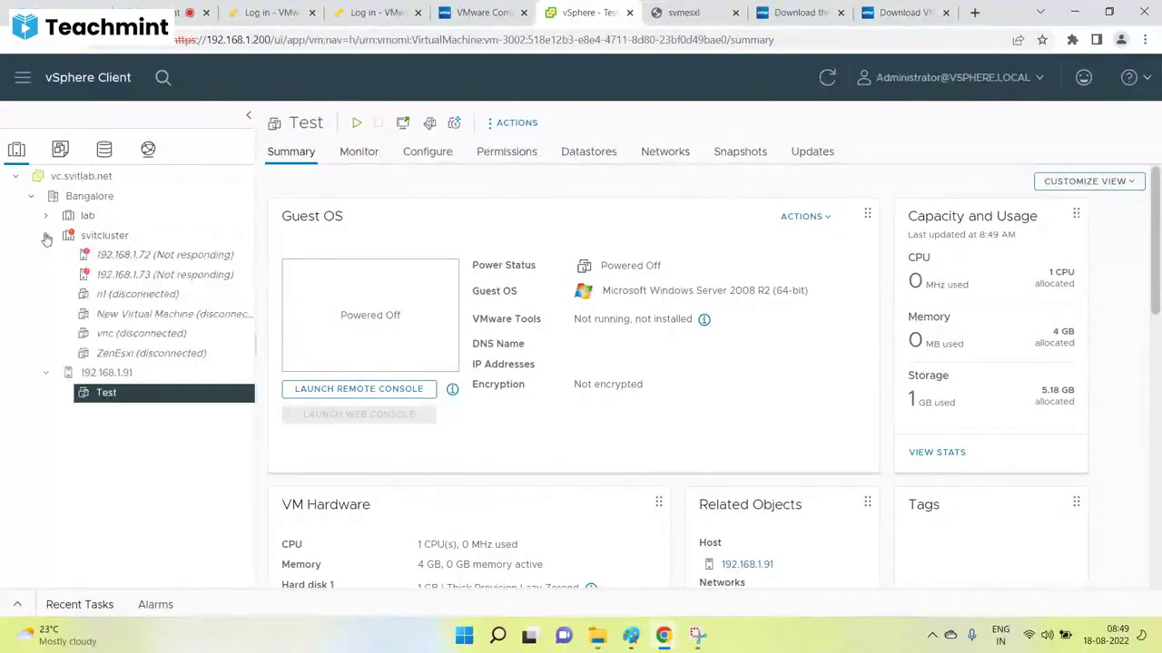
click(47, 216)
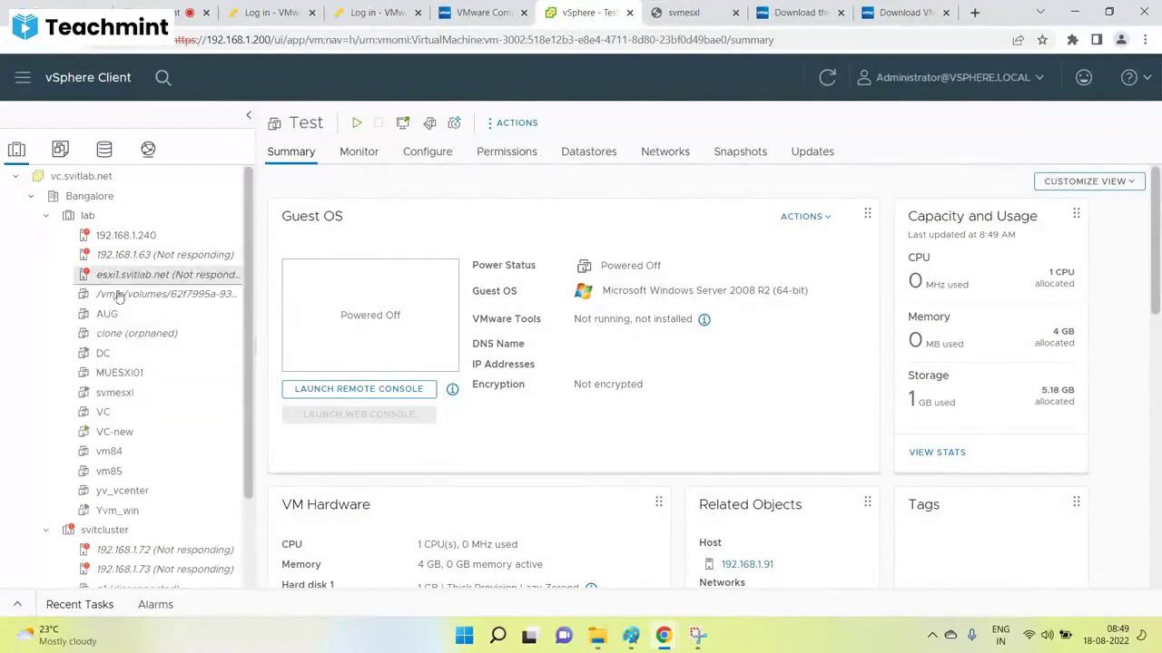
click(102, 353)
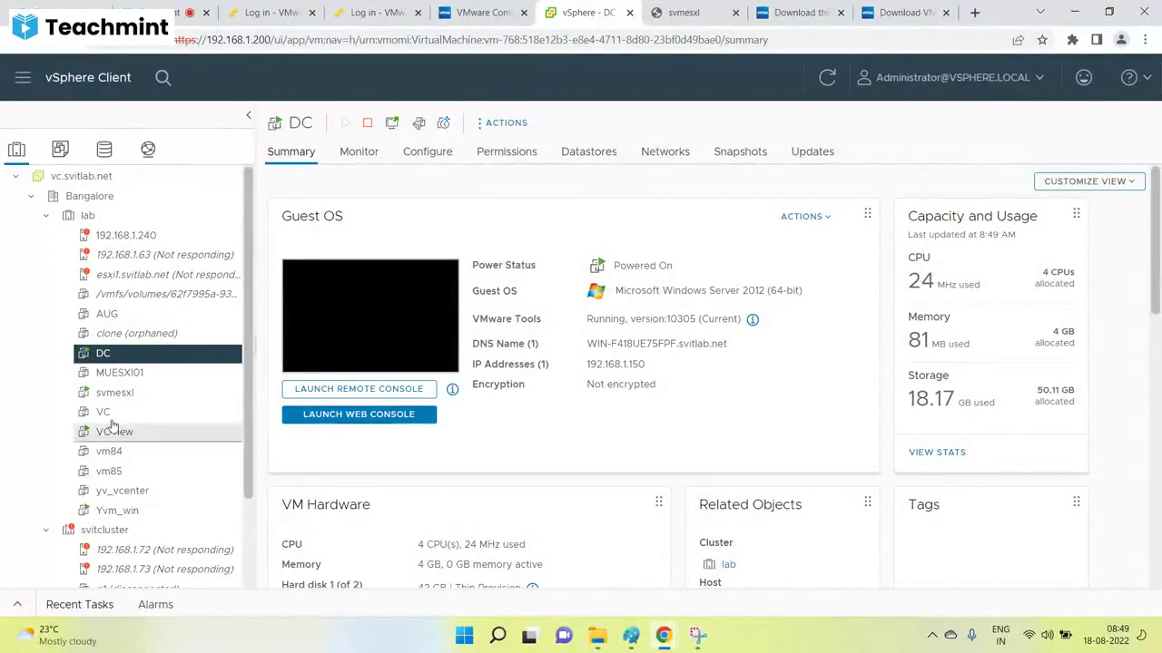
click(46, 216)
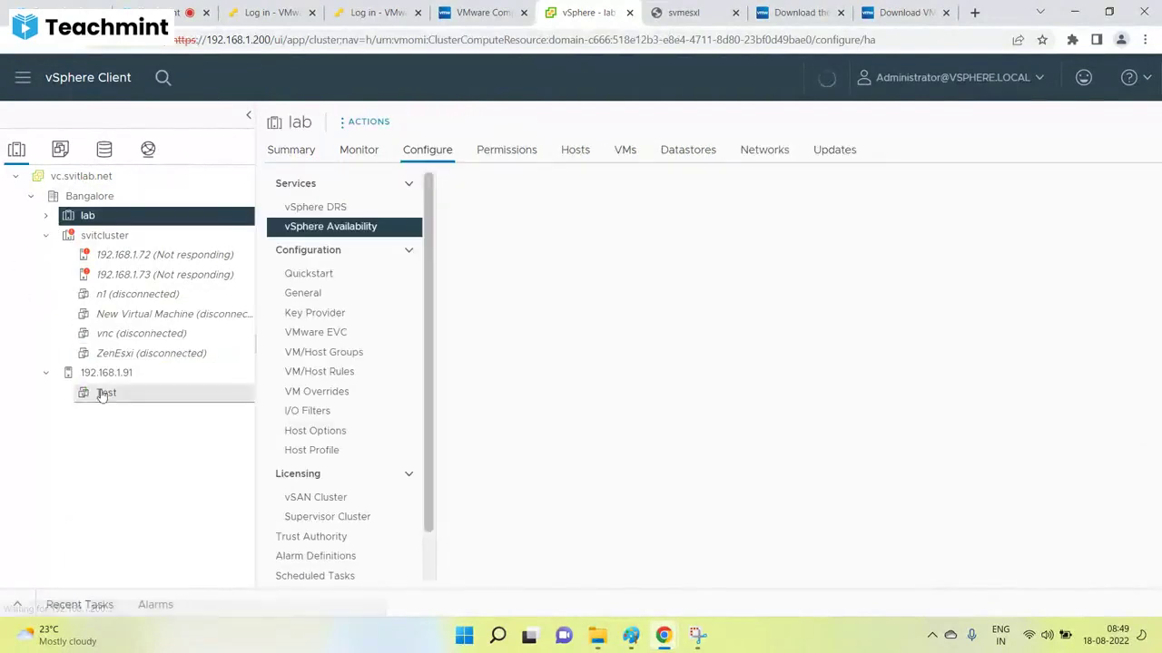
click(106, 392)
scroll(452, 376, down, 5)
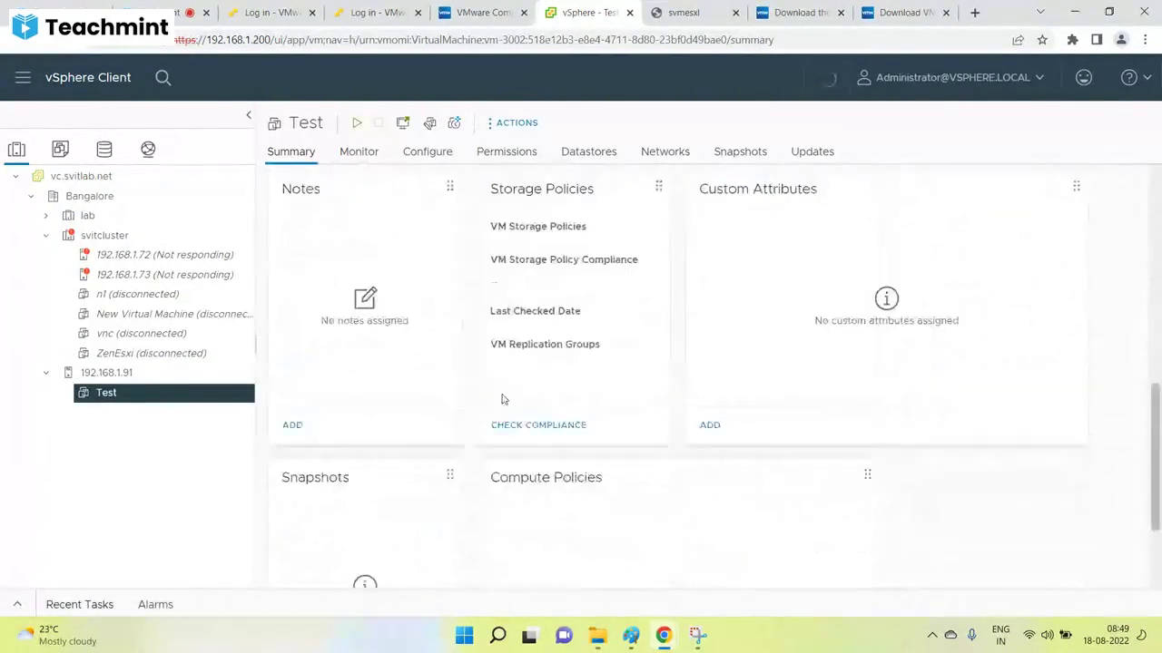
scroll(502, 397, up, 3)
drag(586, 368, 468, 370)
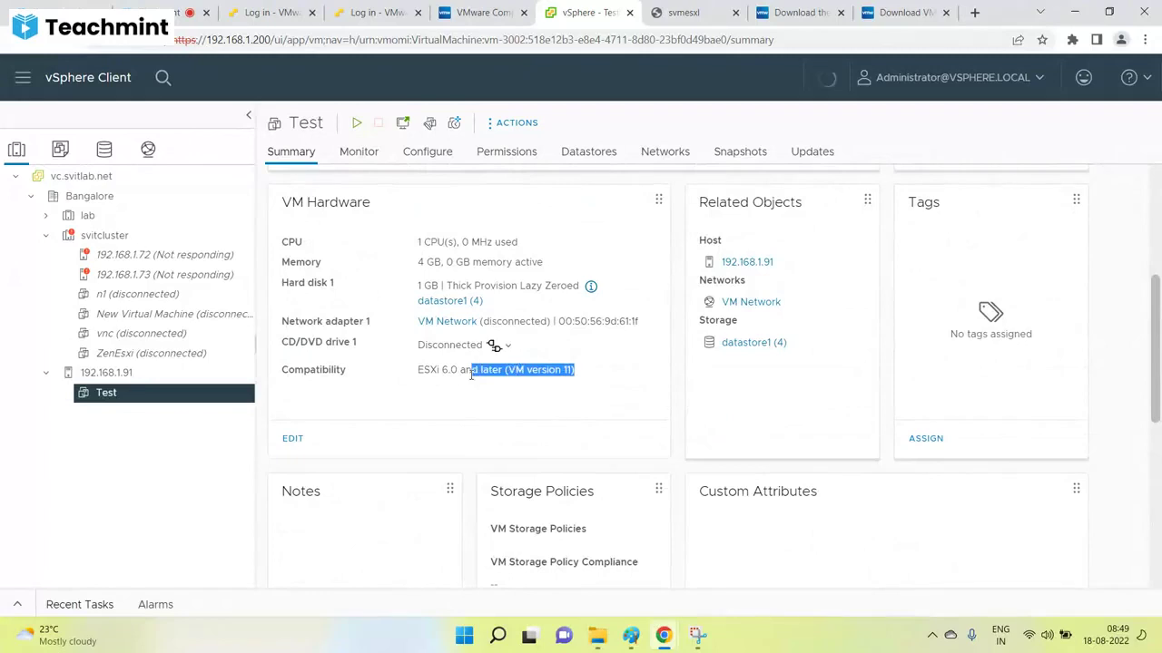
click(85, 392)
Try powering on the Test VM, which fails on the host's hardware support.
right_click(88, 392)
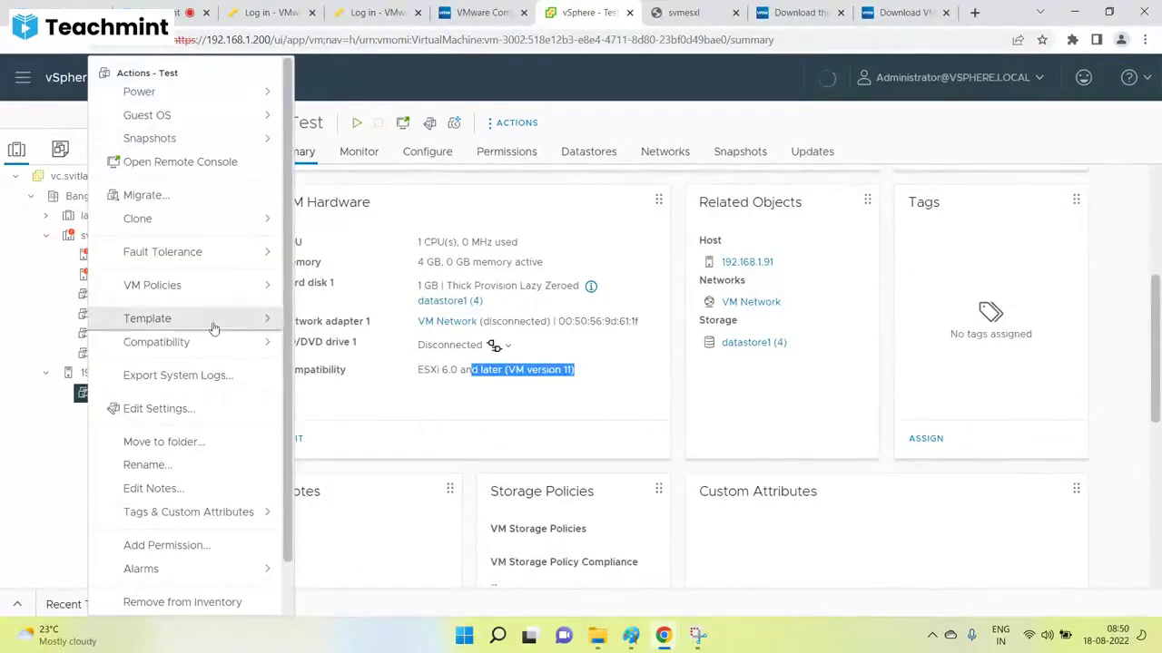
mouse_move(205, 341)
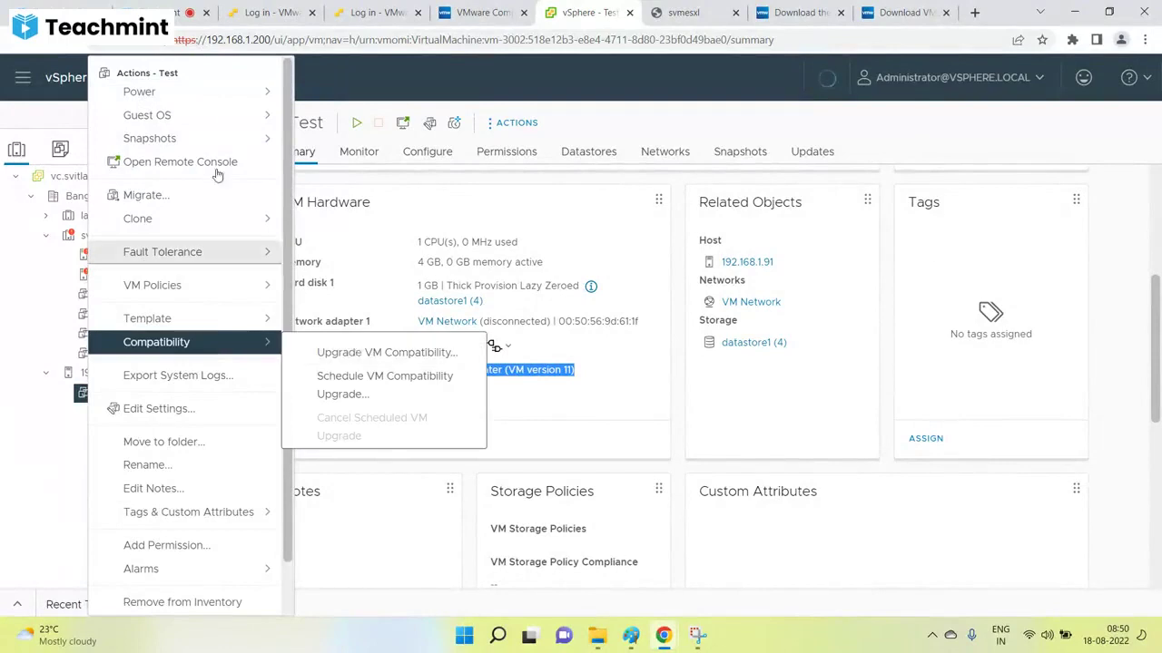
mouse_move(183, 97)
click(322, 103)
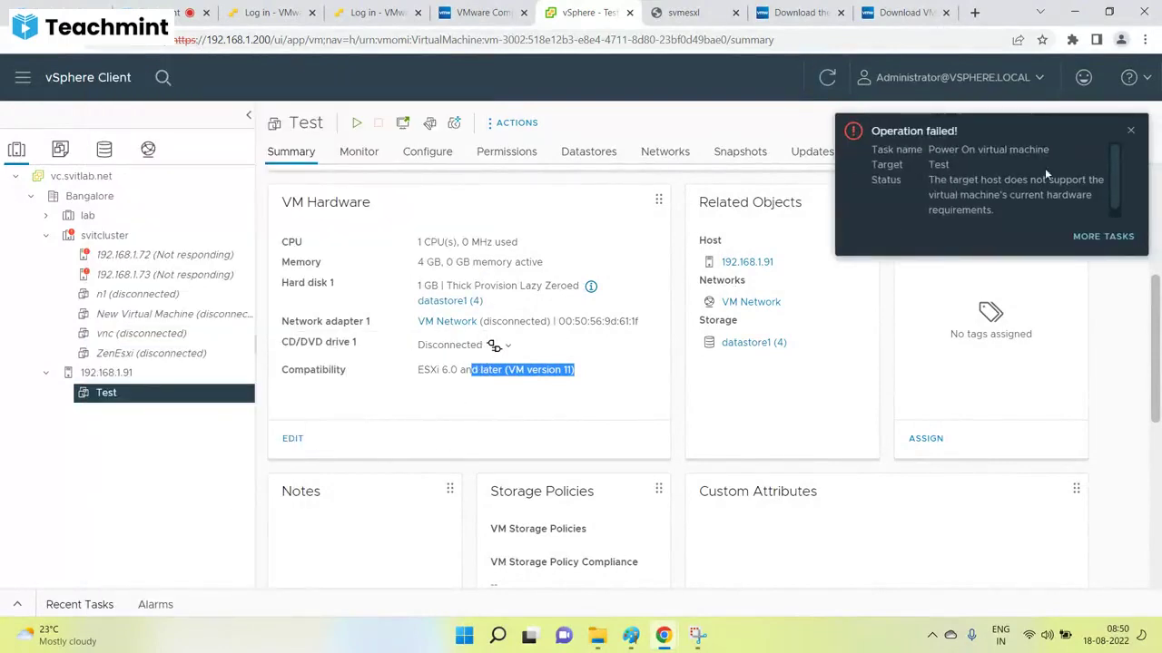
Dismiss the failure notice, confirm host 192.168.1.91 runs ESXi 6.7.0, and reselect Test.
click(1130, 131)
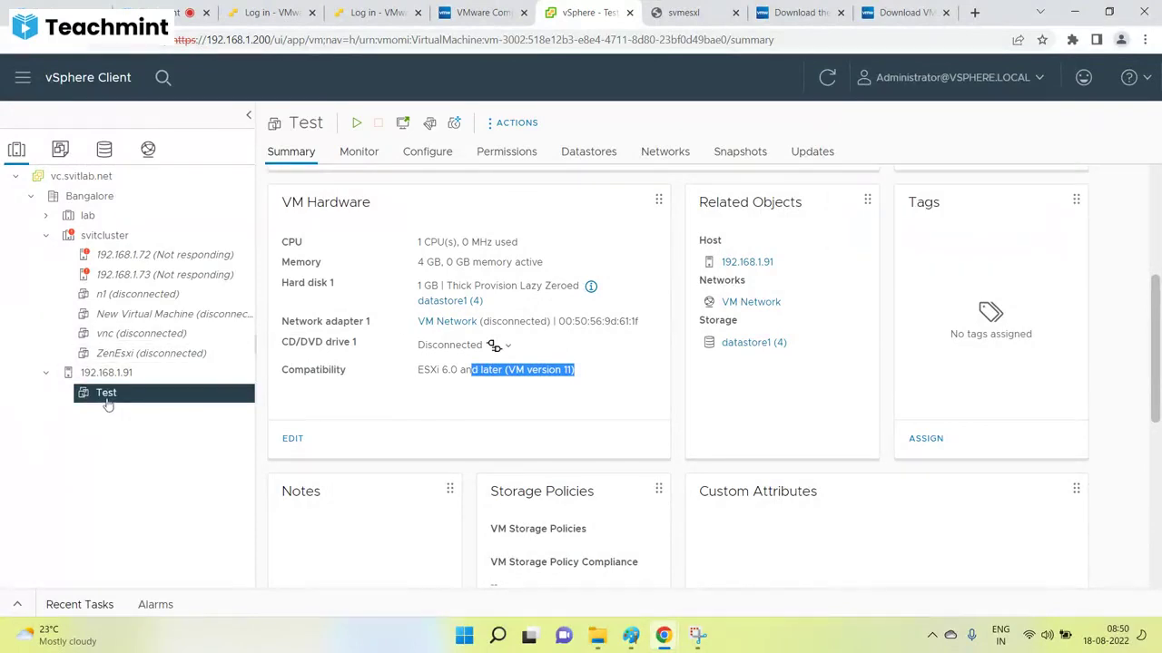
right_click(106, 399)
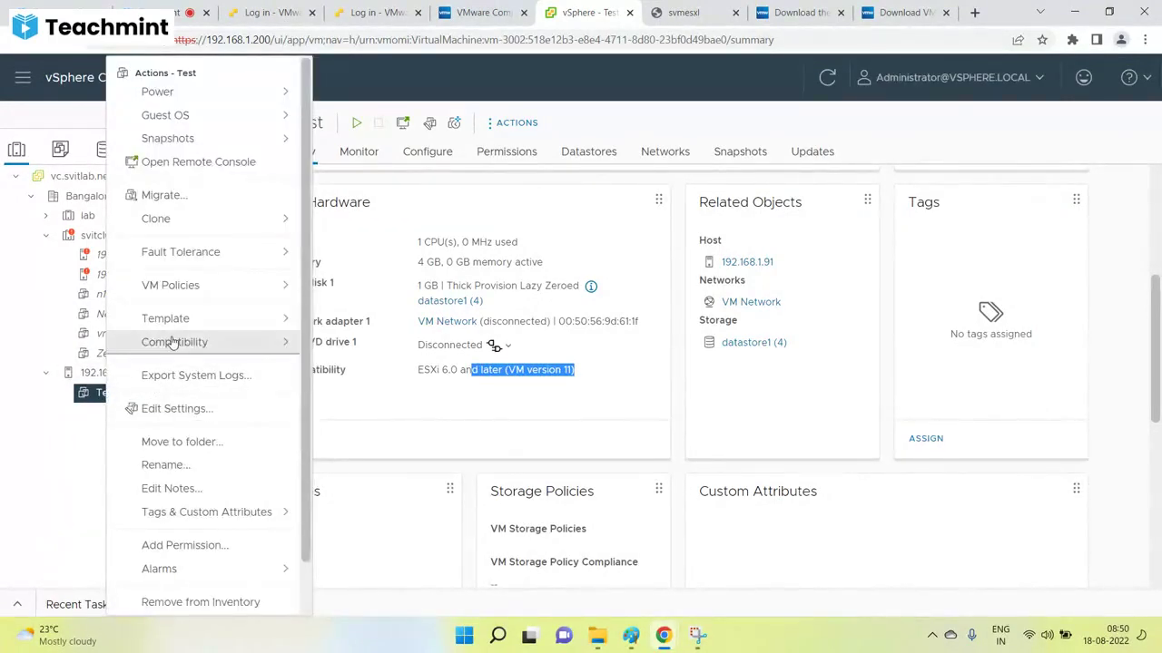
mouse_move(175, 342)
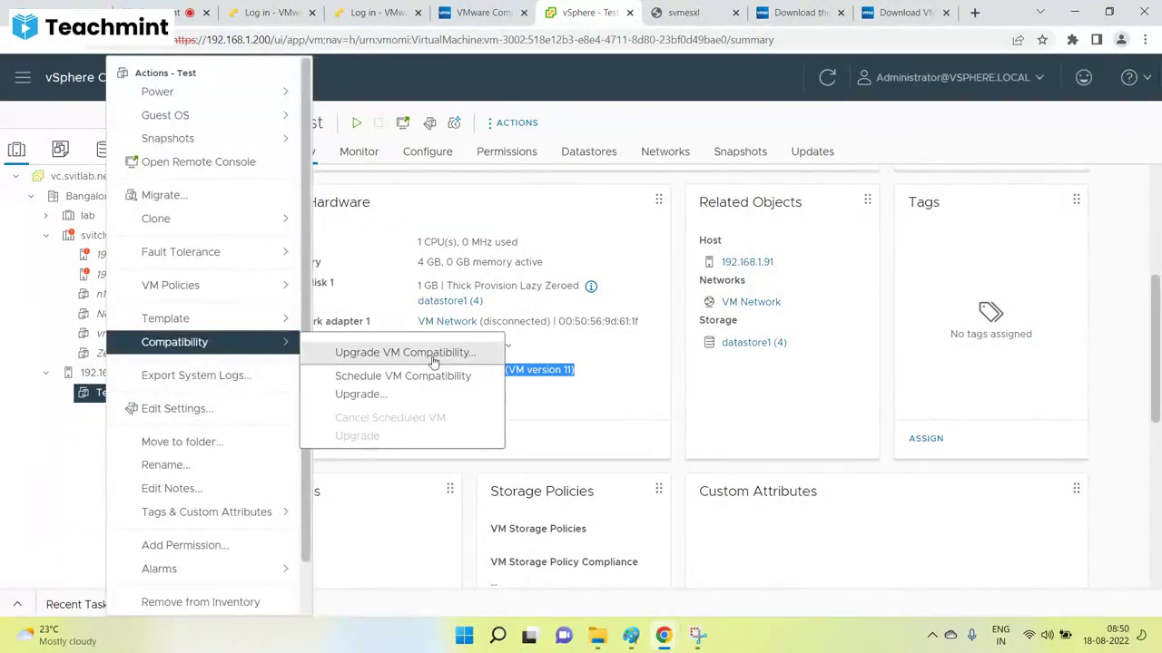
click(558, 340)
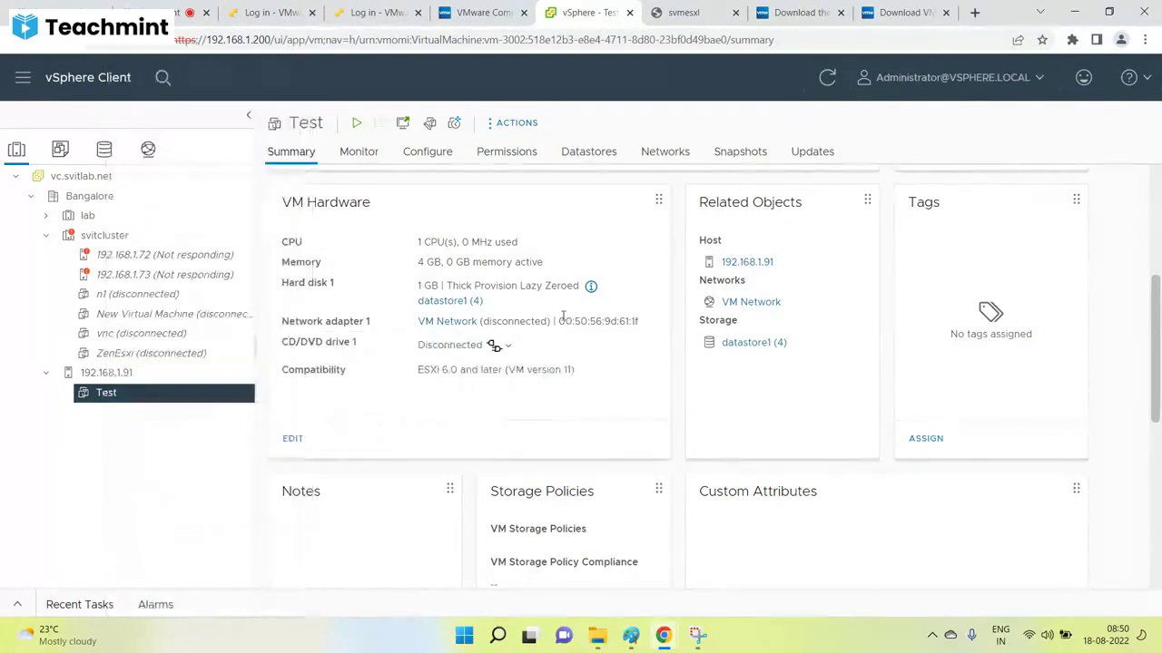
click(142, 373)
drag(600, 178, 484, 179)
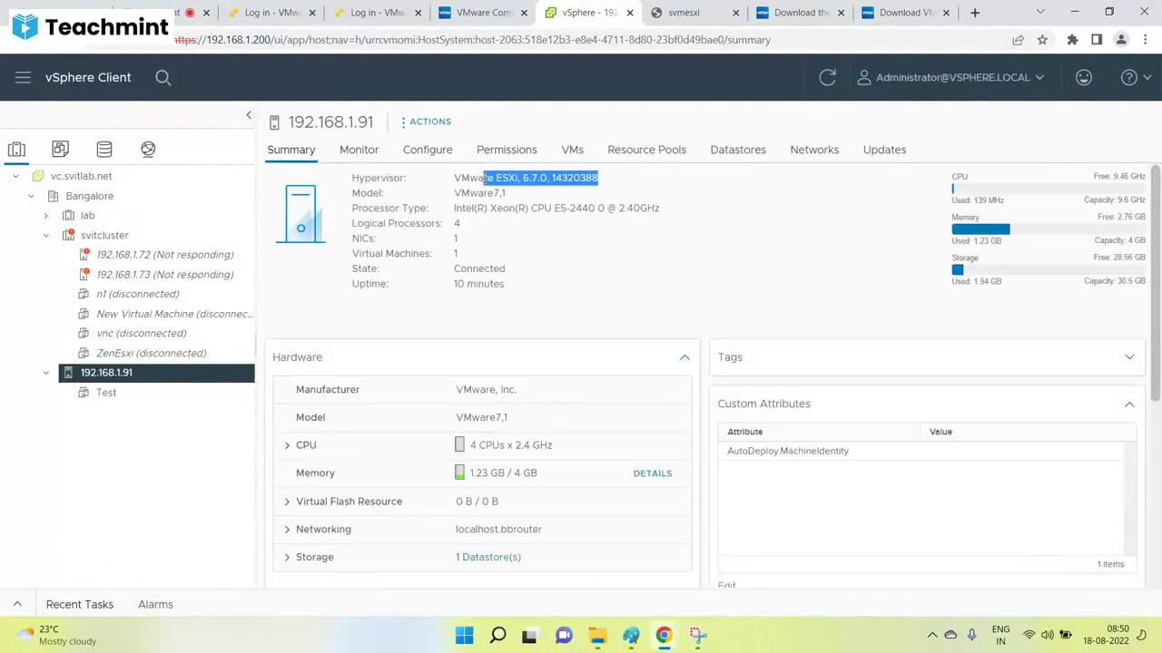
click(107, 398)
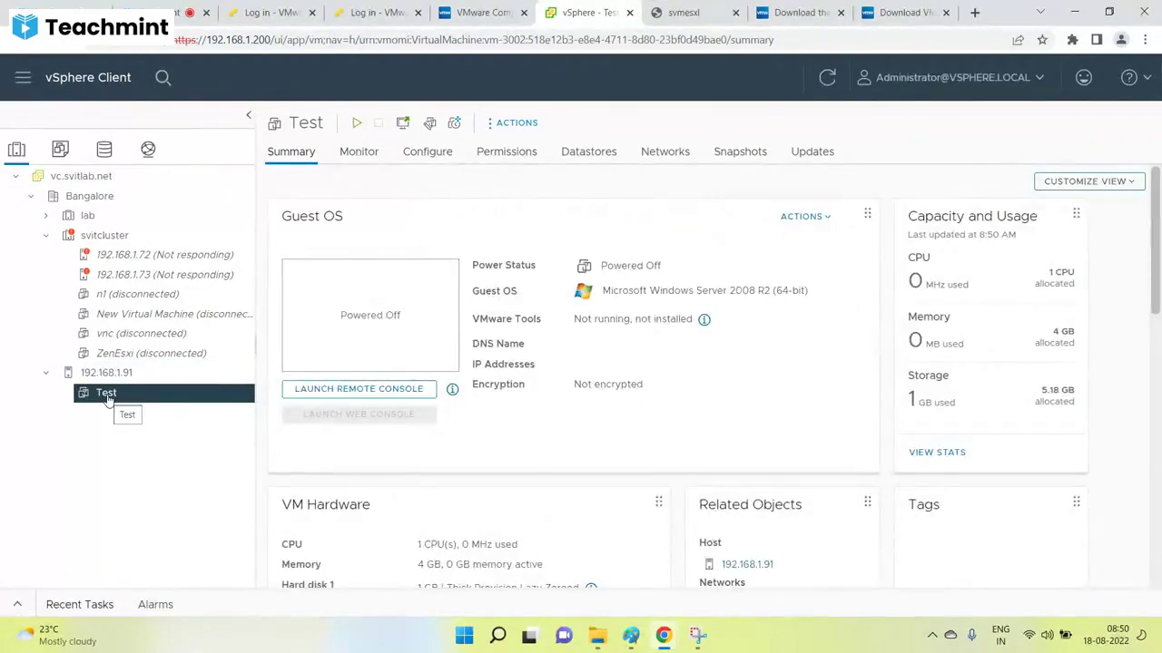
right_click(107, 399)
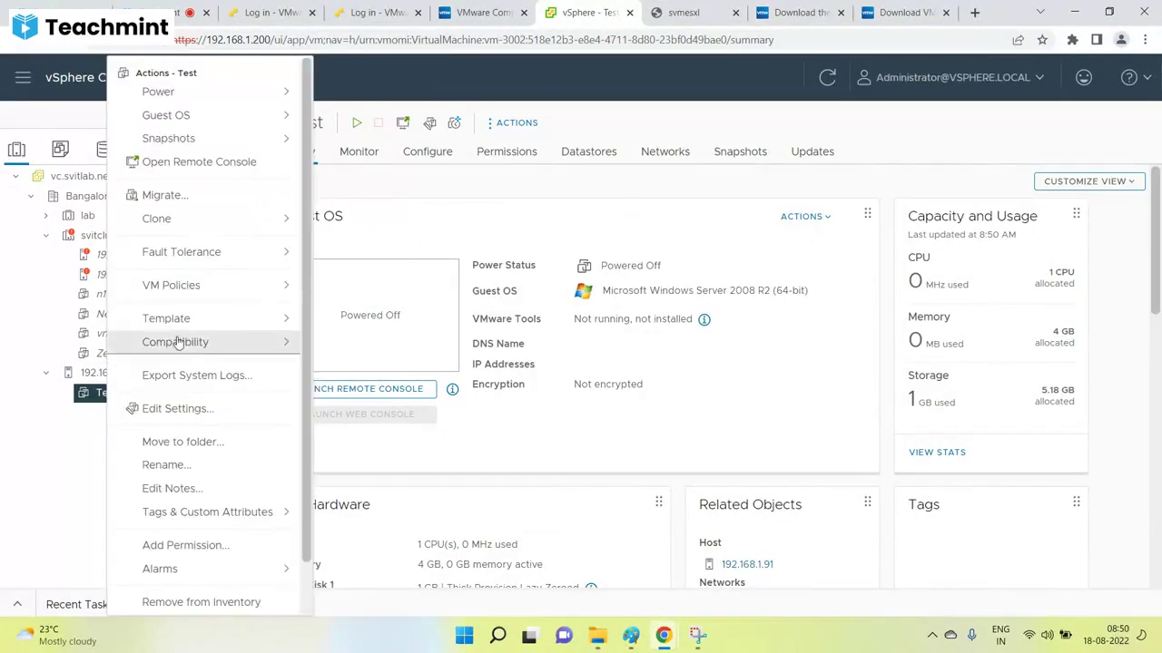
mouse_move(187, 342)
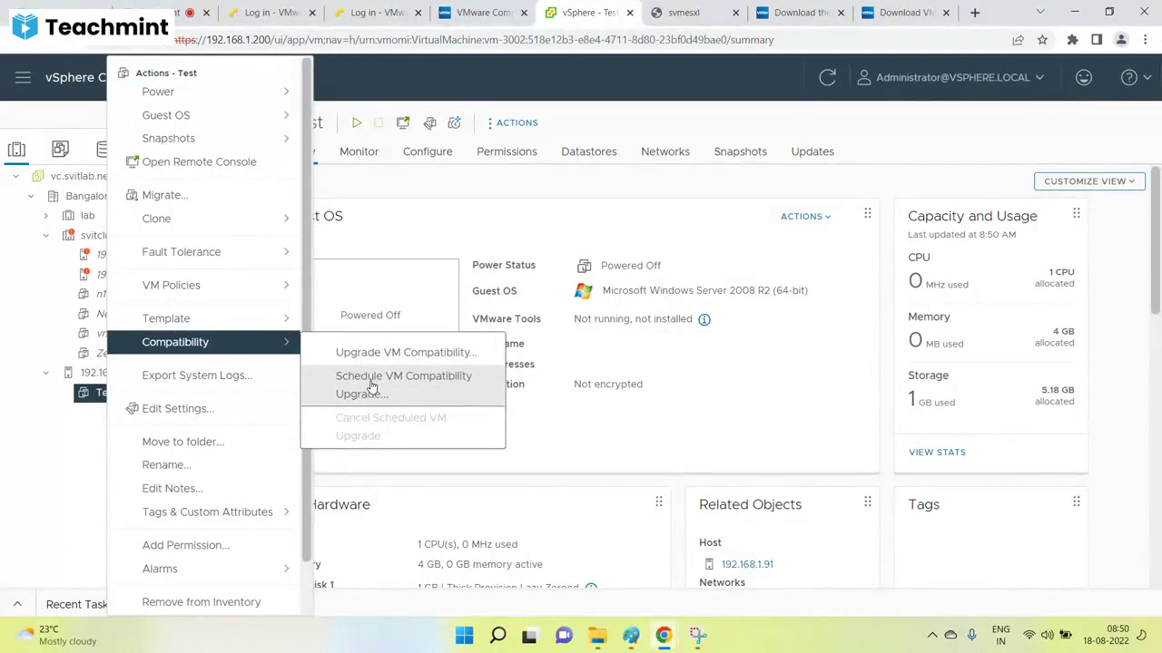
click(370, 385)
click(755, 444)
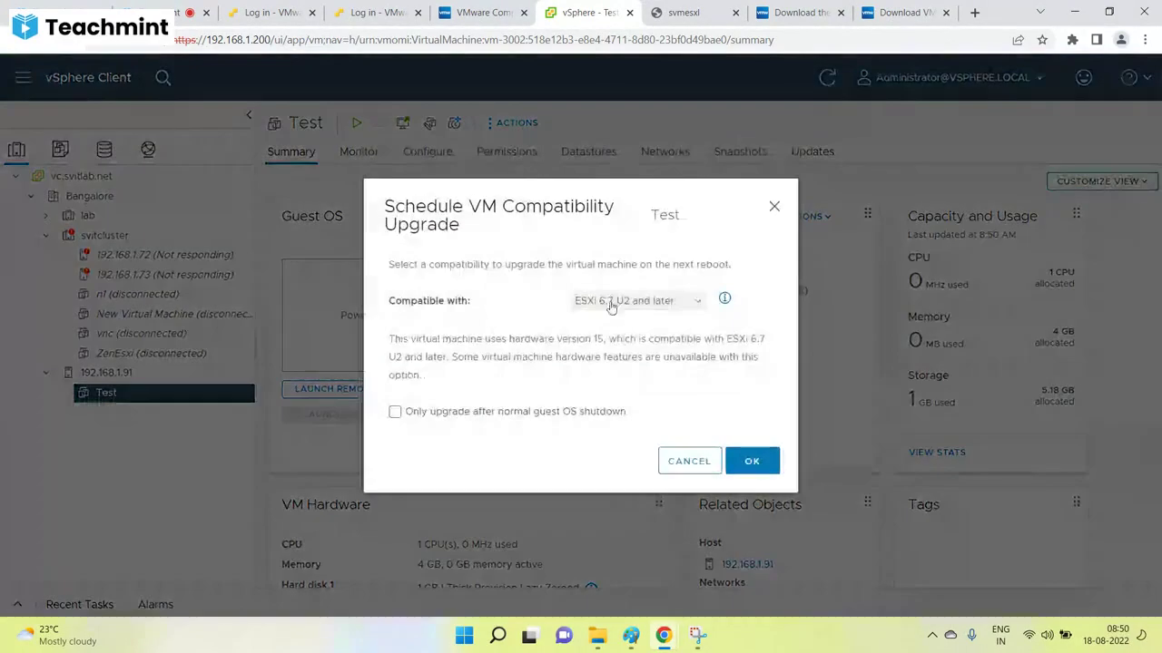
click(639, 304)
click(635, 353)
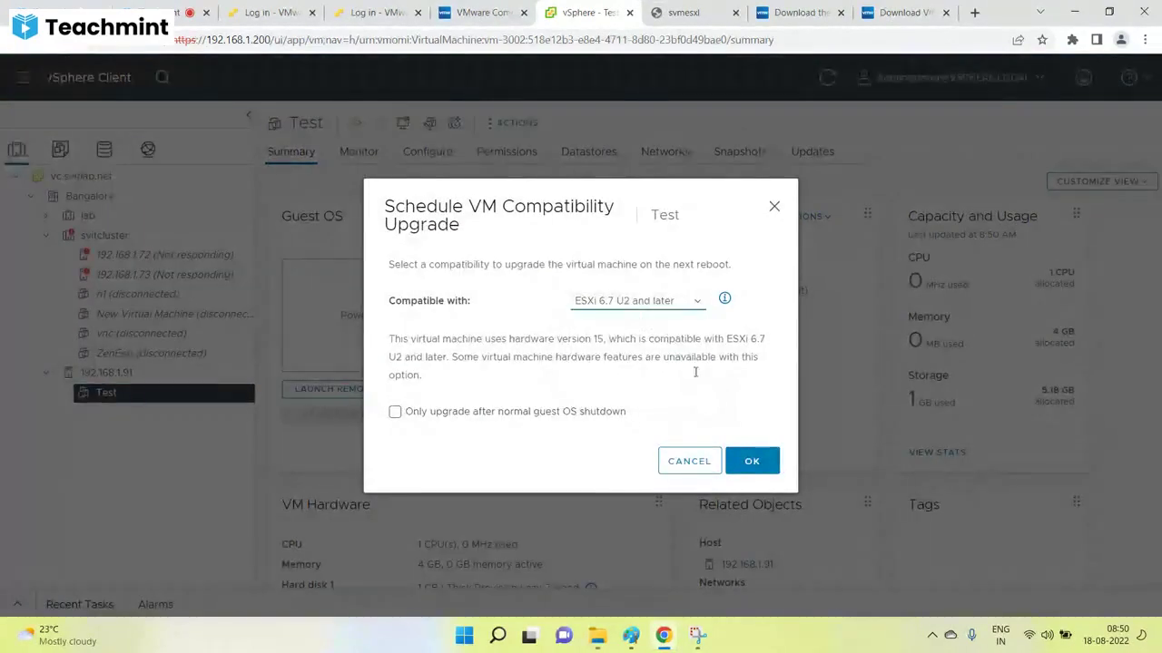
click(688, 461)
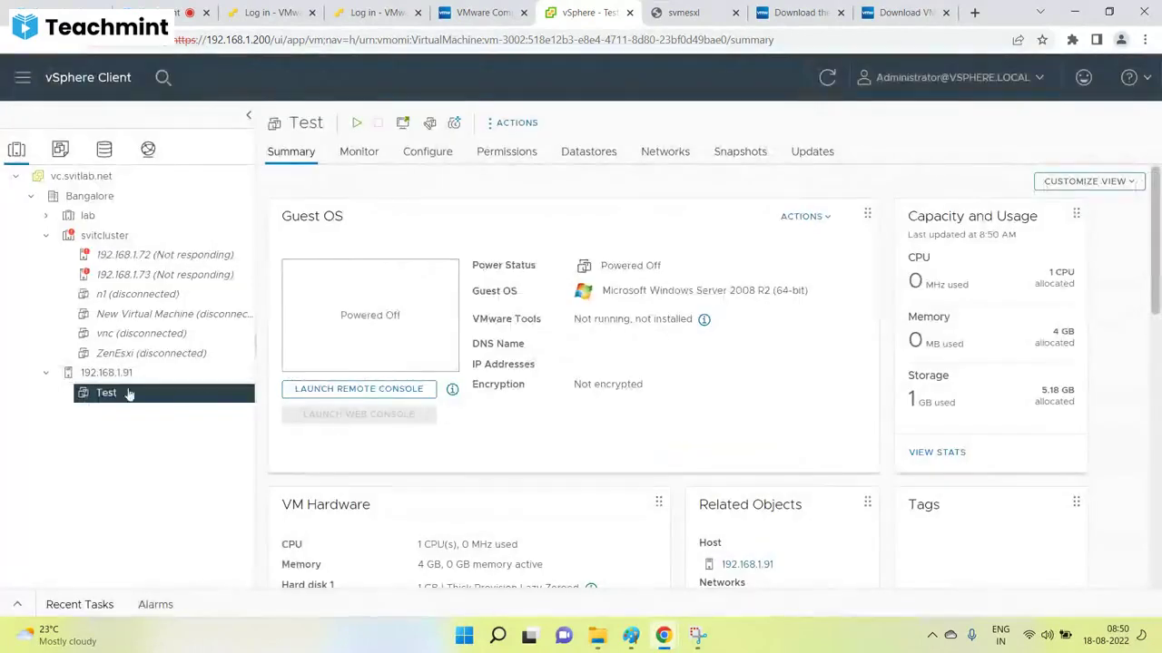
Start the Test VM compatibility upgrade and compare ESXi 6.5 (version 13) with ESXi 6.7 U2 (version 15).
right_click(115, 395)
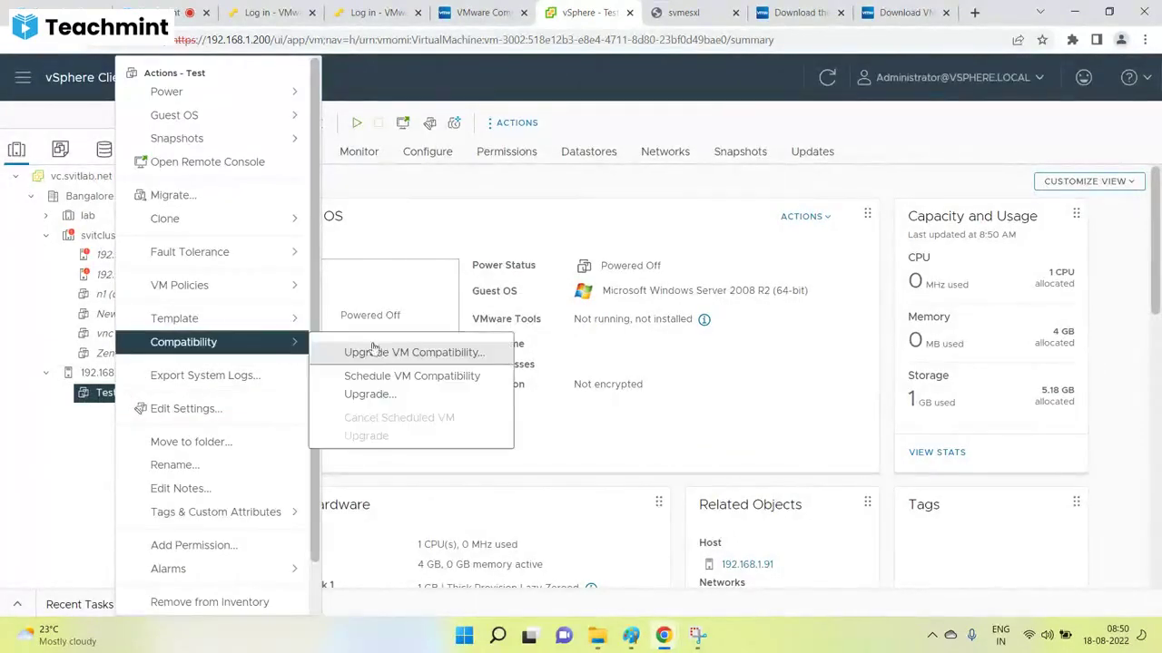
mouse_move(304, 350)
click(384, 351)
click(756, 427)
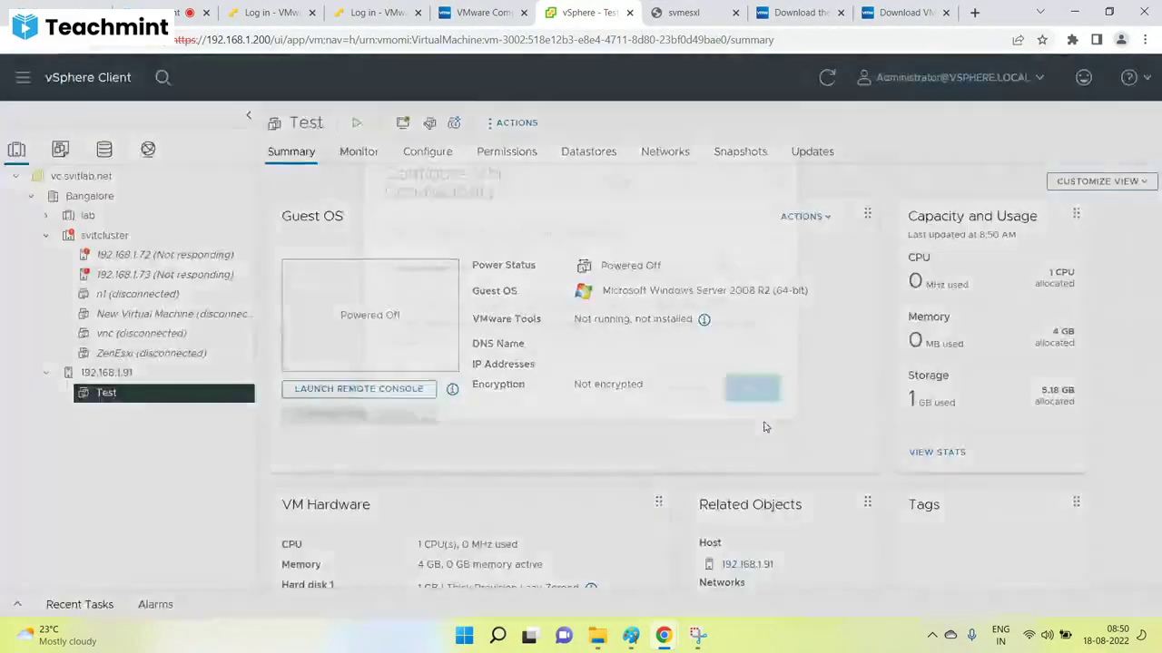
click(675, 323)
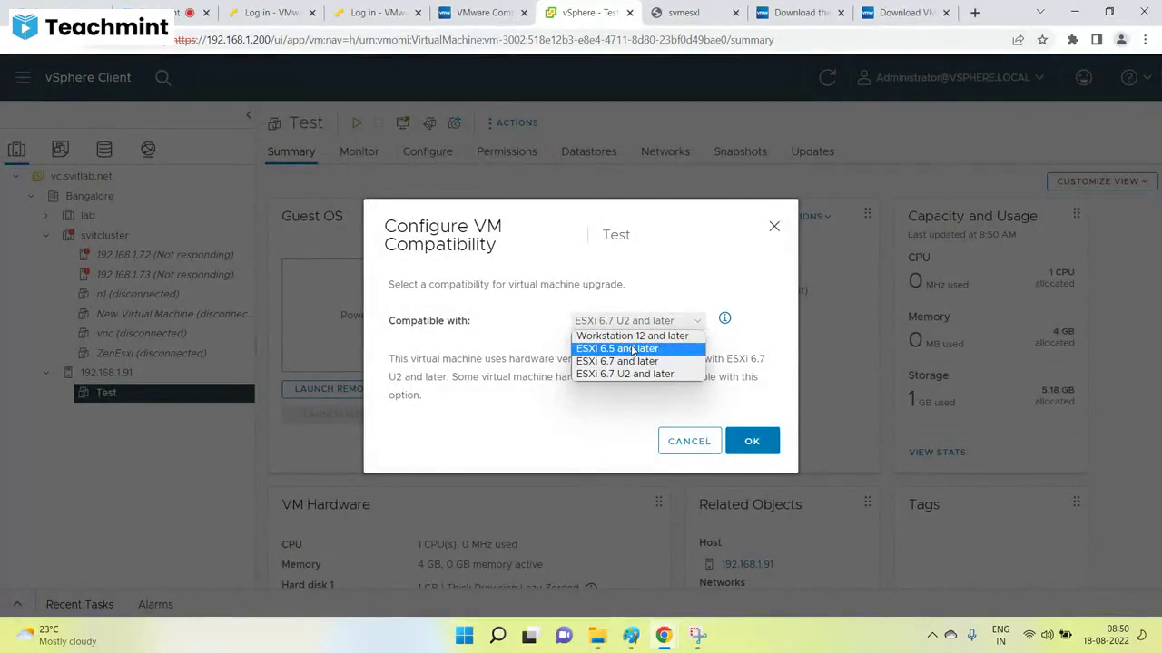
click(632, 350)
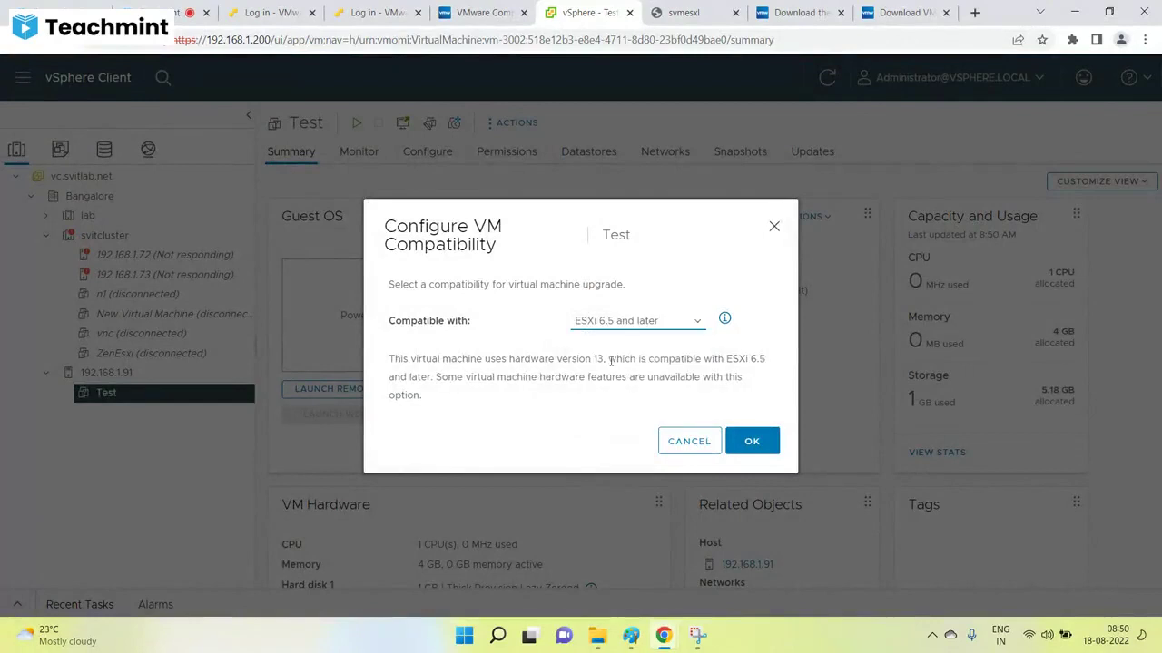
drag(608, 360, 579, 359)
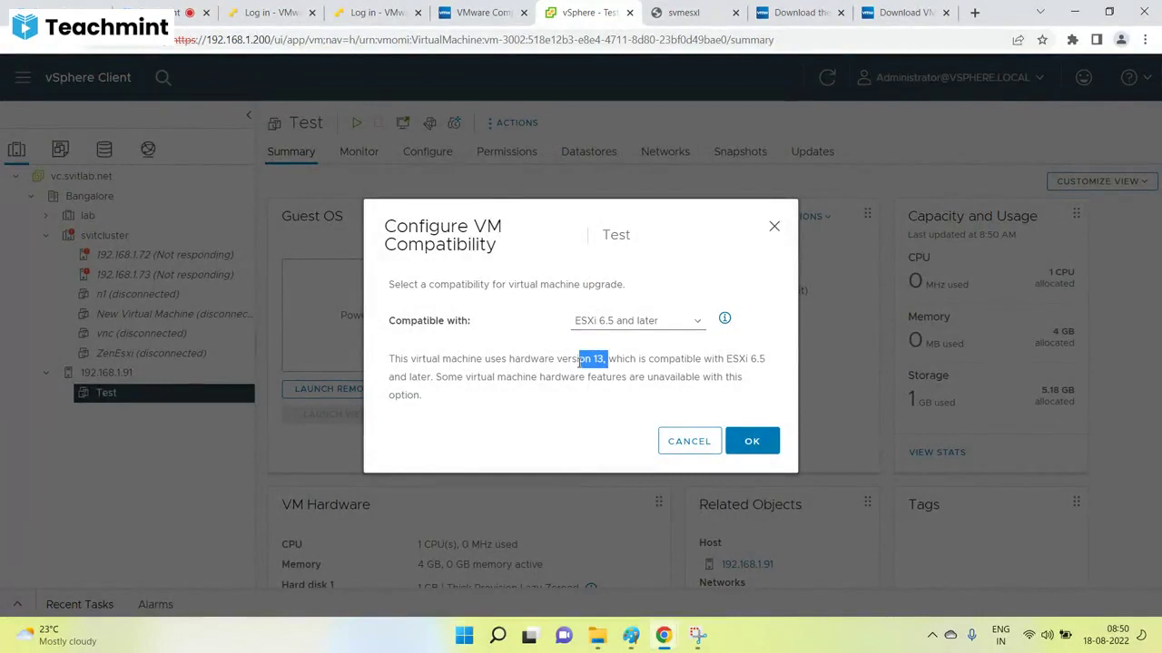
click(636, 320)
click(626, 373)
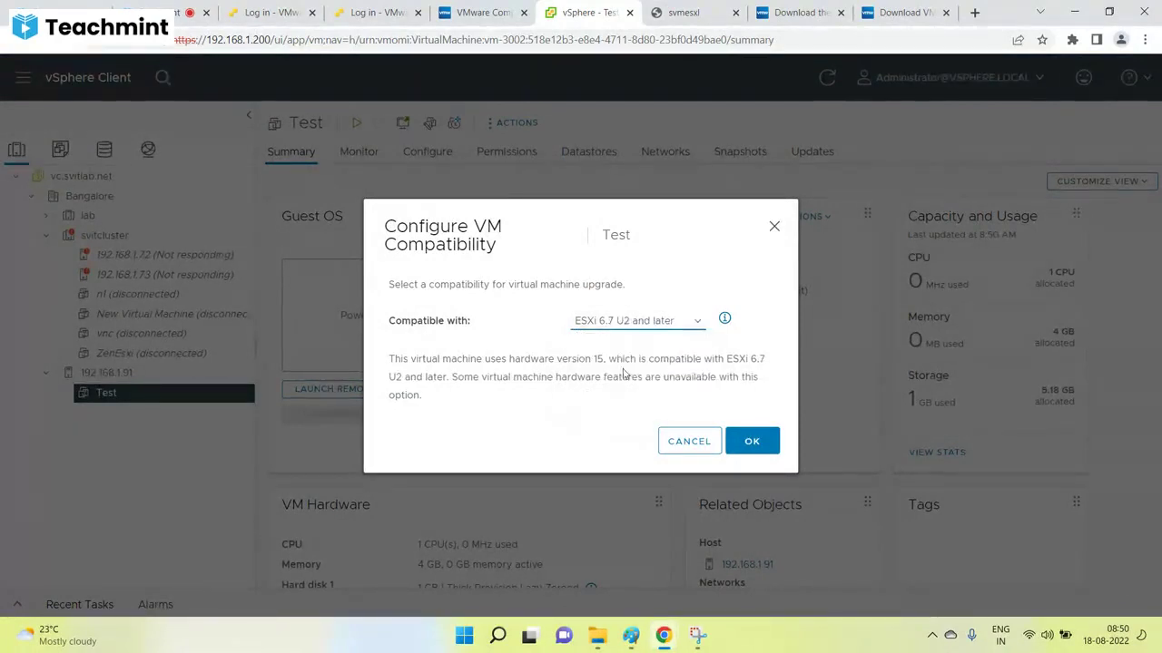
drag(613, 361, 563, 361)
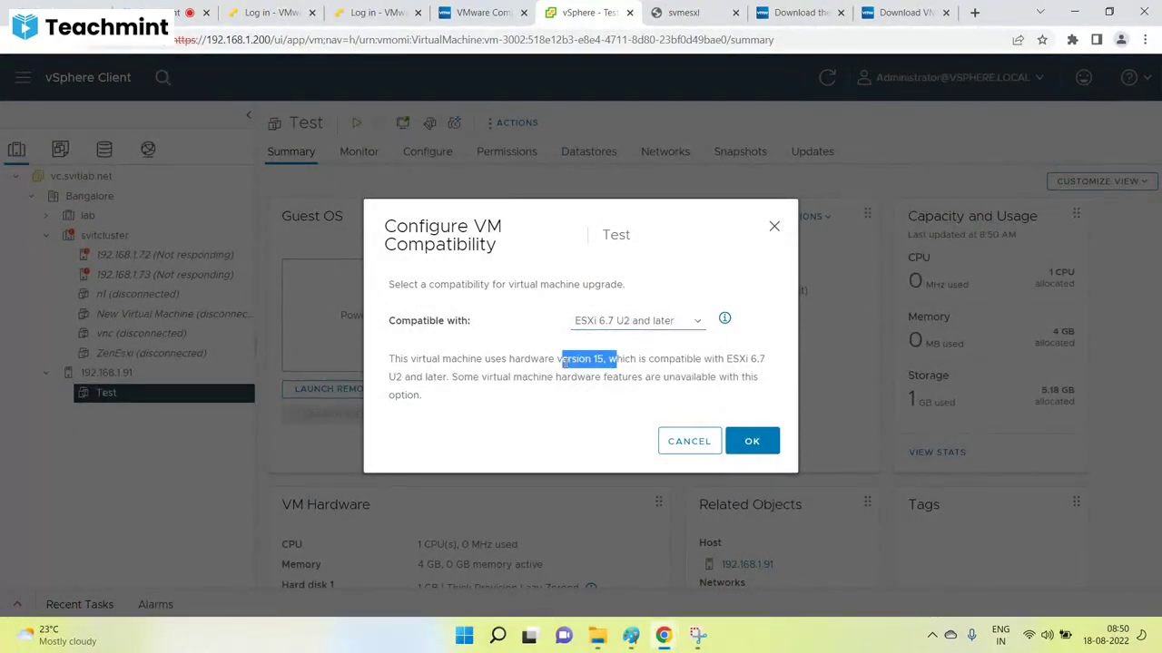
click(656, 323)
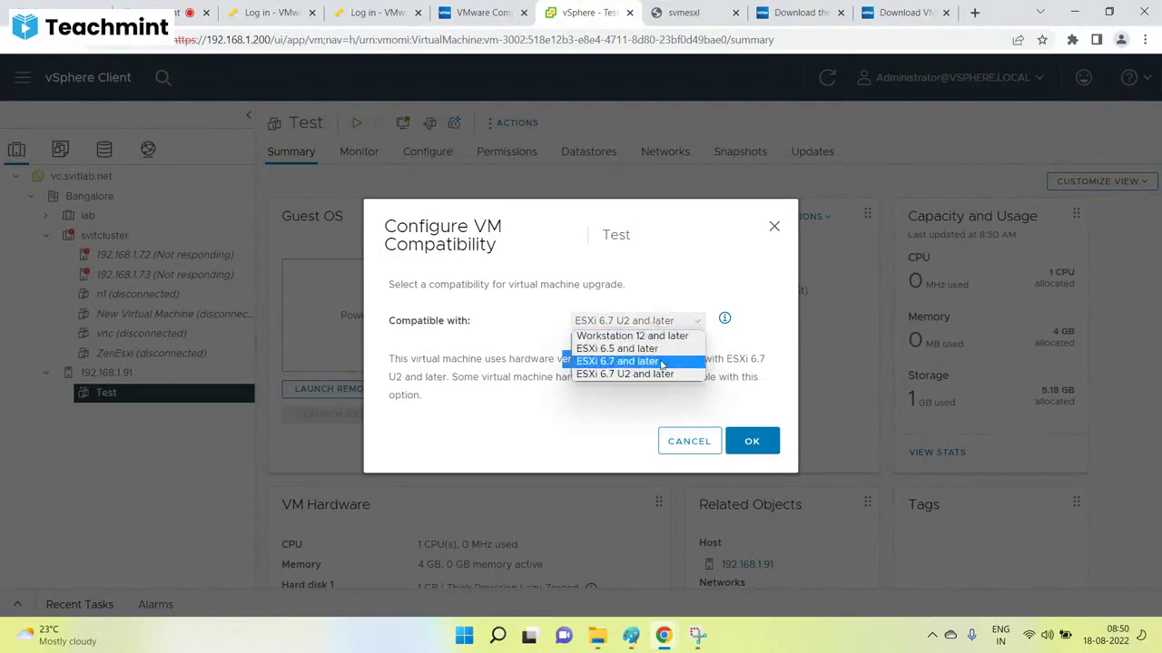
click(730, 358)
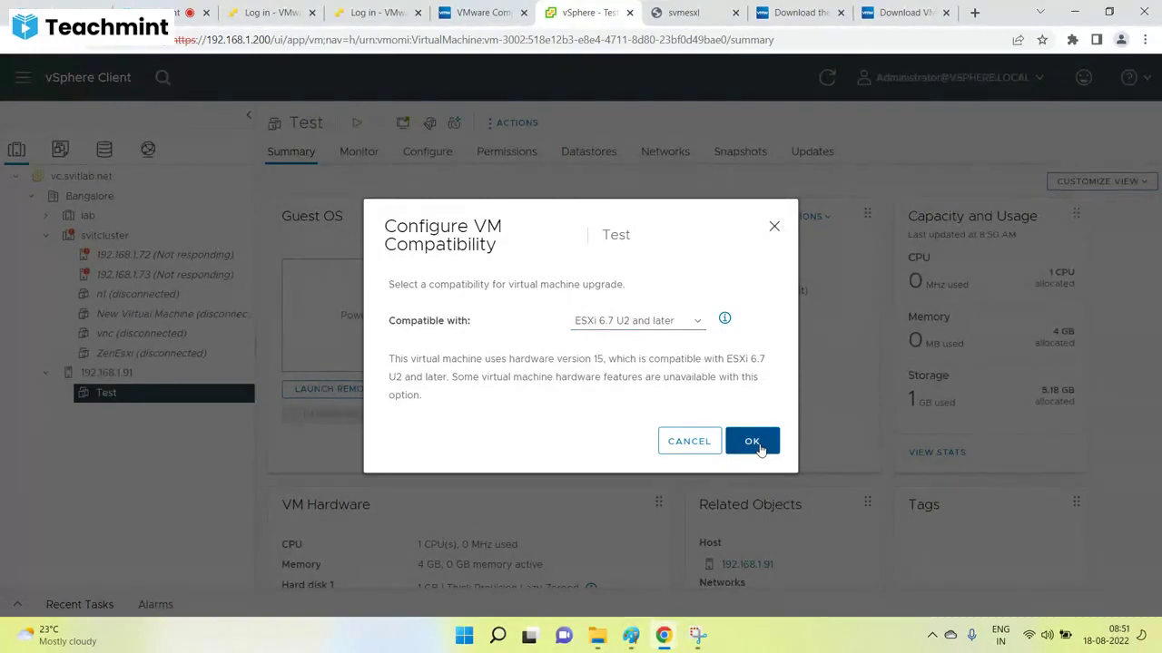
Apply ESXi 6.5 and later, and highlight the Test VM's new VM version 13.
click(681, 325)
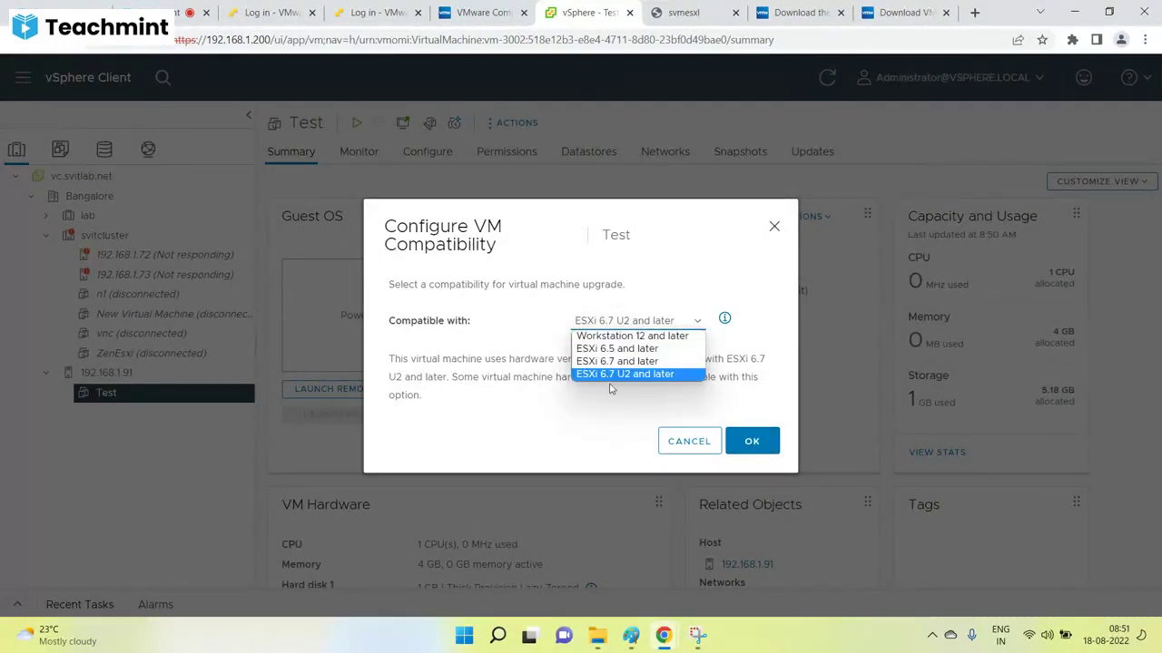
click(633, 349)
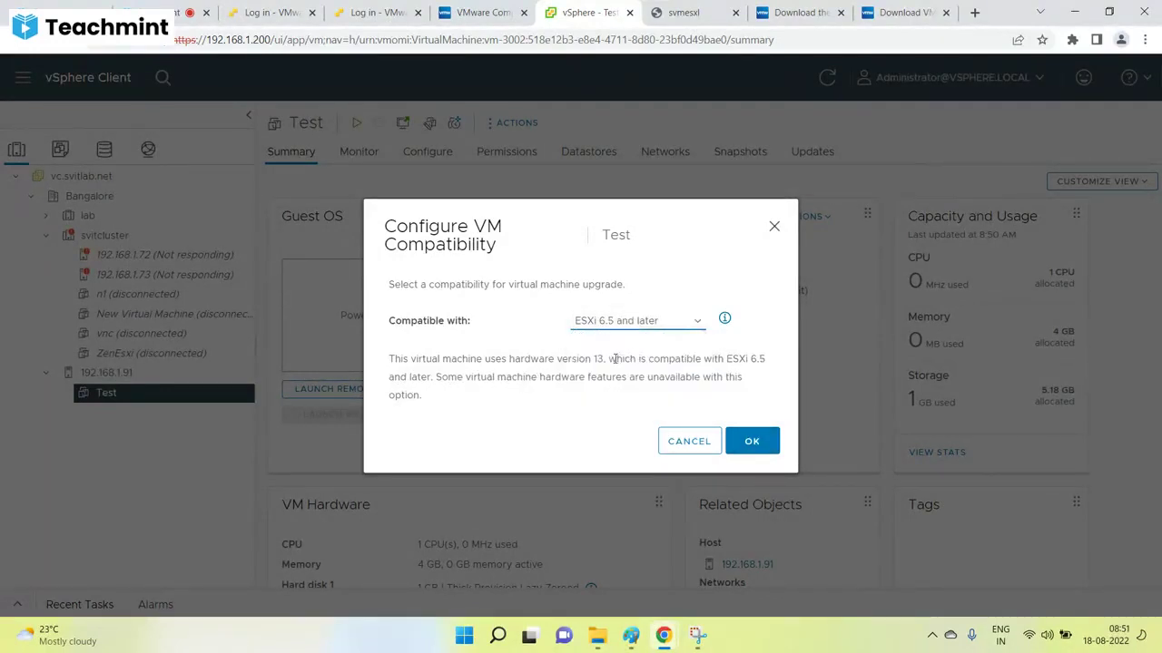
drag(607, 358, 549, 359)
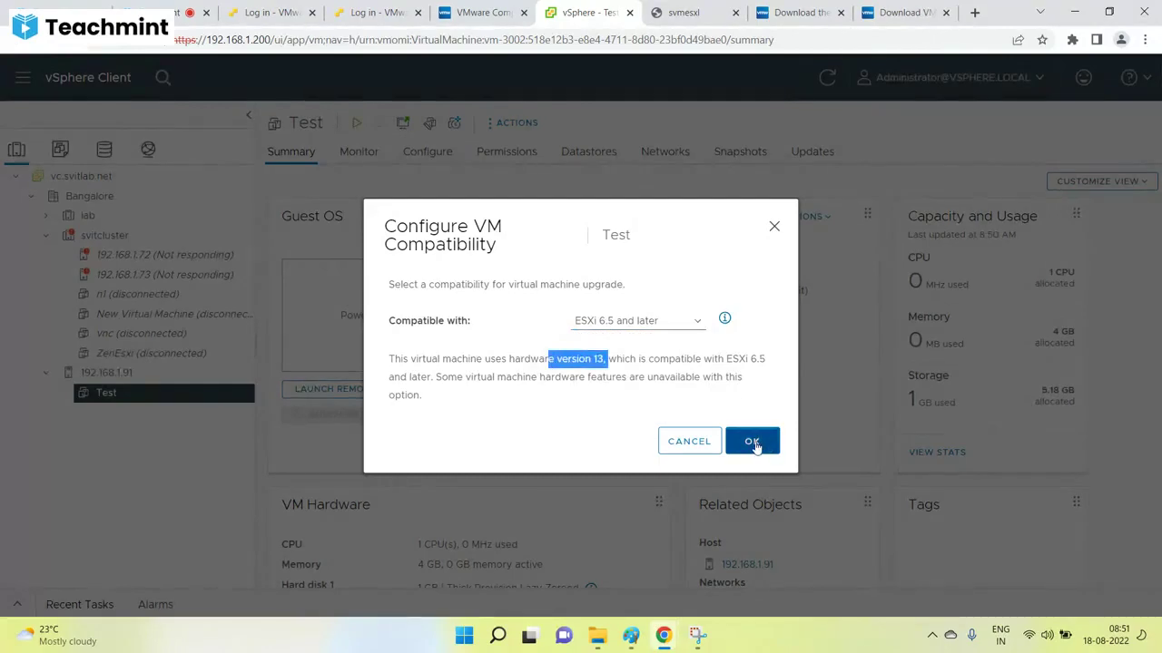
click(752, 442)
scroll(608, 449, down, 3)
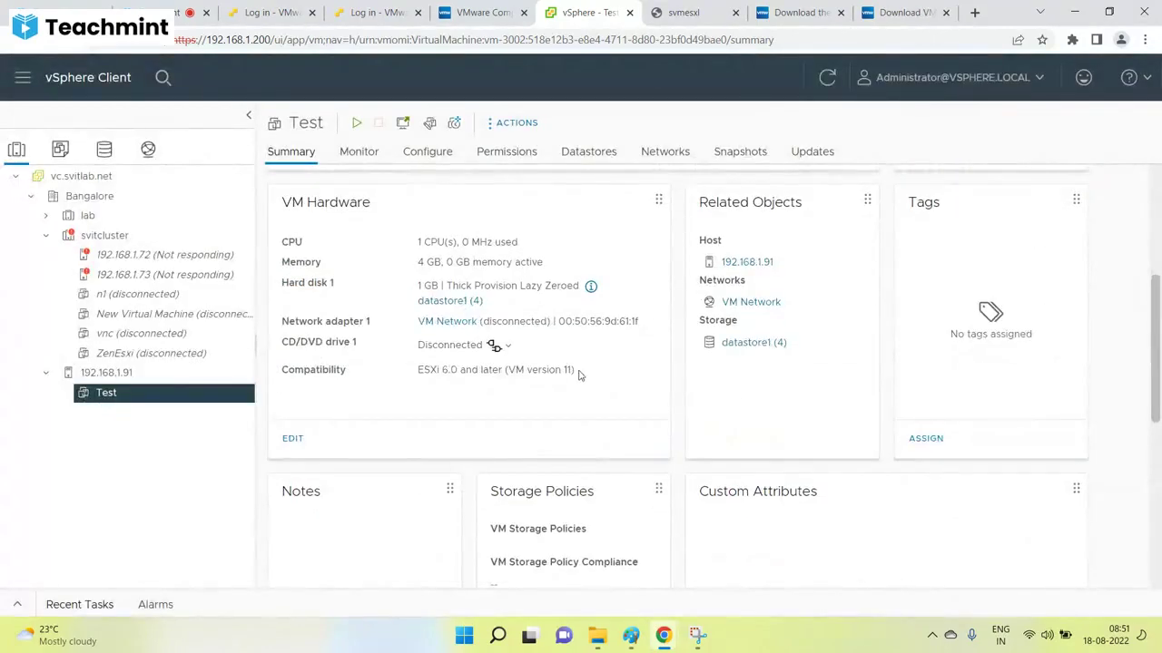
drag(581, 375, 505, 375)
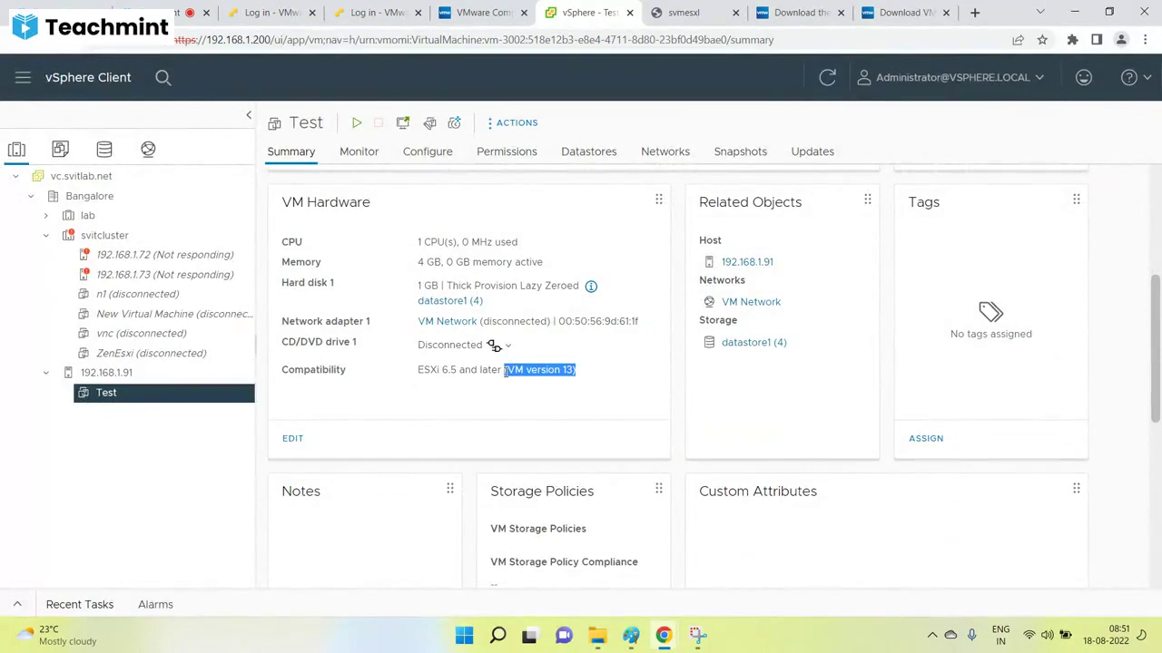
Upgrade Test to ESXi 6.7 and later (VM version 14), then return to the Paint notes.
right_click(106, 396)
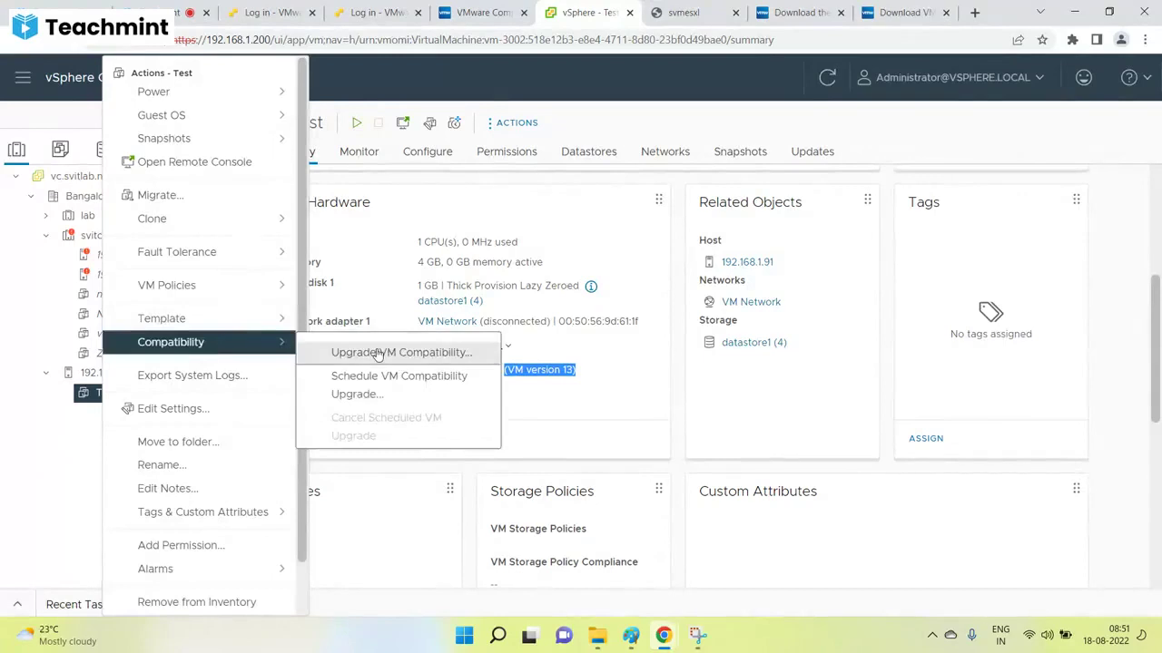
click(381, 352)
click(750, 428)
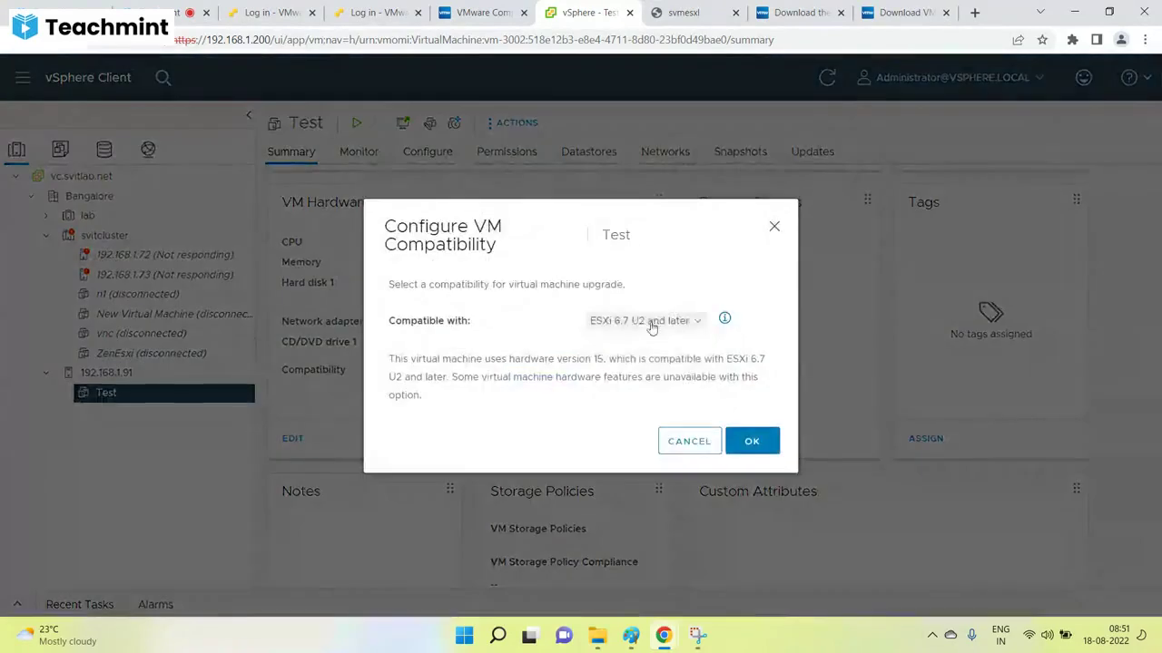
click(646, 321)
click(646, 337)
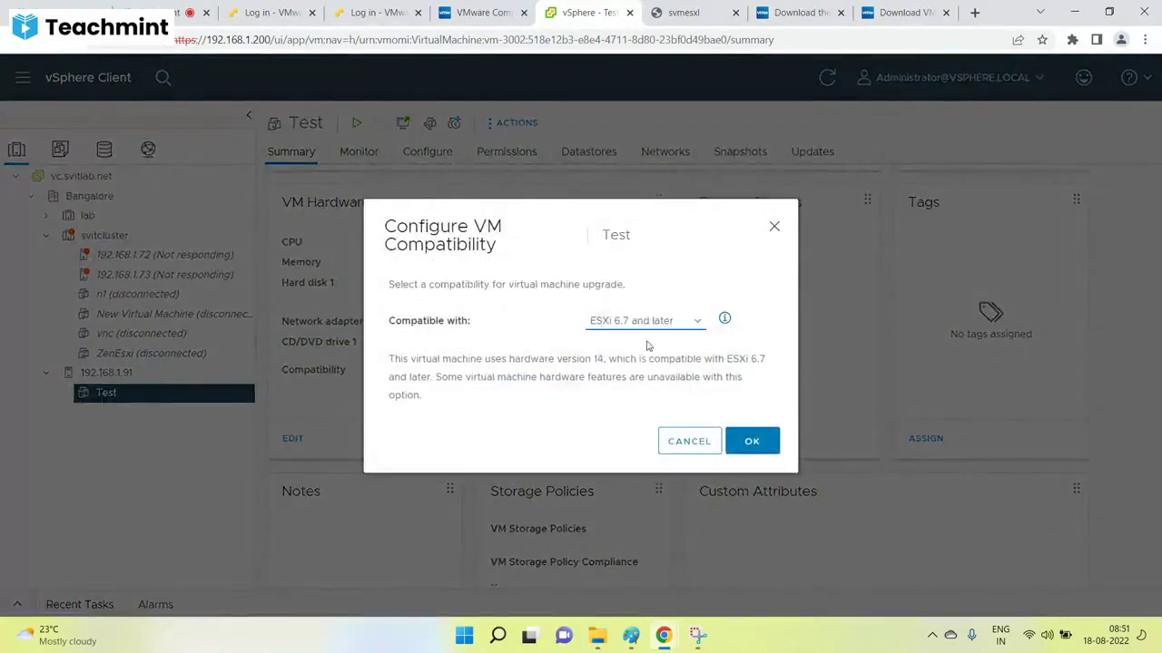
double_click(600, 358)
click(762, 442)
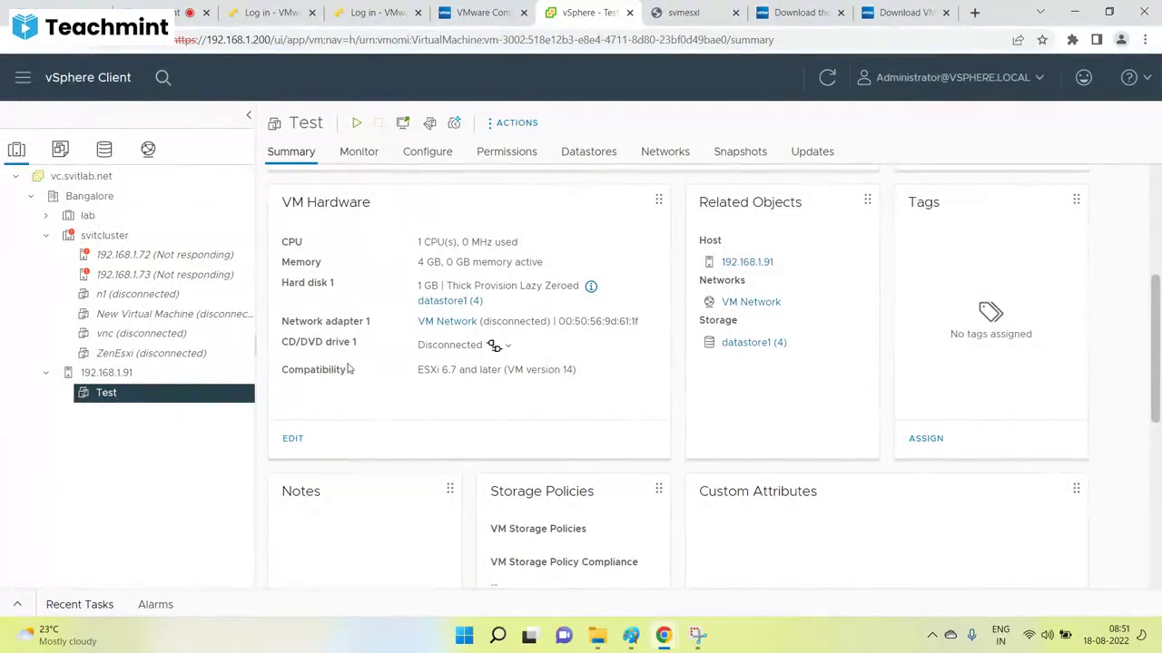
click(630, 635)
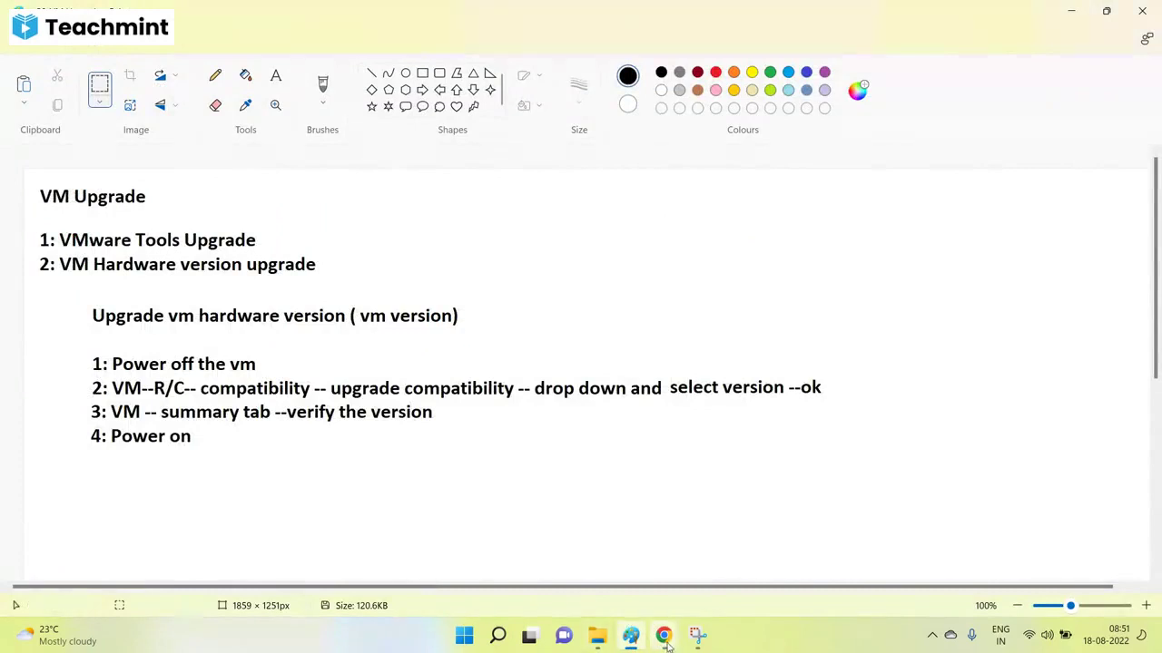
Switch from Paint to the browser's Teachmint video-room tab showing the shared screen.
mouse_move(663, 636)
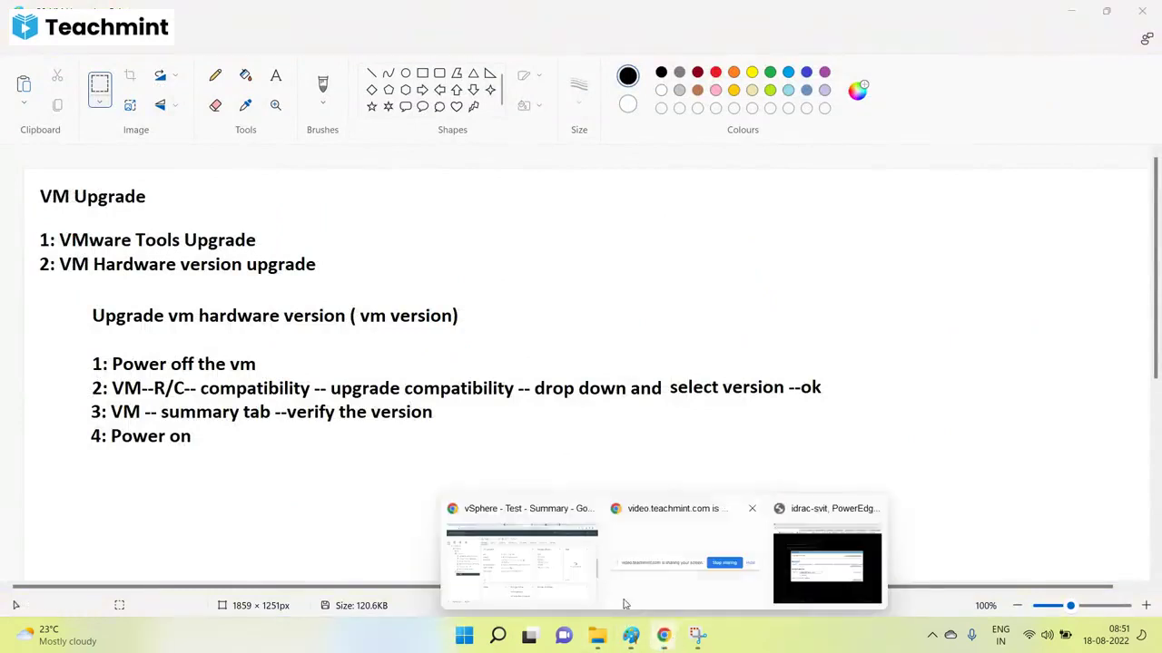
click(581, 574)
click(182, 13)
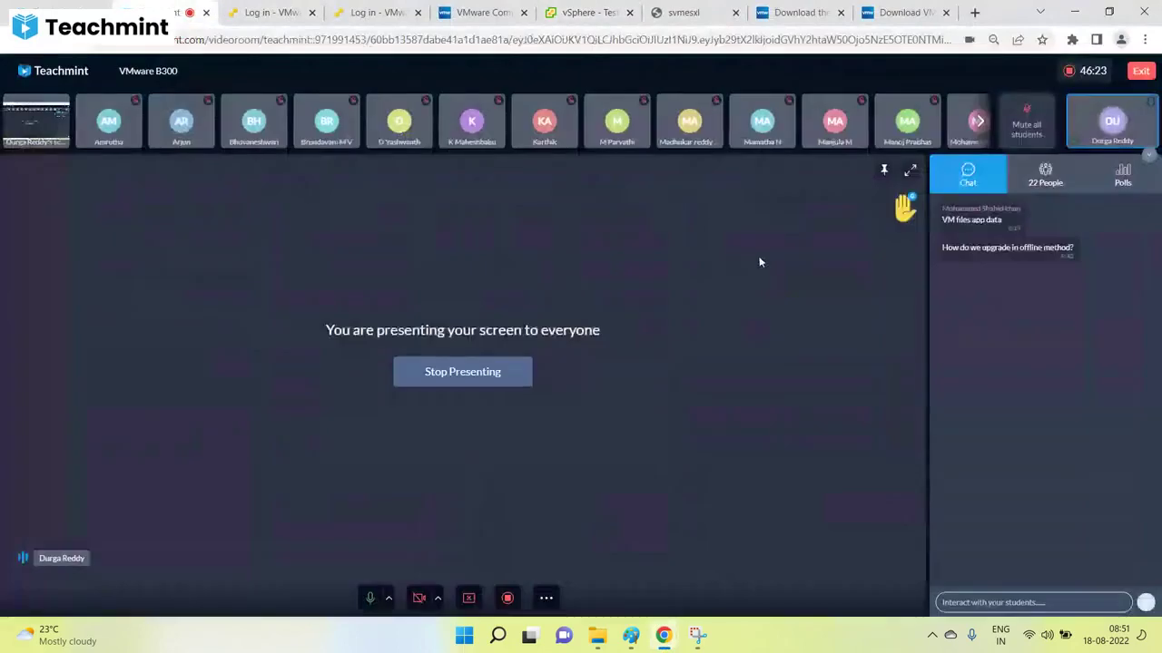